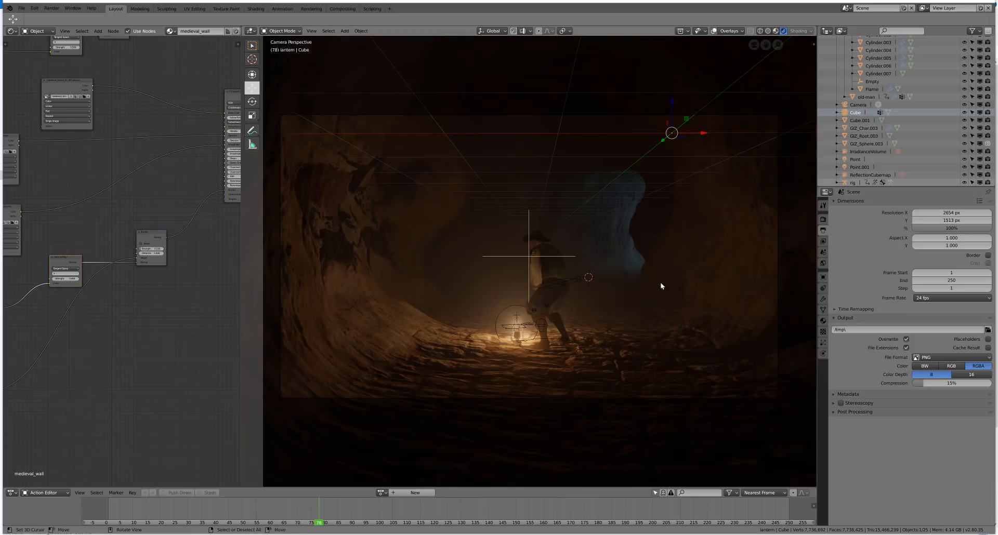
# Examine the rendered cave scene around the character, and switch the viewport to Solid shading to inspect the tunnel mesh
pyautogui.moveTo(568, 276)
pyautogui.mouseDown(button='middle')
pyautogui.moveTo(575, 288)
pyautogui.moveTo(502, 288)
pyautogui.moveTo(583, 278)
pyautogui.mouseUp(button='middle')
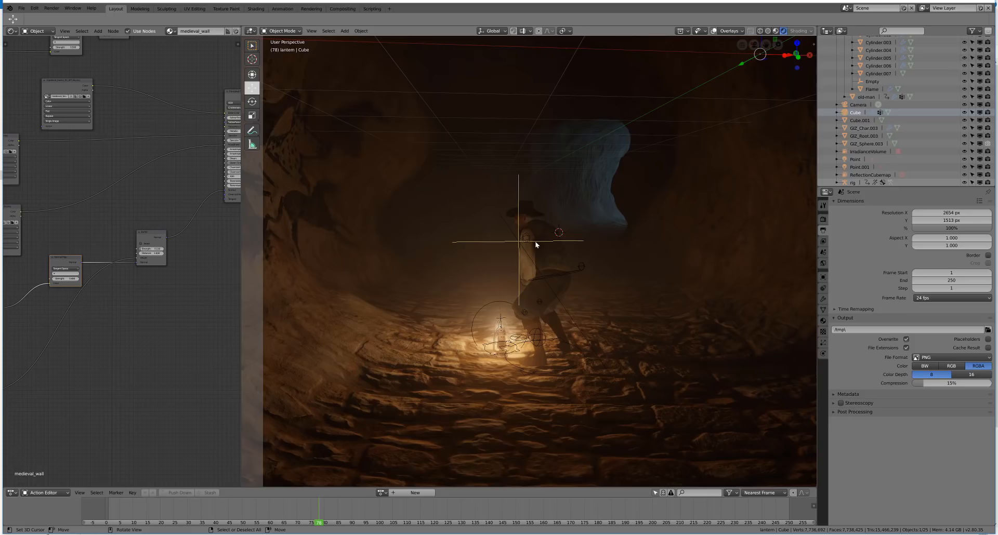
pyautogui.scroll(-2, 495, 244)
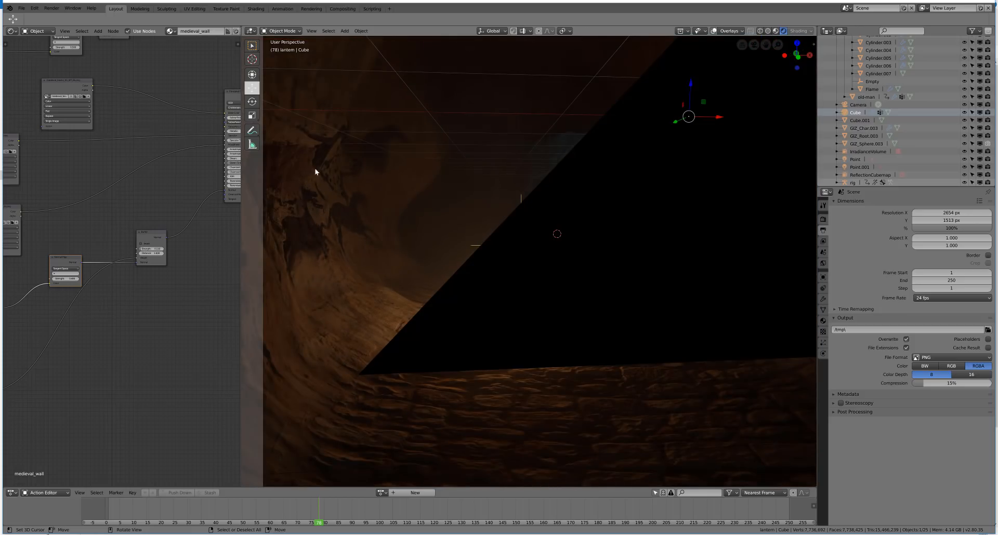
pyautogui.moveTo(340, 189); pyautogui.dragTo(374, 154, button='middle')
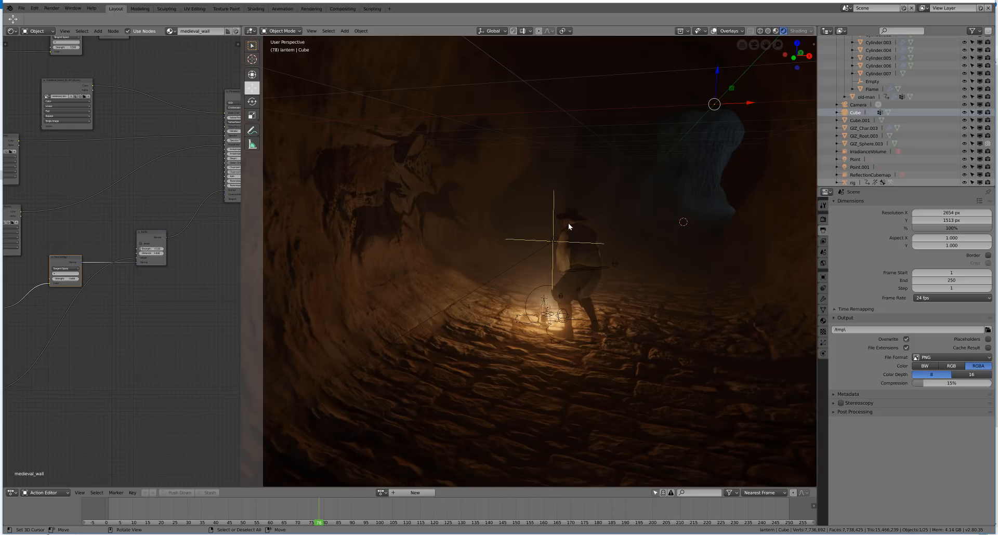
pyautogui.press('z')
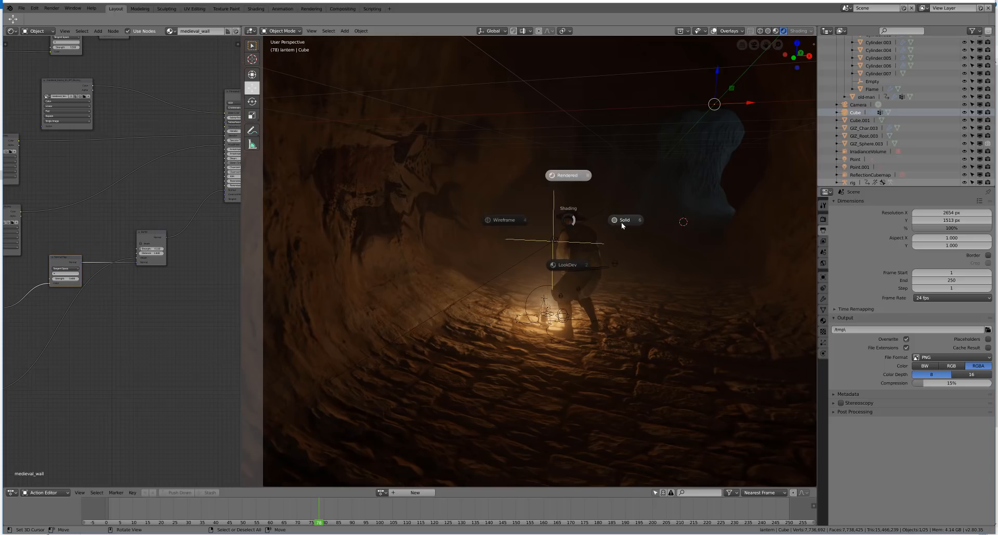
pyautogui.click(621, 223)
pyautogui.scroll(-3, 607, 251)
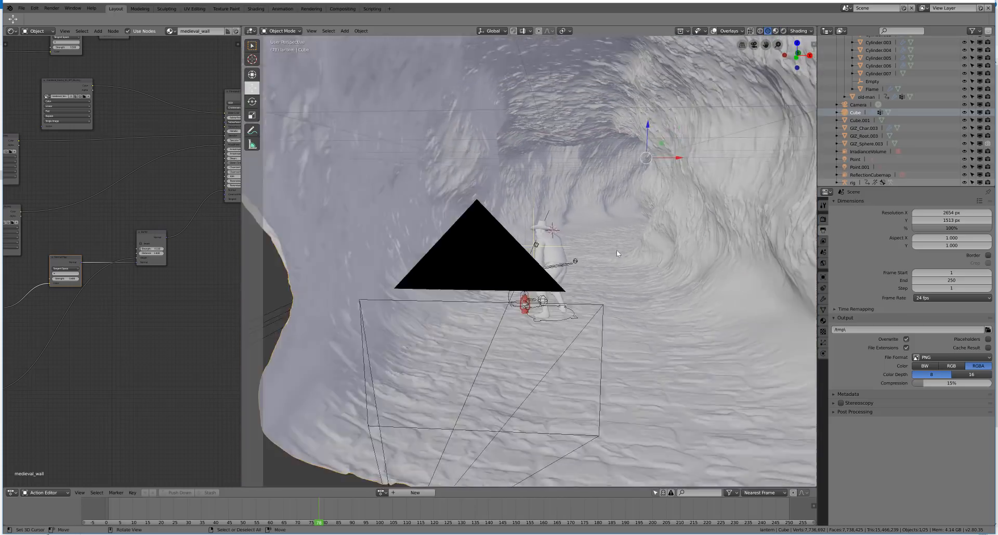
pyautogui.scroll(-2, 617, 251)
pyautogui.moveTo(619, 250); pyautogui.dragTo(622, 228, button='middle')
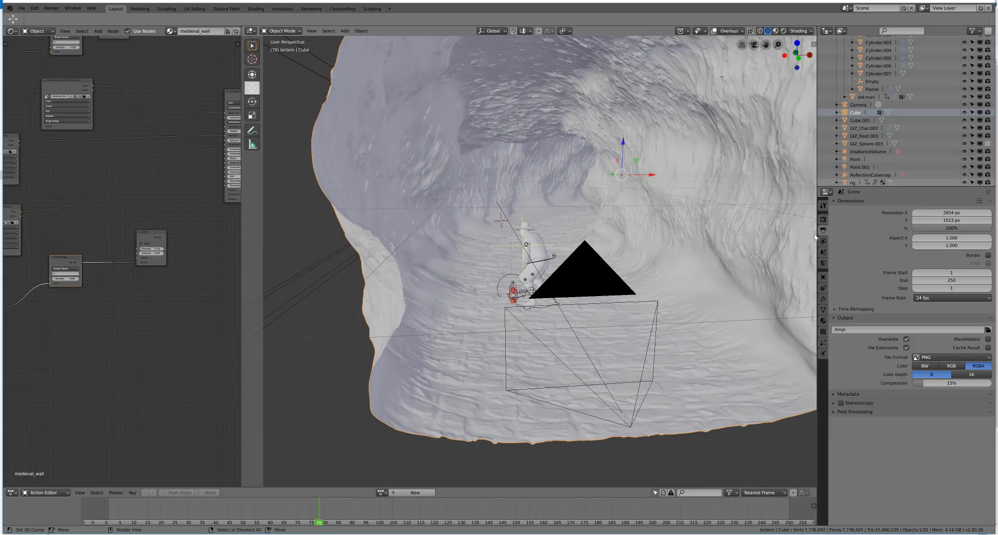
# Display the cave mesh's modifiers and inspect the displaced tunnel walls, floor and character from several angles
pyautogui.click(823, 299)
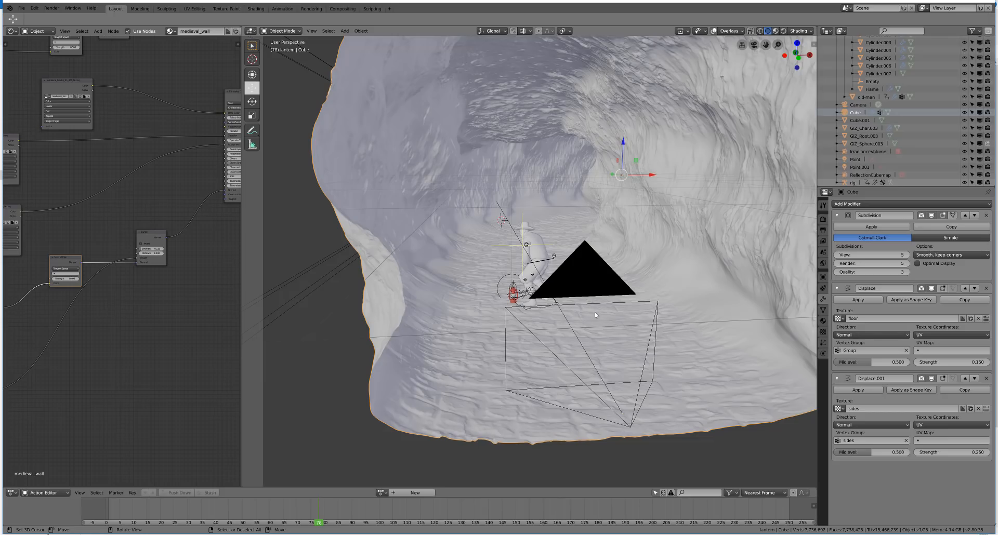
pyautogui.scroll(-2, 595, 314)
pyautogui.moveTo(594, 310); pyautogui.dragTo(648, 245, button='middle')
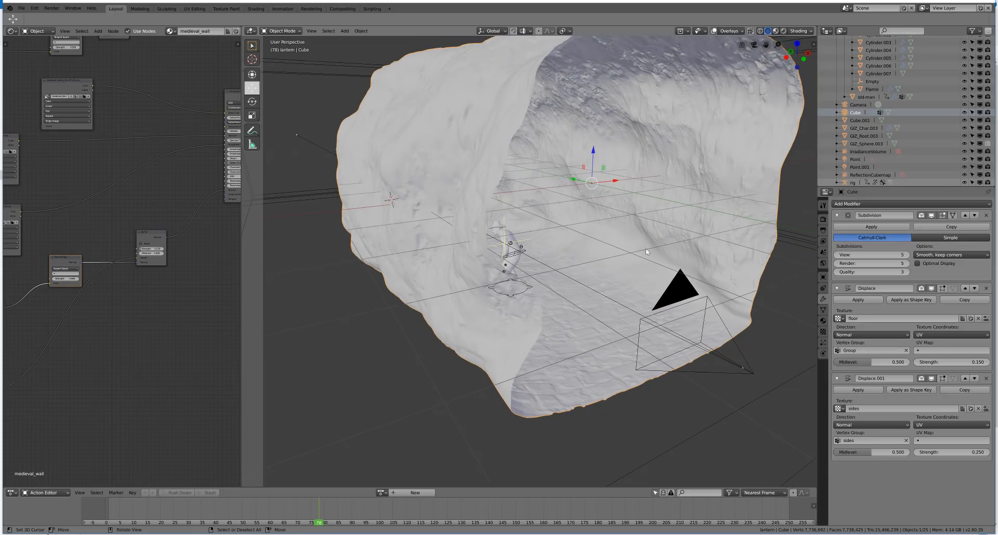
pyautogui.moveTo(593, 171); pyautogui.dragTo(492, 237, button='middle')
pyautogui.scroll(5, 569, 199)
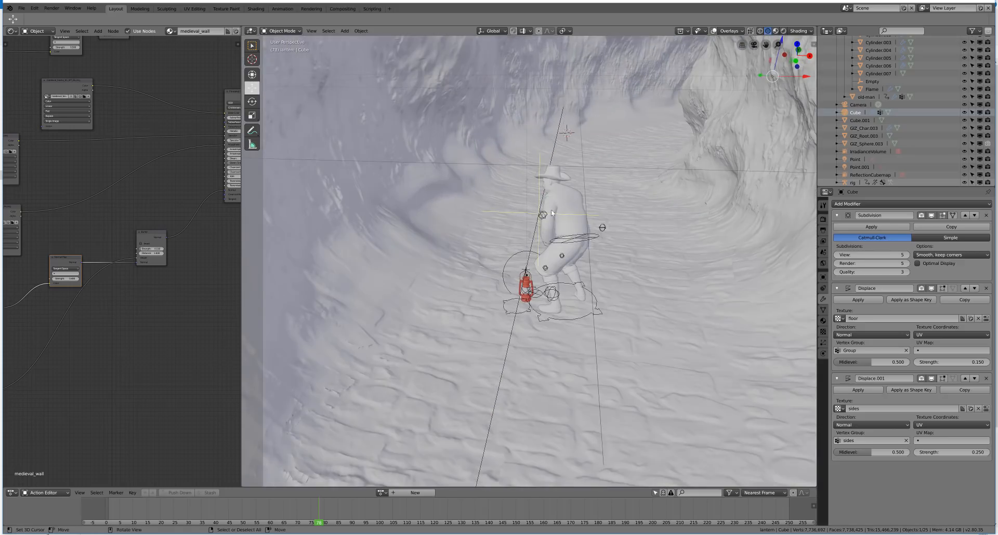
pyautogui.moveTo(570, 199); pyautogui.dragTo(559, 201, button='middle')
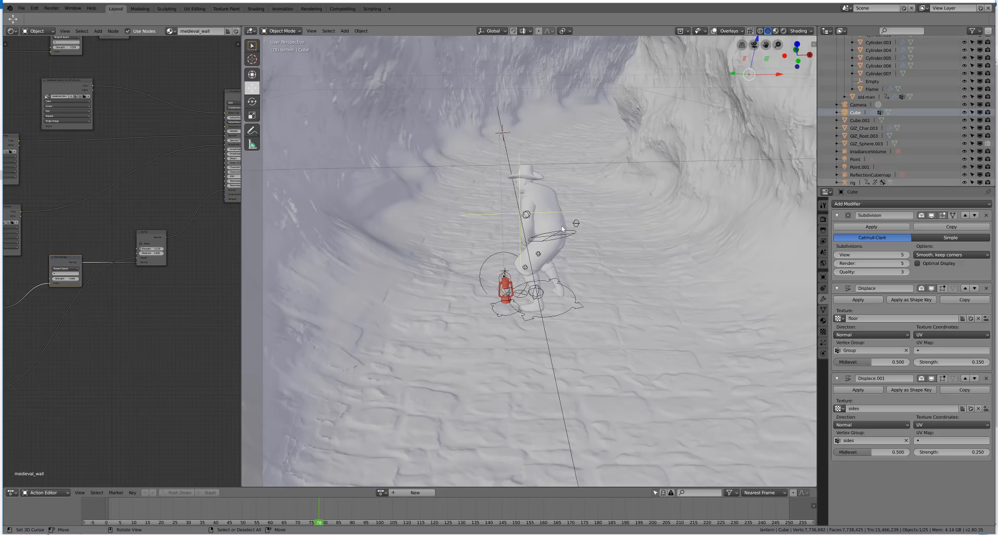
pyautogui.moveTo(562, 229); pyautogui.dragTo(574, 269, button='middle')
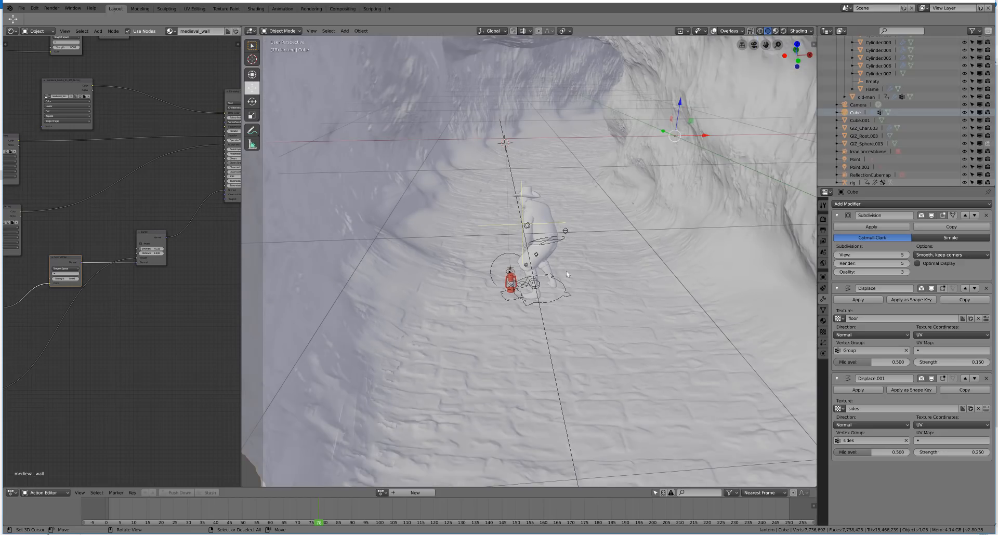
pyautogui.moveTo(560, 320)
pyautogui.mouseDown(button='middle')
pyautogui.moveTo(546, 323)
pyautogui.moveTo(554, 333)
pyautogui.mouseUp(button='middle')
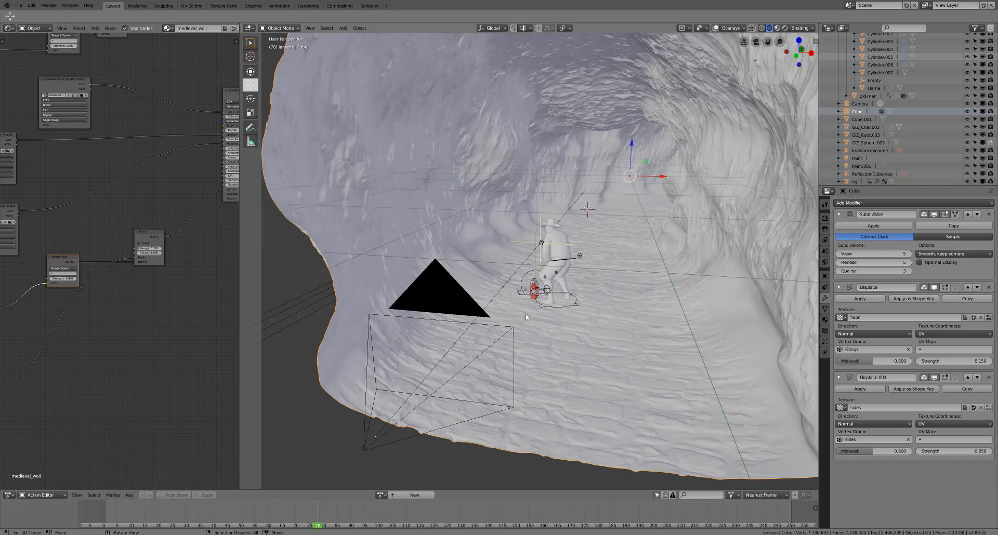
# Start a new file from the General template
pyautogui.click(18, 5)
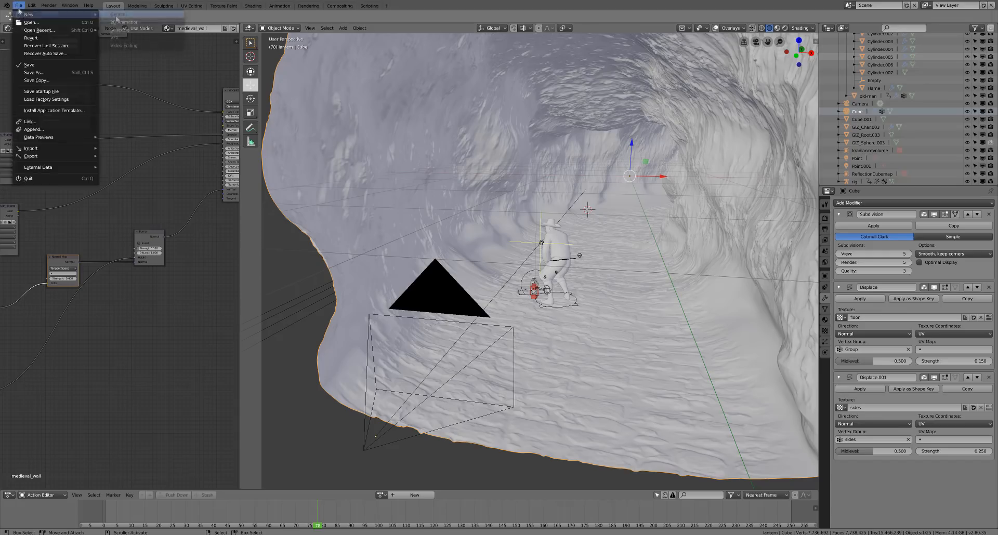
pyautogui.moveTo(78, 15)
pyautogui.click(117, 15)
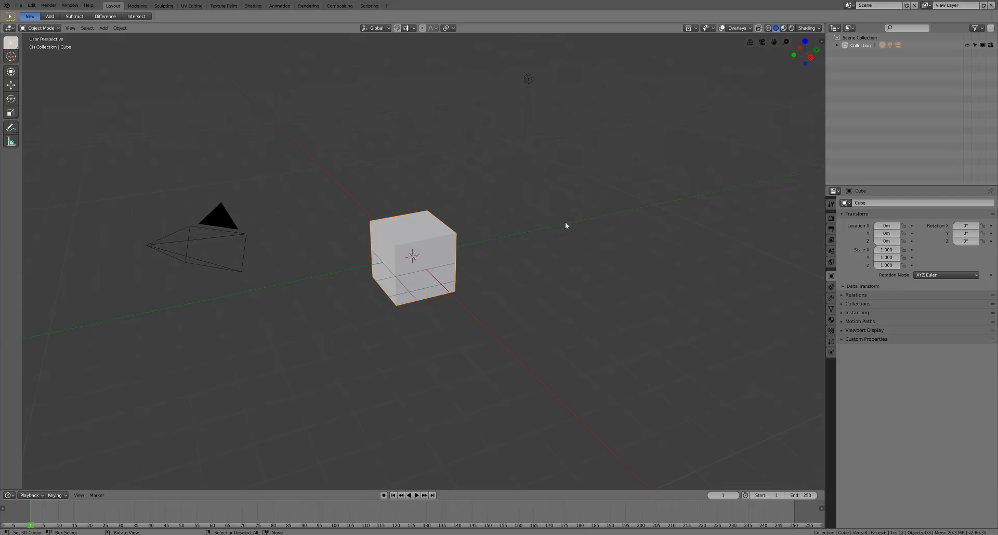
# Delete the default light from the new scene
pyautogui.moveTo(576, 249); pyautogui.dragTo(557, 254, button='middle')
pyautogui.scroll(-3, 565, 249)
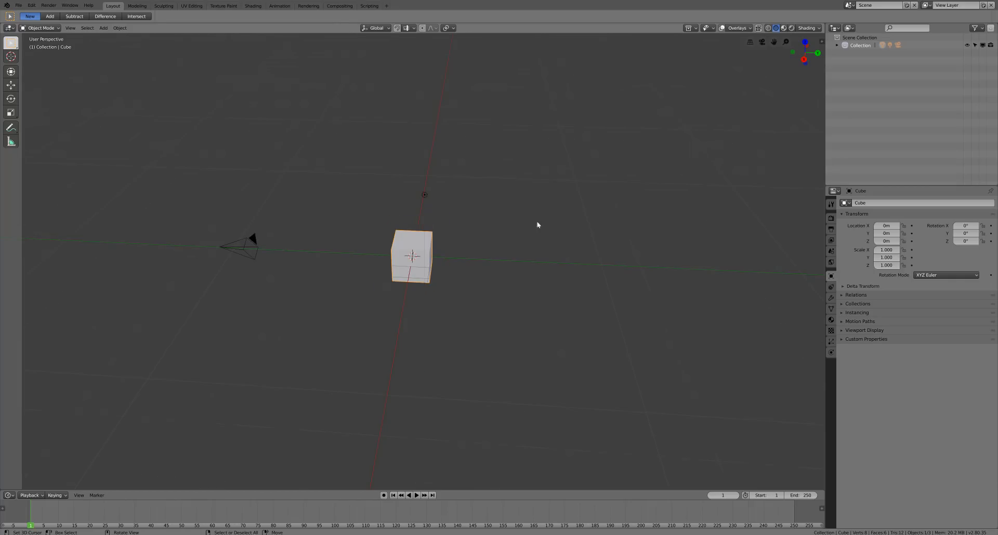
pyautogui.scroll(3, 467, 206)
pyautogui.click(448, 76)
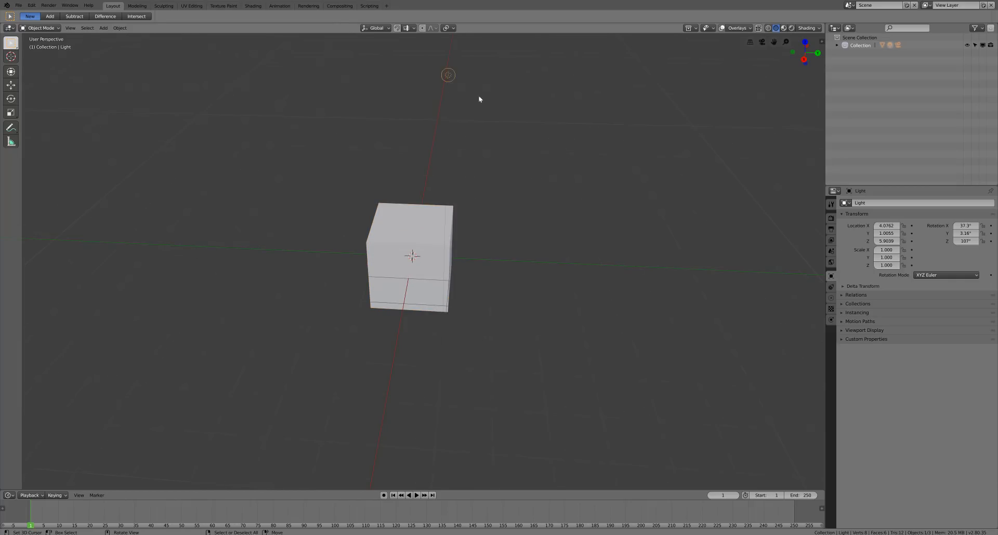
pyautogui.press('x')
pyautogui.click(520, 113)
# From the top view with the transform values displayed, scale the default cube uniformly to about 4.07 m per side
pyautogui.click(449, 226)
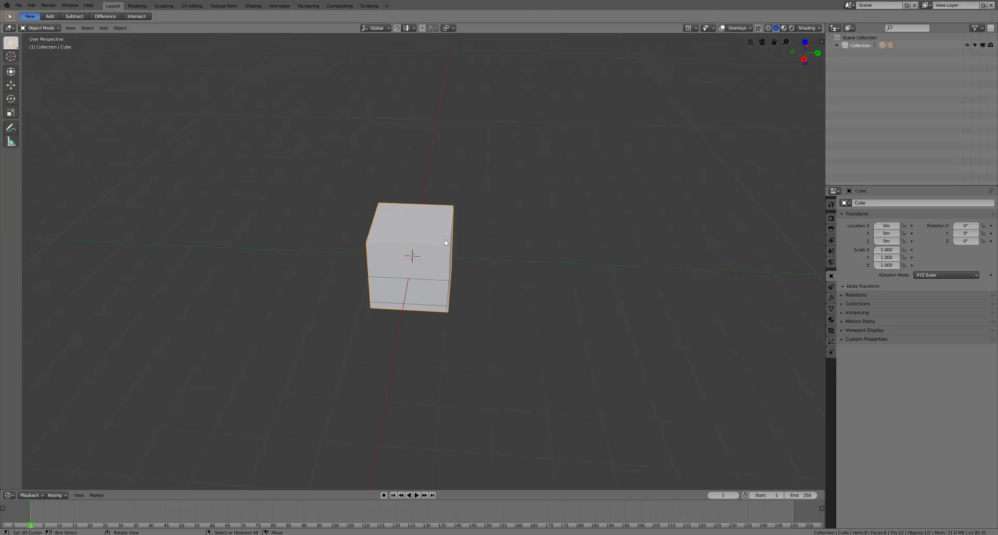
pyautogui.scroll(-3, 455, 250)
pyautogui.moveTo(457, 271); pyautogui.dragTo(442, 236, button='middle')
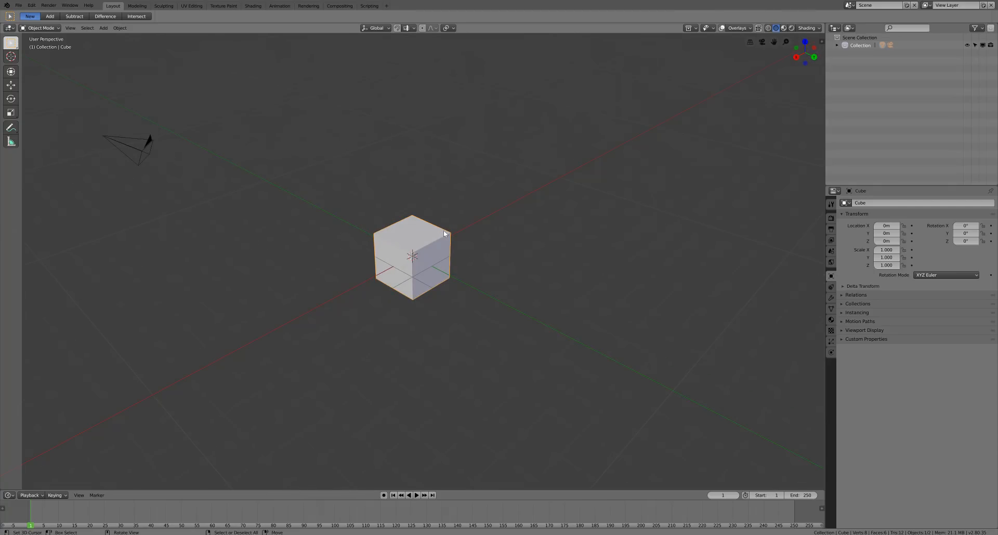
pyautogui.moveTo(456, 276); pyautogui.dragTo(482, 282, button='middle')
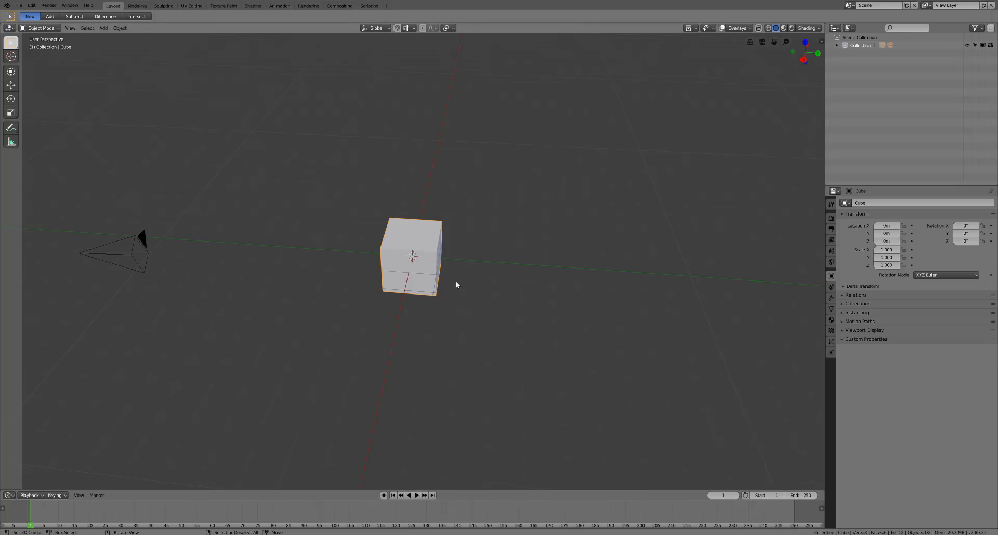
pyautogui.press('KP_7')
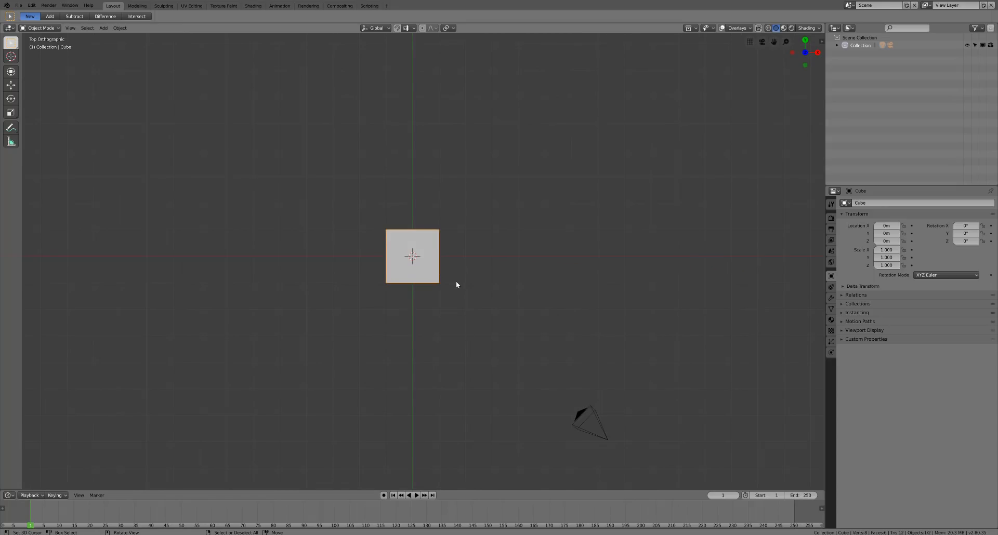
pyautogui.press('n')
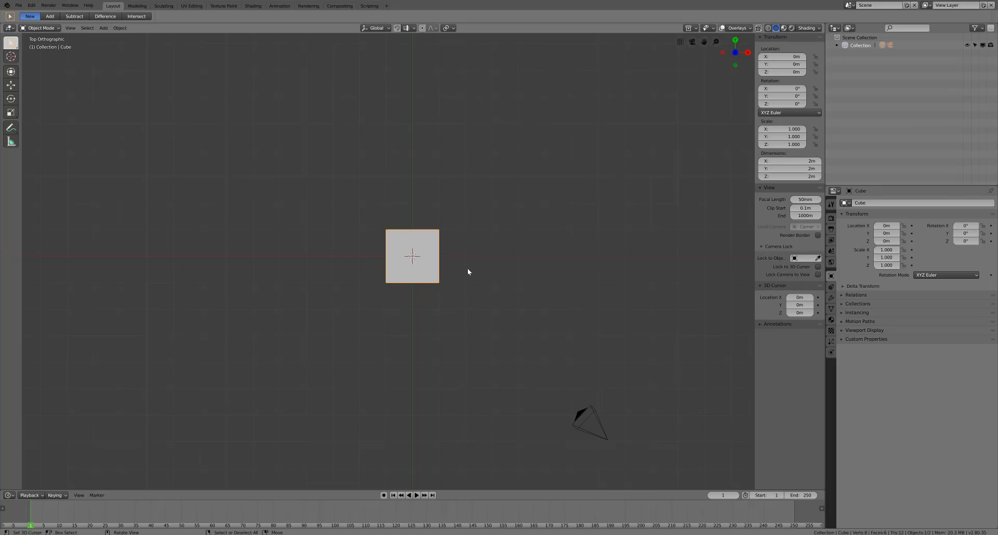
pyautogui.press('s')
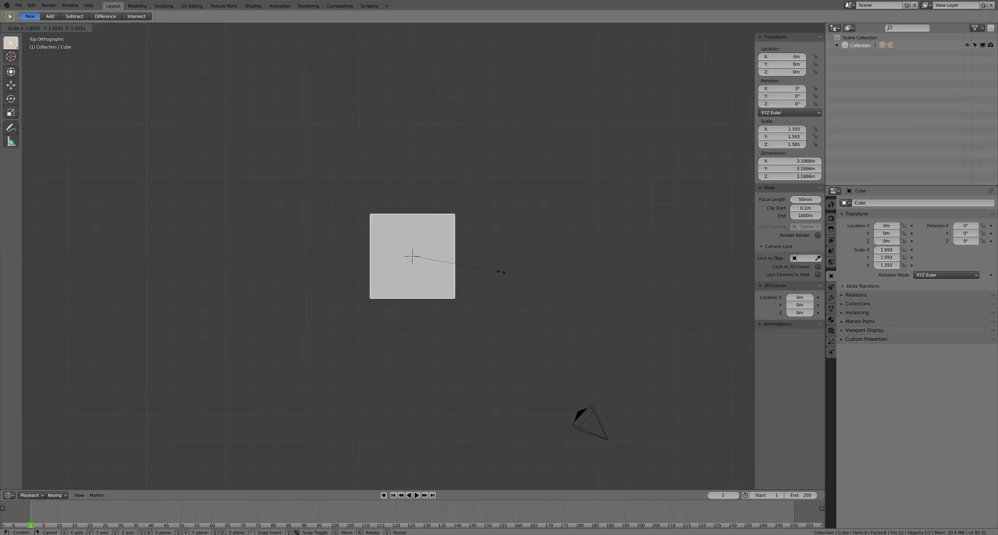
pyautogui.click(519, 275)
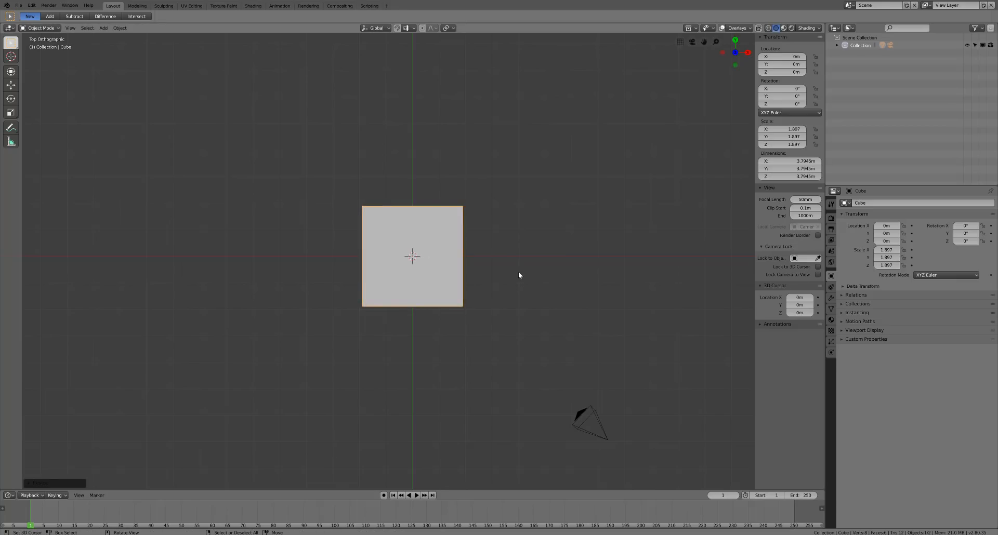
pyautogui.press('s')
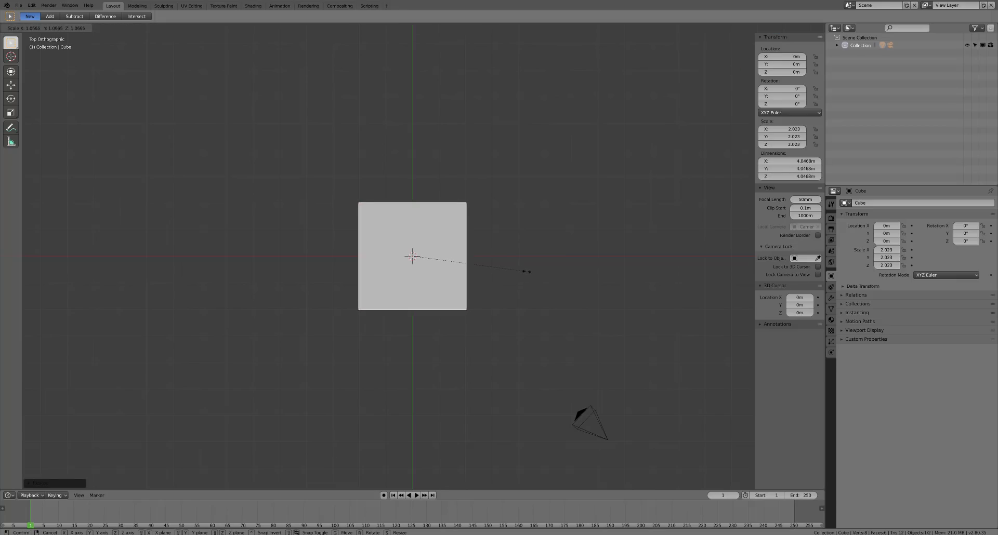
pyautogui.click(528, 271)
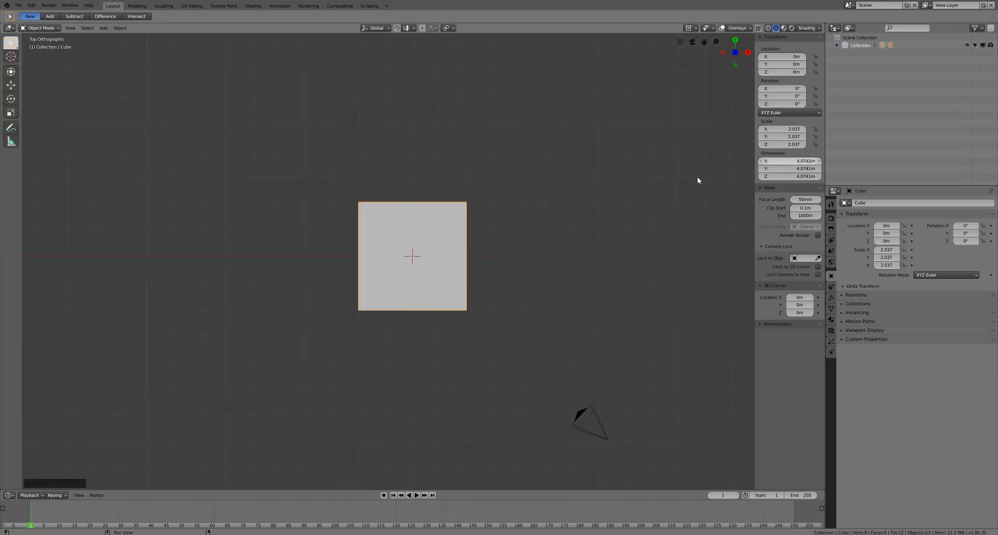
# In Edit Mode, extrude the cube's +Y side face outward in the top view to a local median Y of about 2.77 m
pyautogui.scroll(-1, 524, 276)
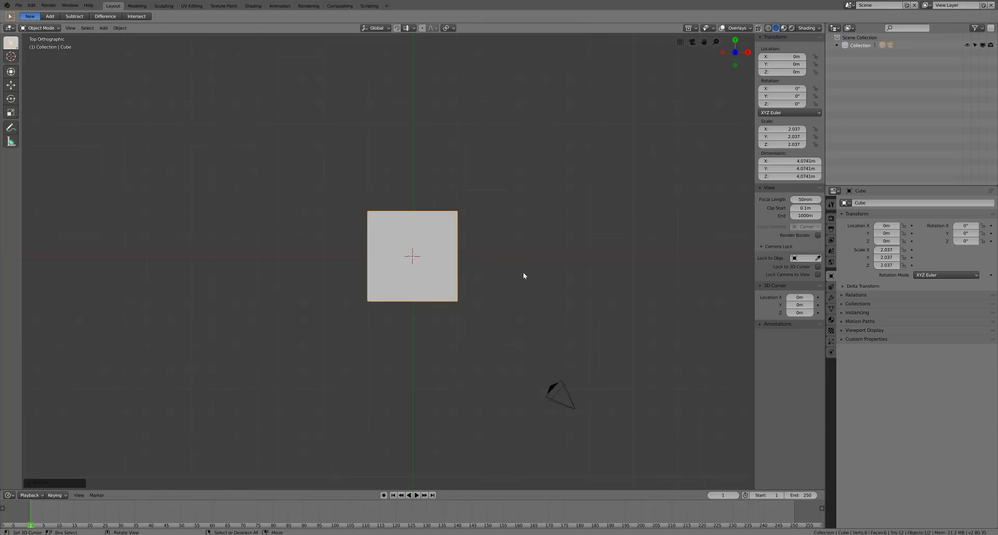
pyautogui.press('Tab')
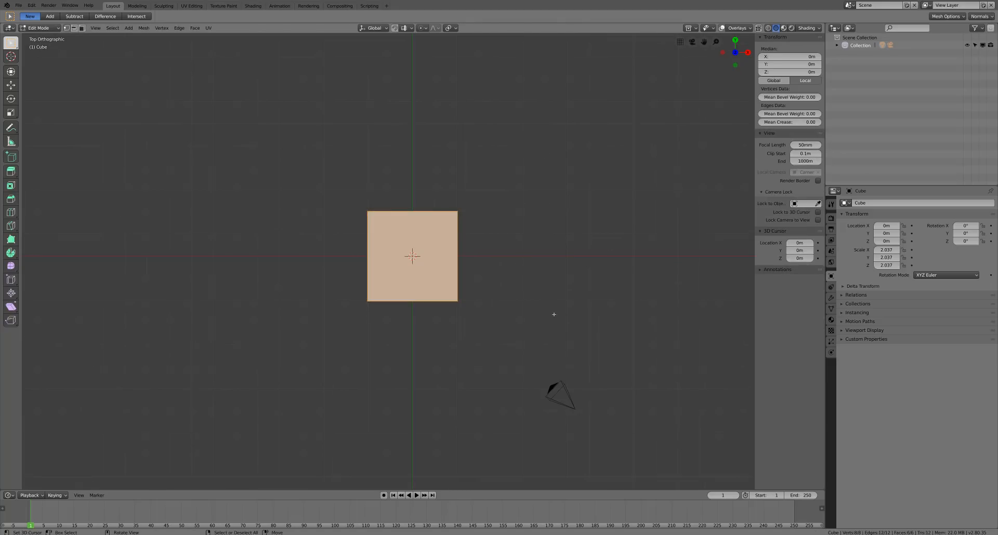
pyautogui.moveTo(554, 314); pyautogui.dragTo(476, 271, button='middle')
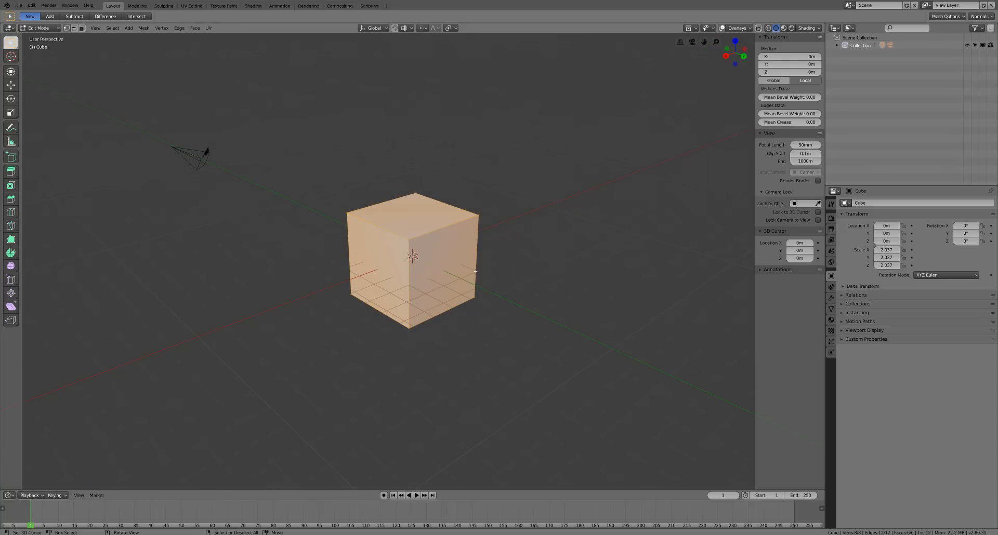
pyautogui.press('2')
pyautogui.click(454, 264)
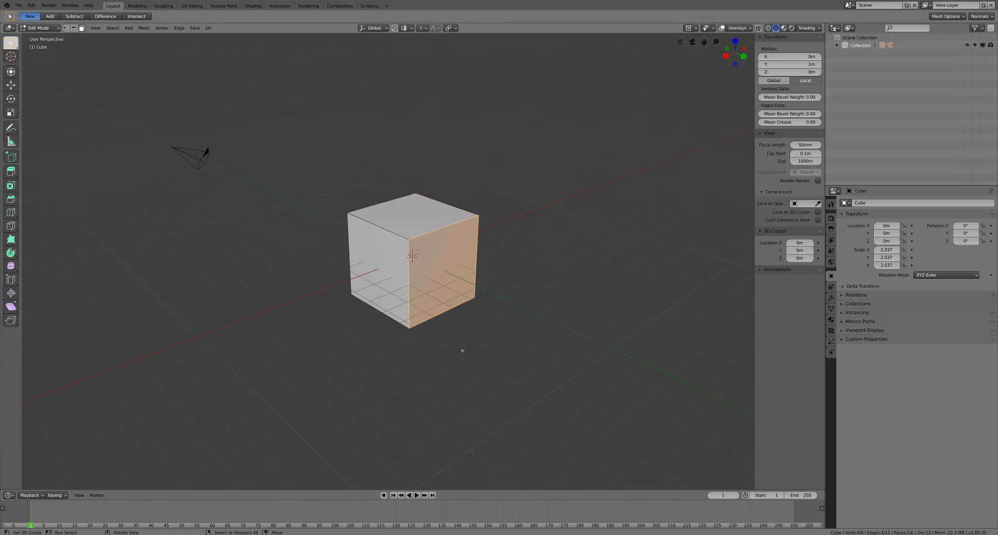
pyautogui.moveTo(462, 351); pyautogui.dragTo(445, 338, button='middle')
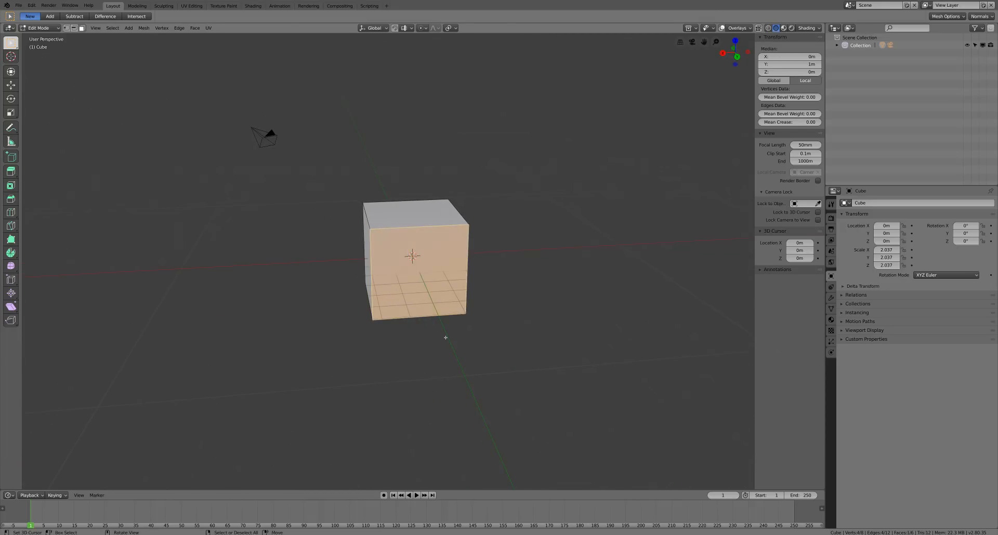
pyautogui.press('KP_7')
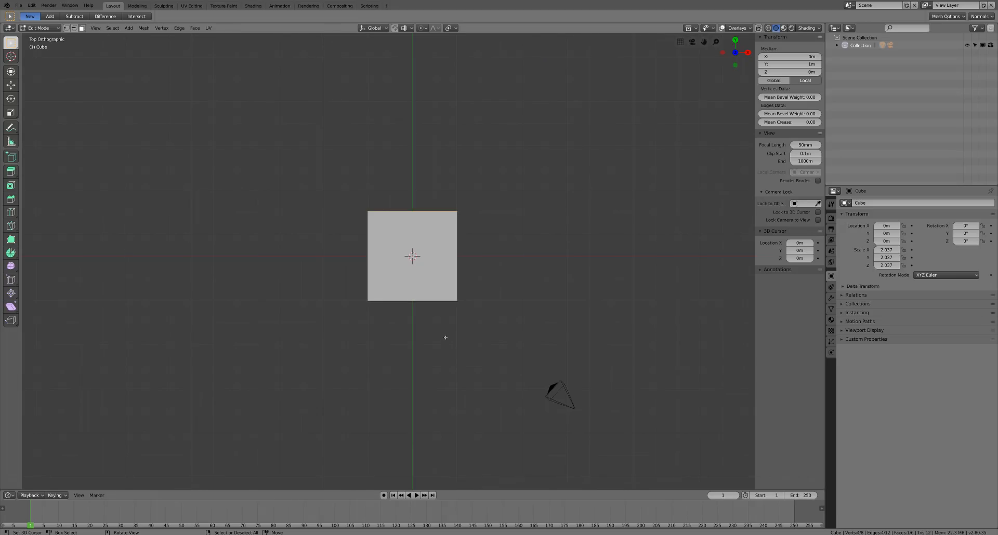
pyautogui.scroll(-2, 488, 280)
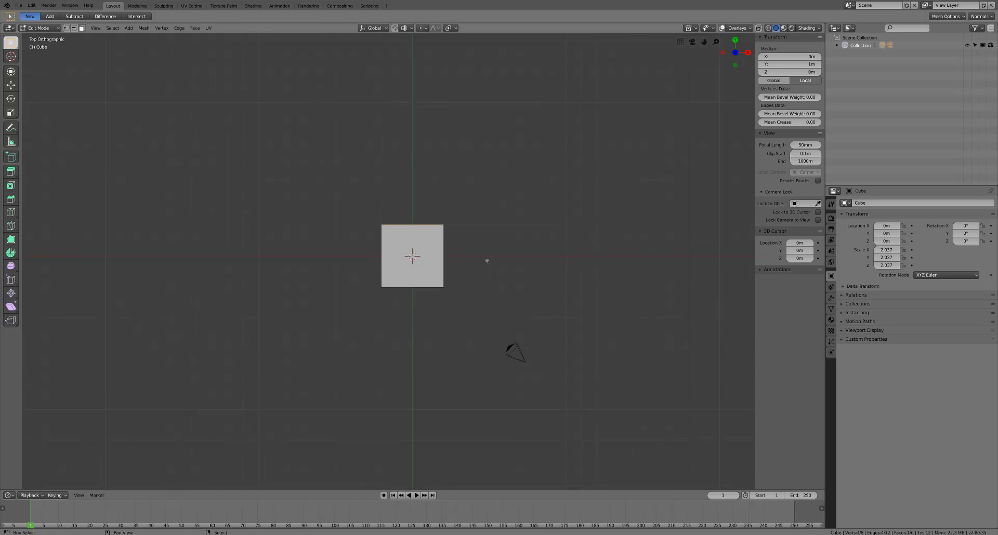
pyautogui.keyDown('shift'); pyautogui.moveTo(485, 261); pyautogui.dragTo(535, 329, button='middle'); pyautogui.keyUp('shift')
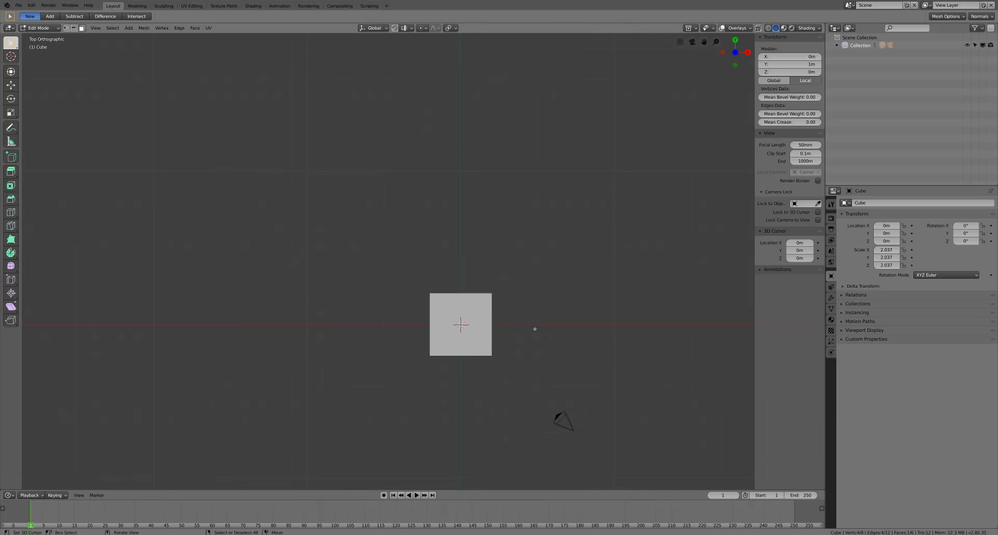
pyautogui.press('e')
pyautogui.click(537, 273)
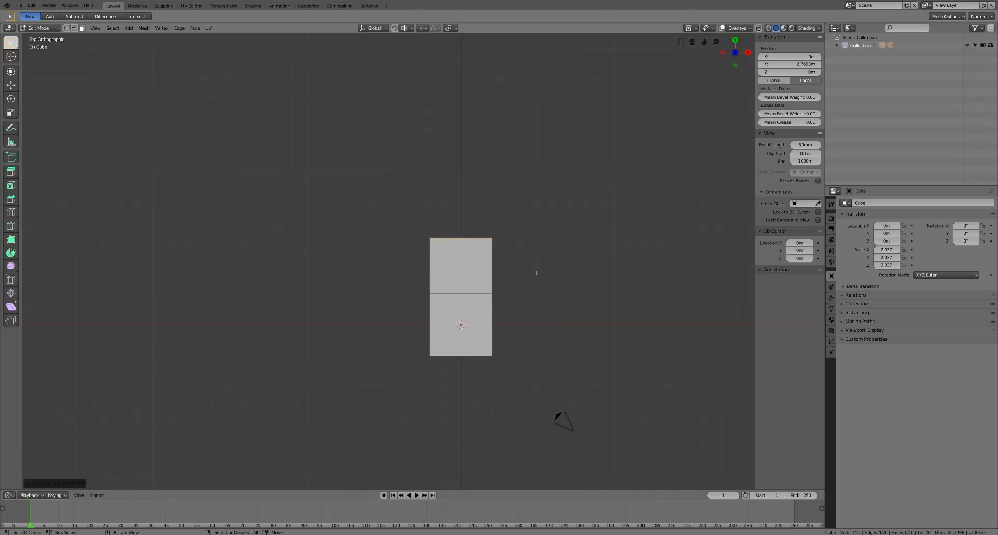
# Shift the extruded end face to about local X 0.02 m, Y 2.78 m and rotate it about 5° clockwise
pyautogui.press('g')
pyautogui.click(537, 273)
pyautogui.press('r')
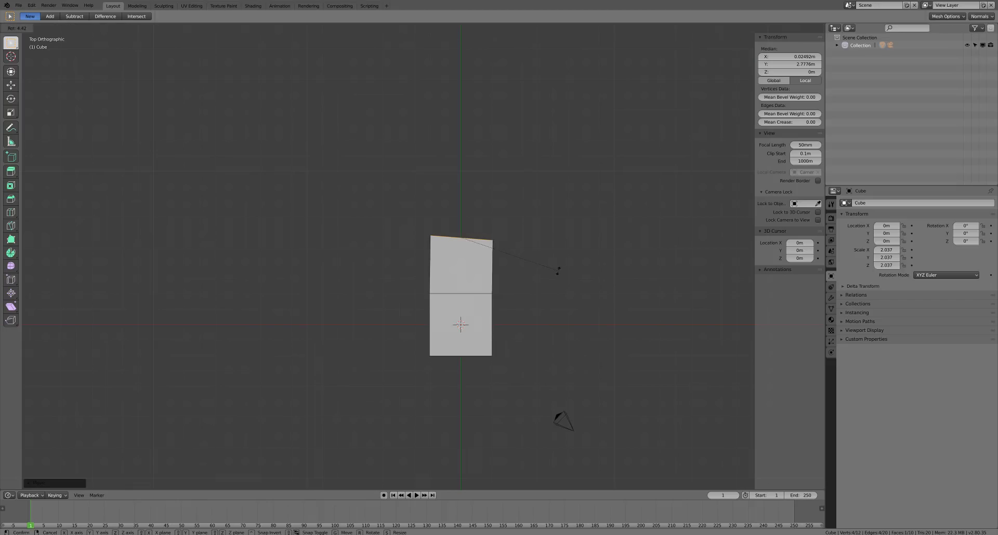
pyautogui.click(558, 271)
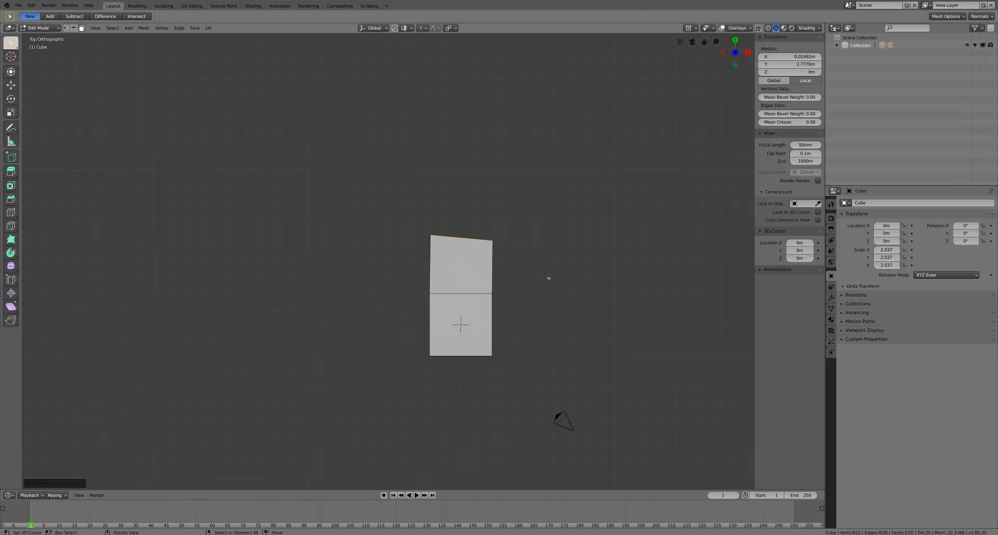
# Extrude the +Y end face into another segment, rotate it clockwise and move it to about local X 0.45 m, Y 4.52 m
pyautogui.press('e')
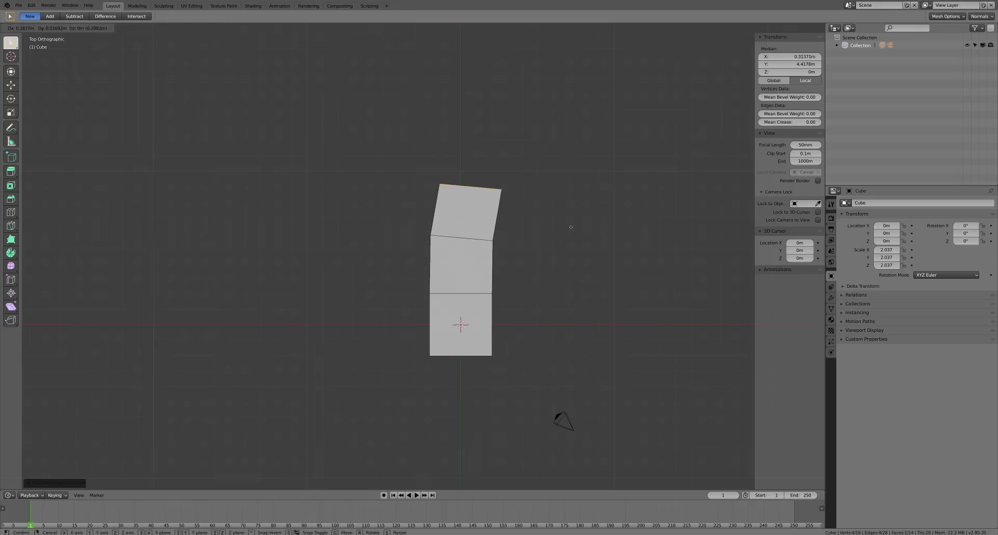
pyautogui.click(570, 227)
pyautogui.press('r')
pyautogui.click(560, 239)
pyautogui.press('g')
pyautogui.click(563, 236)
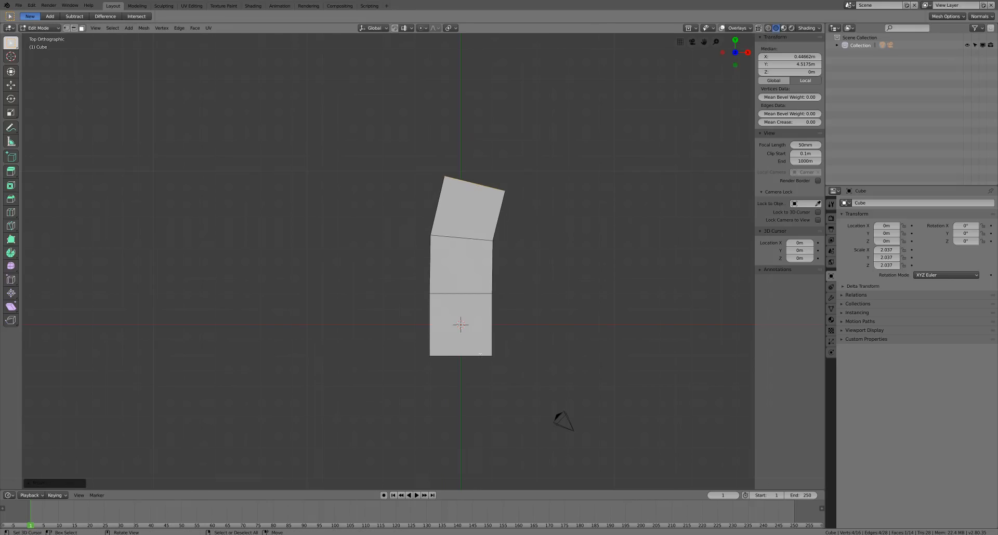
# Rotate the end face further clockwise to about 20° and reposition it near local X 0.46 m, Y 4.5 m
pyautogui.press('g')
pyautogui.click(499, 214)
pyautogui.press('g')
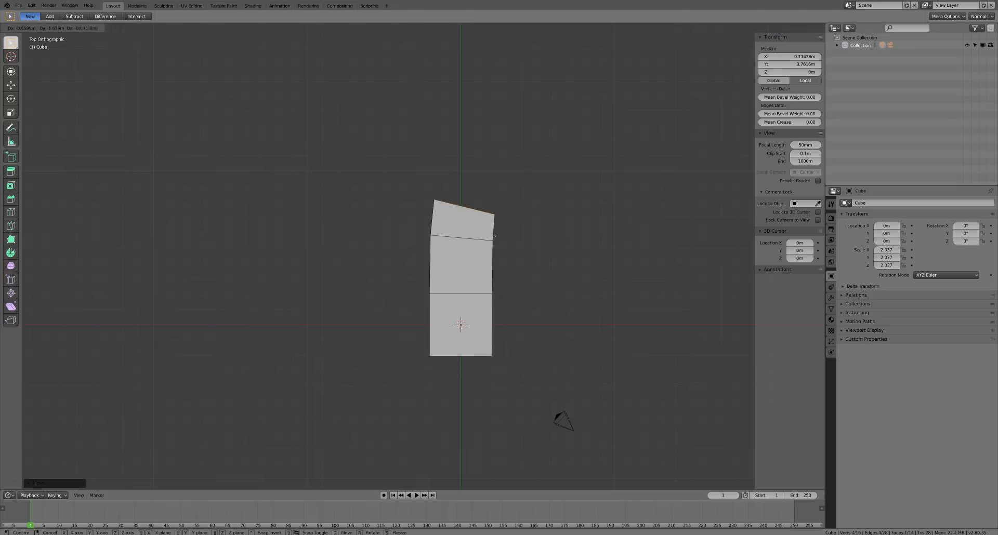
pyautogui.click(524, 247)
pyautogui.press('r')
pyautogui.click(521, 255)
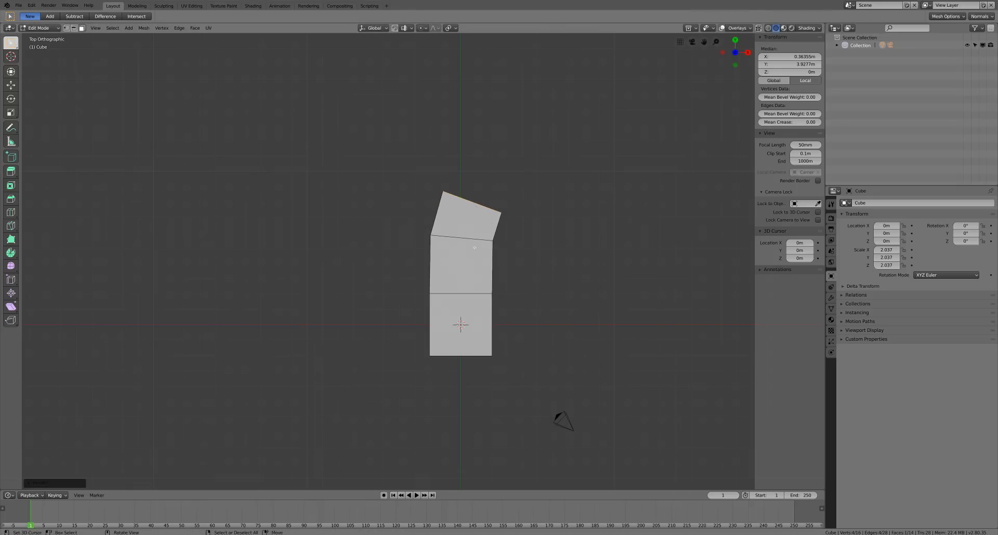
pyautogui.press('g')
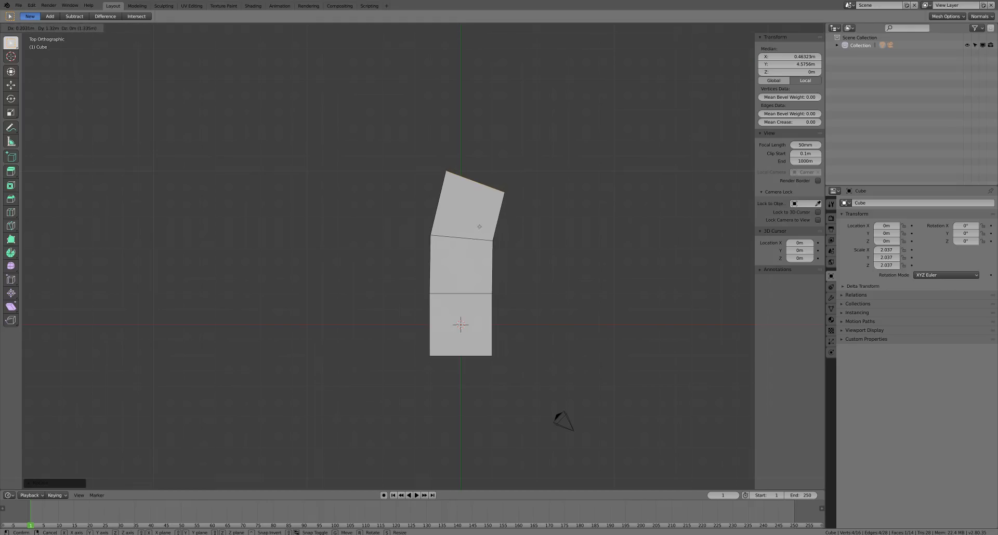
pyautogui.click(479, 229)
# Extrude a further segment from the end face, curving it clockwise to about local X 1.64 m, Y 5.99 m
pyautogui.press('e')
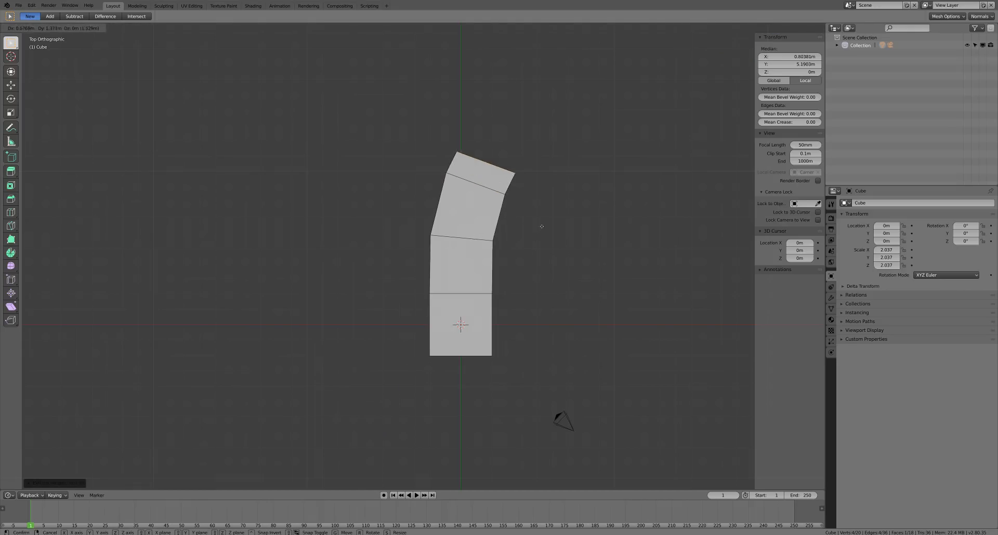
pyautogui.click(535, 228)
pyautogui.press('r')
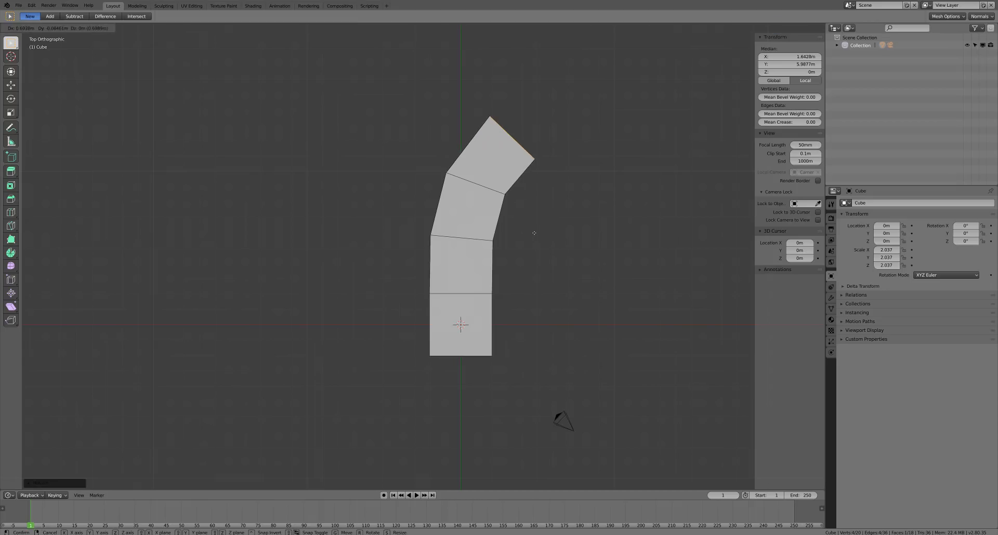
pyautogui.click(525, 237)
# Extrude one more segment toward +X, rotating its end face clockwise and placing it at about local X 3.40 m, Y 6.77 m
pyautogui.press('e')
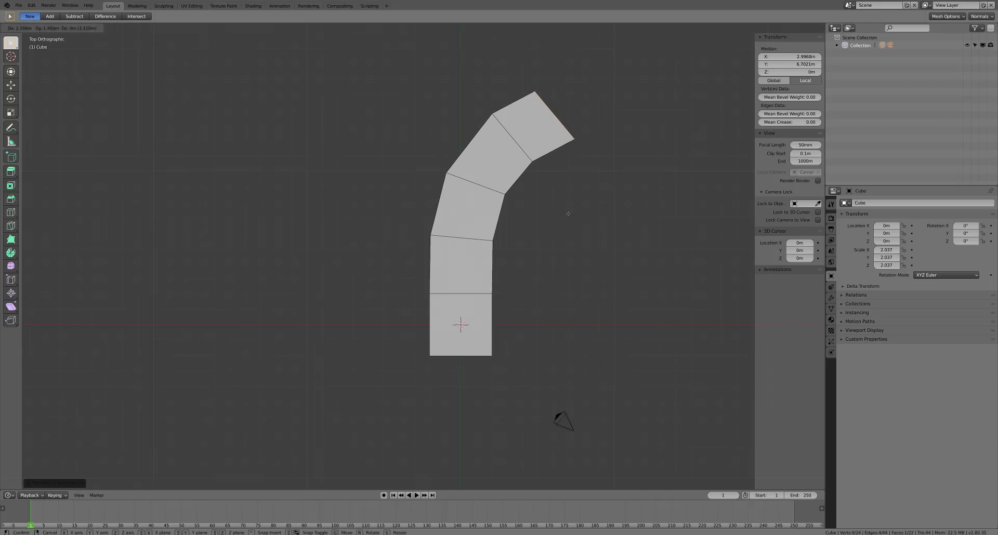
pyautogui.click(572, 215)
pyautogui.press('r')
pyautogui.click(530, 227)
pyautogui.press('g')
pyautogui.click(539, 225)
pyautogui.press('r')
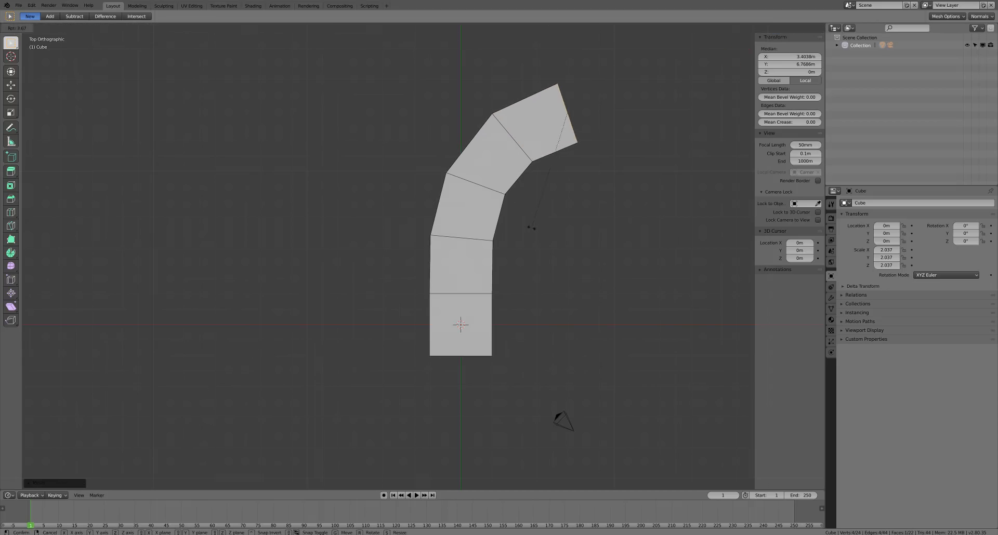
pyautogui.click(531, 228)
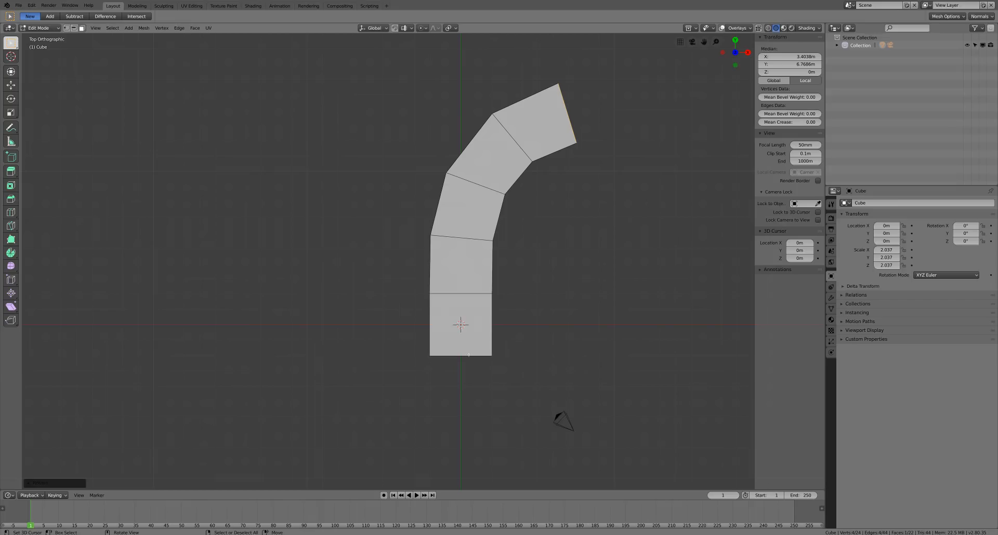
# Select the opposite end face on the -Y side and extrude it outward to about local Y -2.78 m
pyautogui.moveTo(468, 355); pyautogui.dragTo(453, 319, button='middle')
pyautogui.rightClick(451, 341)
pyautogui.press('KP_7')
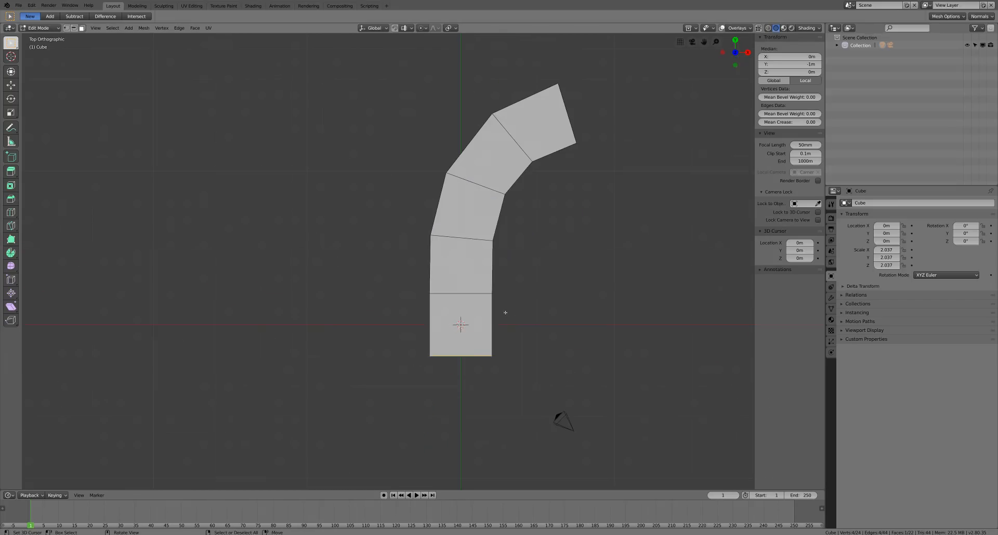
pyautogui.press('e')
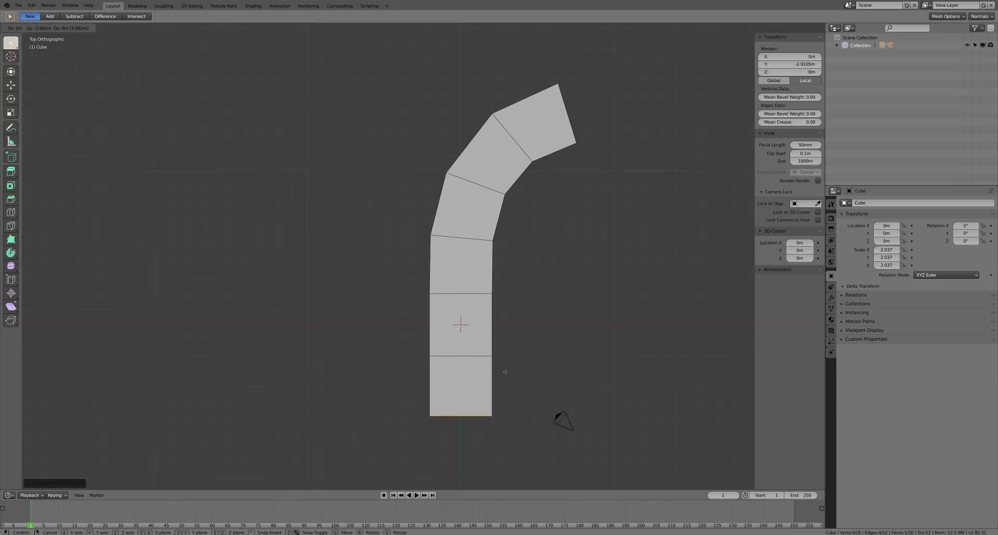
pyautogui.click(504, 370)
pyautogui.moveTo(504, 370); pyautogui.dragTo(530, 306, button='middle')
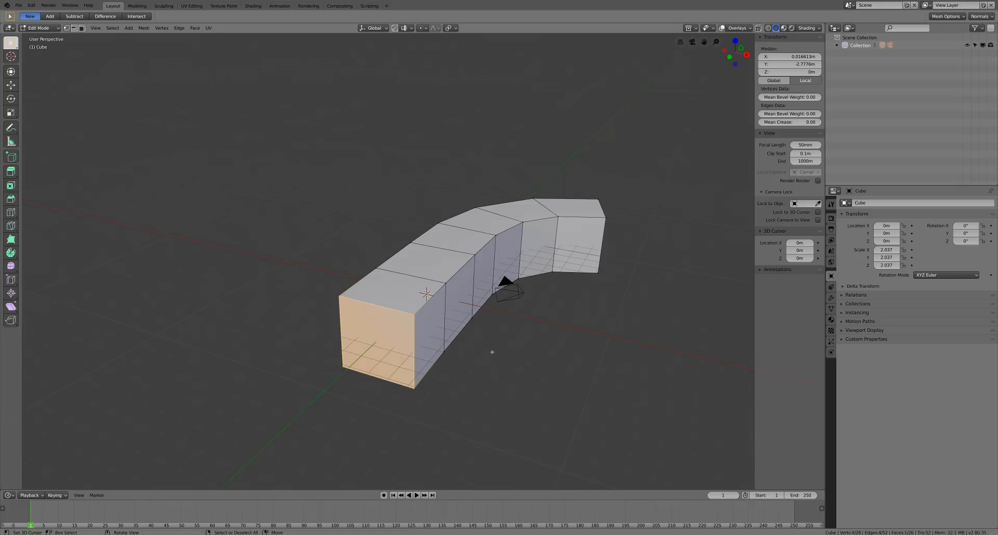
# In Object Mode, add a Subdivision Surface modifier to the tunnel mesh and set its view subdivisions to 4
pyautogui.press('Tab')
pyautogui.press('Tab')
pyautogui.moveTo(713, 288); pyautogui.dragTo(478, 300, button='middle')
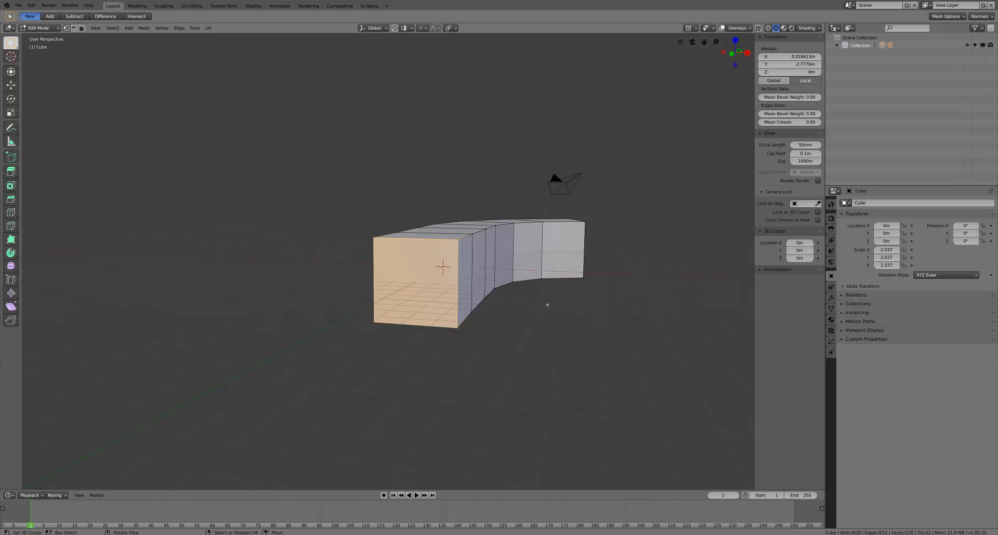
pyautogui.press('Tab')
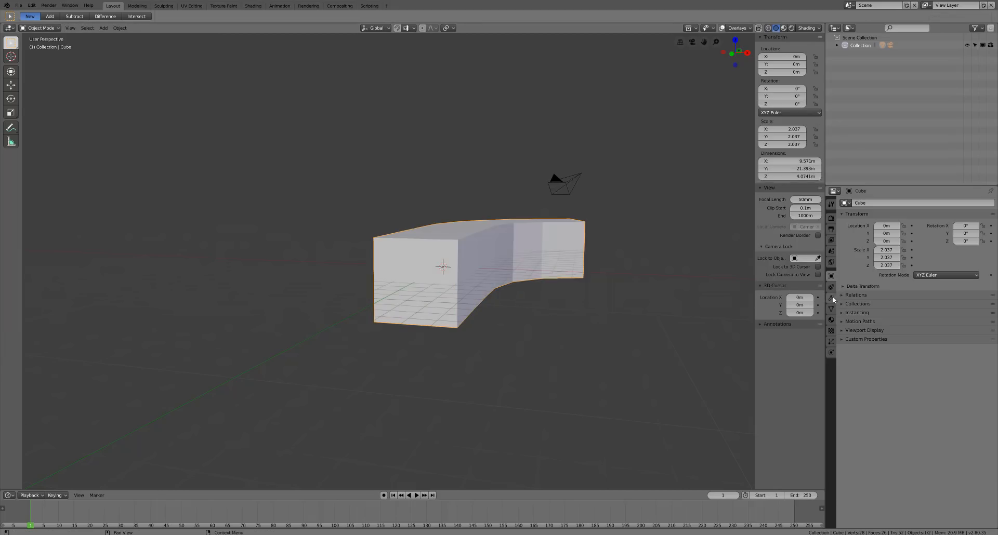
pyautogui.click(831, 297)
pyautogui.click(876, 202)
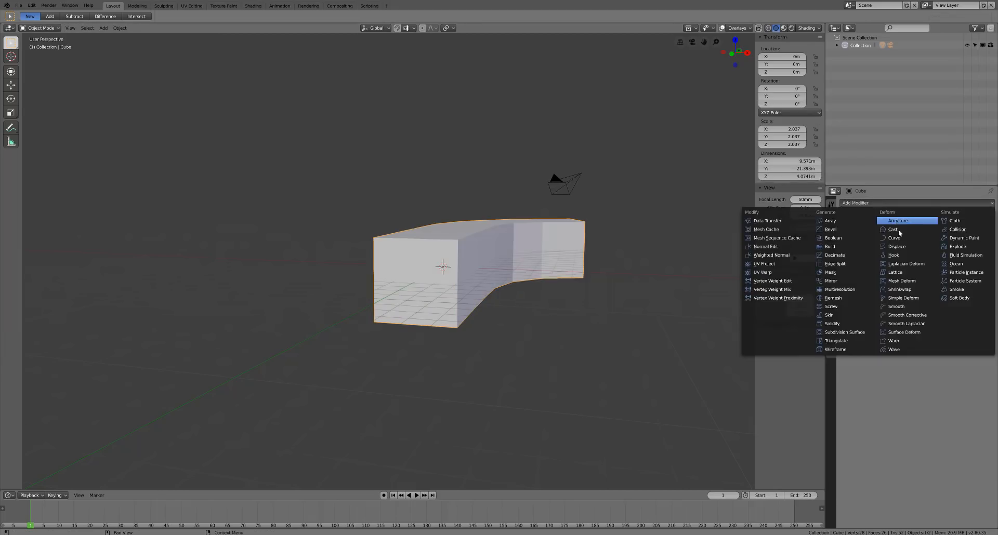
pyautogui.click(852, 333)
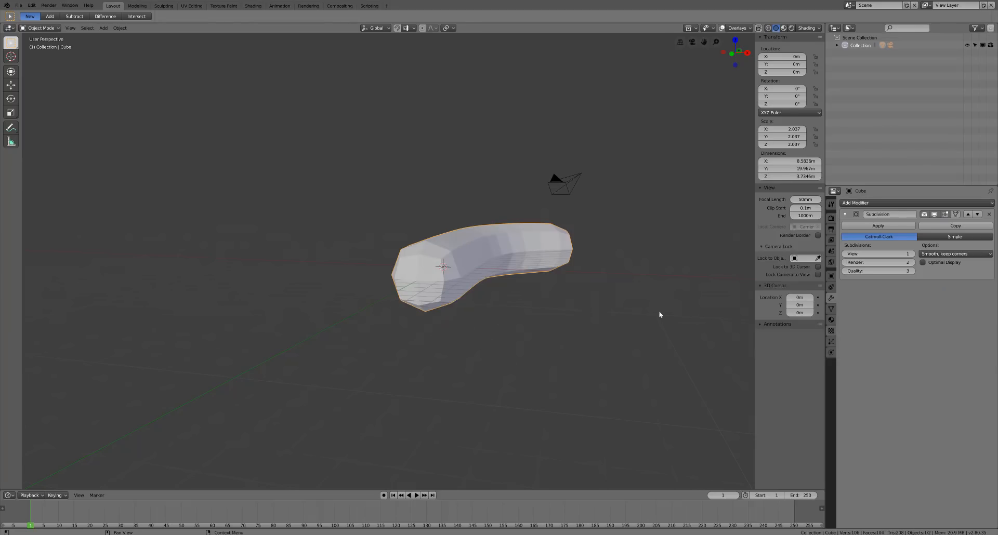
pyautogui.click(912, 254)
pyautogui.click(913, 254)
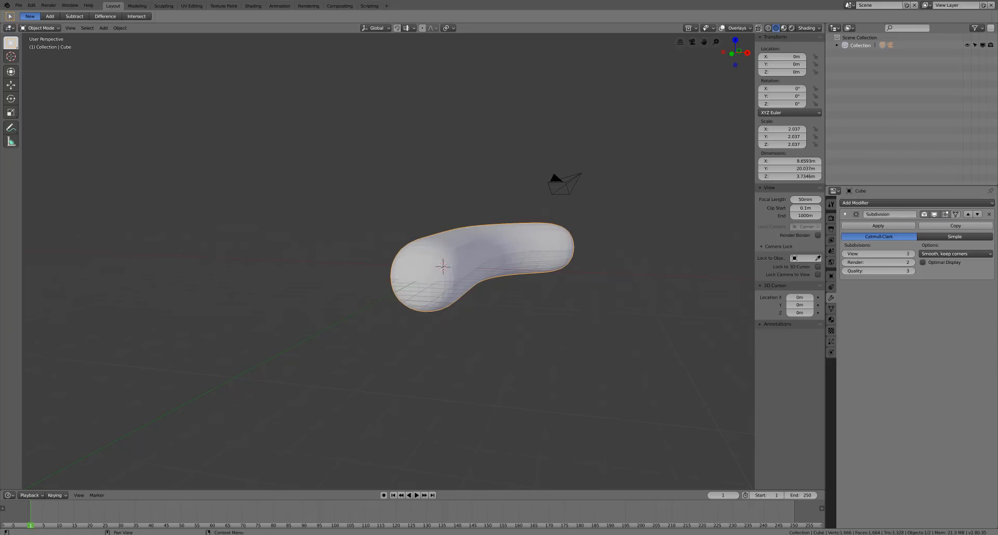
pyautogui.click(912, 254)
# In Edit Mode, add a horizontal loop cut around the tunnel and slide it down near the floor, about local Z -0.66 m
pyautogui.moveTo(622, 278); pyautogui.dragTo(619, 286, button='middle')
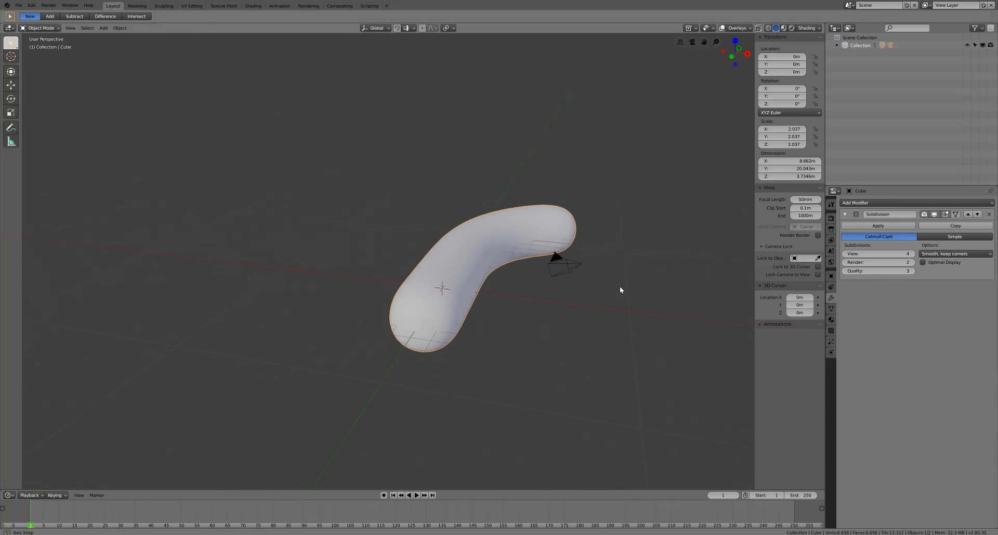
pyautogui.scroll(3, 566, 328)
pyautogui.press('Tab')
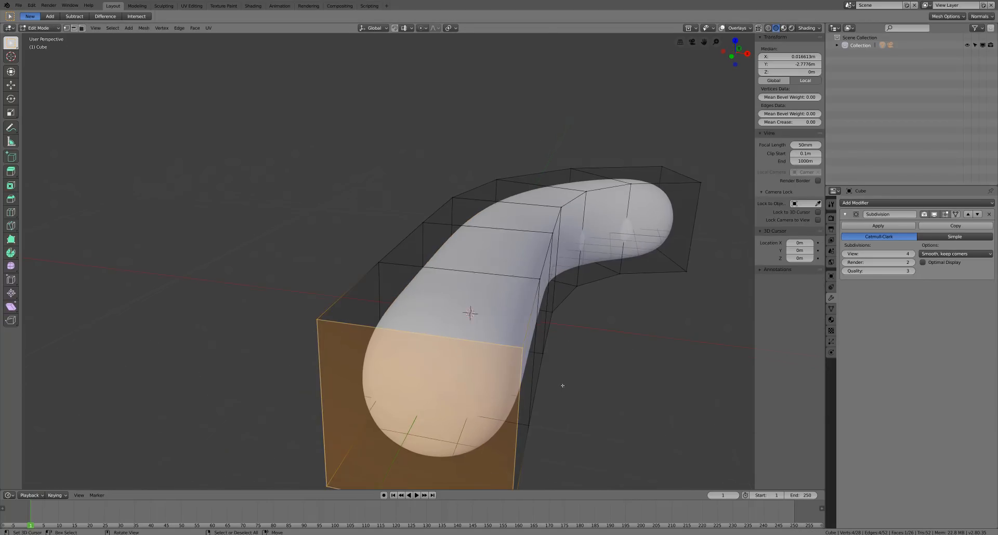
pyautogui.moveTo(563, 386); pyautogui.dragTo(556, 374, button='middle')
pyautogui.hotkey('ctrl', 'r')
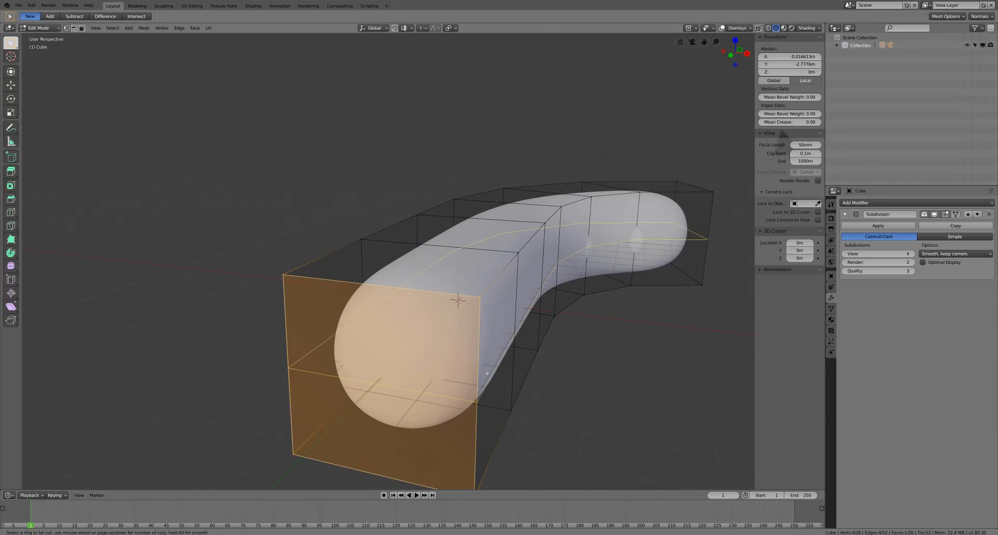
pyautogui.click(487, 377)
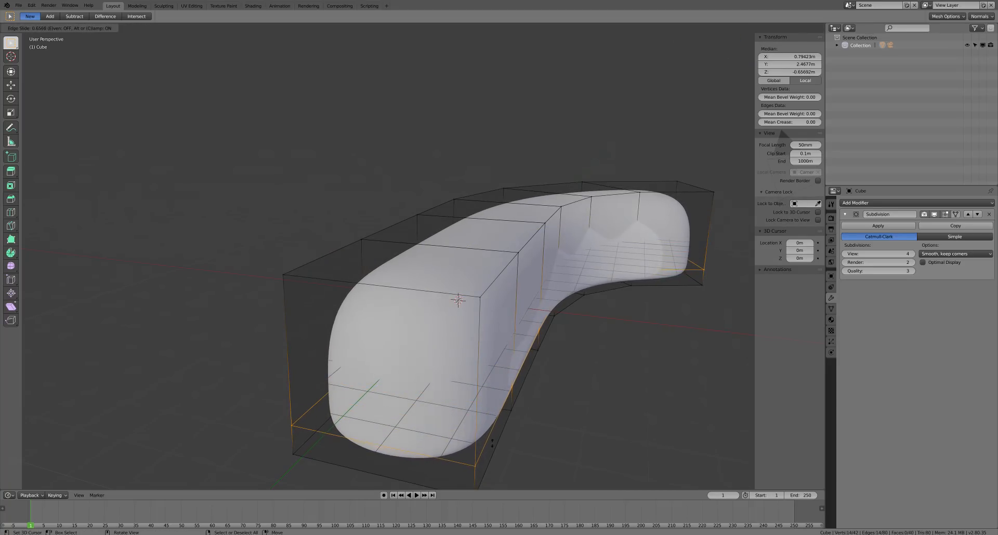
pyautogui.click(492, 446)
# Delete the two faces closing the tunnel's -Y end to open it
pyautogui.scroll(-2, 519, 379)
pyautogui.moveTo(520, 379); pyautogui.dragTo(526, 370, button='middle')
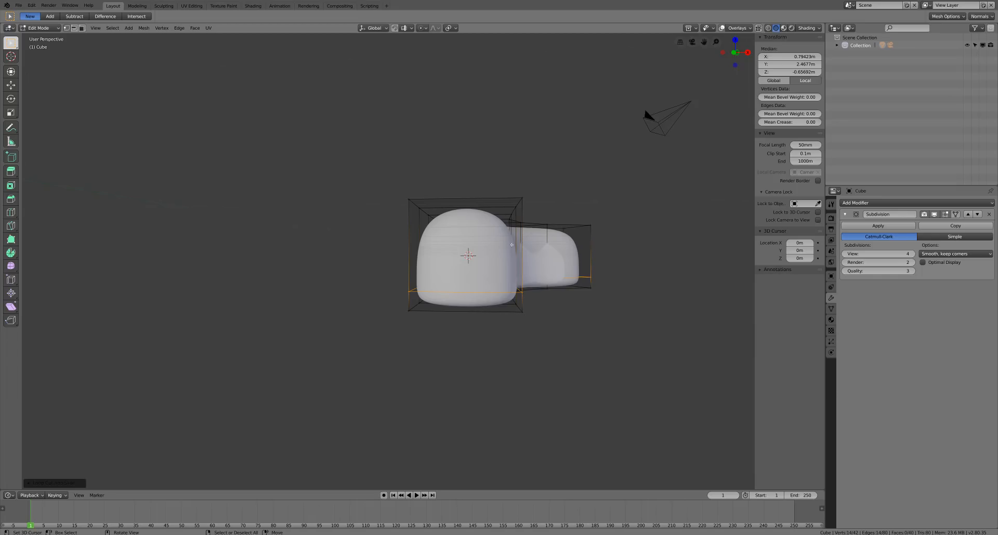
pyautogui.moveTo(535, 261); pyautogui.dragTo(523, 263, button='middle')
pyautogui.click(512, 267)
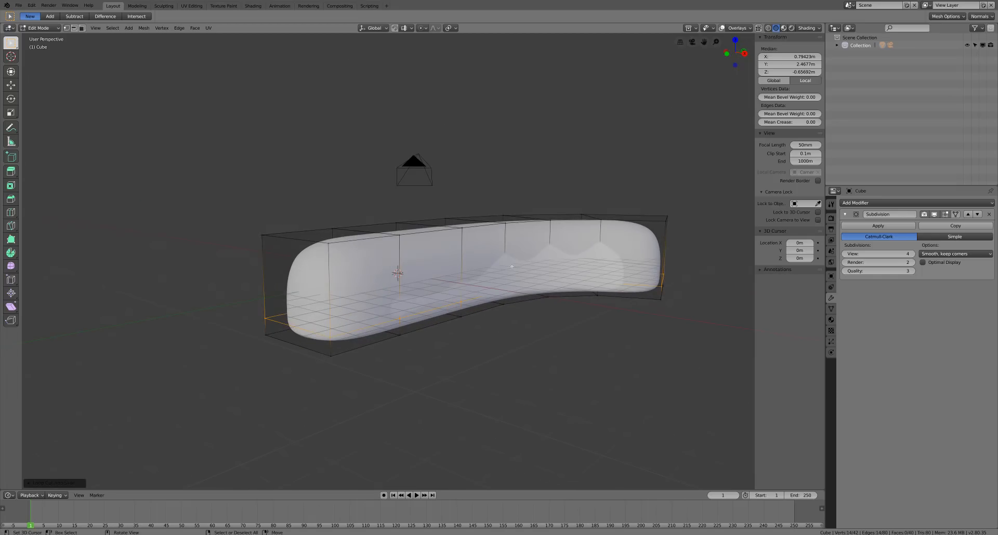
pyautogui.hotkey('alt', 'a')
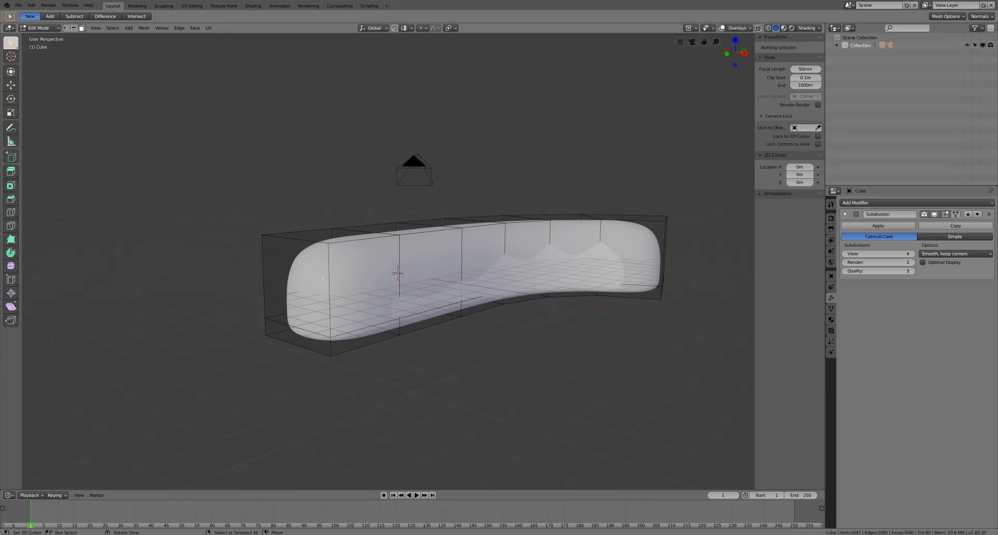
pyautogui.click(323, 279)
pyautogui.keyDown('shift'); pyautogui.click(303, 338); pyautogui.keyUp('shift')
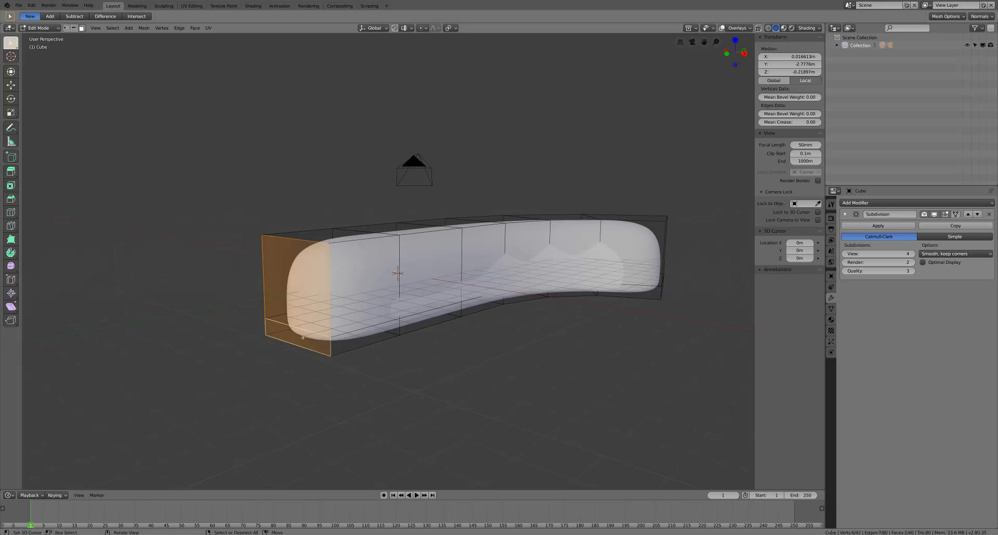
pyautogui.press('x')
pyautogui.click(293, 356)
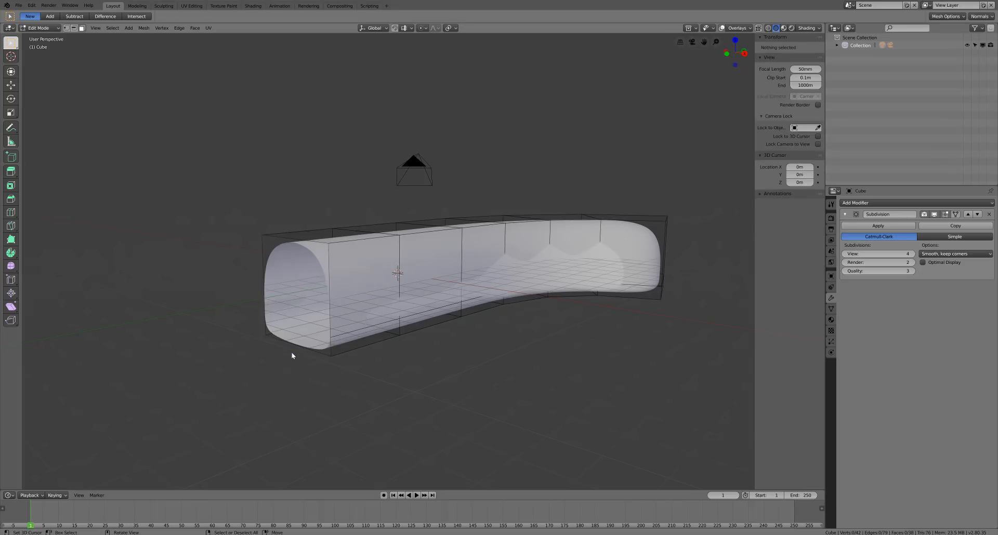
# Delete the faces closing the far curved end of the tunnel and return to Object Mode
pyautogui.moveTo(471, 335); pyautogui.dragTo(519, 342, button='middle')
pyautogui.keyDown('shift'); pyautogui.click(499, 355); pyautogui.keyUp('shift')
pyautogui.press('x')
pyautogui.click(499, 342)
pyautogui.press('Tab')
pyautogui.scroll(6, 518, 341)
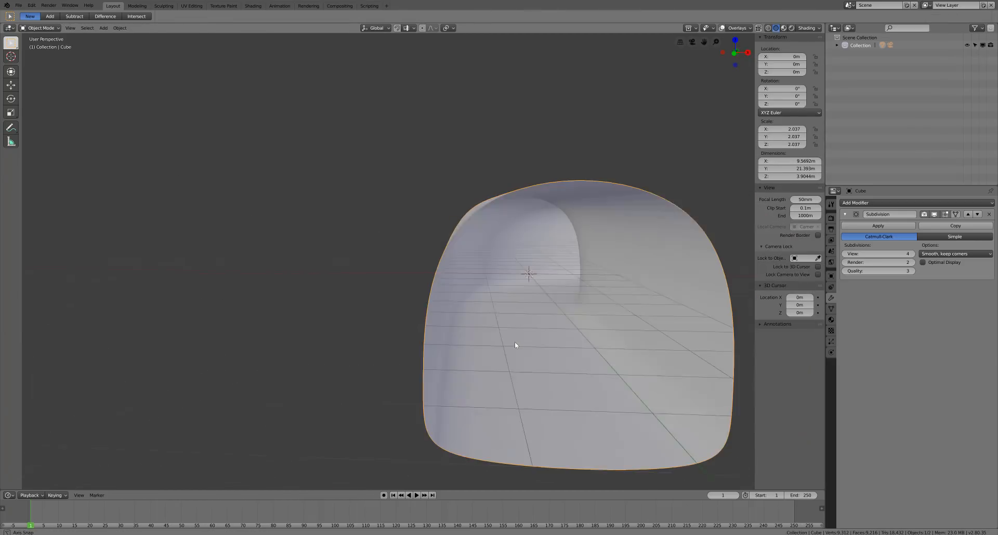
# From the top view, move the camera to the tunnel's -Y opening at about X 0.07 m, Y -6.23 m, with Z rotation about 0.05°
pyautogui.press('KP_7')
pyautogui.scroll(-4, 528, 320)
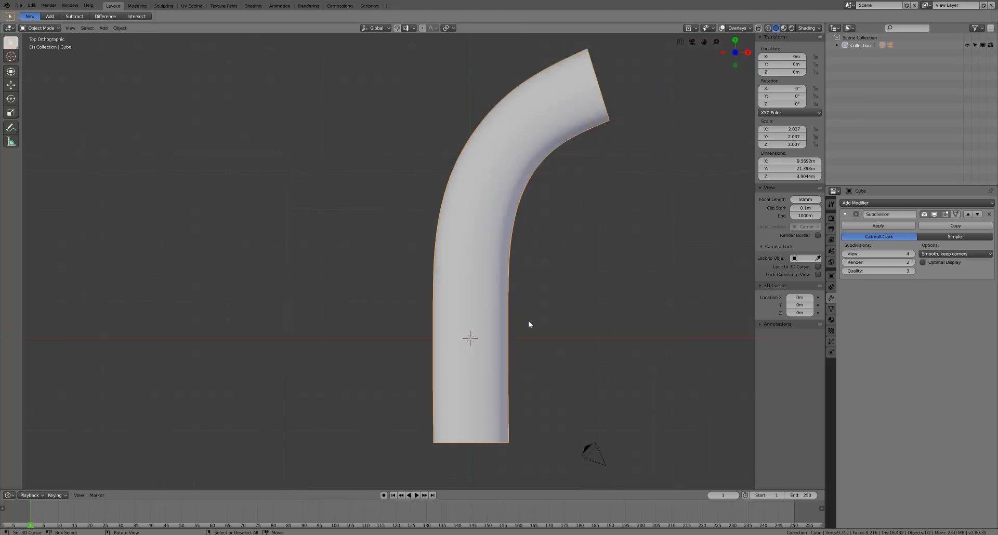
pyautogui.click(568, 420)
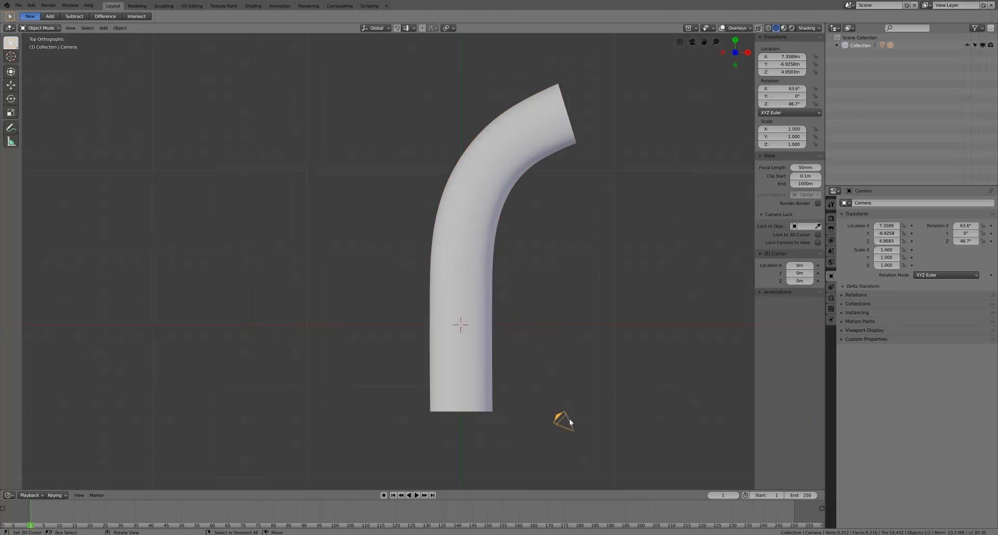
pyautogui.press('g')
pyautogui.click(502, 408)
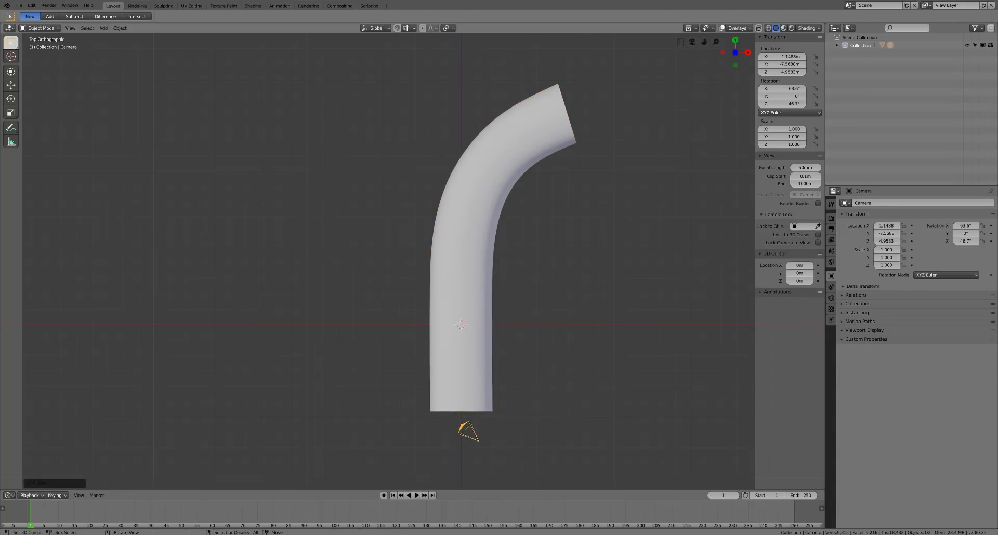
pyautogui.press('r')
pyautogui.click(535, 457)
pyautogui.press('g')
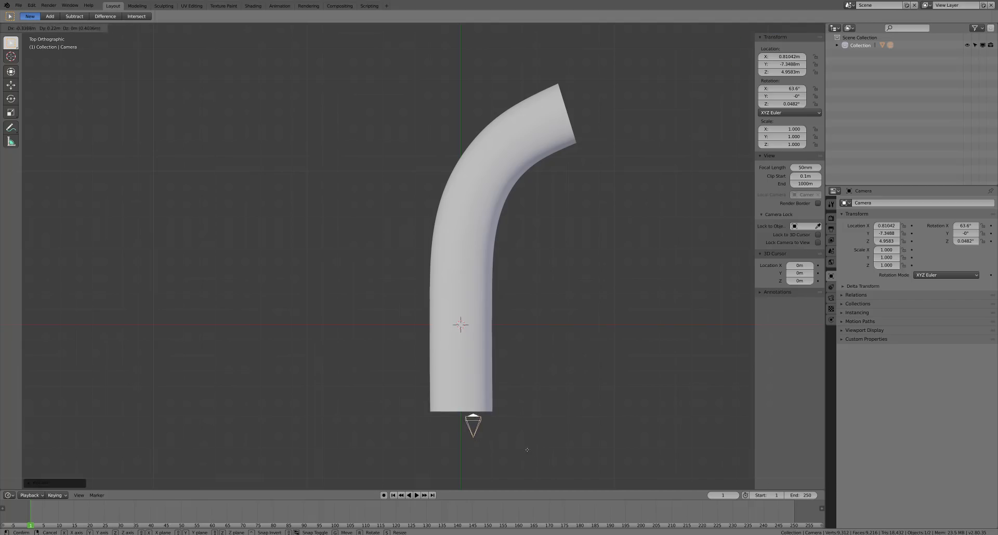
pyautogui.click(518, 438)
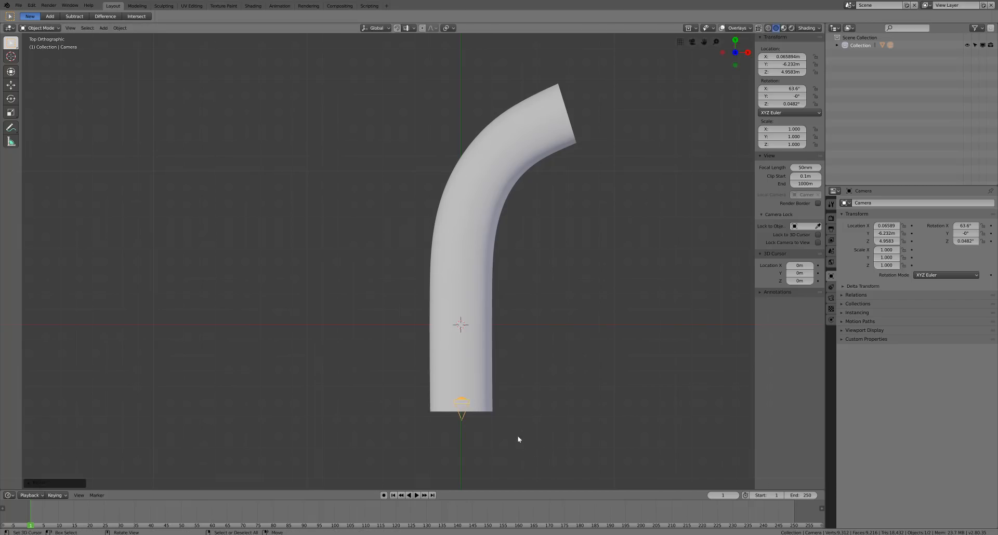
# Centre the camera on the tunnel, then place it before the opening at about X 0.02 m, Y -8.23 m, Z 0.95 m
pyautogui.press('g')
pyautogui.click(516, 437)
pyautogui.press('KP_0')
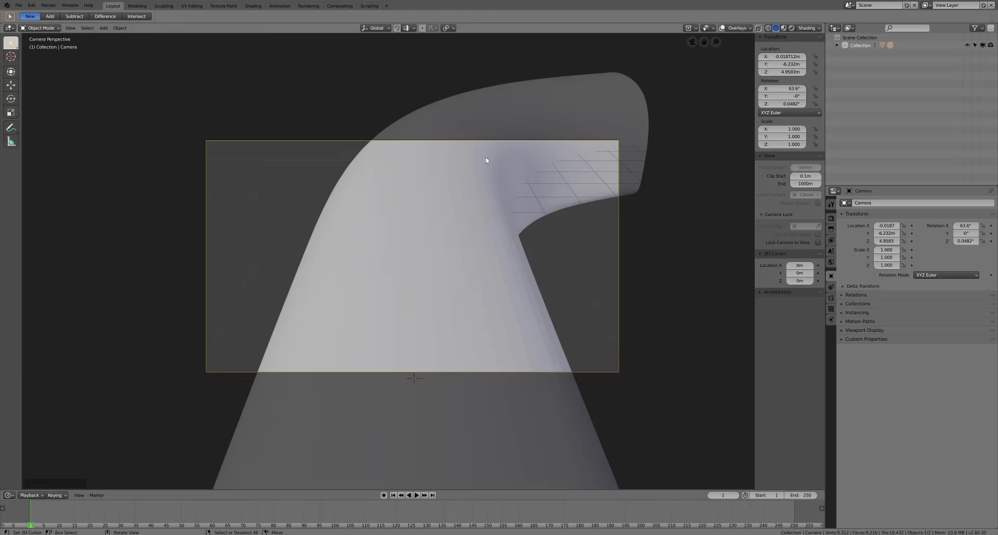
pyautogui.press('g')
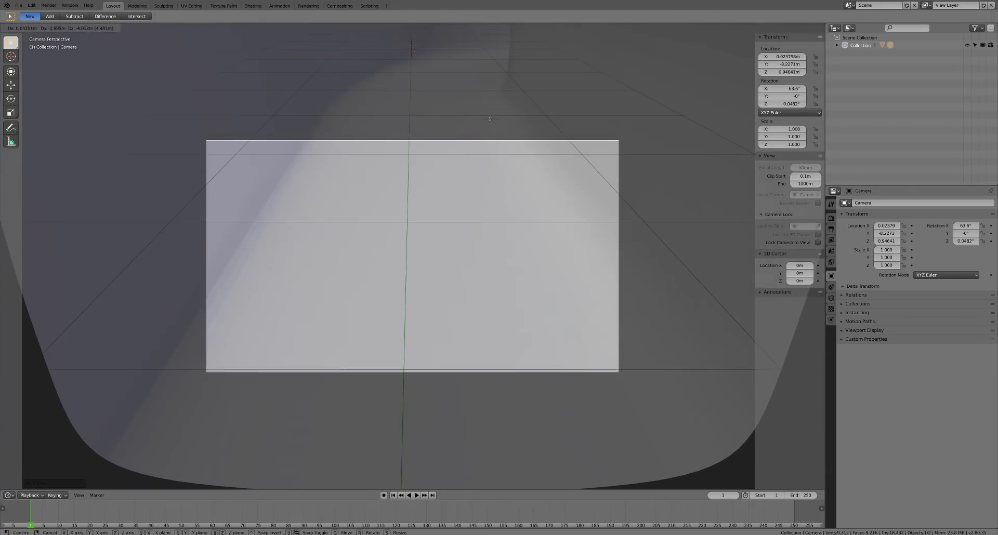
pyautogui.click(489, 119)
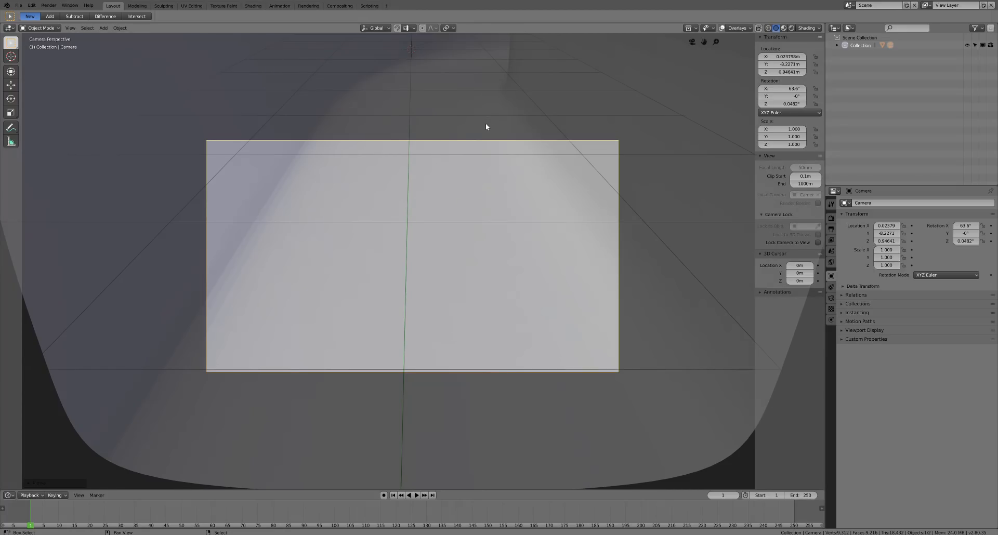
# Aim the camera into the tunnel at rotation X 84.8°, Z 0.56° and lower it to about Z 0.37 m
pyautogui.hotkey('shift', '`')
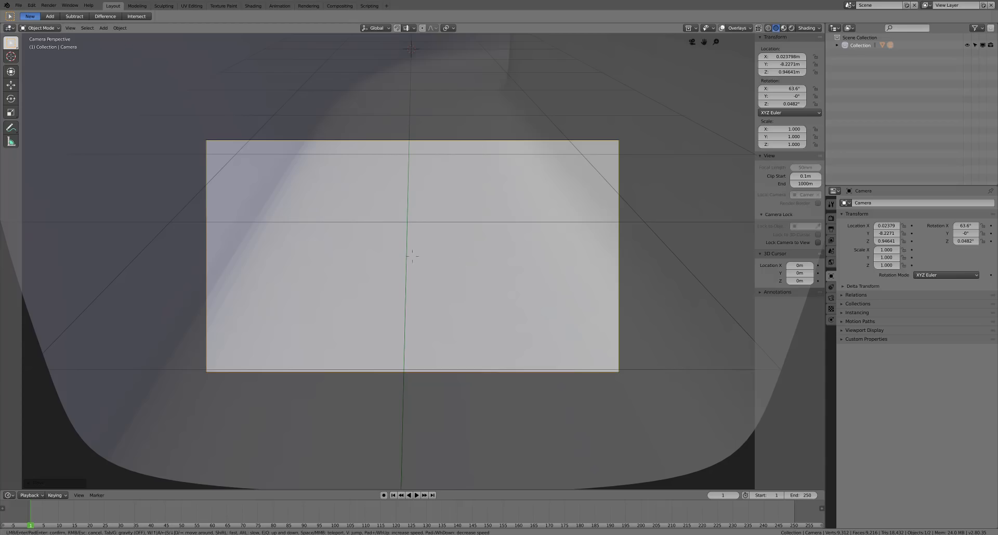
pyautogui.click(413, 256)
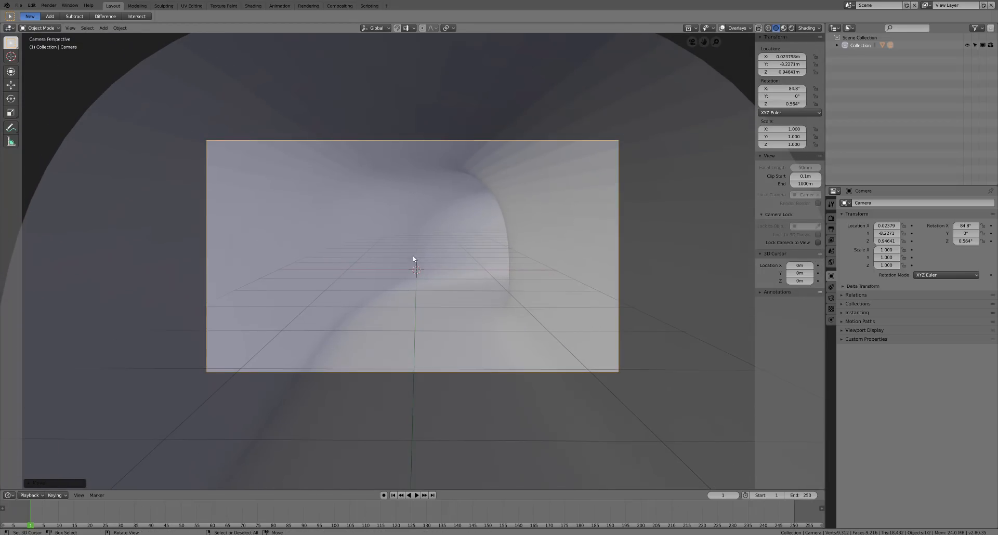
pyautogui.press('g')
pyautogui.click(445, 298)
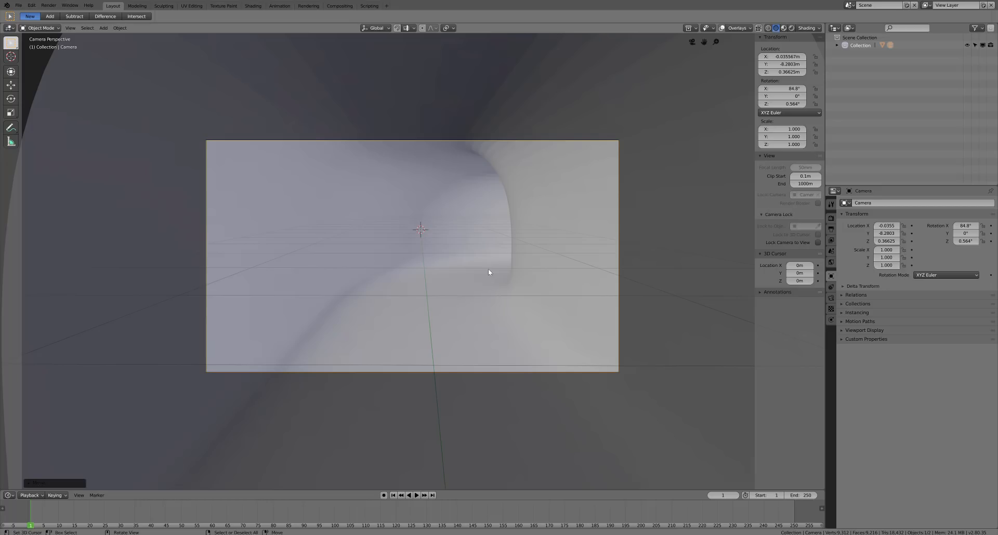
# Select the tunnel and save the scene in the tutorial folder under a file name beginning with "cave_"
pyautogui.click(542, 95)
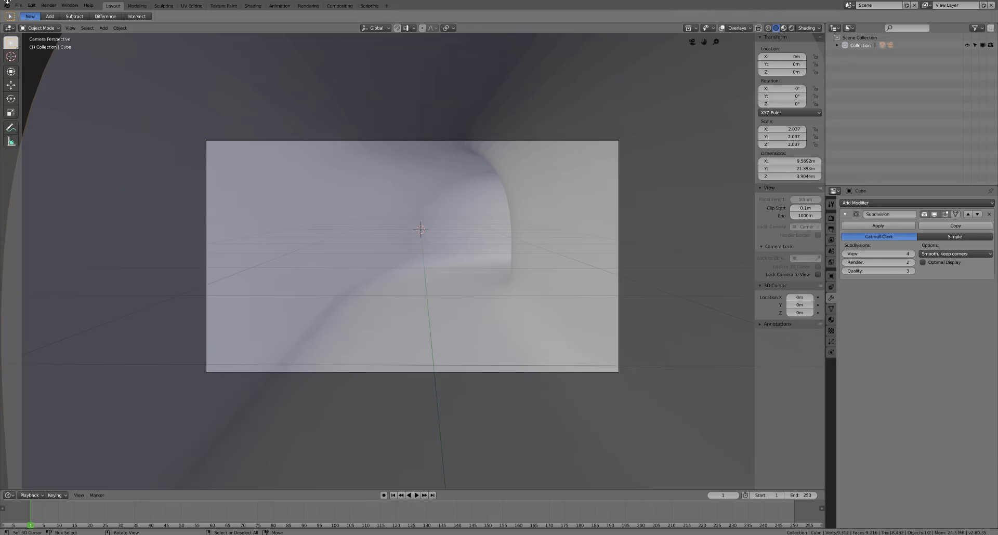
pyautogui.click(18, 6)
pyautogui.click(34, 72)
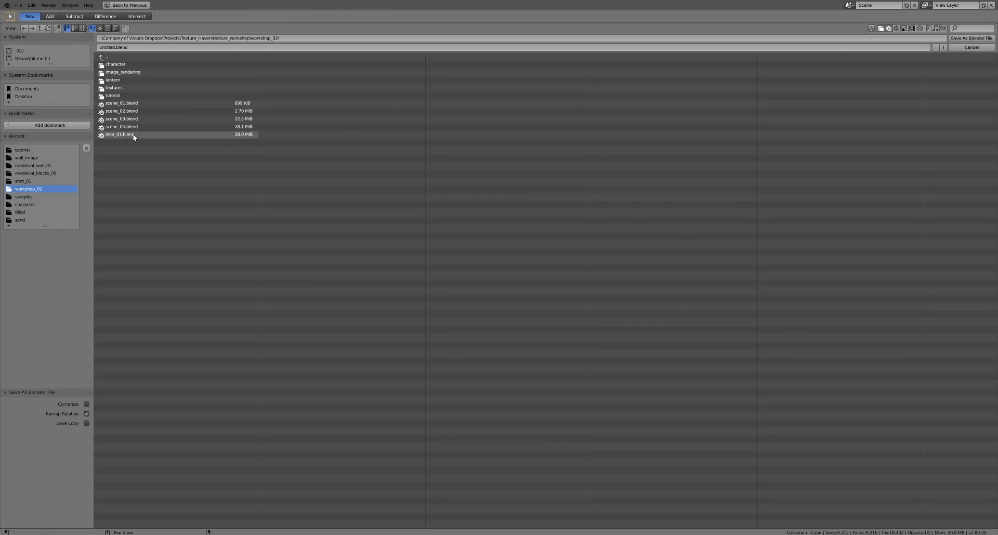
pyautogui.click(117, 95)
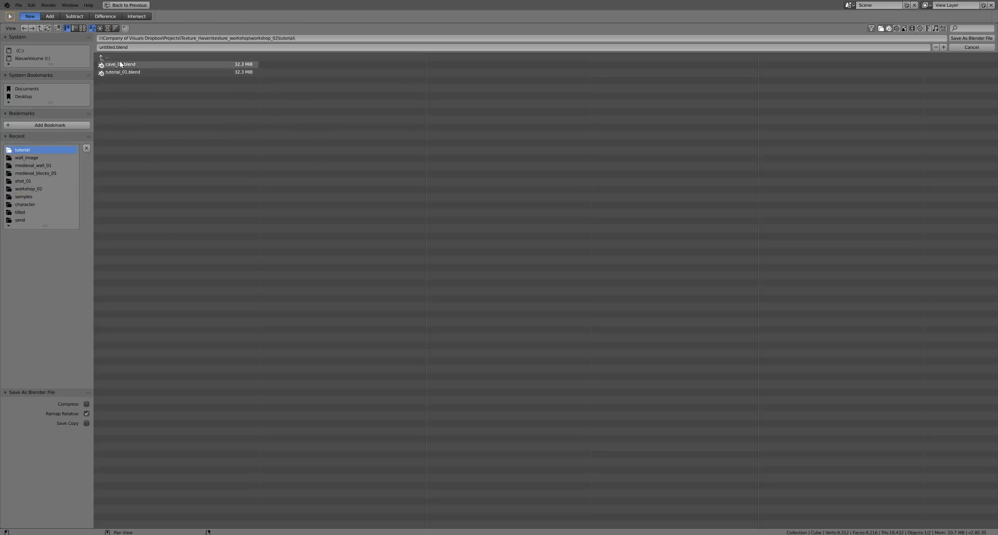
pyautogui.click(114, 48)
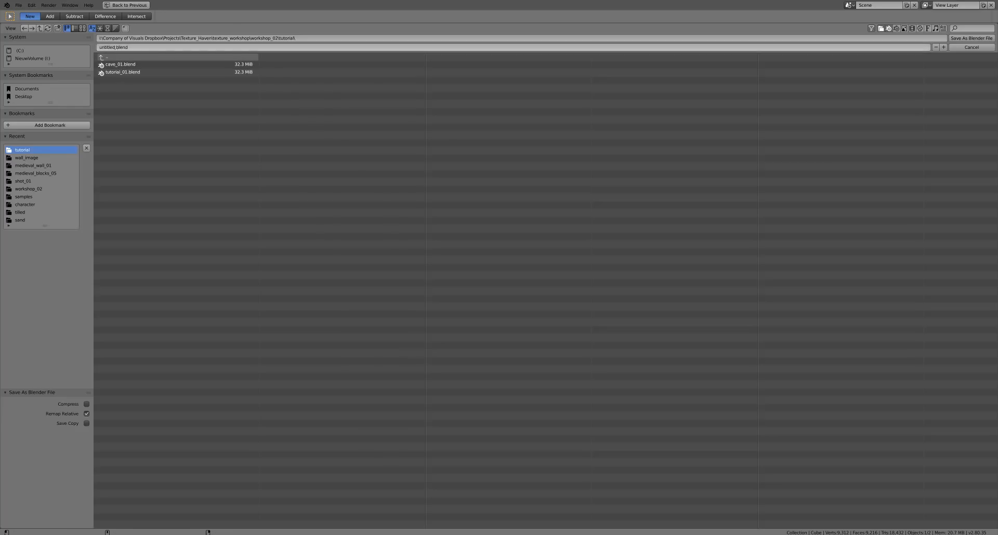
pyautogui.click(131, 45)
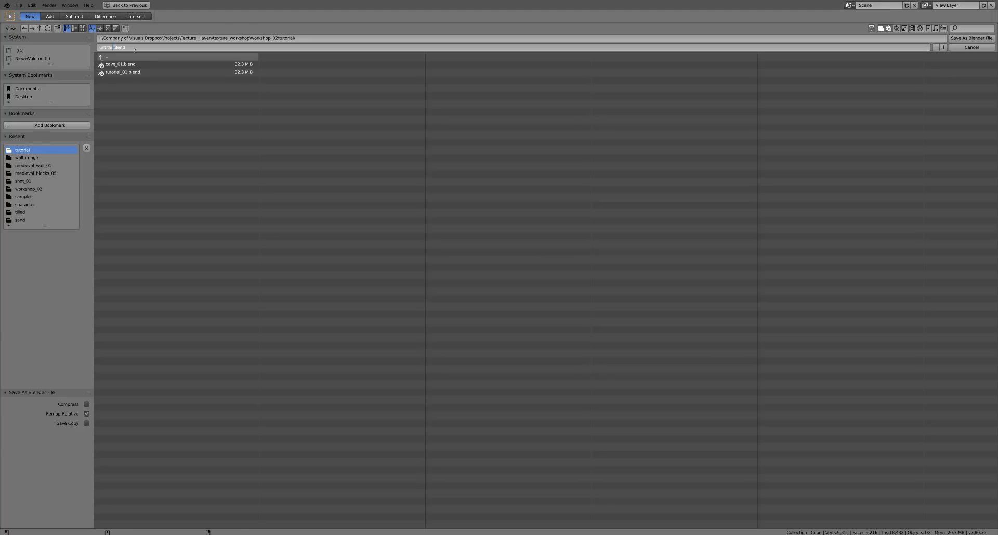
pyautogui.press('BackSpace')
pyautogui.press('BackSpace')
pyautogui.press('BackSpace')
pyautogui.press('BackSpace')
pyautogui.press('BackSpace')
pyautogui.press('BackSpace')
pyautogui.press('BackSpace')
pyautogui.write('cave_')
pyautogui.click(981, 38)
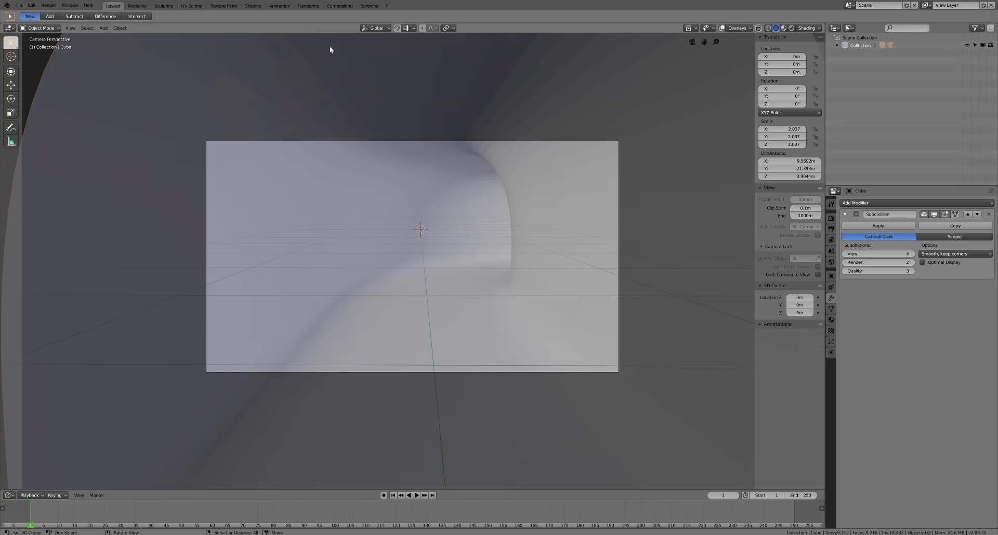
# Apply smooth shading to the tunnel mesh
pyautogui.click(119, 28)
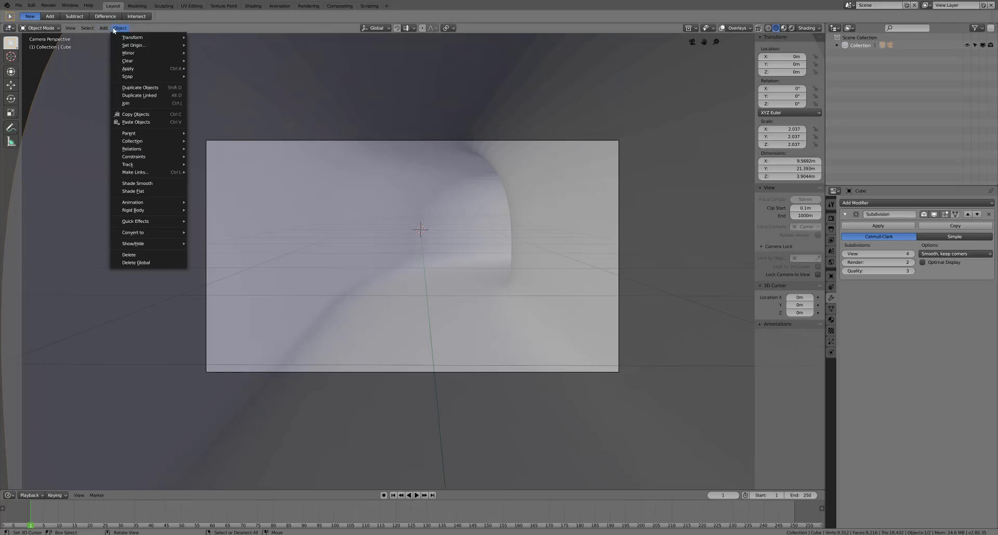
pyautogui.click(157, 183)
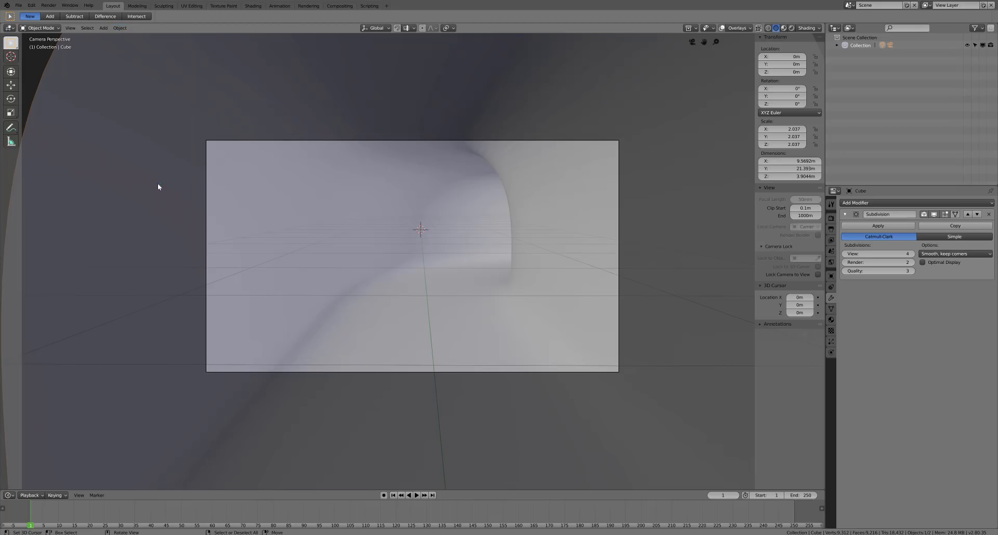
# Set the camera's focal length to 35 mm
pyautogui.click(619, 262)
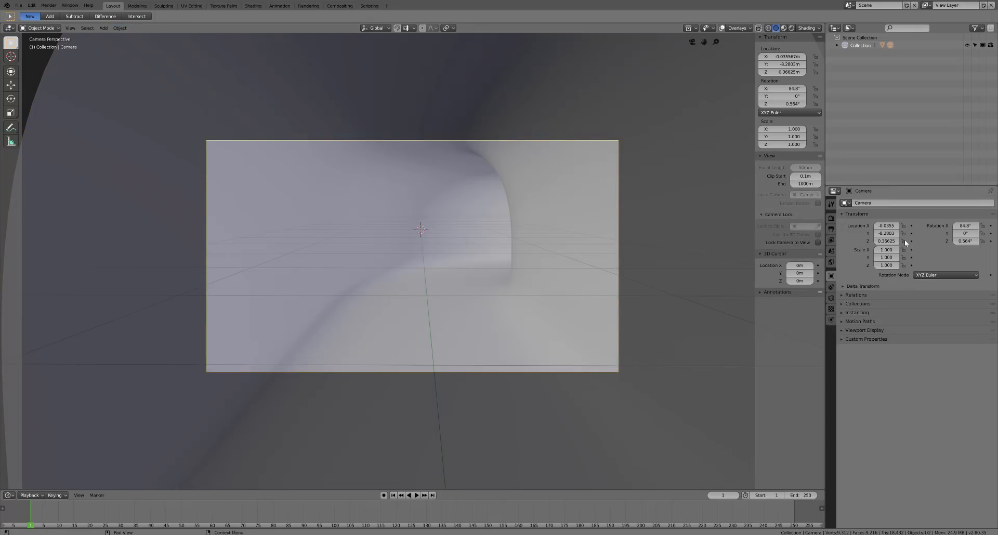
pyautogui.click(831, 298)
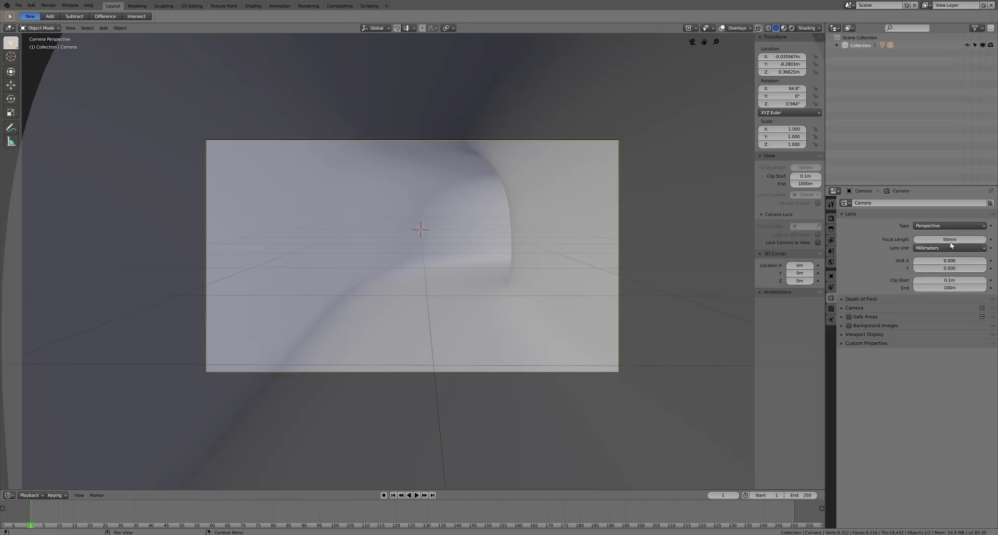
pyautogui.click(936, 240)
pyautogui.write('35')
pyautogui.press('Return')
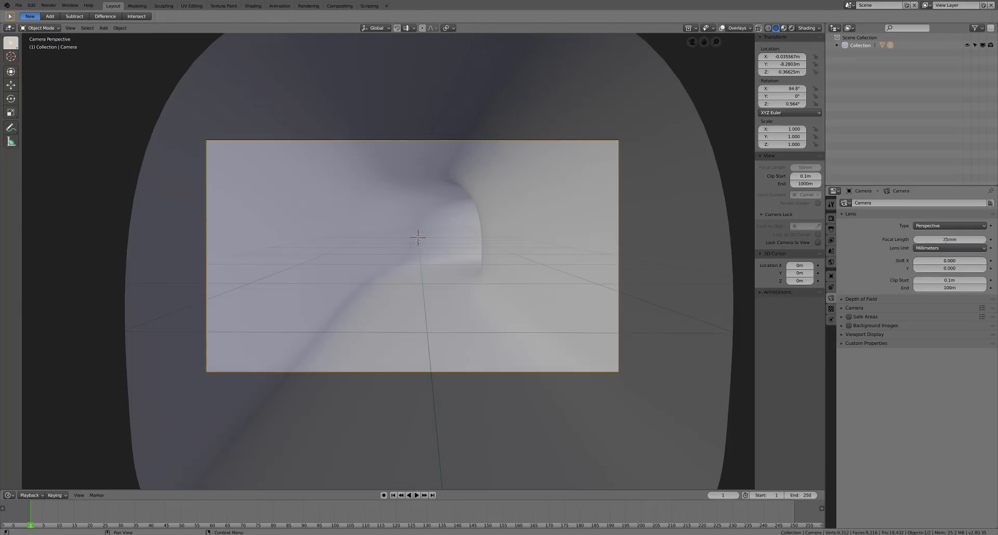
# Level the camera to rotation X 89°, Z 1.4° and lower it to about X -0.04 m, Y -8.30 m, Z -0.48 m
pyautogui.hotkey('shift', '`')
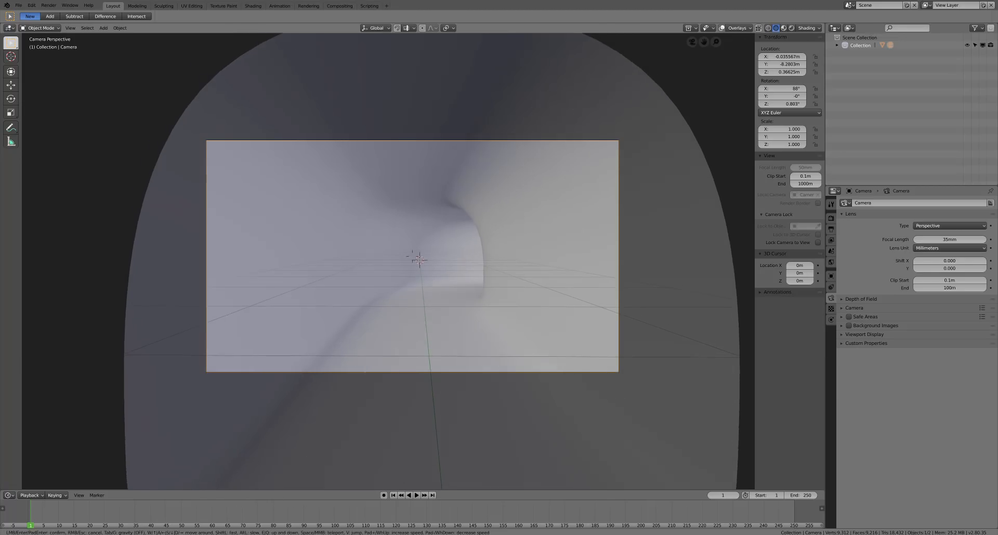
pyautogui.click(413, 255)
pyautogui.press('g')
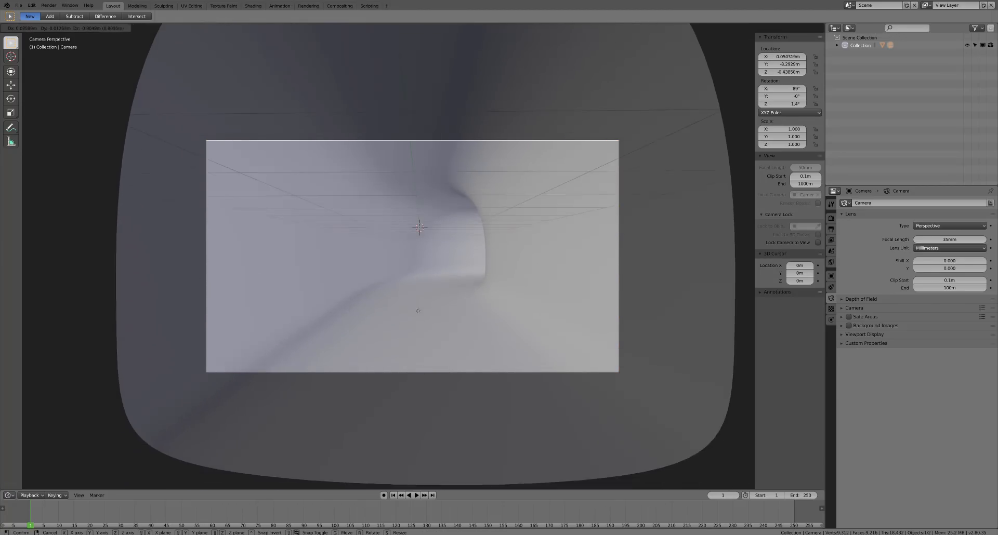
pyautogui.click(433, 285)
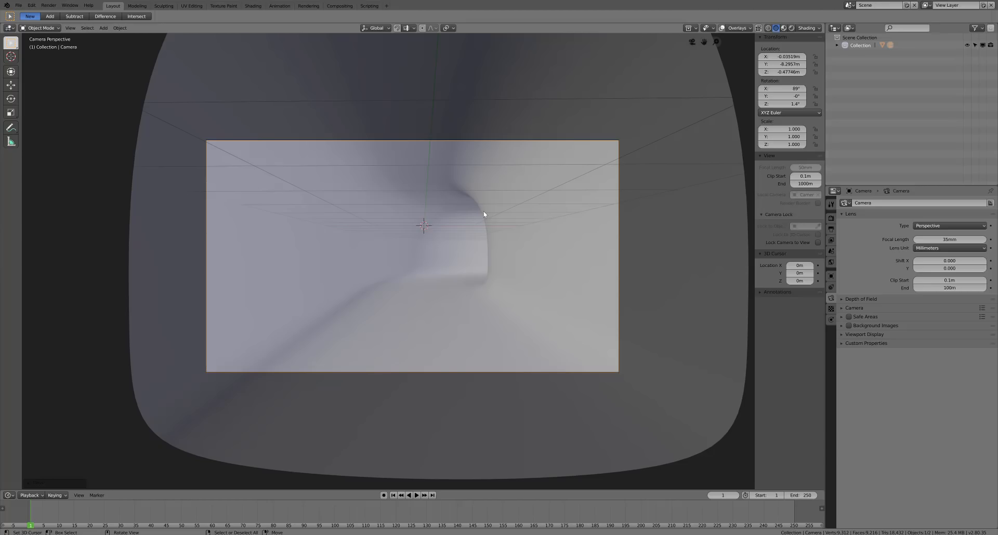
# Add a Displace modifier to the tunnel after its Subdivision modifier
pyautogui.rightClick(638, 257)
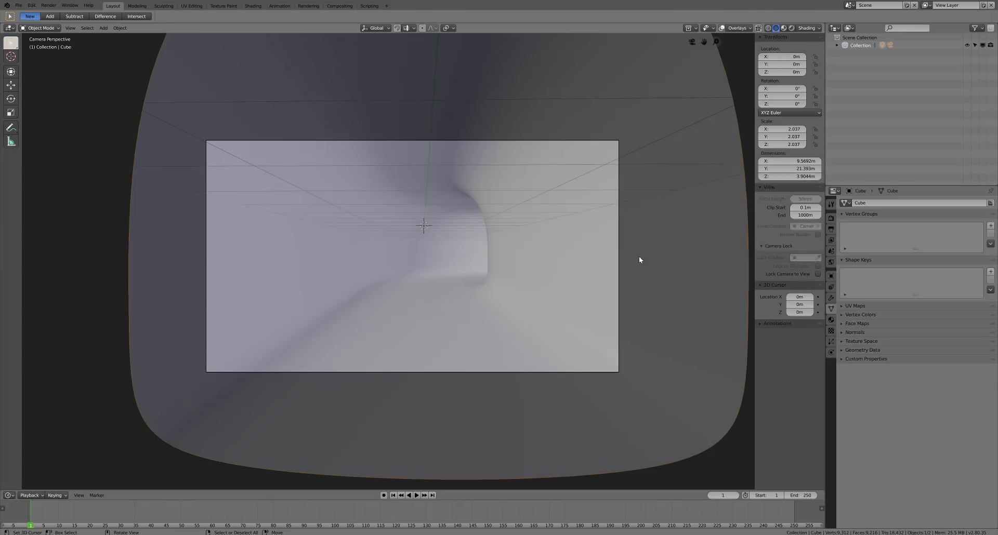
pyautogui.moveTo(573, 181); pyautogui.dragTo(571, 221, button='middle')
pyautogui.scroll(-4, 551, 177)
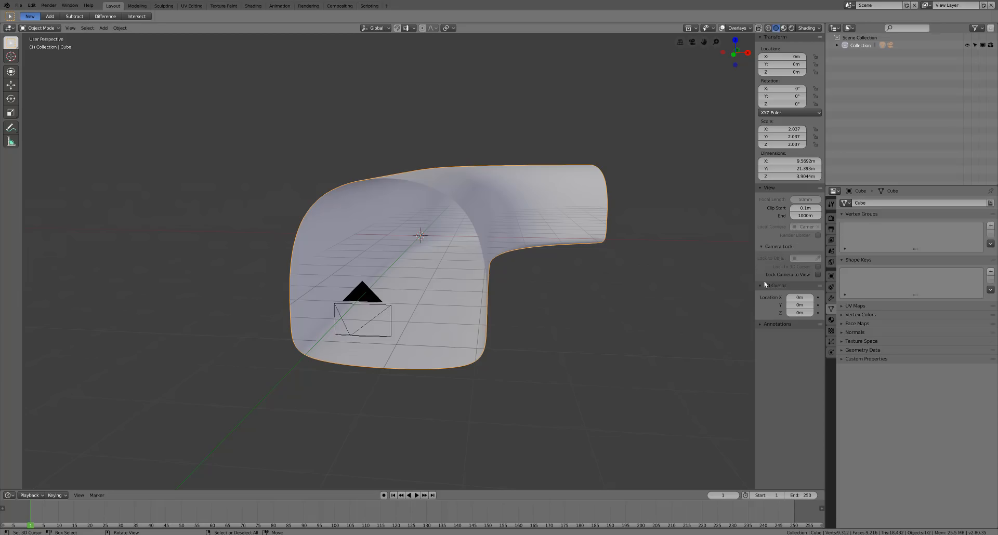
pyautogui.click(831, 298)
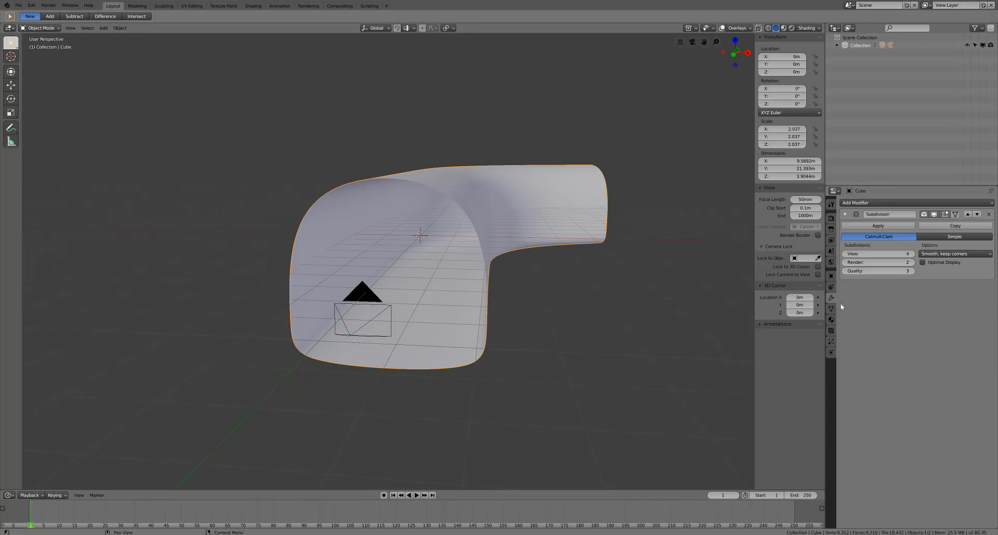
pyautogui.click(875, 202)
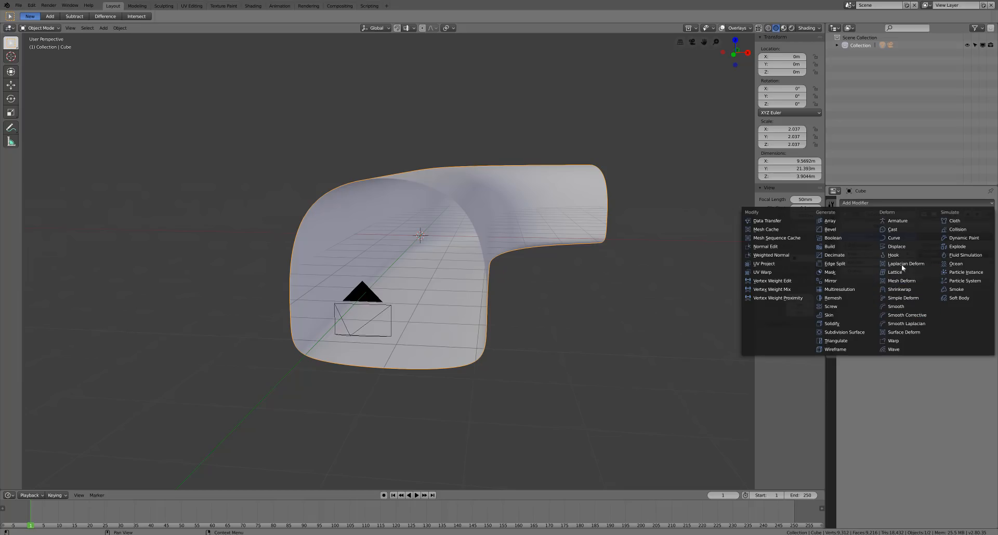
pyautogui.click(903, 247)
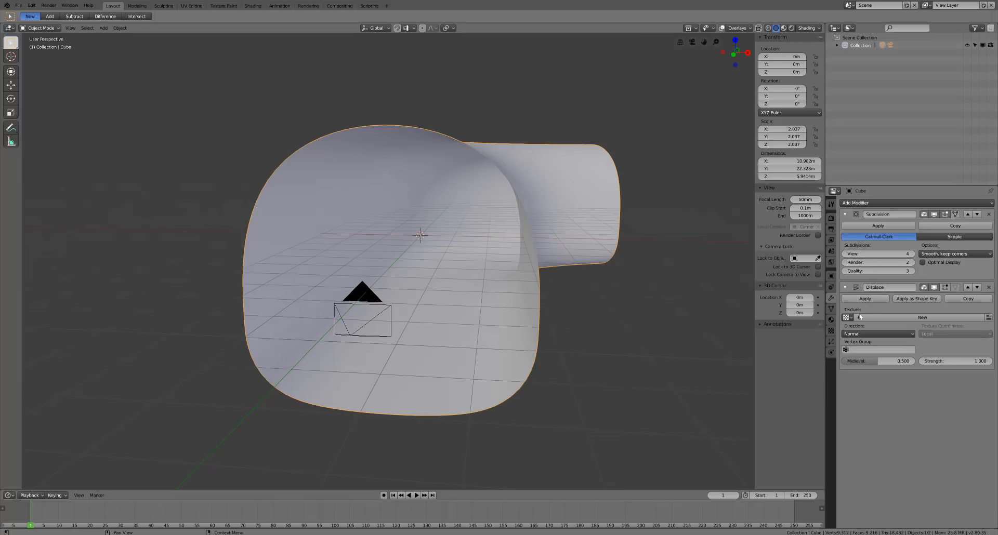
# Create a new texture for the Displace modifier and set its type to Stucci
pyautogui.click(989, 318)
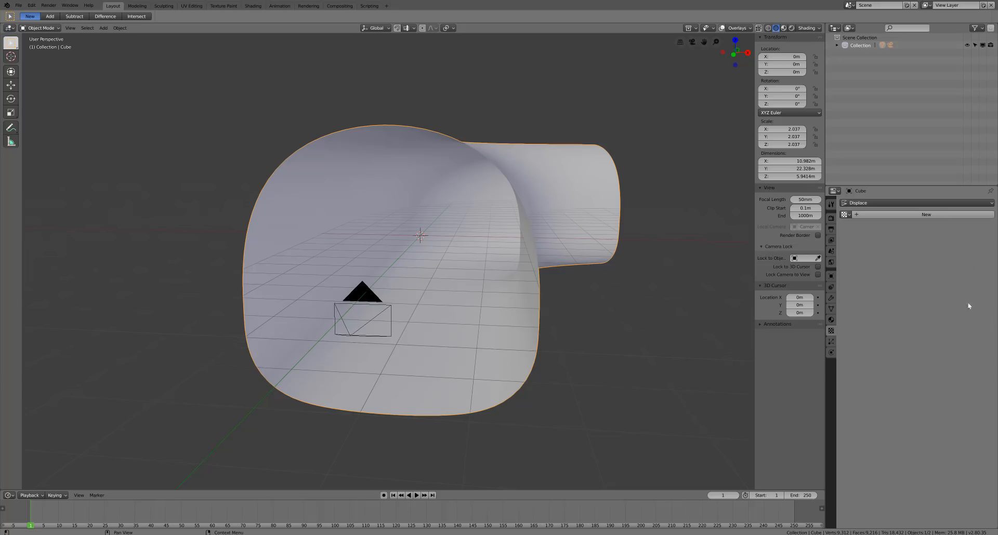
pyautogui.click(915, 217)
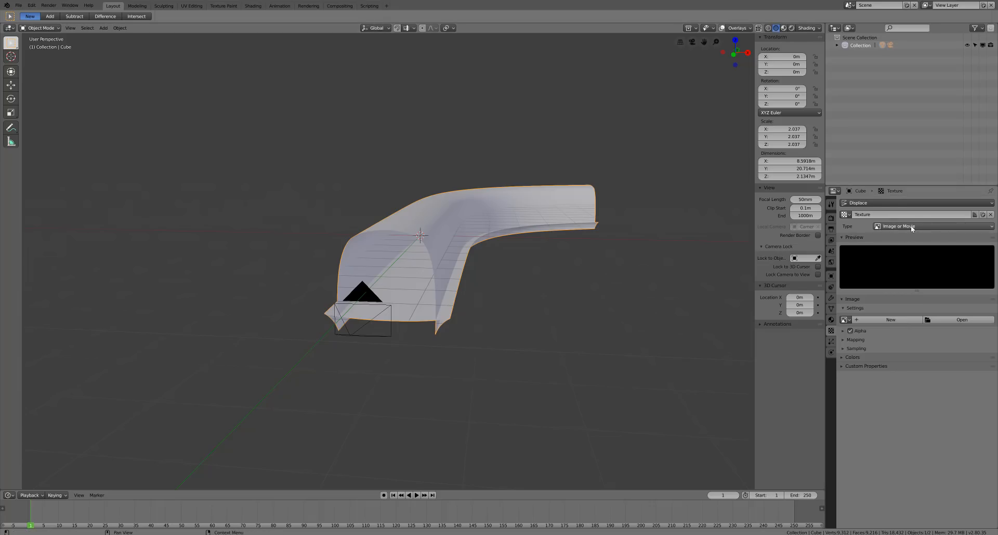
pyautogui.click(910, 225)
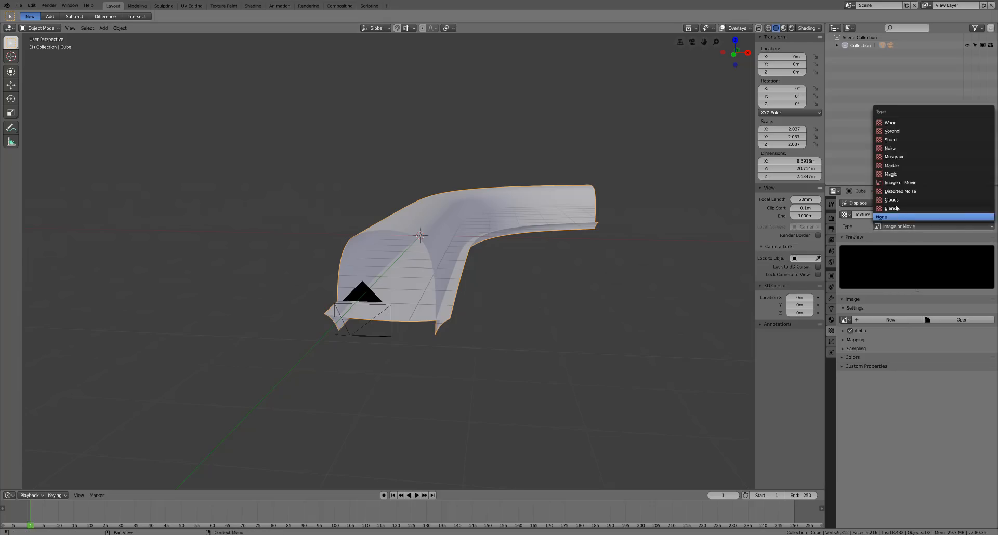
pyautogui.click(903, 142)
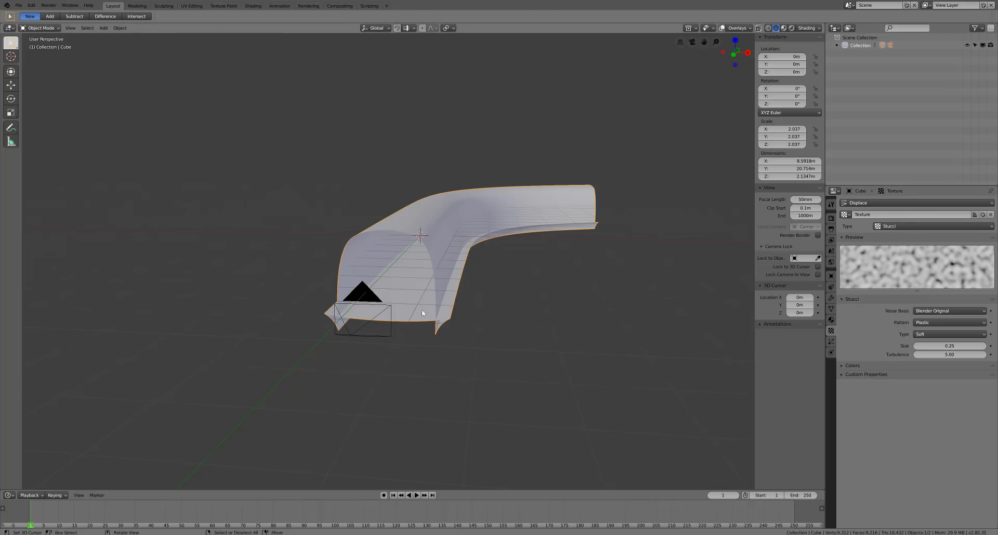
# Reassign the Stucci texture to the tunnel's Displace modifier
pyautogui.scroll(2, 422, 311)
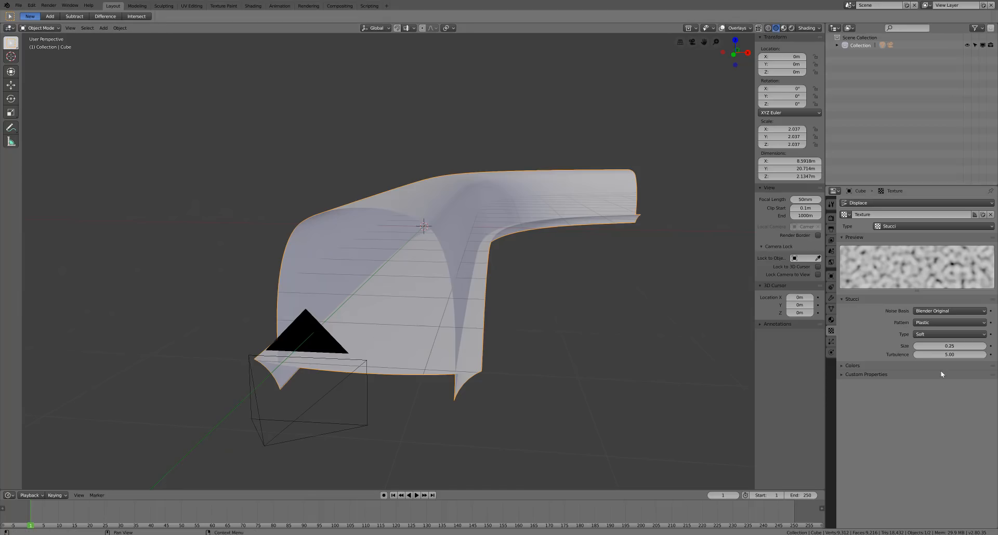
pyautogui.click(830, 300)
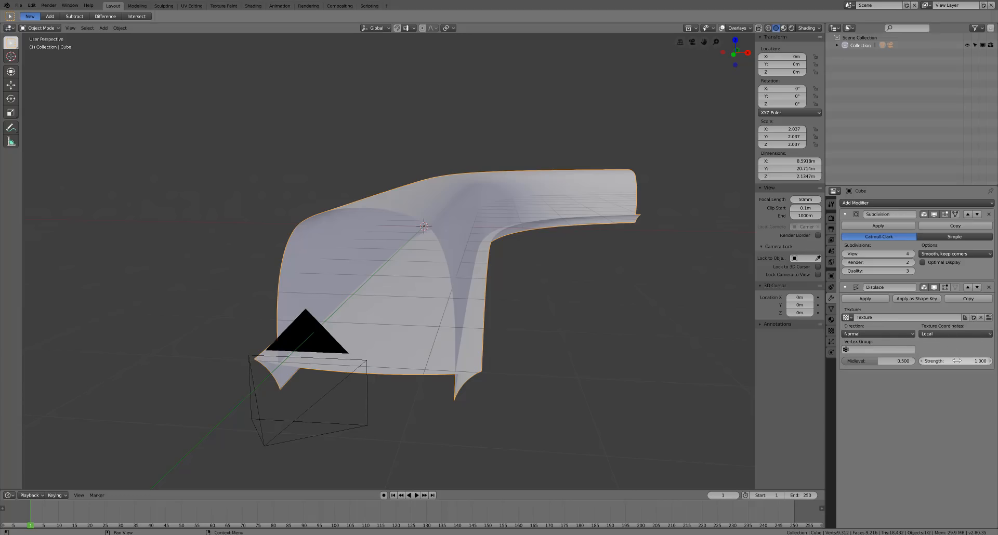
pyautogui.click(848, 317)
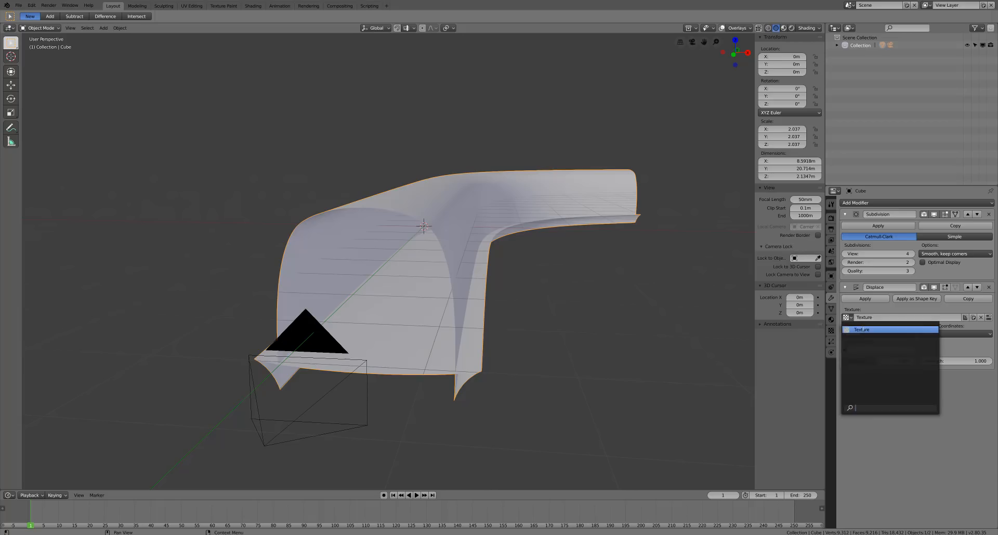
pyautogui.click(861, 330)
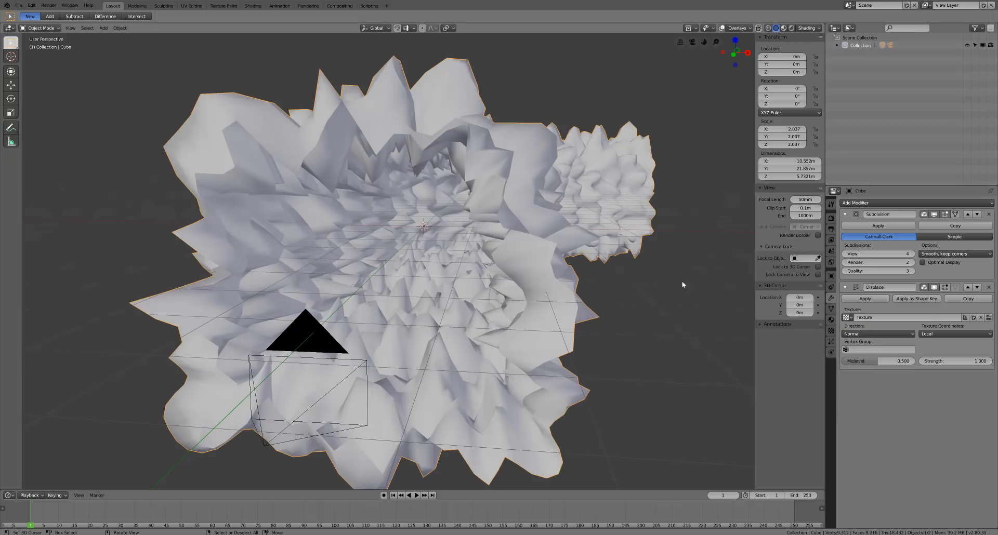
# Set the Stucci texture's size to 0.45 and reassign the texture to the tunnel's Displace modifier
pyautogui.click(989, 317)
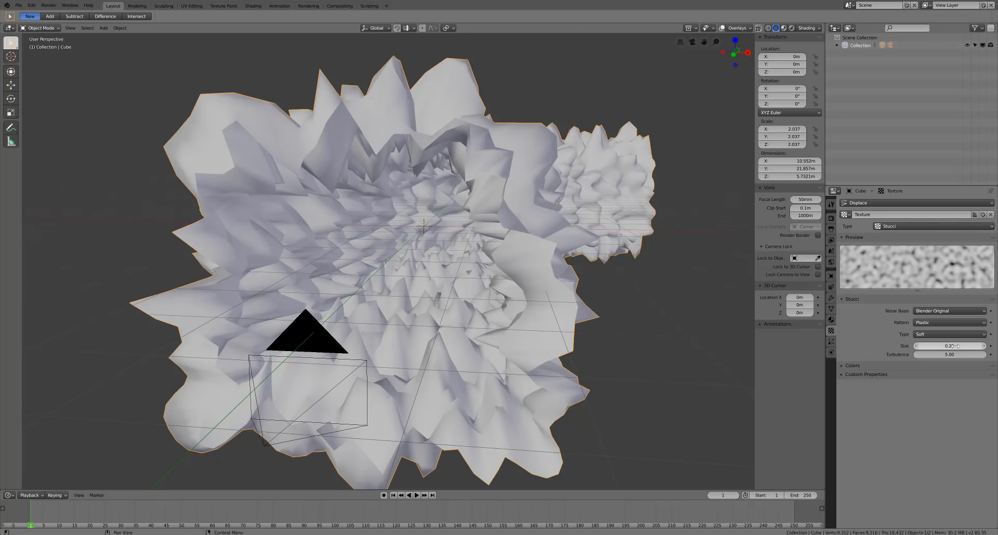
pyautogui.click(924, 345)
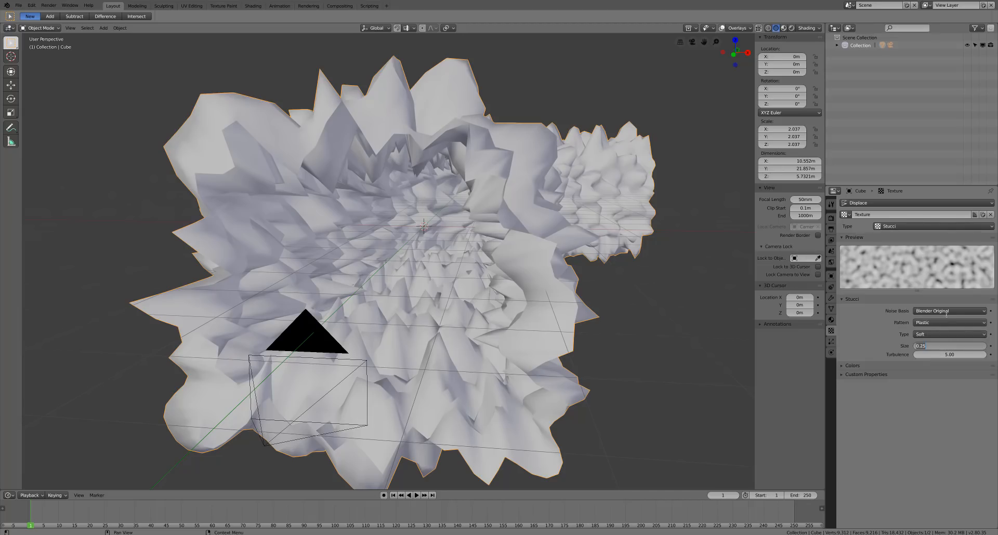
pyautogui.press('BackSpace')
pyautogui.press('Return')
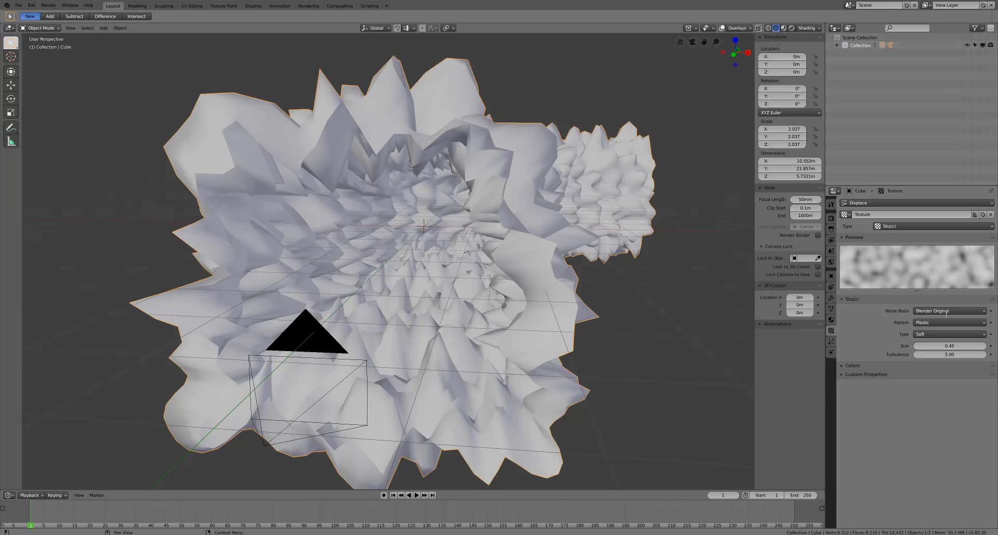
pyautogui.click(832, 300)
pyautogui.click(847, 318)
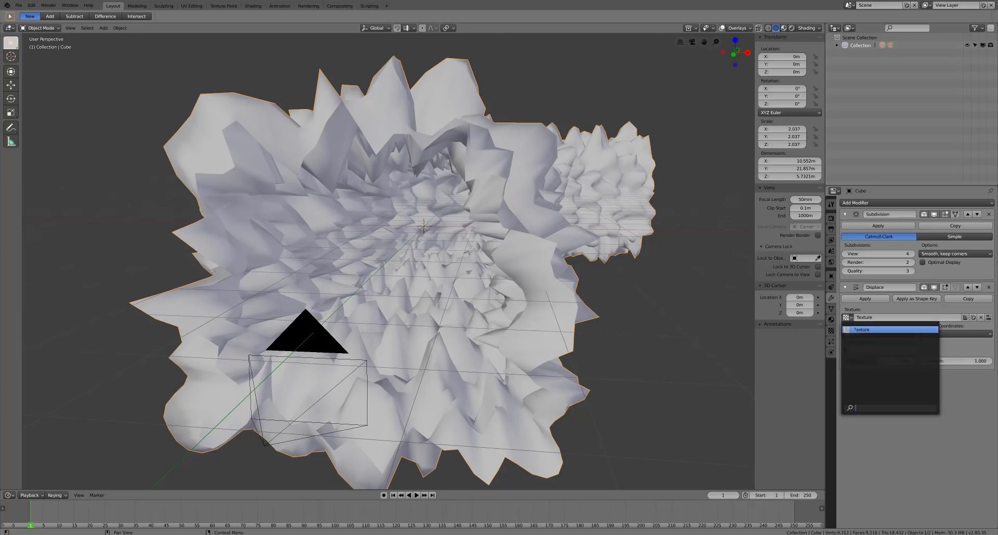
pyautogui.click(862, 329)
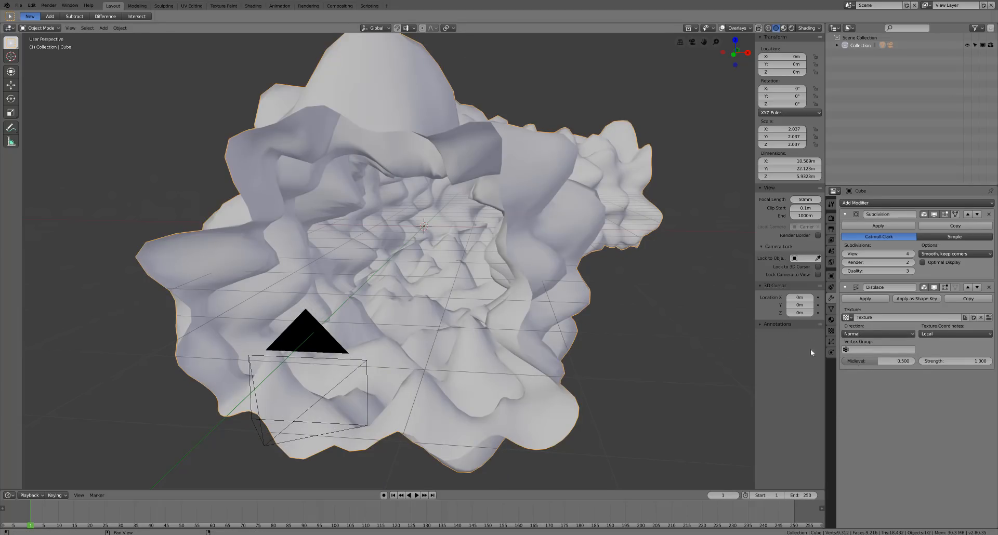
# Set the Displace modifier's direction to X and check the tunnel's shape from several angles
pyautogui.click(872, 335)
pyautogui.click(873, 323)
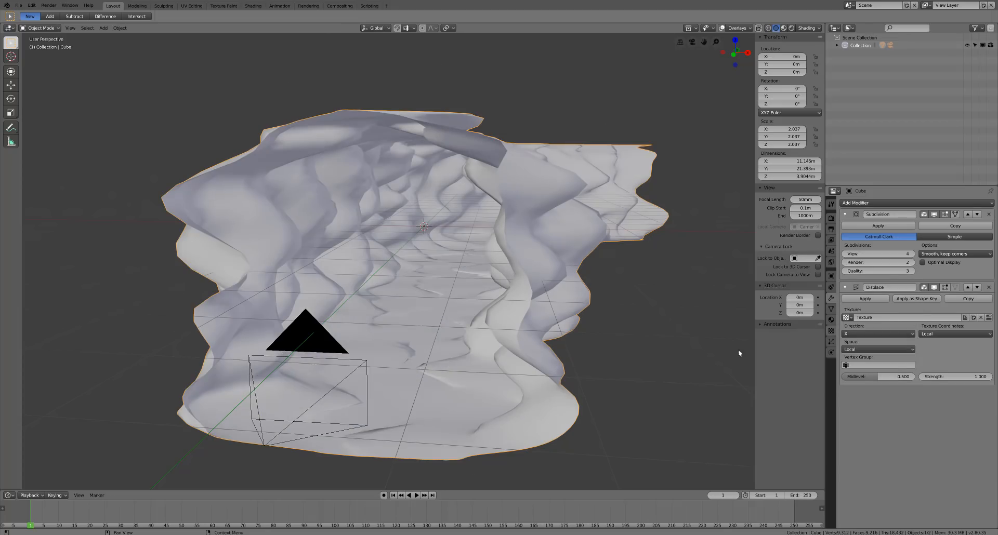
pyautogui.moveTo(575, 371); pyautogui.dragTo(461, 323, button='middle')
pyautogui.scroll(2, 461, 323)
pyautogui.scroll(-4, 407, 284)
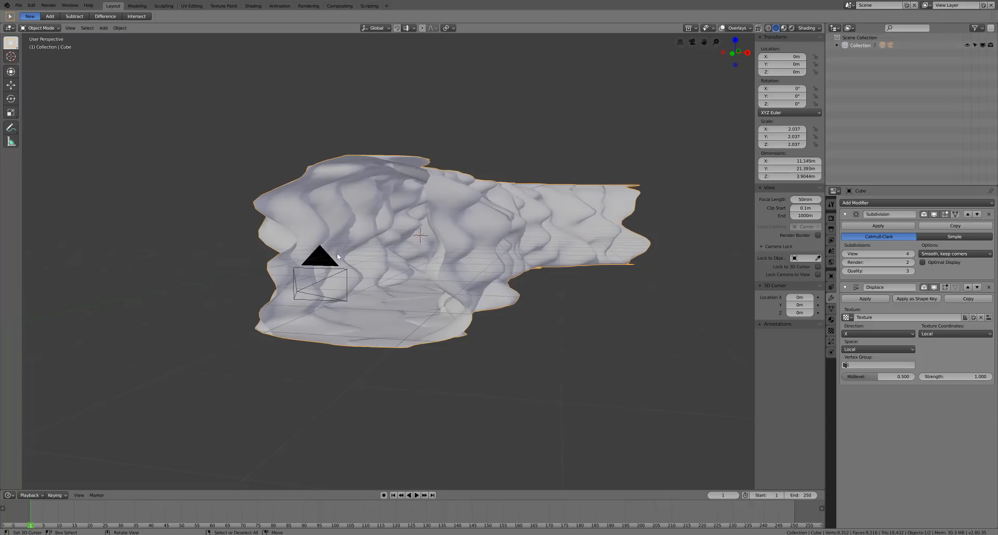
pyautogui.moveTo(337, 255); pyautogui.dragTo(450, 267, button='middle')
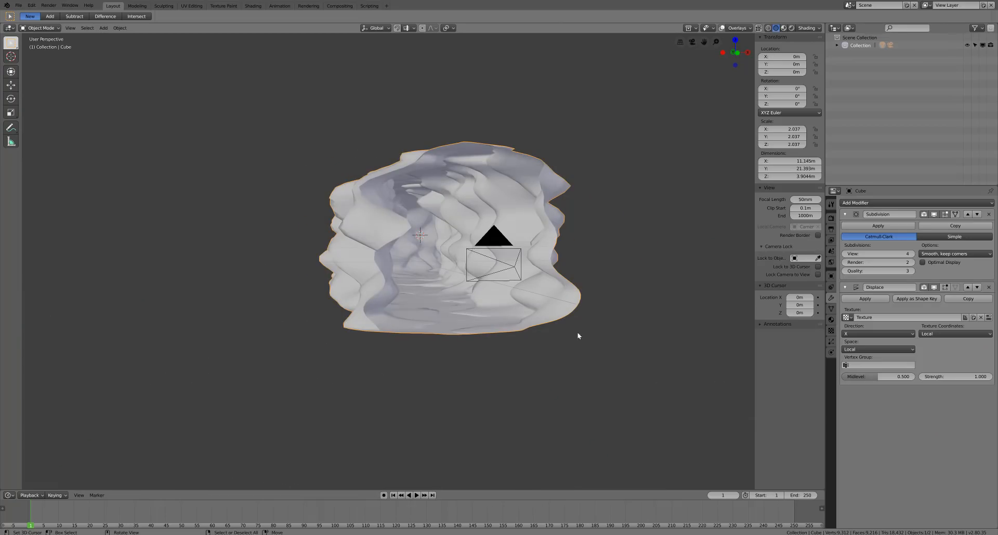
# Try UV texture coordinates on the Displace modifier and return them to Local
pyautogui.click(948, 334)
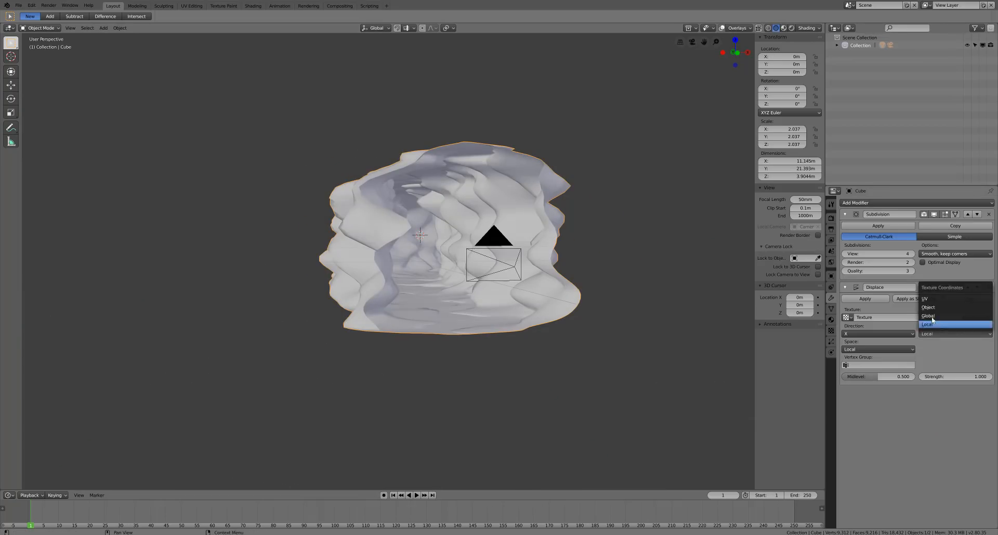
pyautogui.click(931, 300)
pyautogui.click(944, 334)
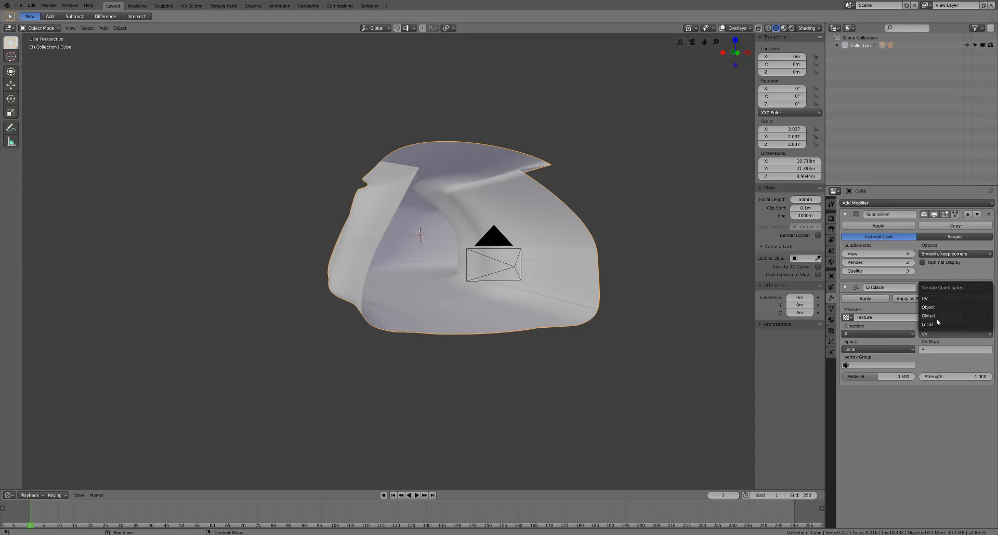
pyautogui.click(935, 325)
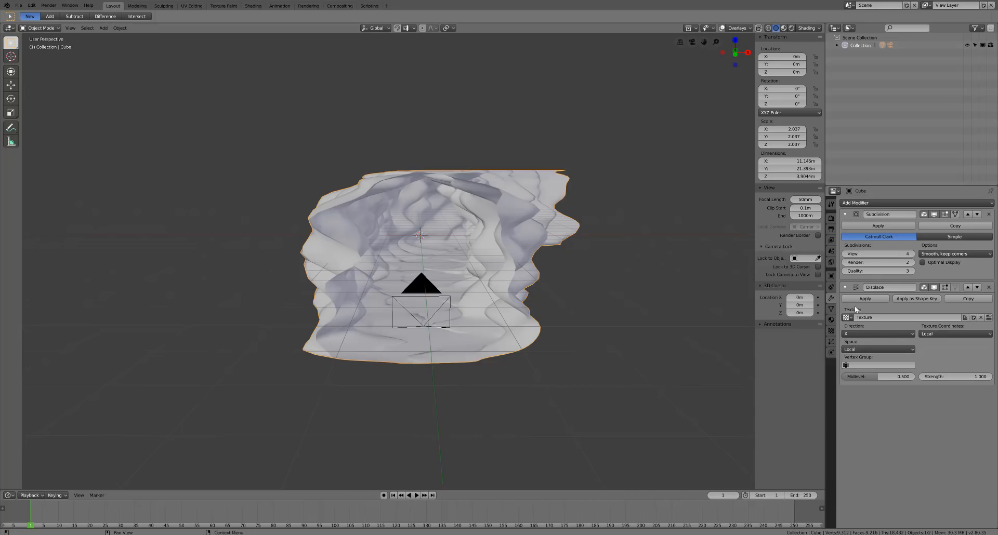
# Set the Stucci texture's size to 1.00 and inspect the tunnel walls up close
pyautogui.click(831, 332)
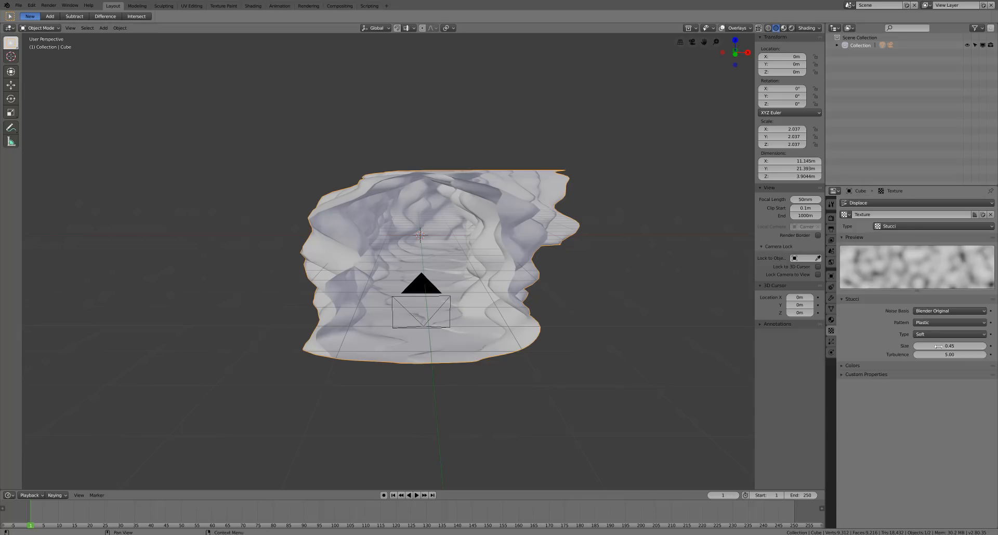
pyautogui.click(947, 344)
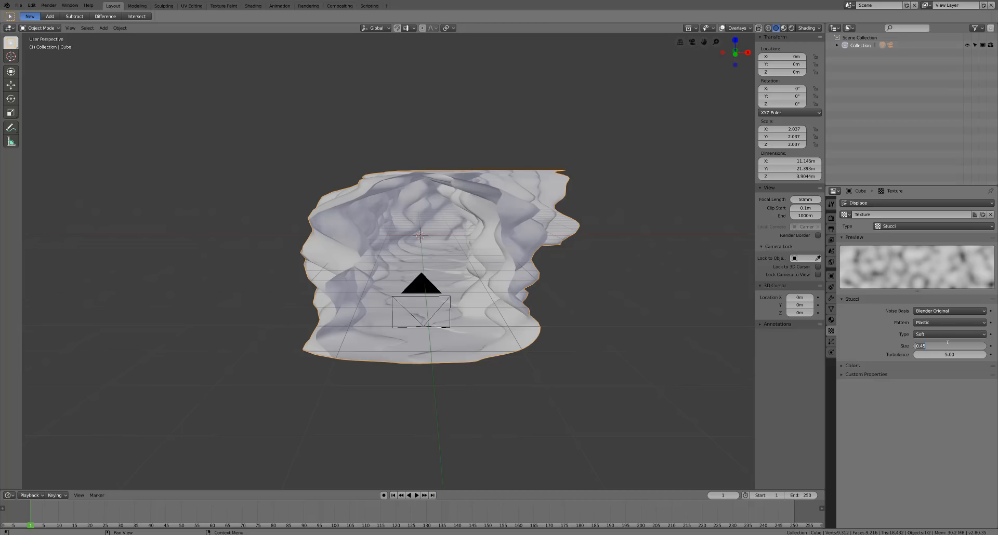
pyautogui.write('1')
pyautogui.press('Return')
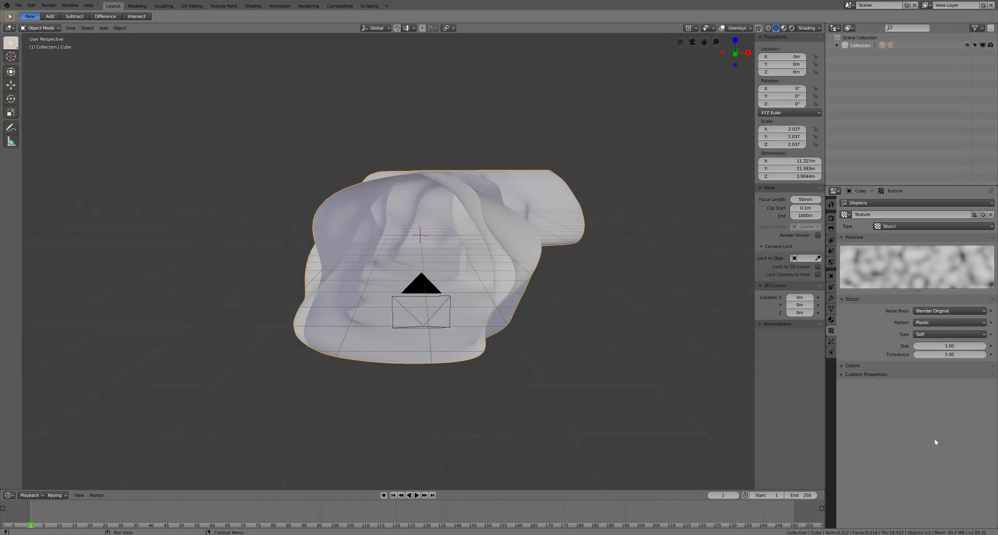
pyautogui.moveTo(536, 357)
pyautogui.mouseDown(button='middle')
pyautogui.moveTo(555, 359)
pyautogui.moveTo(527, 353)
pyautogui.mouseUp(button='middle')
pyautogui.scroll(5, 554, 358)
pyautogui.scroll(-5, 554, 360)
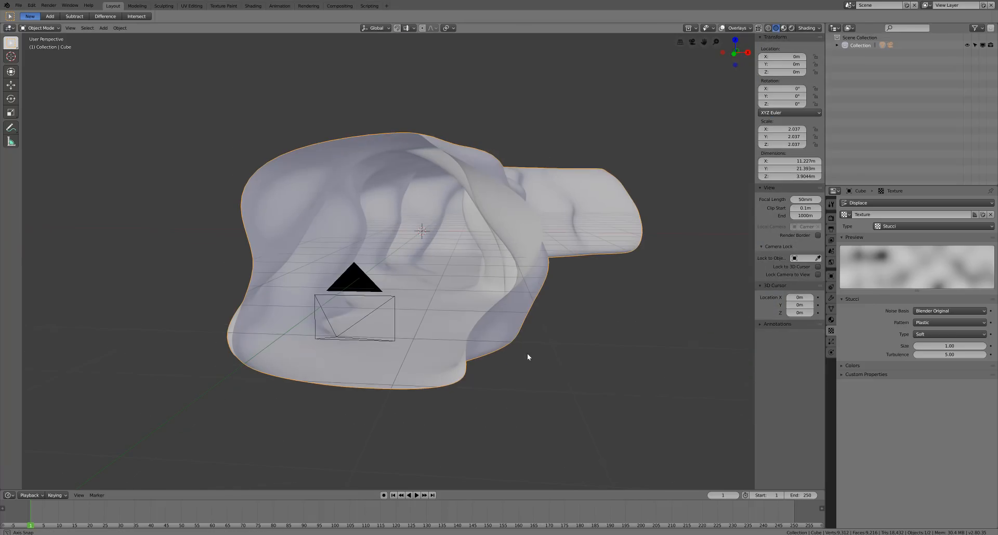
# Set the Stucci texture's size to 1.20 and check the tunnel entrance
pyautogui.click(949, 346)
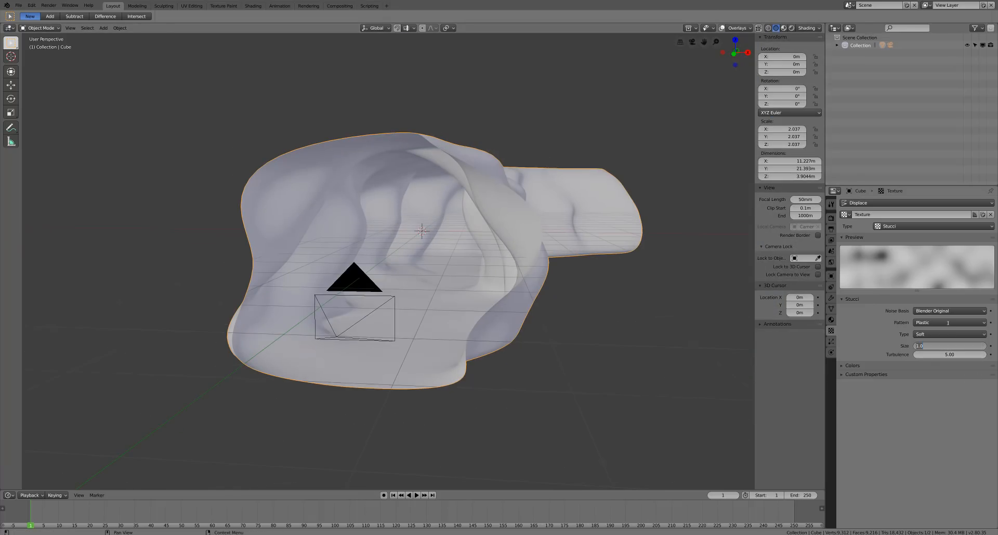
pyautogui.press('Return')
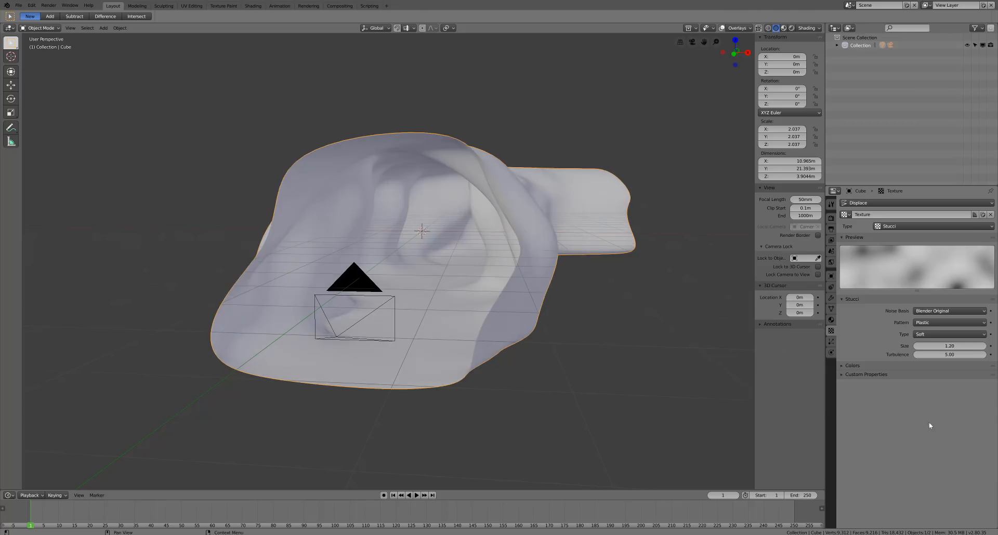
pyautogui.moveTo(360, 325); pyautogui.dragTo(407, 317, button='middle')
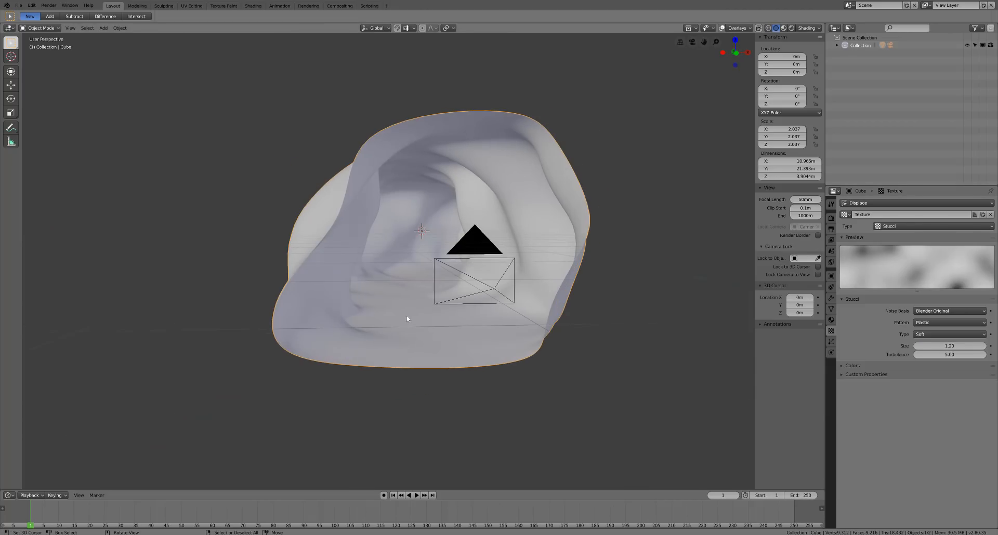
pyautogui.moveTo(509, 333); pyautogui.dragTo(396, 263, button='middle')
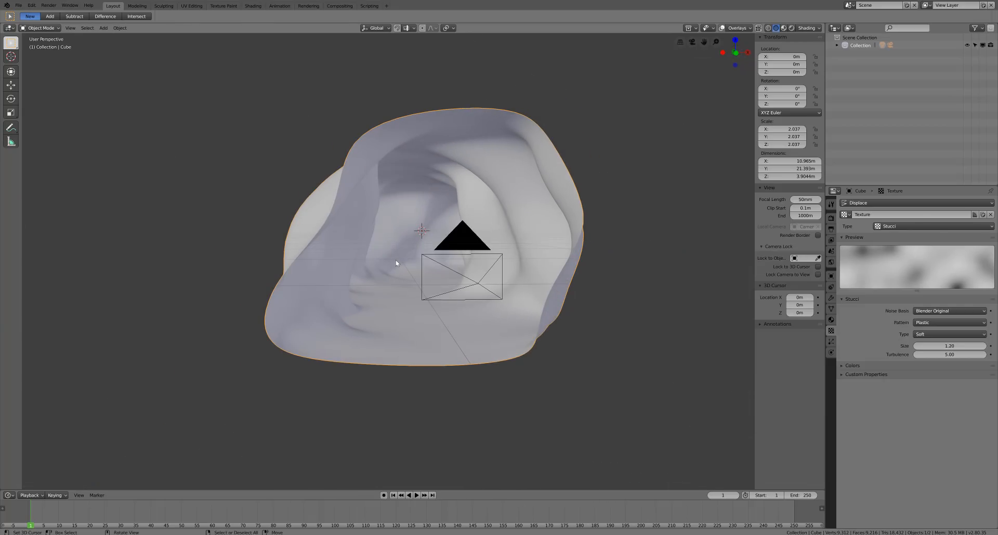
# Rename the Stucci texture to rough_bubble and correct the name to rough_bump
pyautogui.click(895, 215)
pyautogui.write('f')
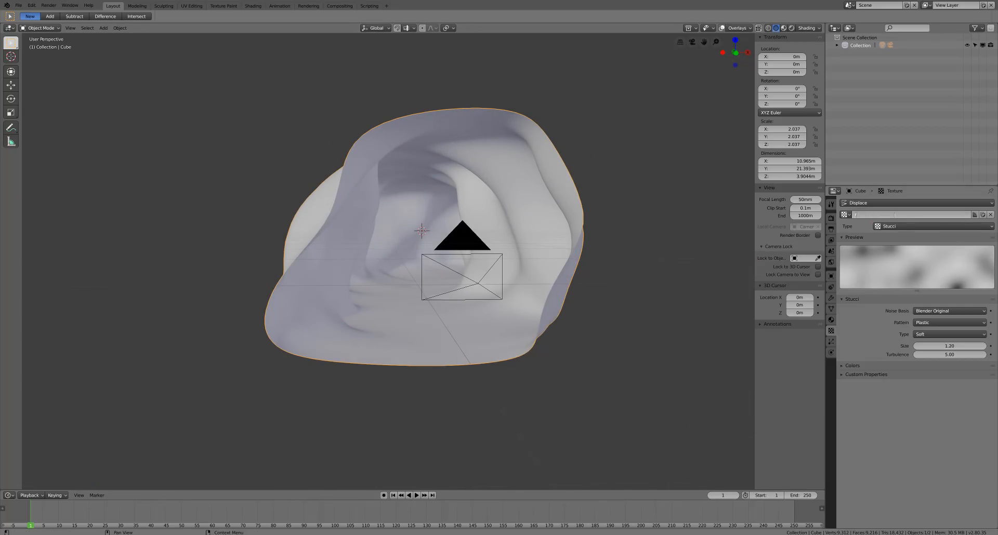
pyautogui.write('ough_bubble')
pyautogui.press('Return')
pyautogui.click(831, 298)
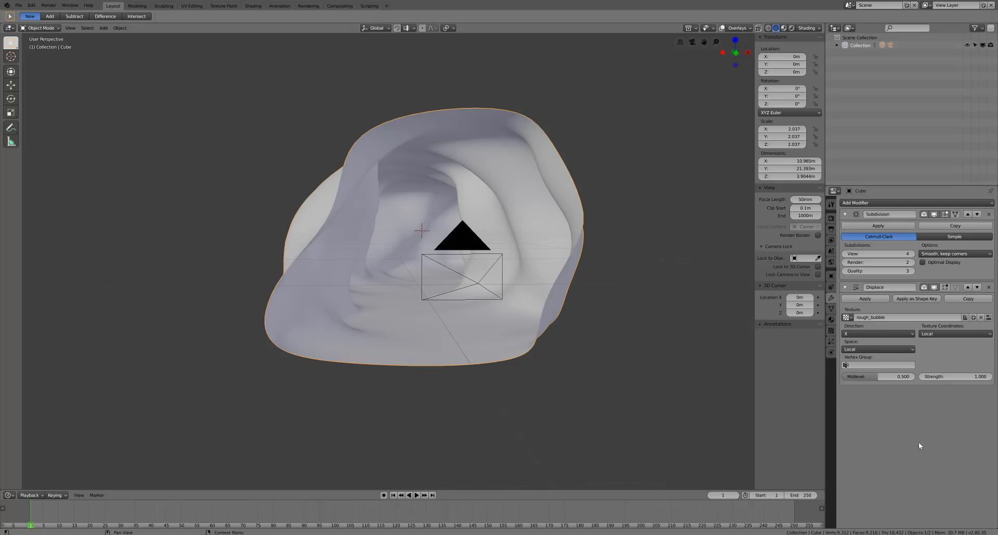
pyautogui.click(892, 317)
pyautogui.press('BackSpace')
pyautogui.press('BackSpace')
pyautogui.press('BackSpace')
pyautogui.press('Return')
# Add a second Displace modifier to the tunnel and give it a new texture of type Clouds
pyautogui.click(925, 202)
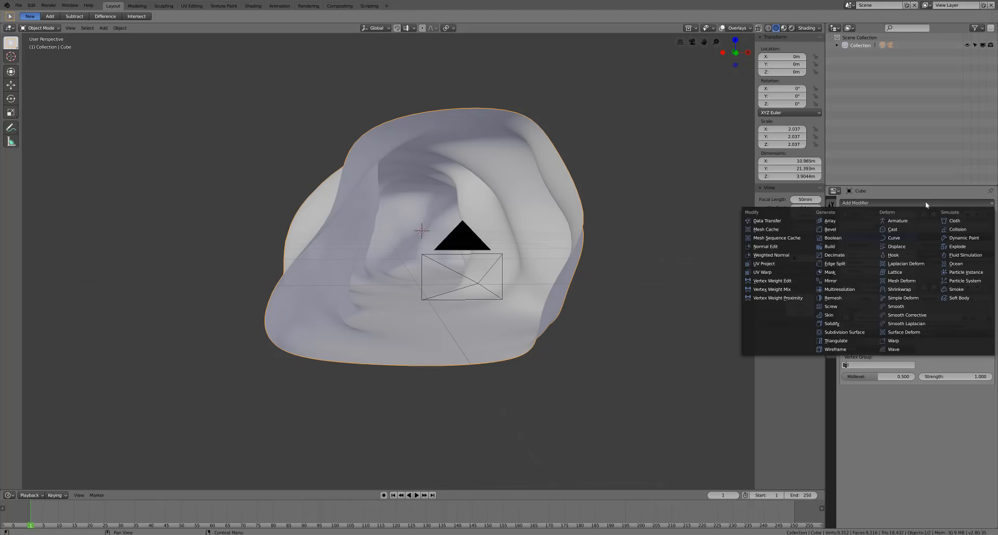
pyautogui.click(920, 248)
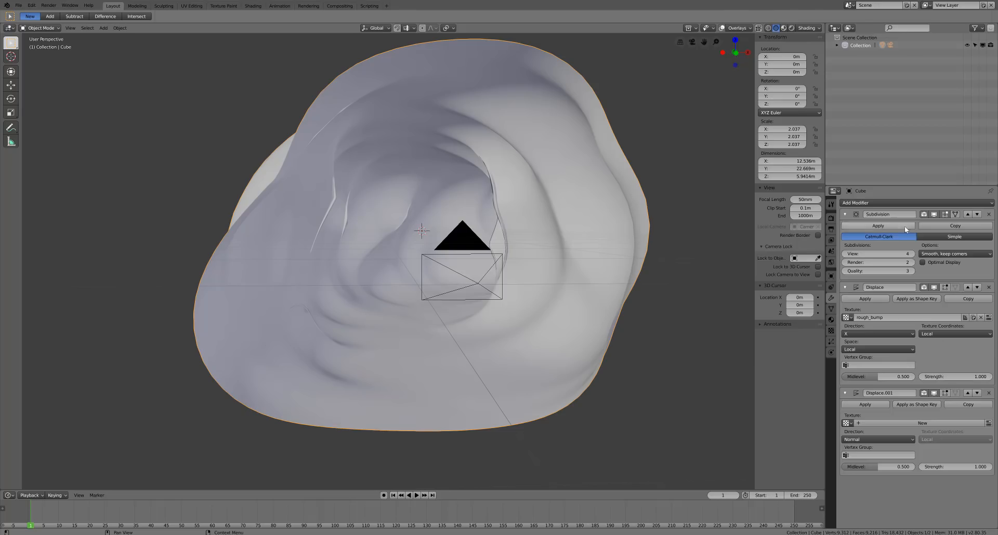
pyautogui.click(989, 424)
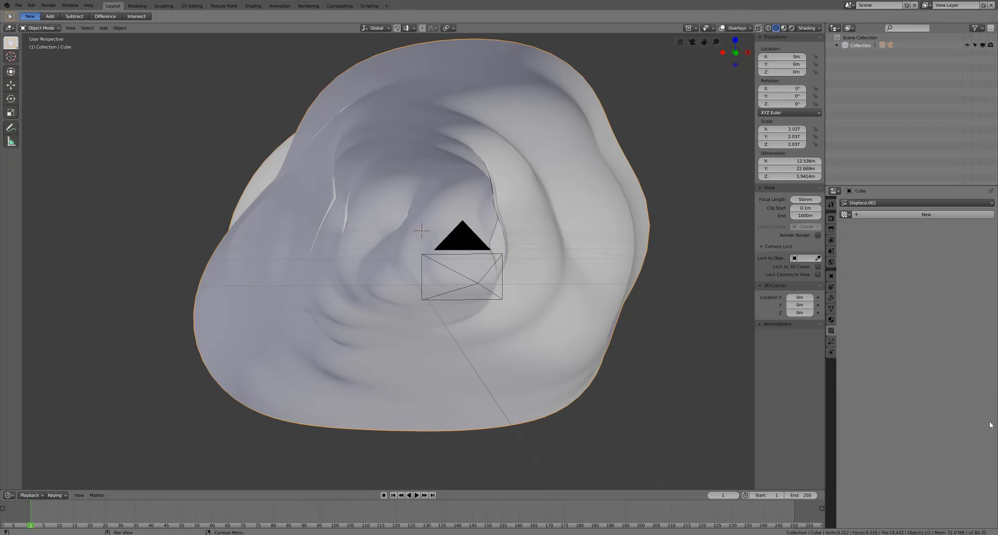
pyautogui.click(903, 214)
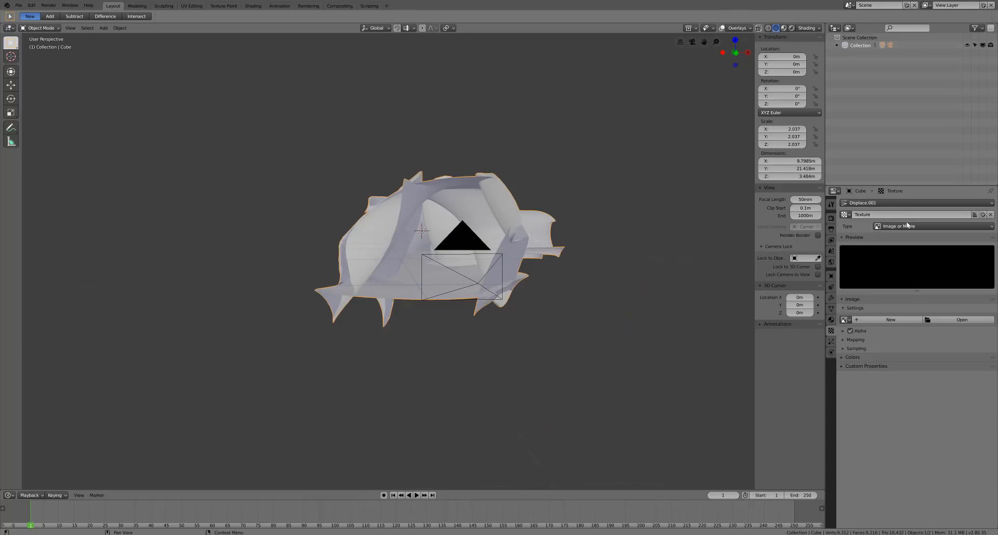
pyautogui.click(908, 226)
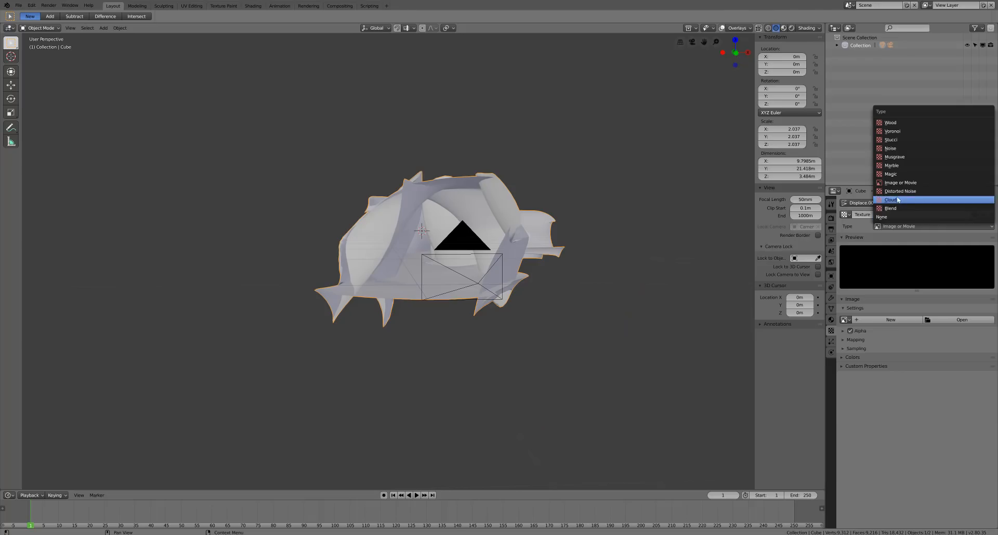
pyautogui.click(936, 200)
# Set the Clouds texture's size to 0.45 and reassign the texture to the second Displace modifier
pyautogui.click(957, 349)
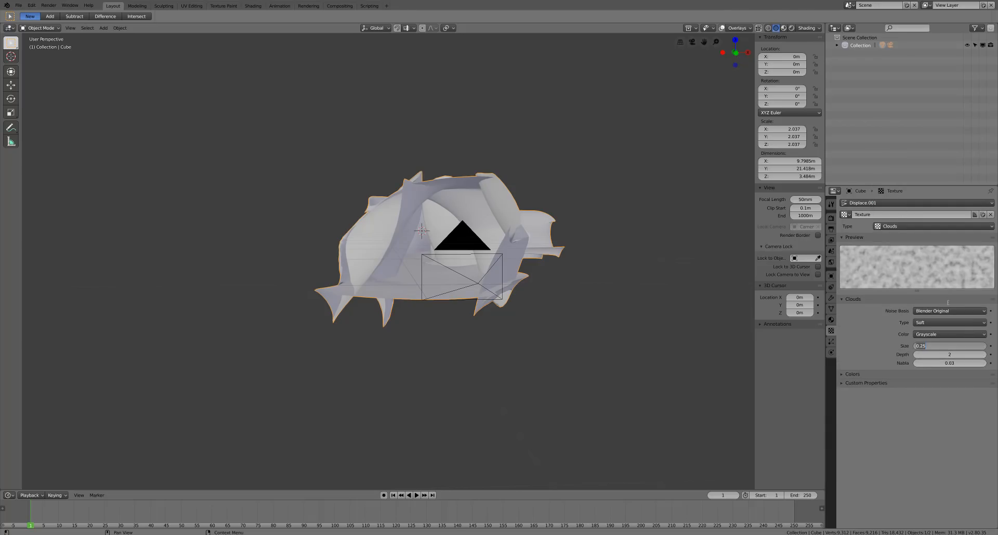
pyautogui.press('BackSpace')
pyautogui.write('.45')
pyautogui.press('Return')
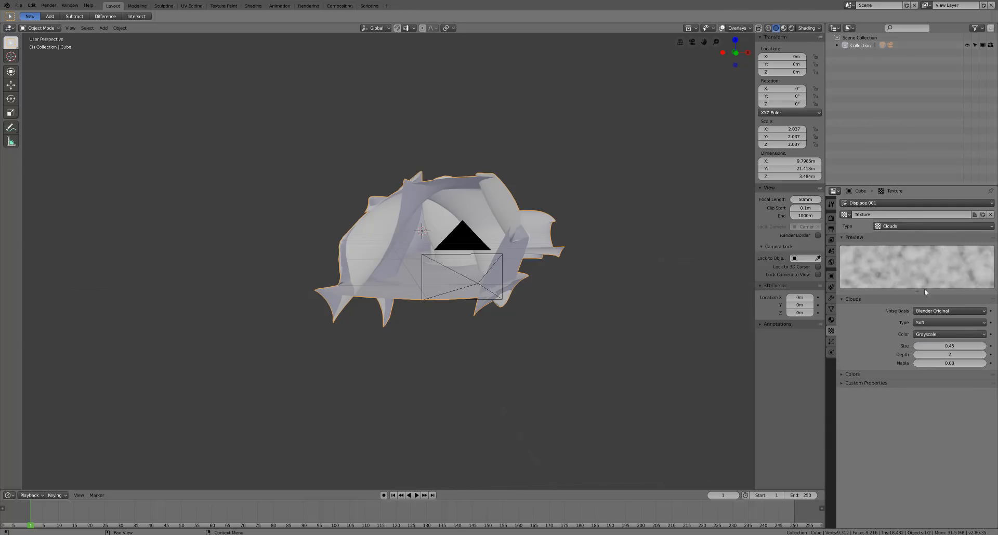
pyautogui.click(830, 299)
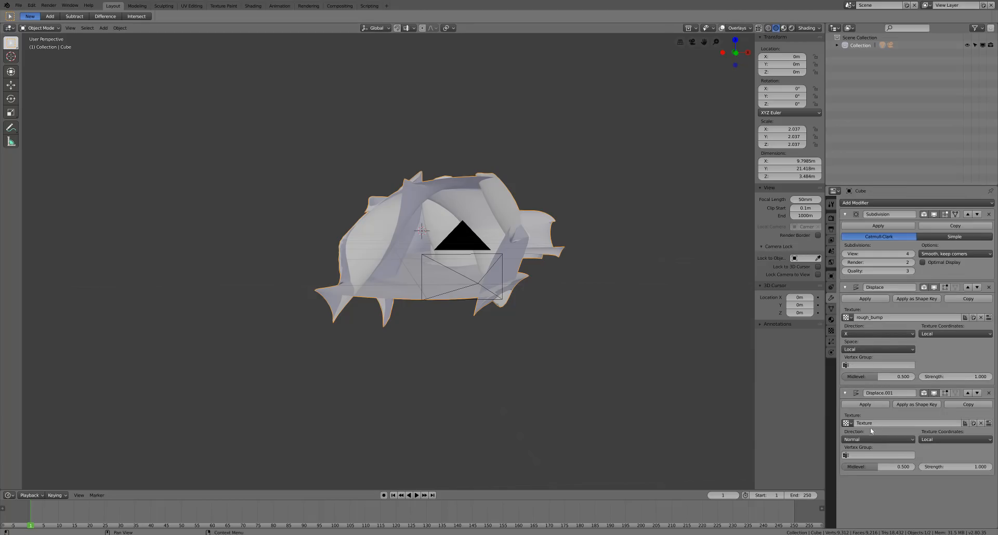
pyautogui.click(847, 423)
pyautogui.click(862, 442)
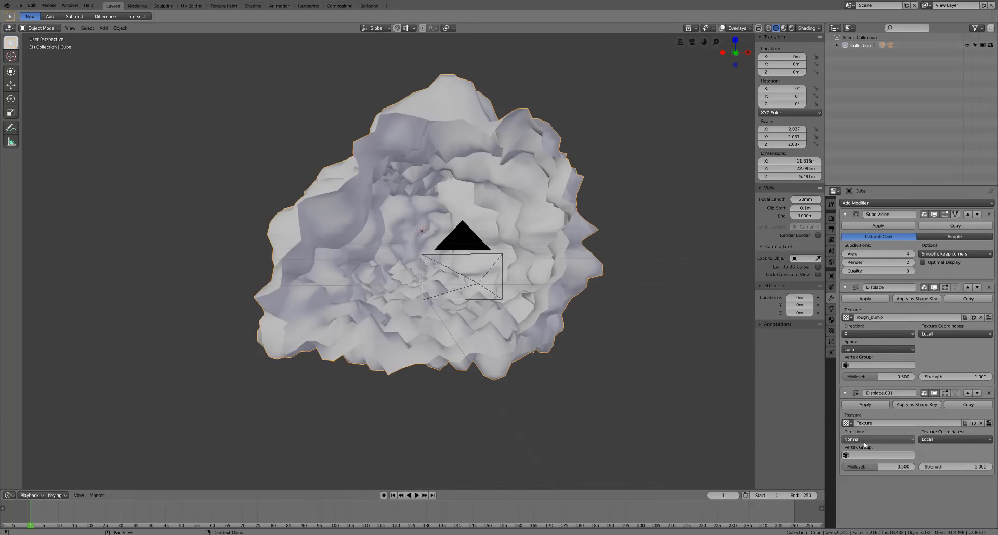
# Rename the second Displace modifier's Clouds texture to small_bump
pyautogui.click(989, 423)
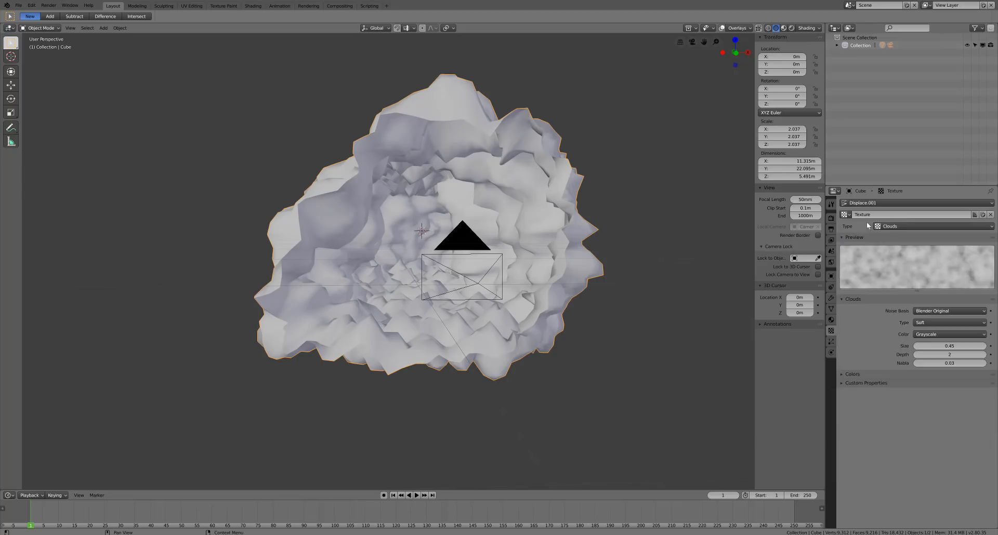
pyautogui.doubleClick(868, 214)
pyautogui.write('small_bump')
pyautogui.press('Return')
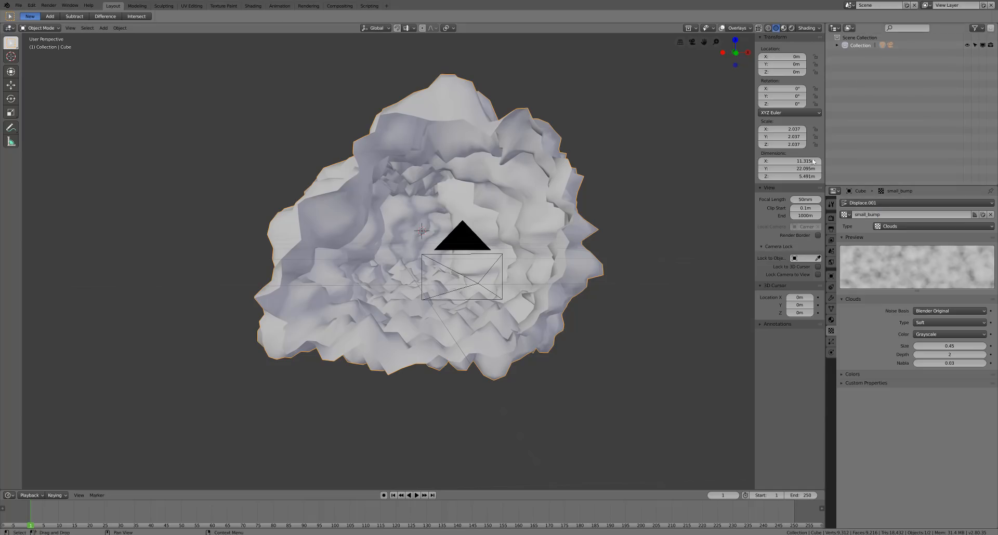
# Set the second Displace modifier's direction to X
pyautogui.click(831, 298)
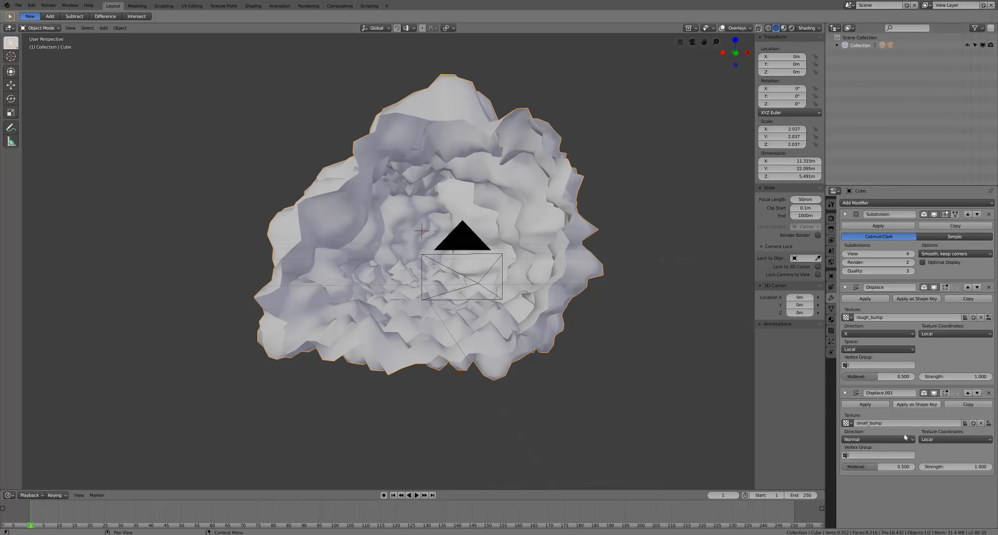
pyautogui.click(893, 439)
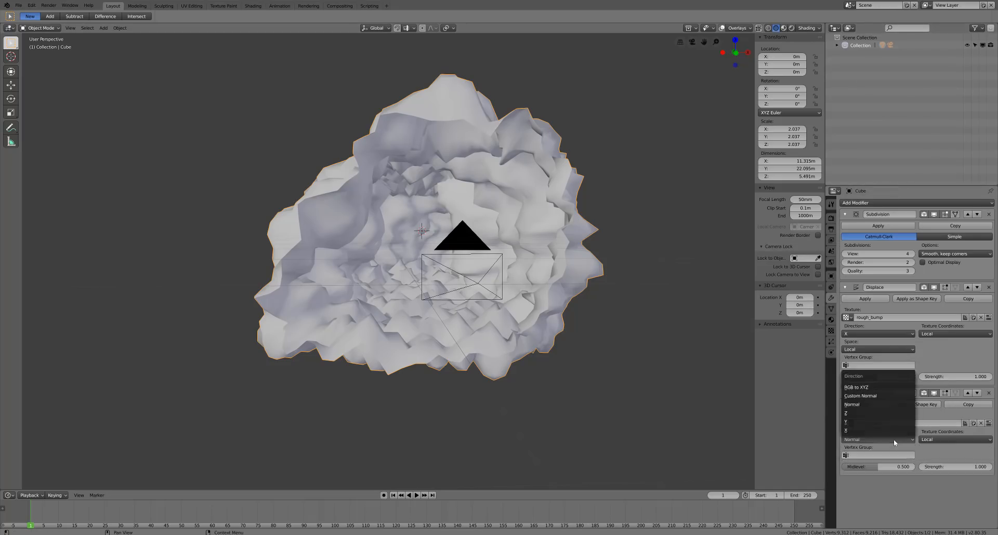
pyautogui.click(860, 431)
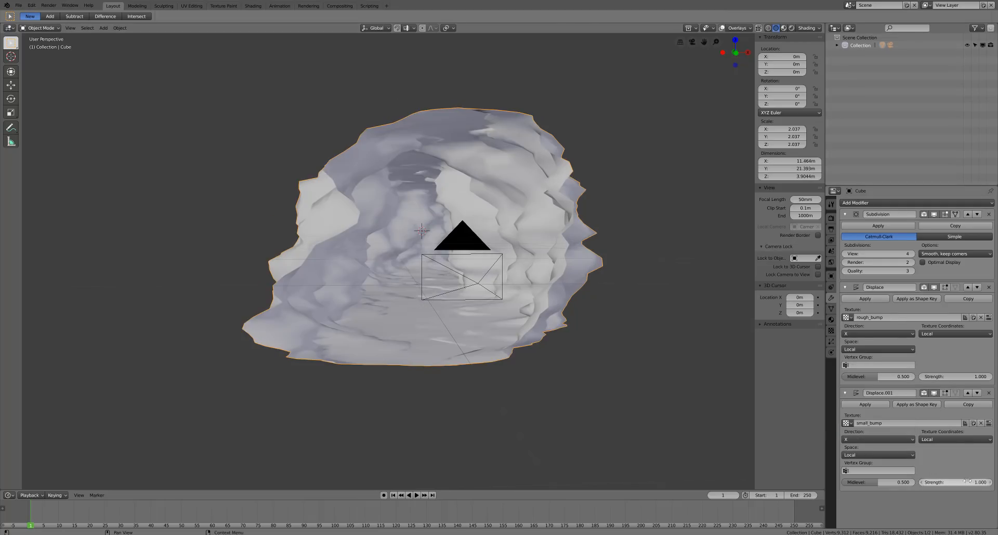
# Set the second Displace modifier's strength to 0.3
pyautogui.moveTo(956, 482)
pyautogui.mouseDown()
pyautogui.moveTo(933, 483)
pyautogui.moveTo(978, 482)
pyautogui.moveTo(940, 483)
pyautogui.mouseUp()
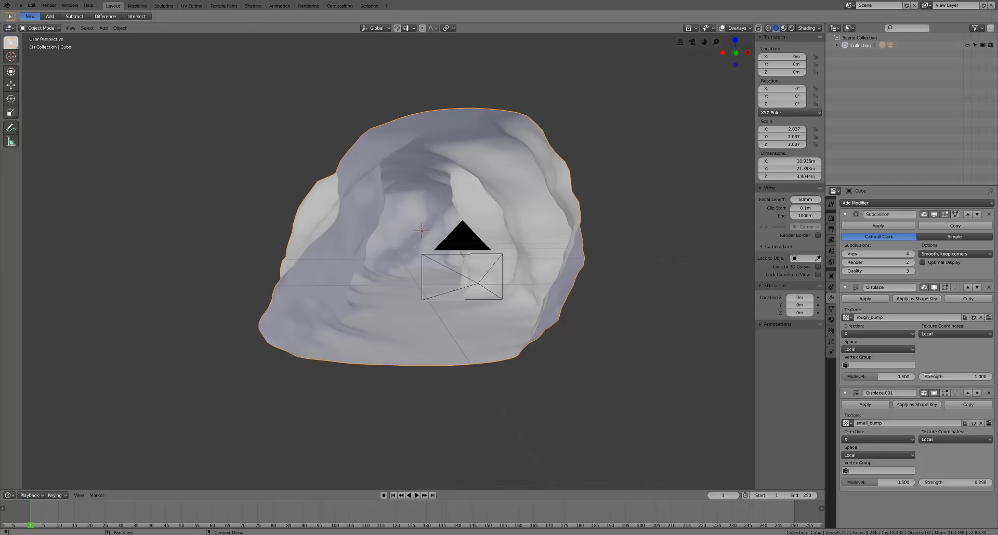
pyautogui.moveTo(616, 319); pyautogui.dragTo(623, 311, button='middle')
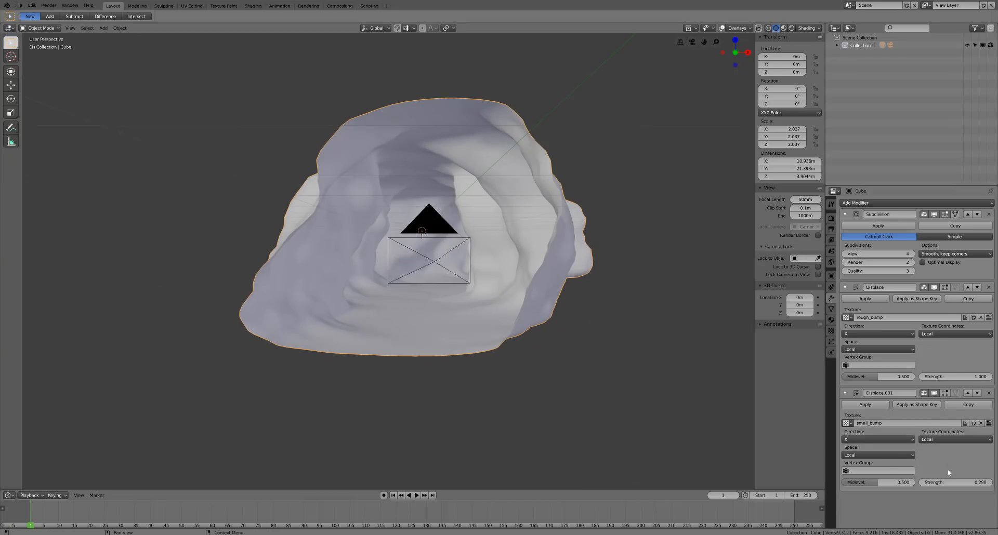
pyautogui.click(958, 482)
pyautogui.press('BackSpace')
pyautogui.write('.3')
pyautogui.press('Return')
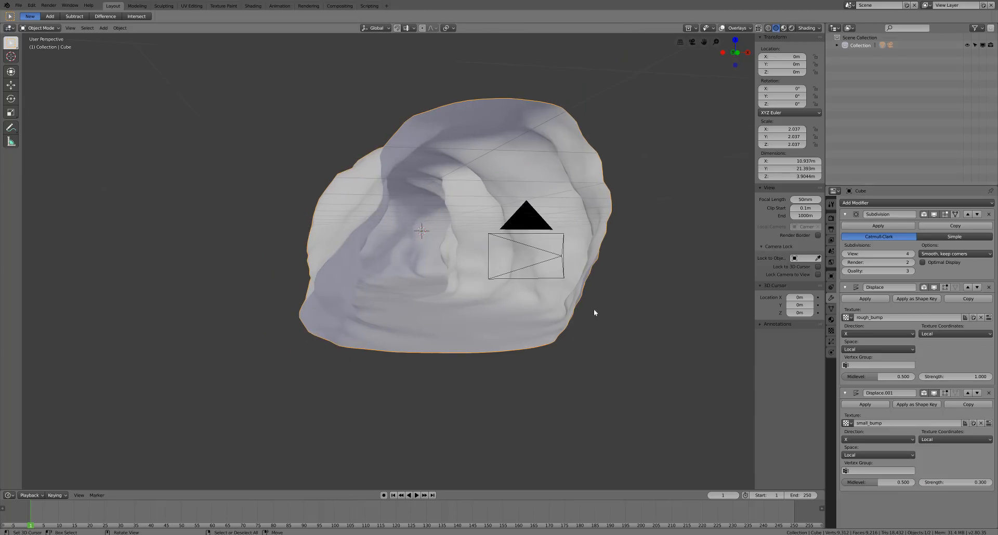
# View the tunnel through the camera and save the file
pyautogui.press('KP_0')
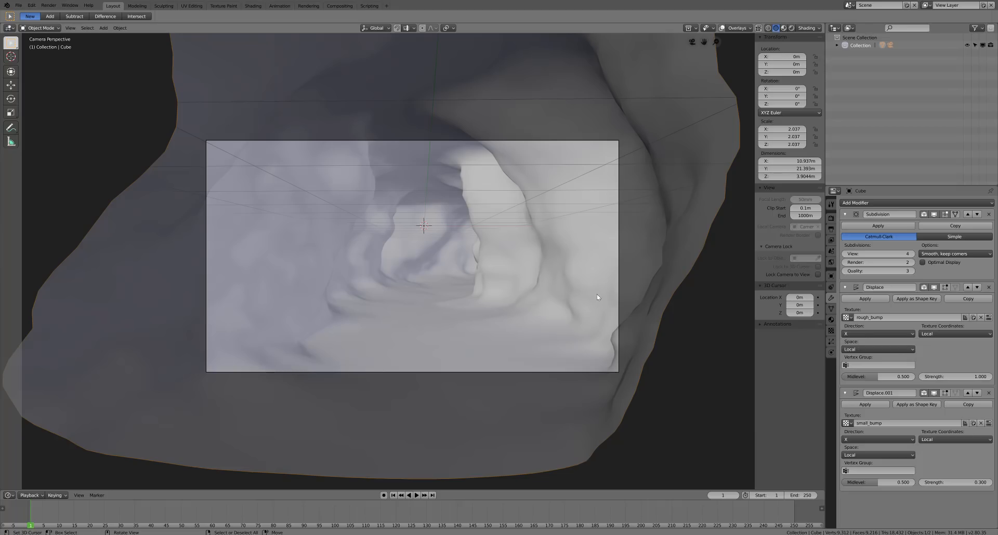
pyautogui.click(18, 5)
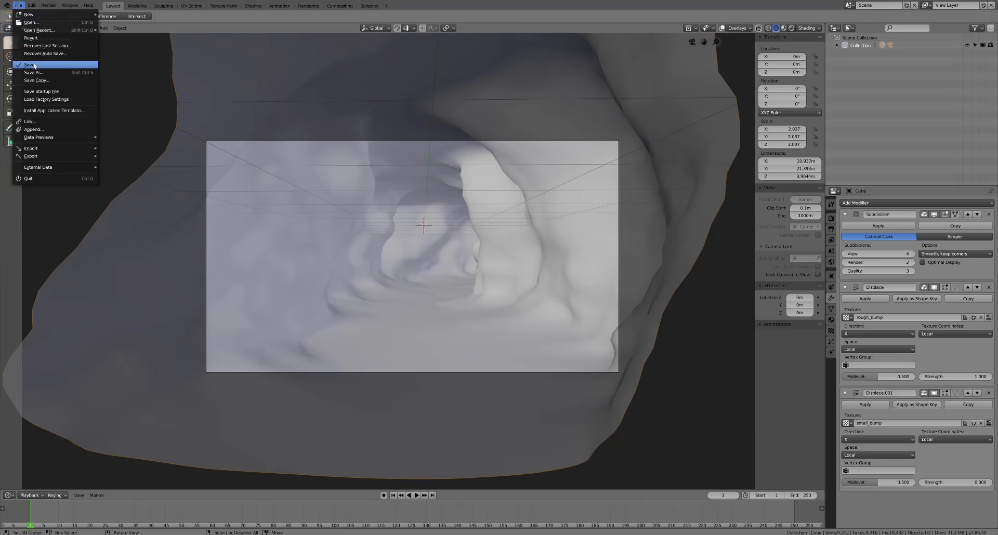
pyautogui.click(34, 65)
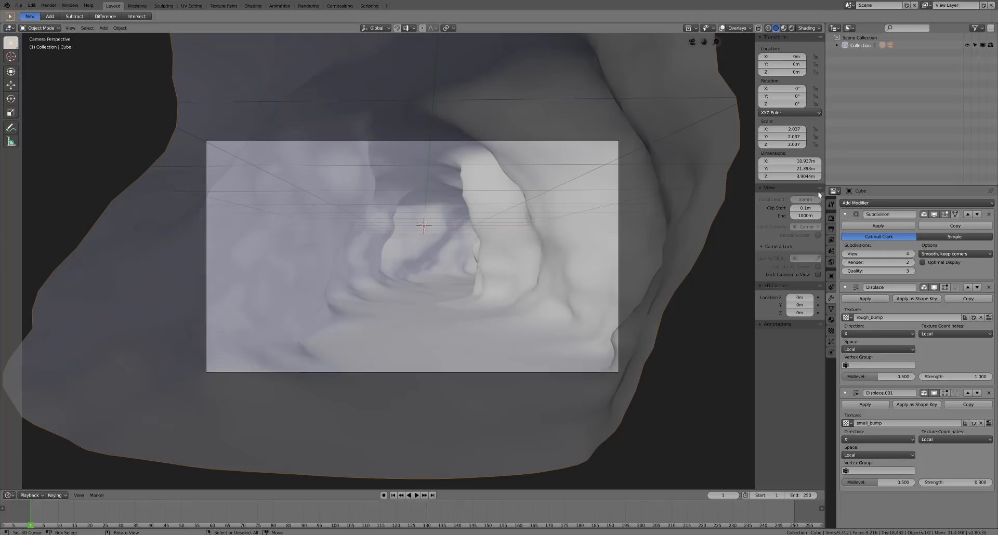
# Apply the tunnel's Subdivision modifier and both Displace modifiers in stack order
pyautogui.click(871, 226)
pyautogui.click(870, 226)
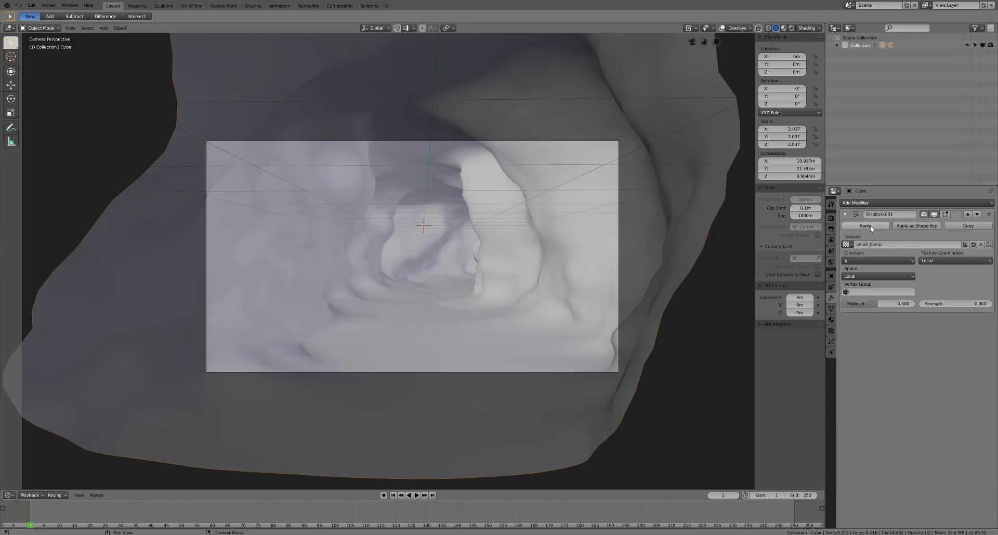
pyautogui.click(870, 225)
# Examine the tunnel's applied mesh topology in Edit Mode and its overall shape in Object Mode
pyautogui.moveTo(634, 268); pyautogui.dragTo(613, 249, button='middle')
pyautogui.press('Tab')
pyautogui.scroll(-5, 599, 235)
pyautogui.scroll(5, 571, 299)
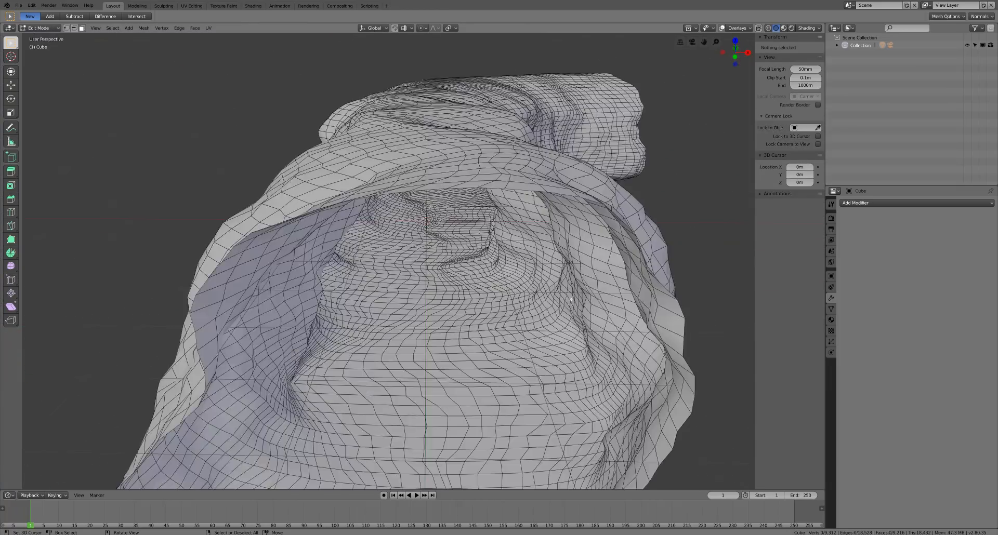
pyautogui.moveTo(571, 299); pyautogui.dragTo(526, 298, button='middle')
pyautogui.scroll(3, 603, 273)
pyautogui.scroll(-7, 588, 291)
pyautogui.scroll(-3, 526, 307)
pyautogui.scroll(3, 526, 315)
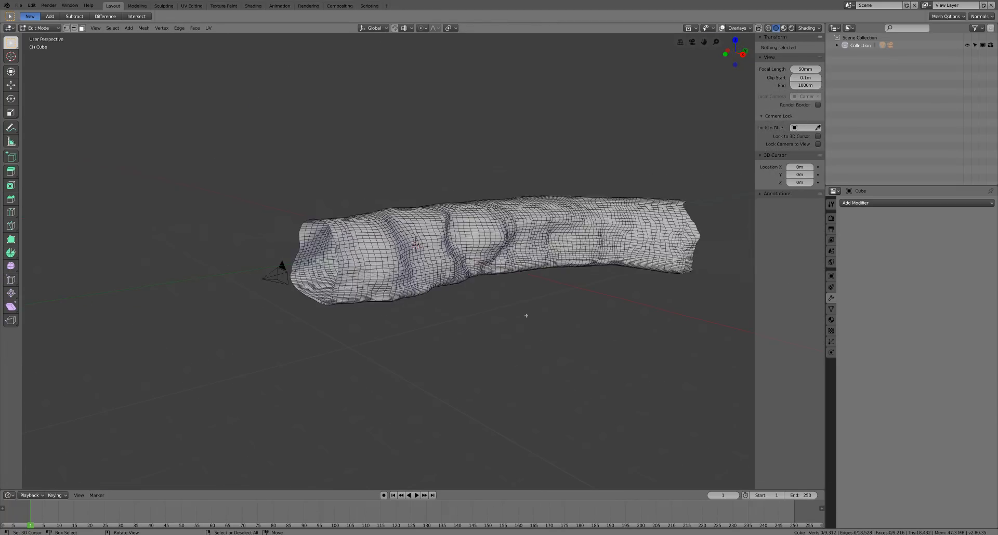
pyautogui.press('Tab')
pyautogui.moveTo(458, 304); pyautogui.dragTo(475, 322, button='middle')
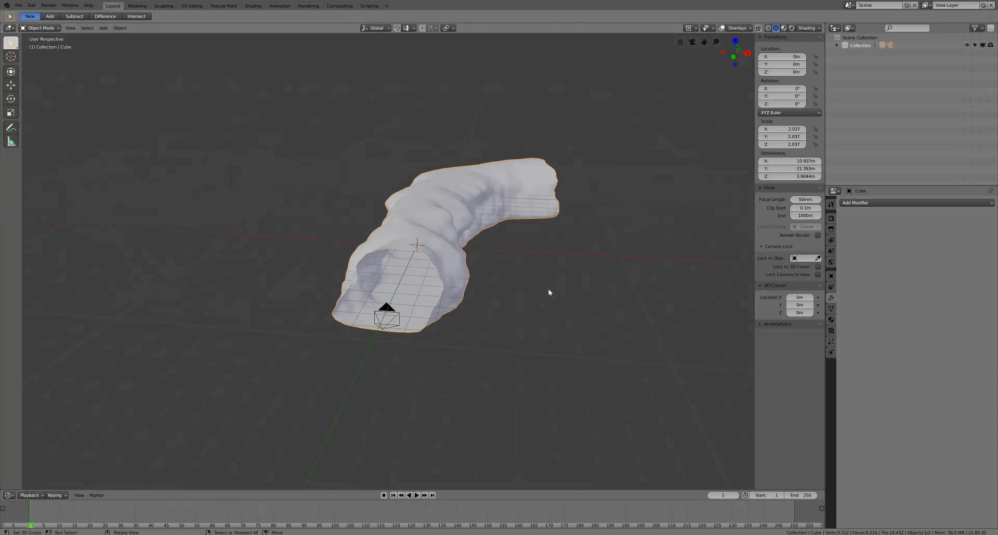
pyautogui.scroll(3, 548, 289)
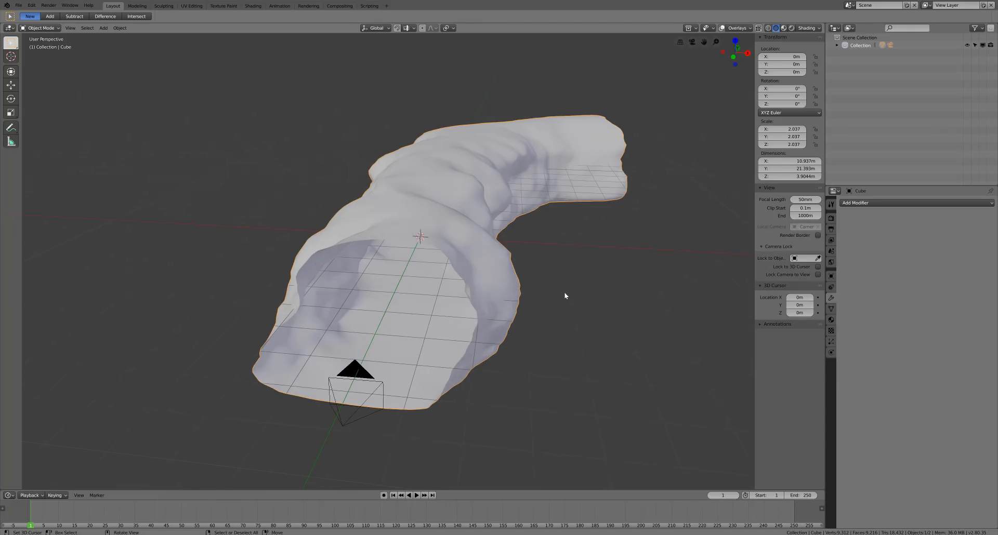
# Rename the tunnel's material to cave_material
pyautogui.click(830, 320)
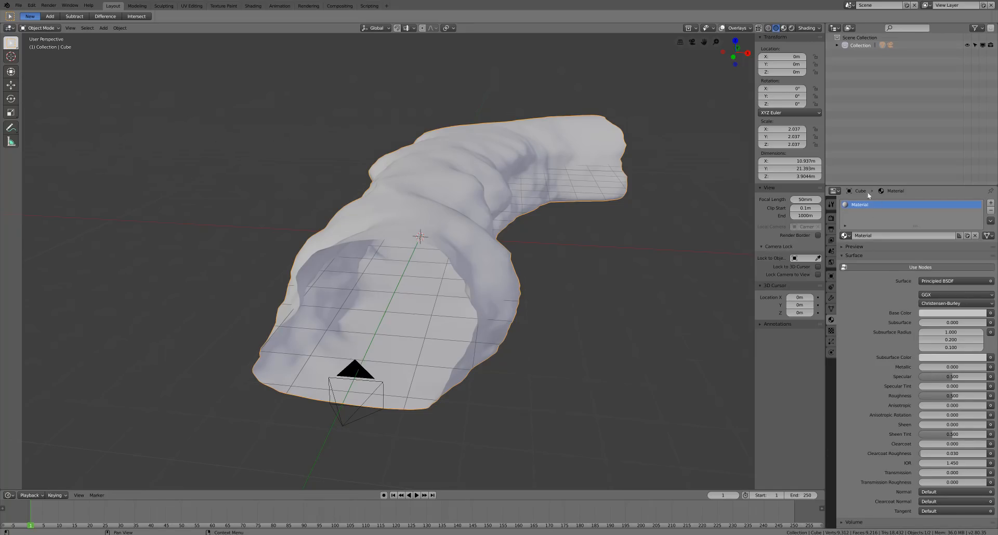
pyautogui.click(867, 235)
pyautogui.write('Clie_mat')
pyautogui.press('Return')
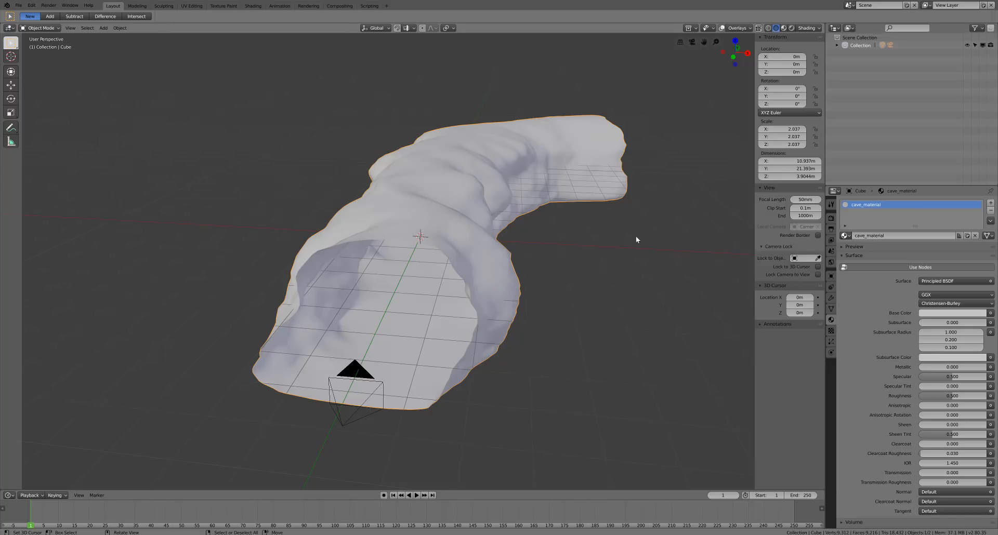
# Hide the viewport's sidebar and enter Edit Mode on the tunnel mesh with nothing selected
pyautogui.press('n')
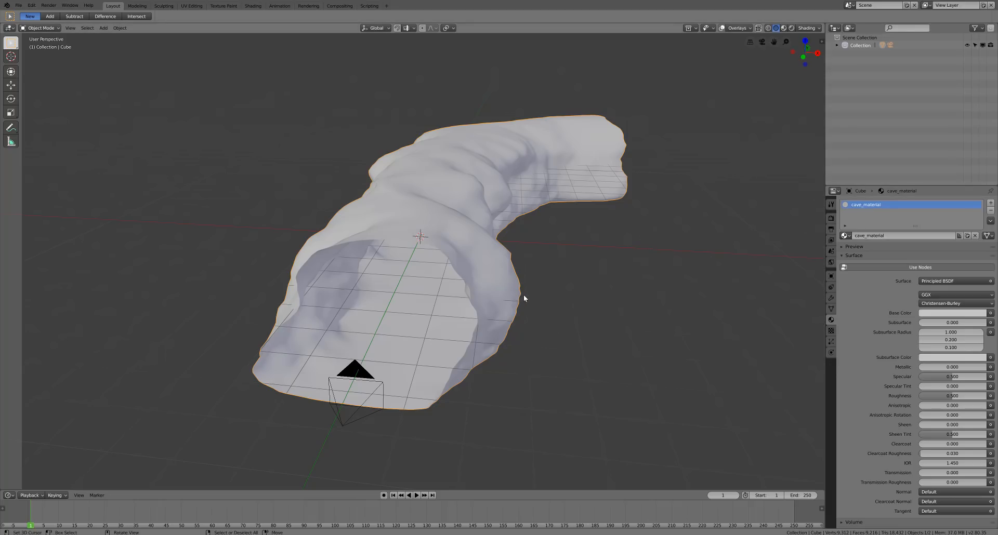
pyautogui.moveTo(523, 295); pyautogui.dragTo(544, 285, button='middle')
pyautogui.press('Tab')
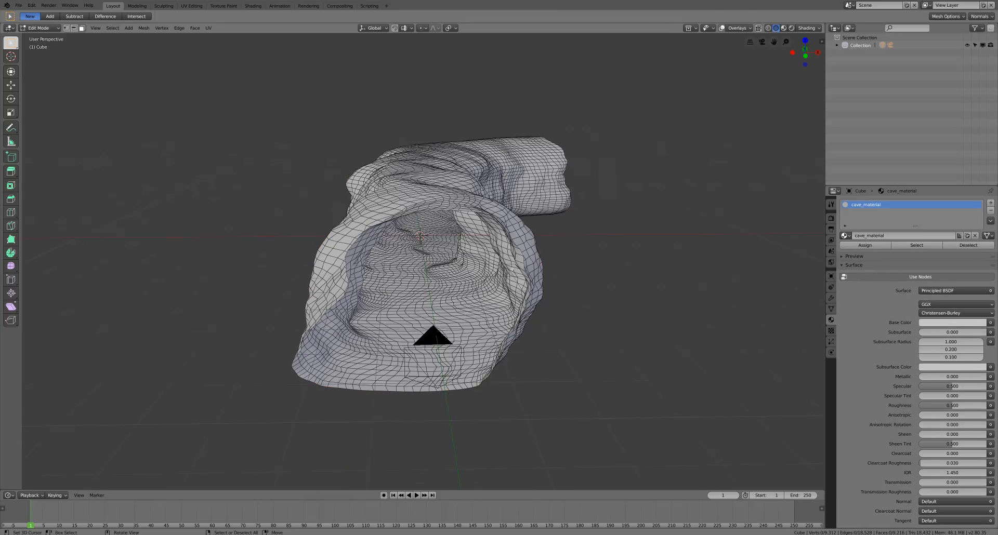
pyautogui.click(539, 246)
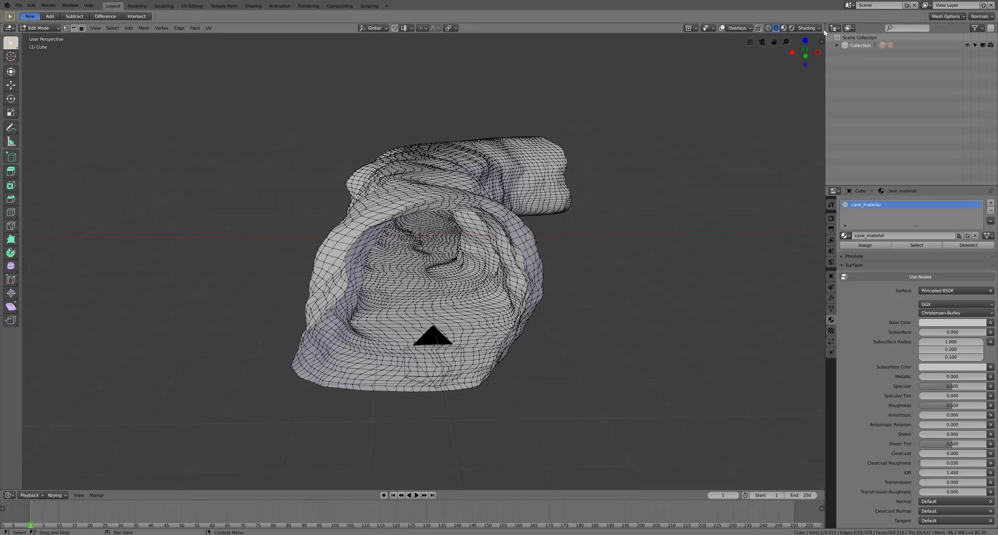
pyautogui.rightClick(759, 59)
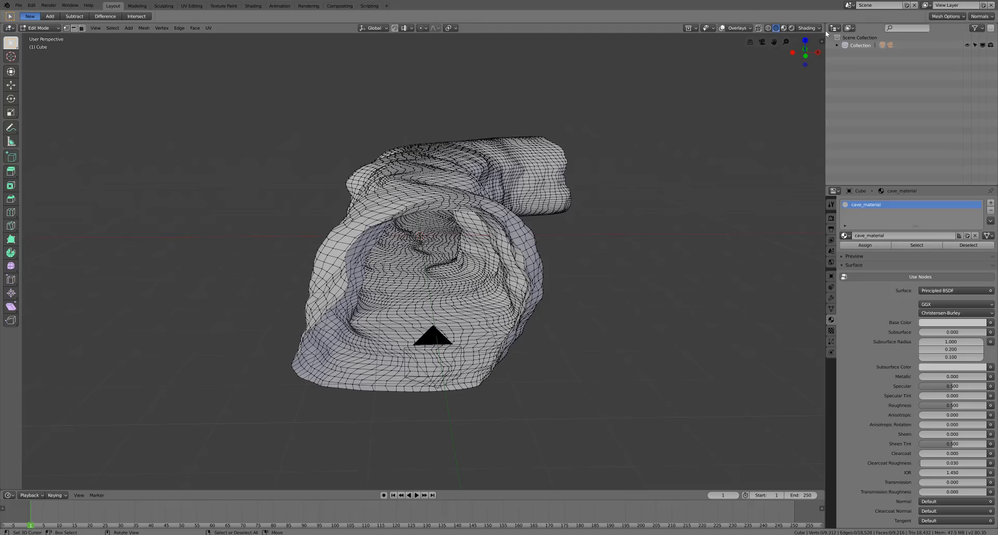
# Split the 3D viewport into a narrow and a wide area side by side, with tools and sidebars hidden in both
pyautogui.moveTo(826, 33)
pyautogui.mouseDown()
pyautogui.moveTo(807, 33)
pyautogui.moveTo(838, 31)
pyautogui.mouseUp()
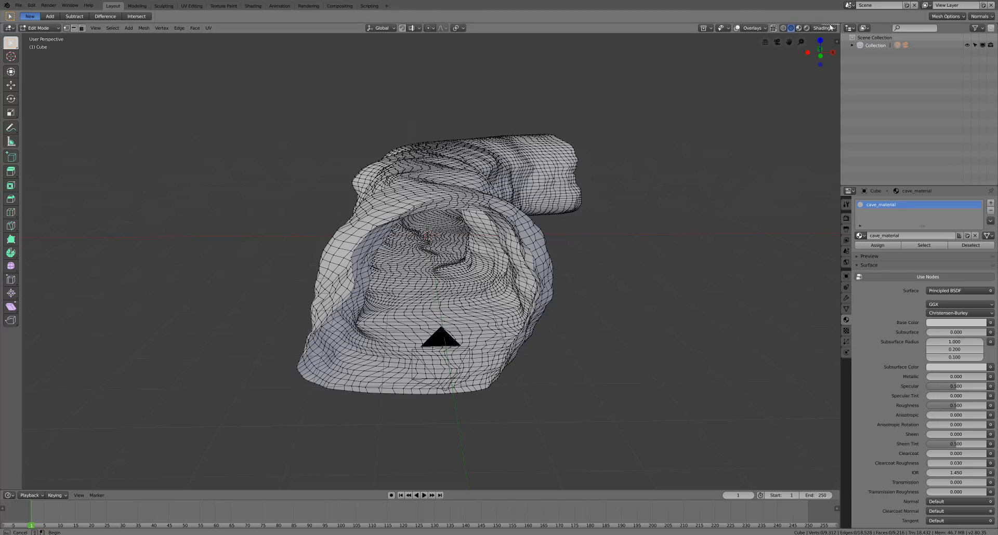
pyautogui.moveTo(837, 42); pyautogui.dragTo(409, 47)
pyautogui.moveTo(299, 47); pyautogui.dragTo(263, 49)
pyautogui.press('t')
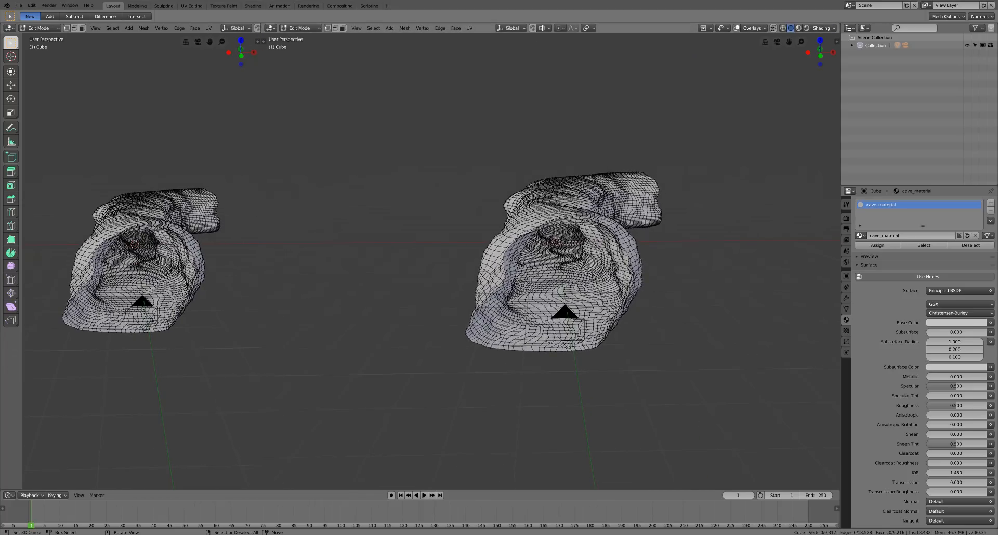
pyautogui.press('t')
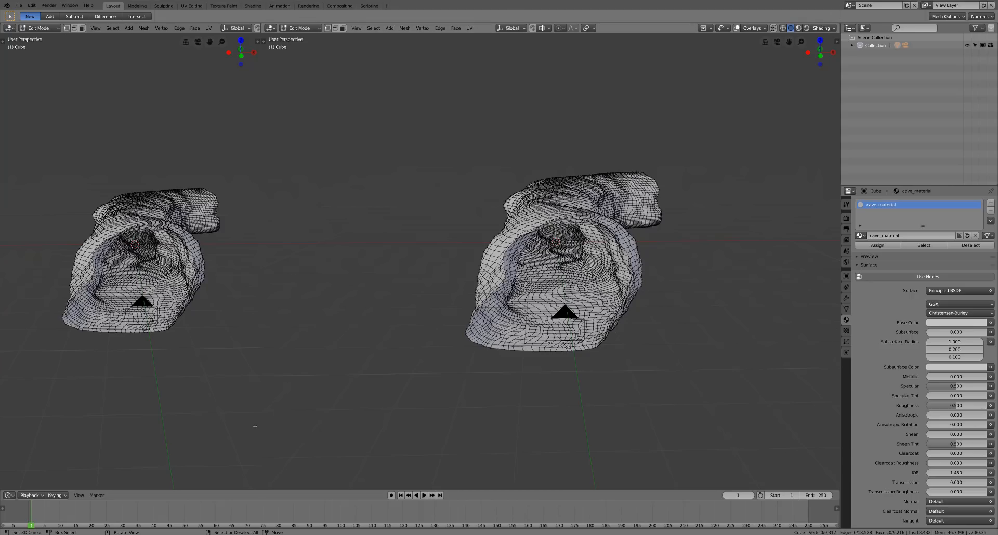
pyautogui.press('n')
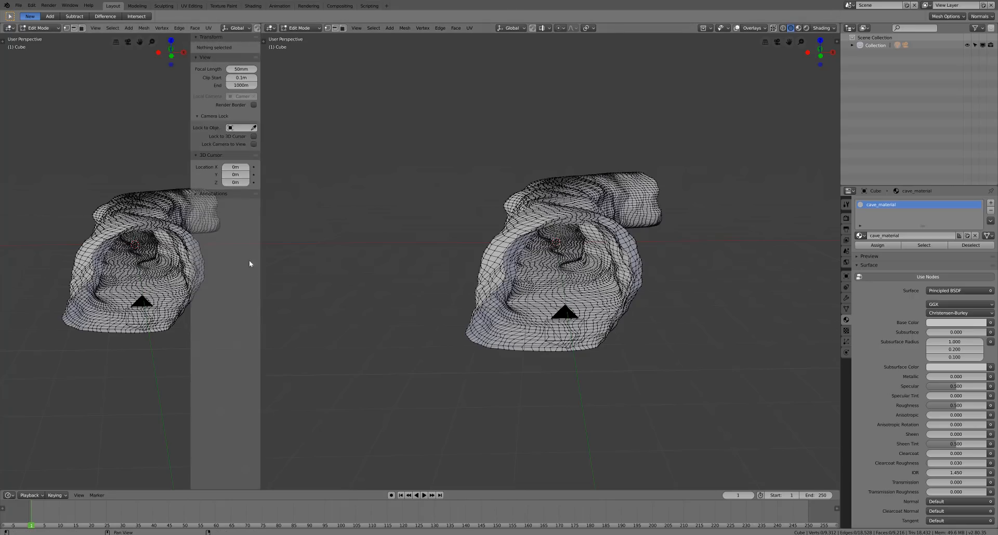
pyautogui.press('n')
pyautogui.press('n')
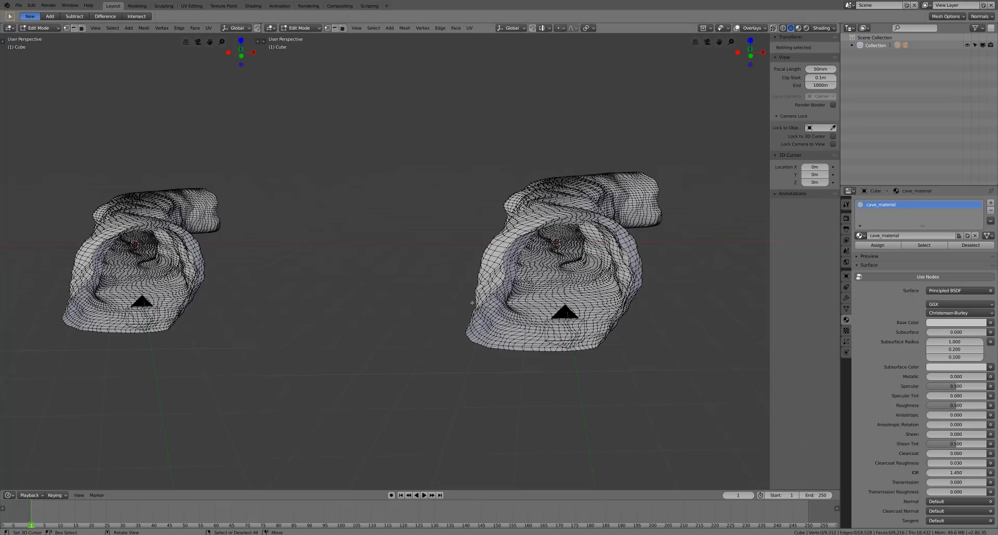
pyautogui.press('n')
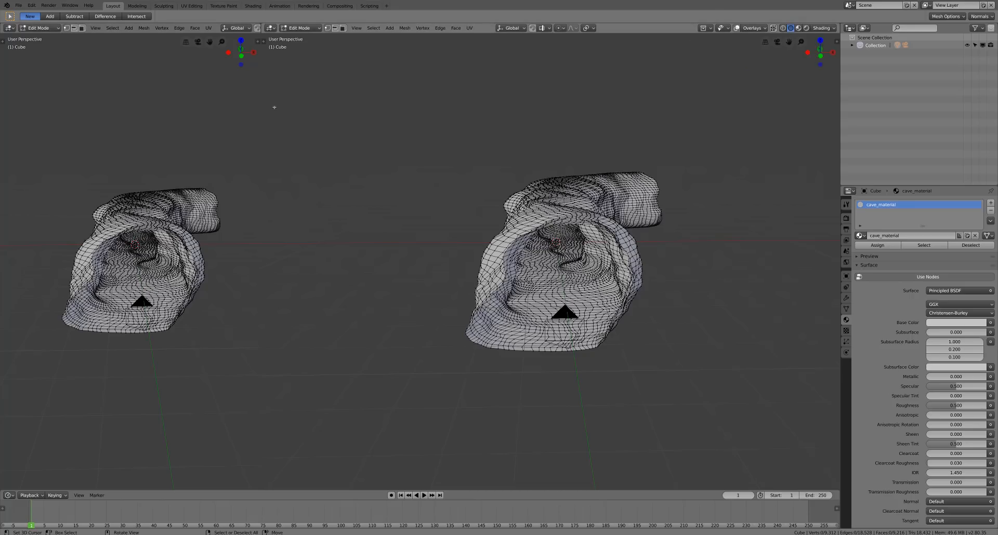
# Change the narrower viewport to a UV Editor and save the file
pyautogui.click(10, 29)
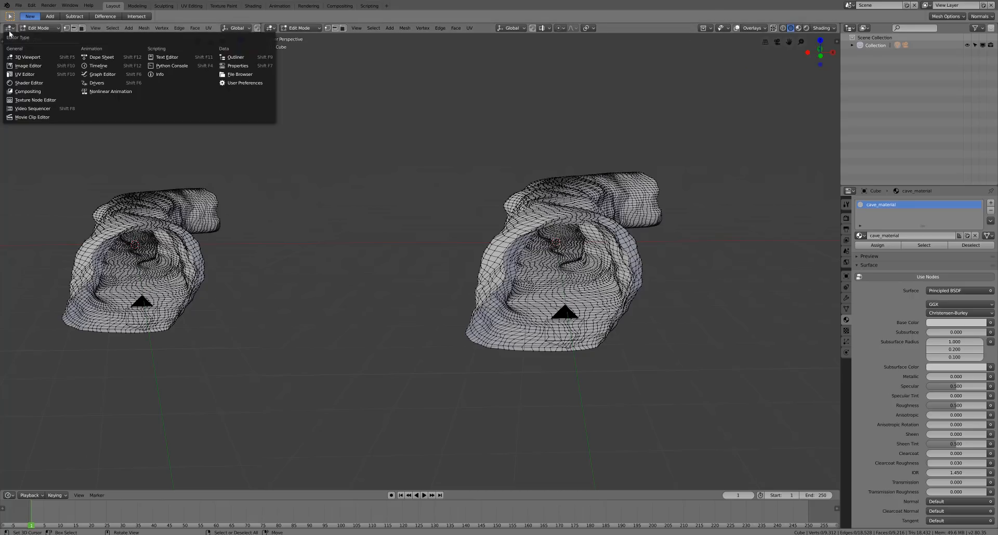
pyautogui.click(34, 76)
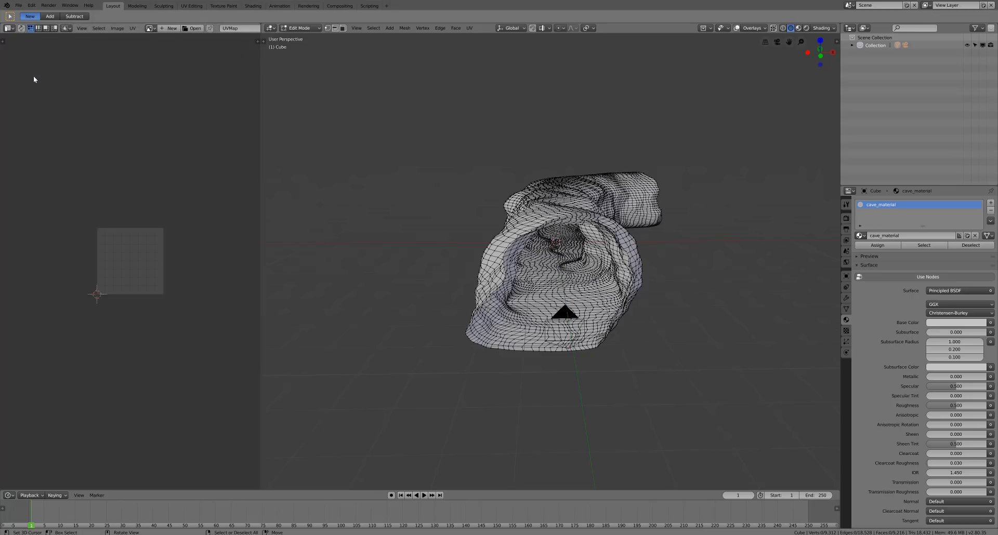
pyautogui.click(10, 30)
pyautogui.click(18, 5)
pyautogui.click(32, 66)
# Select the whole tunnel mesh, unwrap it with the standard Unwrap, and check the resulting UV layout
pyautogui.press('a')
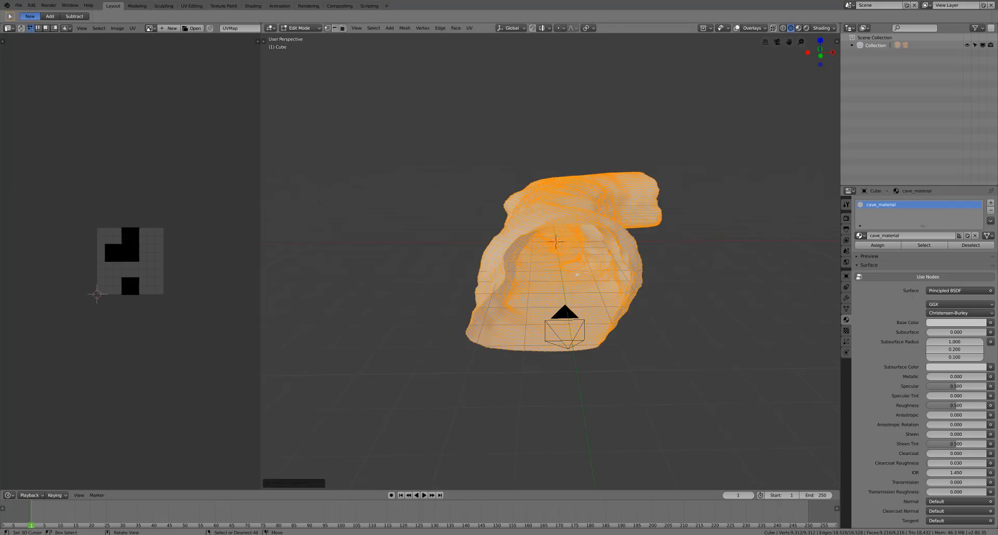
pyautogui.scroll(4, 577, 274)
pyautogui.press('u')
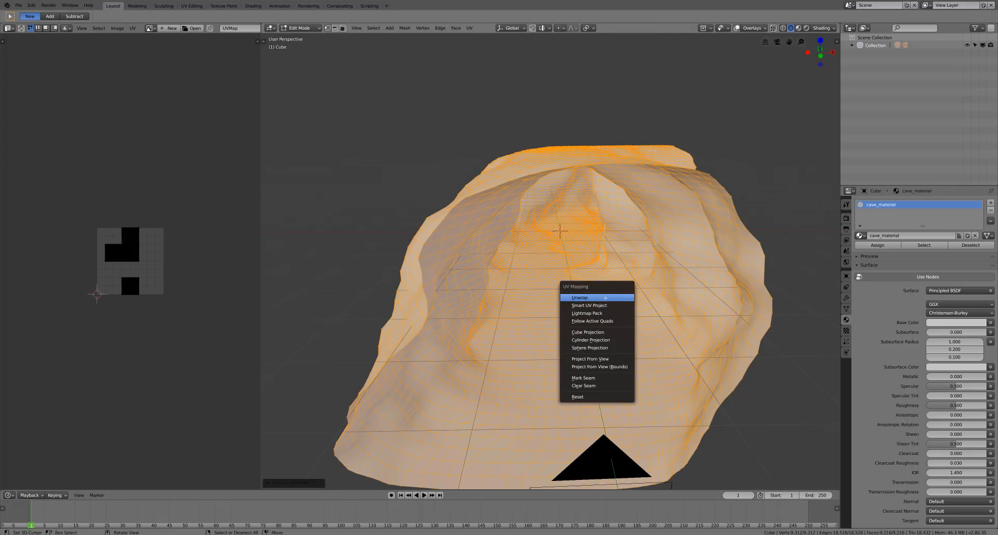
pyautogui.click(606, 297)
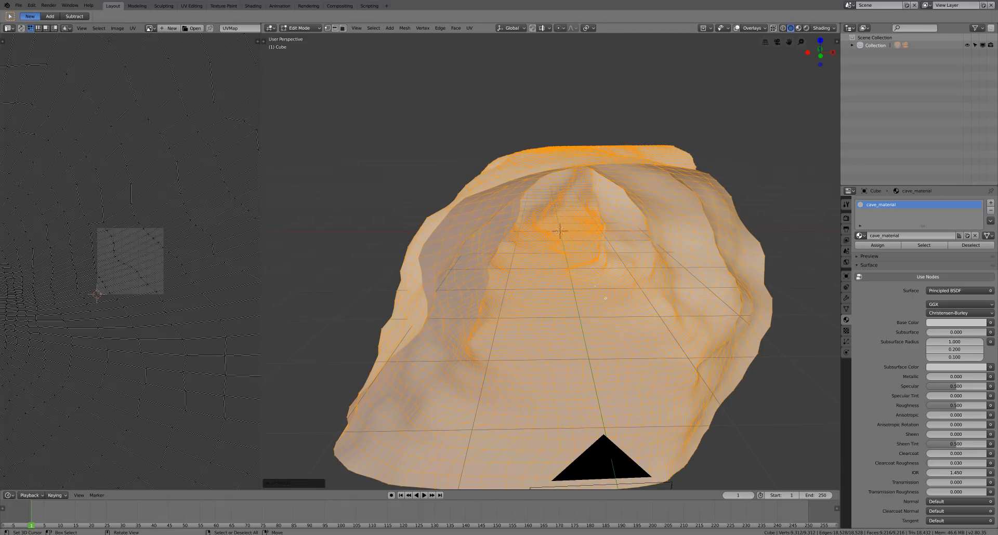
pyautogui.scroll(-7, 141, 229)
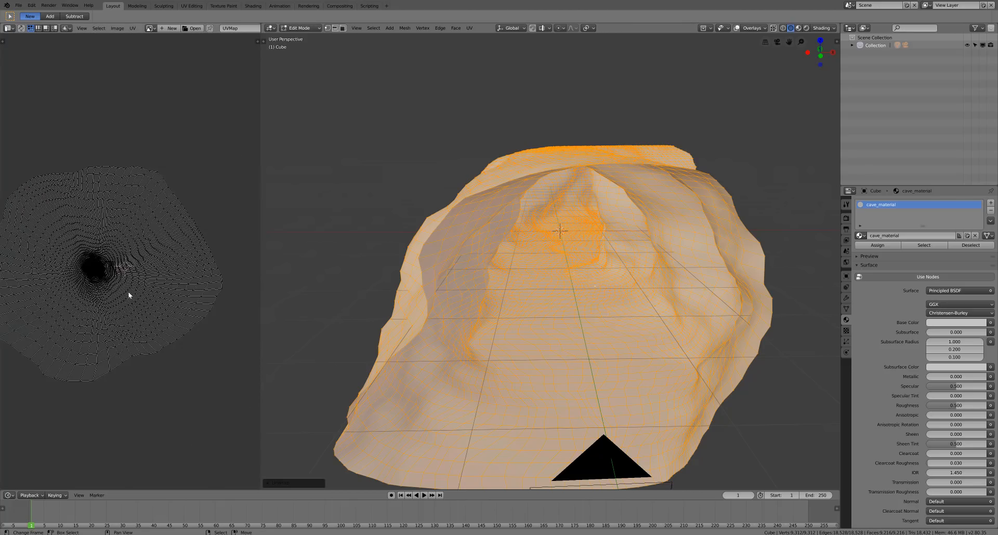
pyautogui.scroll(5, 164, 281)
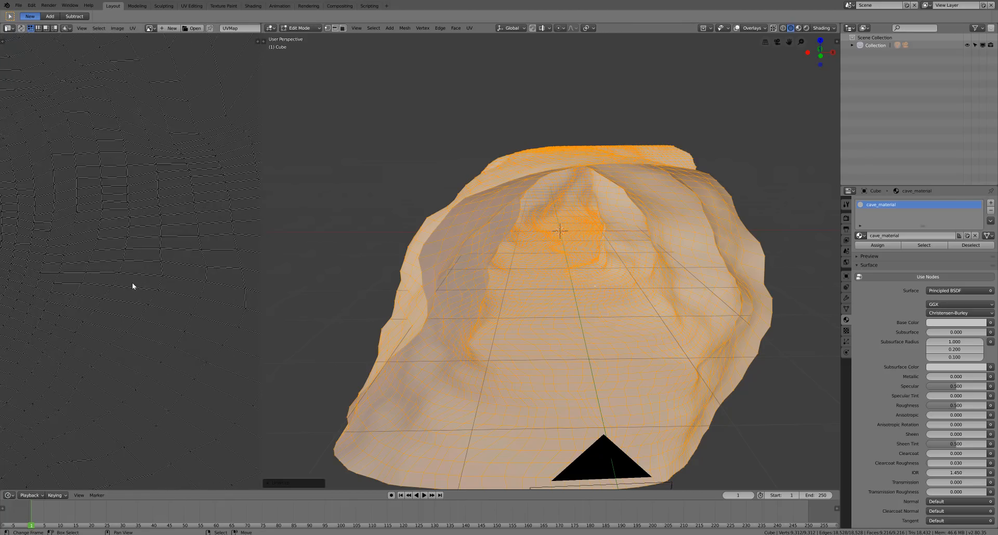
pyautogui.scroll(-7, 130, 283)
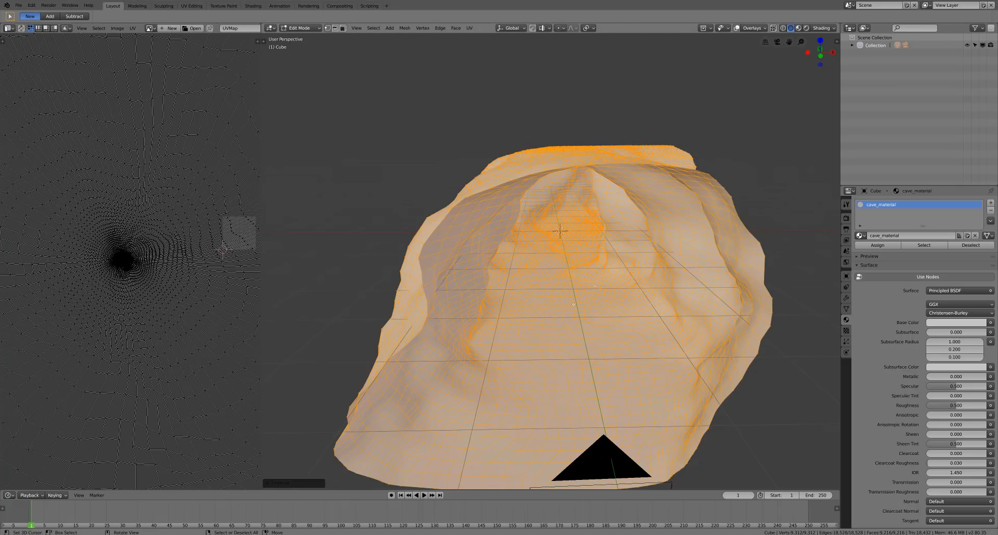
# Deselect the whole tunnel mesh and examine the edges along its inner wall and floor
pyautogui.moveTo(569, 312); pyautogui.dragTo(470, 278, button='middle')
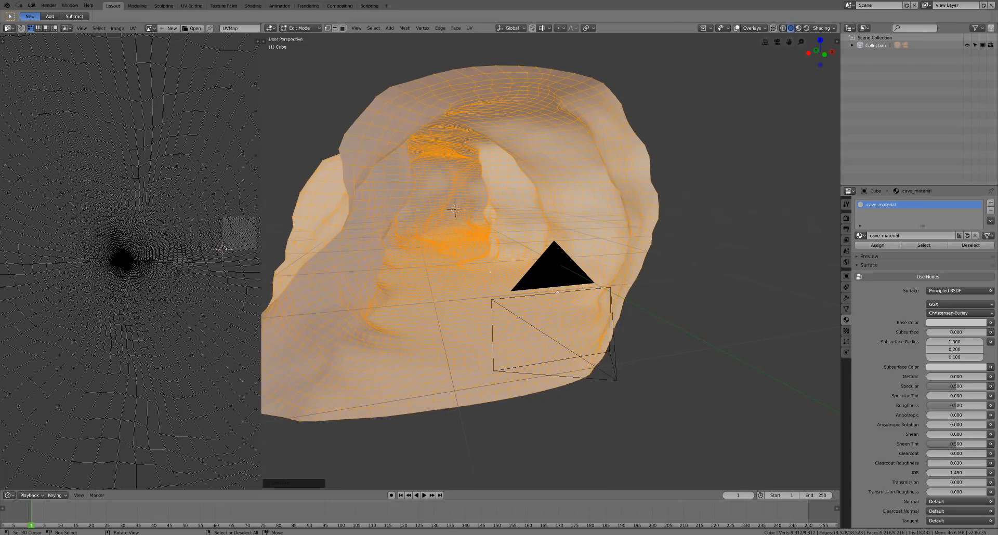
pyautogui.scroll(3, 469, 278)
pyautogui.scroll(3, 559, 291)
pyautogui.scroll(-2, 555, 281)
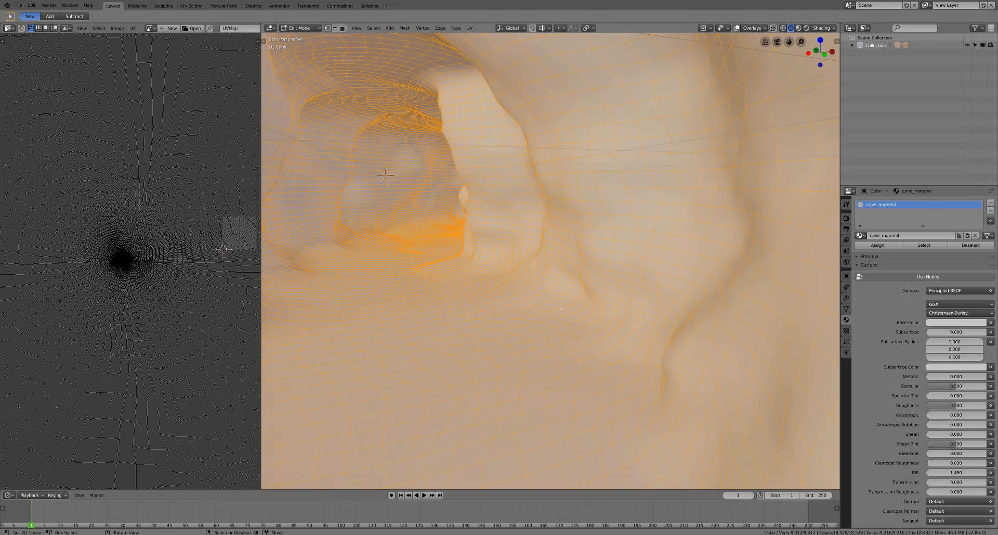
pyautogui.hotkey('alt', 'a')
pyautogui.moveTo(560, 308); pyautogui.dragTo(595, 331, button='middle')
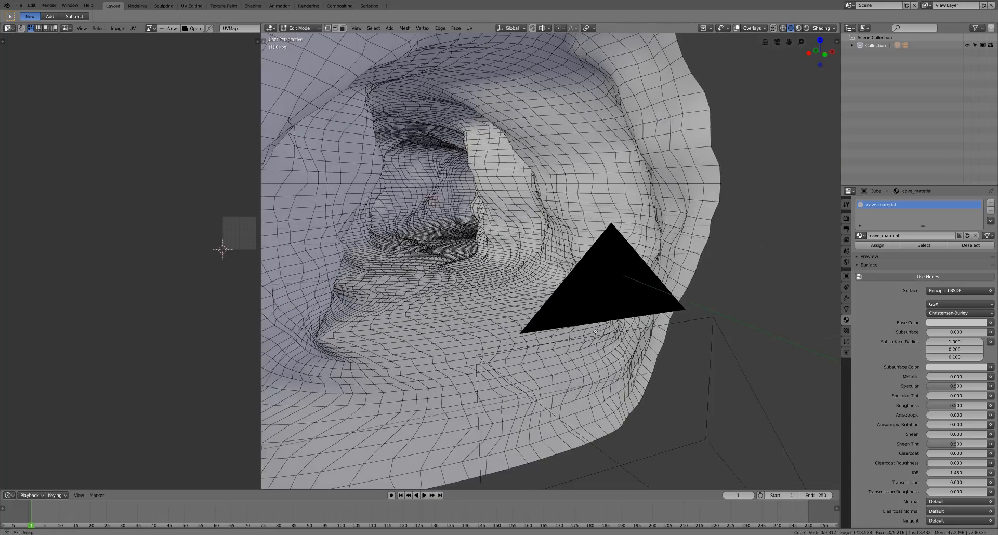
pyautogui.scroll(4, 539, 307)
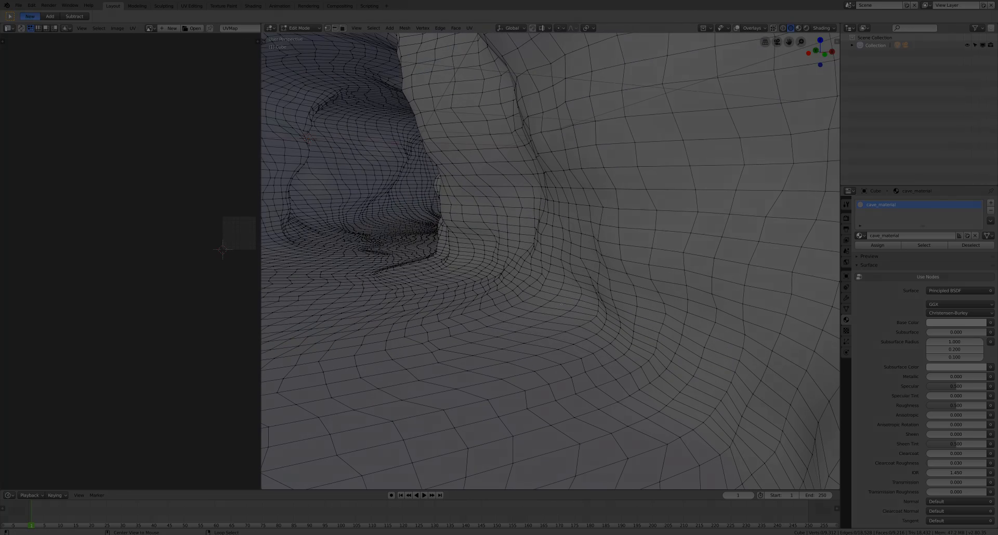
# Mark the lengthwise edge loop where the tunnel's inner wall meets the floor as a seam
pyautogui.keyDown('alt'); pyautogui.rightClick(565, 302); pyautogui.keyUp('alt')
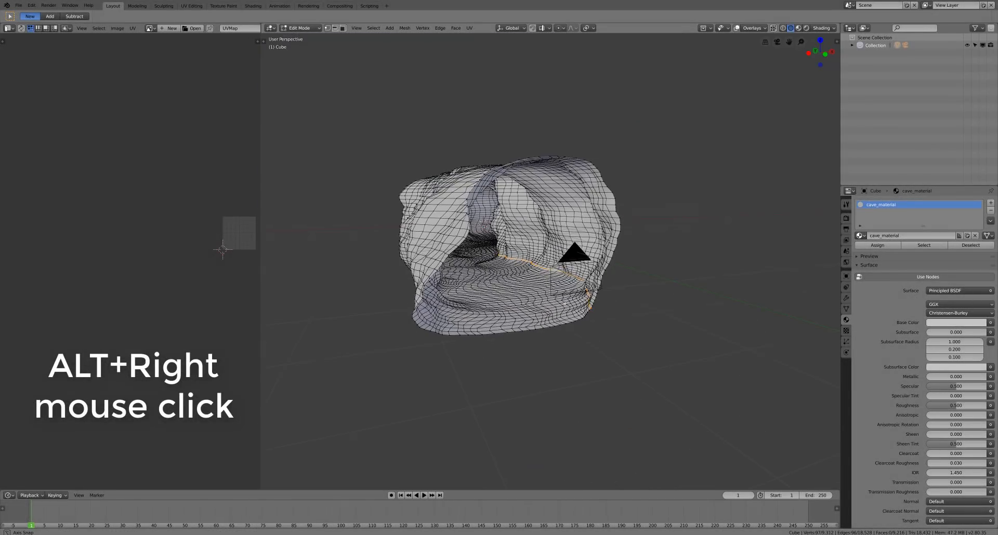
pyautogui.scroll(5, 565, 303)
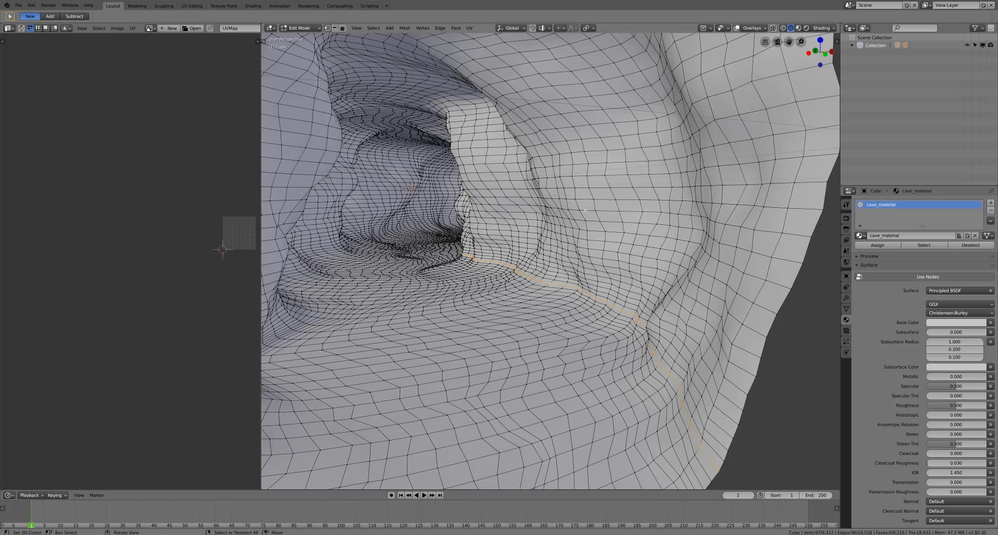
pyautogui.keyDown('alt'); pyautogui.rightClick(486, 335); pyautogui.keyUp('alt')
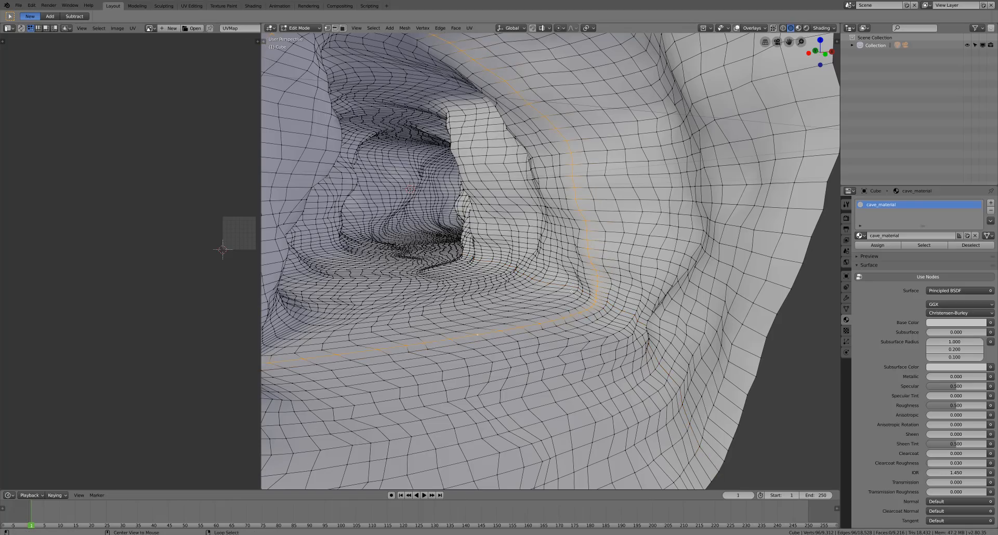
pyautogui.keyDown('alt'); pyautogui.rightClick(566, 289); pyautogui.keyUp('alt')
pyautogui.scroll(-10, 565, 289)
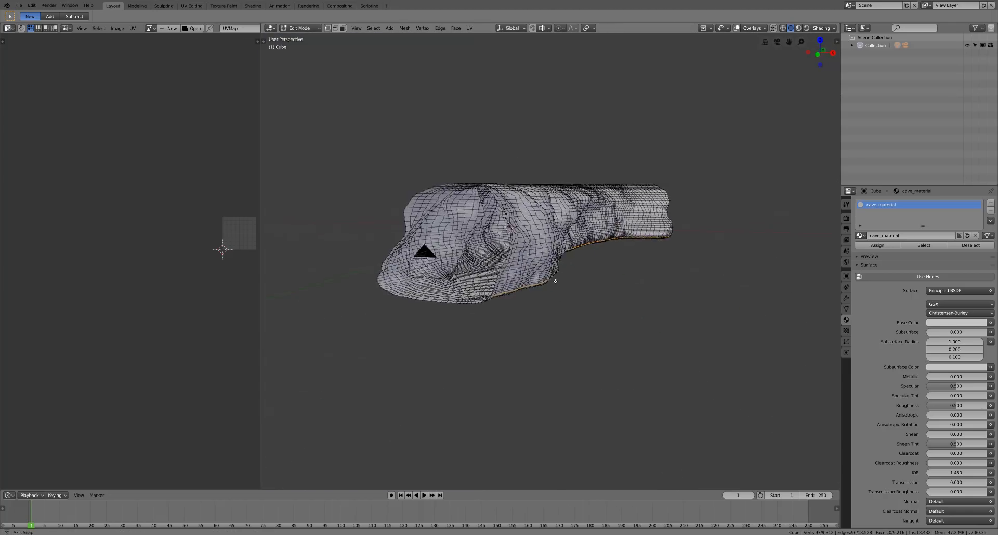
pyautogui.moveTo(555, 281); pyautogui.dragTo(596, 283, button='middle')
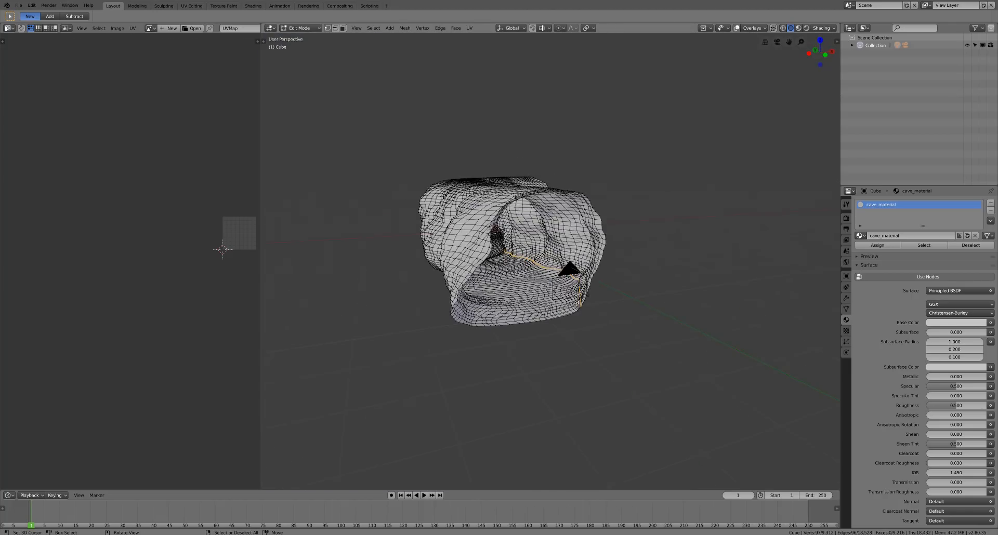
pyautogui.scroll(7, 574, 323)
pyautogui.scroll(-7, 574, 323)
pyautogui.hotkey('ctrl', 'e')
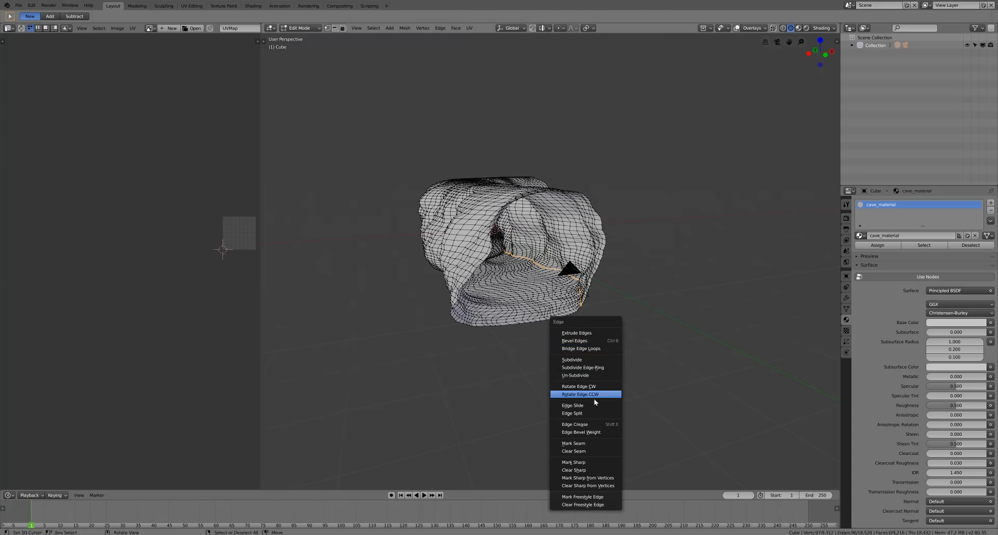
pyautogui.click(585, 444)
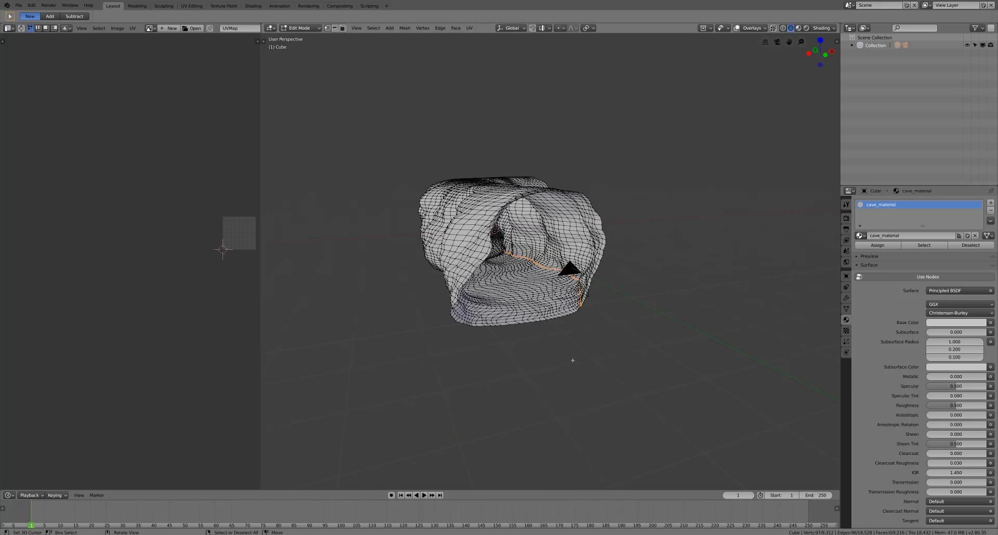
pyautogui.scroll(6, 572, 360)
pyautogui.scroll(-7, 571, 359)
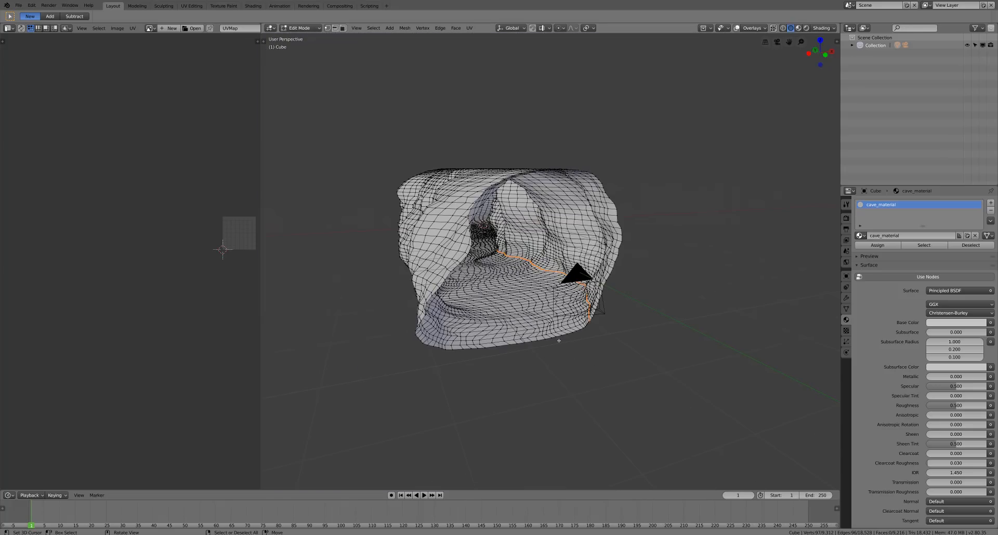
# Select the whole tunnel mesh and unwrap it again with the standard Unwrap
pyautogui.press('a')
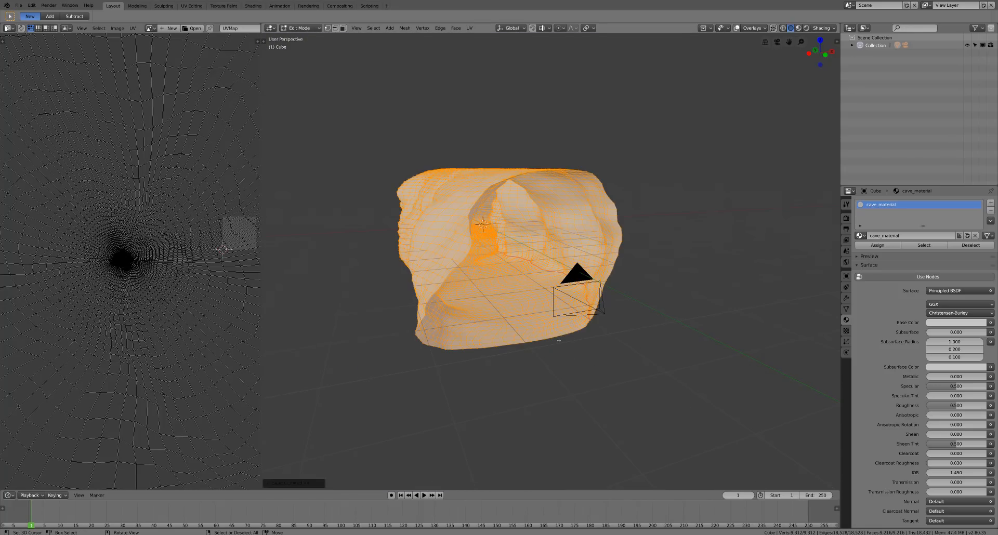
pyautogui.press('u')
pyautogui.click(557, 339)
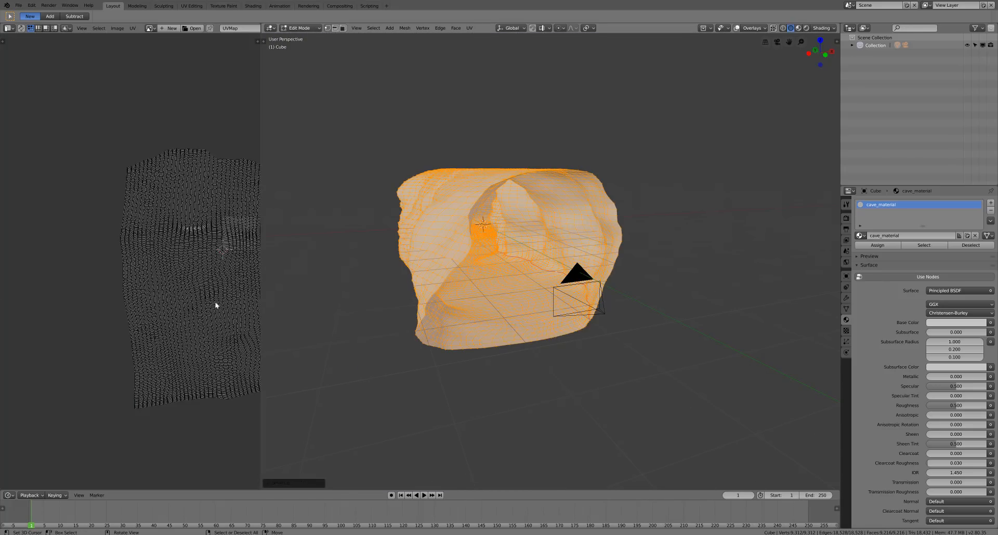
pyautogui.scroll(-3, 91, 322)
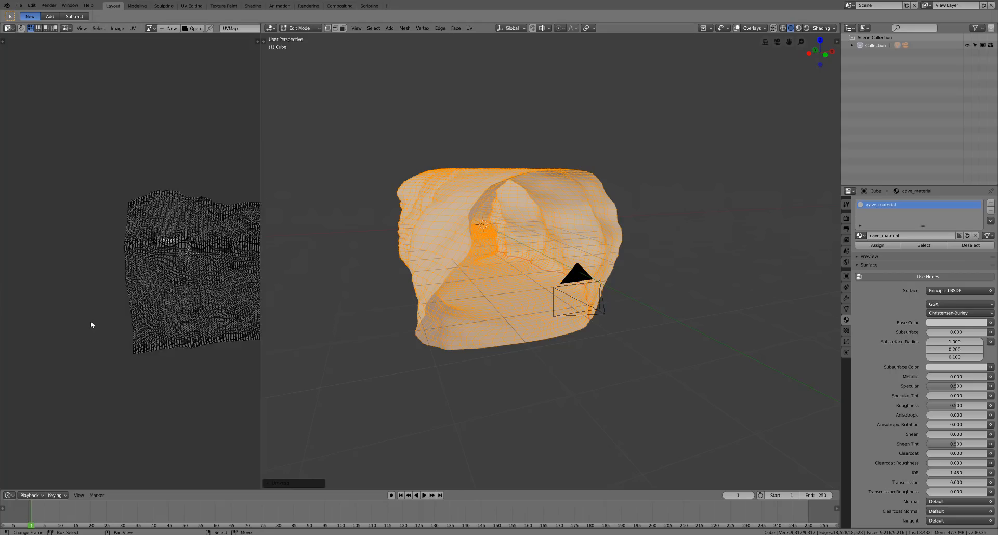
# Select all of the tunnel's UVs in the UV Editor and apply Minimize Stretch to them
pyautogui.click(130, 29)
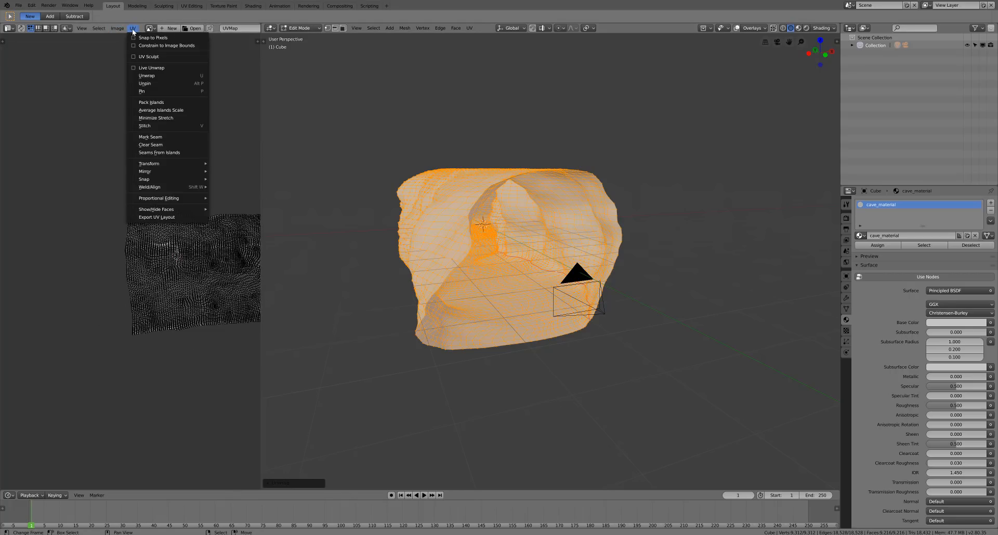
pyautogui.click(170, 118)
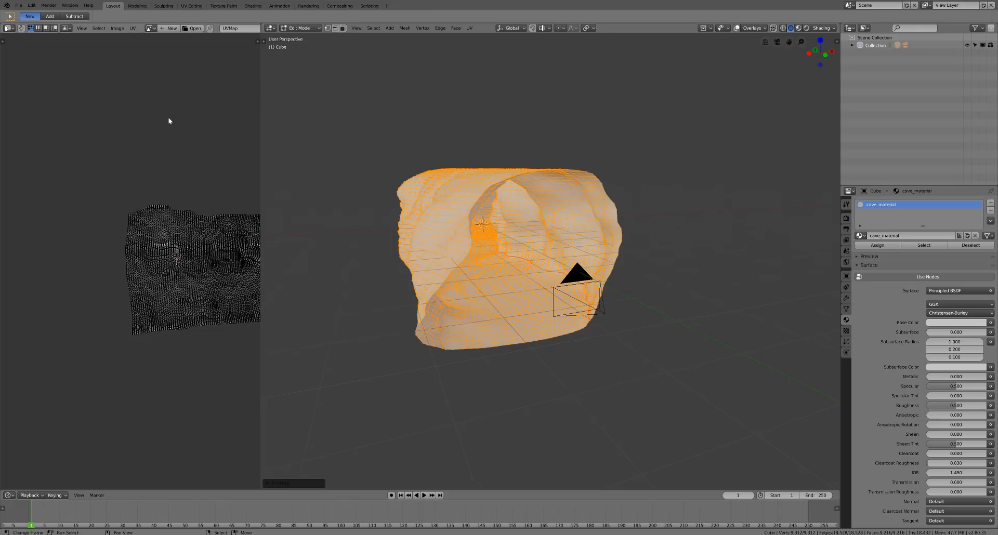
pyautogui.press('b')
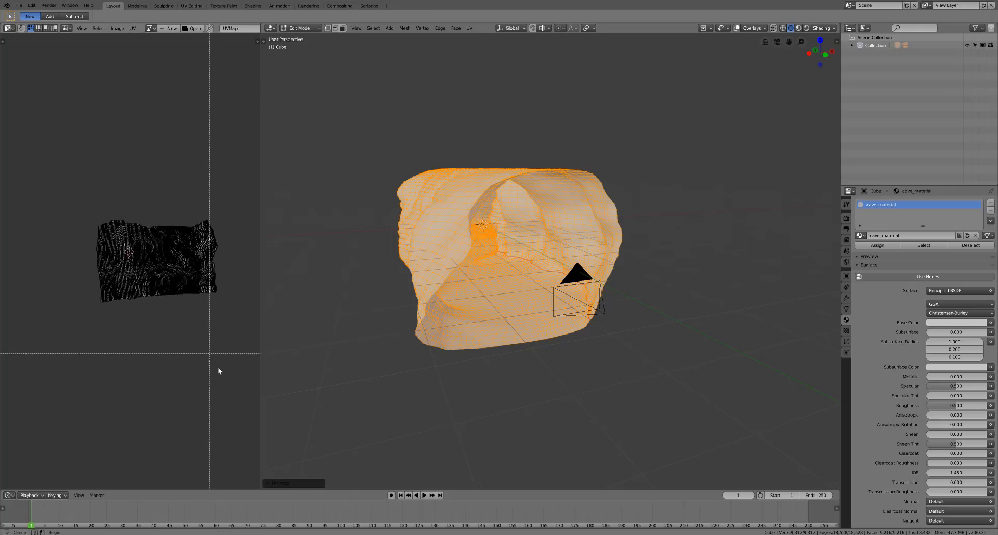
pyautogui.moveTo(236, 359); pyautogui.dragTo(61, 166)
pyautogui.scroll(2, 65, 150)
pyautogui.click(133, 29)
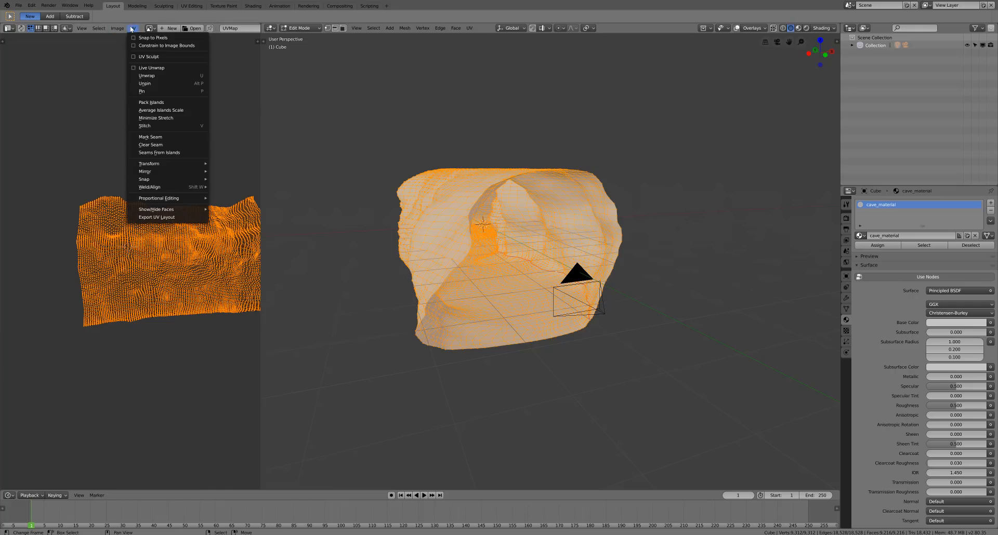
pyautogui.click(169, 117)
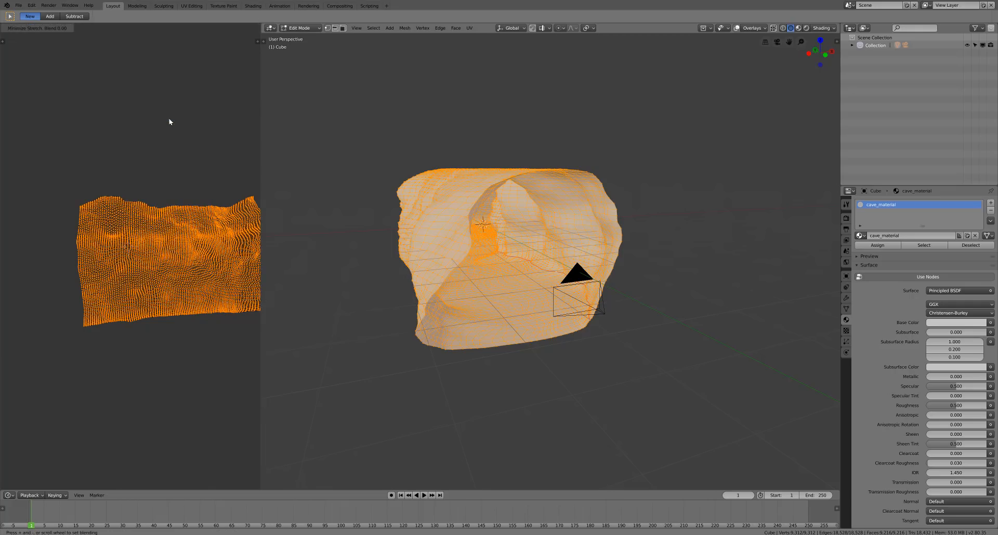
pyautogui.click(169, 117)
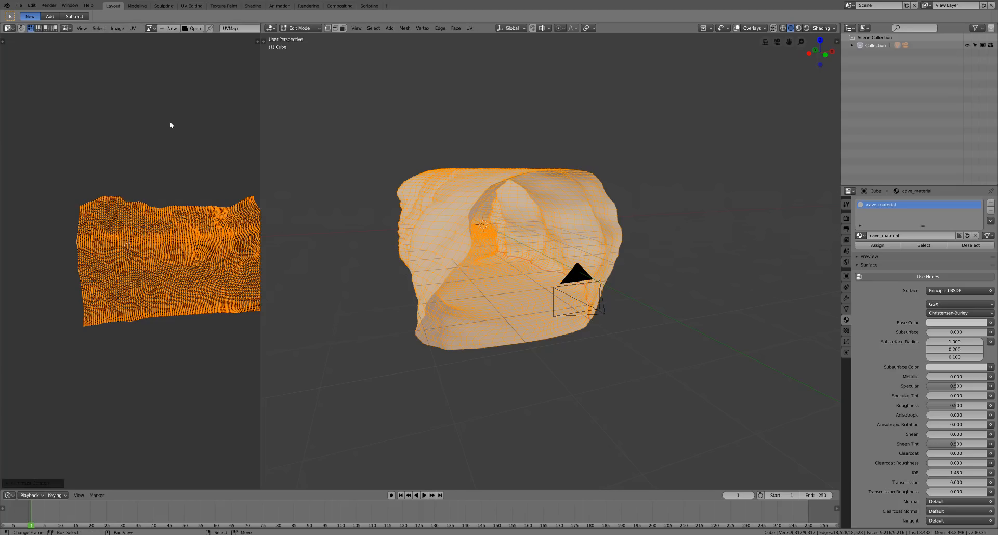
pyautogui.scroll(4, 179, 225)
pyautogui.scroll(3, 102, 223)
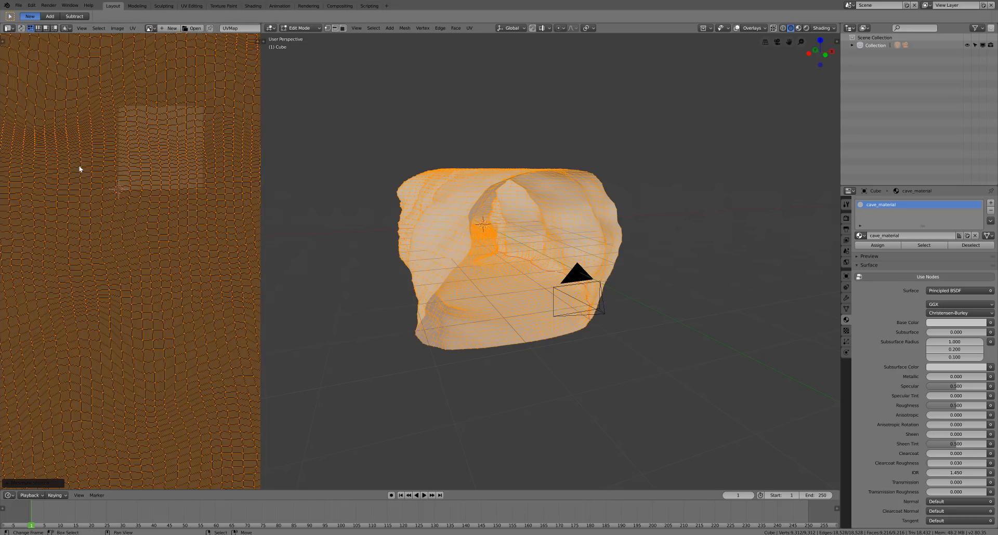
# Rotate the tunnel's UV island by about a quarter turn so it stands upright, and inspect its layout
pyautogui.scroll(-3, 84, 161)
pyautogui.scroll(-5, 186, 338)
pyautogui.press('r')
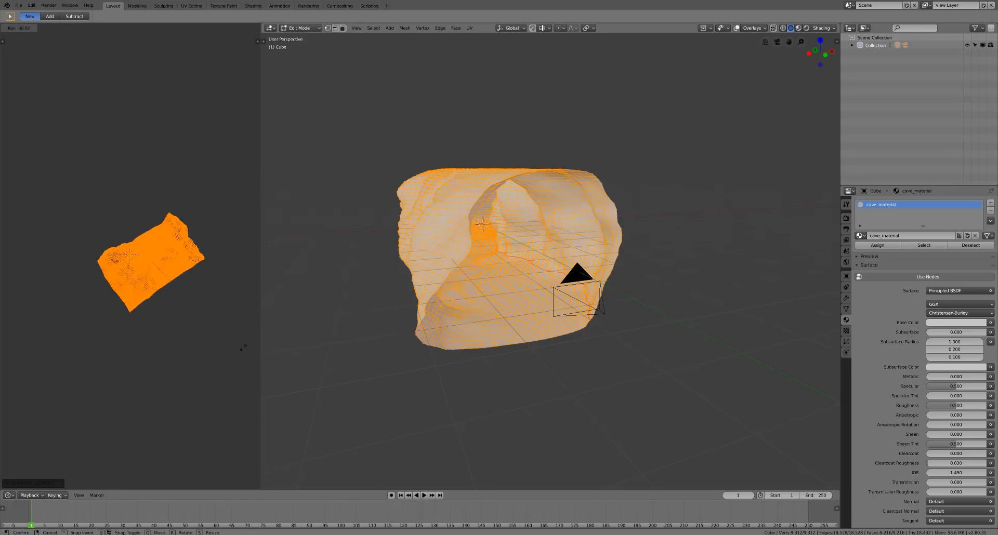
pyautogui.click(54, 240)
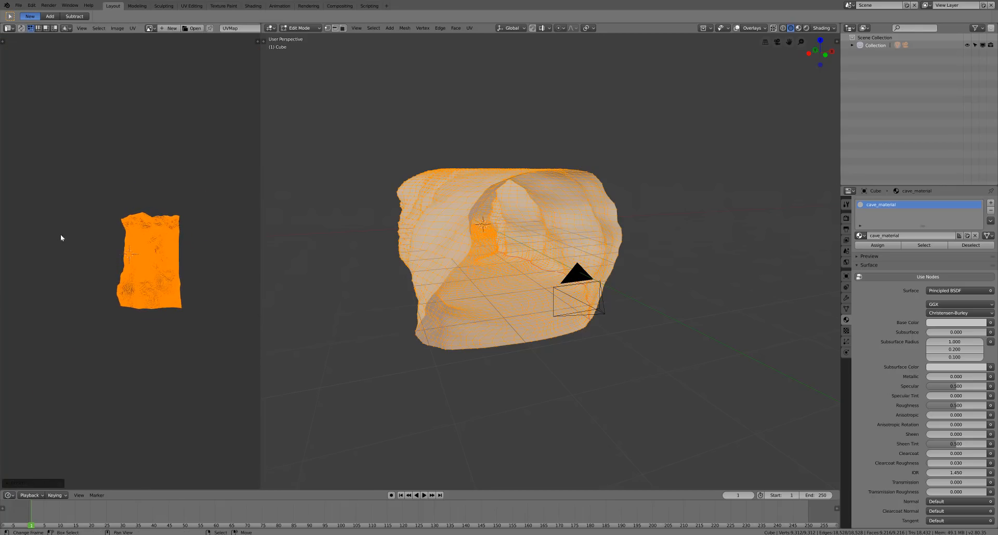
pyautogui.scroll(4, 170, 354)
pyautogui.scroll(-1, 196, 385)
pyautogui.scroll(4, 195, 384)
pyautogui.scroll(-4, 172, 332)
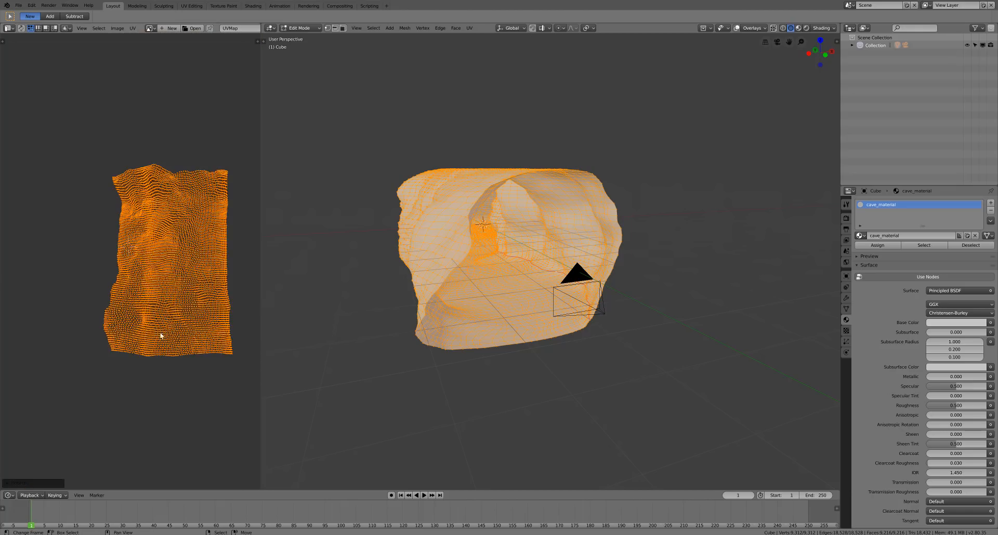
pyautogui.scroll(1, 167, 372)
pyautogui.scroll(5, 168, 372)
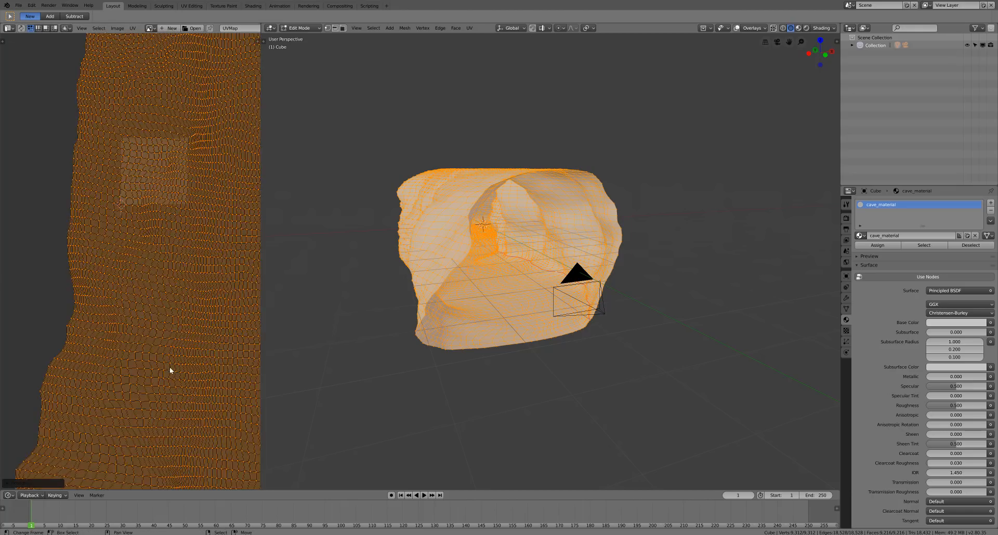
# Return the tunnel to Object Mode, check it from outside the entrance, and save the file
pyautogui.scroll(5, 511, 265)
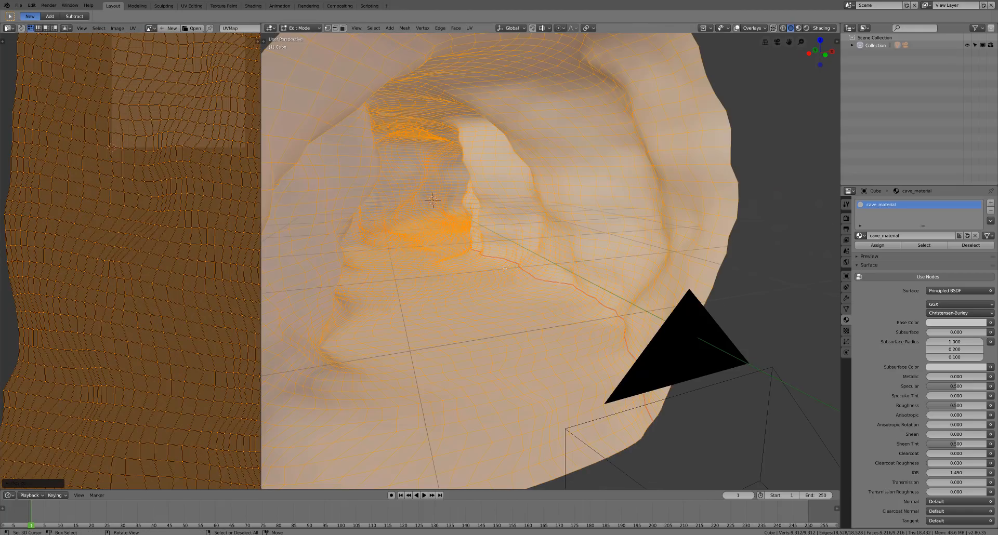
pyautogui.press('Tab')
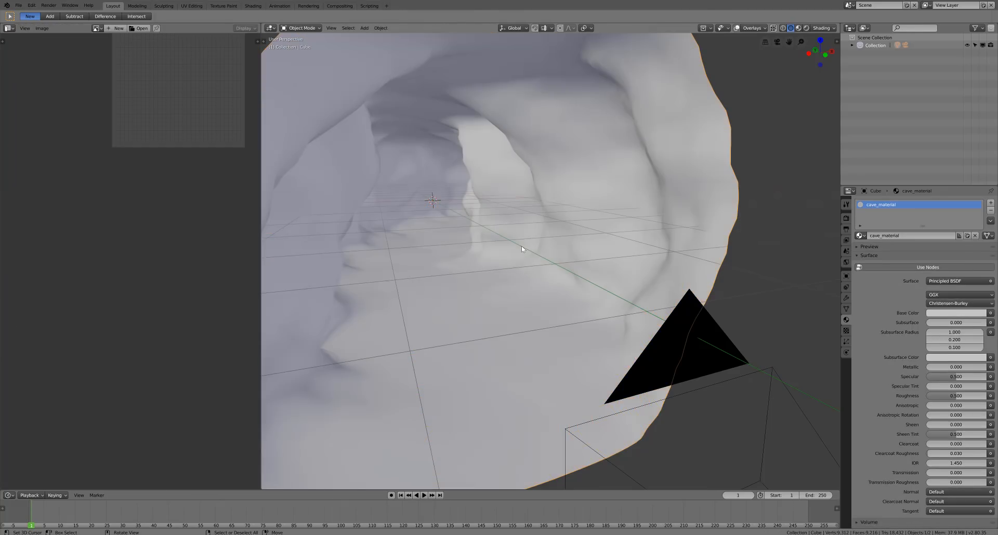
pyautogui.scroll(-5, 522, 268)
pyautogui.moveTo(522, 288); pyautogui.dragTo(508, 293, button='middle')
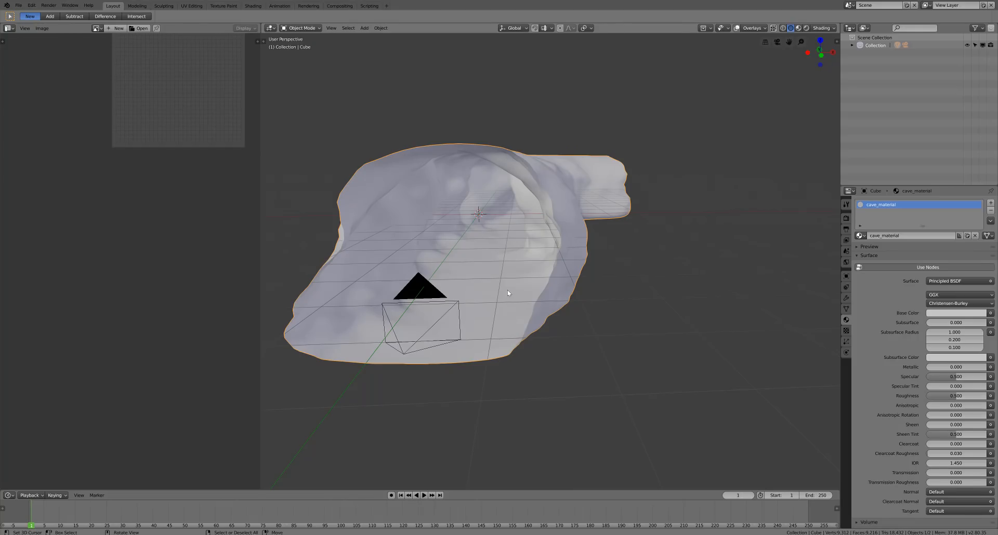
pyautogui.click(18, 5)
pyautogui.click(34, 65)
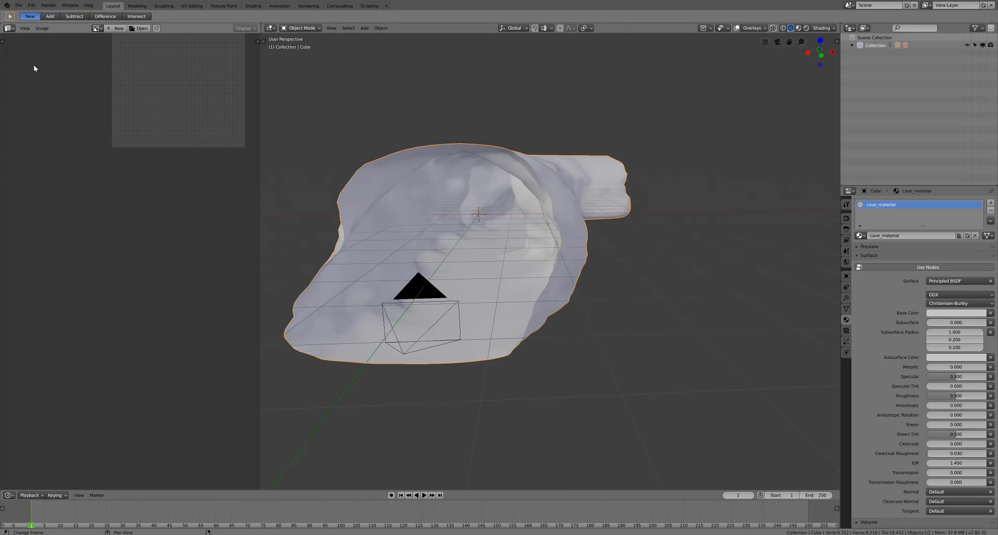
# Change the UV Editor to a Shader Editor for cave_material, with its sidebar hidden and the area slightly widened
pyautogui.click(9, 29)
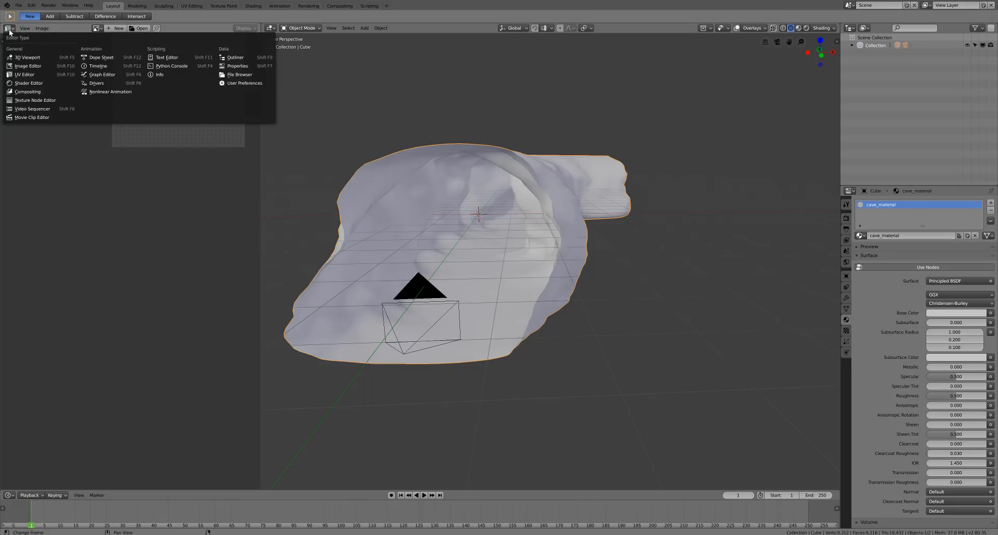
pyautogui.click(33, 85)
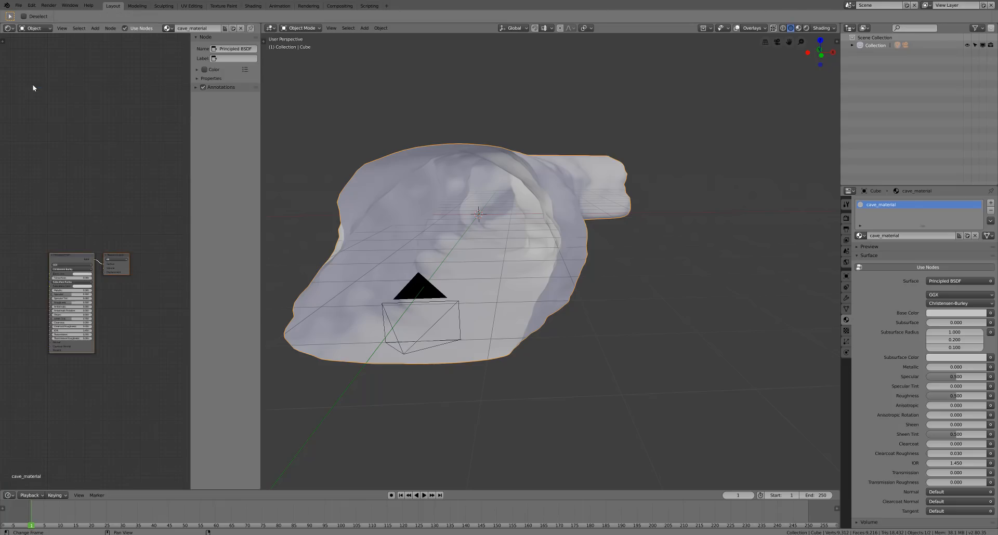
pyautogui.press('n')
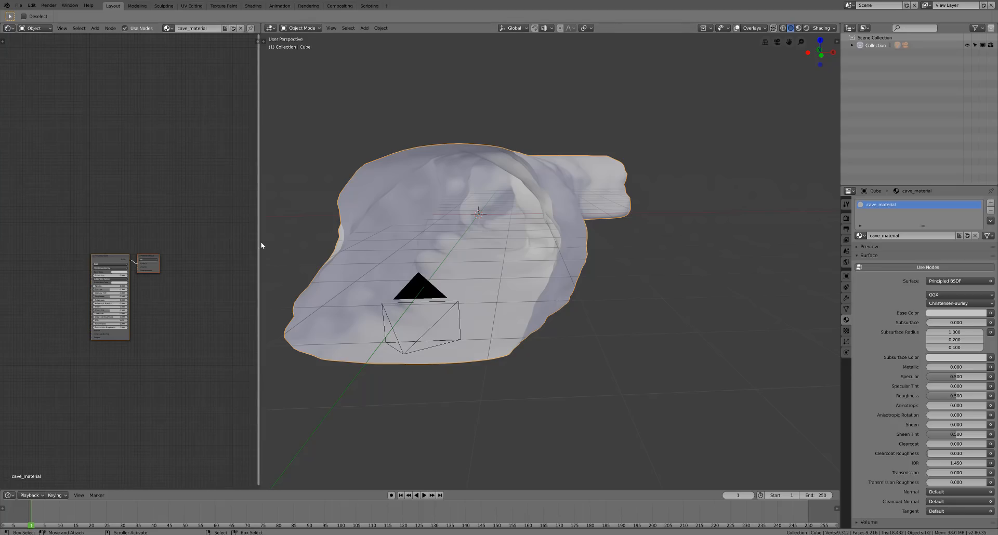
pyautogui.moveTo(258, 243); pyautogui.dragTo(299, 242)
pyautogui.moveTo(193, 284); pyautogui.dragTo(243, 248, button='middle')
pyautogui.scroll(4, 221, 253)
pyautogui.moveTo(177, 210)
pyautogui.mouseDown()
pyautogui.moveTo(162, 214)
pyautogui.moveTo(176, 215)
pyautogui.mouseUp()
pyautogui.scroll(2, 160, 269)
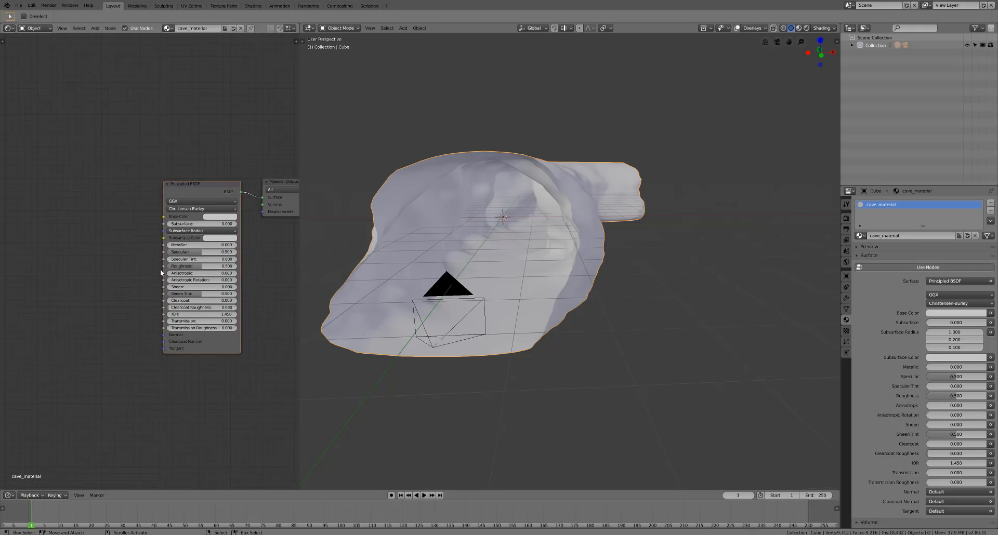
# Add an Image Texture node beside the Principled BSDF and load medieval_wall_01_diff_4k.png from the medieval_wall_01 folder
pyautogui.scroll(-1, 161, 270)
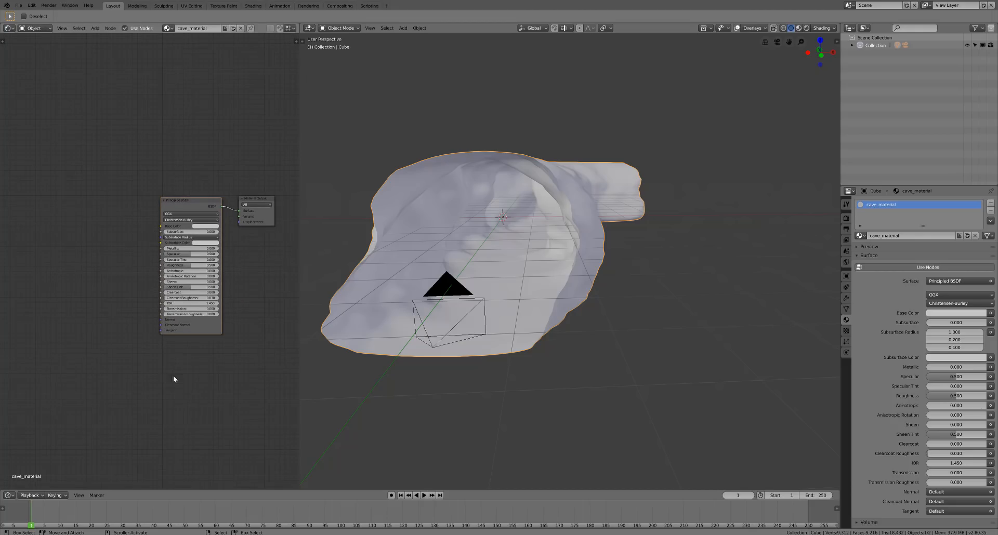
pyautogui.moveTo(153, 350); pyautogui.dragTo(193, 360, button='middle')
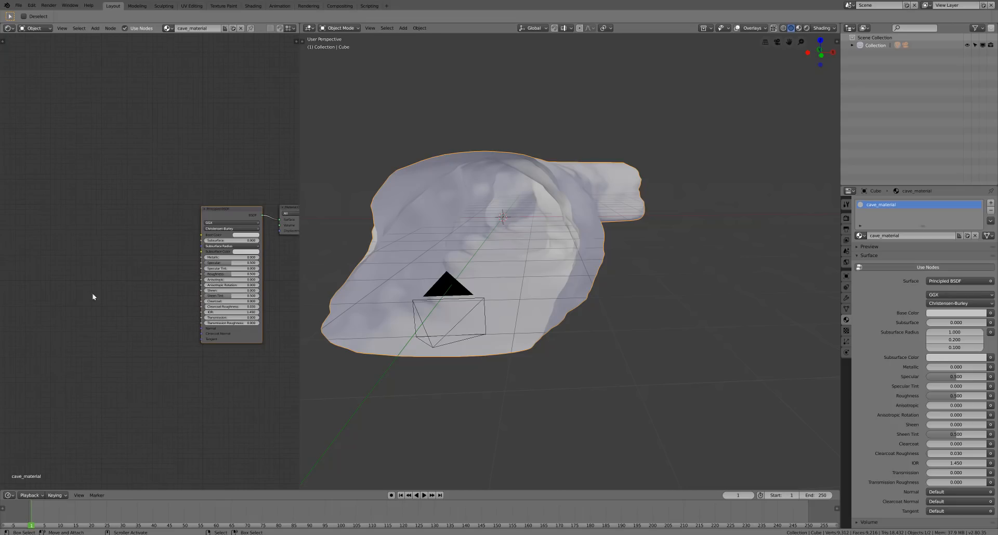
pyautogui.click(95, 28)
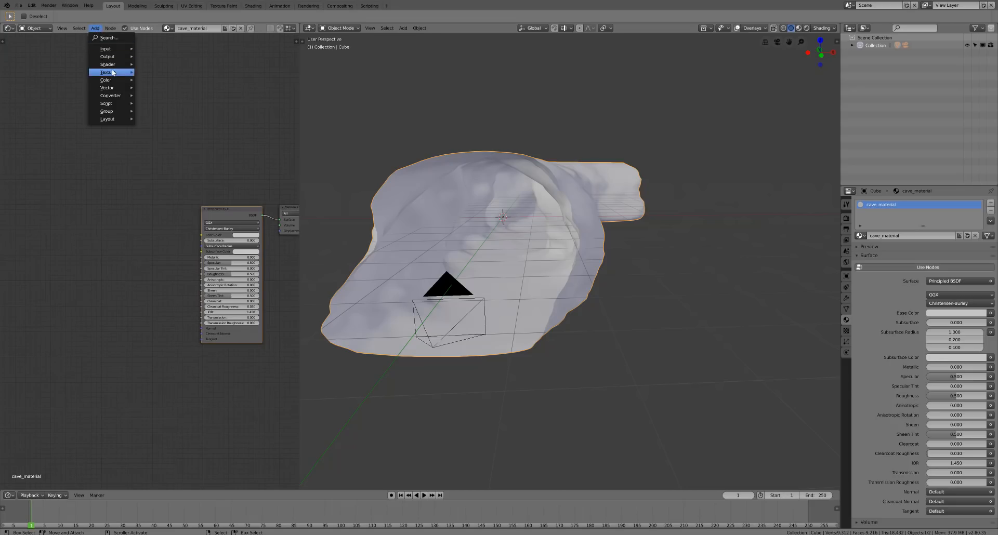
pyautogui.moveTo(142, 76)
pyautogui.click(165, 116)
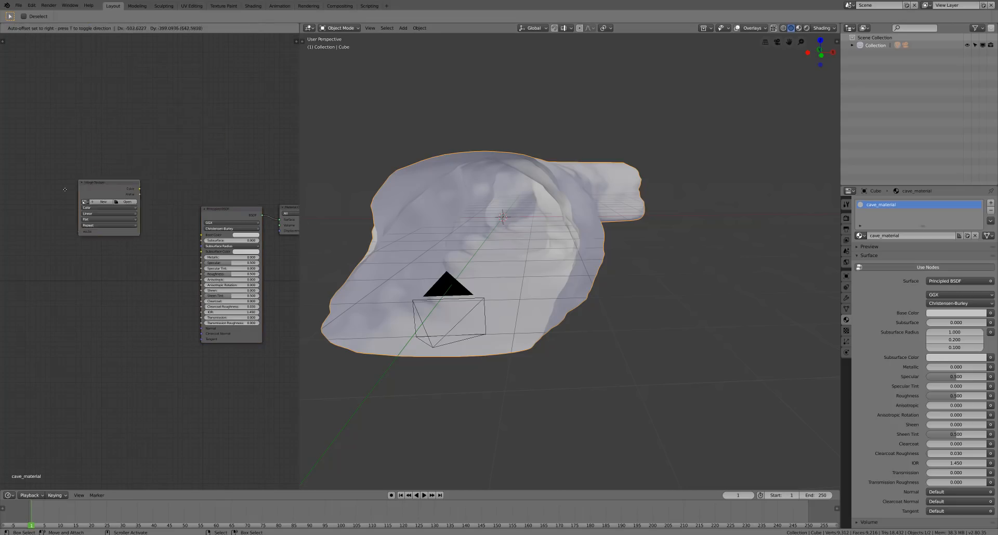
pyautogui.click(112, 214)
pyautogui.click(114, 213)
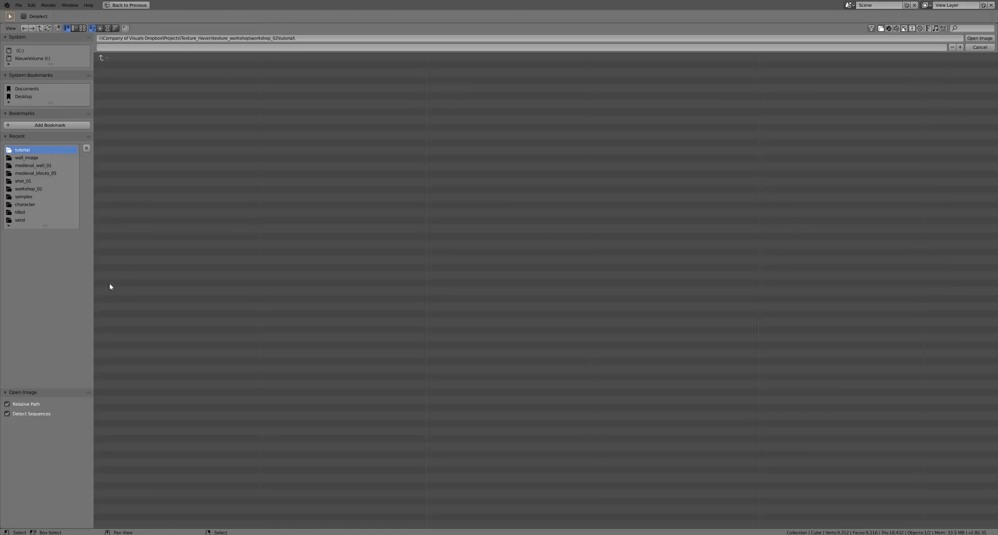
pyautogui.click(45, 167)
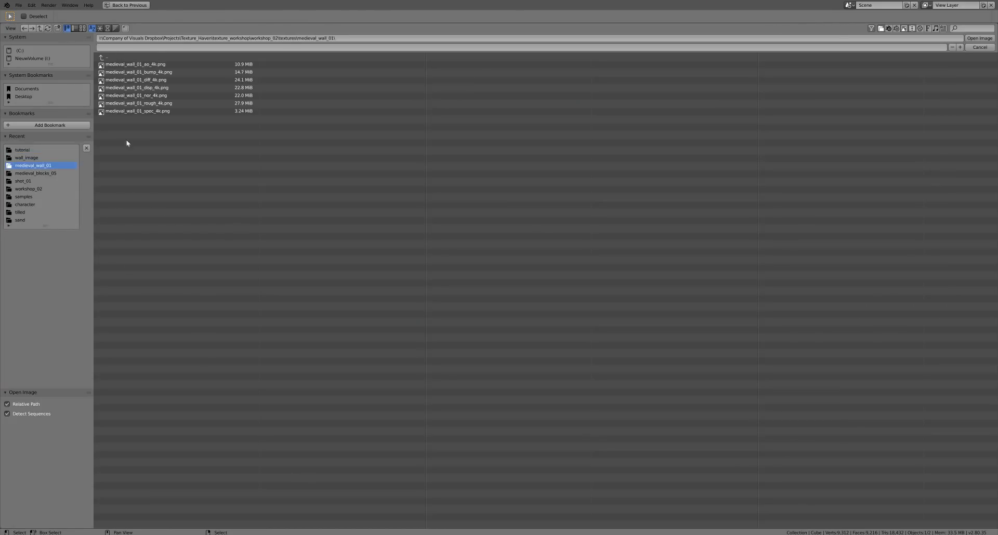
pyautogui.click(151, 80)
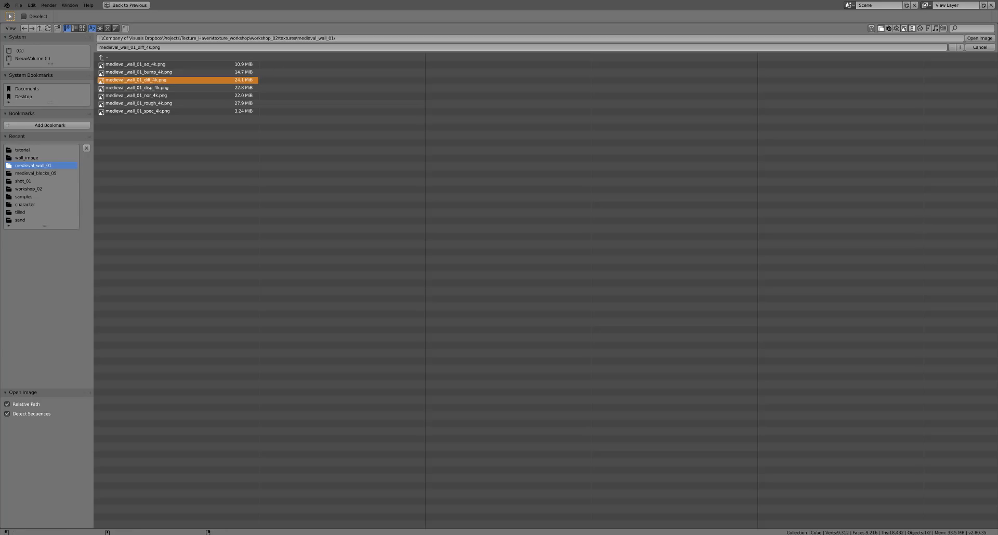
pyautogui.click(979, 38)
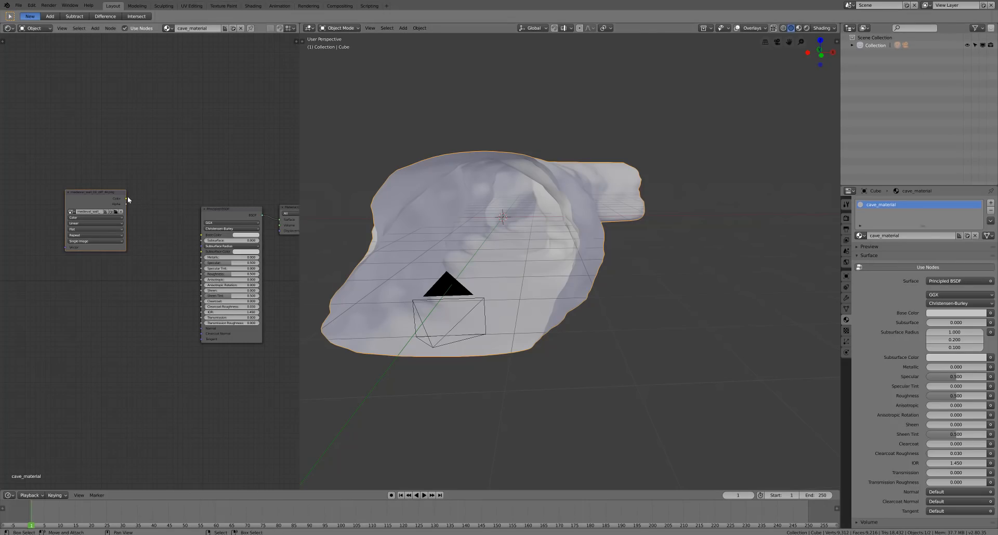
# Connect the diffuse texture's Color output to the Principled BSDF's Base Color and move the texture node higher in the node graph
pyautogui.moveTo(127, 199); pyautogui.dragTo(166, 125)
pyautogui.moveTo(168, 141); pyautogui.dragTo(204, 242)
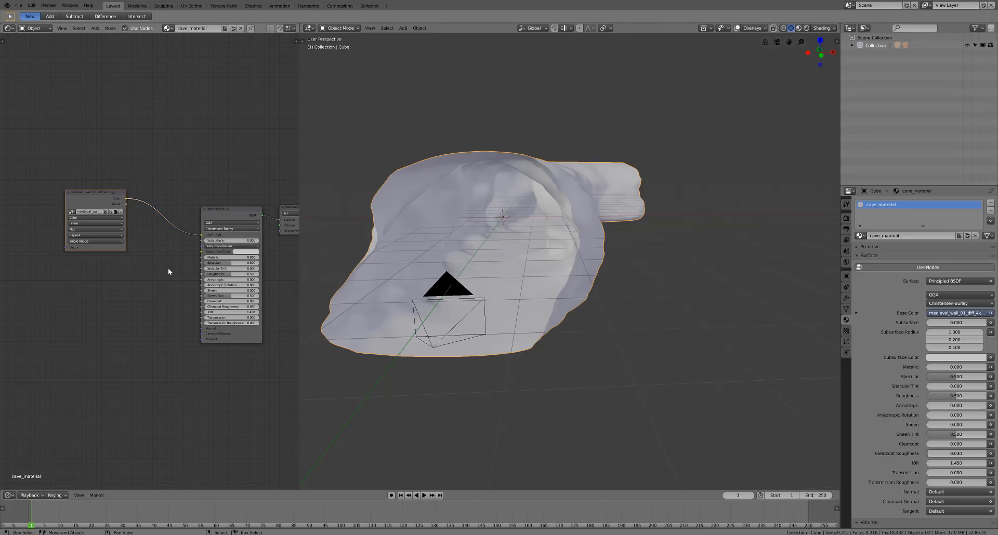
pyautogui.moveTo(94, 199); pyautogui.dragTo(79, 149)
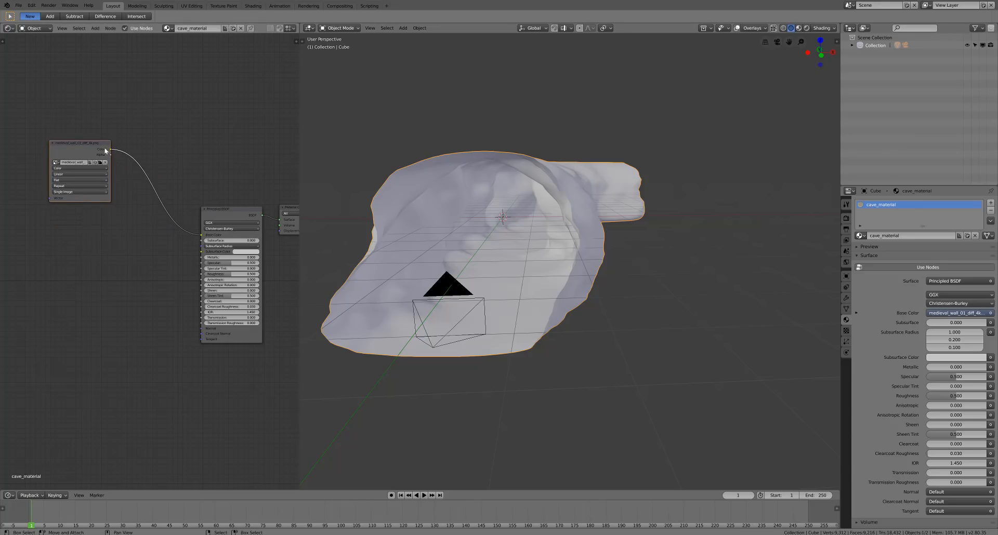
# Duplicate the diffuse texture node below the original and load medieval_wall_01_spec_4k.png into the copy
pyautogui.hotkey('shift', 'd')
pyautogui.click(102, 230)
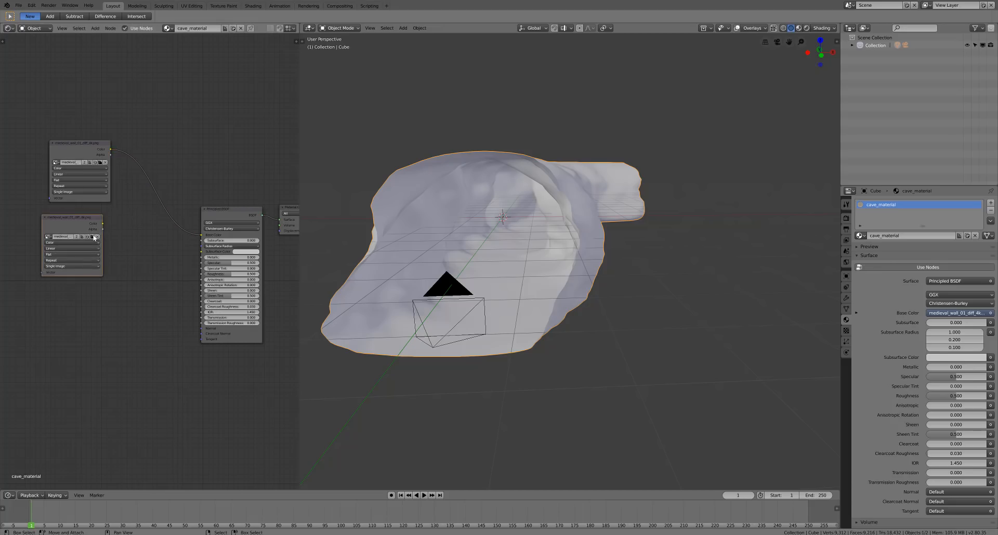
pyautogui.click(94, 237)
pyautogui.click(151, 111)
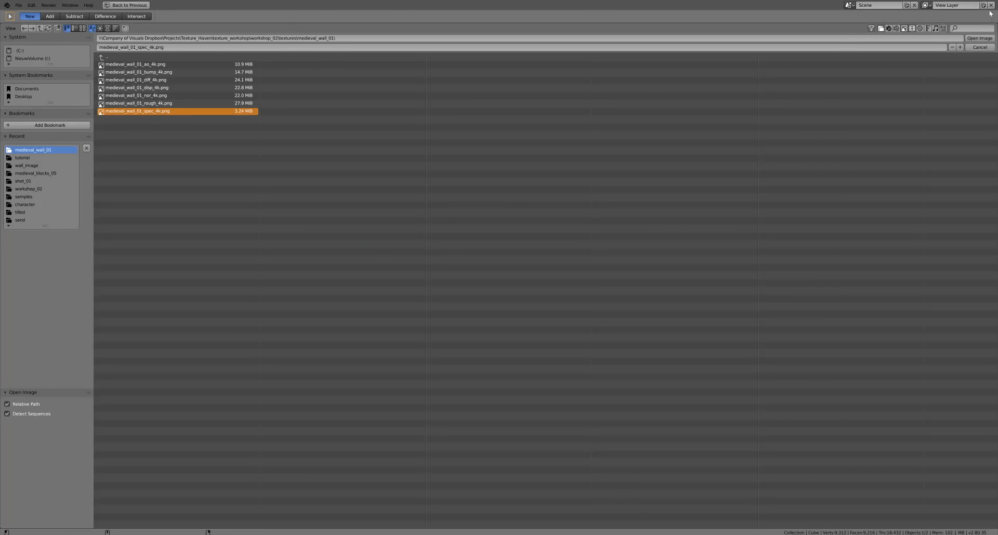
pyautogui.click(980, 38)
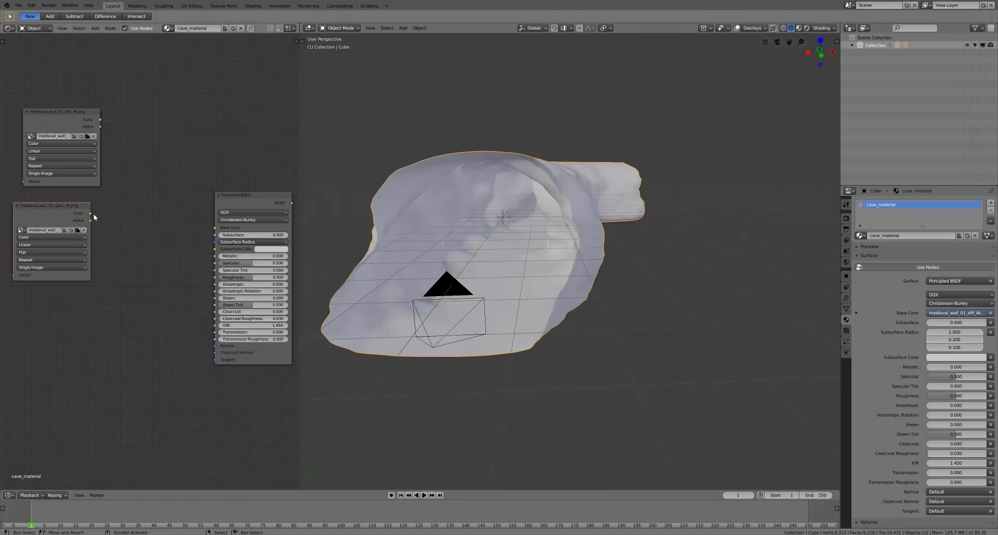
pyautogui.moveTo(91, 217); pyautogui.dragTo(201, 262)
# Save the file and switch the 3D viewport to Rendered shading
pyautogui.click(19, 6)
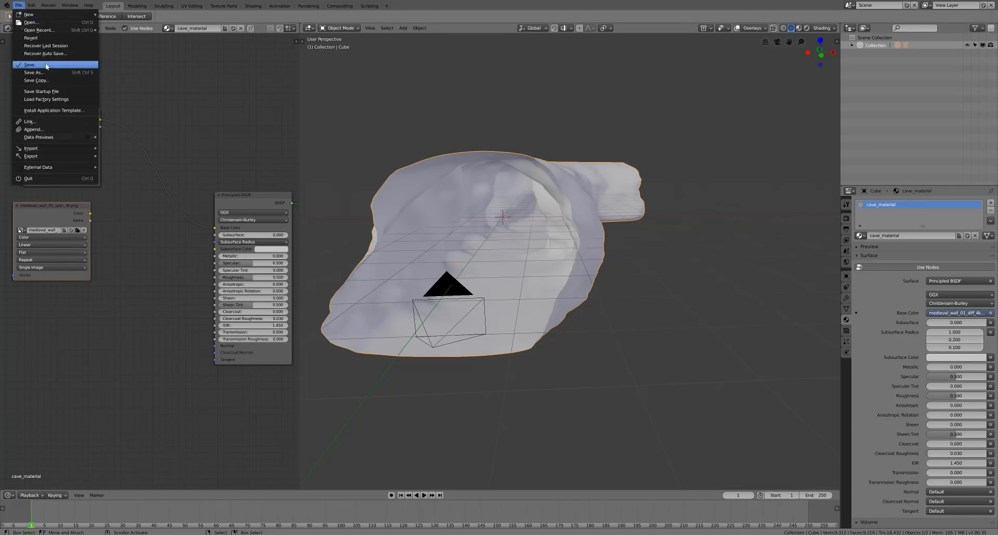
pyautogui.click(45, 64)
pyautogui.moveTo(379, 229); pyautogui.dragTo(404, 228, button='middle')
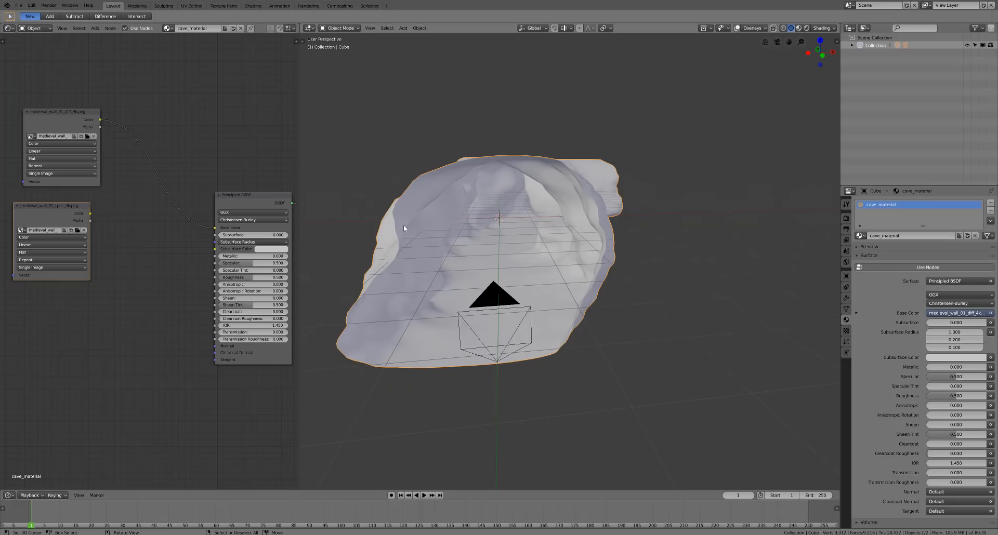
pyautogui.press('z')
pyautogui.click(419, 192)
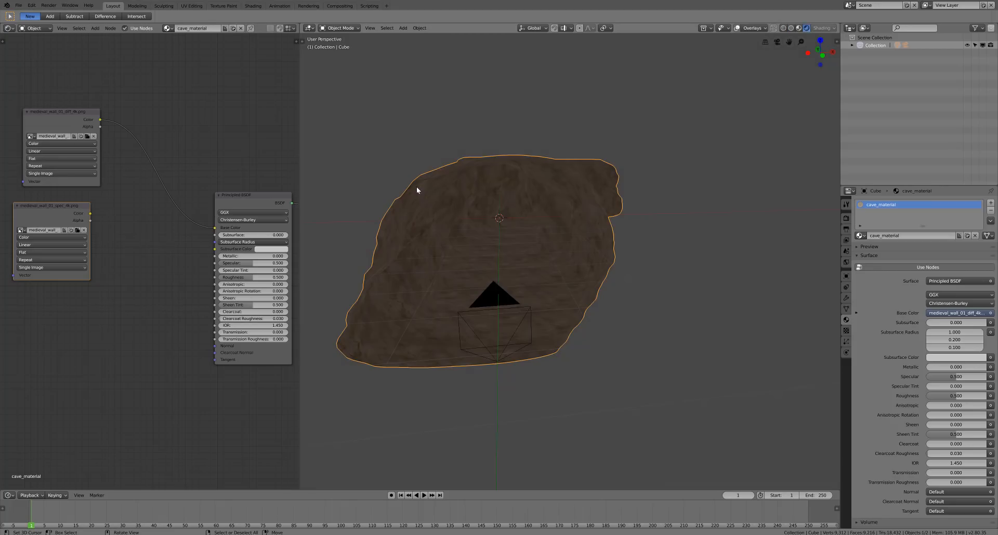
# Add a point light inside the tunnel, set its energy to about 1.85, and inspect the lit interior up close
pyautogui.click(404, 29)
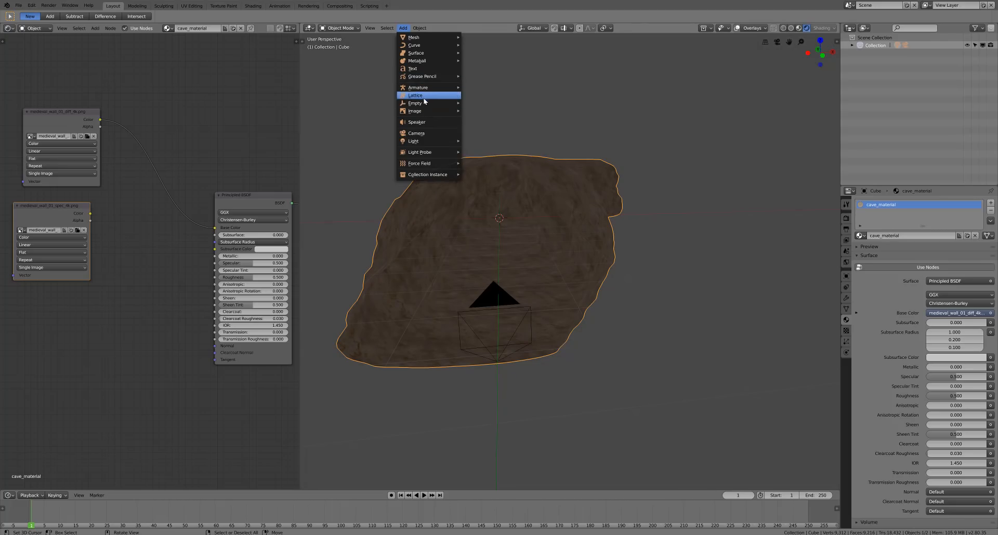
pyautogui.moveTo(416, 141)
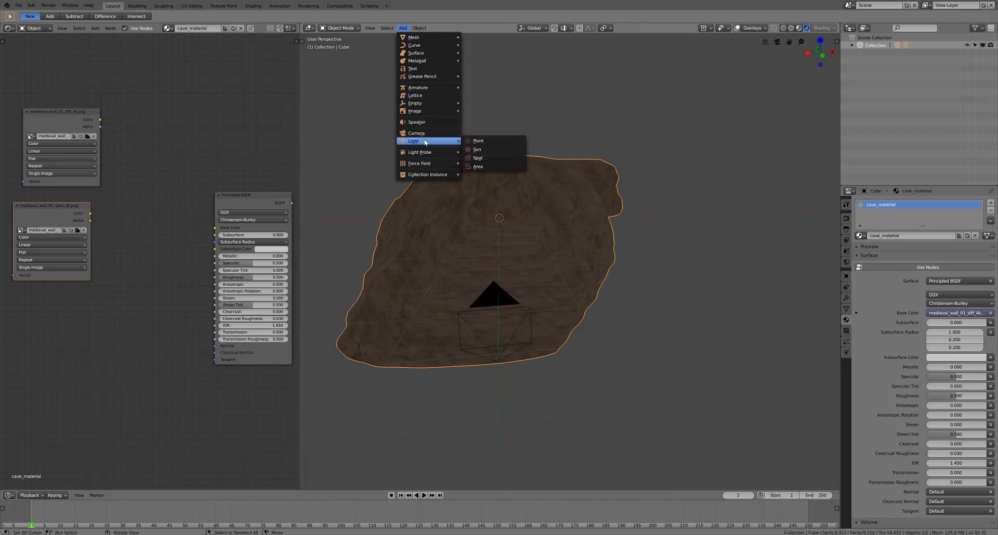
pyautogui.click(483, 141)
pyautogui.moveTo(953, 253); pyautogui.dragTo(905, 253)
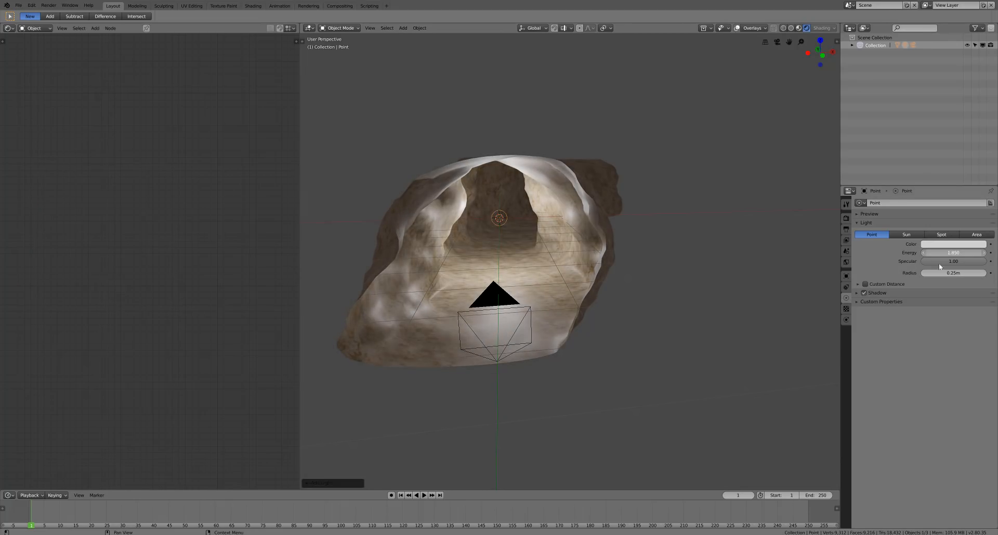
pyautogui.moveTo(728, 260); pyautogui.dragTo(622, 231, button='middle')
pyautogui.scroll(6, 622, 232)
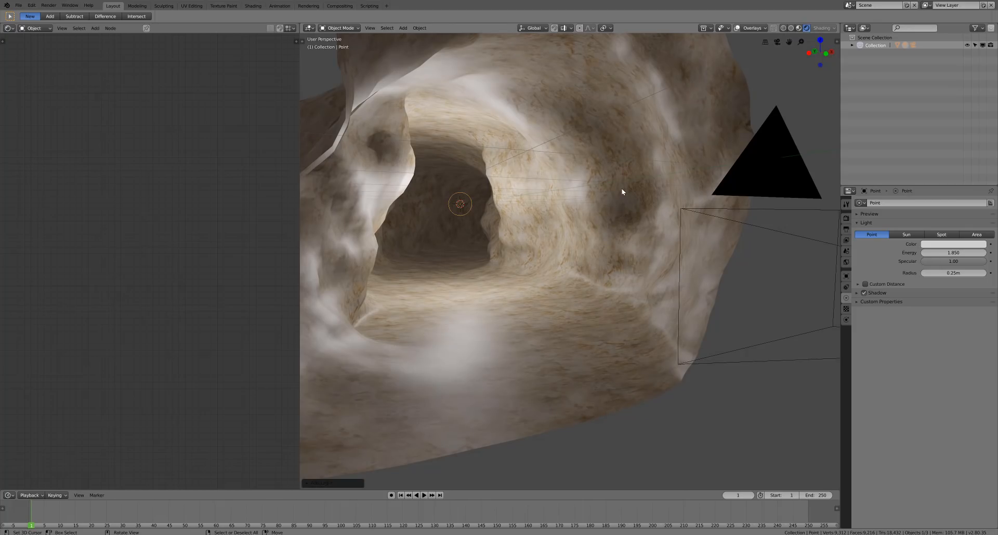
# Select the tunnel mesh and enter Edit Mode
pyautogui.click(613, 178)
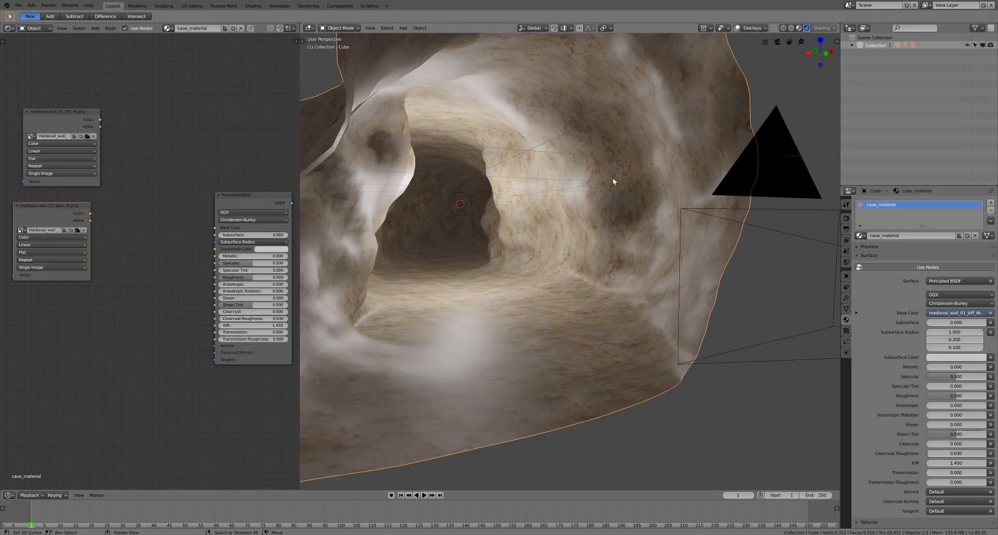
pyautogui.press('Tab')
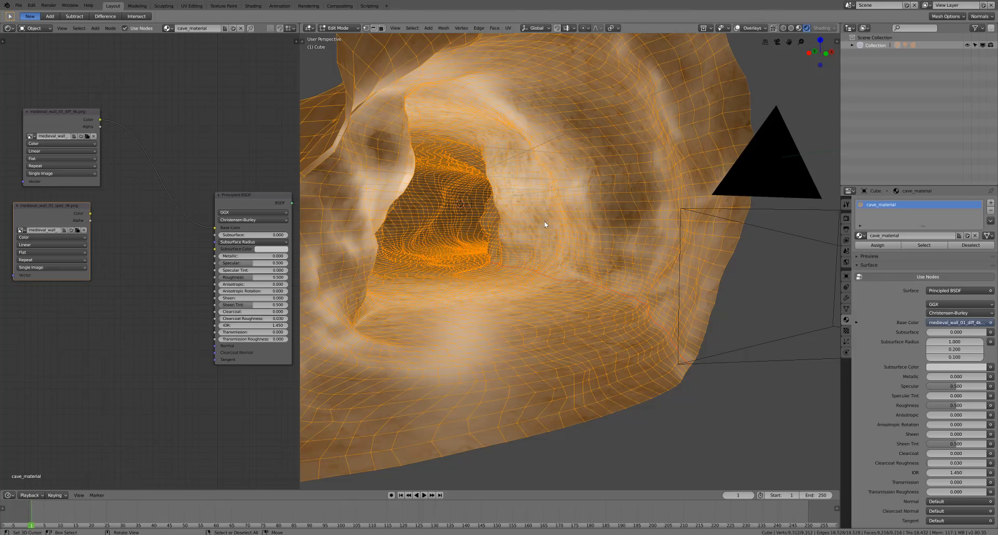
pyautogui.click(8, 496)
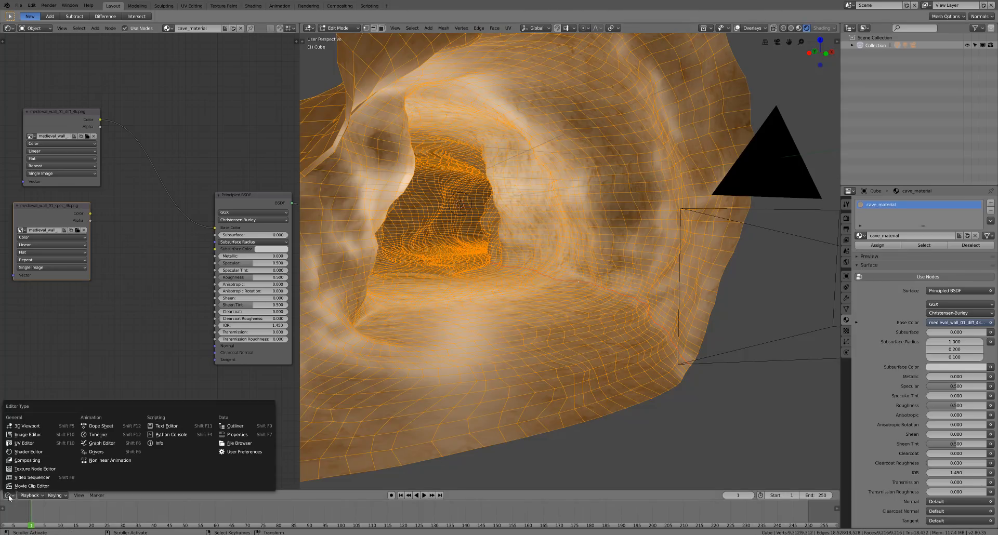
pyautogui.click(31, 445)
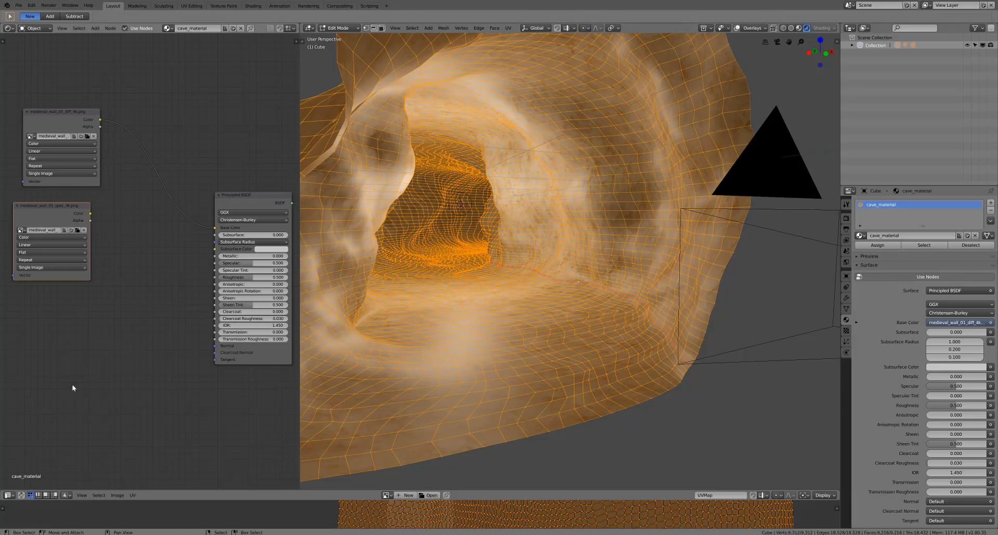
pyautogui.click(10, 495)
pyautogui.click(101, 448)
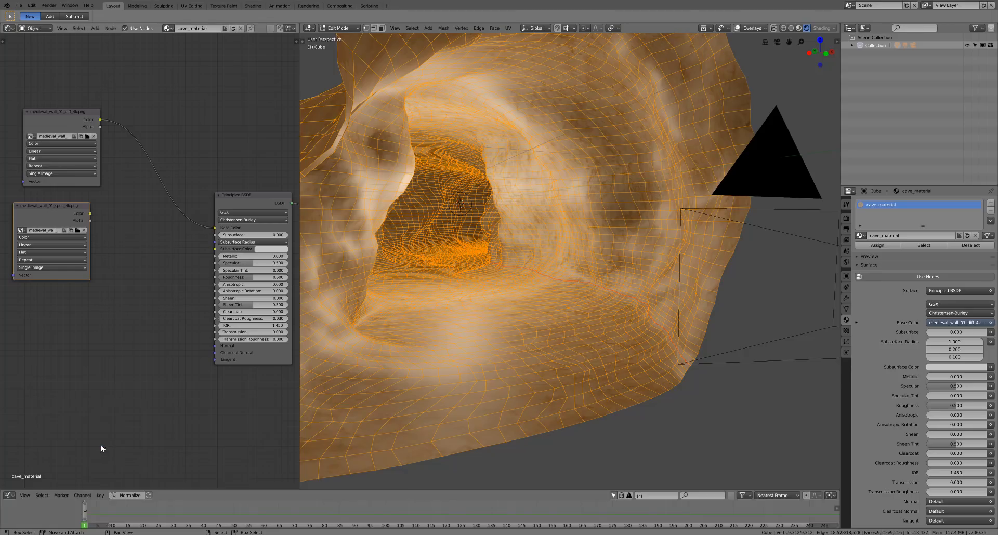
# Change the Shader Editor area to a UV Editor and scale the tunnel's whole UV island down uniformly
pyautogui.click(12, 29)
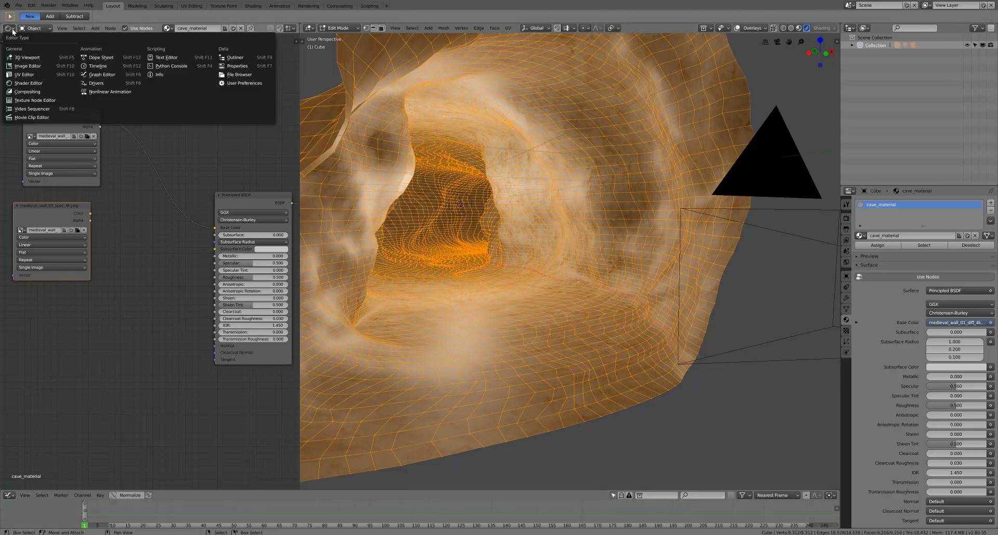
pyautogui.click(29, 74)
pyautogui.press('s')
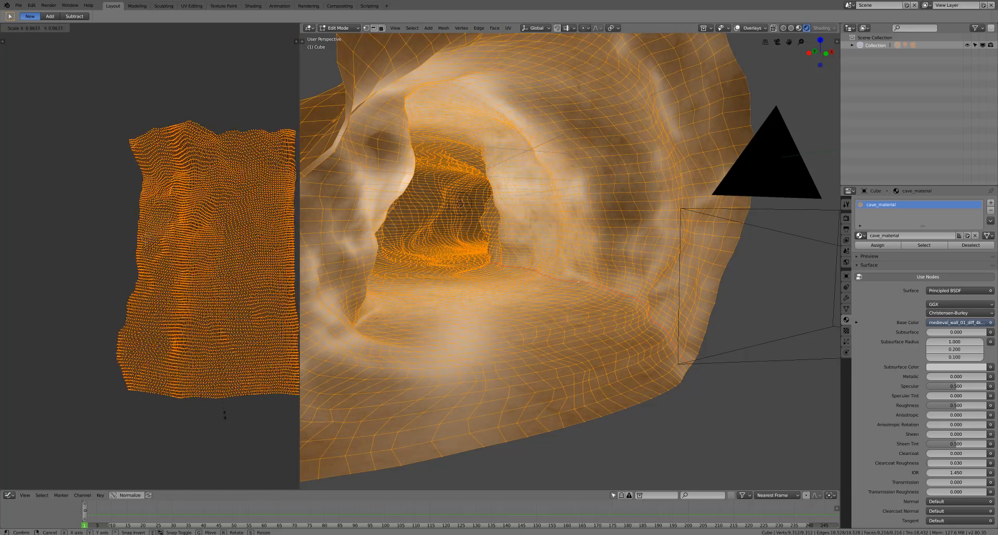
pyautogui.click(235, 367)
# Return the tunnel to Object Mode to check the texture scale, and change the UV Editor back to the Shader Editor
pyautogui.scroll(4, 722, 192)
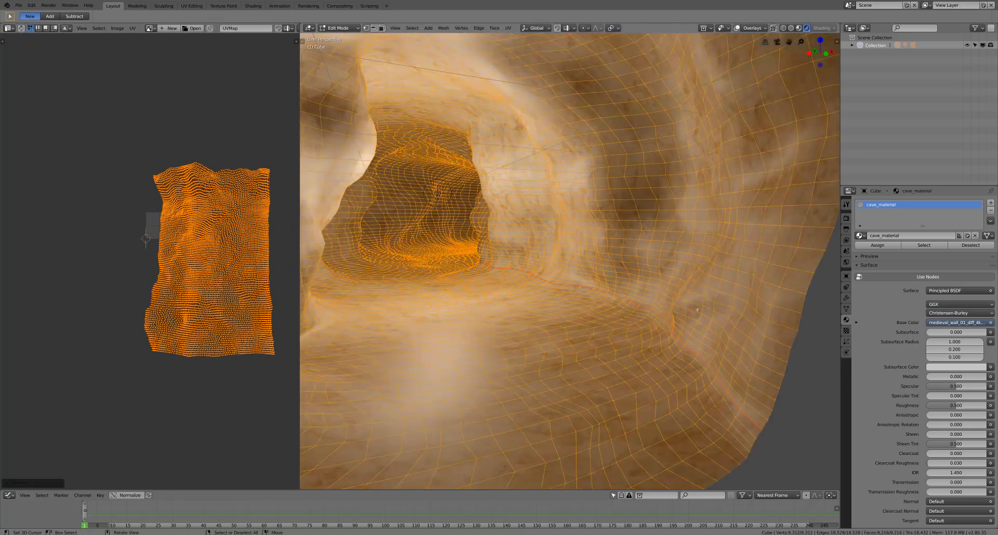
pyautogui.press('Tab')
pyautogui.scroll(-3, 676, 227)
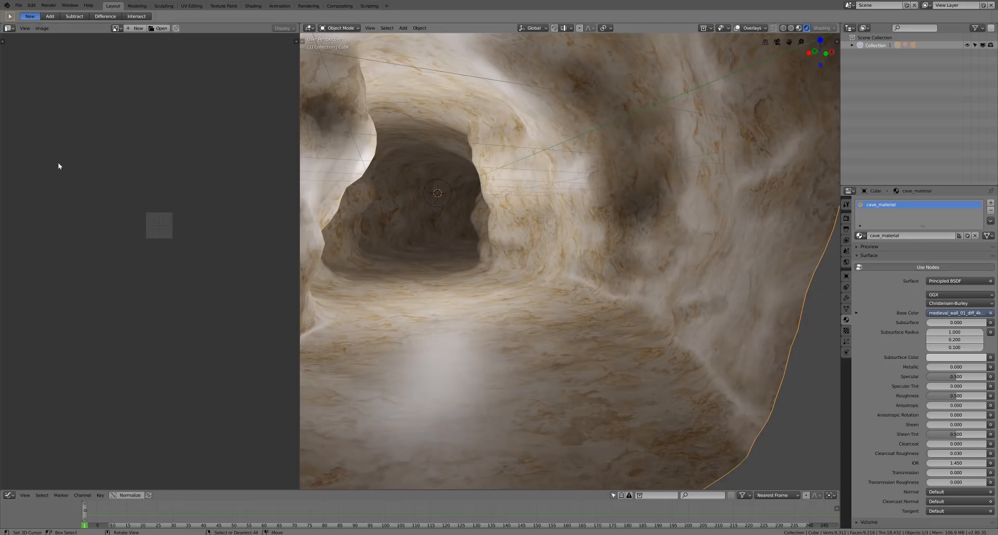
pyautogui.click(9, 28)
pyautogui.click(30, 85)
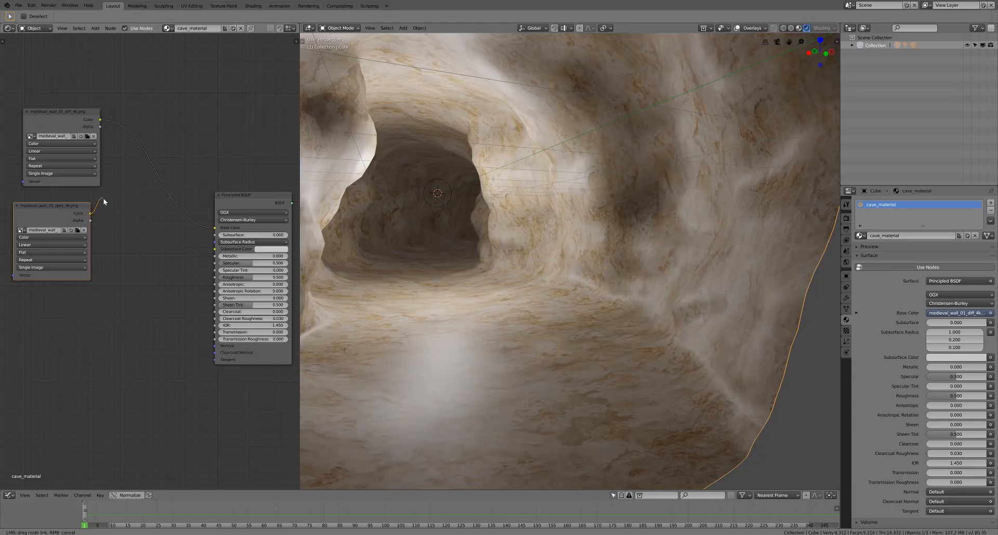
# Examine the medieval_wall_01 texture maps as thumbnails from the specular node's image browser, and close it without loading another image
pyautogui.click(78, 230)
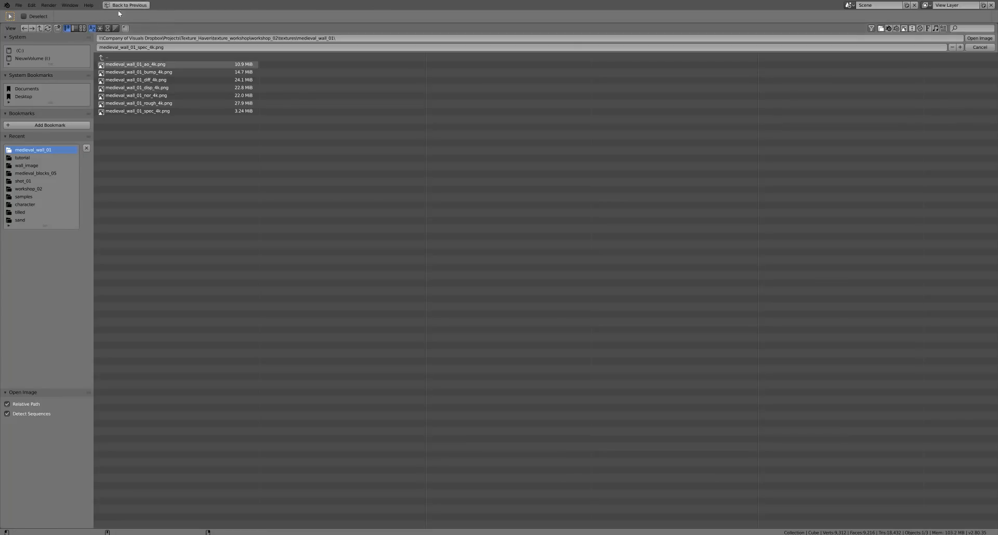
pyautogui.click(82, 29)
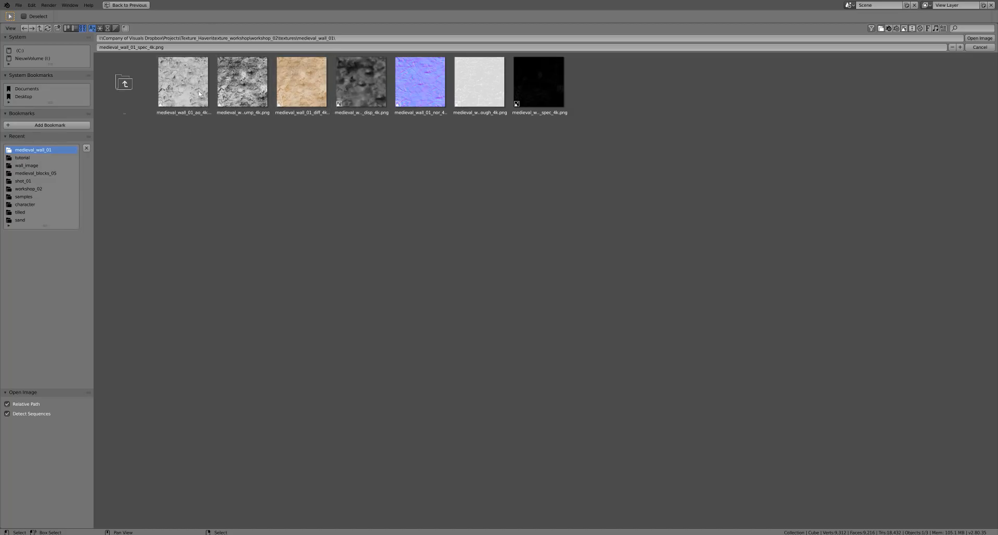
pyautogui.click(979, 48)
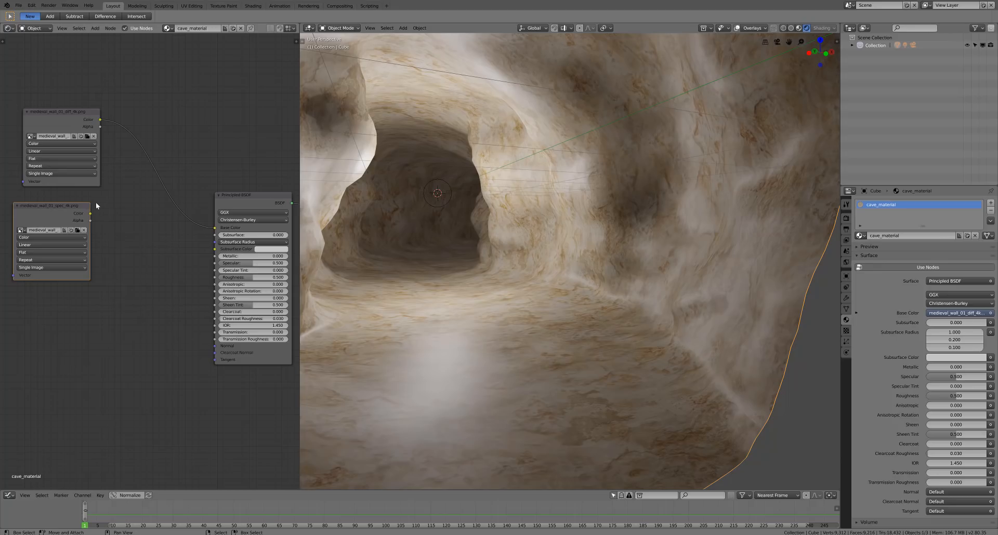
# Connect the specular texture's Color output to the Principled BSDF's Specular input
pyautogui.moveTo(90, 213); pyautogui.dragTo(31, 237)
pyautogui.moveTo(173, 243); pyautogui.dragTo(216, 266)
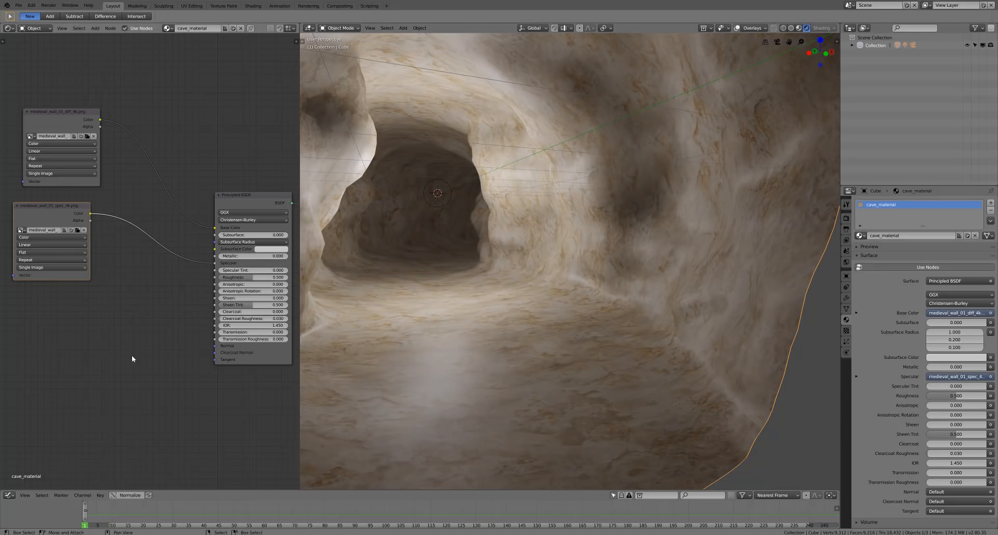
pyautogui.moveTo(132, 356); pyautogui.dragTo(173, 346, button='middle')
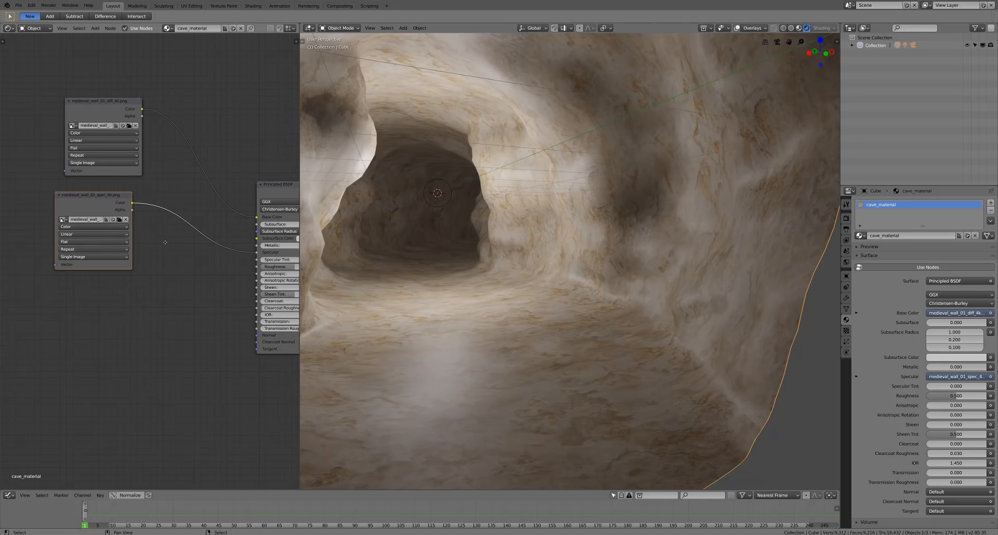
# Feed the Principled BSDF's Roughness input from a duplicate of the specular texture node loaded with medieval_wall_01_rough_4k.png
pyautogui.hotkey('shift', 'd')
pyautogui.click(123, 300)
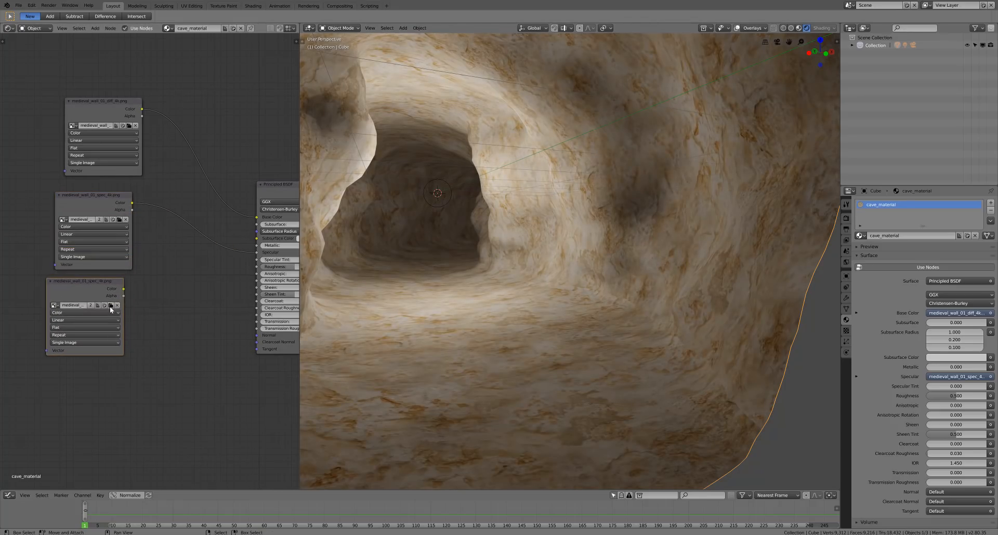
pyautogui.click(110, 305)
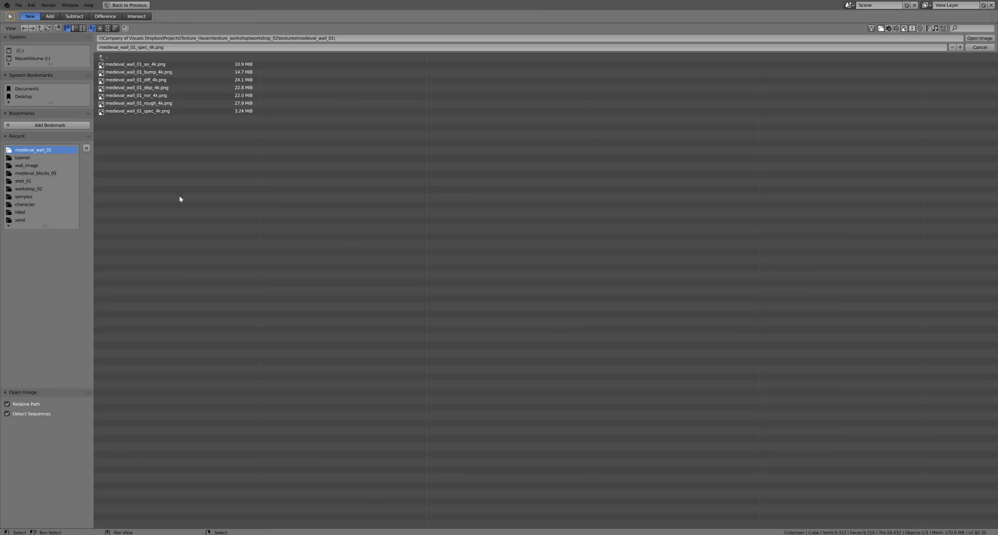
pyautogui.click(152, 103)
pyautogui.click(980, 38)
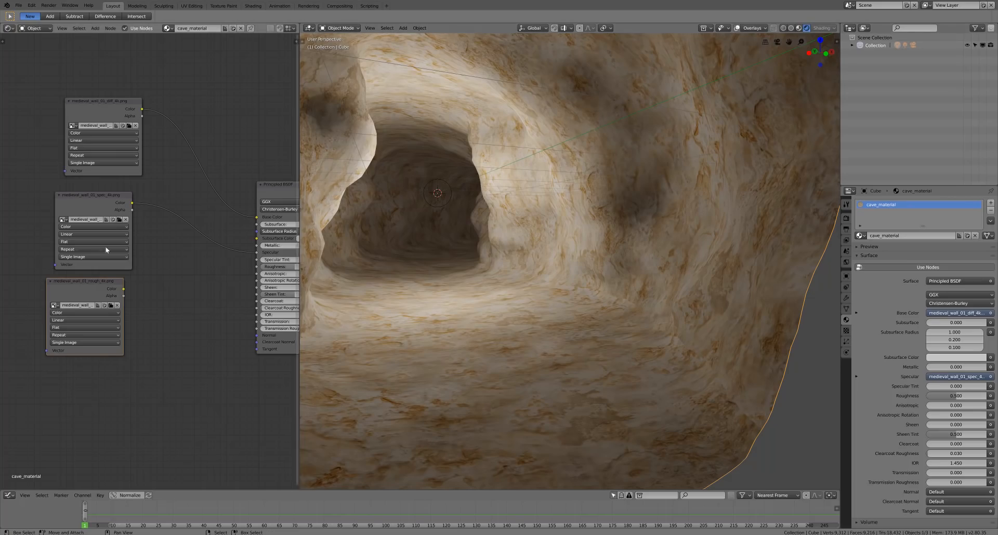
pyautogui.moveTo(123, 289); pyautogui.dragTo(258, 268)
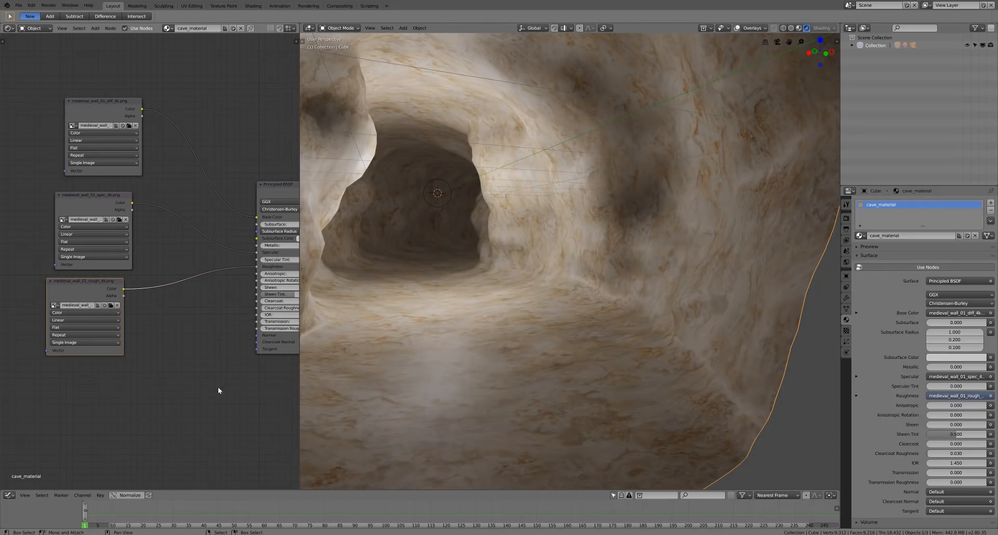
# Rearrange the diffuse, specular and roughness texture nodes into a tidy column, leaving free space below them
pyautogui.scroll(-3, 191, 367)
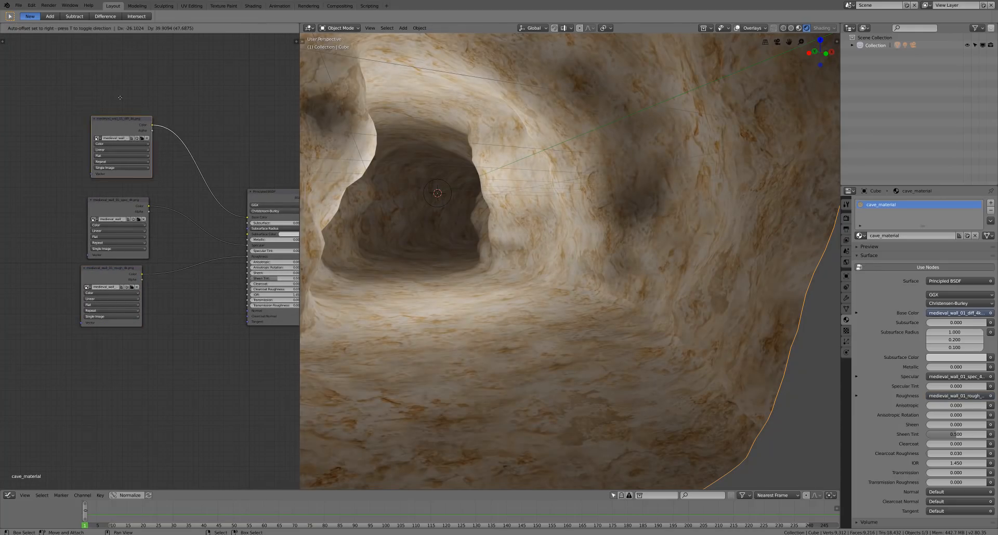
pyautogui.moveTo(136, 137); pyautogui.dragTo(122, 105)
pyautogui.moveTo(121, 206); pyautogui.dragTo(112, 170)
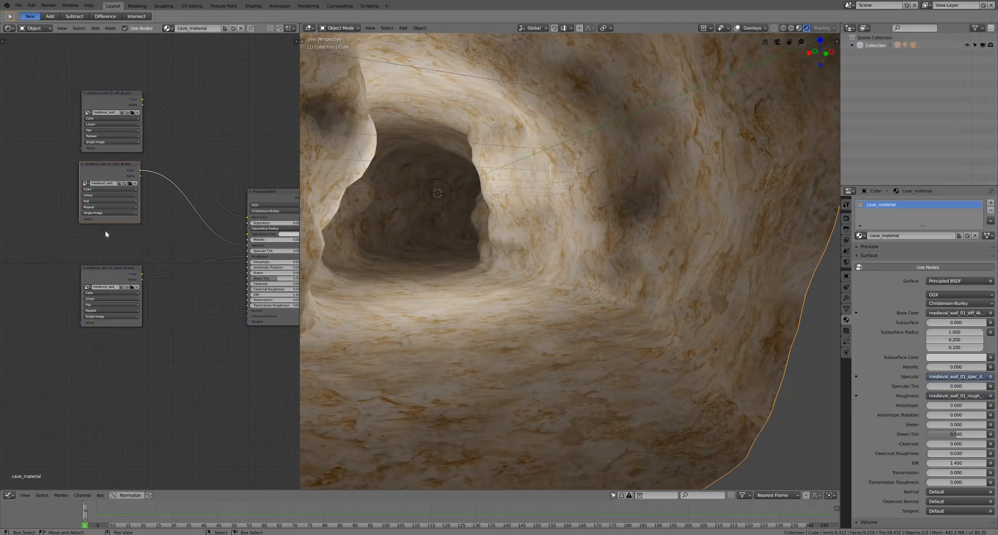
pyautogui.moveTo(113, 274); pyautogui.dragTo(109, 238)
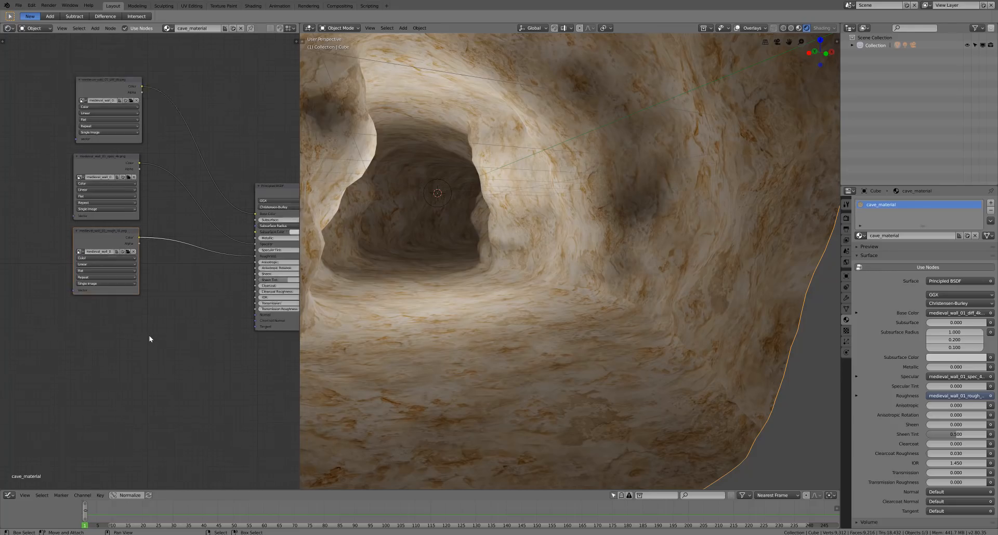
pyautogui.scroll(1, 148, 335)
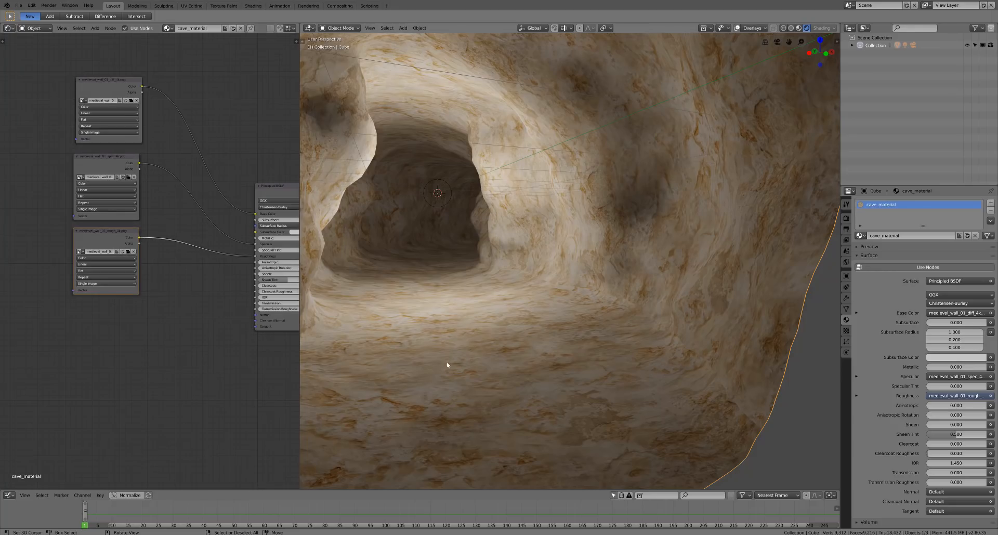
pyautogui.scroll(-2, 449, 360)
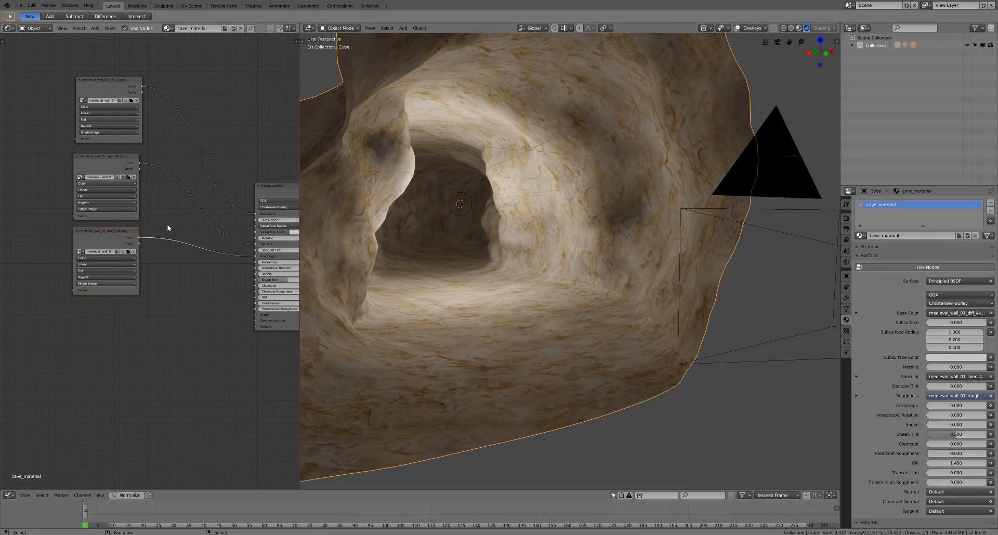
# Duplicate the roughness texture node into the free space below and add a Normal Map node beside the copy
pyautogui.hotkey('shift', 'd')
pyautogui.click(143, 322)
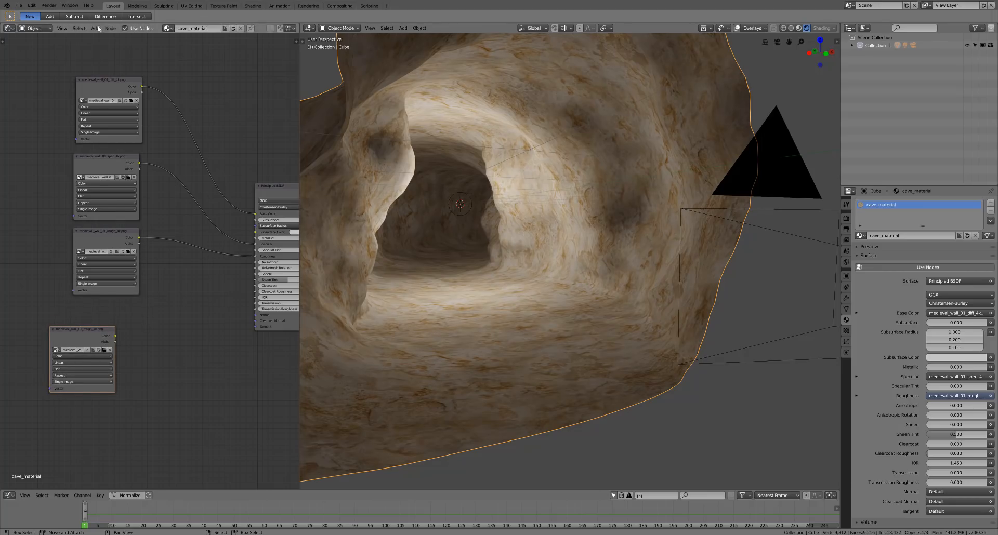
pyautogui.click(18, 5)
pyautogui.click(46, 67)
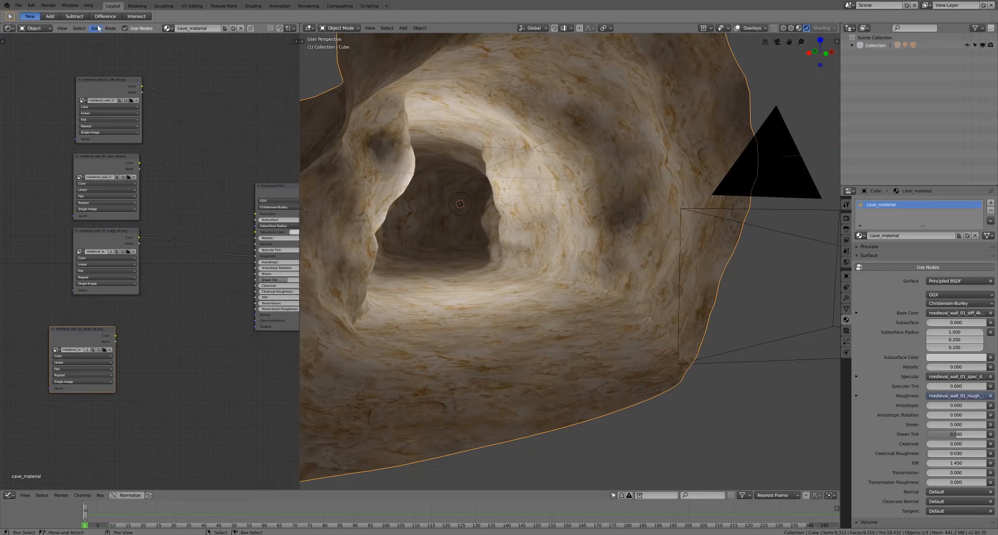
pyautogui.click(95, 28)
pyautogui.moveTo(117, 81)
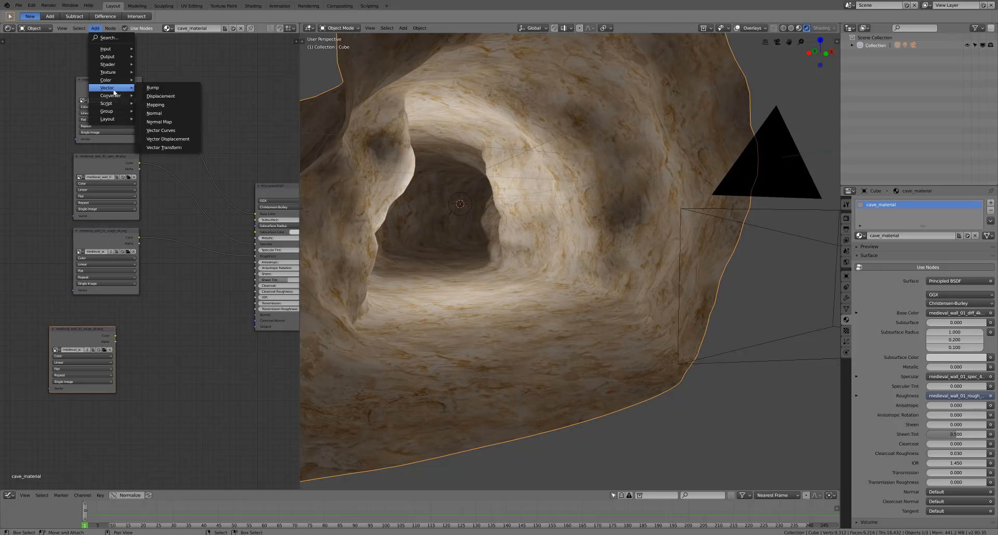
pyautogui.click(159, 122)
pyautogui.click(166, 315)
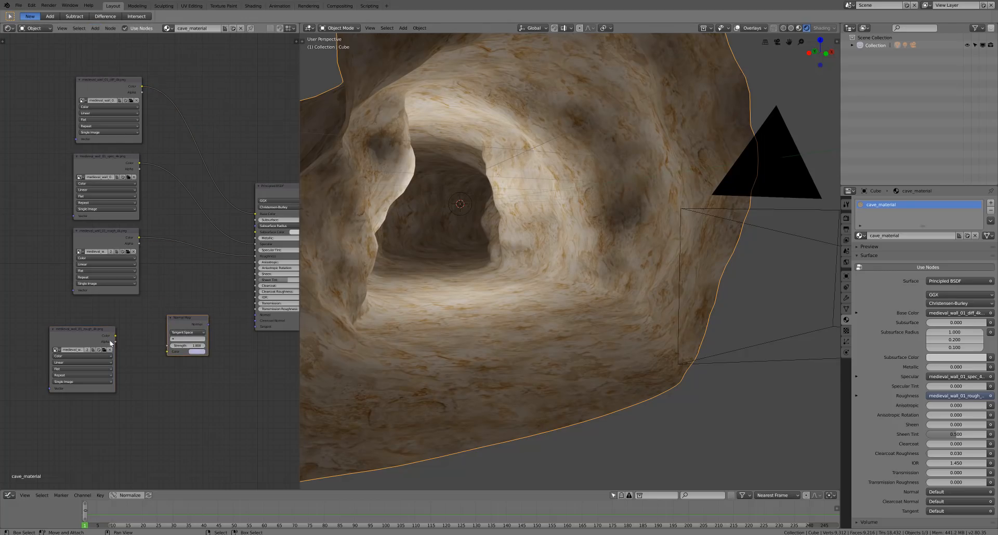
# Wire the duplicated texture, set to Non-Color Data, through the Normal Map node's Color input into the Principled BSDF's Normal input
pyautogui.moveTo(115, 335); pyautogui.dragTo(167, 352)
pyautogui.click(87, 356)
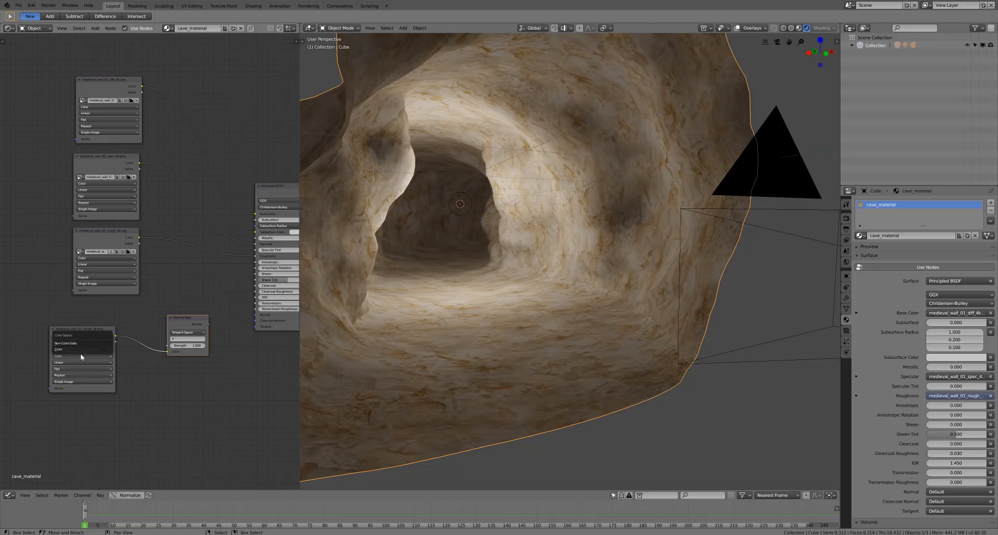
pyautogui.click(70, 344)
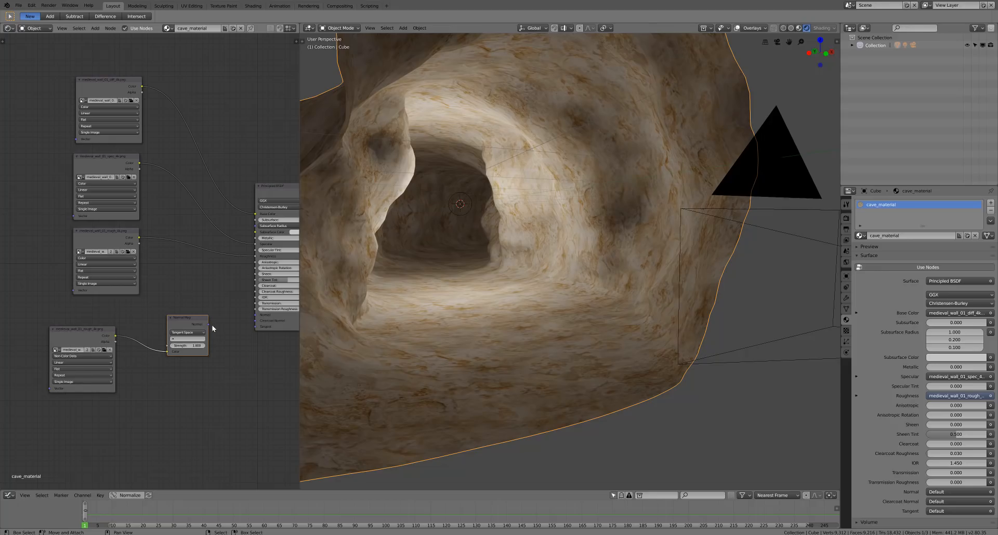
pyautogui.moveTo(208, 325); pyautogui.dragTo(216, 315)
pyautogui.moveTo(227, 269); pyautogui.dragTo(255, 316)
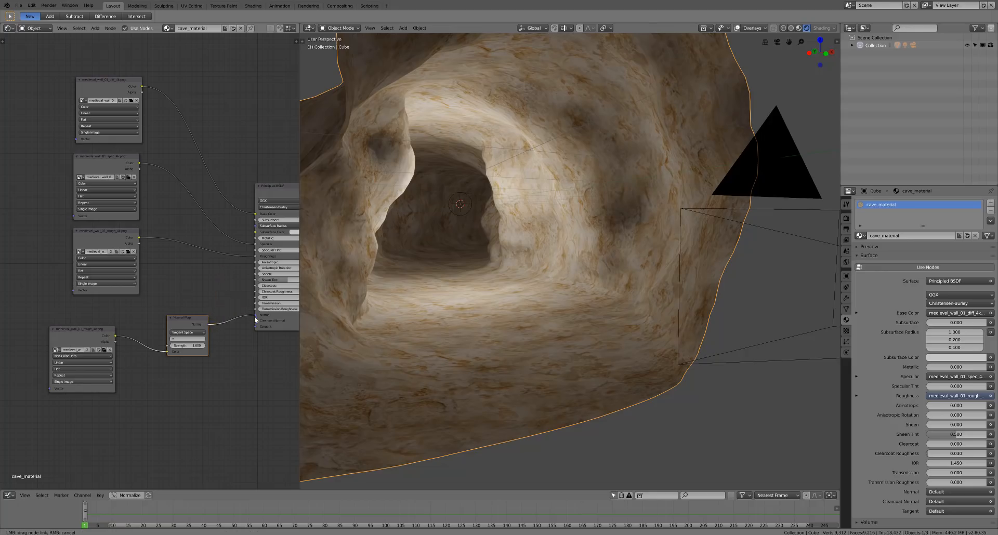
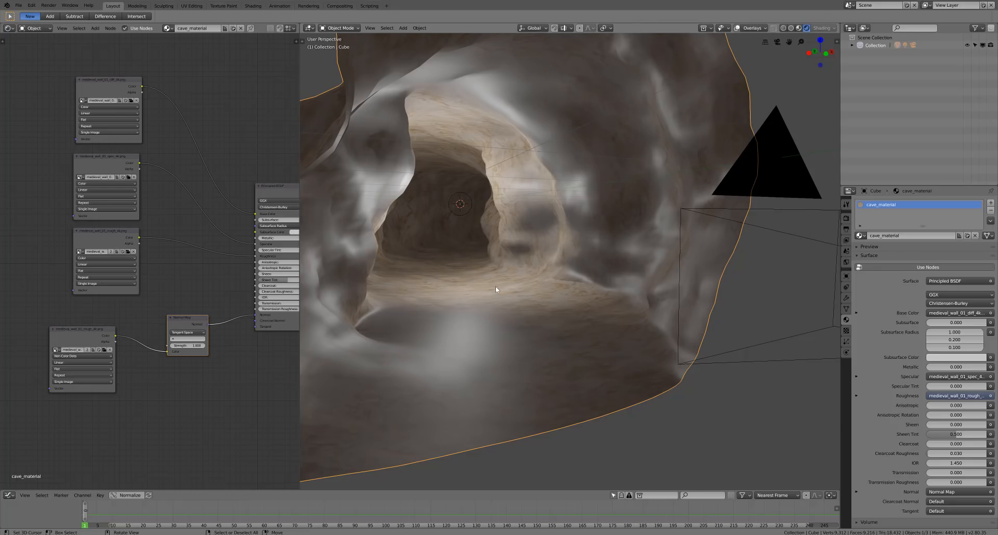
# Load medieval_wall_01_nor_4k.png into the texture node feeding the Normal Map node
pyautogui.scroll(2, 138, 354)
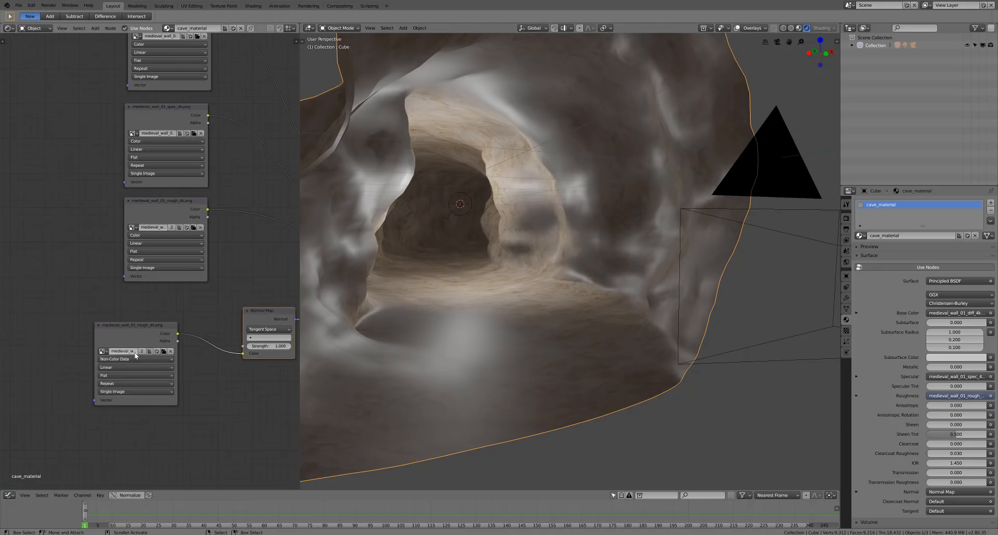
pyautogui.click(164, 354)
pyautogui.click(172, 95)
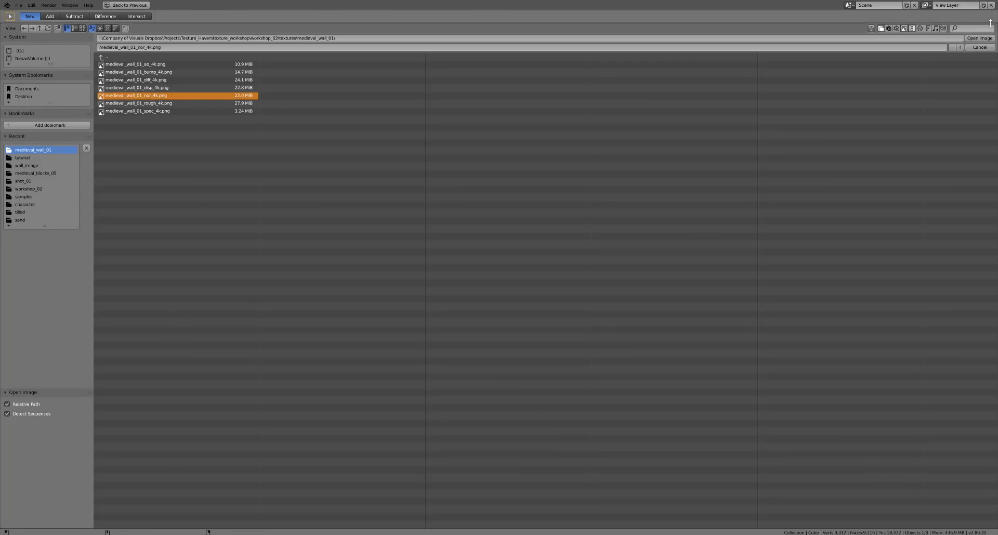
pyautogui.click(979, 38)
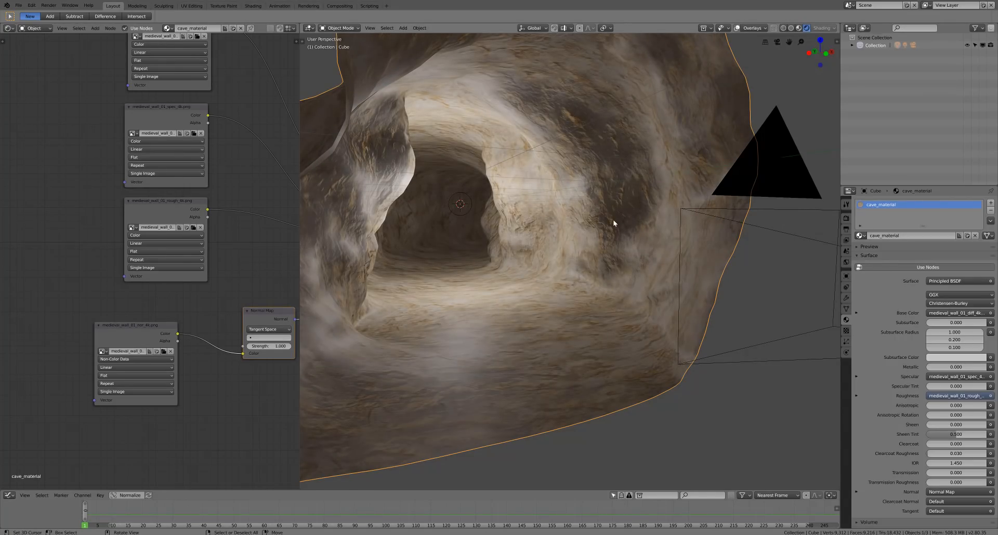
# Examine the normal-mapped tunnel surface and its UV layout in a UV Editor, returning to Object Mode and the Shader Editor
pyautogui.moveTo(613, 220); pyautogui.dragTo(619, 219, button='middle')
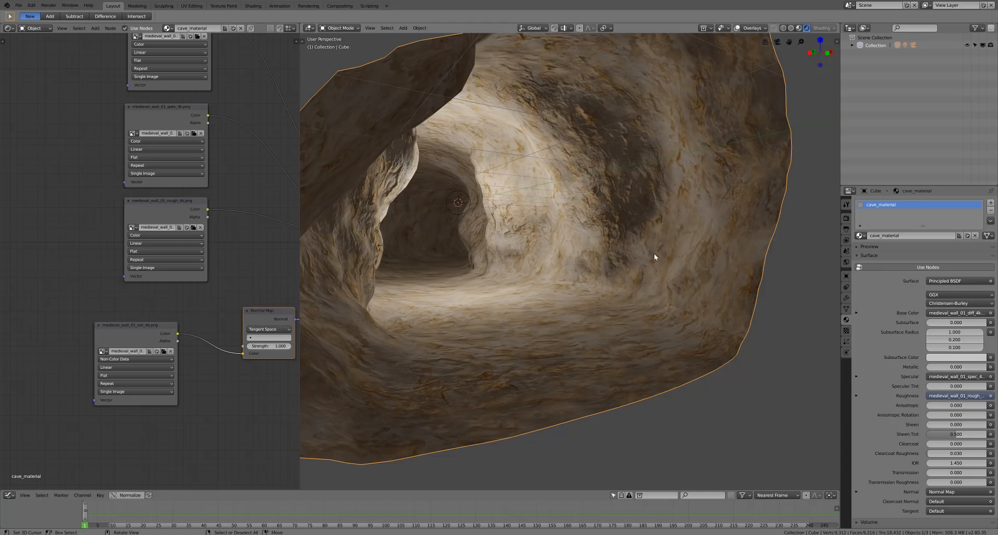
pyautogui.press('Tab')
pyautogui.click(9, 495)
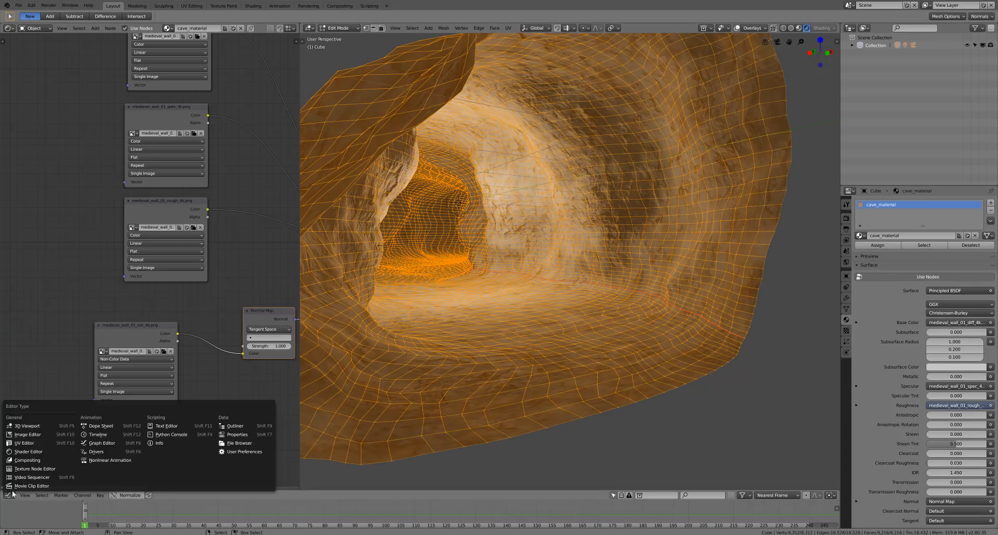
pyautogui.click(30, 443)
pyautogui.click(10, 495)
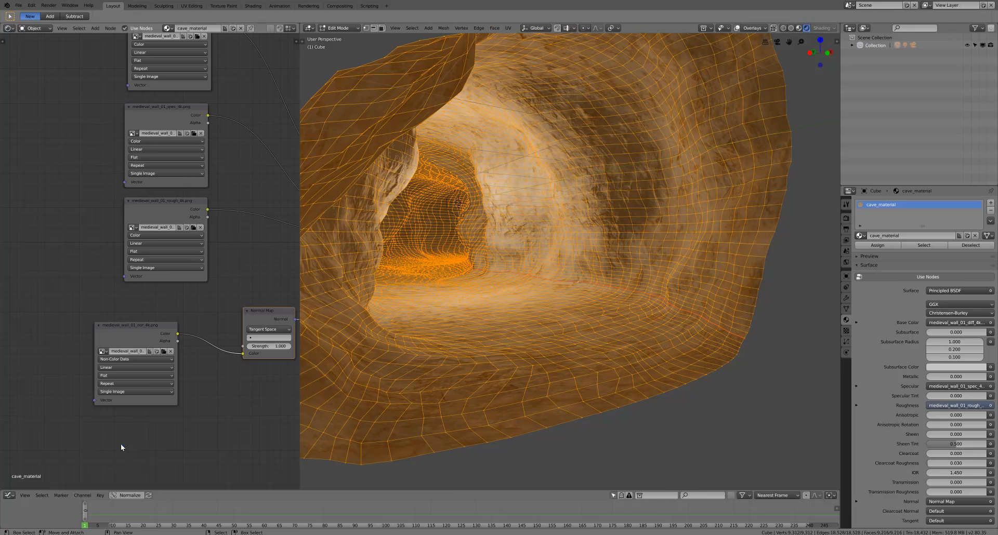
pyautogui.click(120, 443)
pyautogui.click(9, 28)
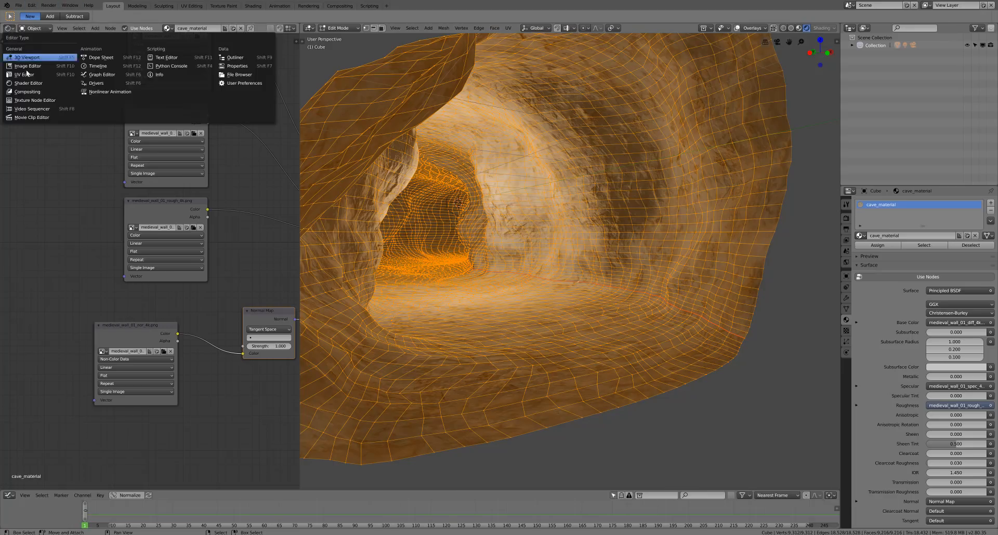
pyautogui.click(26, 76)
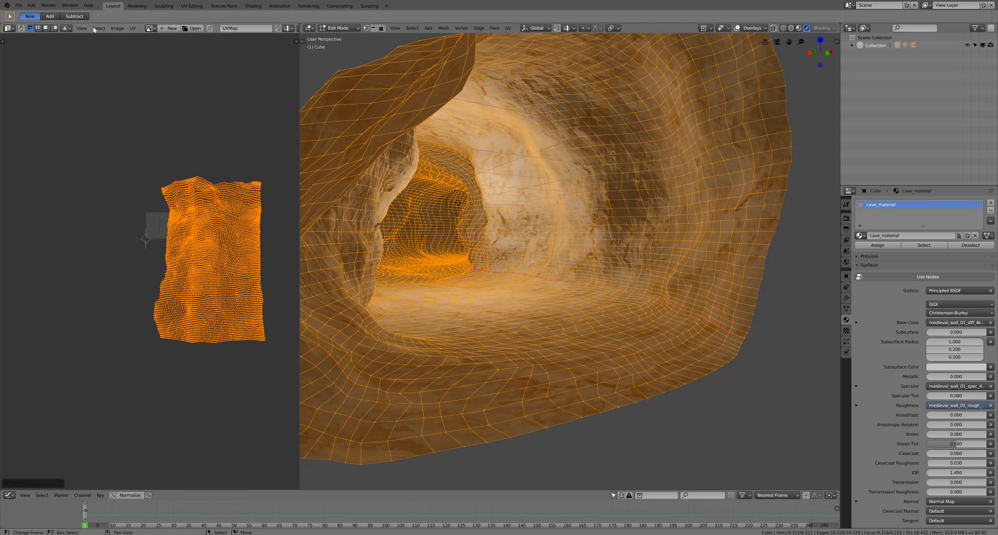
pyautogui.click(9, 28)
pyautogui.click(27, 84)
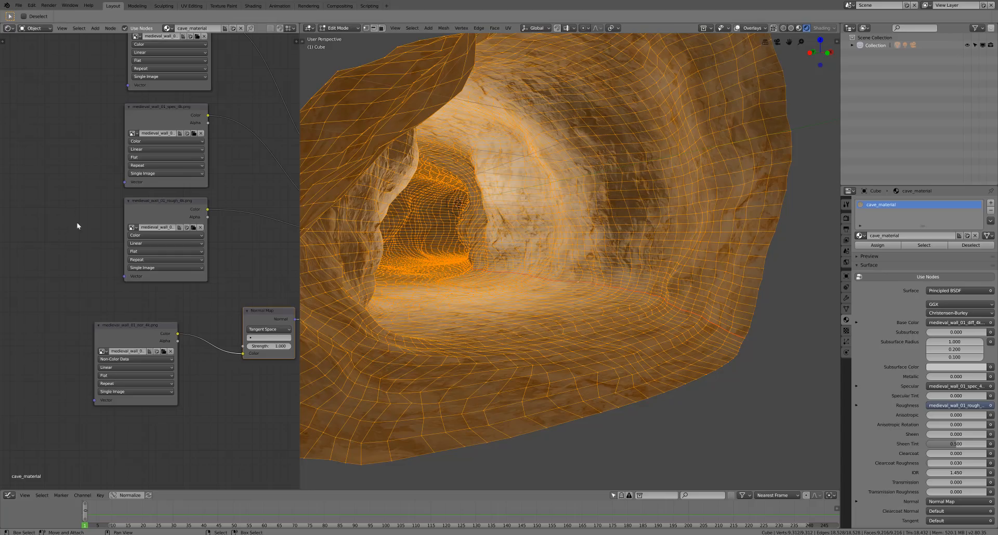
pyautogui.press('Tab')
pyautogui.scroll(6, 570, 291)
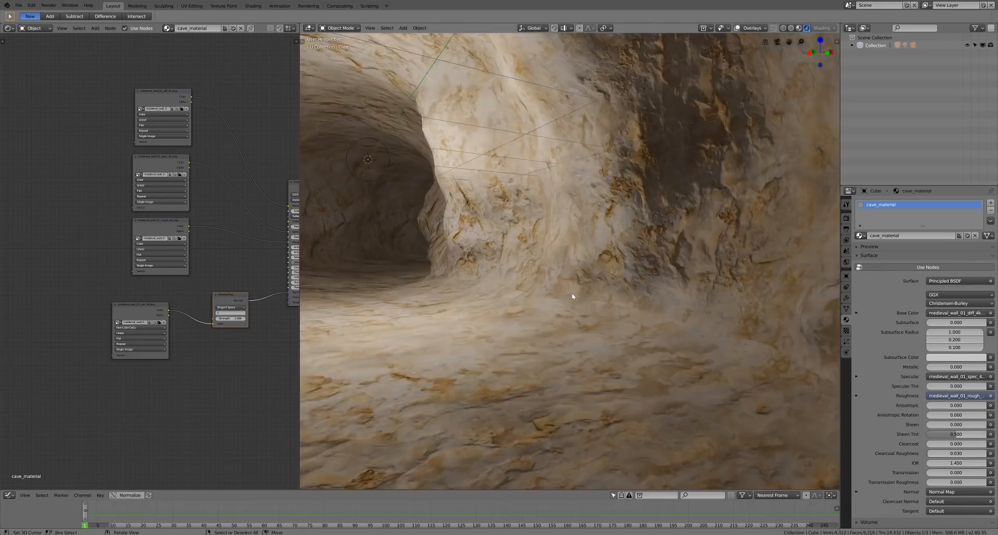
pyautogui.scroll(-5, 572, 297)
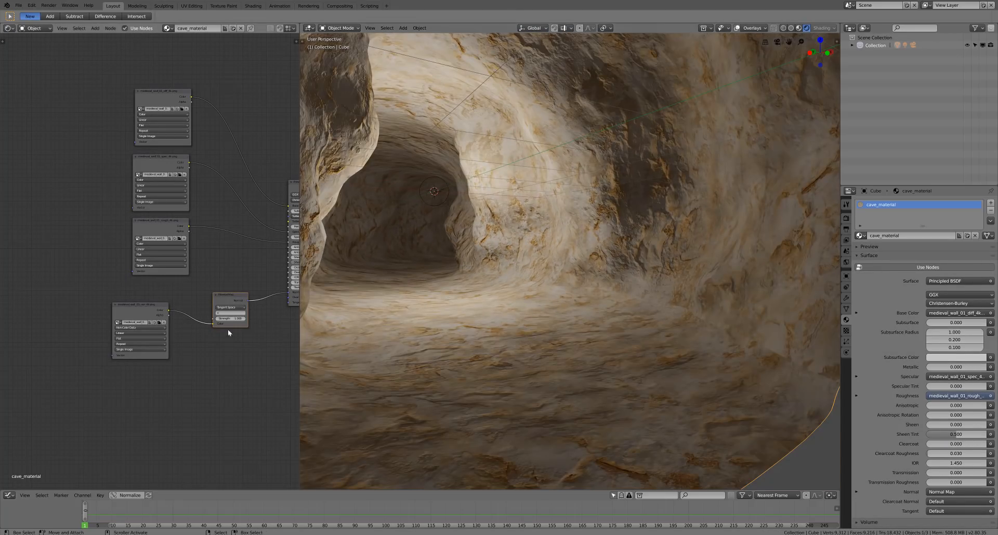
# Move the normal texture node and its Normal Map node further down to make room below the roughness texture
pyautogui.moveTo(228, 329); pyautogui.dragTo(191, 307, button='middle')
pyautogui.moveTo(106, 285); pyautogui.dragTo(78, 342)
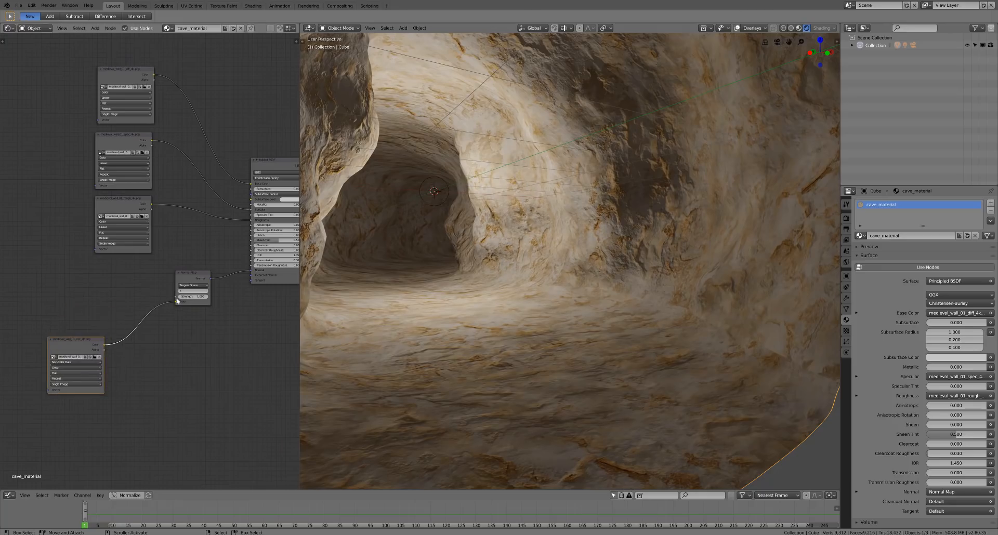
pyautogui.moveTo(194, 281); pyautogui.dragTo(185, 314)
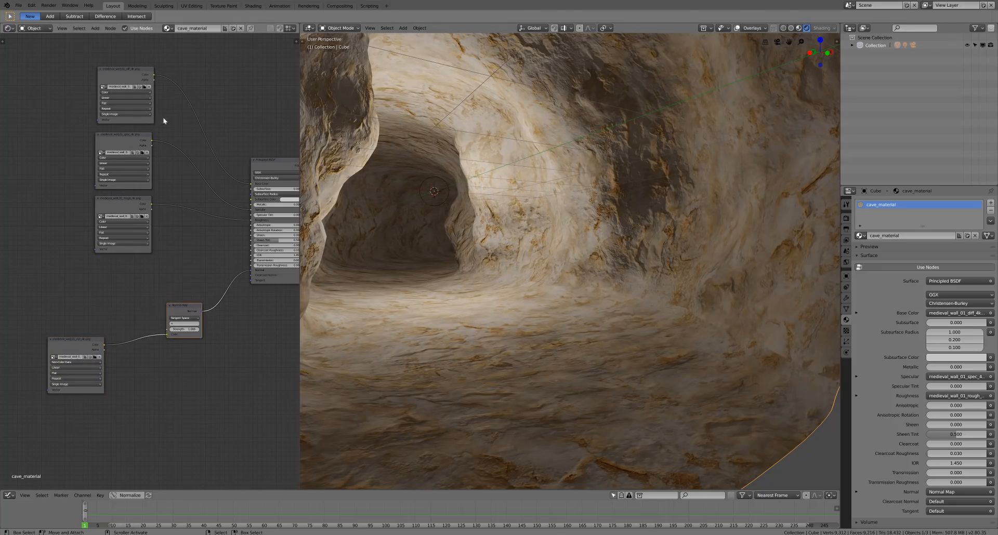
# Insert a Bump node on the link between the Normal Map node and the Principled BSDF's Normal input
pyautogui.click(97, 28)
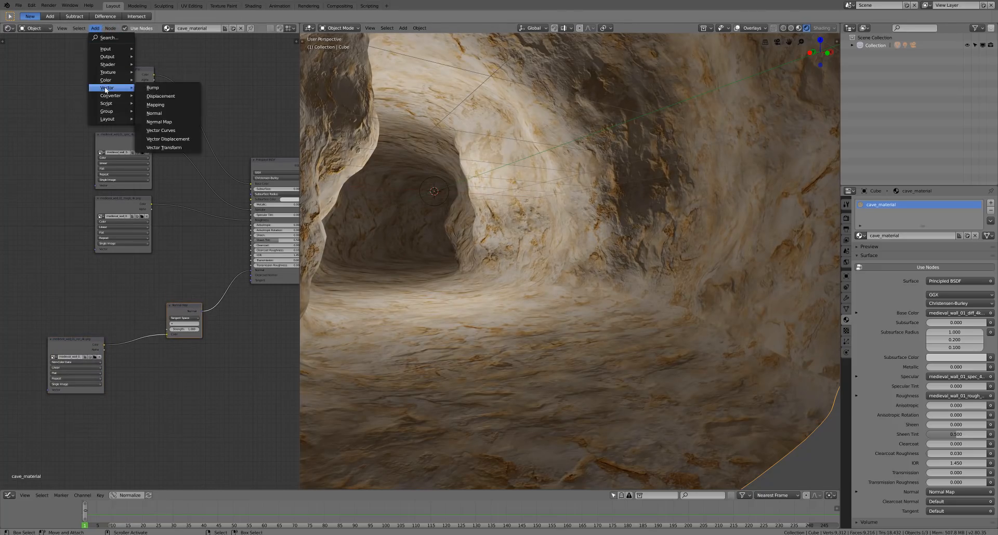
pyautogui.moveTo(111, 86)
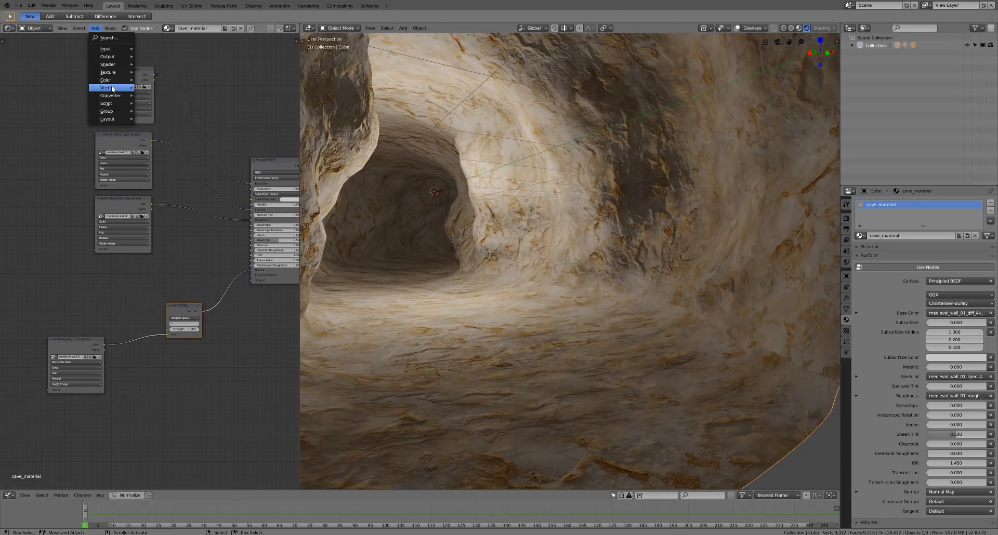
pyautogui.click(164, 87)
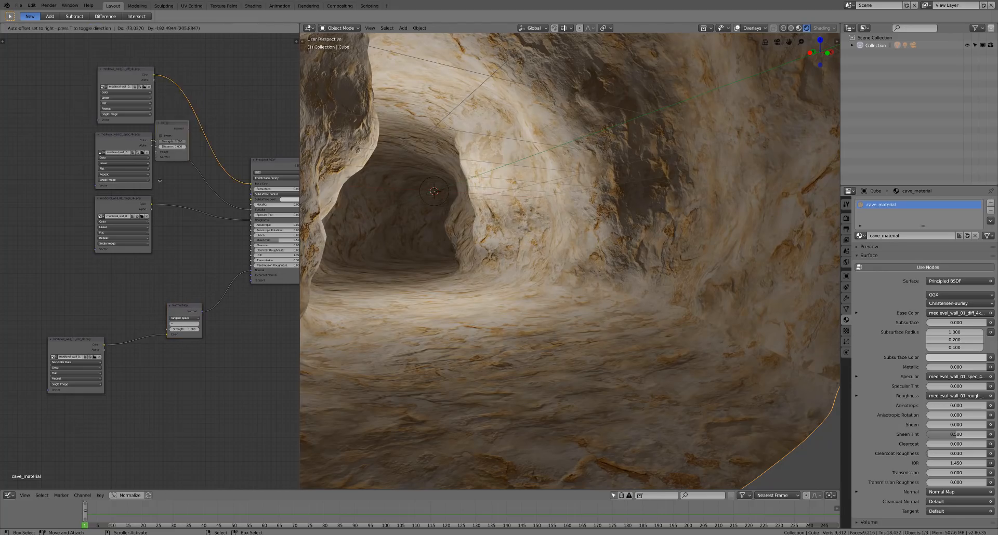
pyautogui.click(237, 283)
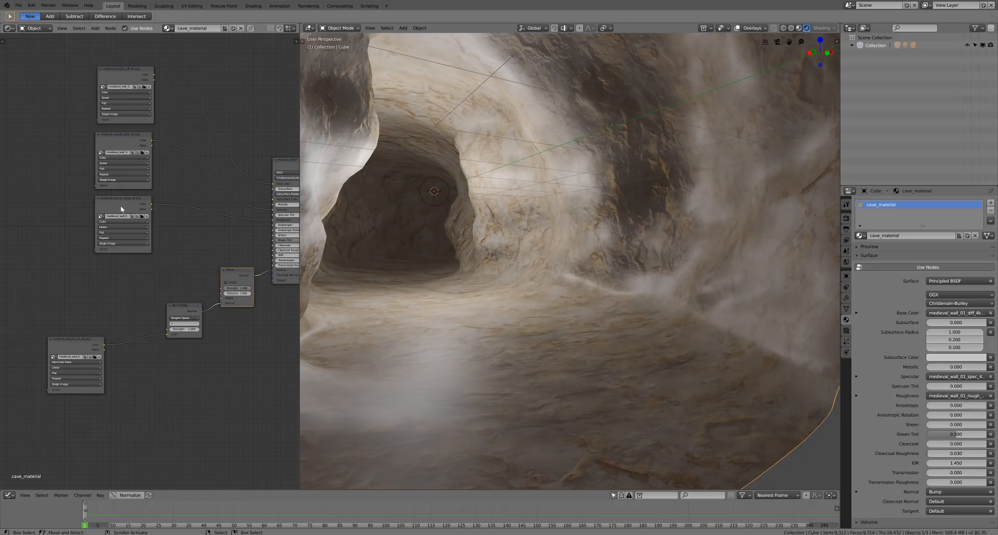
# Duplicate the roughness texture node, place it below, and load medieval_wall_01_bump_4k.png into the copy
pyautogui.hotkey('shift', 'd')
pyautogui.click(114, 268)
pyautogui.scroll(3, 151, 294)
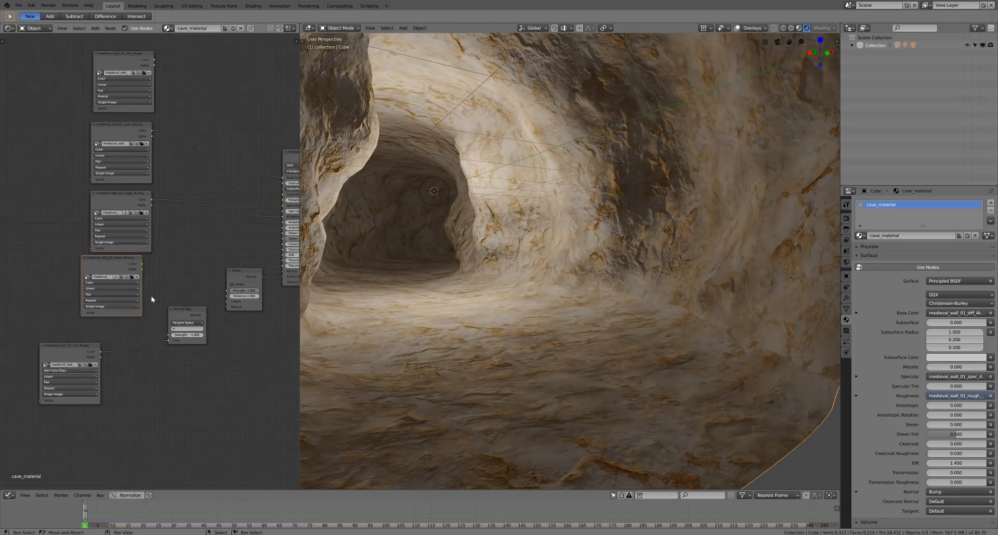
pyautogui.click(131, 277)
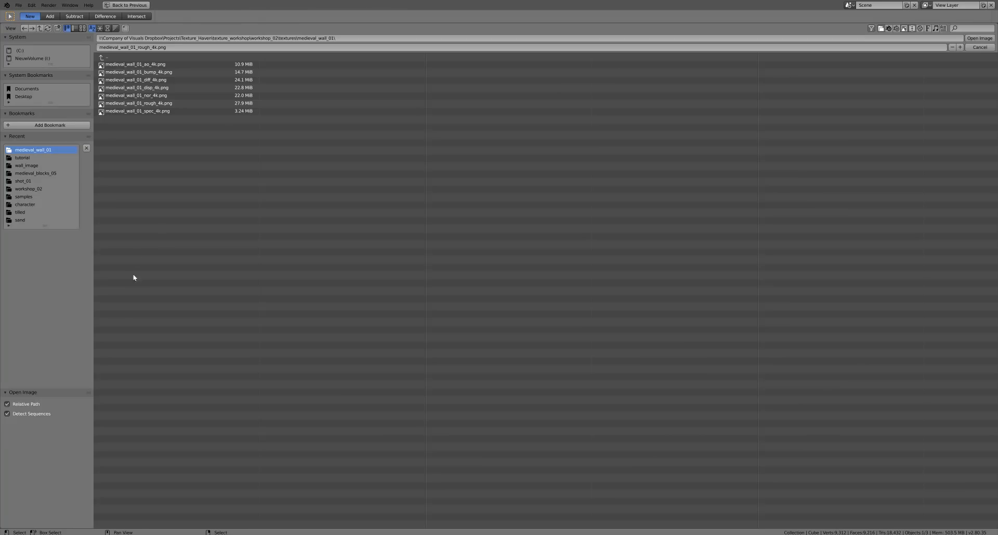
pyautogui.click(148, 73)
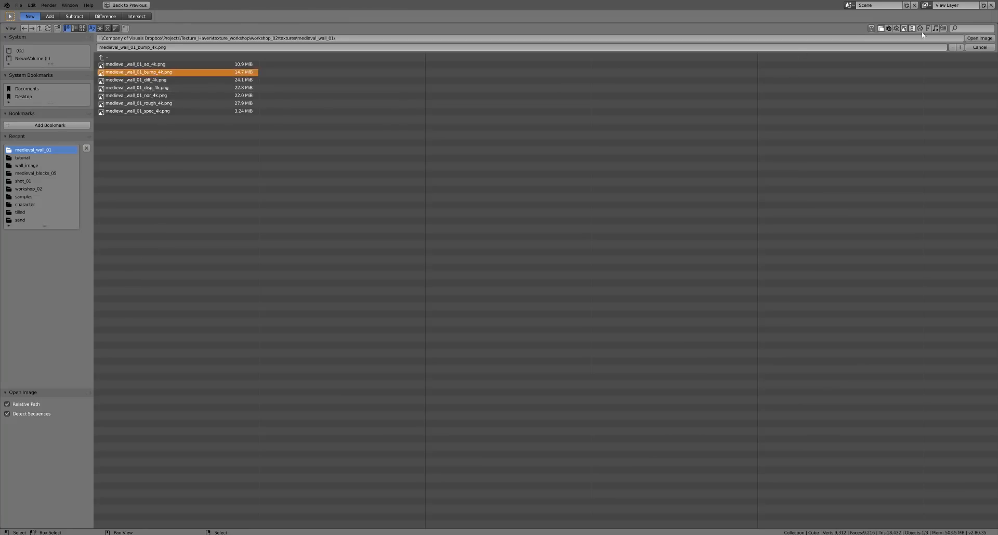
pyautogui.click(973, 38)
# Set the Bump node's Strength to 0.1 and connect the bump texture's Color to its Height input
pyautogui.scroll(1, 208, 364)
pyautogui.click(208, 363)
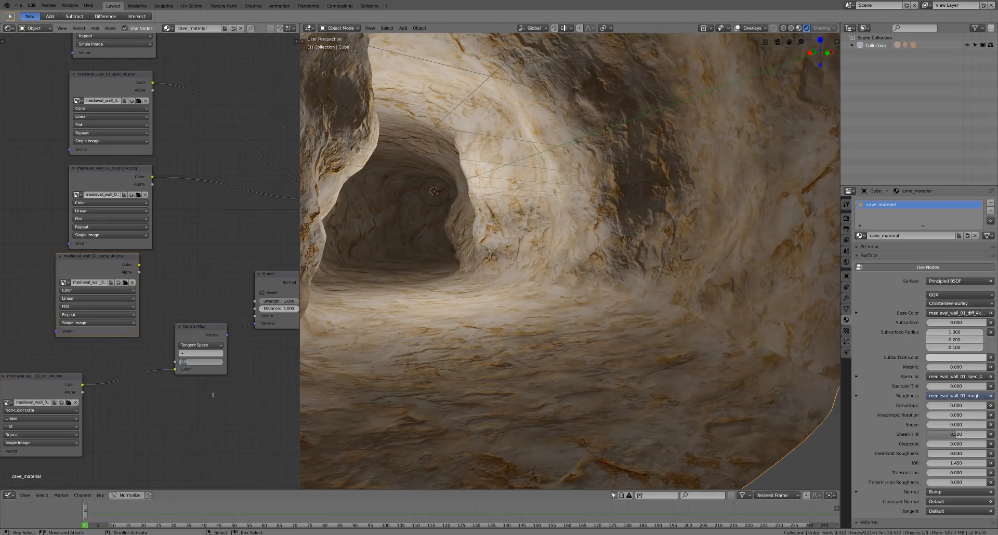
pyautogui.press('Return')
pyautogui.click(278, 301)
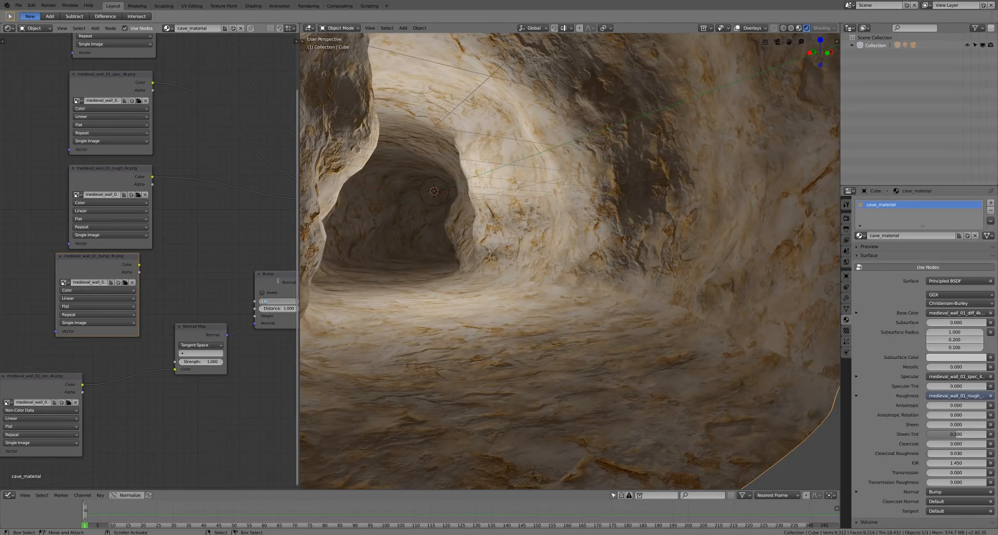
pyautogui.write('0.1')
pyautogui.press('Return')
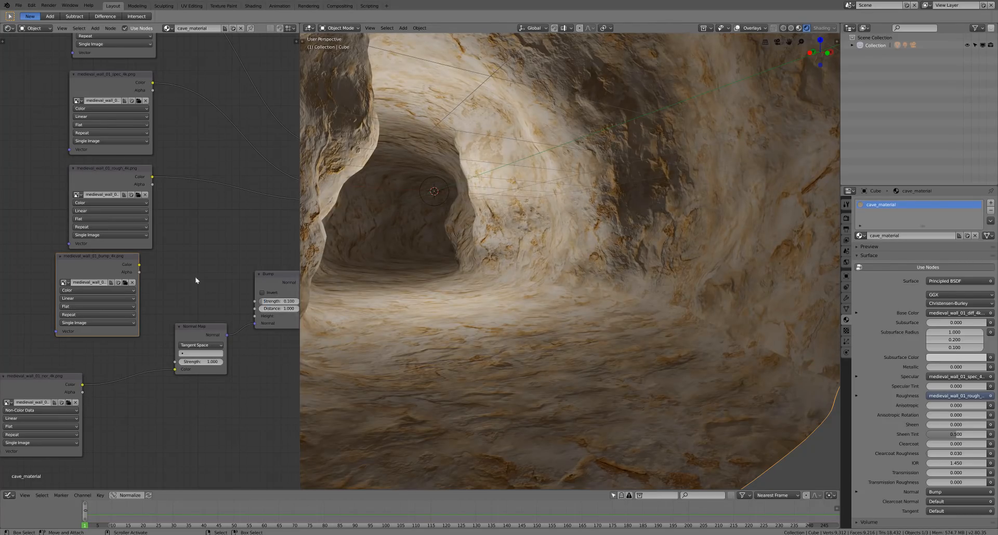
pyautogui.moveTo(140, 265)
pyautogui.mouseDown()
pyautogui.moveTo(241, 299)
pyautogui.moveTo(255, 316)
pyautogui.mouseUp()
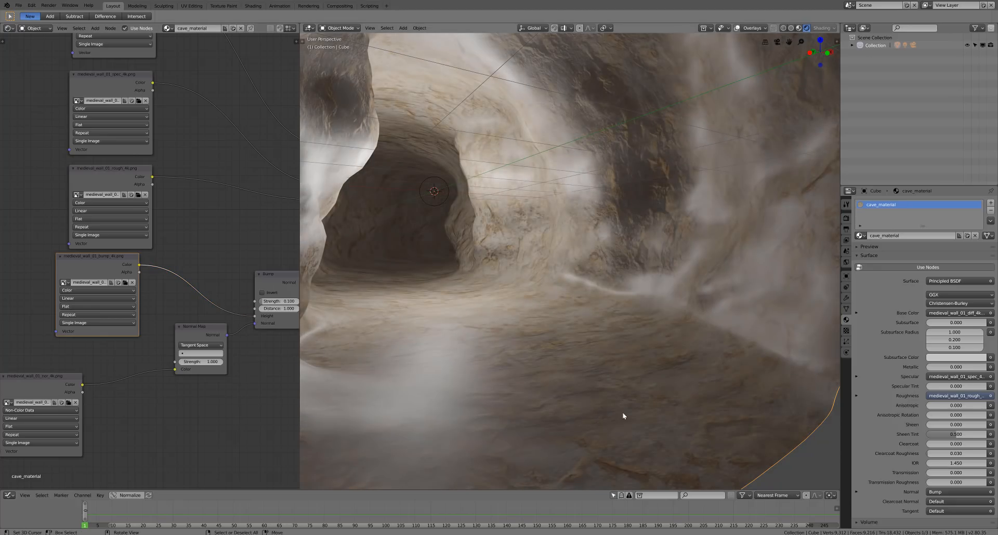
pyautogui.scroll(3, 623, 413)
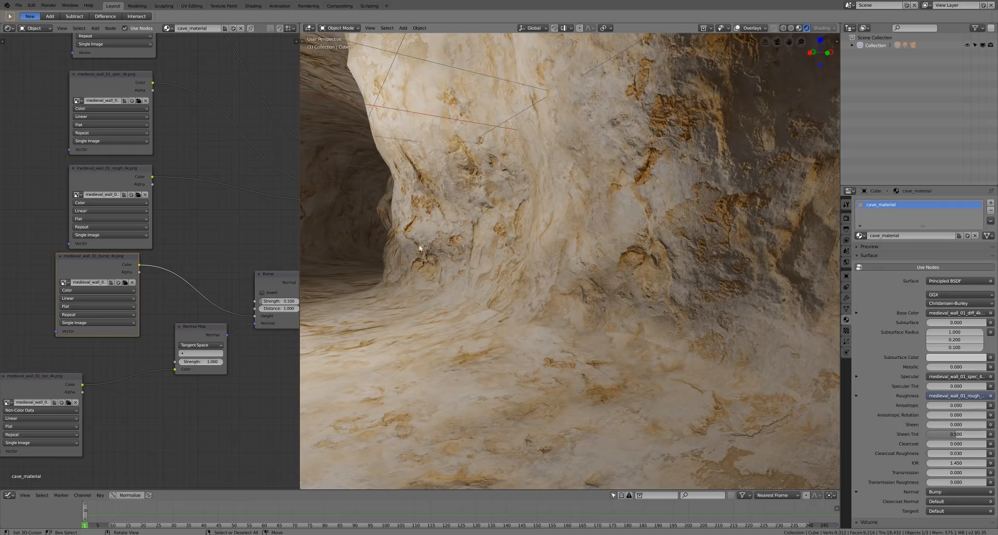
# Detach and reconnect the bump texture at the Bump node's Height input, and set the Bump Strength to 0.07
pyautogui.moveTo(245, 301); pyautogui.dragTo(179, 296, button='middle')
pyautogui.moveTo(189, 312); pyautogui.dragTo(170, 305)
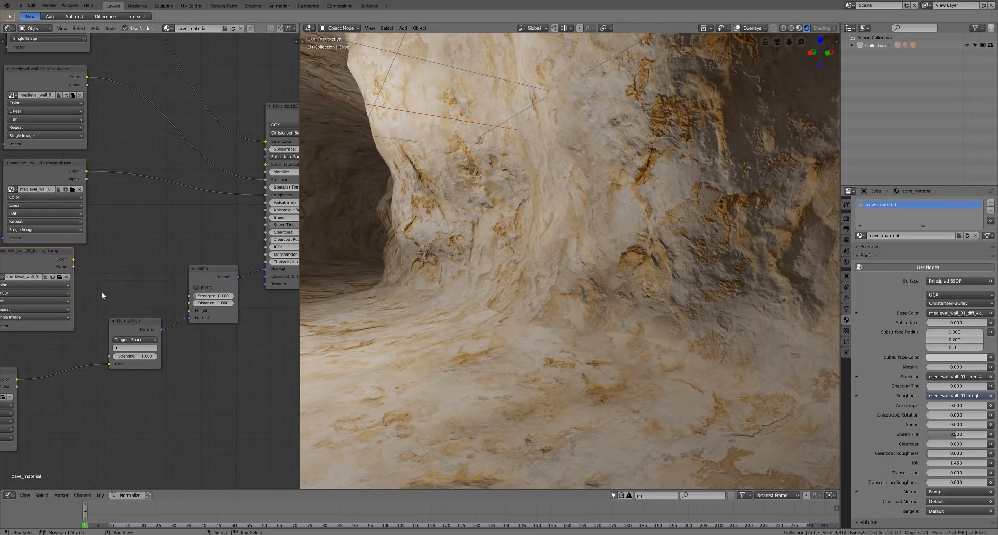
pyautogui.moveTo(73, 259); pyautogui.dragTo(189, 310)
pyautogui.click(219, 300)
pyautogui.press('Return')
# Enable proportional editing in Edit Mode and reshape the tunnel's left wall beside the inner opening by moving a vertex
pyautogui.moveTo(723, 218); pyautogui.dragTo(695, 246, button='middle')
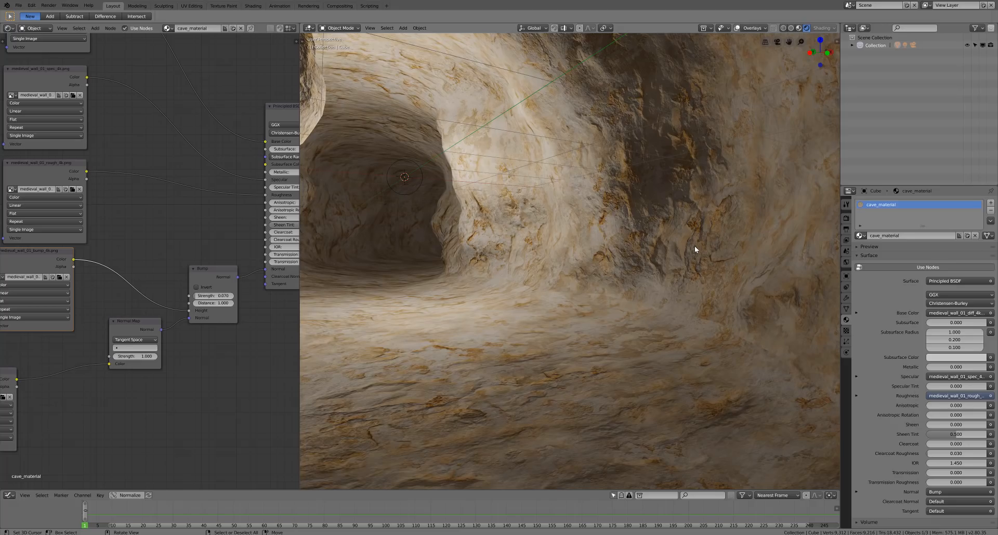
pyautogui.scroll(-10, 694, 246)
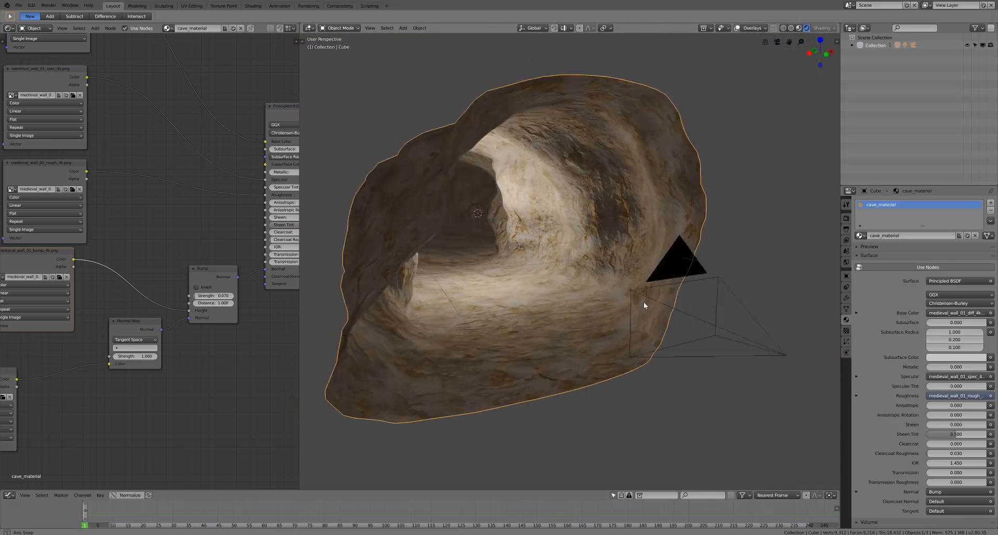
pyautogui.moveTo(603, 272); pyautogui.dragTo(603, 276, button='middle')
pyautogui.moveTo(541, 270); pyautogui.dragTo(603, 267, button='middle')
pyautogui.scroll(5, 563, 238)
pyautogui.moveTo(562, 239); pyautogui.dragTo(525, 200, button='middle')
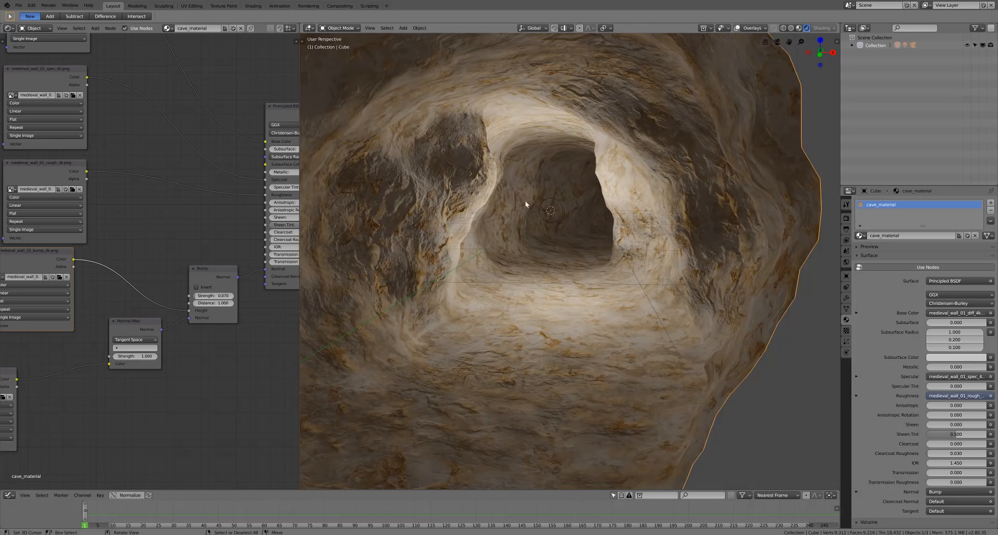
pyautogui.press('Tab')
pyautogui.rightClick(495, 177)
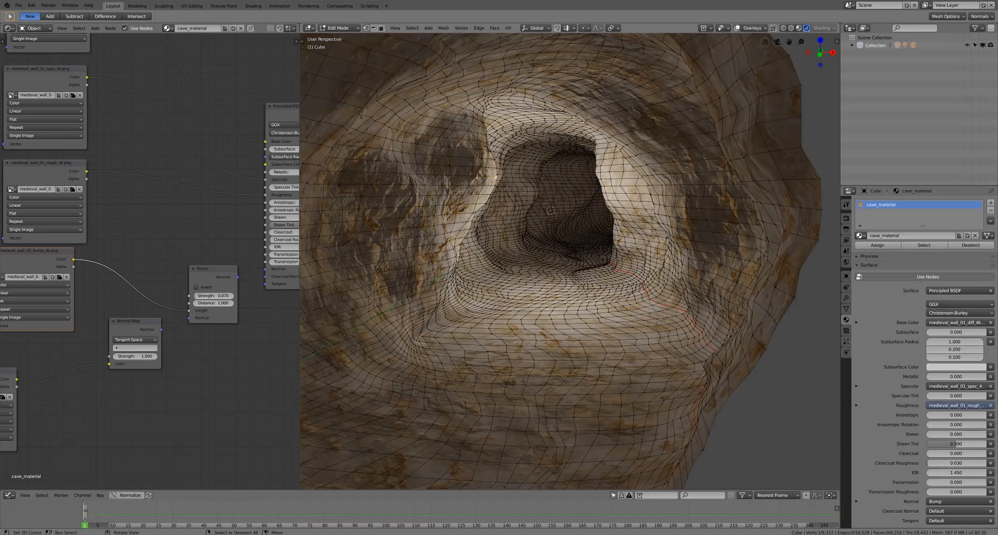
pyautogui.press('o')
pyautogui.press('g')
pyautogui.rightClick(557, 173)
pyautogui.press('g')
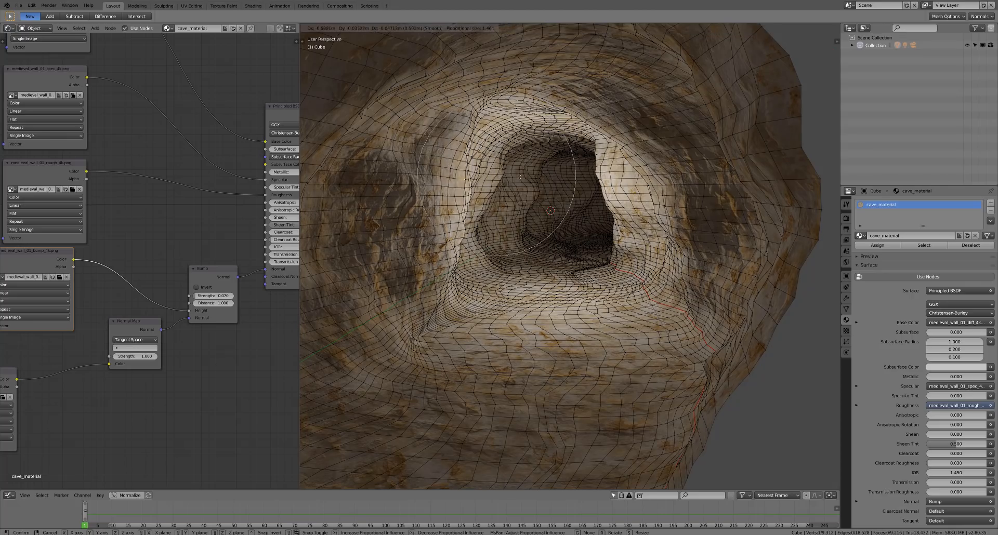
pyautogui.click(519, 178)
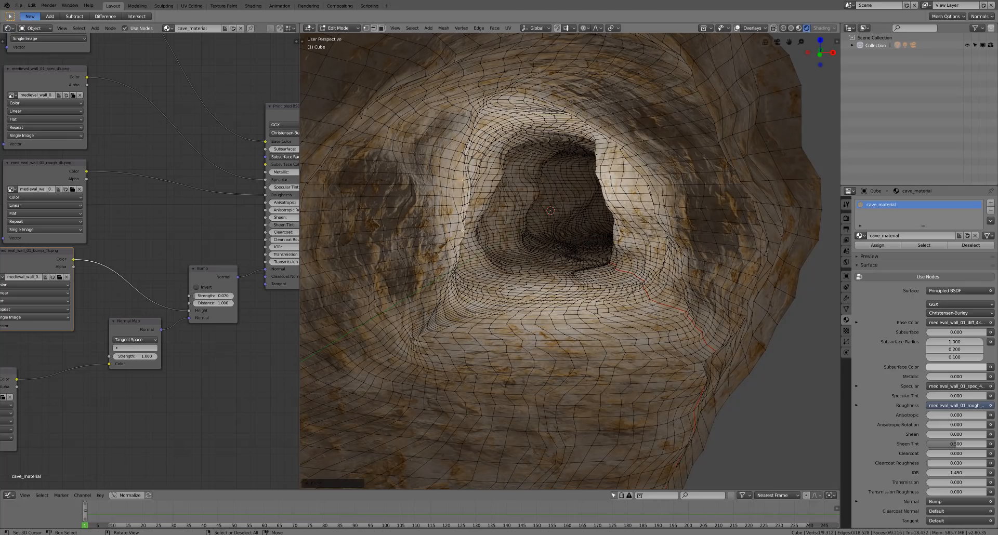
# Adjust the left wall's bulge further with two more proportional vertex moves, and return to Object Mode
pyautogui.press('g')
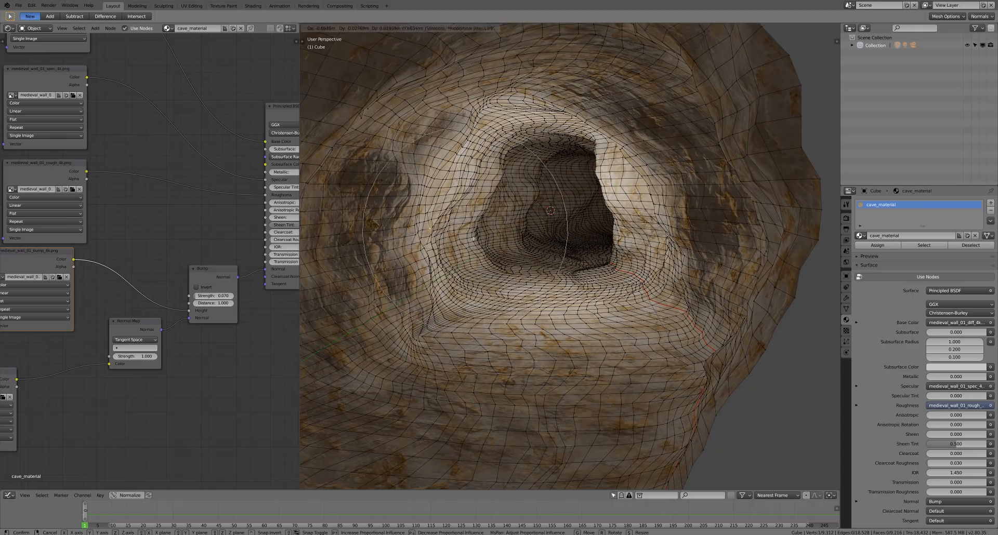
pyautogui.click(416, 195)
pyautogui.rightClick(410, 187)
pyautogui.press('g')
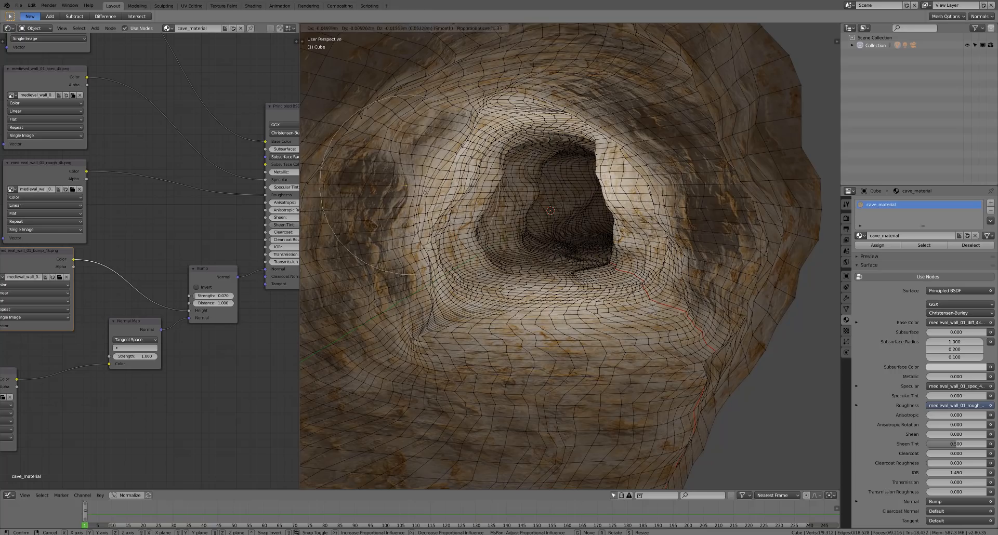
pyautogui.click(398, 184)
pyautogui.moveTo(479, 249)
pyautogui.mouseDown(button='middle')
pyautogui.moveTo(496, 251)
pyautogui.moveTo(481, 258)
pyautogui.mouseUp(button='middle')
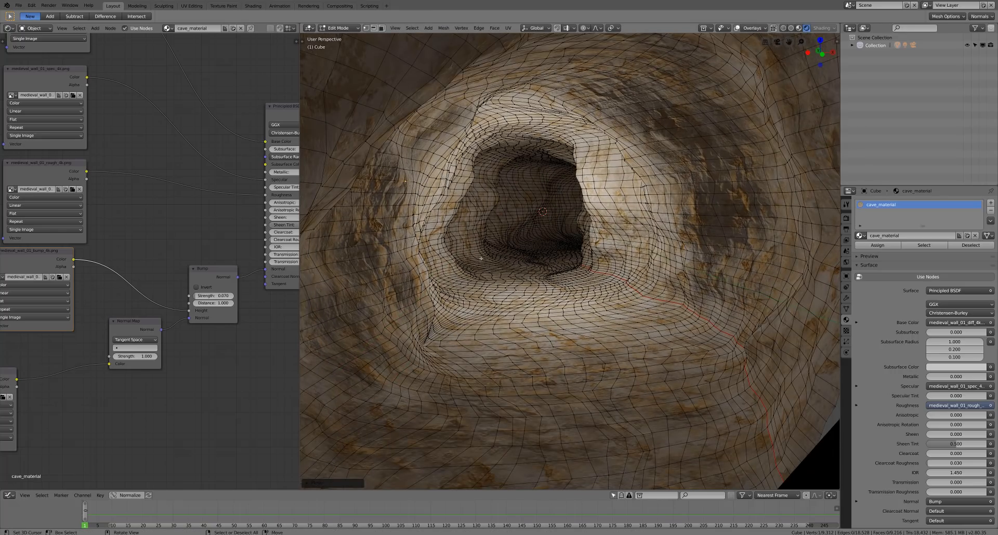
pyautogui.press('Tab')
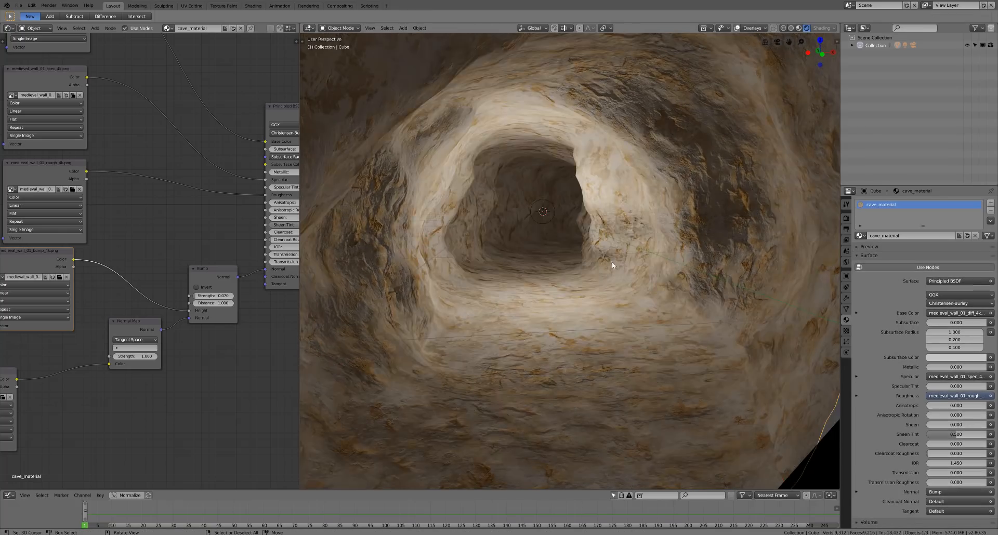
# Move the normal texture node closer to the Normal Map node, directly below the bump texture node
pyautogui.scroll(-6, 613, 261)
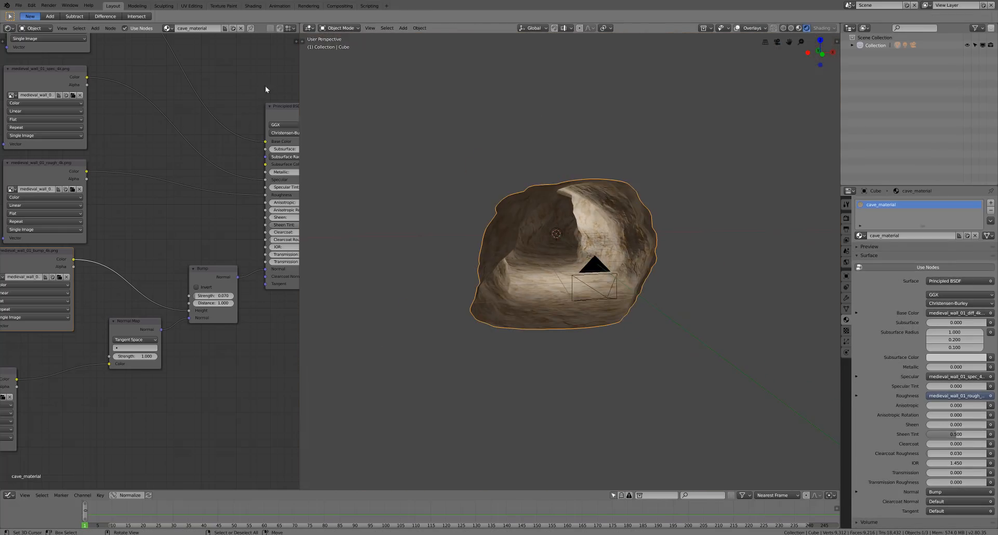
pyautogui.click(31, 5)
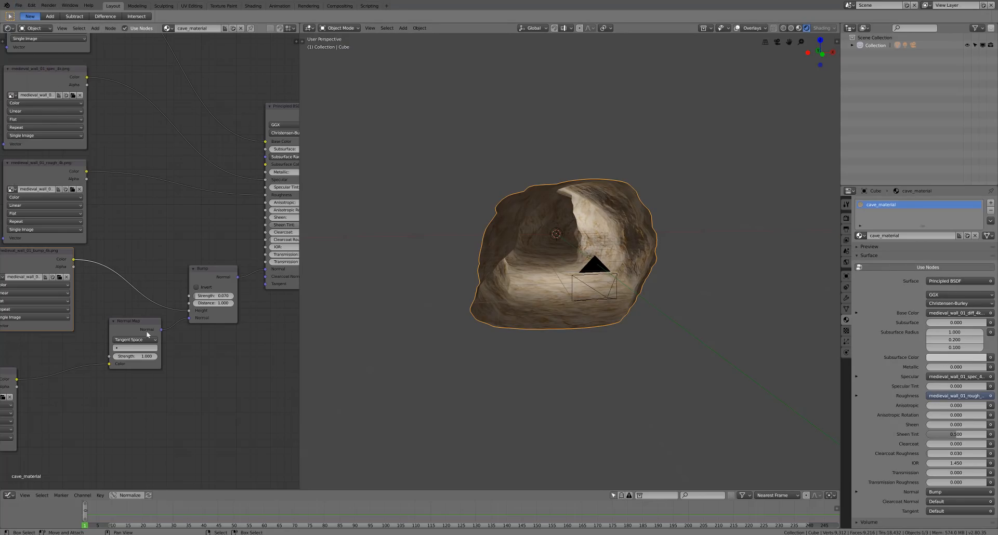
pyautogui.scroll(-2, 147, 333)
pyautogui.moveTo(177, 375); pyautogui.dragTo(212, 371, button='middle')
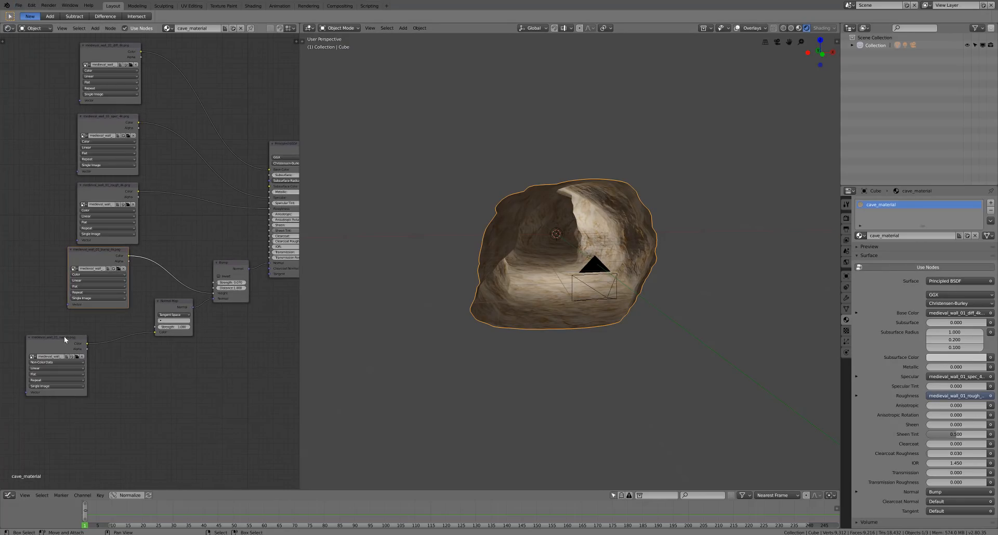
pyautogui.moveTo(64, 339); pyautogui.dragTo(98, 325)
pyautogui.scroll(-2, 180, 333)
pyautogui.moveTo(180, 333); pyautogui.dragTo(88, 362, button='middle')
pyautogui.scroll(5, 555, 286)
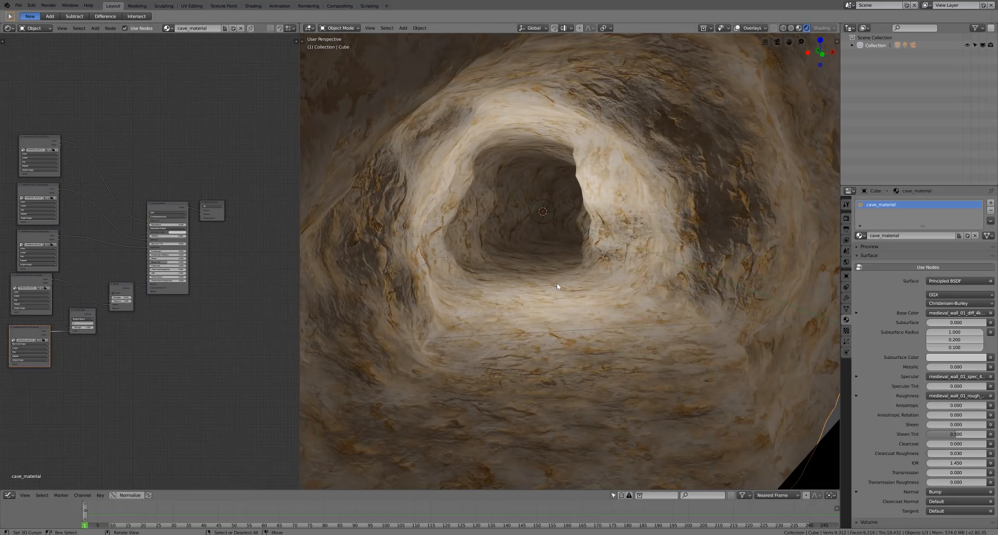
# Change the viewport shading to Solid and put the cave object into Vertex Paint mode
pyautogui.scroll(-5, 475, 401)
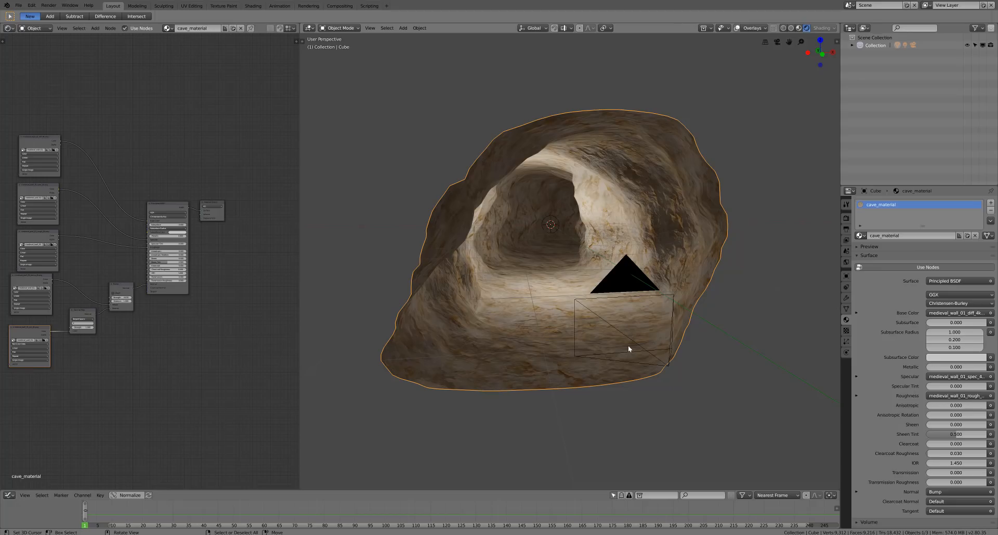
pyautogui.press('z')
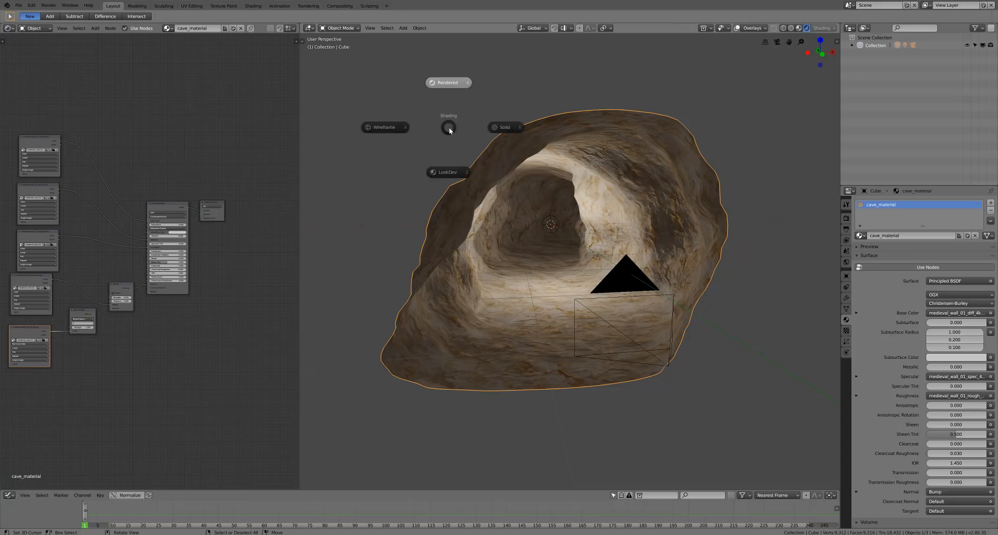
pyautogui.click(504, 127)
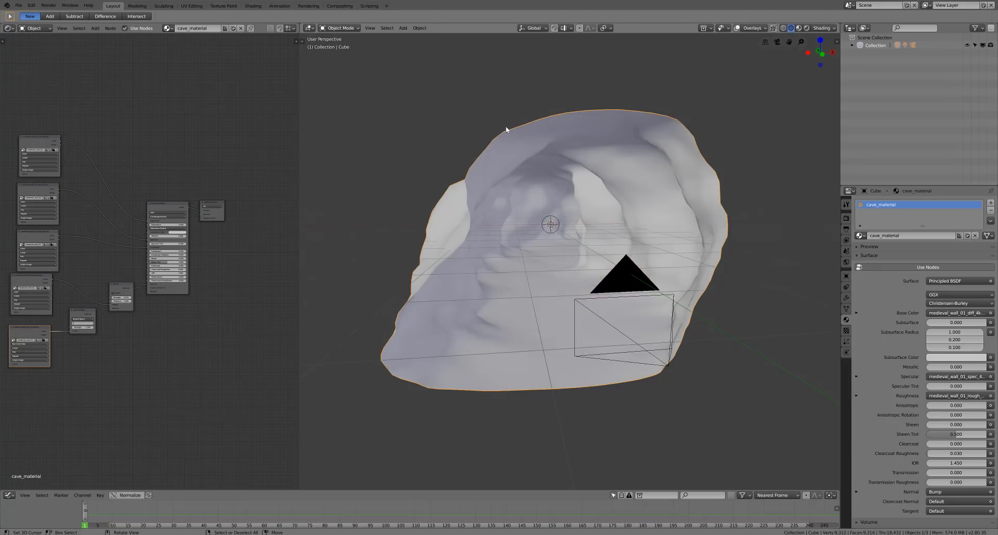
pyautogui.click(18, 6)
pyautogui.click(348, 29)
pyautogui.click(346, 64)
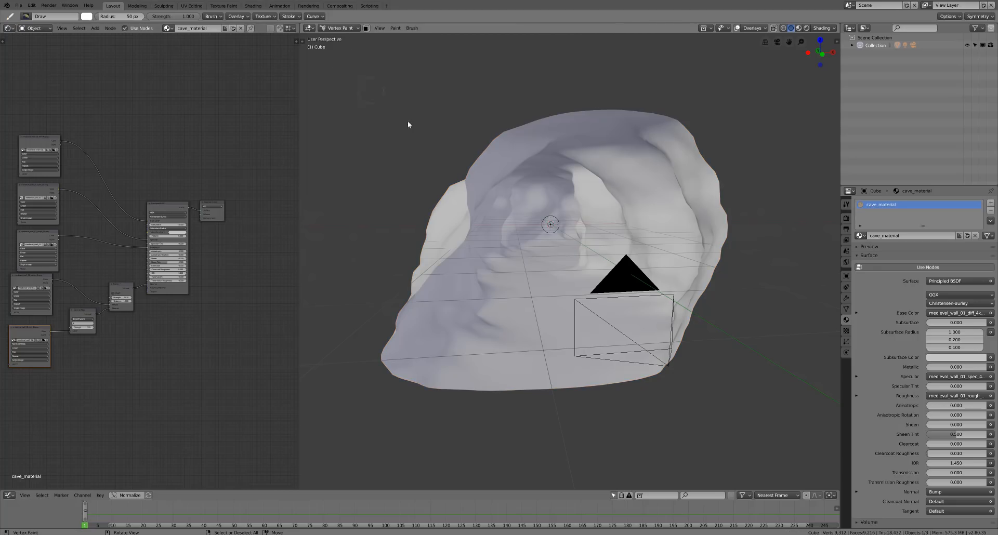
pyautogui.moveTo(410, 157); pyautogui.dragTo(412, 156, button='middle')
pyautogui.moveTo(706, 253)
pyautogui.mouseDown(button='middle')
pyautogui.moveTo(691, 244)
pyautogui.moveTo(722, 255)
pyautogui.mouseUp(button='middle')
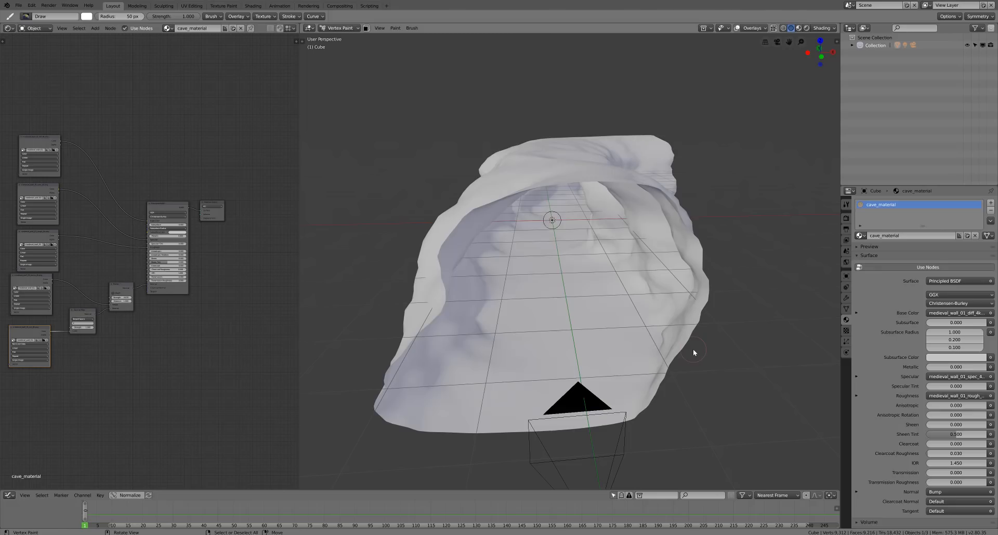
# Try a circle selection of the vertices along the tunnel floor in Edit Mode, returning to Vertex Paint mode
pyautogui.press('Tab')
pyautogui.press('c')
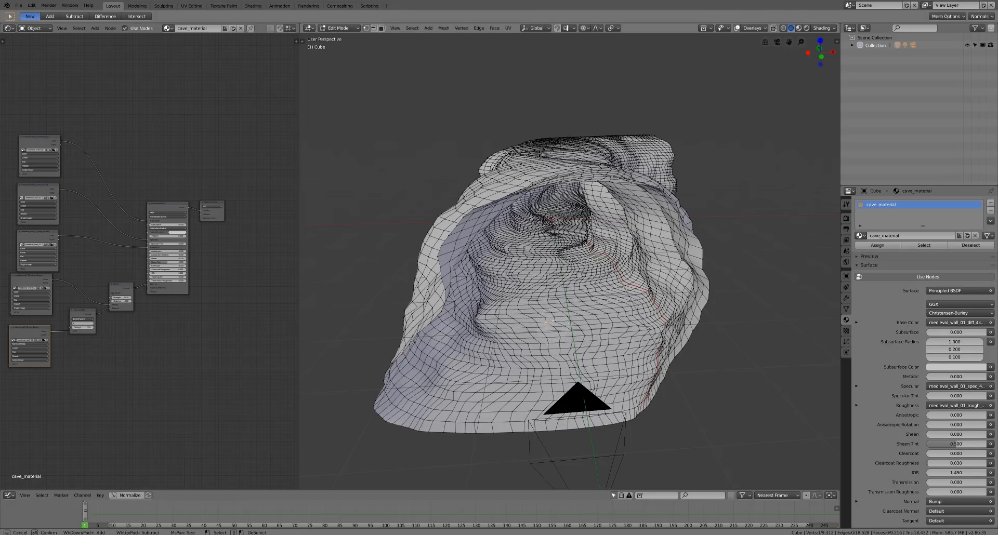
pyautogui.moveTo(548, 278)
pyautogui.mouseDown()
pyautogui.moveTo(526, 422)
pyautogui.moveTo(578, 387)
pyautogui.moveTo(585, 395)
pyautogui.mouseUp()
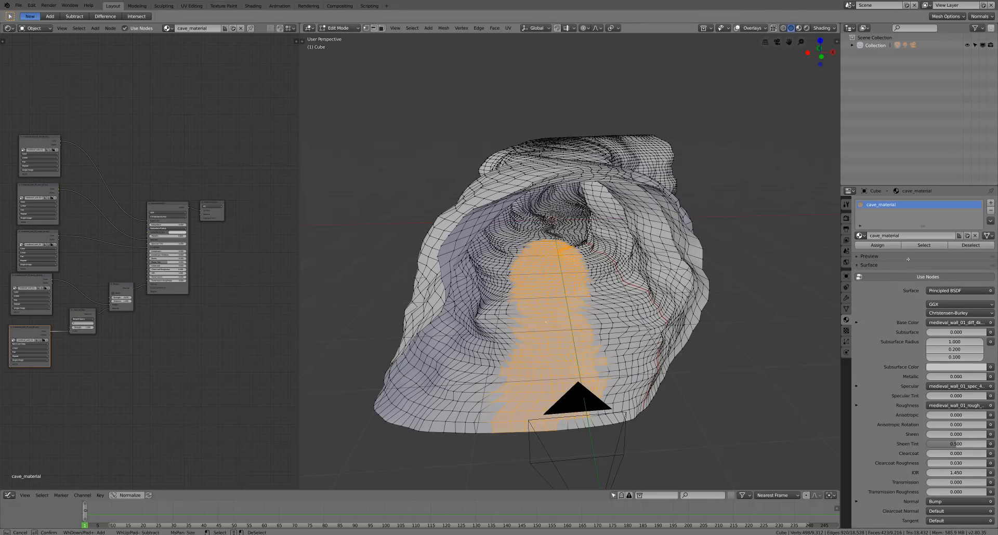
pyautogui.press('Escape')
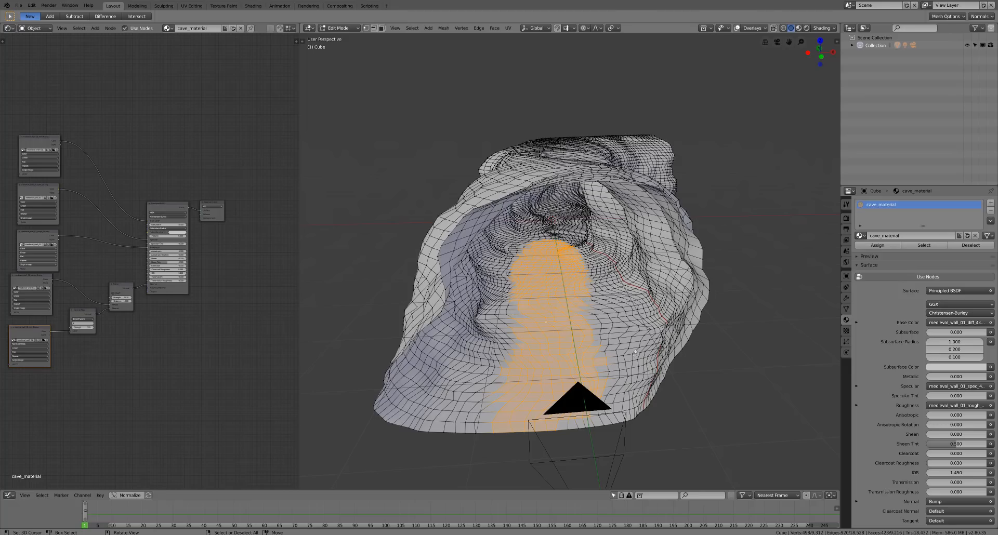
pyautogui.press('a')
pyautogui.click(592, 297)
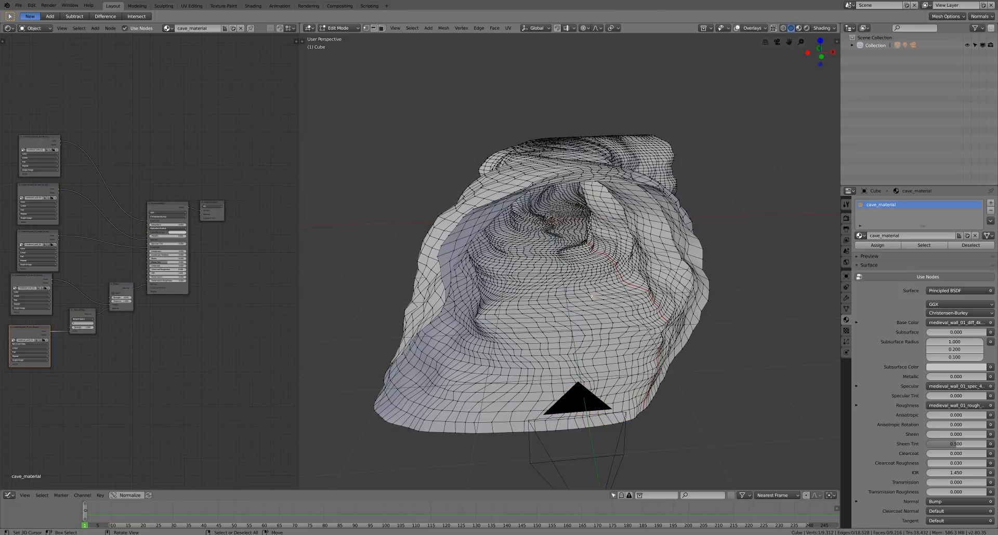
pyautogui.press('Tab')
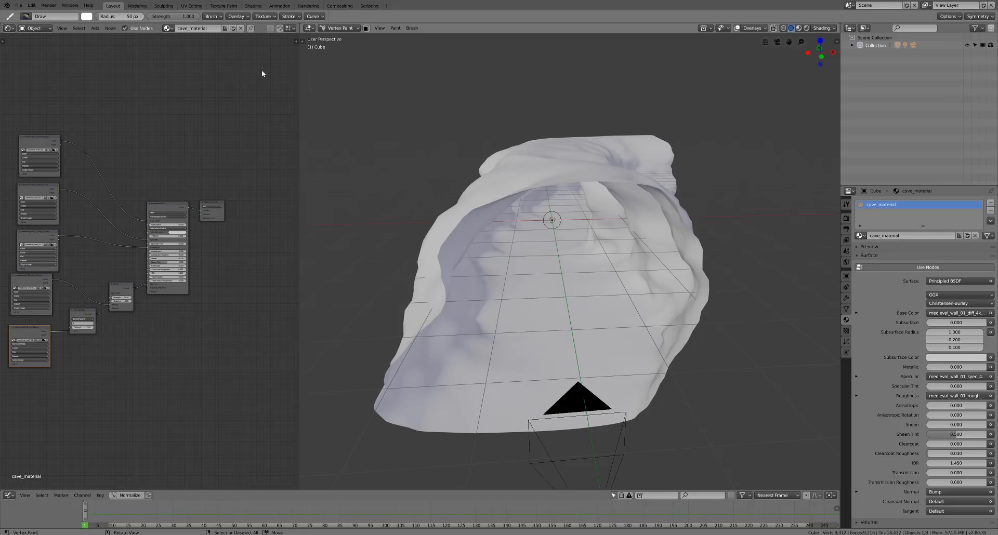
# Set the vertex paint brush color to blue and its radius to 168 px
pyautogui.click(86, 17)
pyautogui.click(141, 43)
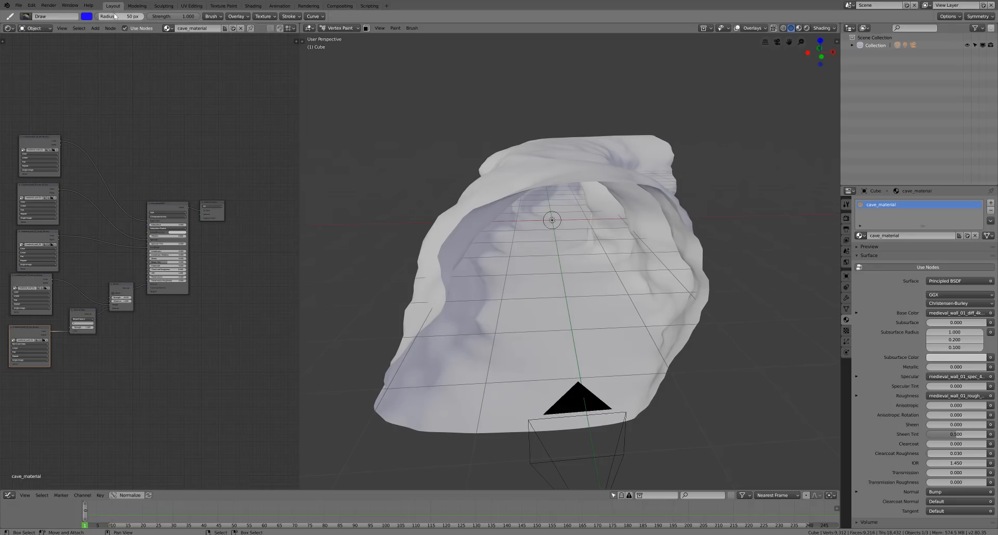
pyautogui.moveTo(119, 16); pyautogui.dragTo(267, 133)
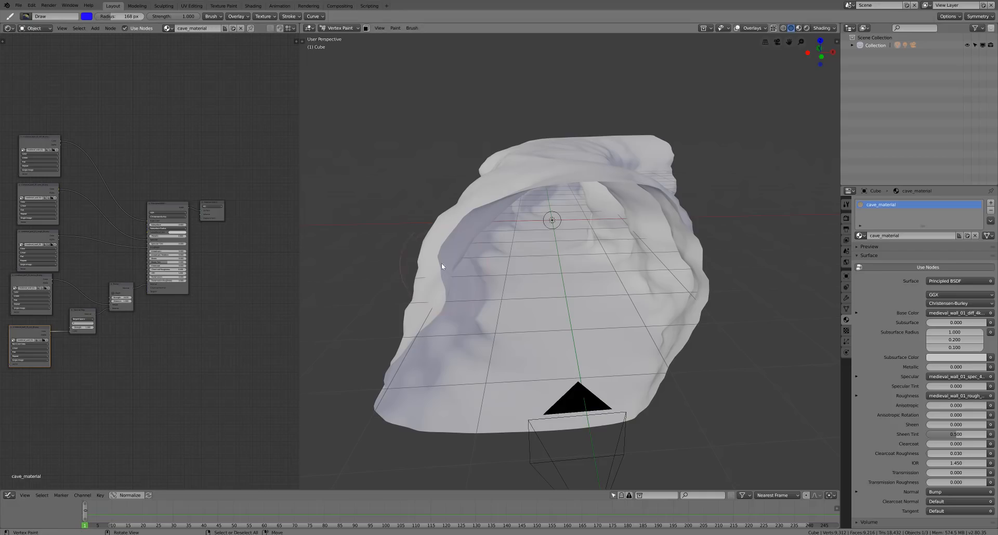
# Paint a blue stroke along the tunnel floor just inside the cave entrance
pyautogui.moveTo(567, 335)
pyautogui.mouseDown()
pyautogui.moveTo(552, 339)
pyautogui.moveTo(537, 415)
pyautogui.moveTo(509, 416)
pyautogui.mouseUp()
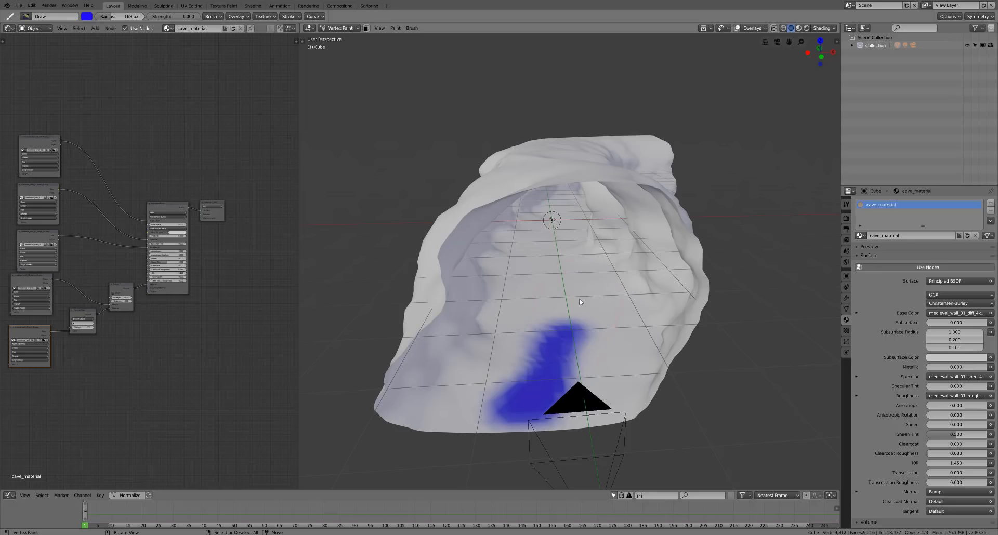
pyautogui.scroll(-5, 541, 306)
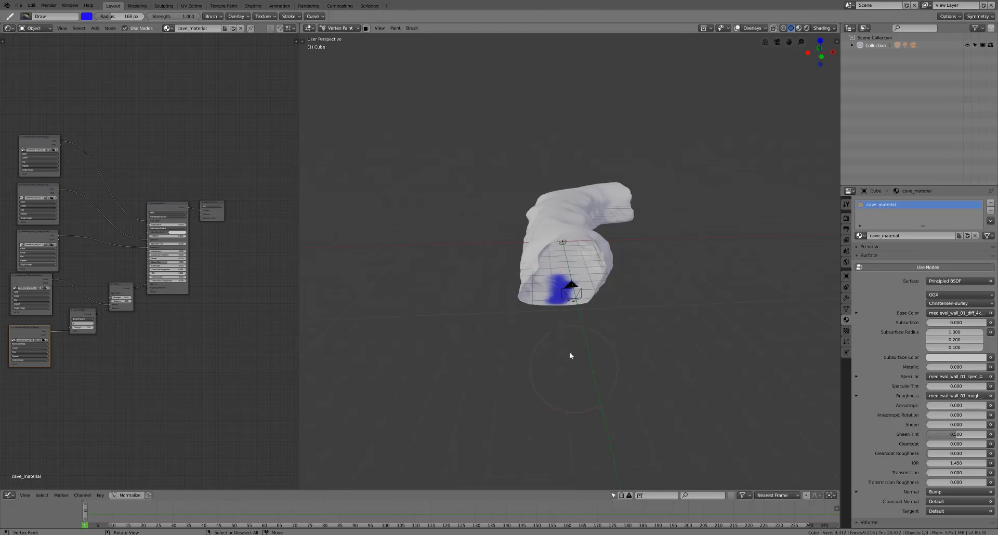
pyautogui.scroll(1, 569, 351)
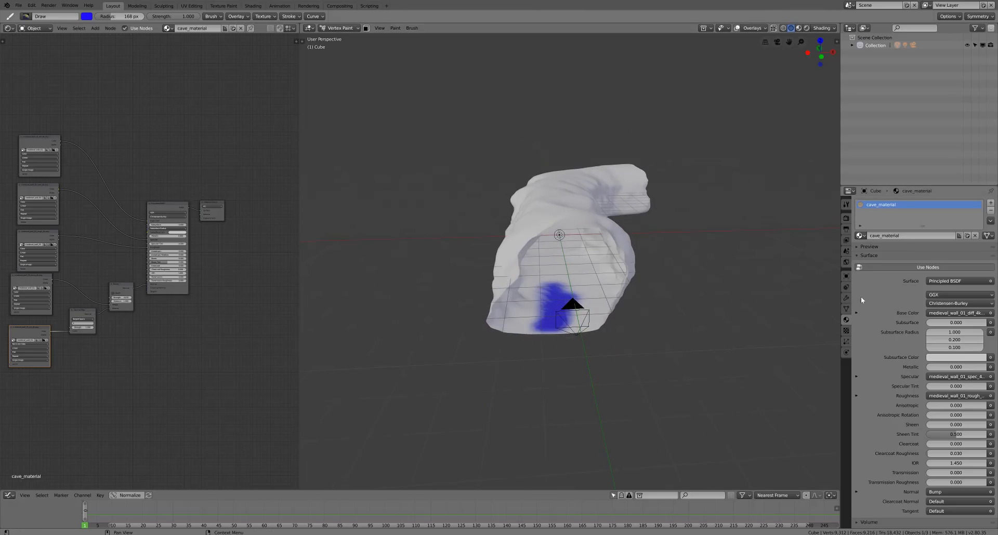
# Rename the cave mesh's vertex color layer as blue
pyautogui.click(846, 309)
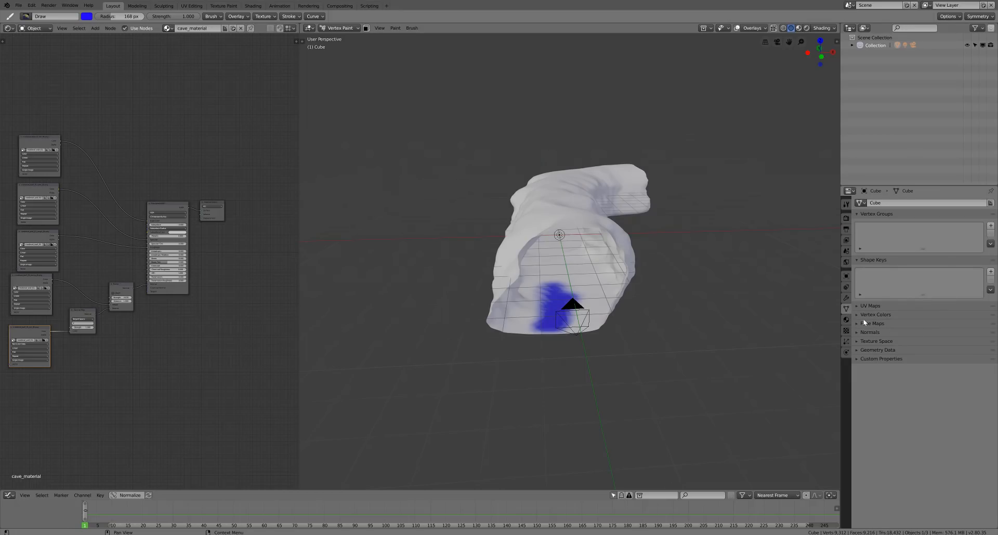
pyautogui.click(857, 316)
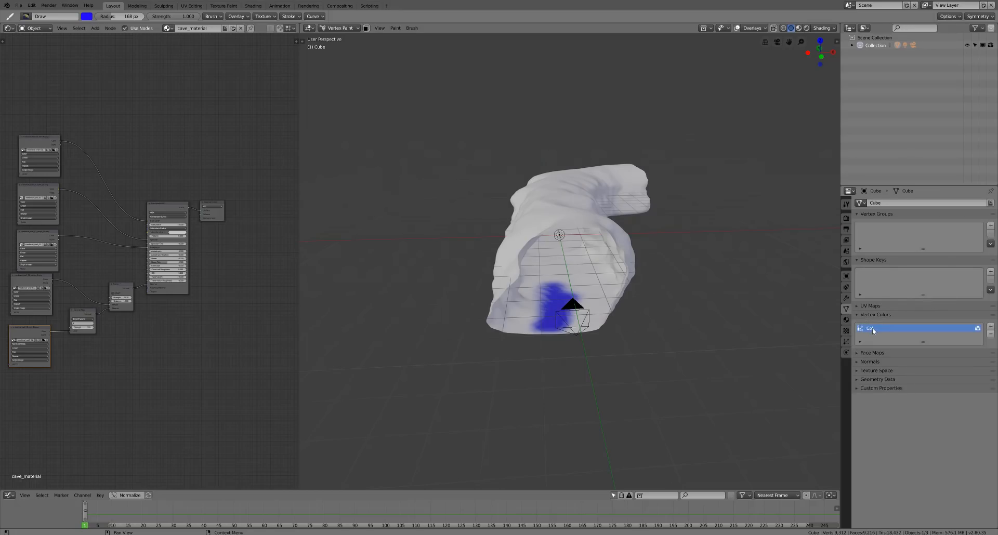
pyautogui.write('blue')
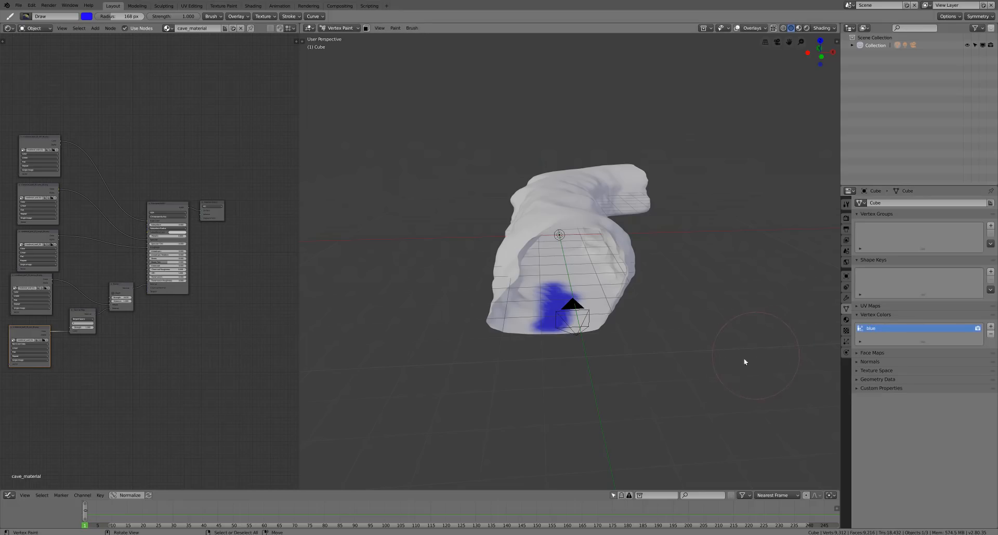
# Paint a wide blue band on the underside of the tunnel floor, following the path from the entrance toward the far bend
pyautogui.moveTo(656, 414); pyautogui.dragTo(653, 344, button='middle')
pyautogui.click(18, 5)
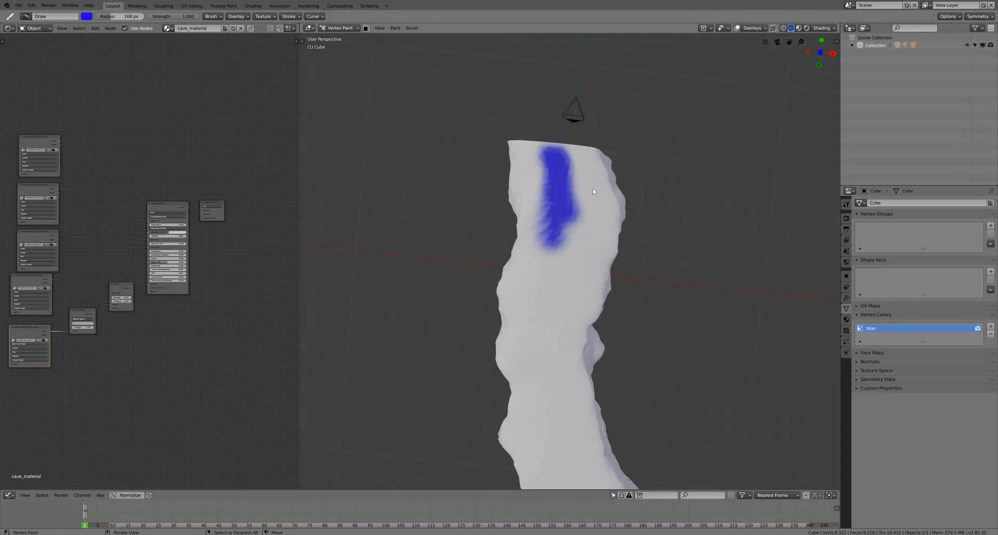
pyautogui.moveTo(555, 180)
pyautogui.mouseDown()
pyautogui.moveTo(564, 201)
pyautogui.moveTo(541, 330)
pyautogui.moveTo(537, 311)
pyautogui.mouseUp()
pyautogui.moveTo(548, 275)
pyautogui.mouseDown()
pyautogui.moveTo(554, 188)
pyautogui.moveTo(540, 346)
pyautogui.mouseUp()
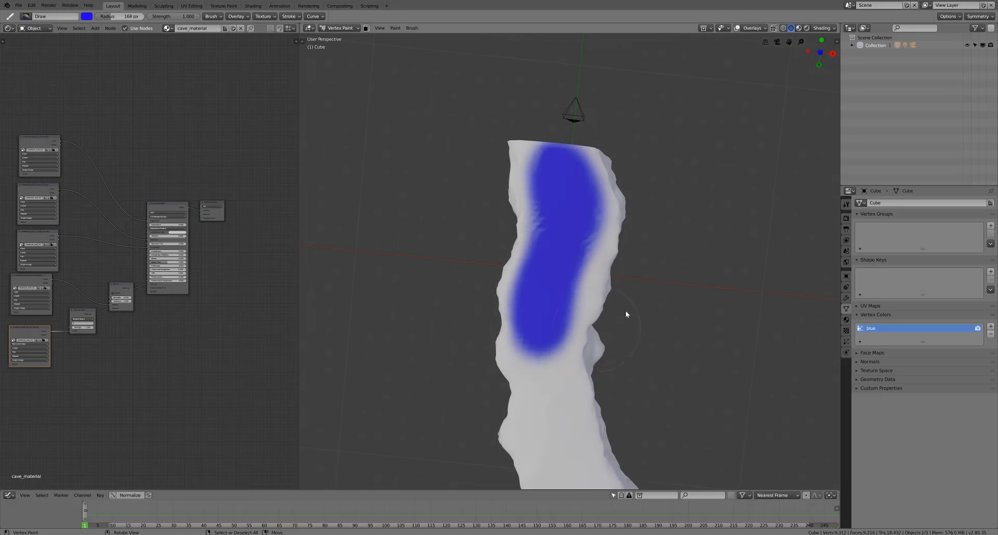
pyautogui.keyDown('shift'); pyautogui.moveTo(640, 356); pyautogui.dragTo(654, 239, button='middle'); pyautogui.keyUp('shift')
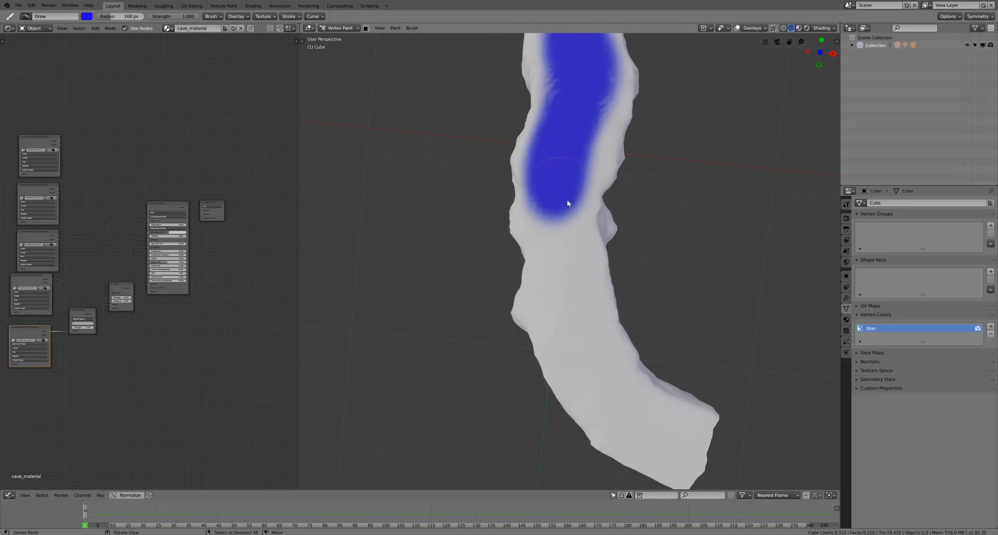
pyautogui.moveTo(563, 196); pyautogui.dragTo(603, 217, button='middle')
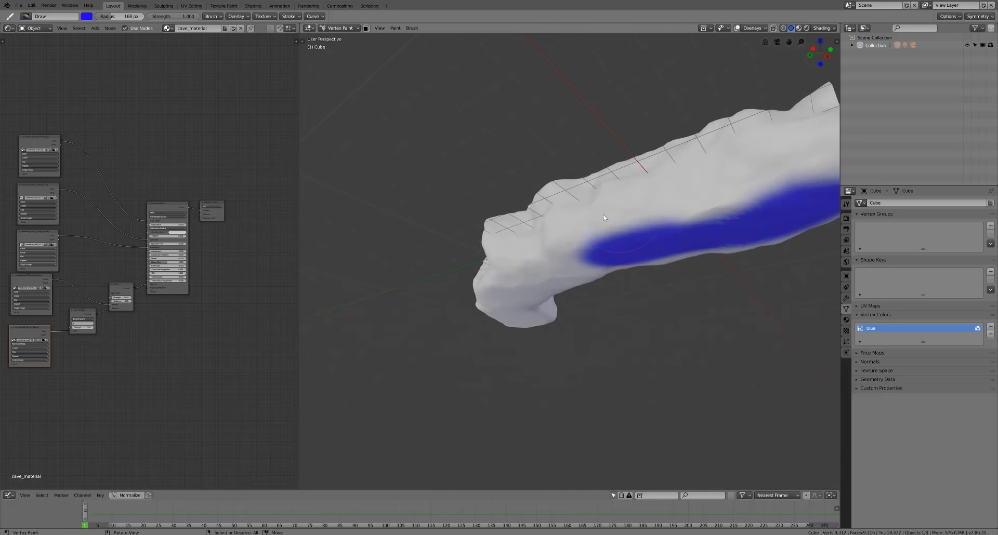
pyautogui.moveTo(658, 286); pyautogui.dragTo(617, 237, button='middle')
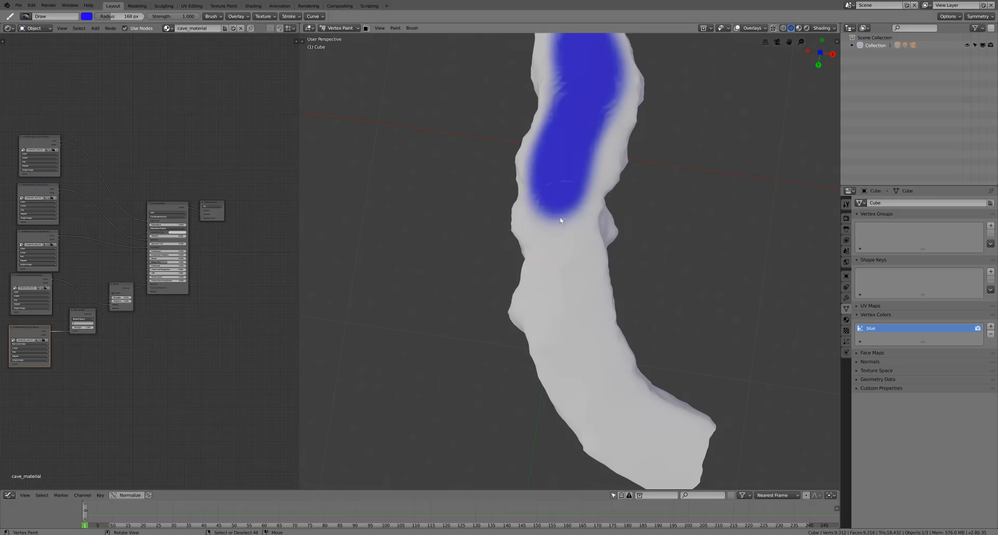
pyautogui.moveTo(563, 276)
pyautogui.mouseDown()
pyautogui.moveTo(583, 356)
pyautogui.moveTo(628, 416)
pyautogui.mouseUp()
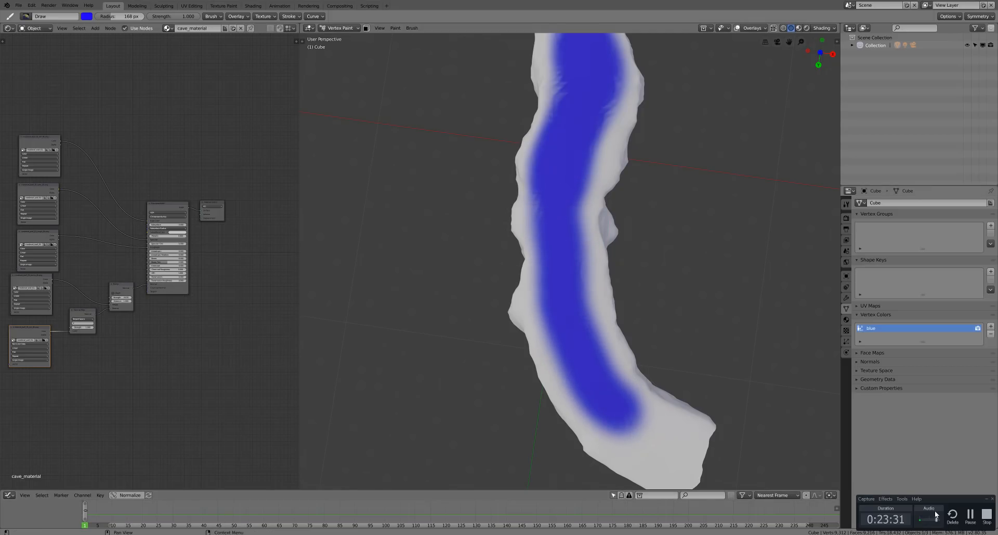
# Check the painted floor from inside and below, and return the cave object to Object Mode
pyautogui.click(969, 516)
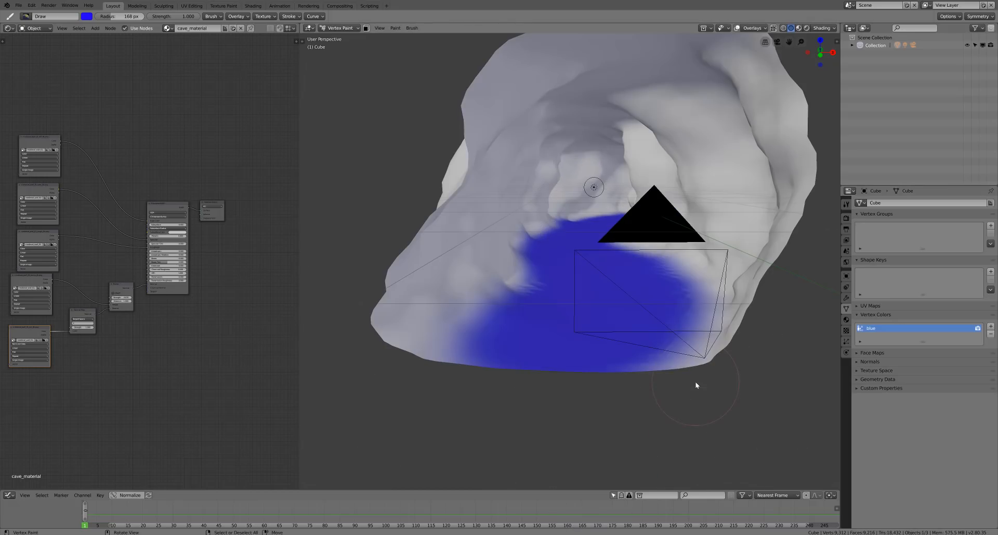
pyautogui.moveTo(626, 263)
pyautogui.mouseDown(button='middle')
pyautogui.moveTo(608, 268)
pyautogui.moveTo(618, 265)
pyautogui.mouseUp(button='middle')
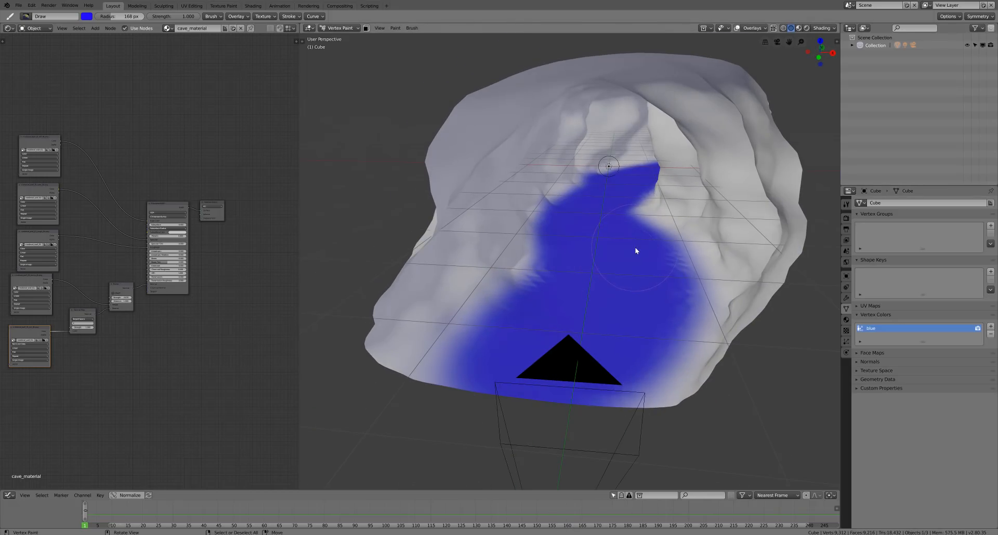
pyautogui.moveTo(659, 232)
pyautogui.mouseDown(button='middle')
pyautogui.moveTo(659, 268)
pyautogui.moveTo(654, 210)
pyautogui.mouseUp(button='middle')
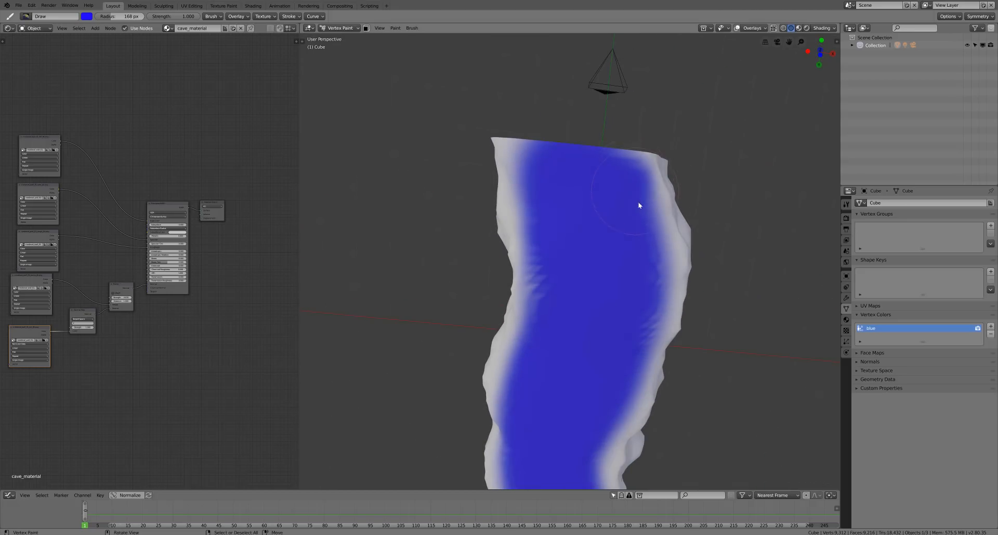
pyautogui.moveTo(624, 335); pyautogui.dragTo(611, 298, button='middle')
pyautogui.click(330, 28)
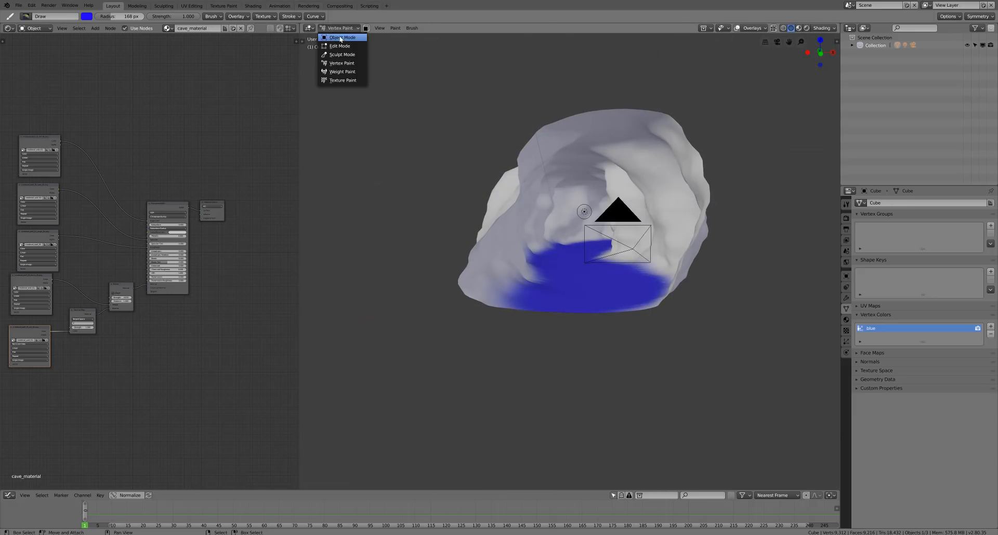
pyautogui.click(343, 40)
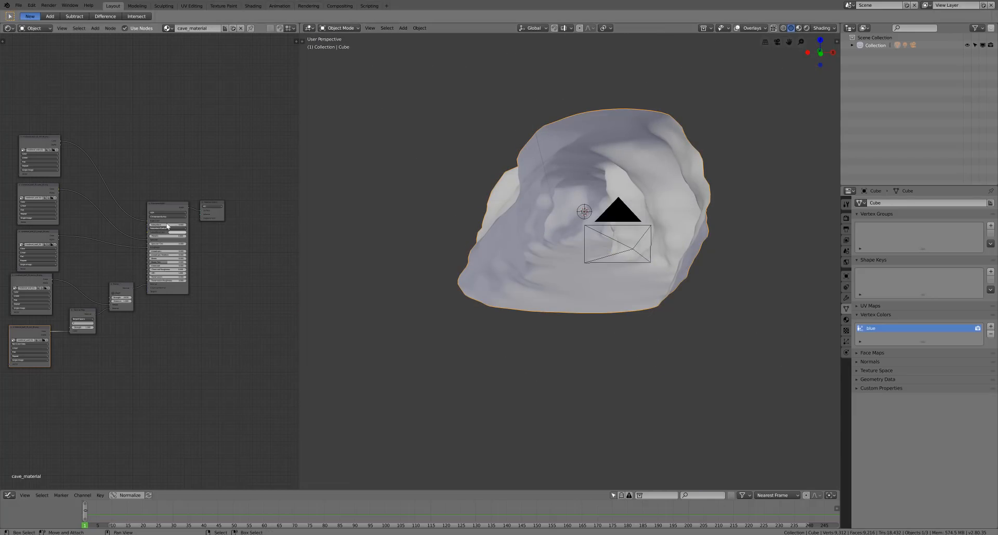
# Move the Material Output node farther away from the Principled BSDF in cave_material to make room between them
pyautogui.moveTo(152, 353); pyautogui.dragTo(210, 284, button='middle')
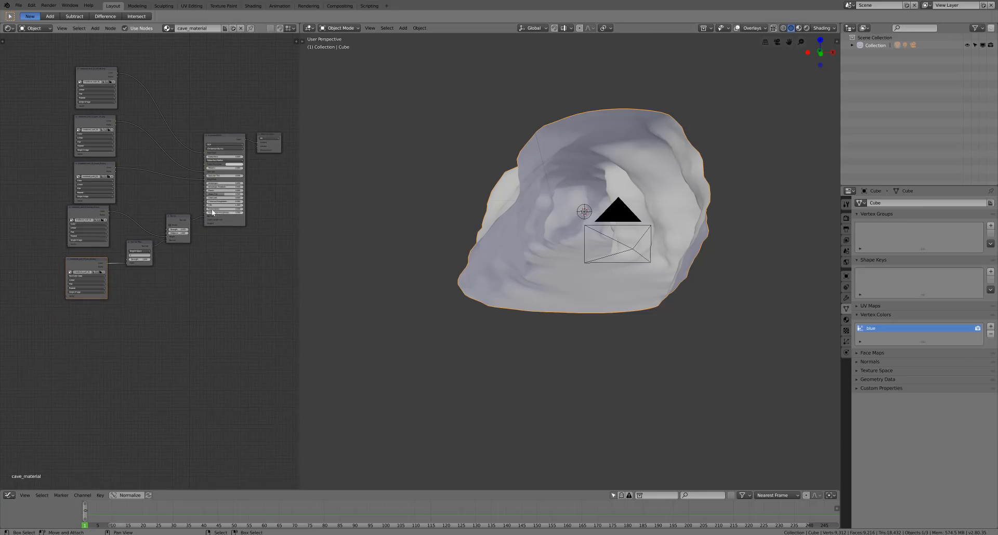
pyautogui.moveTo(220, 246); pyautogui.dragTo(179, 269, button='middle')
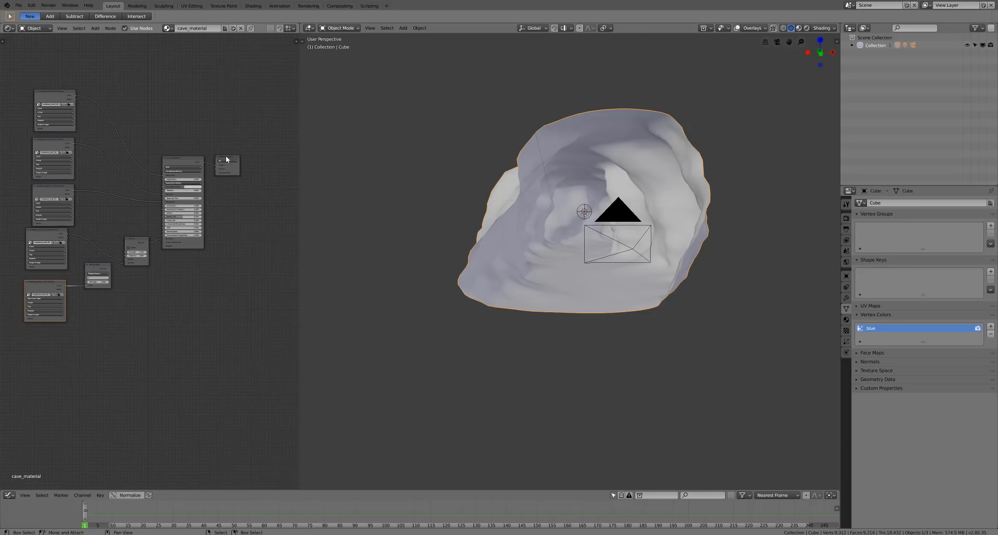
pyautogui.moveTo(227, 160); pyautogui.dragTo(251, 159)
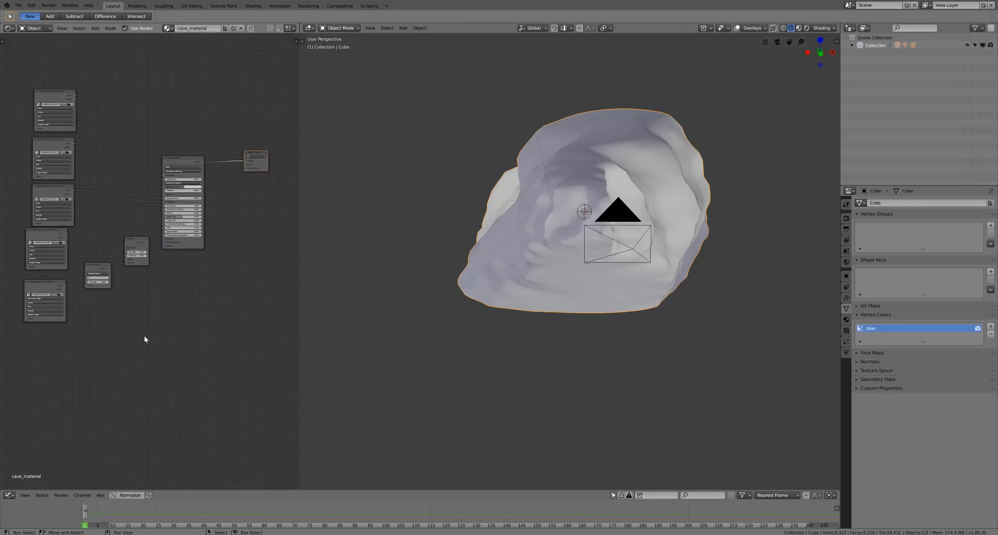
pyautogui.moveTo(176, 294); pyautogui.dragTo(222, 272, button='middle')
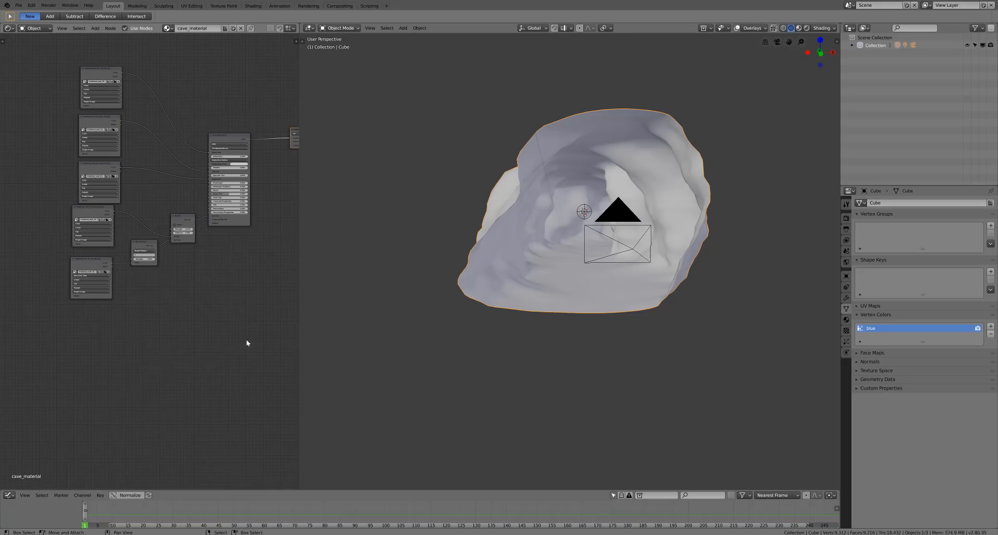
# Duplicate the Principled BSDF and the set of image texture, Normal Map and Bump nodes, placing the copies below the originals
pyautogui.moveTo(227, 139); pyautogui.dragTo(229, 140)
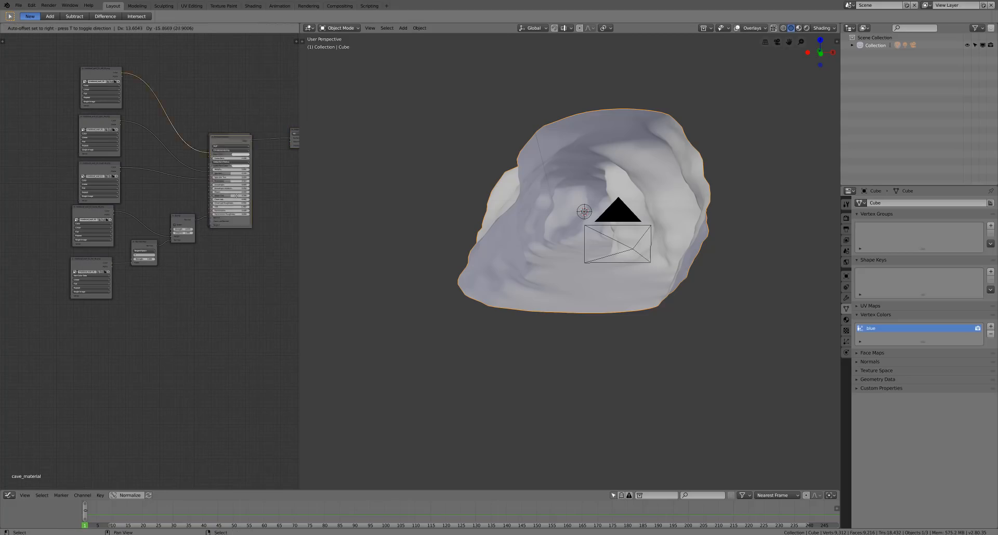
pyautogui.click(238, 345)
pyautogui.moveTo(185, 305); pyautogui.dragTo(57, 67)
pyautogui.hotkey('shift', 'd')
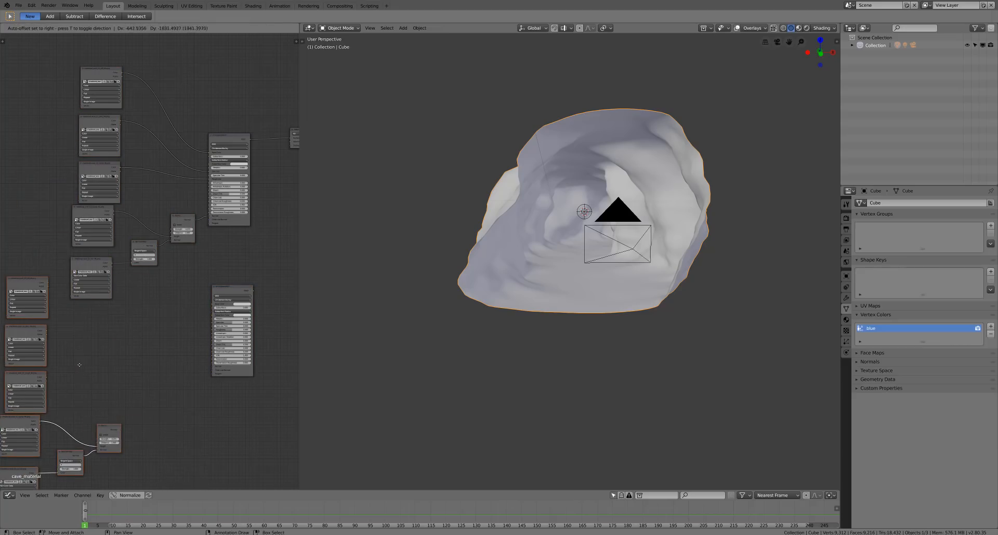
pyautogui.click(77, 365)
# Delete the surplus Principled BSDF copy and align the remaining copy and the duplicated texture nodes beneath their originals
pyautogui.click(231, 289)
pyautogui.press('x')
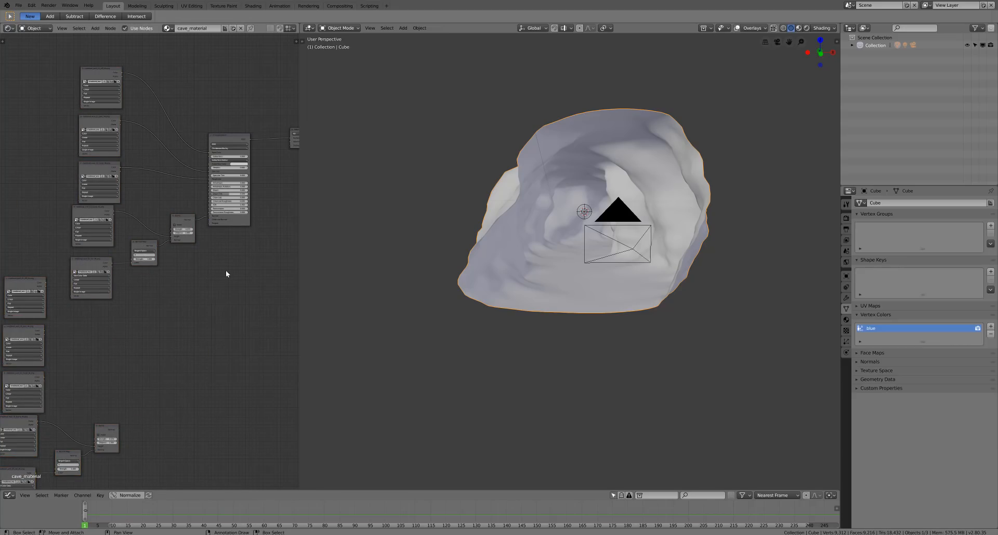
pyautogui.scroll(-5, 198, 264)
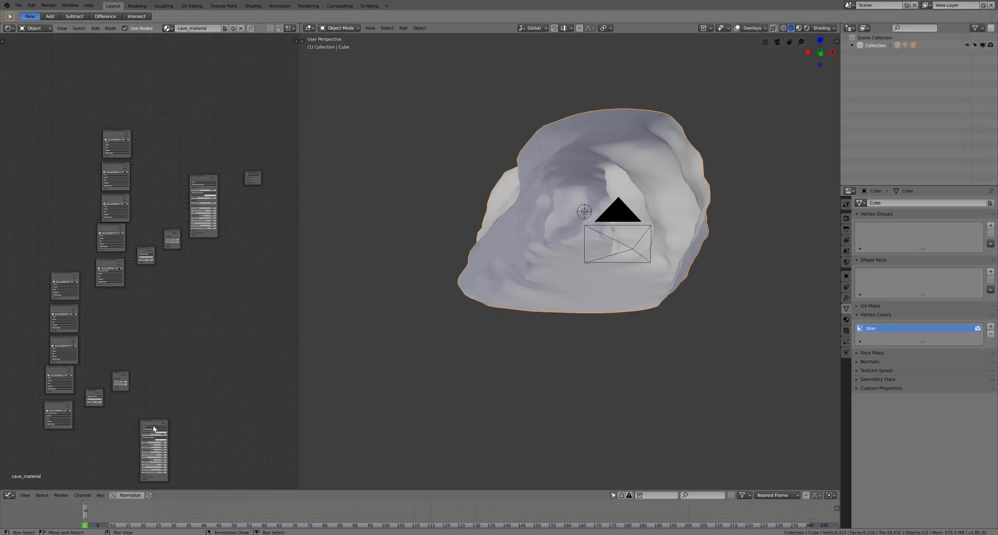
pyautogui.moveTo(154, 430); pyautogui.dragTo(204, 297)
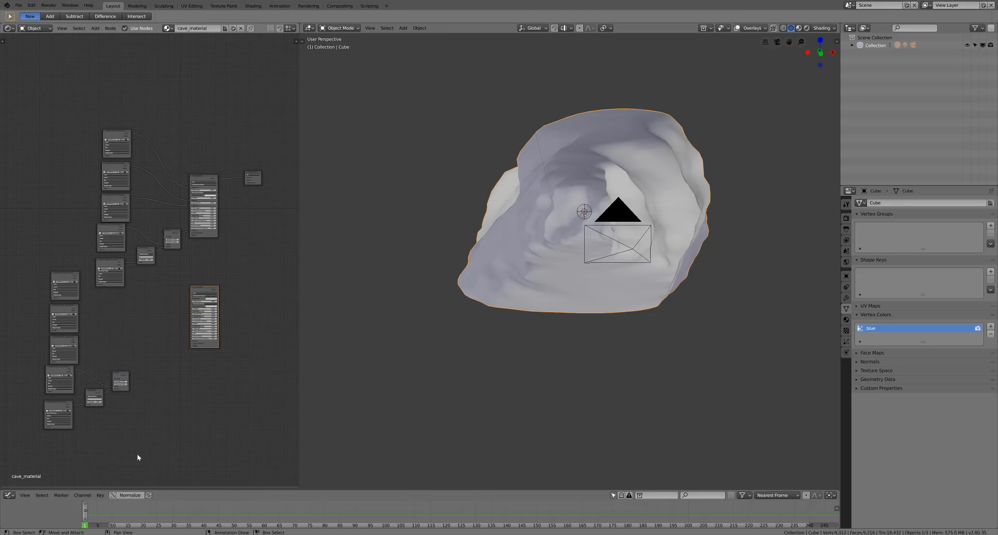
pyautogui.moveTo(138, 455); pyautogui.dragTo(216, 292)
# Load medieval_blocks_05_diff_4k.png into the duplicated diffuse texture node and connect its Color to the duplicated Principled BSDF's Base Color
pyautogui.scroll(7, 160, 321)
pyautogui.moveTo(156, 319); pyautogui.dragTo(162, 312, button='middle')
pyautogui.scroll(3, 162, 312)
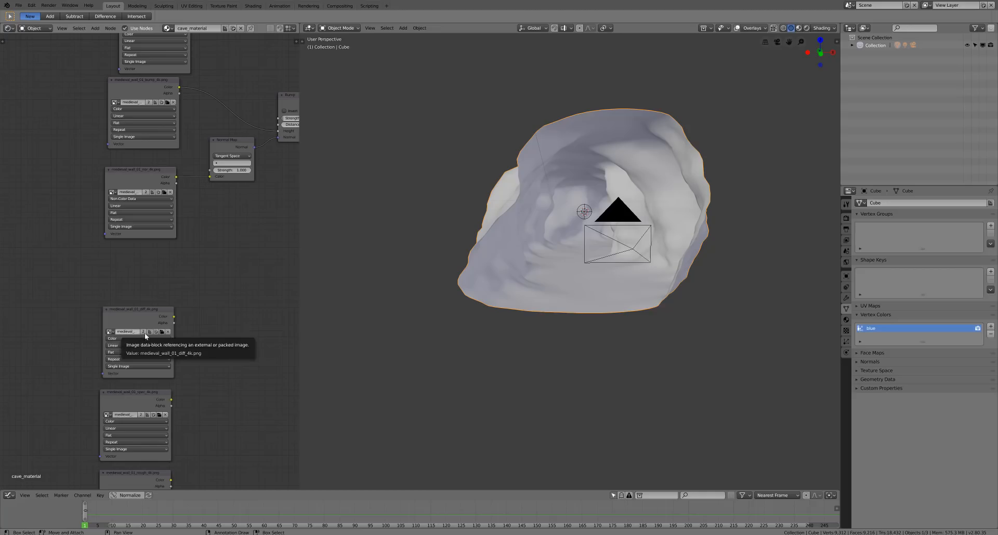
pyautogui.click(161, 331)
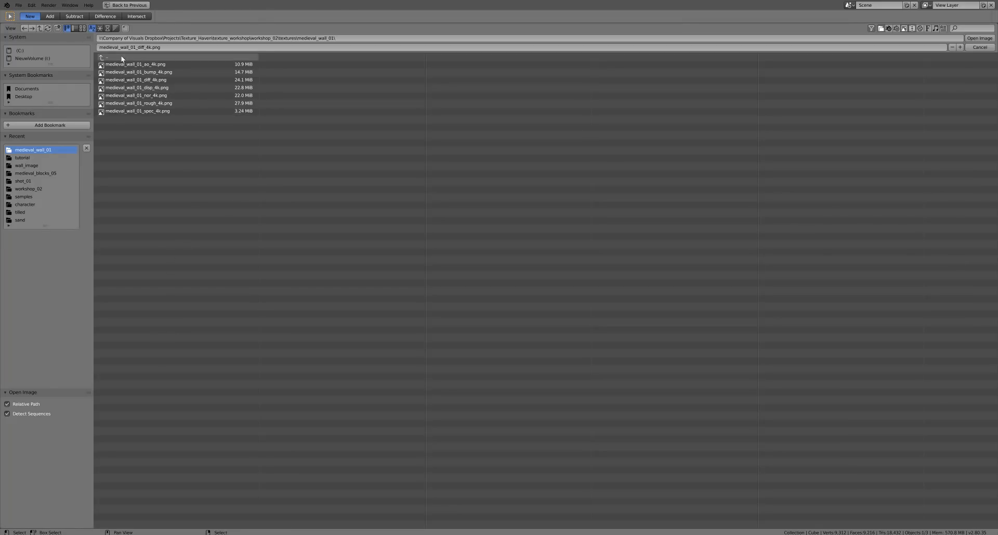
pyautogui.click(140, 57)
pyautogui.click(130, 64)
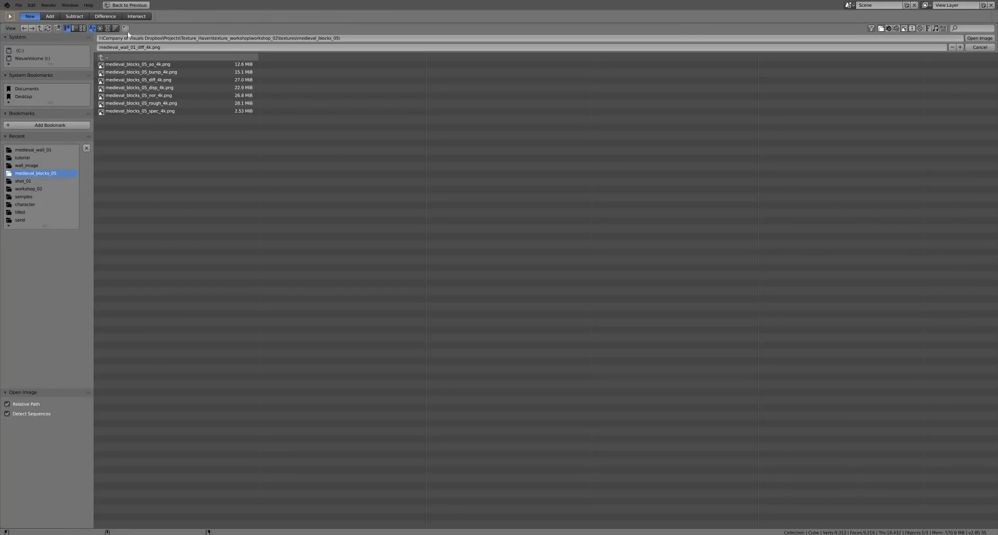
pyautogui.click(82, 27)
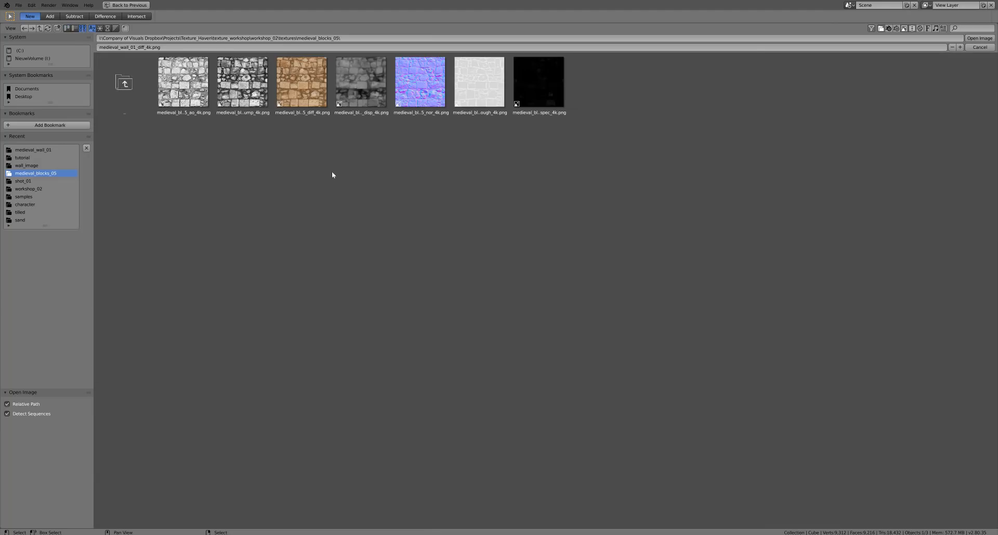
pyautogui.click(314, 114)
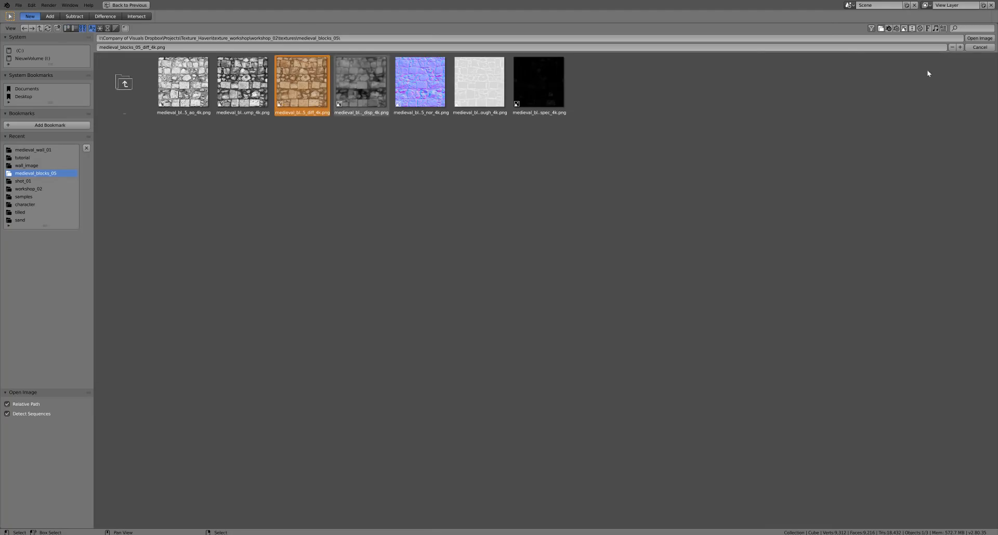
pyautogui.click(980, 38)
pyautogui.moveTo(227, 314); pyautogui.dragTo(113, 216, button='middle')
pyautogui.moveTo(59, 219); pyautogui.dragTo(252, 177)
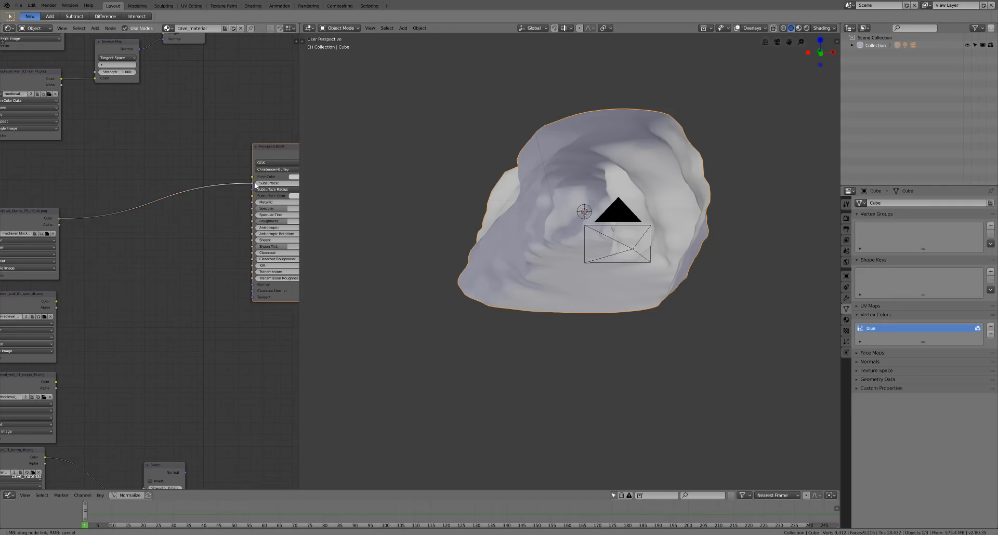
# Replace the image in the duplicated specular texture node with medieval_blocks_05_spec_4k.png
pyautogui.moveTo(27, 321); pyautogui.dragTo(117, 309, button='middle')
pyautogui.click(85, 315)
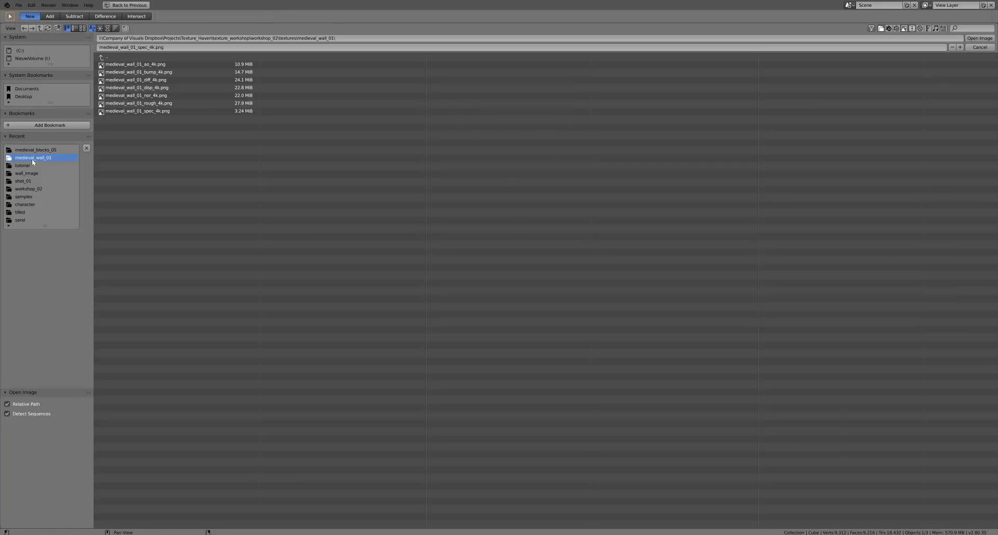
pyautogui.click(156, 112)
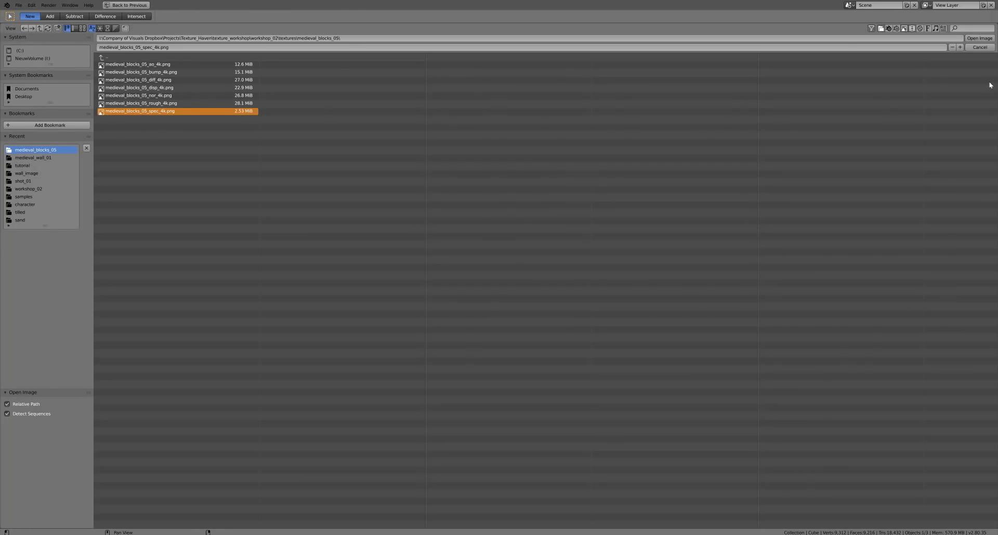
pyautogui.click(991, 39)
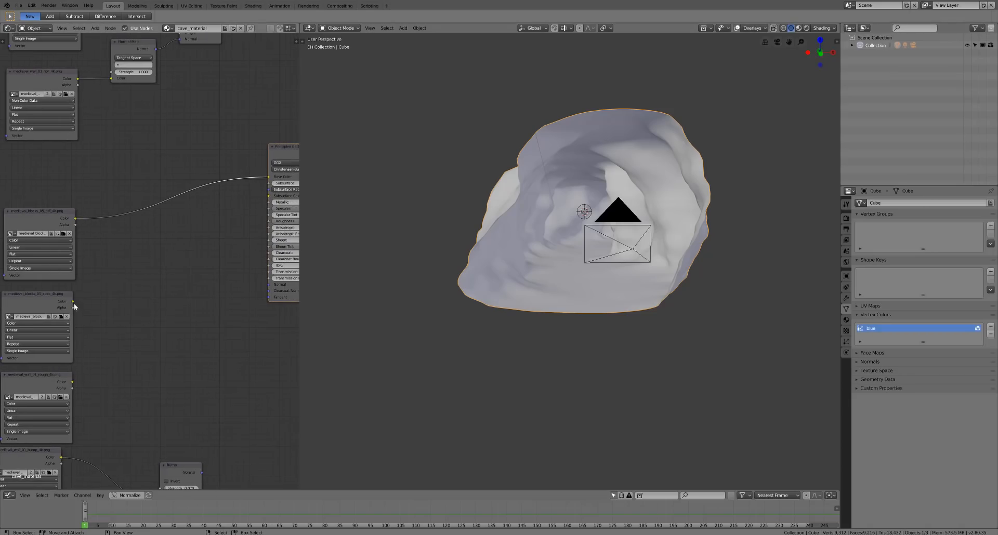
# Connect the duplicated specular texture to Specular, load medieval_blocks_05_rough_4k.png into the duplicated roughness node and connect its Color to Roughness
pyautogui.moveTo(73, 302); pyautogui.dragTo(268, 211)
pyautogui.click(61, 397)
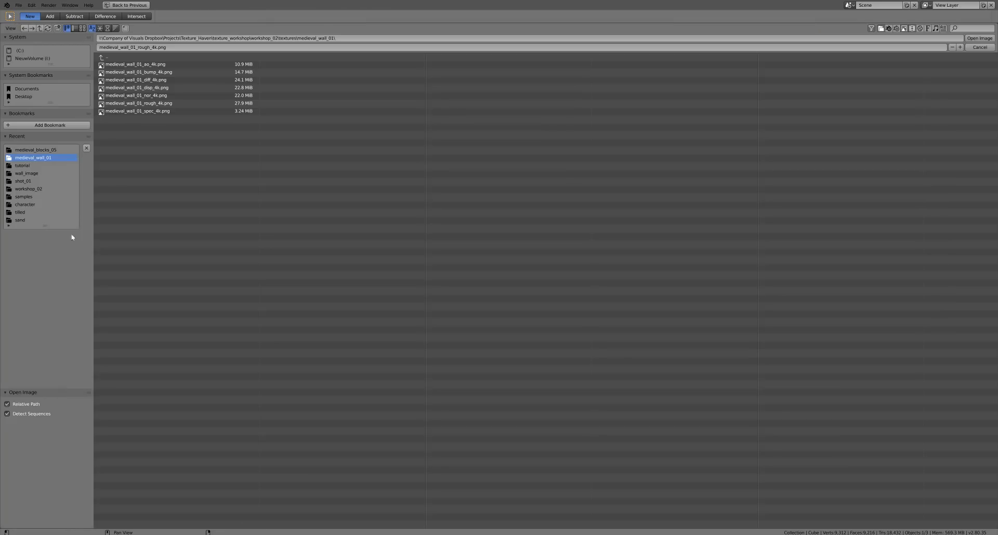
pyautogui.click(35, 151)
pyautogui.click(150, 103)
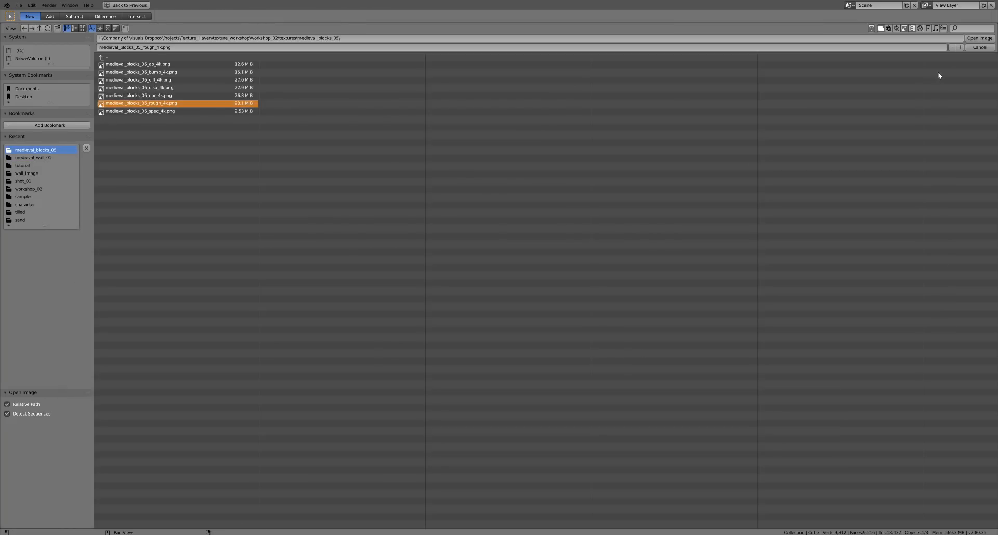
pyautogui.click(976, 37)
pyautogui.moveTo(72, 382); pyautogui.dragTo(268, 221)
# Replace the image in the duplicated bump texture node with medieval_blocks_05_bump_4k.png
pyautogui.scroll(-2, 160, 400)
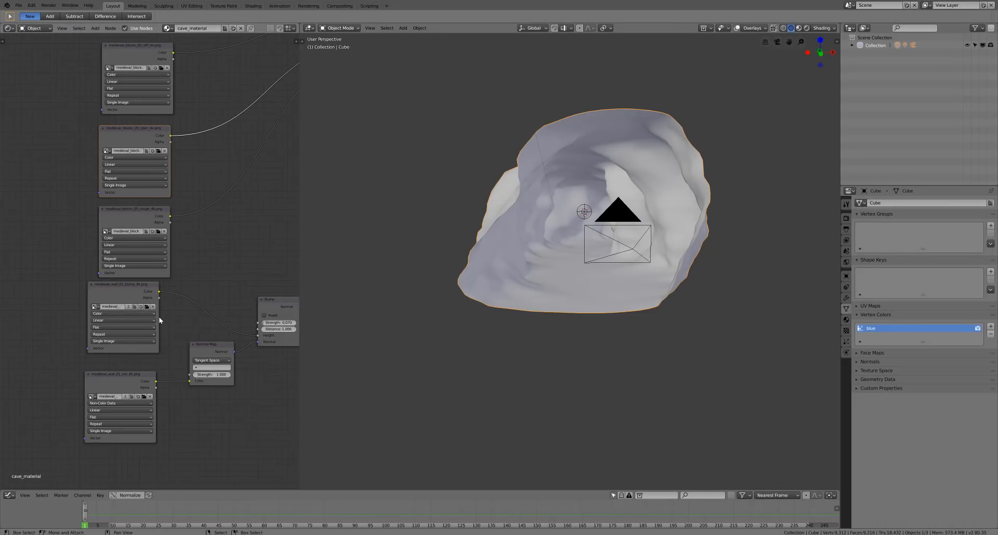
pyautogui.click(148, 307)
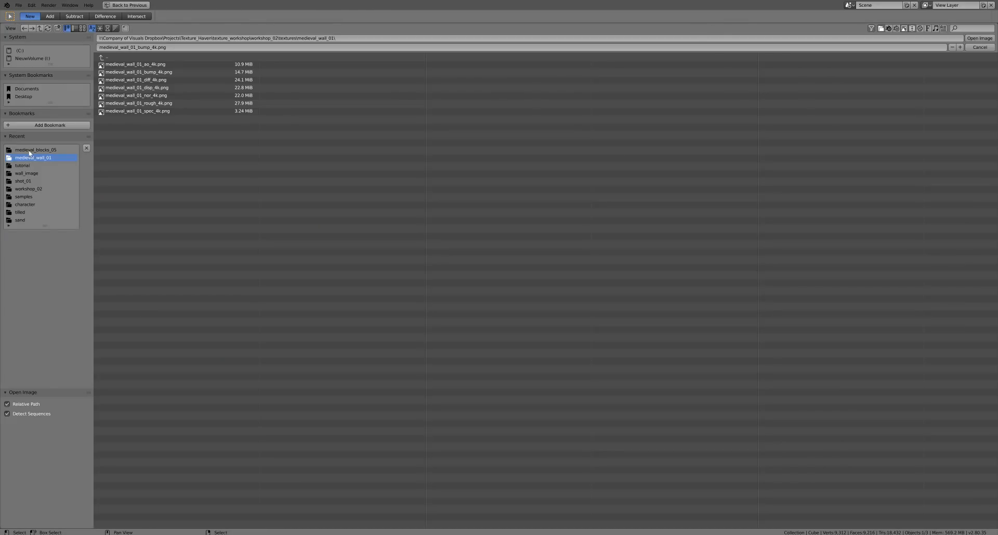
pyautogui.click(30, 152)
pyautogui.click(141, 72)
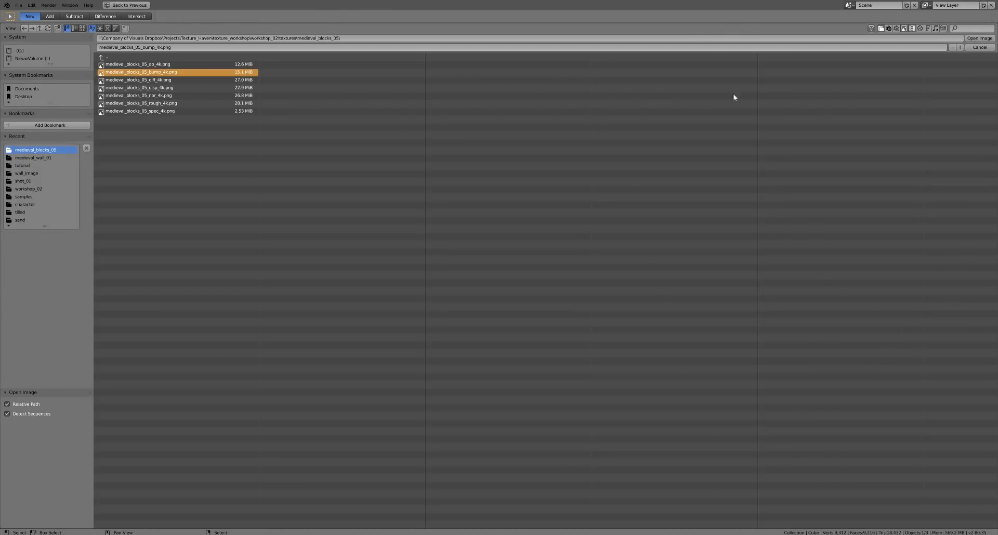
pyautogui.click(980, 38)
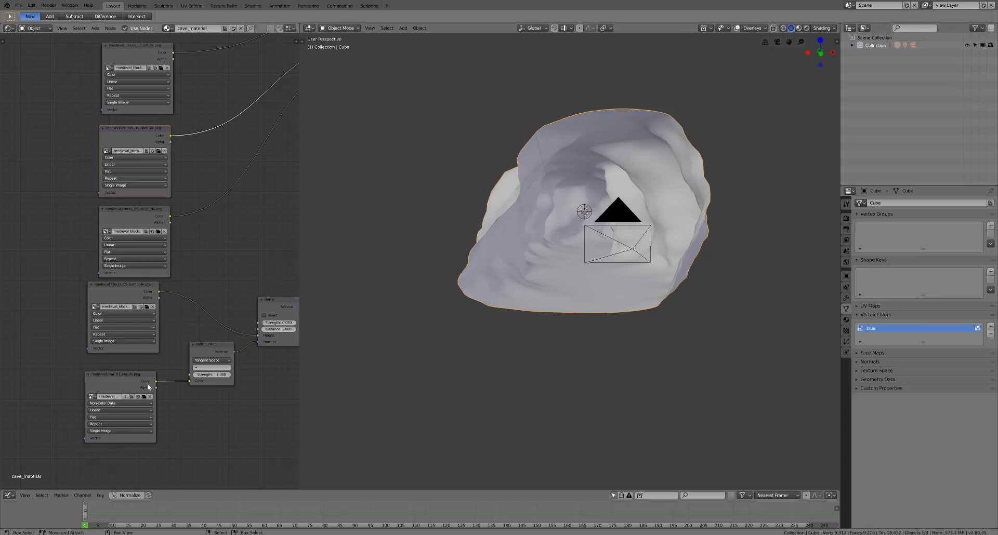
# Replace the image in the duplicated normal texture node with medieval_blocks_05_nor_4k.png
pyautogui.click(145, 396)
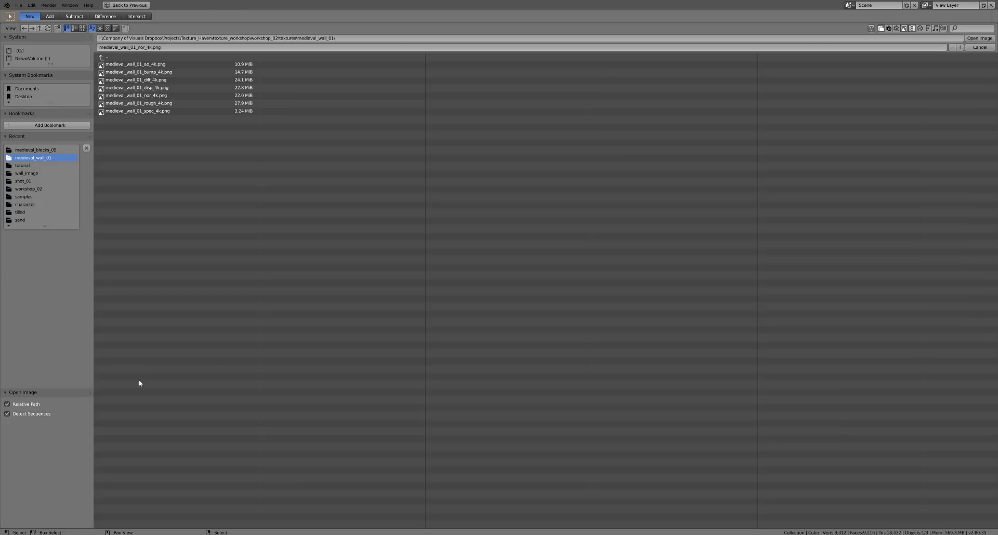
pyautogui.click(27, 149)
pyautogui.click(155, 95)
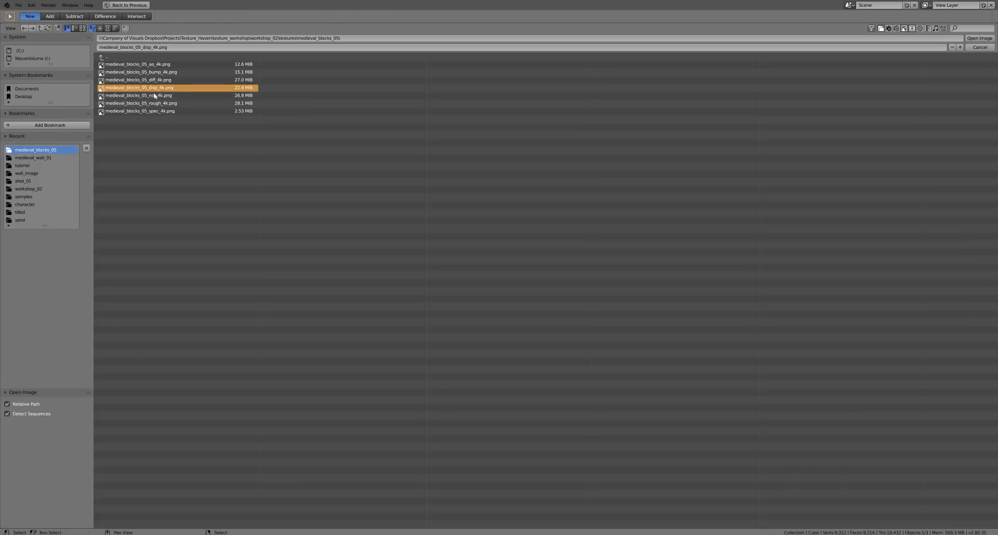
pyautogui.click(979, 38)
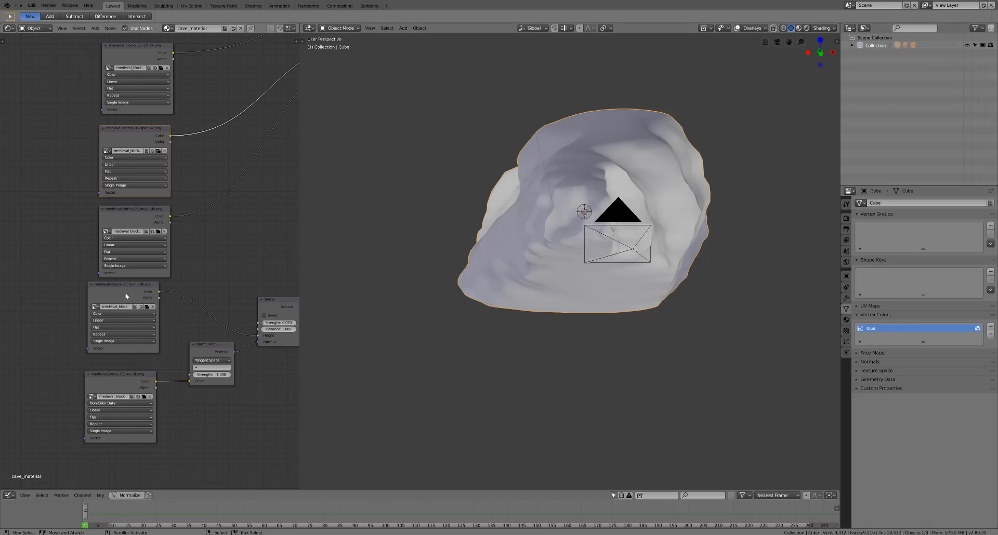
# Nudge the duplicated bump texture node and connect the duplicated Bump node's Normal output to the duplicated Principled BSDF's Normal input
pyautogui.moveTo(123, 286); pyautogui.dragTo(127, 294)
pyautogui.moveTo(280, 305); pyautogui.dragTo(170, 350, button='middle')
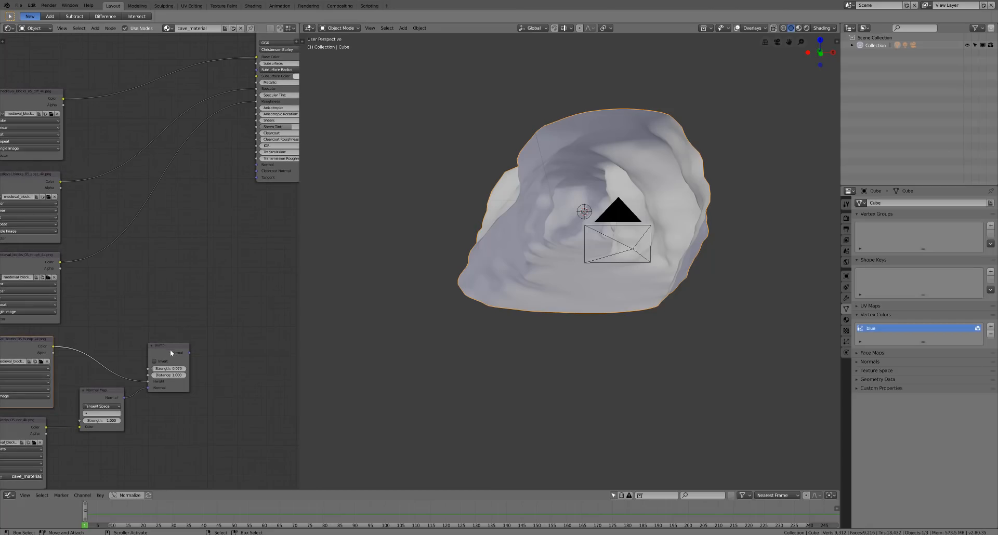
pyautogui.moveTo(190, 355); pyautogui.dragTo(259, 165)
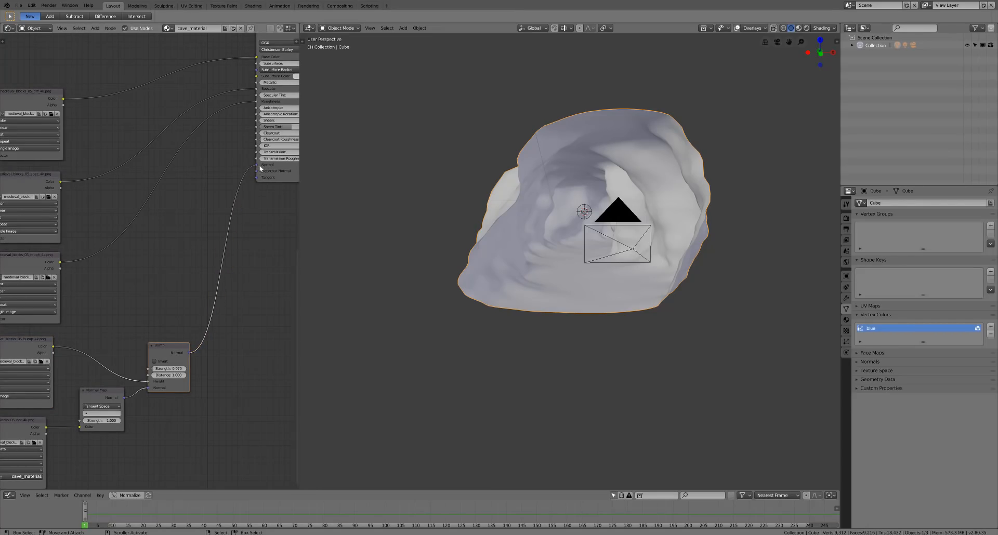
# Reposition the duplicated Principled BSDF beneath the original and move the Material Output away to make room for another node
pyautogui.scroll(-3, 239, 238)
pyautogui.moveTo(239, 240); pyautogui.dragTo(182, 394, button='middle')
pyautogui.moveTo(196, 274); pyautogui.dragTo(184, 236)
pyautogui.moveTo(225, 216); pyautogui.dragTo(165, 343, button='middle')
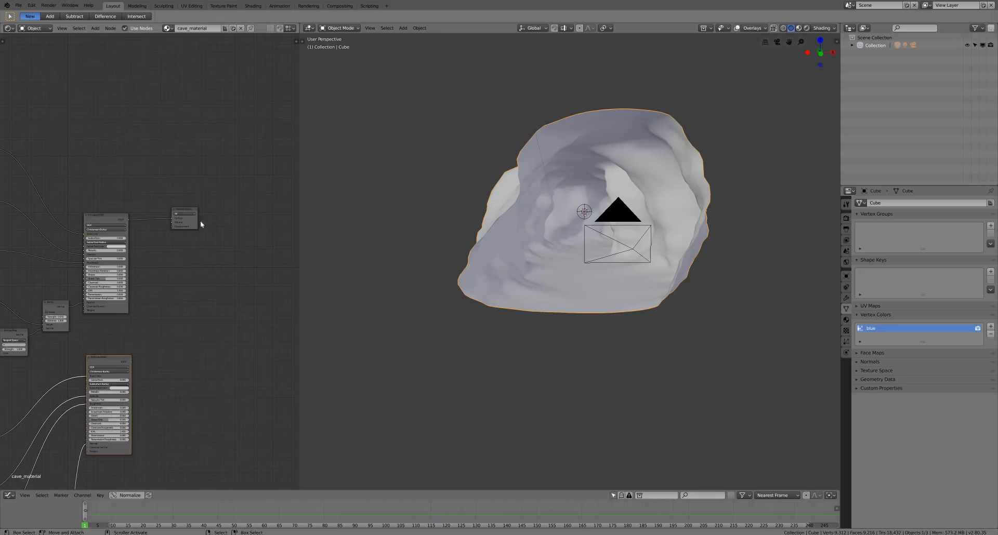
pyautogui.moveTo(182, 208); pyautogui.dragTo(234, 207)
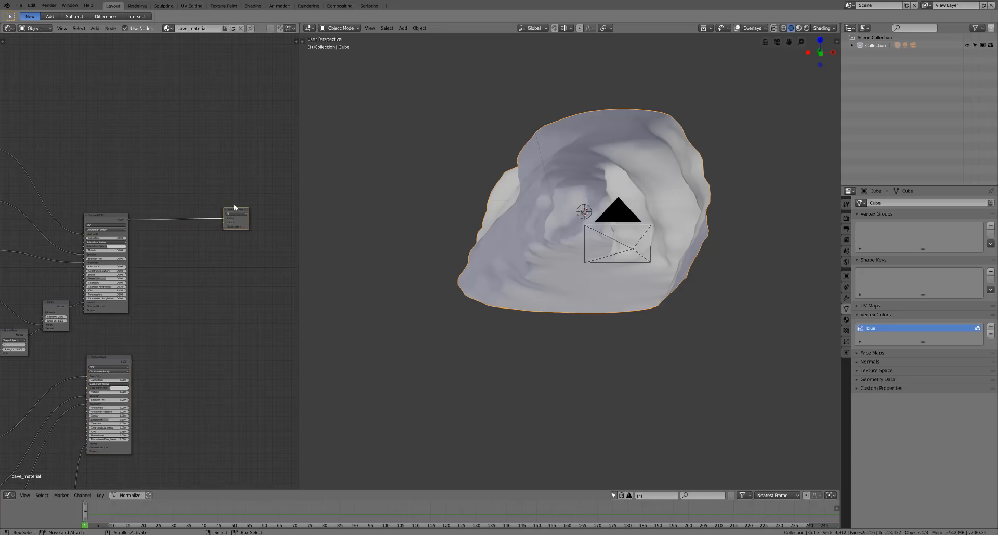
# Insert a Mix Shader between the original Principled BSDF and the Material Output, and connect the duplicated Principled BSDF to its second Shader input
pyautogui.click(96, 28)
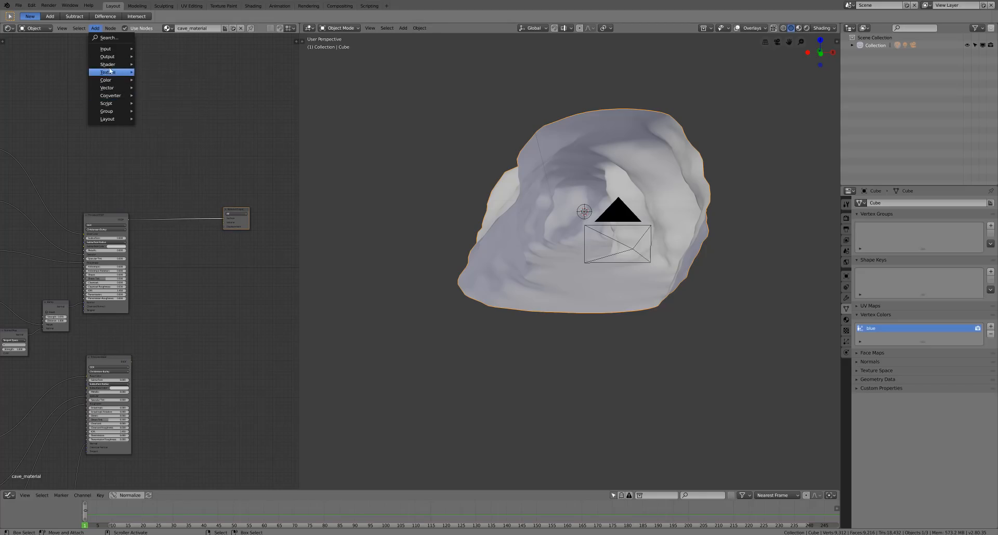
pyautogui.moveTo(121, 64)
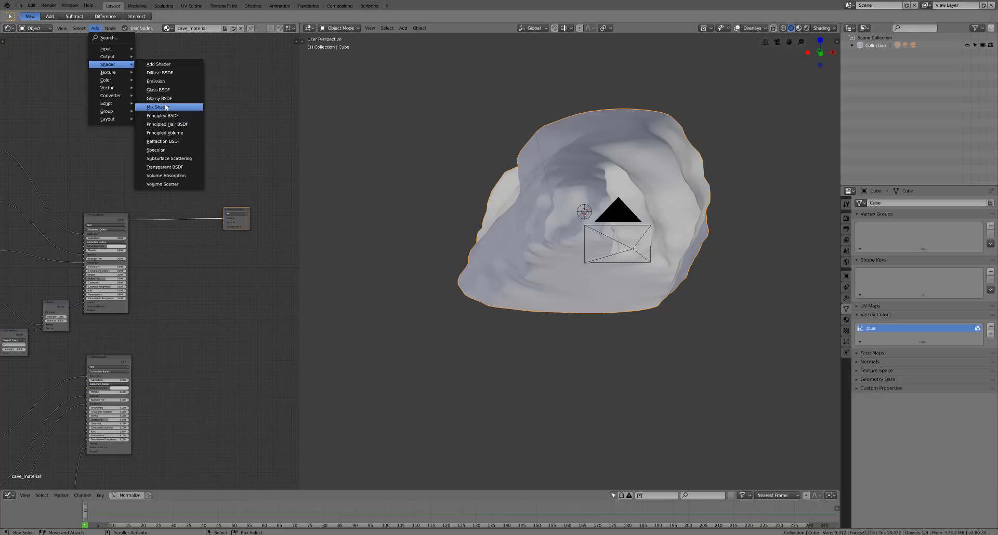
pyautogui.click(158, 107)
pyautogui.click(171, 203)
pyautogui.scroll(2, 176, 343)
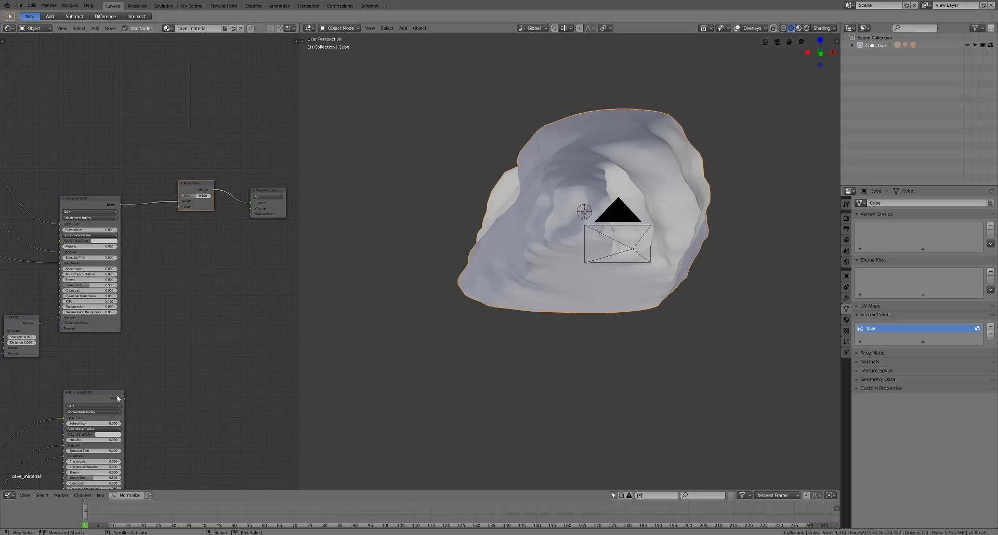
pyautogui.moveTo(125, 399); pyautogui.dragTo(182, 208)
pyautogui.moveTo(186, 242); pyautogui.dragTo(207, 278, button='middle')
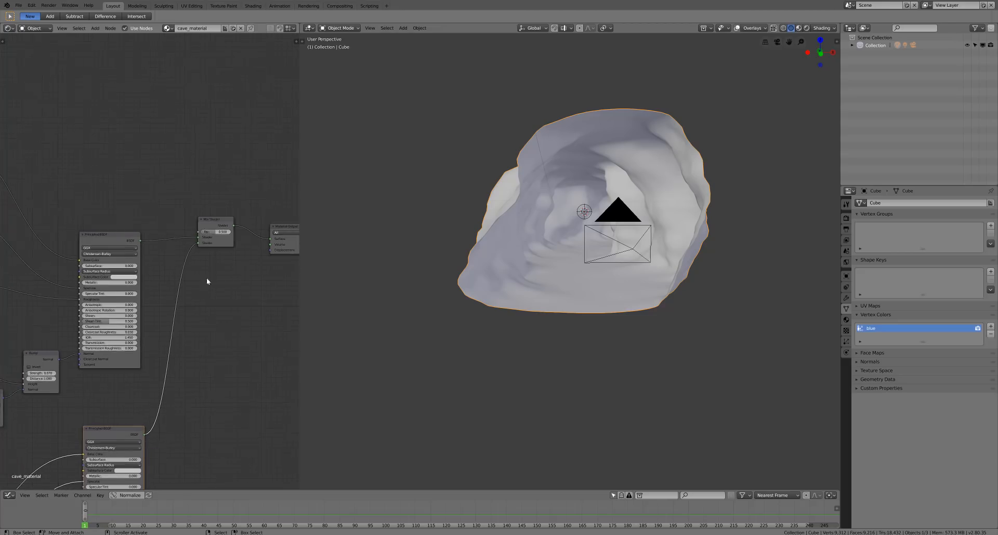
pyautogui.moveTo(215, 223); pyautogui.dragTo(219, 230)
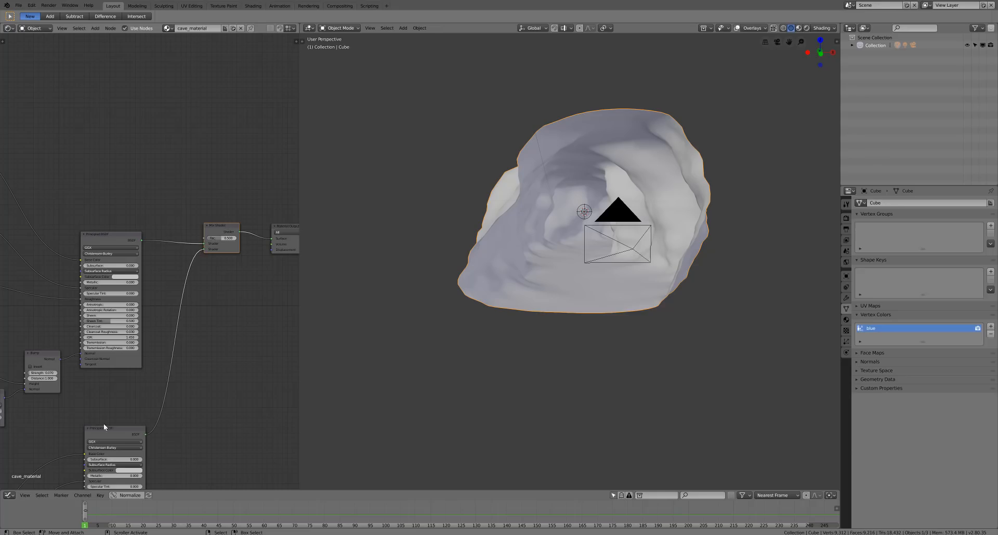
# Add an Attribute node above the shaders, name its attribute blue, and connect its Color to the Mix Shader's Fac
pyautogui.click(95, 28)
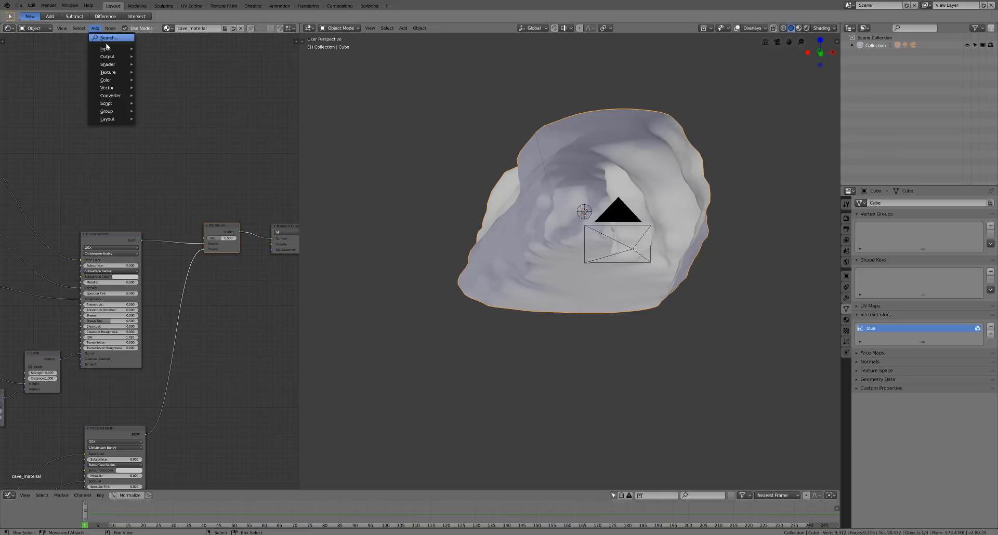
pyautogui.moveTo(108, 48)
pyautogui.click(151, 56)
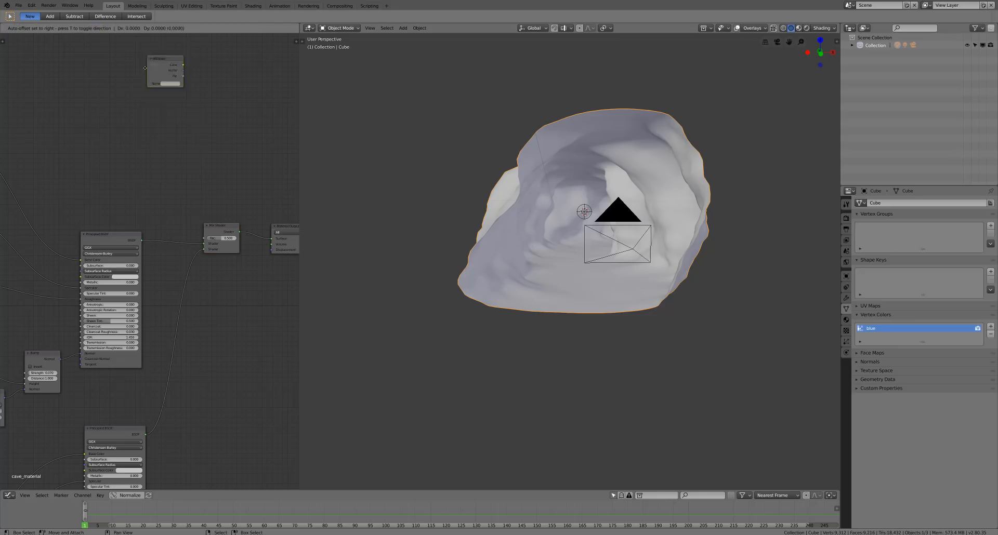
pyautogui.click(132, 137)
pyautogui.click(147, 162)
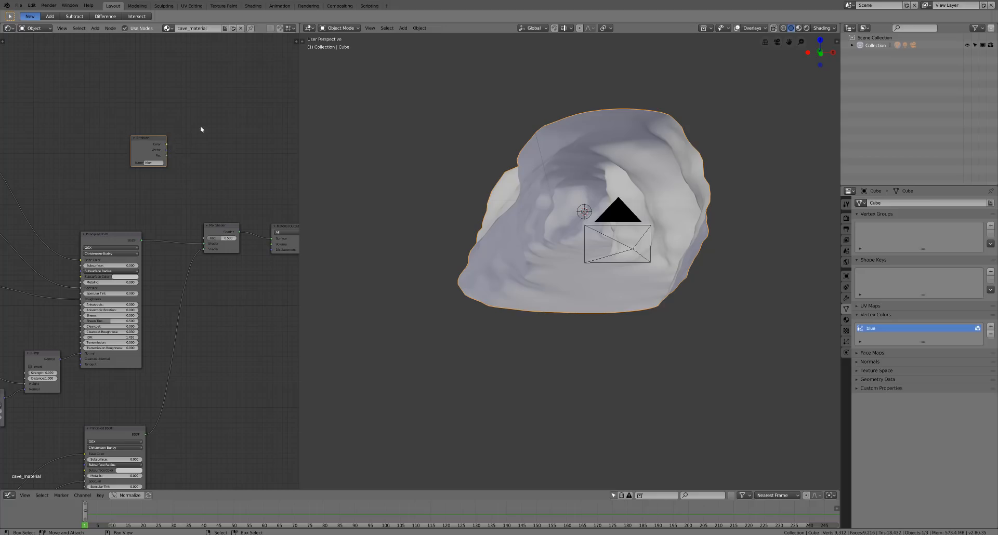
pyautogui.moveTo(167, 144); pyautogui.dragTo(207, 239)
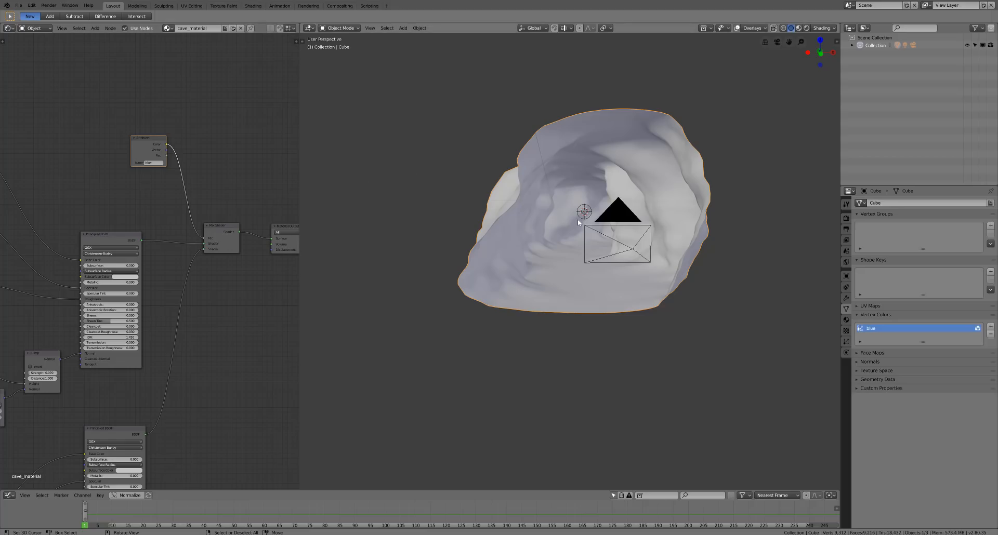
# Save the file and switch the 3D viewport to Rendered shading
pyautogui.click(18, 5)
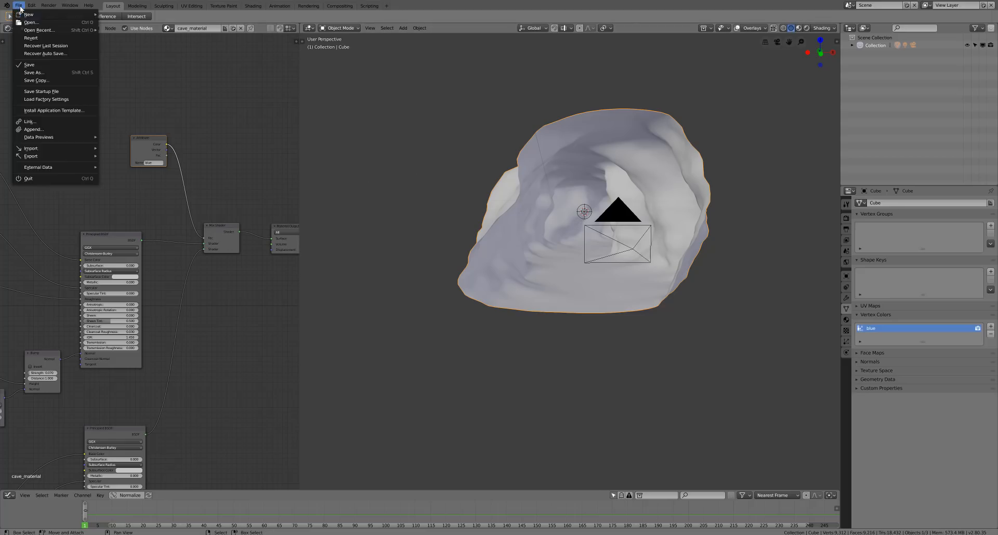
pyautogui.click(45, 65)
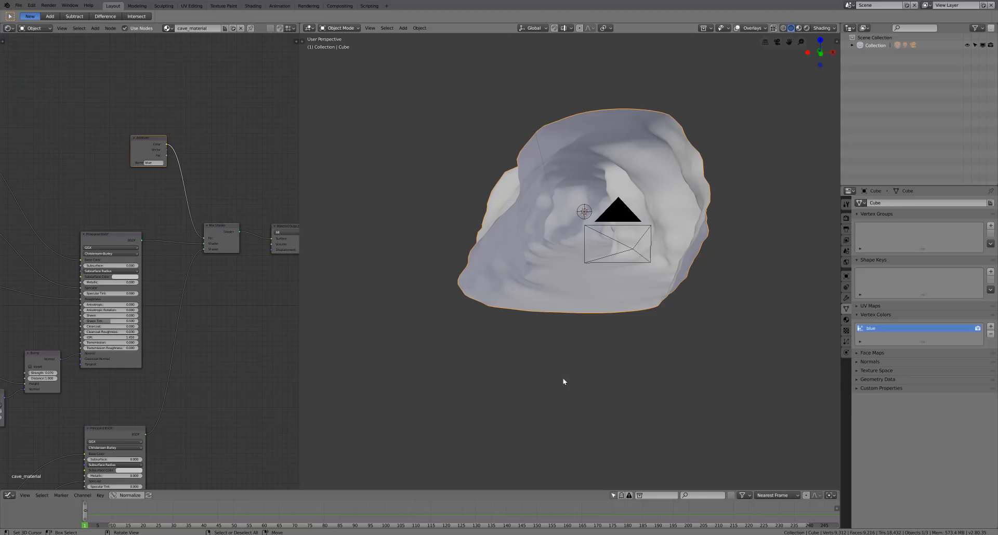
pyautogui.press('z')
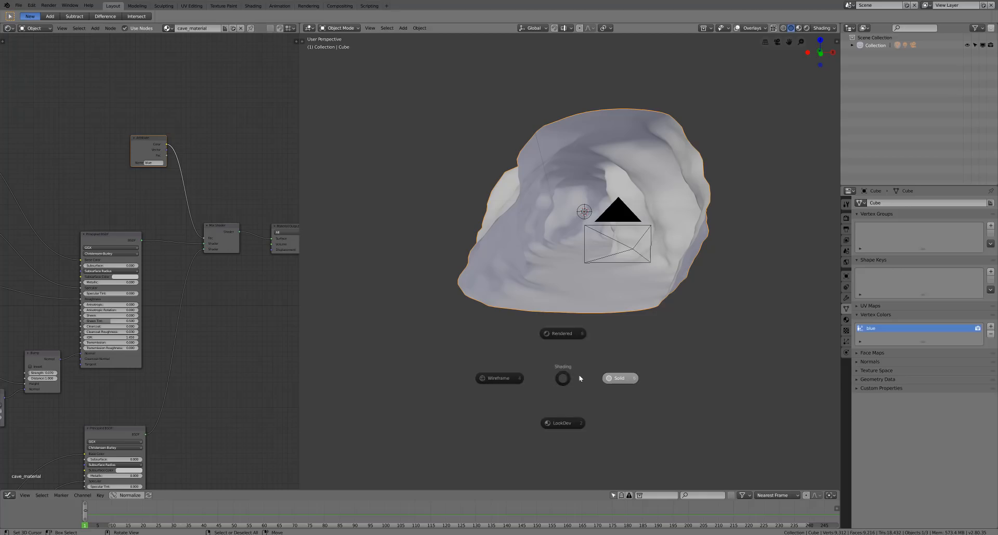
pyautogui.click(566, 338)
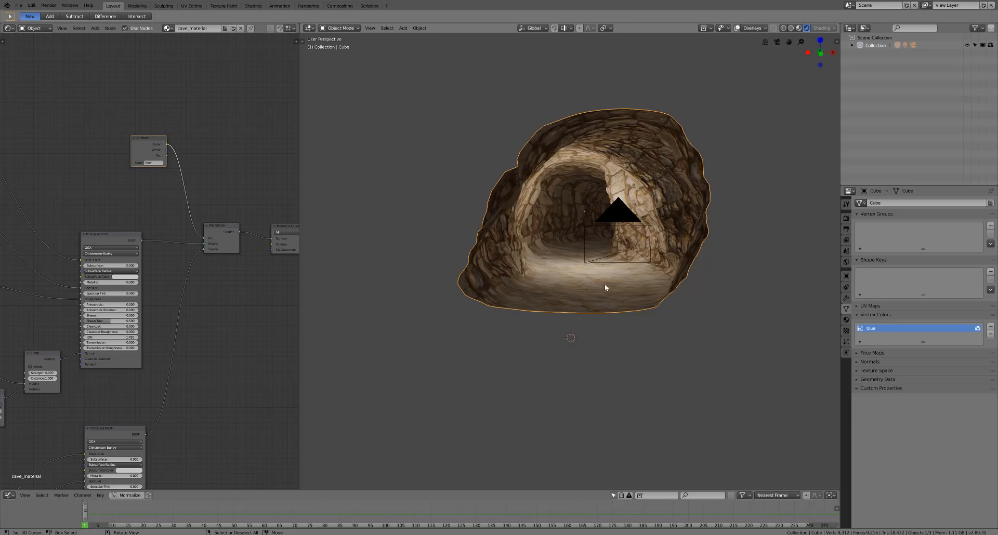
# Swap the two Shader inputs of the Mix Shader so the medieval_blocks_05 material covers the vertex-painted floor
pyautogui.scroll(4, 604, 285)
pyautogui.scroll(-4, 598, 287)
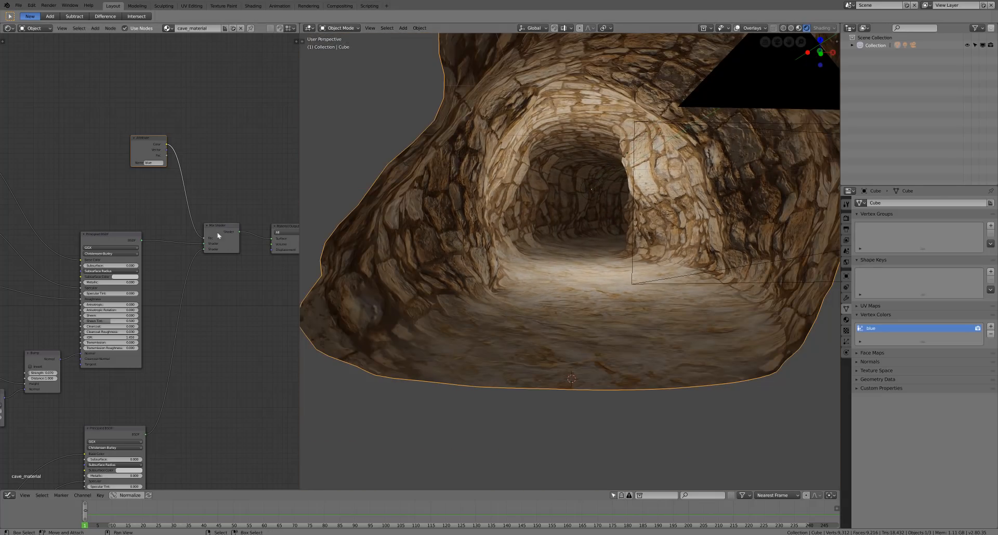
pyautogui.moveTo(203, 243); pyautogui.dragTo(202, 250)
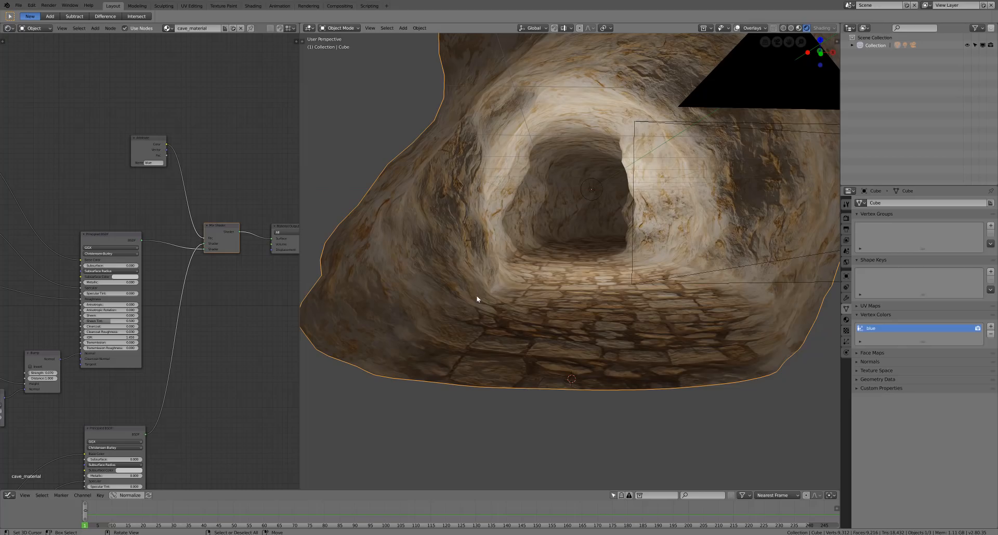
# Select the entire cave mesh in Edit Mode, flip its normals, and return to Object Mode
pyautogui.scroll(-3, 542, 323)
pyautogui.moveTo(598, 286); pyautogui.dragTo(563, 276, button='middle')
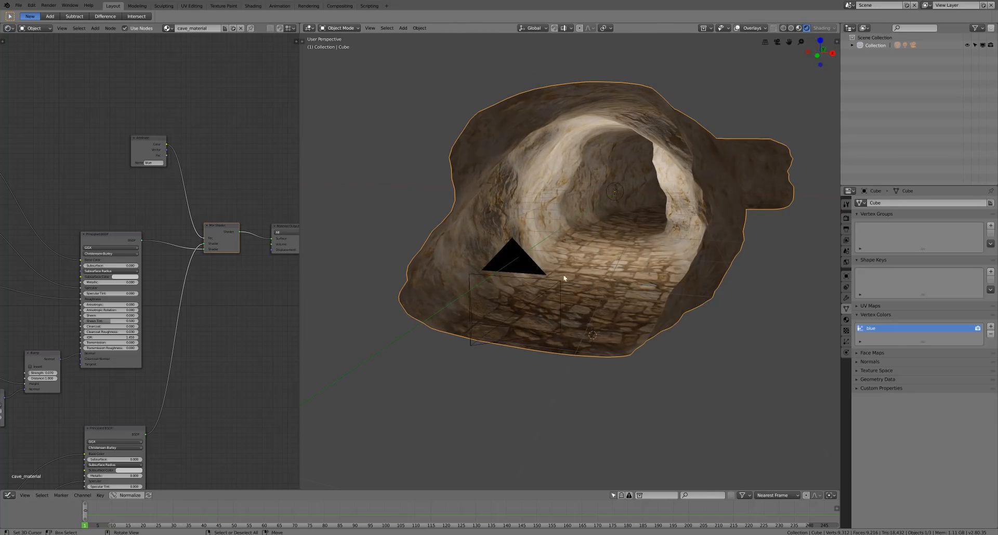
pyautogui.scroll(-4, 665, 229)
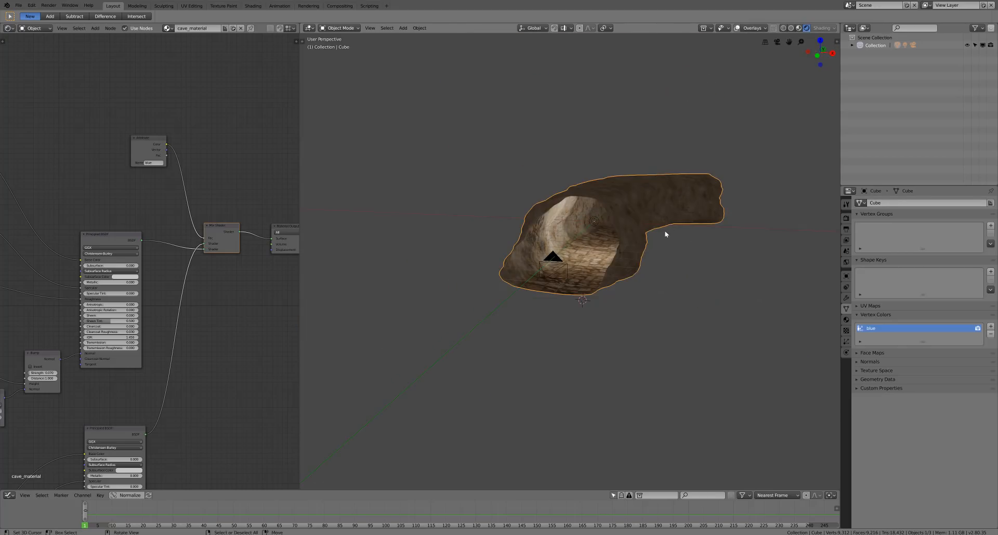
pyautogui.press('Tab')
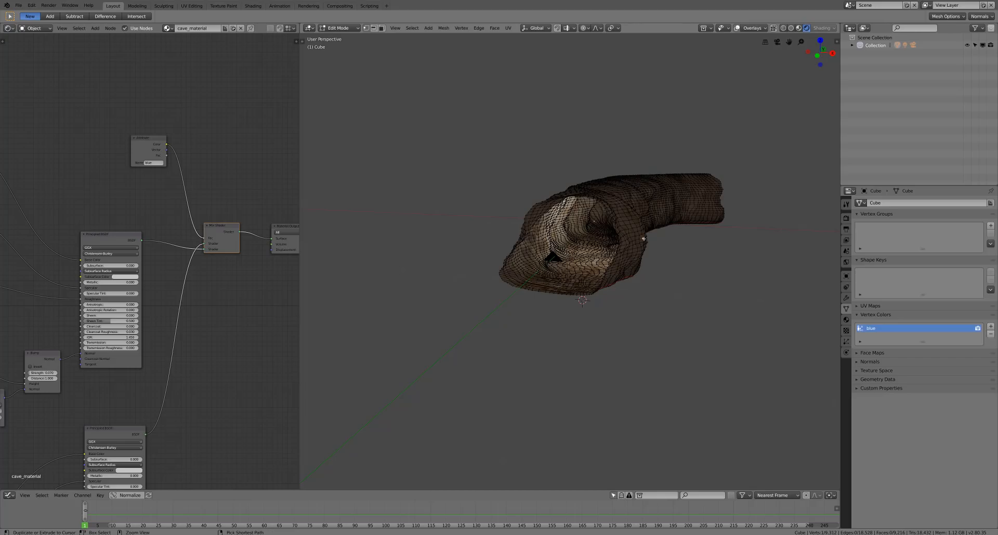
pyautogui.press('a')
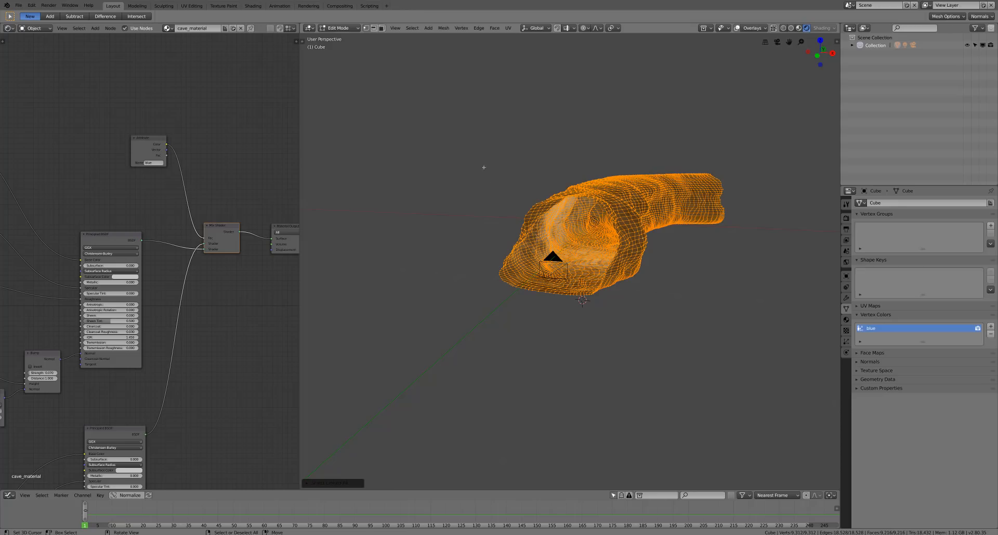
pyautogui.click(495, 28)
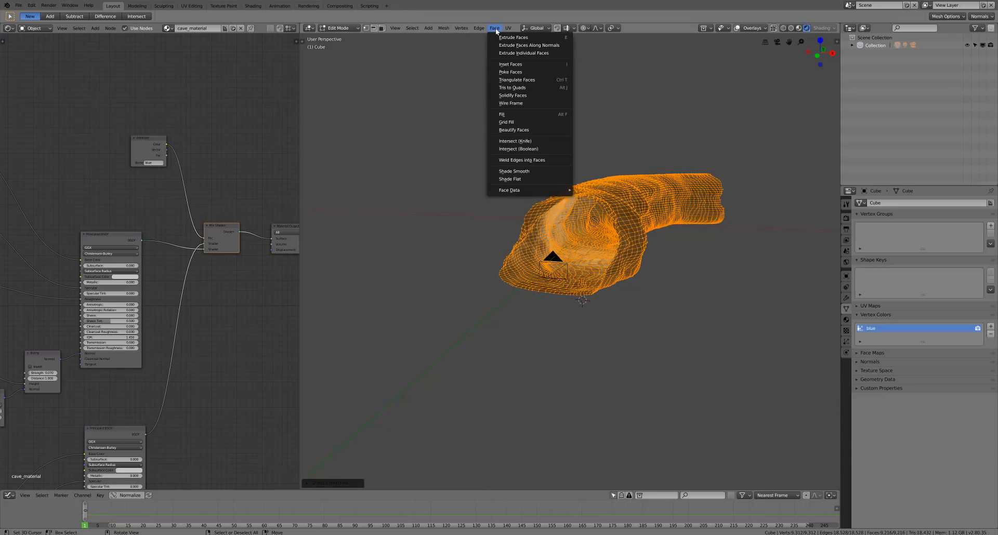
pyautogui.click(461, 28)
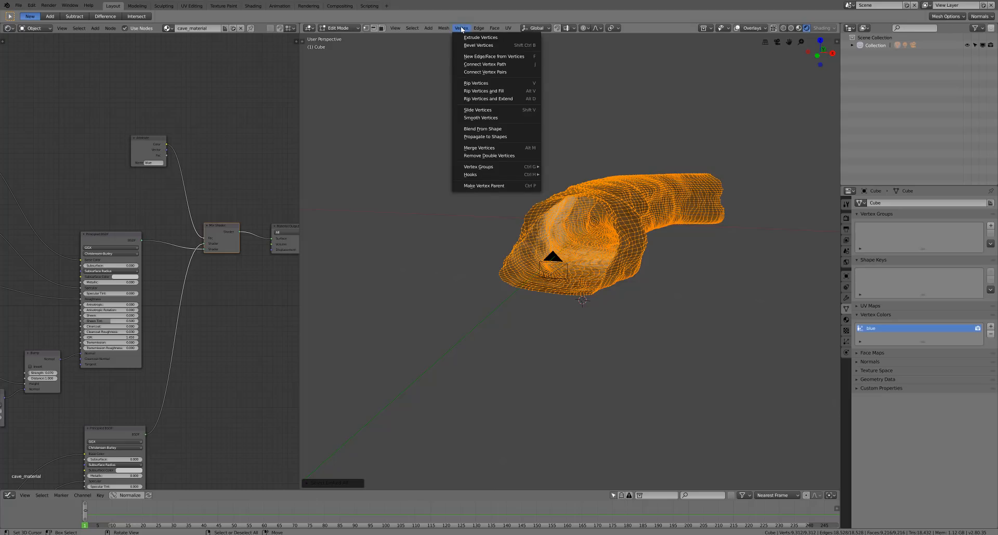
pyautogui.moveTo(496, 29)
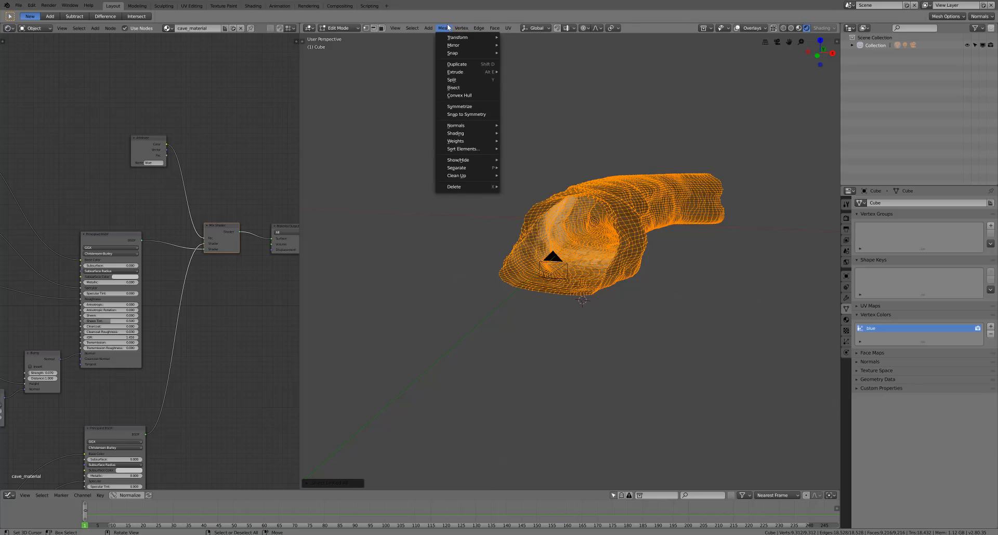
pyautogui.moveTo(453, 127)
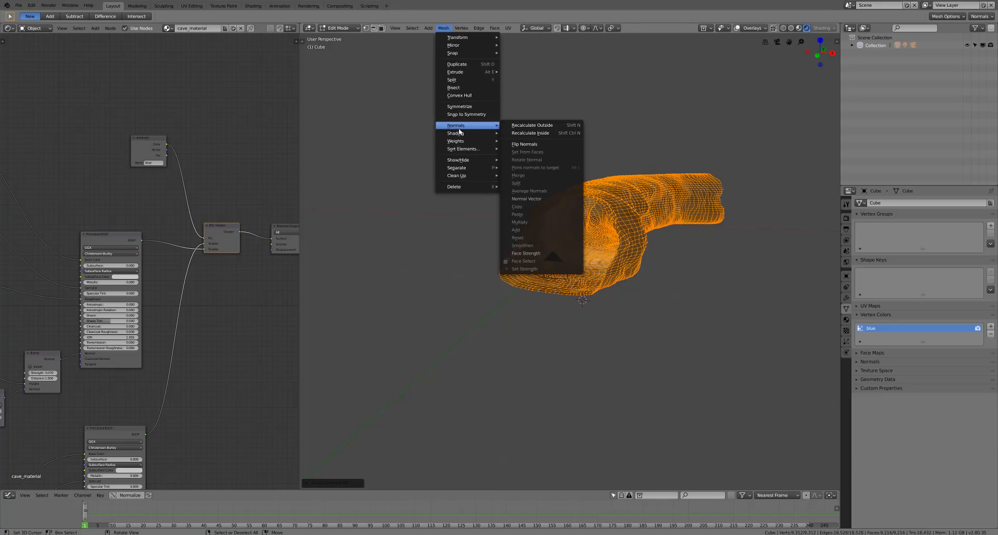
pyautogui.click(517, 144)
pyautogui.scroll(6, 643, 337)
pyautogui.press('Tab')
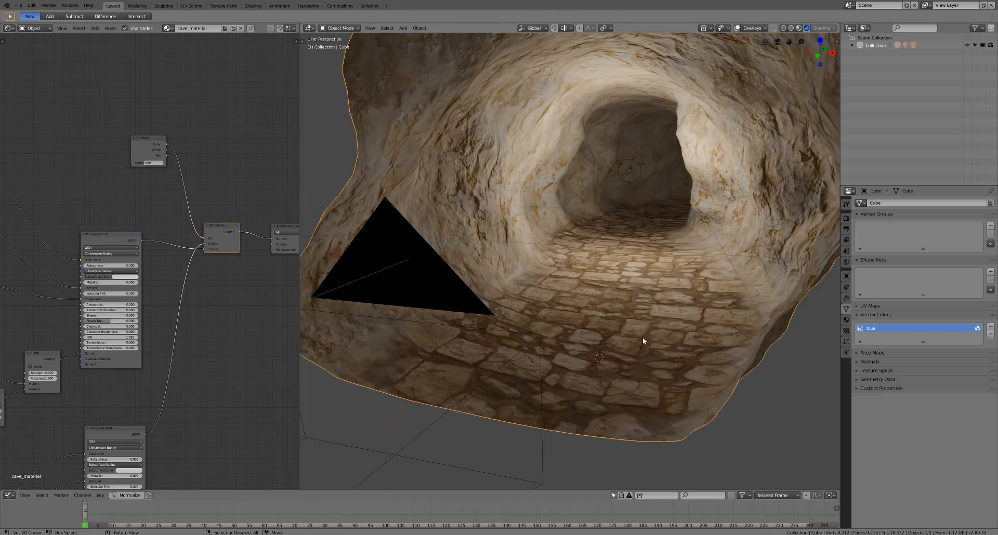
# Re-enter Edit Mode on the cave and flip all its normals back to their previous direction
pyautogui.moveTo(642, 338); pyautogui.dragTo(590, 320, button='middle')
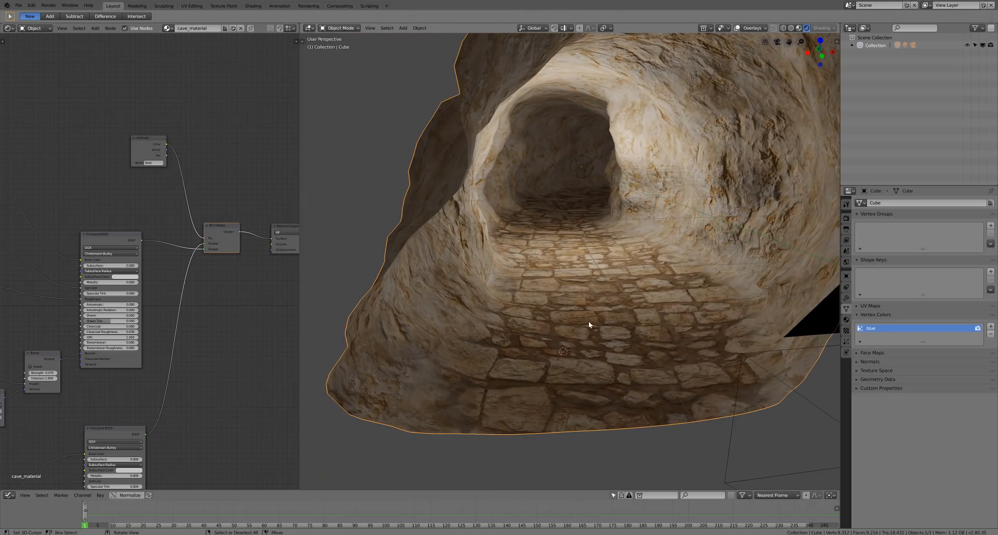
pyautogui.press('Tab')
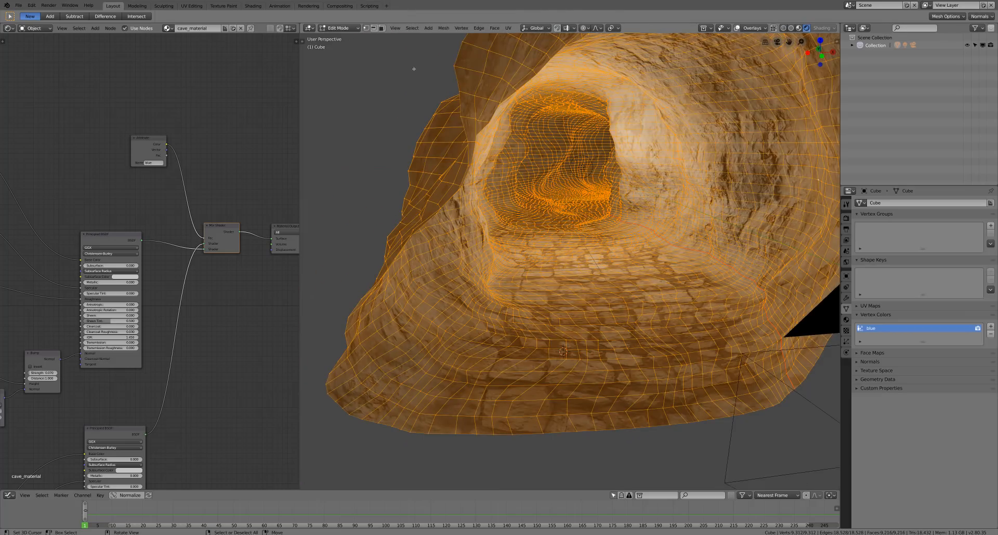
pyautogui.click(443, 28)
pyautogui.moveTo(466, 134)
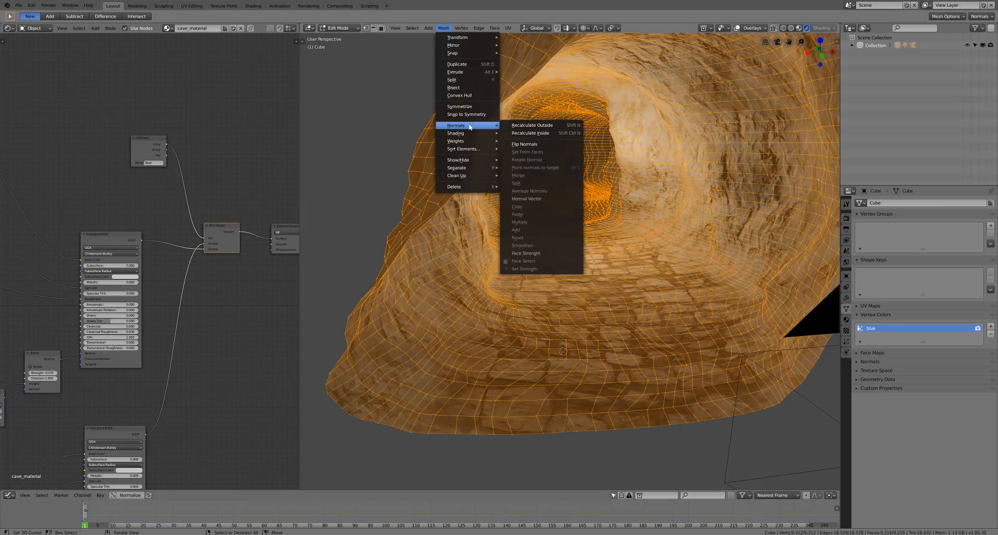
pyautogui.click(525, 146)
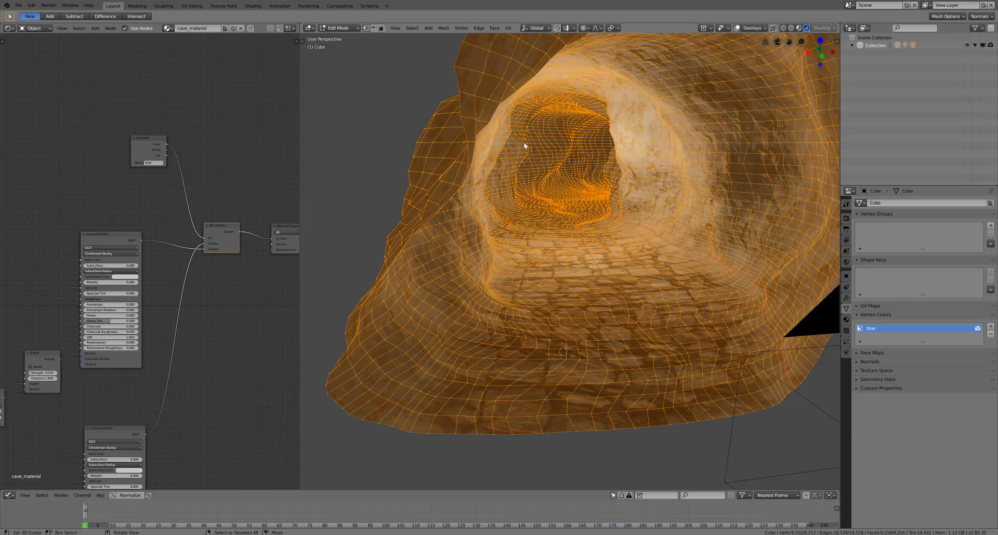
# Apply a normals correction to the whole selected cave mesh and return to Object Mode
pyautogui.click(452, 28)
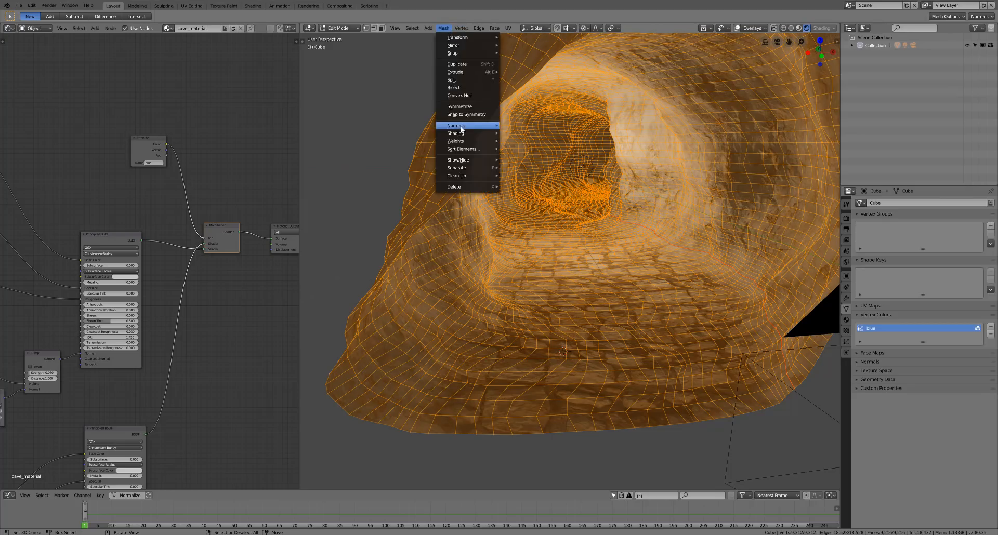
pyautogui.moveTo(461, 130)
pyautogui.click(530, 146)
pyautogui.press('Tab')
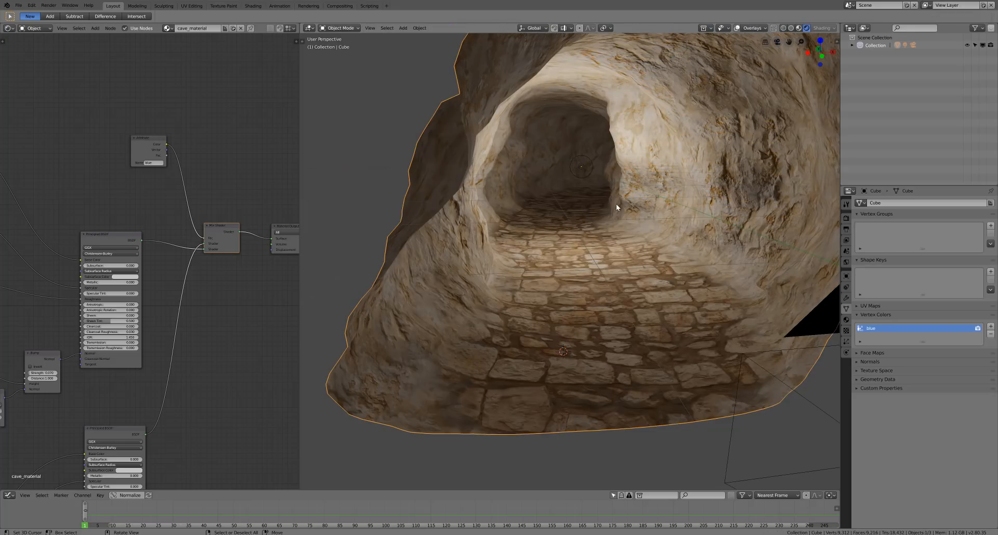
# Save the file and examine the cave through the camera view and from outside
pyautogui.click(18, 5)
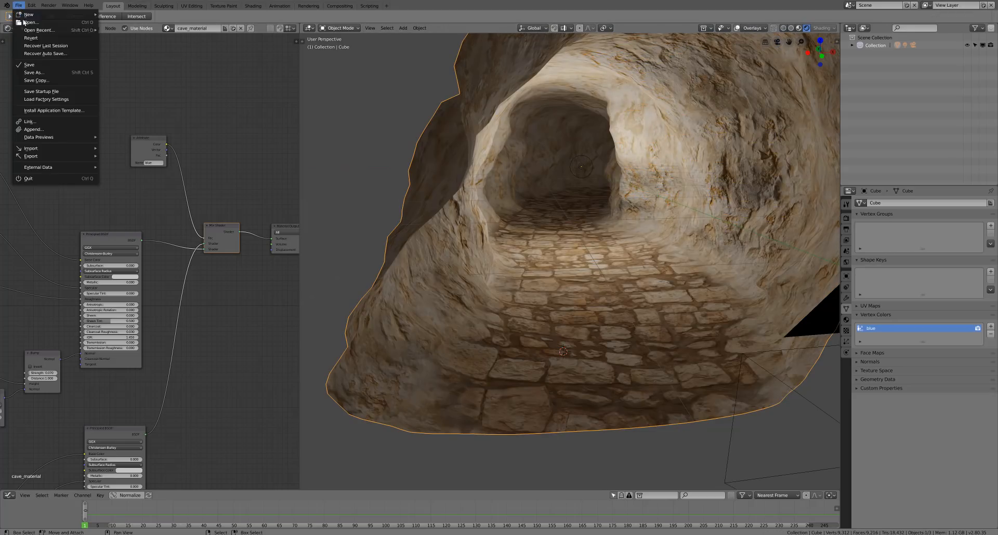
pyautogui.click(40, 64)
pyautogui.scroll(-6, 559, 275)
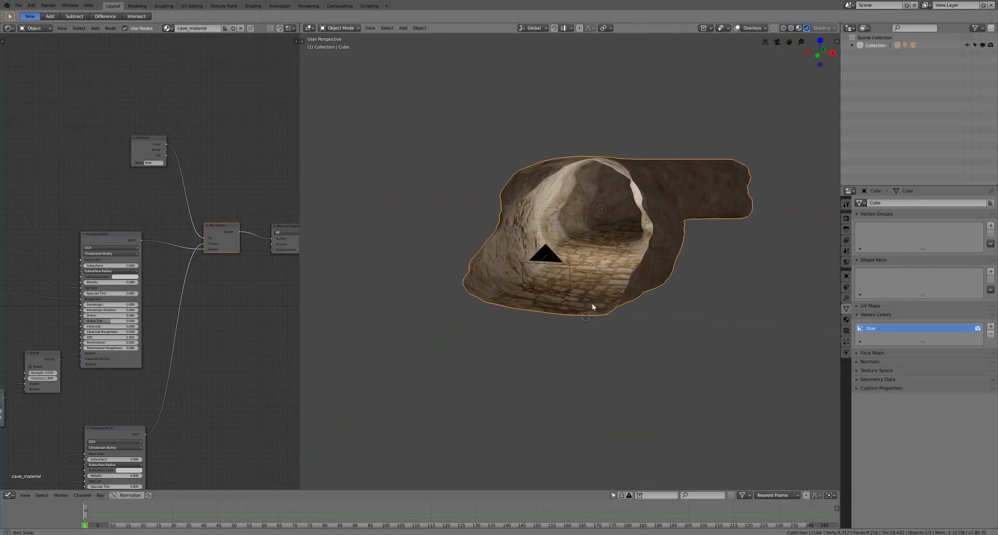
pyautogui.moveTo(592, 306); pyautogui.dragTo(621, 266, button='middle')
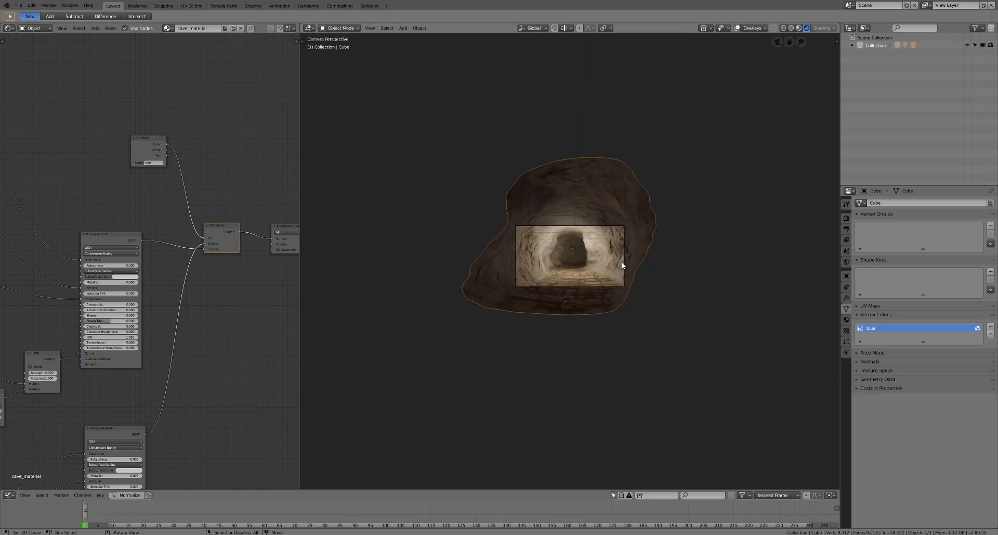
pyautogui.press('Home')
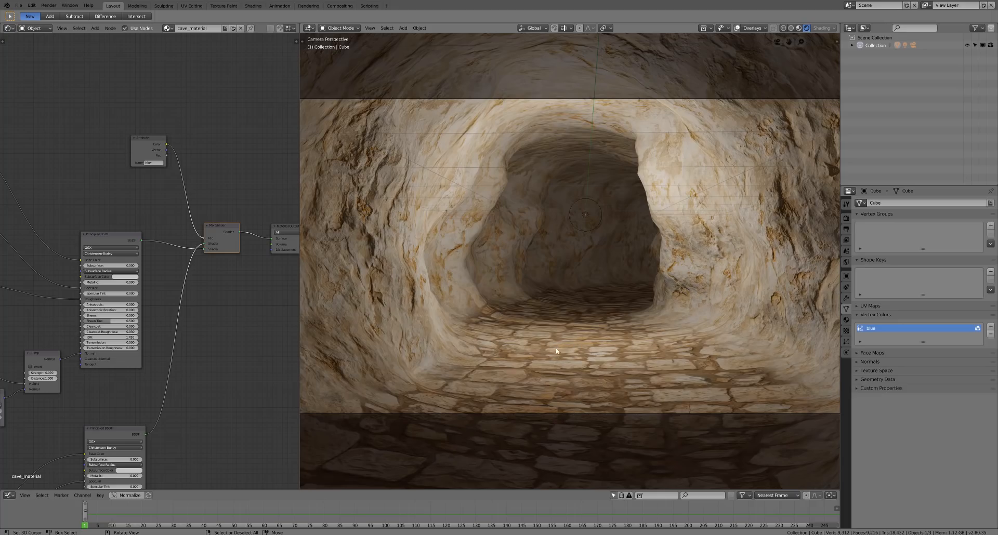
pyautogui.scroll(-3, 558, 342)
pyautogui.moveTo(610, 281); pyautogui.dragTo(628, 305, button='middle')
pyautogui.scroll(-5, 613, 296)
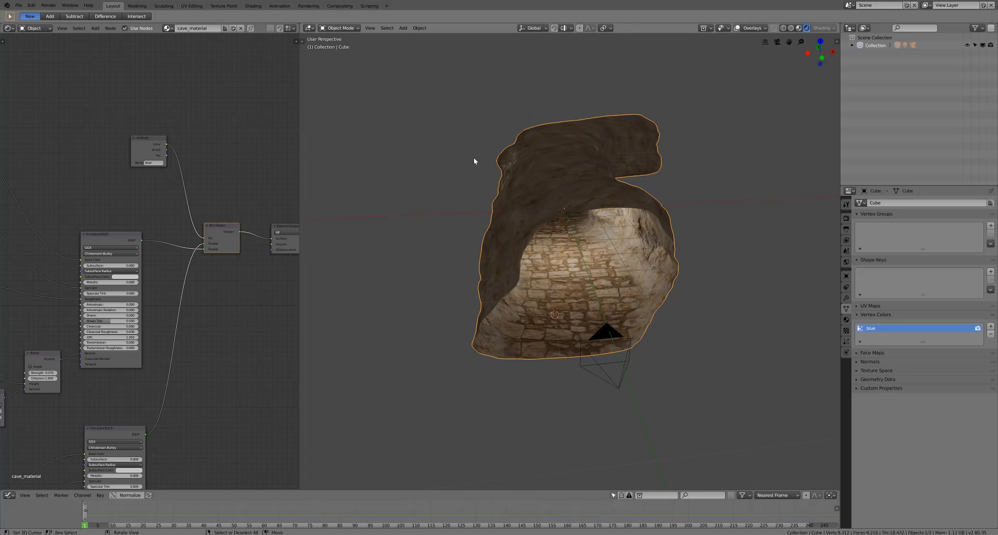
# Show the cave in solid shading and add a vertex group named "floor" to it
pyautogui.press('z')
pyautogui.click(533, 158)
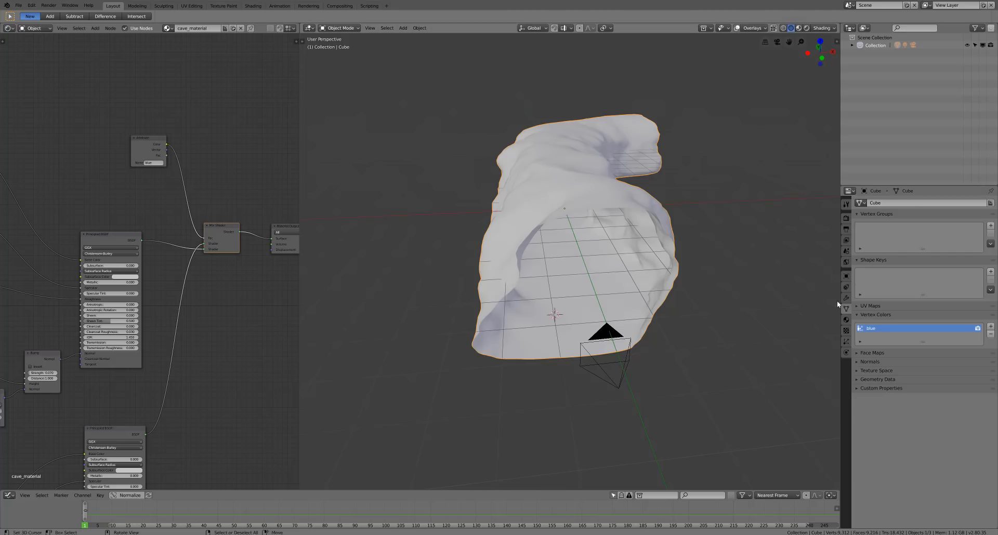
pyautogui.click(990, 227)
pyautogui.doubleClick(907, 228)
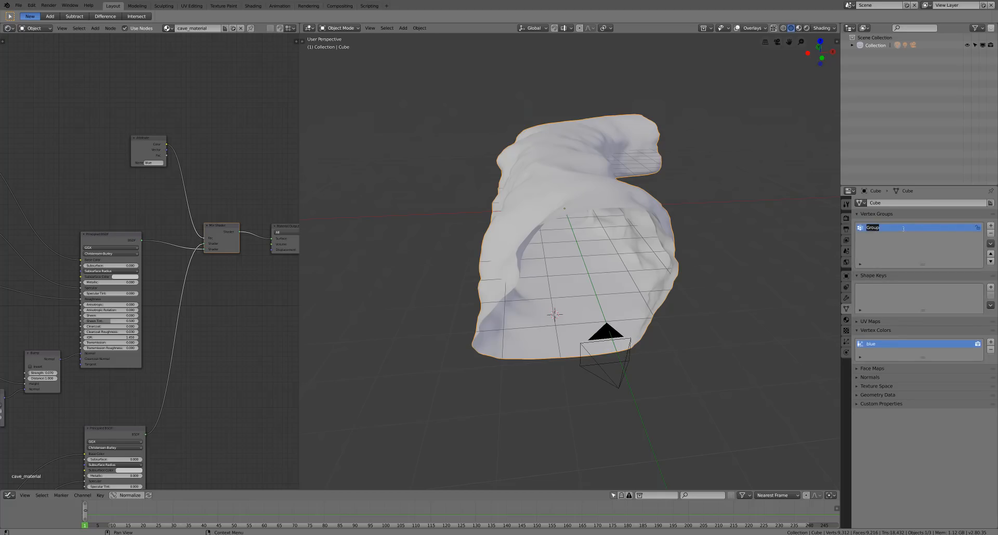
pyautogui.write('floor')
# Put the cave object into Weight Paint mode with the floor vertex group active
pyautogui.moveTo(695, 346); pyautogui.dragTo(673, 381, button='middle')
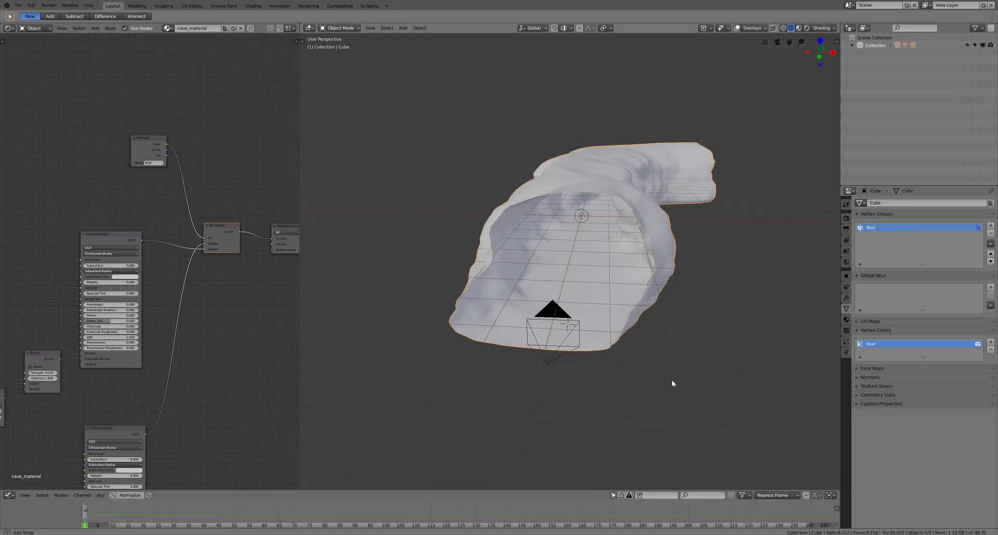
pyautogui.click(340, 28)
pyautogui.click(346, 72)
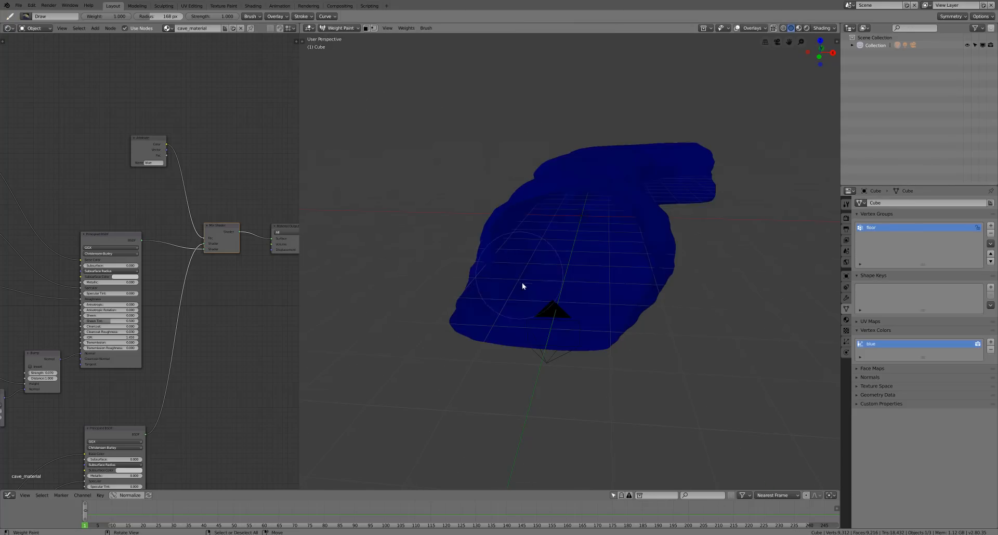
# Paint trial strokes at weight 1.000 on the outer surface of the cave near its entrance
pyautogui.moveTo(560, 389); pyautogui.dragTo(649, 292, button='middle')
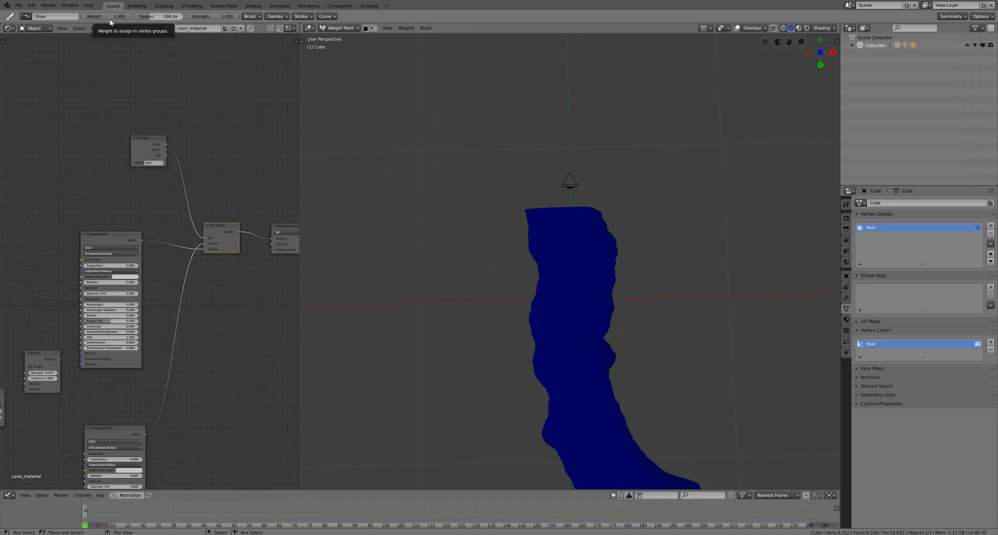
pyautogui.moveTo(626, 255)
pyautogui.mouseDown()
pyautogui.moveTo(534, 251)
pyautogui.moveTo(586, 259)
pyautogui.moveTo(567, 300)
pyautogui.mouseUp()
pyautogui.moveTo(591, 278)
pyautogui.mouseDown(button='middle')
pyautogui.moveTo(589, 295)
pyautogui.moveTo(575, 298)
pyautogui.mouseUp(button='middle')
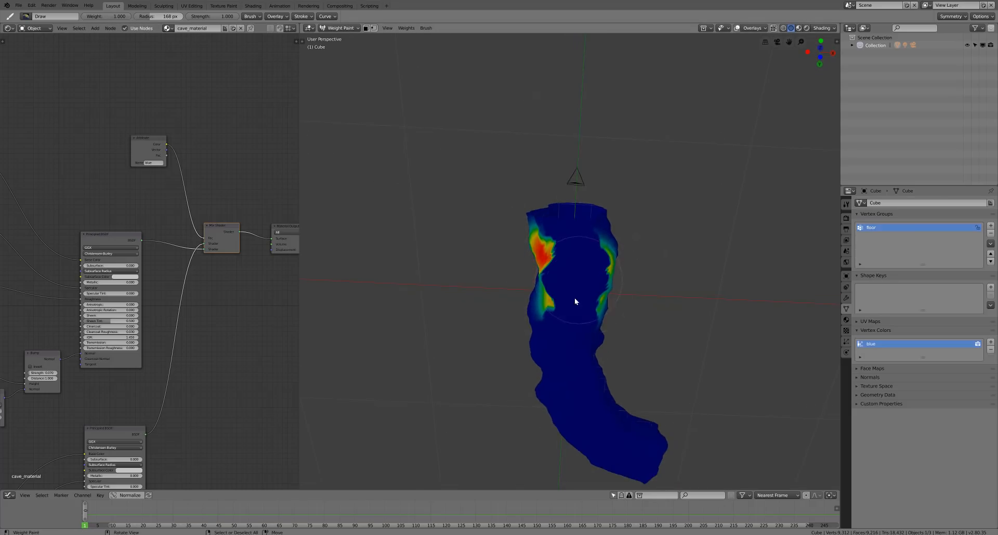
pyautogui.scroll(5, 575, 291)
pyautogui.moveTo(576, 211)
pyautogui.mouseDown()
pyautogui.moveTo(566, 276)
pyautogui.moveTo(568, 231)
pyautogui.moveTo(561, 269)
pyautogui.moveTo(573, 286)
pyautogui.mouseUp()
pyautogui.moveTo(572, 285)
pyautogui.mouseDown(button='middle')
pyautogui.moveTo(602, 314)
pyautogui.moveTo(544, 269)
pyautogui.mouseUp(button='middle')
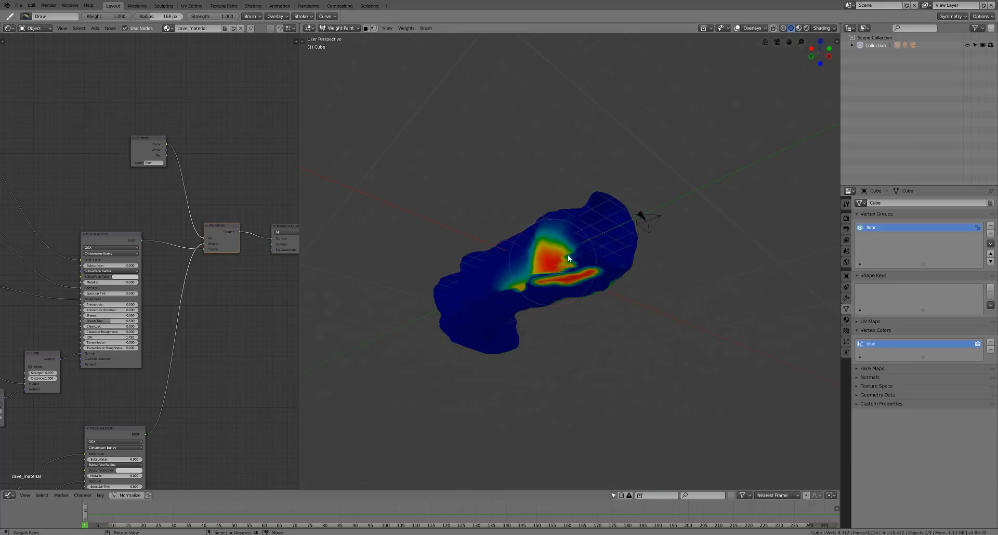
pyautogui.moveTo(569, 258); pyautogui.dragTo(565, 260)
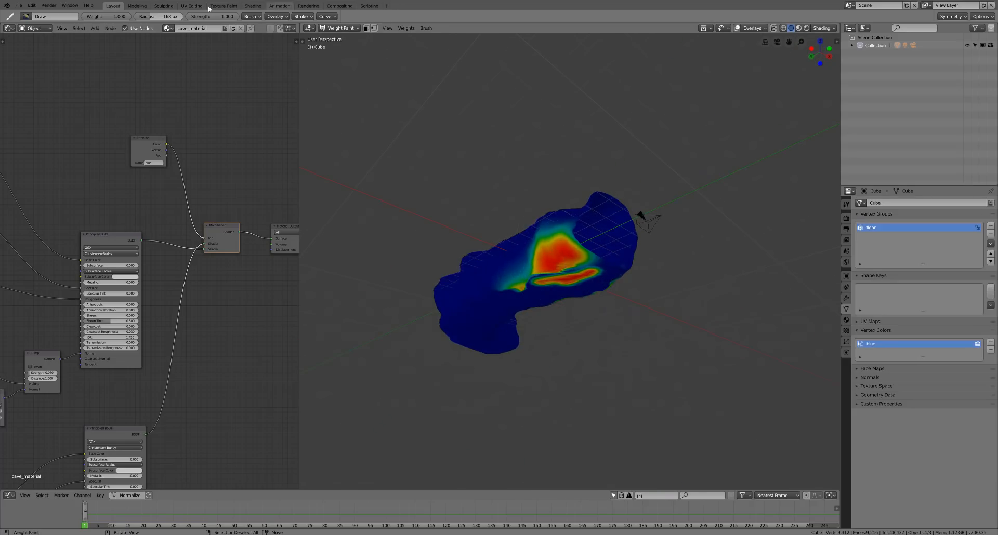
# Set the brush weight to 0 and paint over all trial strokes to erase them
pyautogui.moveTo(114, 16); pyautogui.dragTo(79, 17)
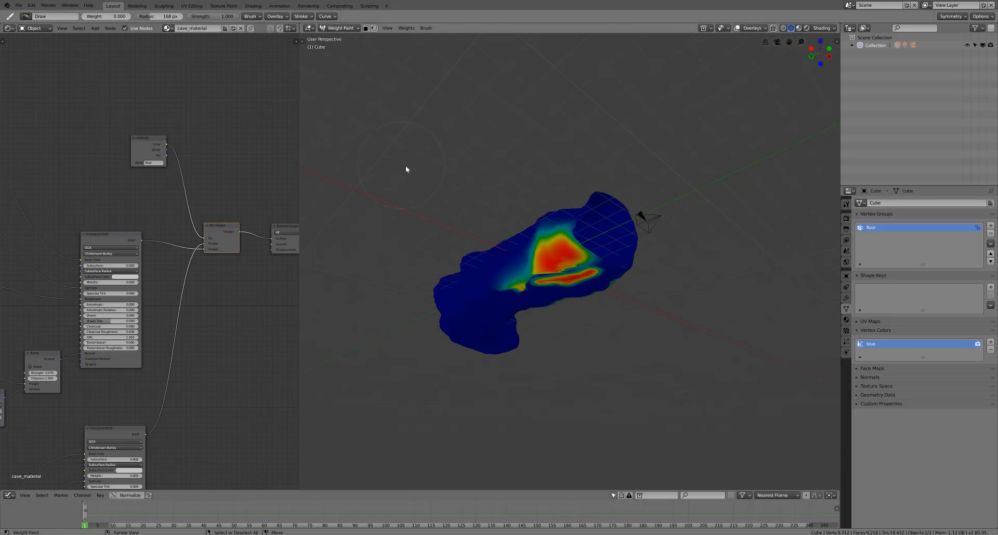
pyautogui.moveTo(494, 223); pyautogui.dragTo(538, 237, button='middle')
pyautogui.moveTo(550, 259)
pyautogui.mouseDown()
pyautogui.moveTo(621, 259)
pyautogui.moveTo(537, 283)
pyautogui.moveTo(513, 249)
pyautogui.moveTo(596, 292)
pyautogui.moveTo(608, 284)
pyautogui.mouseUp()
pyautogui.moveTo(608, 284); pyautogui.dragTo(507, 263, button='middle')
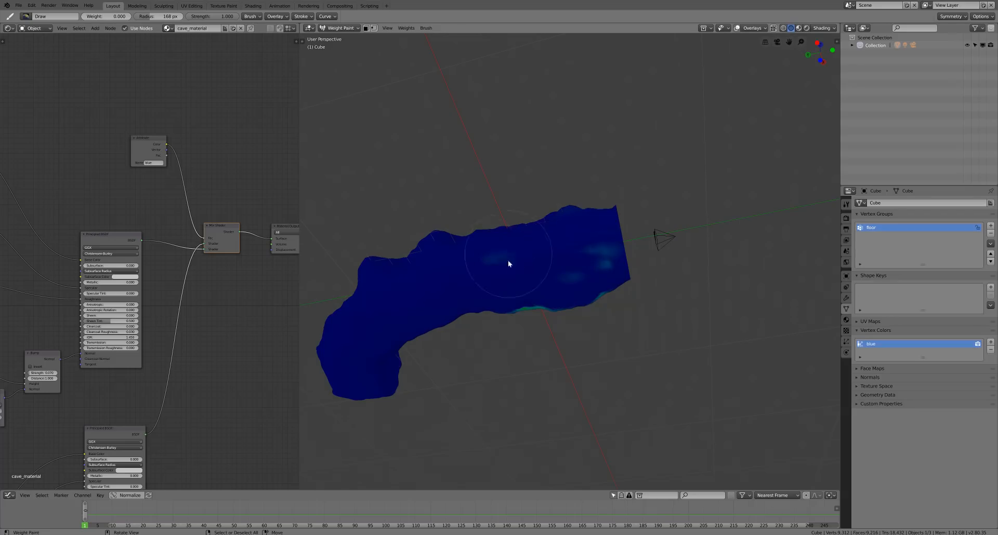
pyautogui.moveTo(532, 310)
pyautogui.mouseDown(button='middle')
pyautogui.moveTo(503, 292)
pyautogui.moveTo(482, 311)
pyautogui.mouseUp(button='middle')
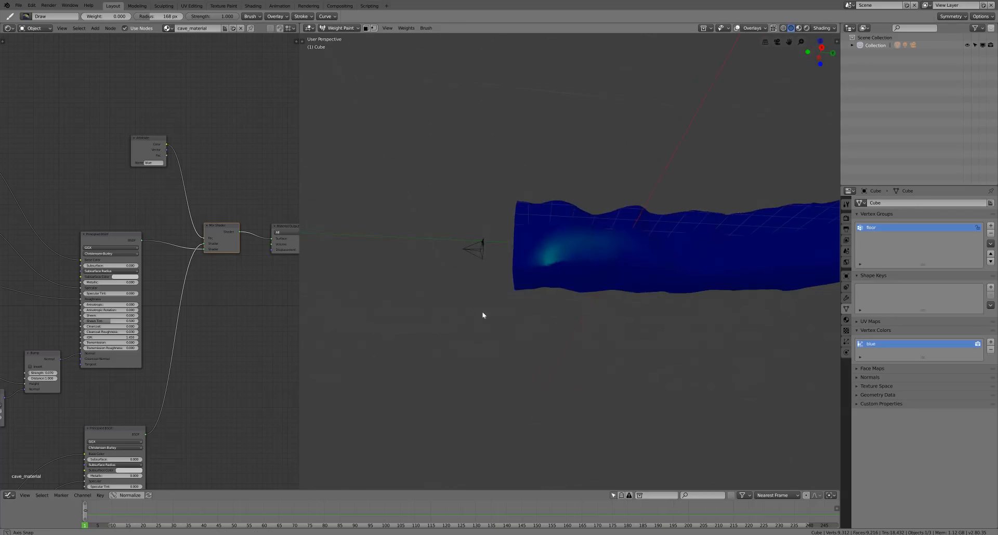
pyautogui.moveTo(603, 261); pyautogui.dragTo(544, 265, button='middle')
pyautogui.moveTo(620, 264); pyautogui.dragTo(383, 131, button='middle')
# Set the brush weight to 1 and paint the cave's floor from the underside, starting near the entrance
pyautogui.click(92, 17)
pyautogui.write('1')
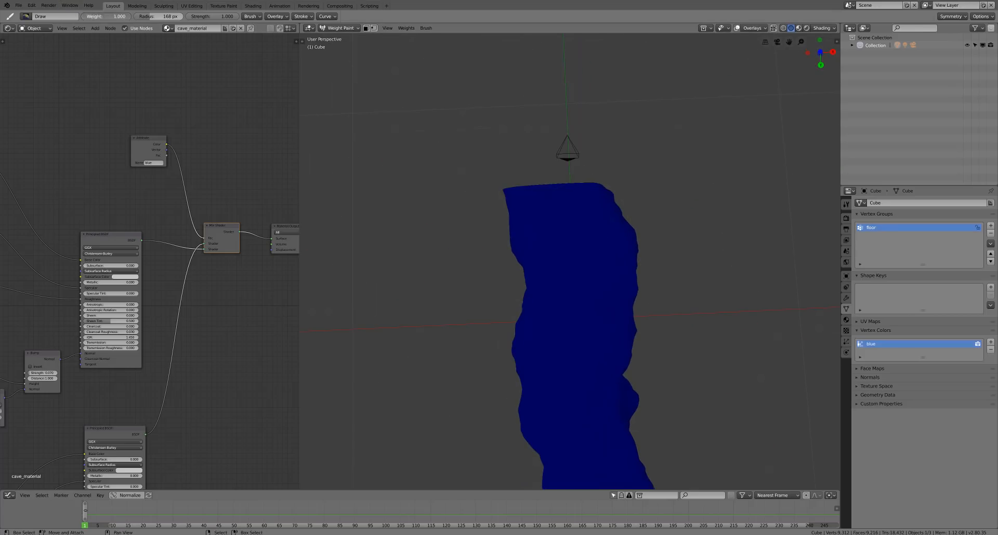
pyautogui.press('Return')
pyautogui.click(569, 245)
pyautogui.scroll(3, 570, 249)
pyautogui.moveTo(570, 248)
pyautogui.mouseDown()
pyautogui.moveTo(548, 252)
pyautogui.moveTo(514, 180)
pyautogui.mouseUp()
pyautogui.scroll(-3, 544, 338)
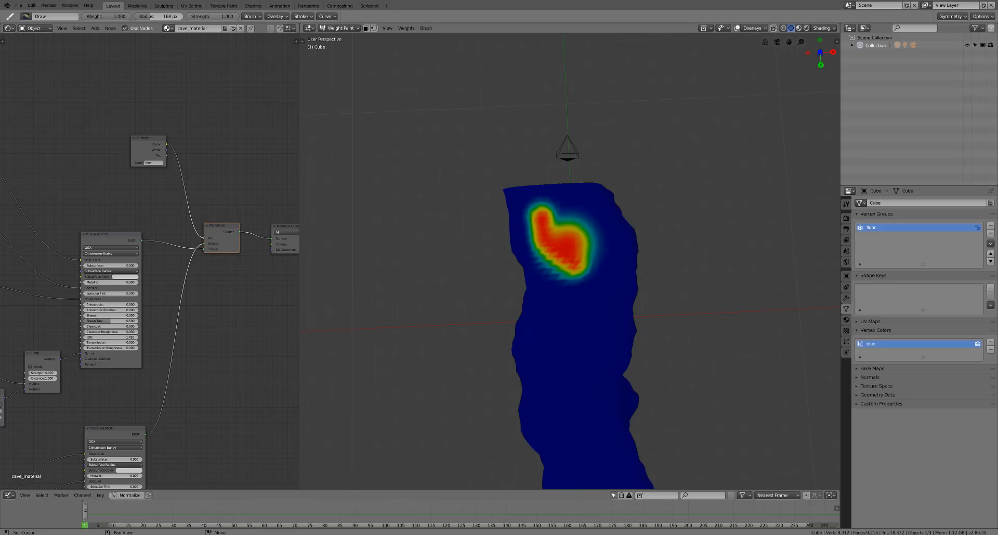
pyautogui.click(222, 534)
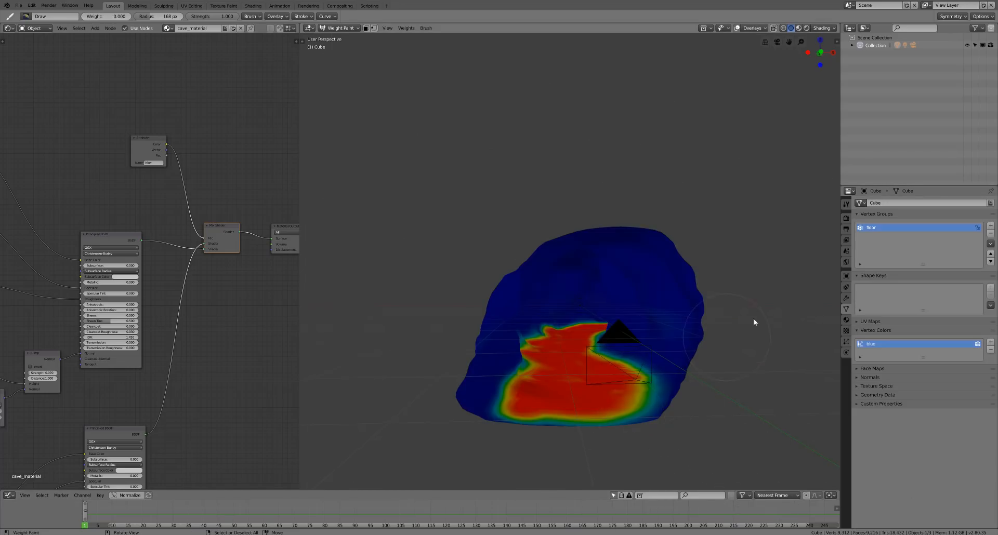
# Erase a spot in the painted floor at weight 0.000 and repaint it with the brush weight set to 1.000
pyautogui.moveTo(754, 322)
pyautogui.mouseDown(button='middle')
pyautogui.moveTo(724, 292)
pyautogui.moveTo(706, 294)
pyautogui.moveTo(731, 265)
pyautogui.moveTo(669, 279)
pyautogui.moveTo(628, 310)
pyautogui.mouseUp(button='middle')
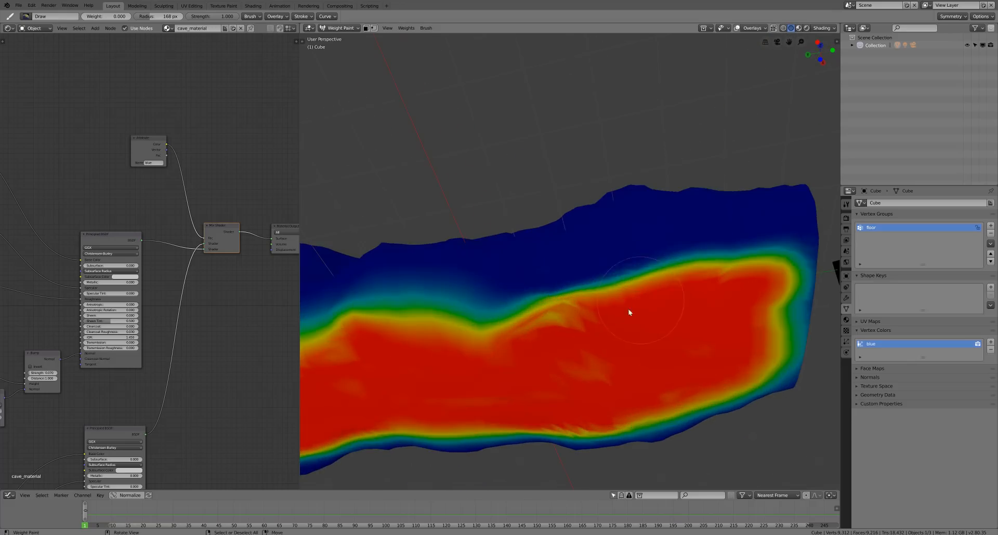
pyautogui.click(577, 333)
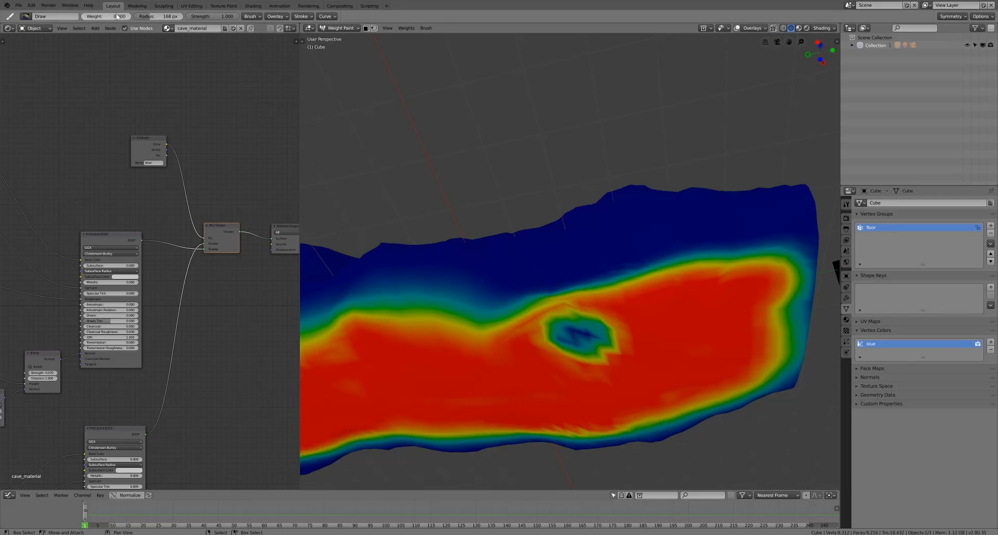
pyautogui.moveTo(117, 16); pyautogui.dragTo(166, 17)
pyautogui.moveTo(613, 357)
pyautogui.mouseDown()
pyautogui.moveTo(601, 336)
pyautogui.moveTo(565, 328)
pyautogui.mouseUp()
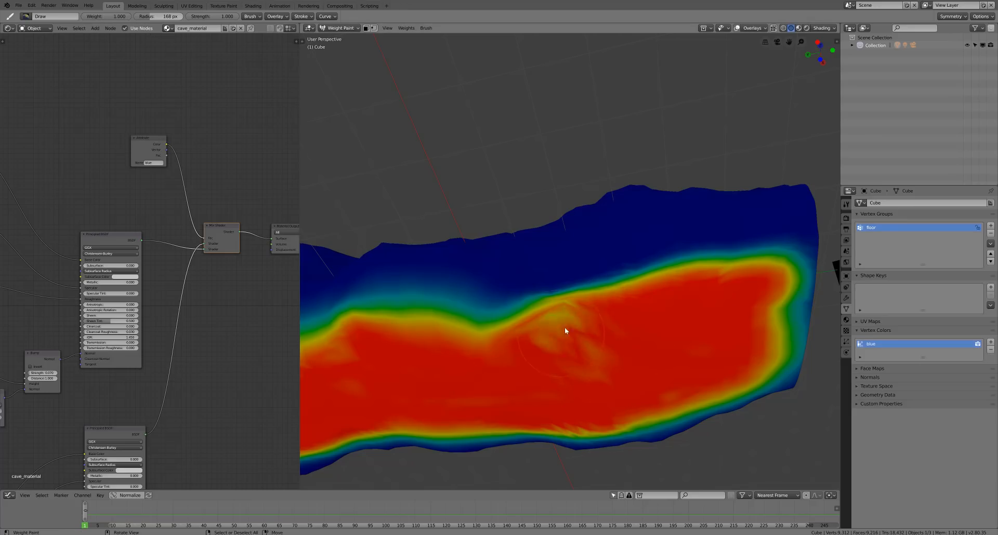
# Extend the full-weight paint to the front edge of the floor at the cave entrance
pyautogui.moveTo(568, 347); pyautogui.dragTo(613, 303, button='middle')
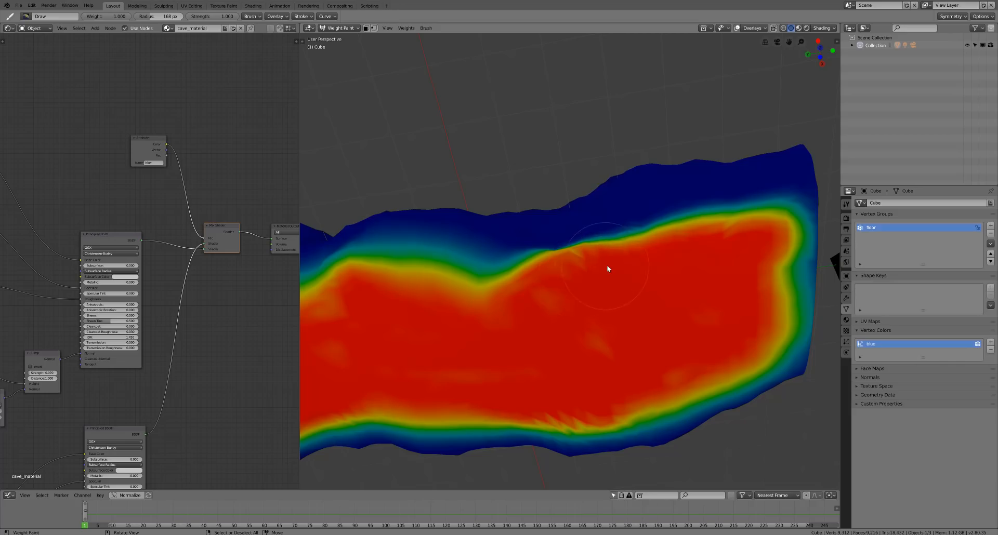
pyautogui.moveTo(575, 266); pyautogui.dragTo(606, 340, button='middle')
pyautogui.moveTo(673, 339)
pyautogui.mouseDown(button='middle')
pyautogui.moveTo(591, 370)
pyautogui.moveTo(587, 383)
pyautogui.moveTo(615, 285)
pyautogui.moveTo(615, 325)
pyautogui.mouseUp(button='middle')
pyautogui.scroll(4, 578, 416)
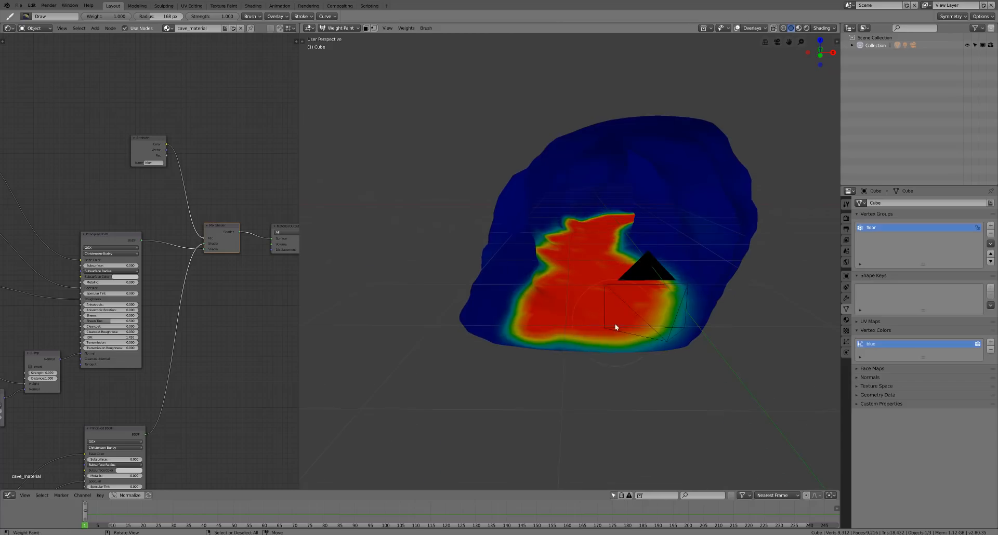
pyautogui.moveTo(537, 347)
pyautogui.mouseDown()
pyautogui.moveTo(632, 350)
pyautogui.moveTo(648, 325)
pyautogui.moveTo(651, 365)
pyautogui.mouseUp()
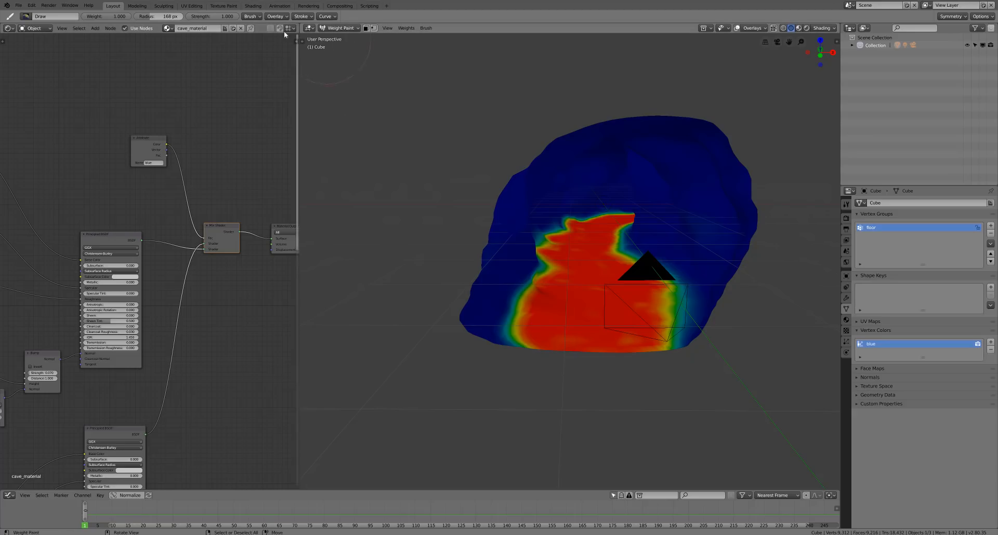
# Return the cave to Object Mode and save the file
pyautogui.click(338, 28)
pyautogui.click(340, 37)
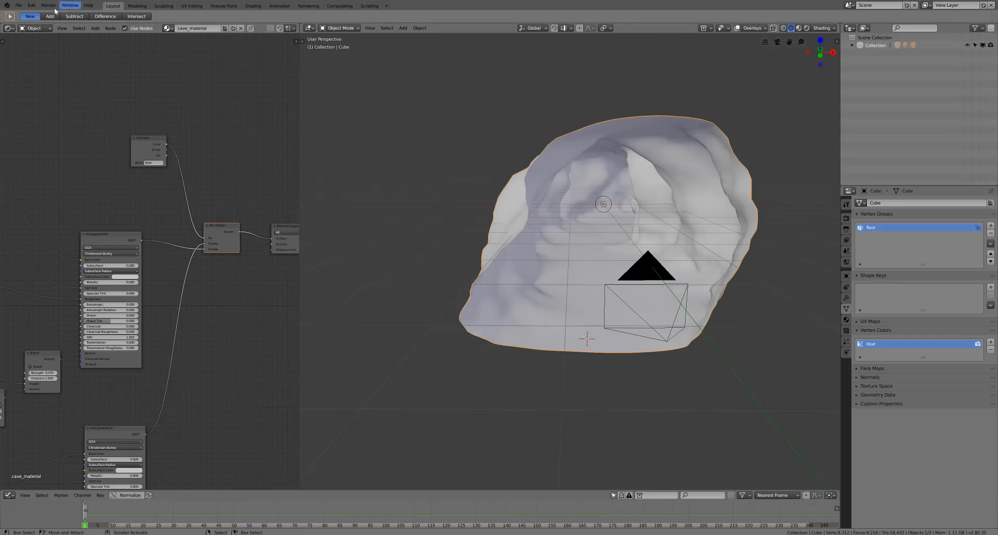
pyautogui.click(19, 5)
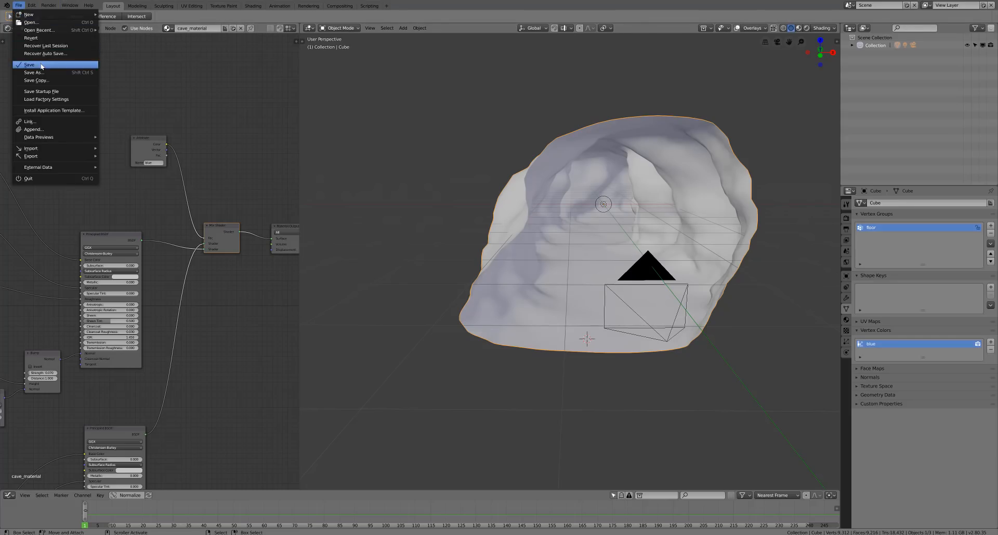
# Add a Displace modifier to the cave
pyautogui.click(846, 299)
pyautogui.click(908, 204)
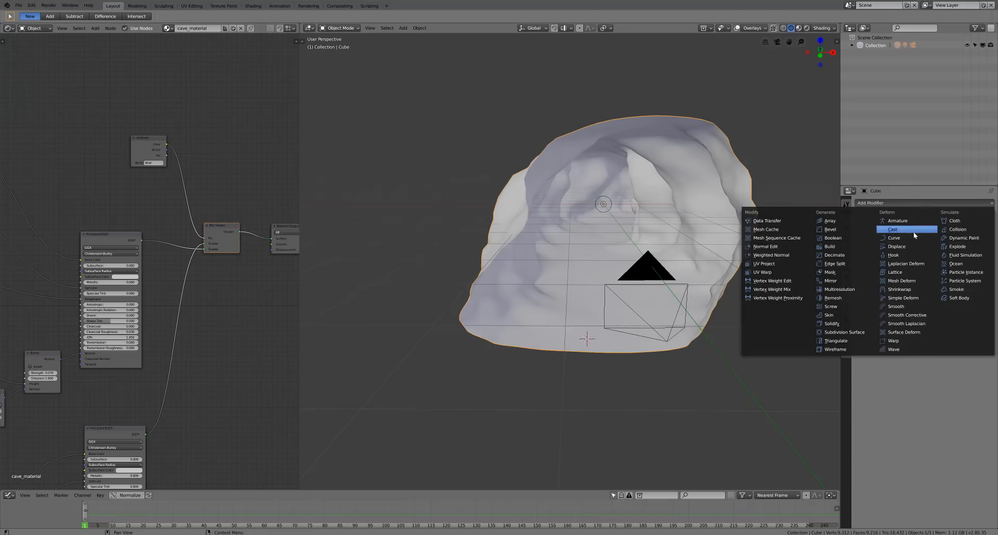
pyautogui.click(902, 249)
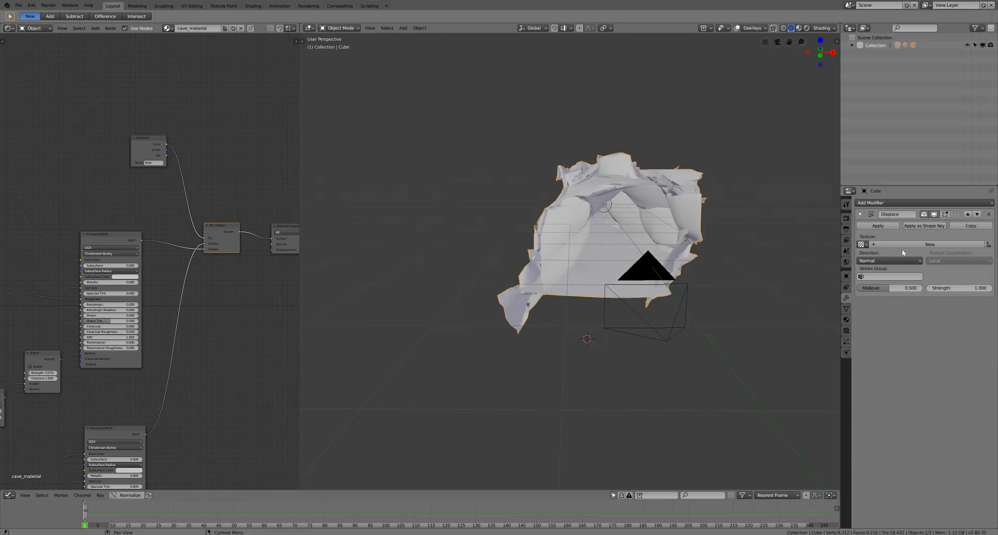
# Add a Subdivision Surface modifier to the cave and remove the Displace modifier above it
pyautogui.click(906, 204)
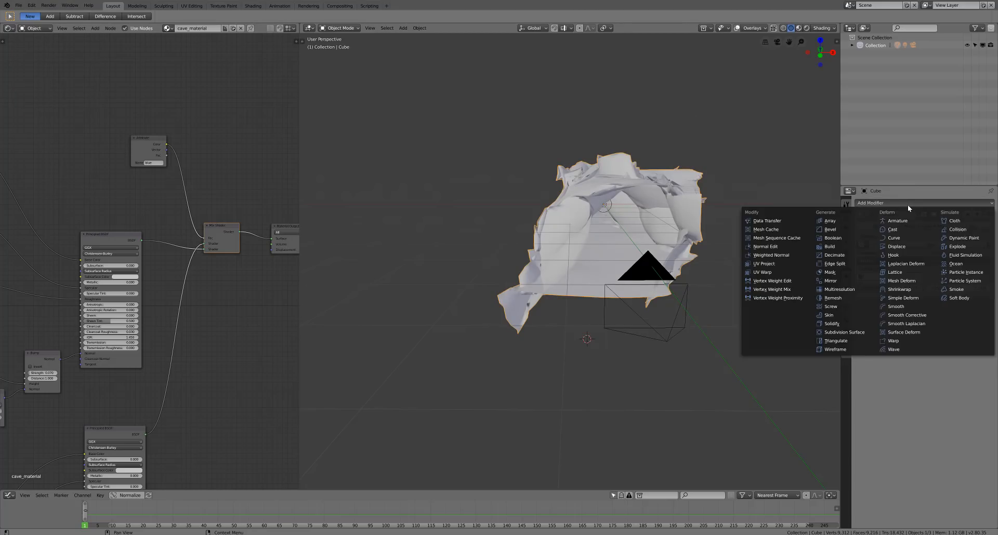
pyautogui.press('Escape')
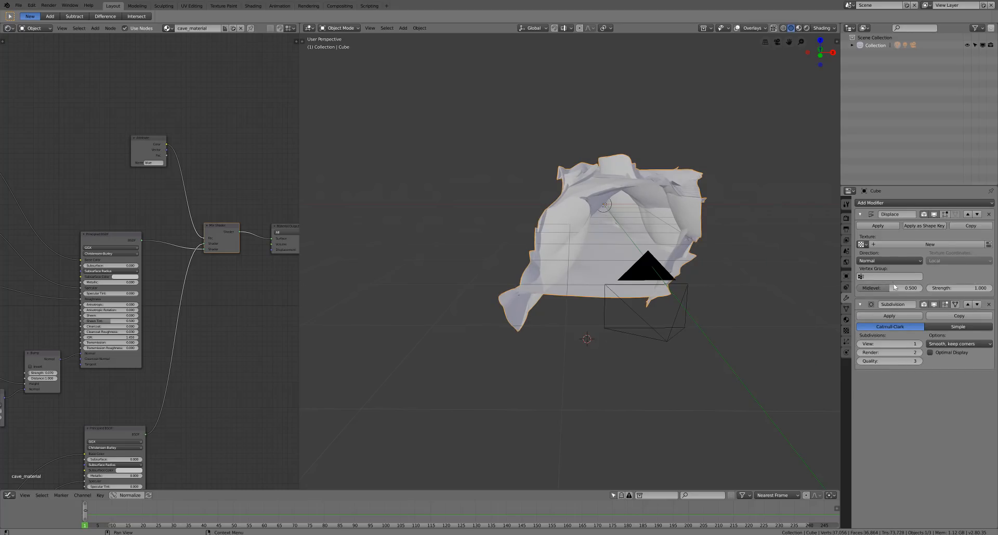
pyautogui.click(989, 214)
pyautogui.click(971, 204)
pyautogui.click(858, 337)
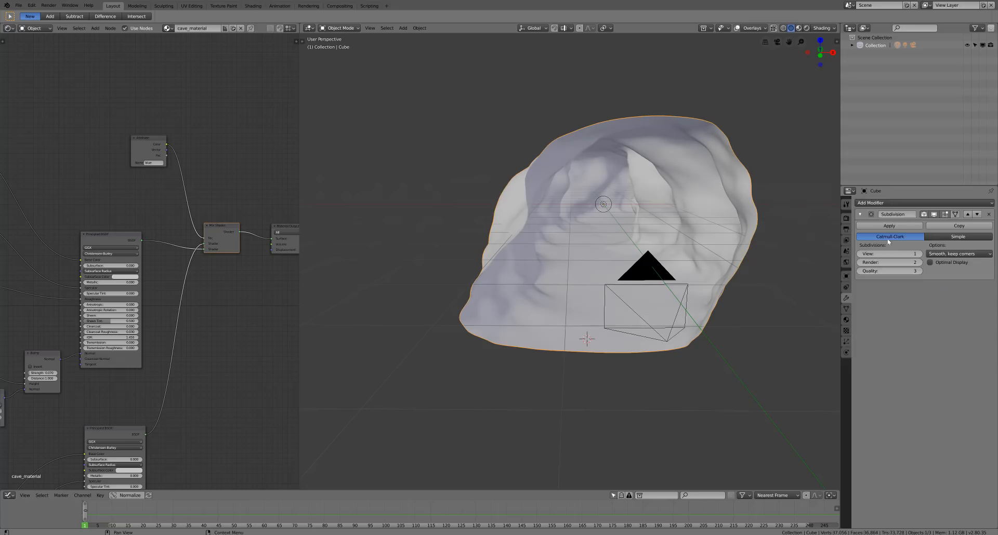
# Add a Displace modifier to the cave below the Subdivision Surface modifier
pyautogui.click(897, 202)
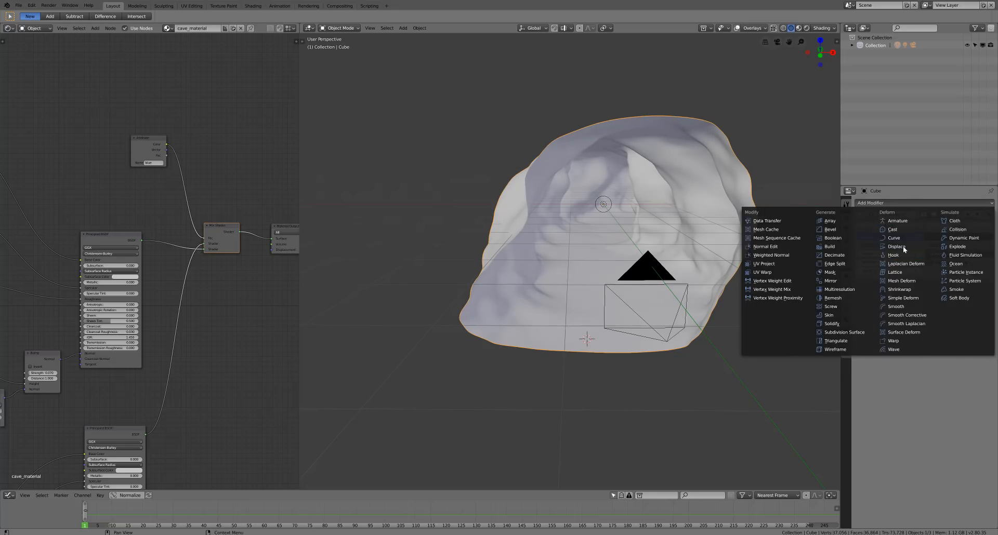
pyautogui.click(903, 246)
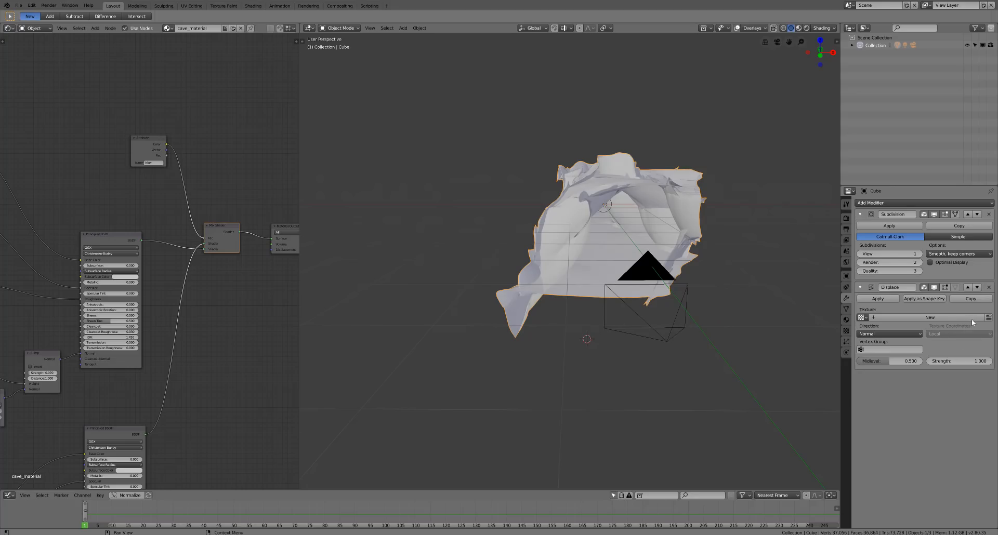
pyautogui.scroll(4, 615, 309)
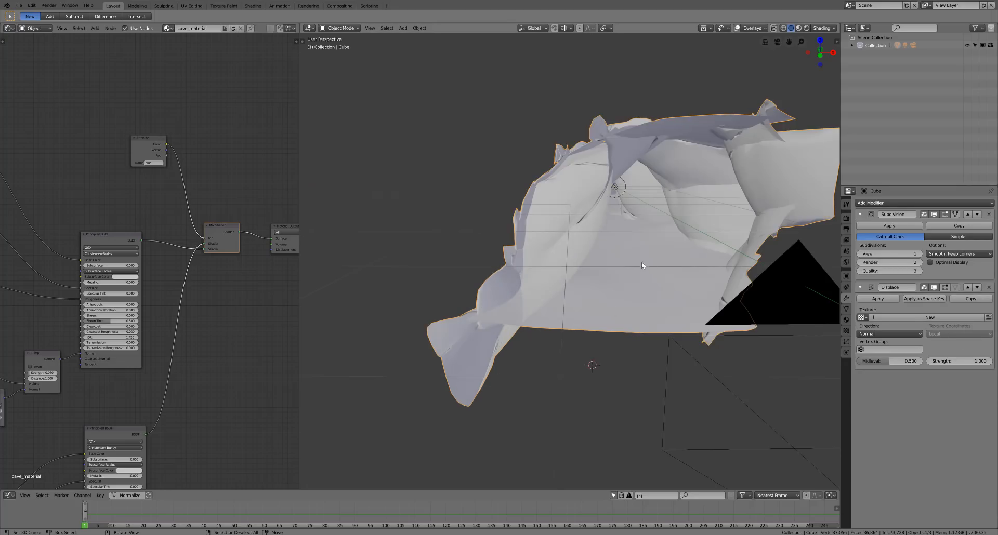
pyautogui.moveTo(643, 264); pyautogui.dragTo(635, 267, button='middle')
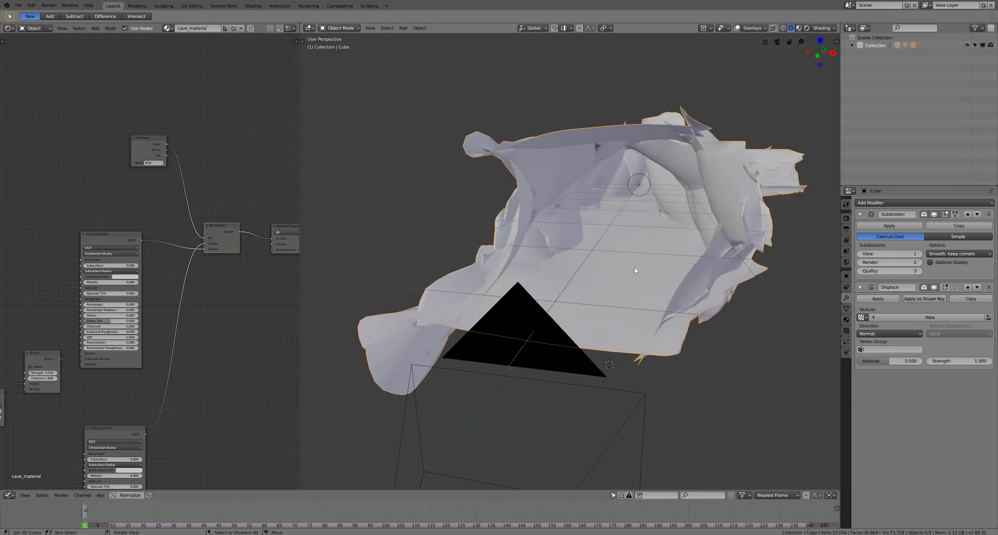
# Create a new texture for the Displace modifier and load medieval_blocks_05_disp_4k.png from the medieval_blocks_05 folder as its image
pyautogui.click(988, 318)
pyautogui.click(940, 215)
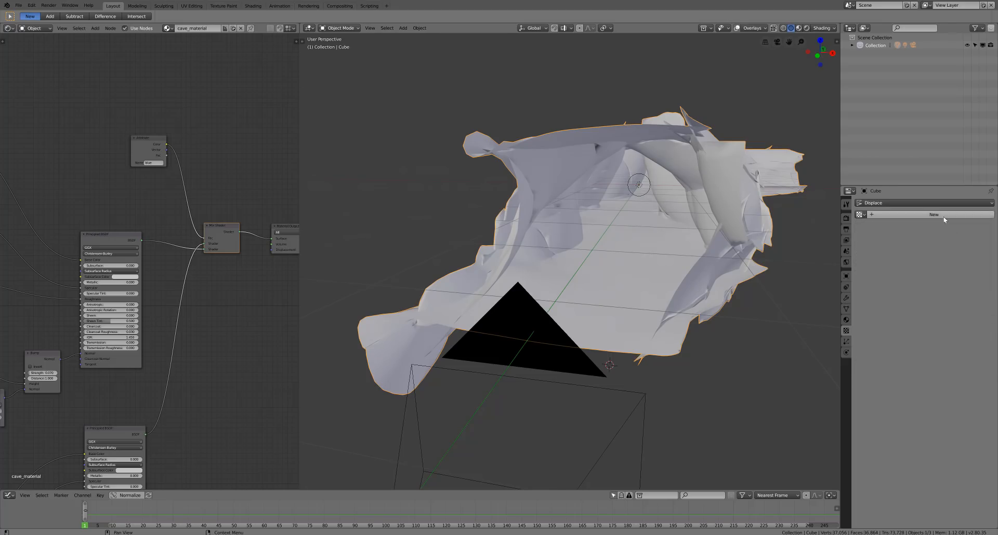
pyautogui.click(976, 320)
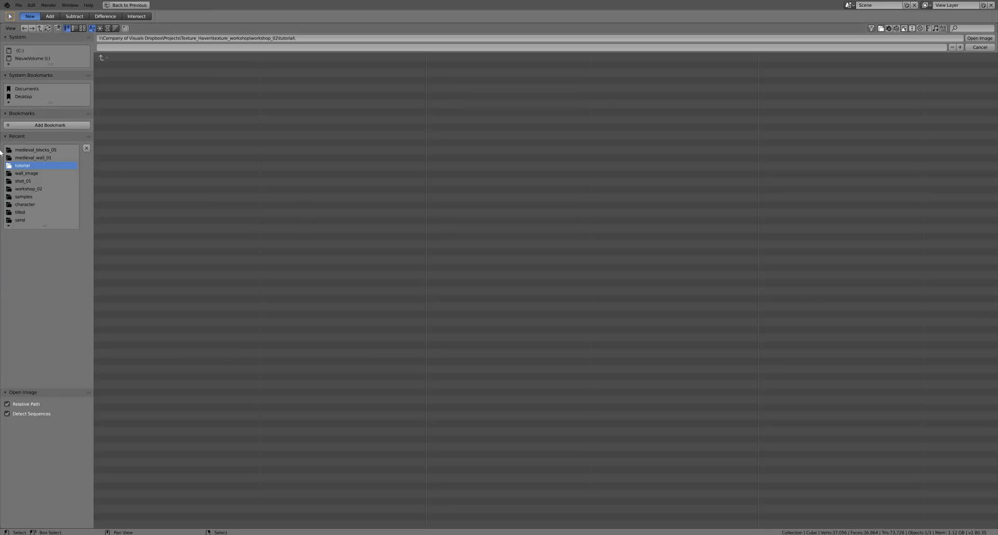
pyautogui.click(43, 149)
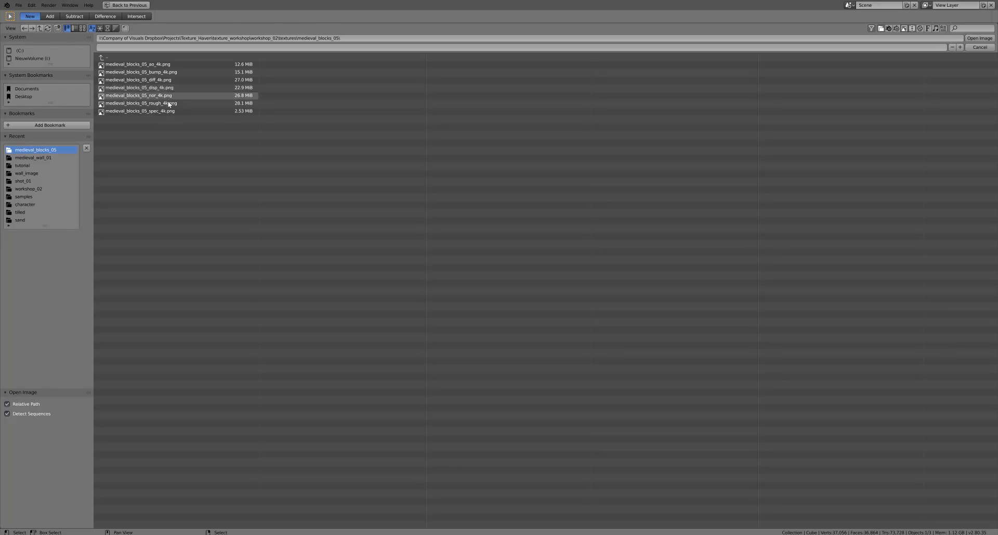
pyautogui.click(156, 87)
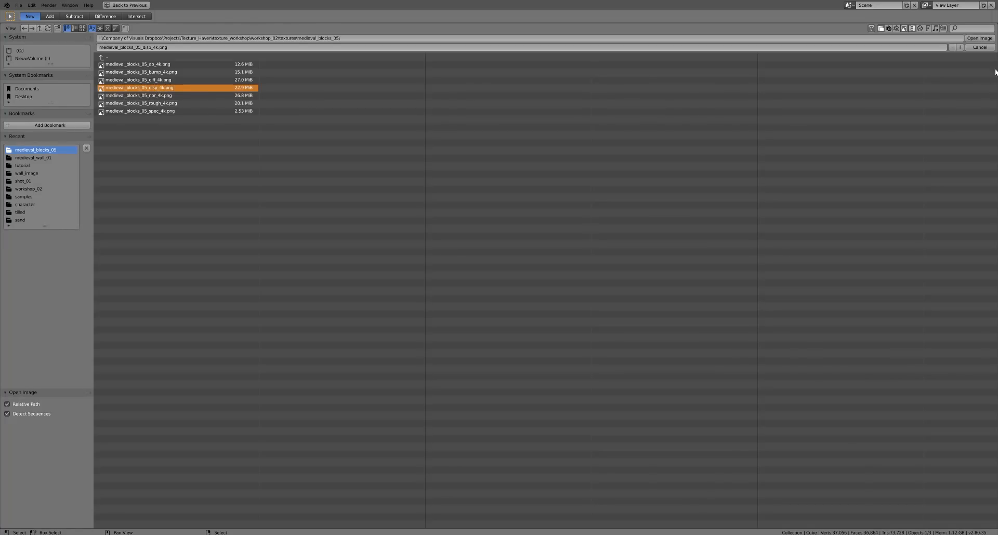
pyautogui.click(982, 39)
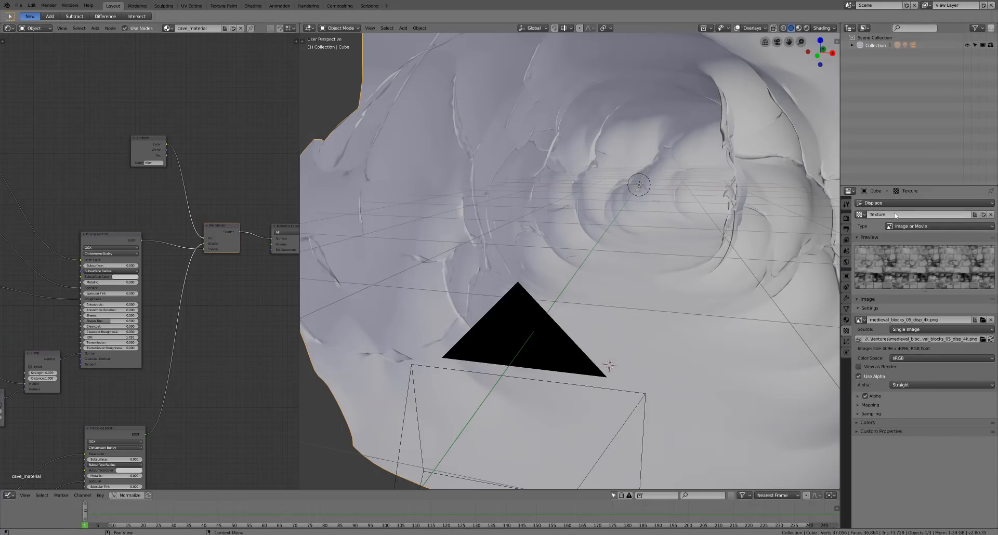
# Rename the Displace modifier's texture to floor
pyautogui.click(889, 214)
pyautogui.press('BackSpace')
pyautogui.press('Return')
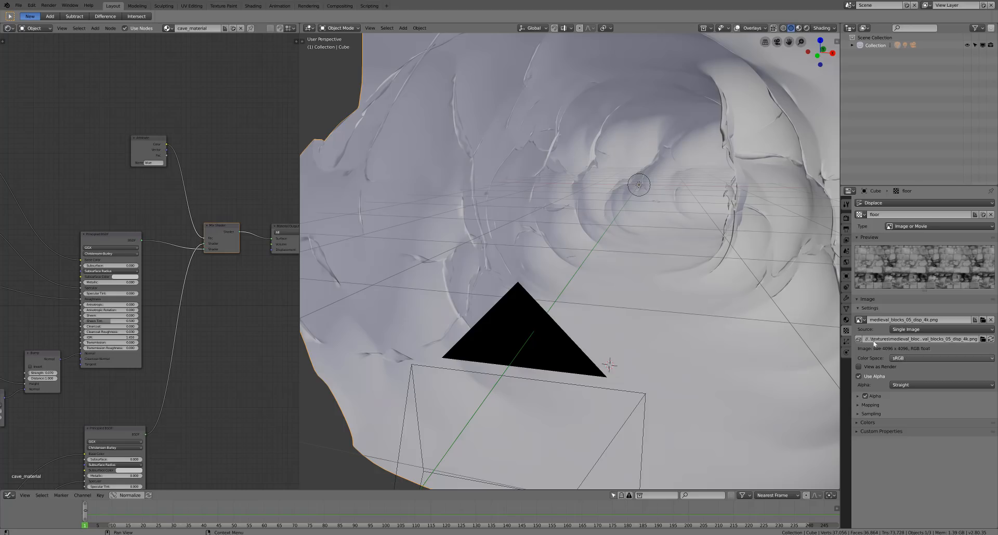
# Set the Displace modifier's strength to 0.15 and its texture coordinates to UV
pyautogui.click(848, 302)
pyautogui.click(962, 361)
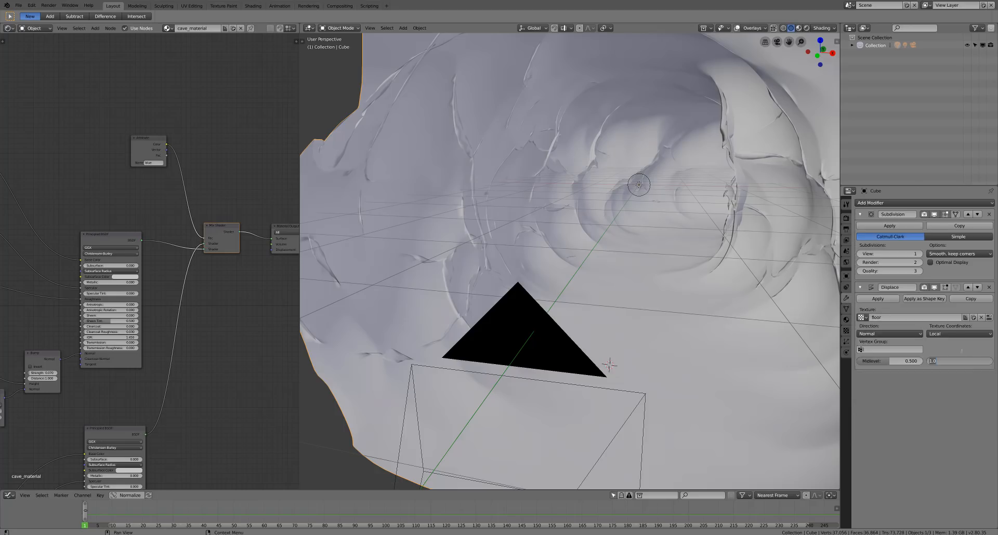
pyautogui.write('-1')
pyautogui.press('Return')
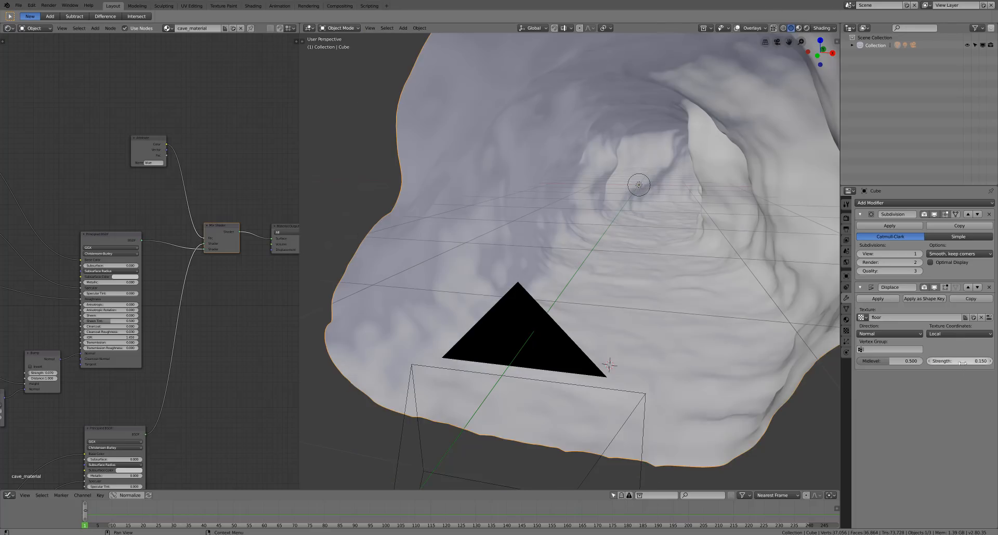
pyautogui.click(956, 334)
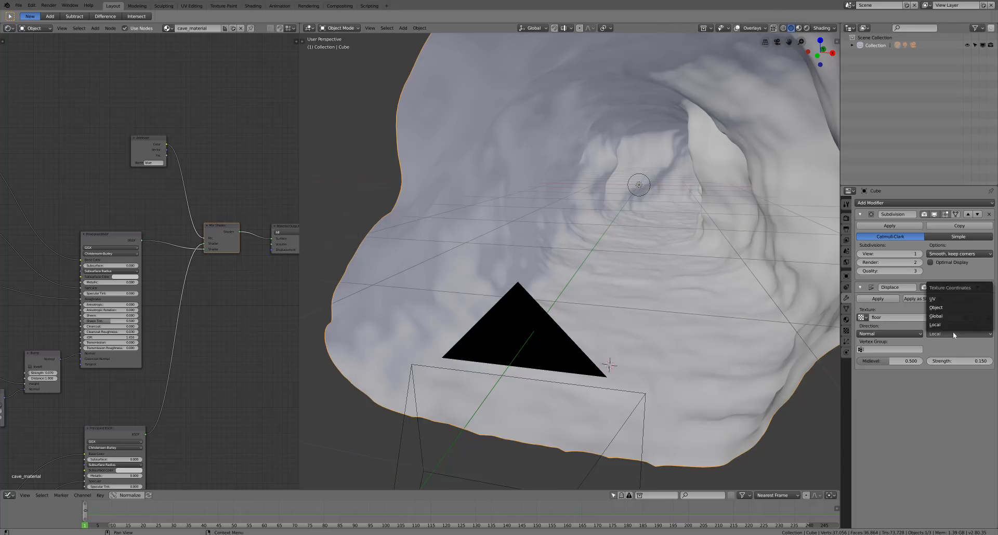
pyautogui.click(940, 303)
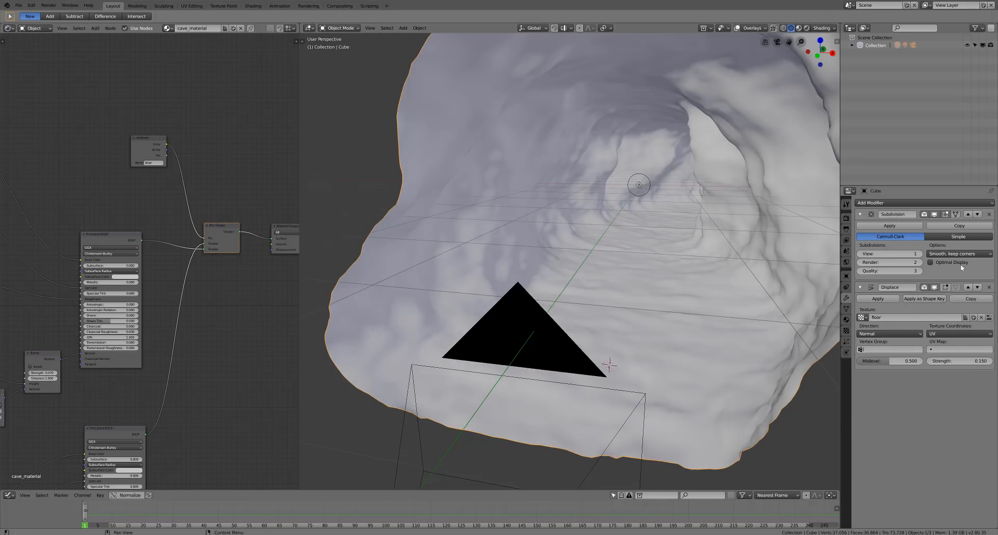
# Raise the viewport subdivisions to 3, limit the Displace modifier to the floor vertex group, and save the file
pyautogui.click(917, 254)
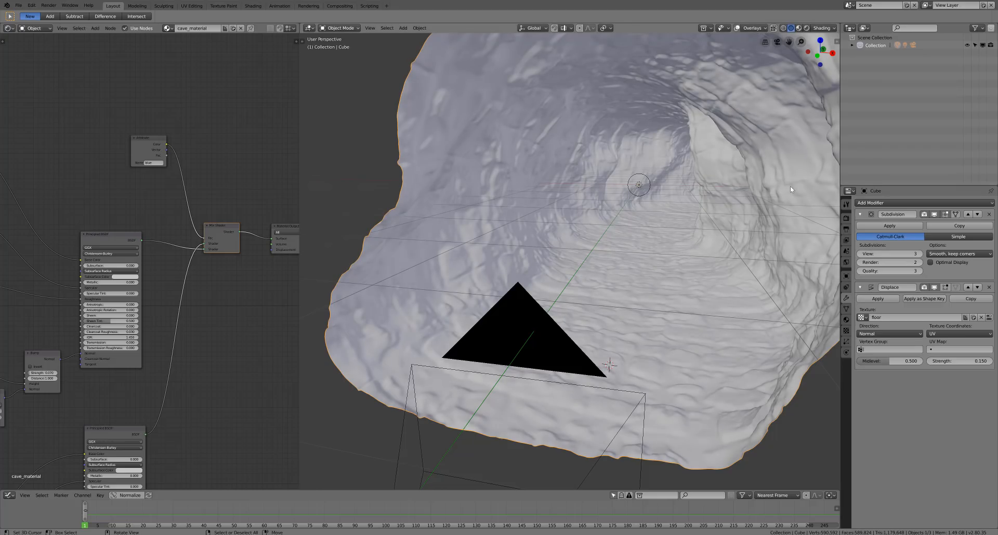
pyautogui.click(881, 350)
pyautogui.click(871, 359)
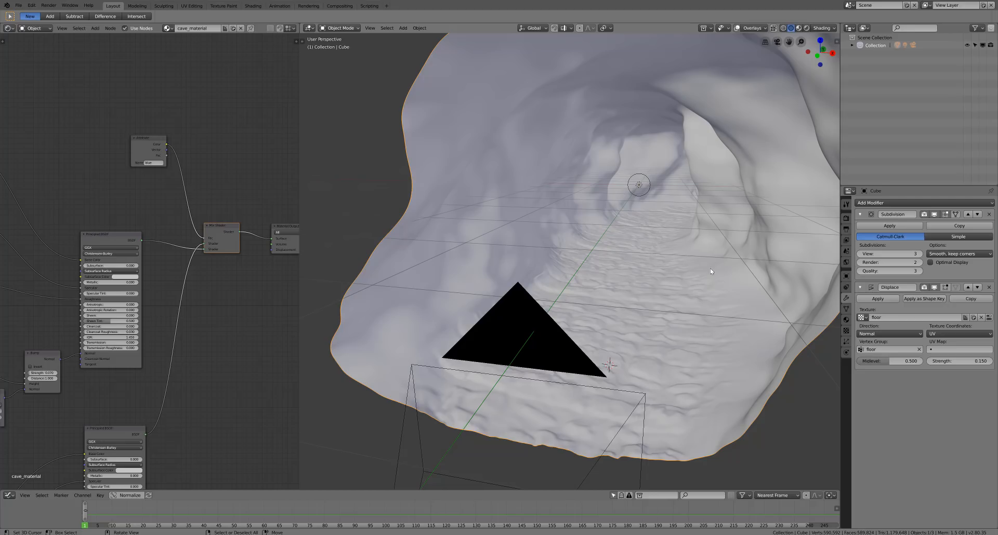
pyautogui.click(19, 5)
pyautogui.click(35, 65)
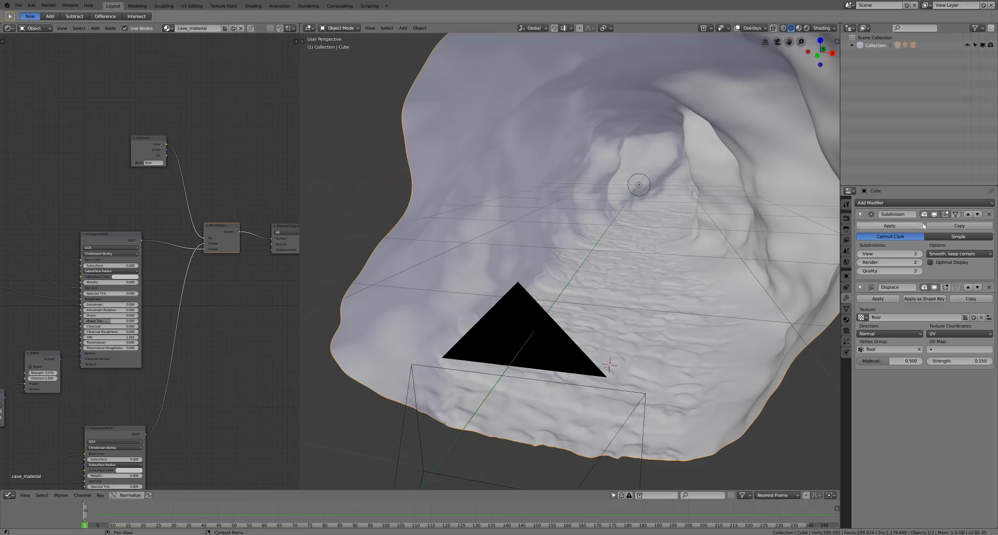
# Lower the viewport subdivisions to 1 and disable the viewport display of both the Subdivision and Displace modifiers
pyautogui.click(859, 254)
pyautogui.click(859, 255)
pyautogui.click(860, 254)
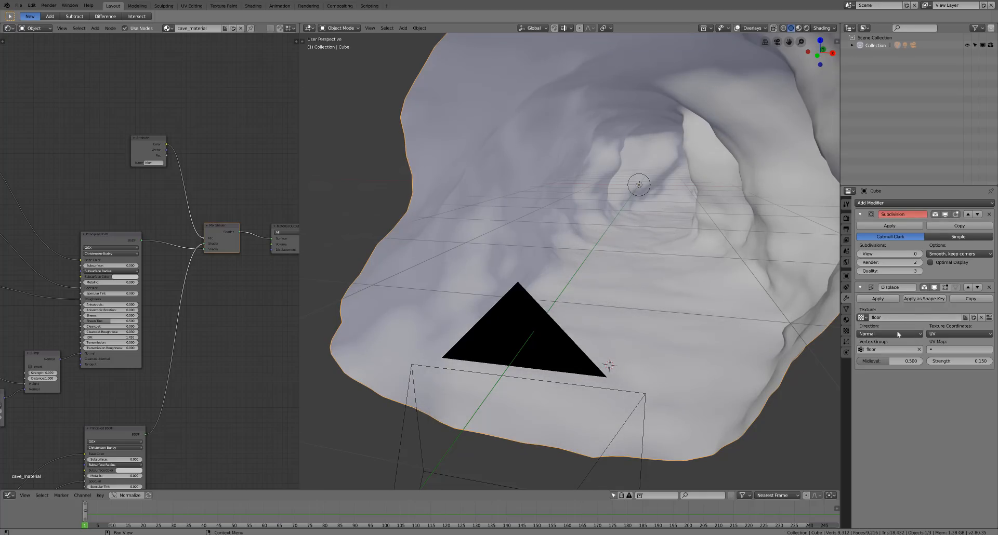
pyautogui.click(934, 287)
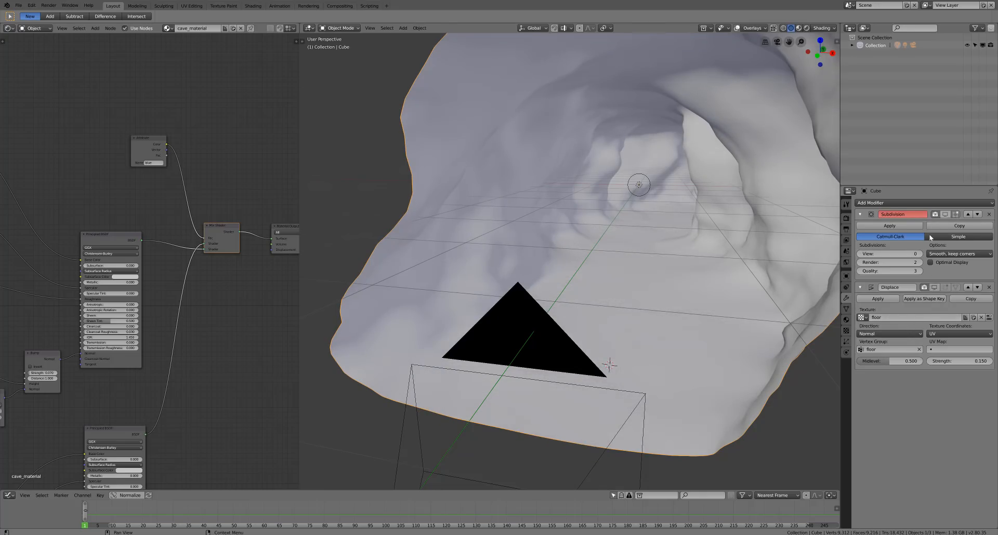
pyautogui.click(920, 253)
# Add a second vertex group to the cave and name it sides
pyautogui.scroll(-5, 665, 276)
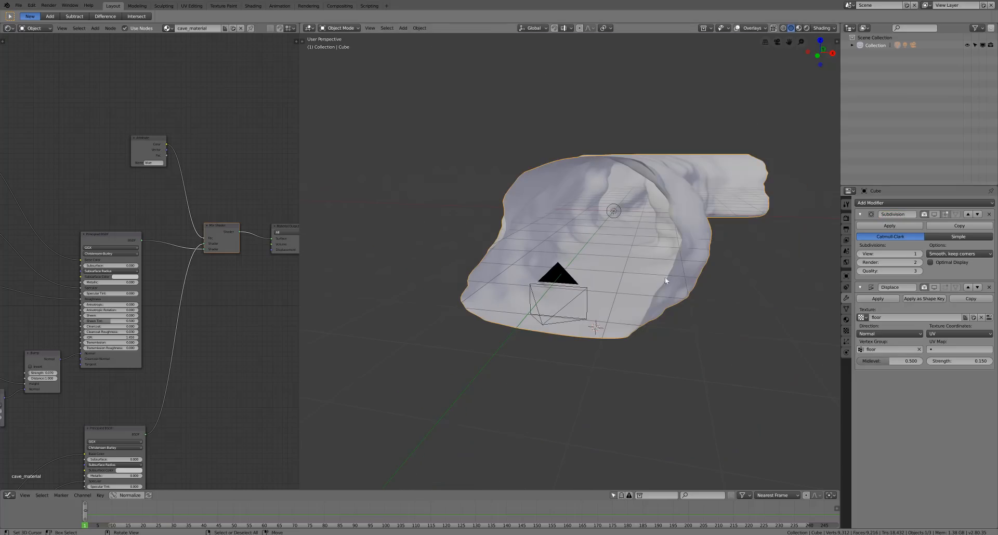
pyautogui.moveTo(647, 306); pyautogui.dragTo(527, 267, button='middle')
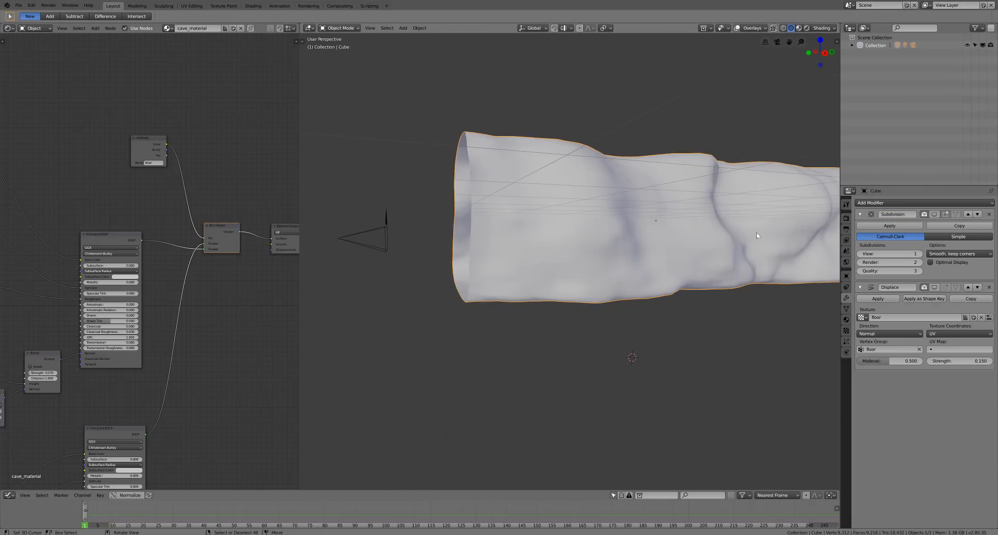
pyautogui.click(847, 309)
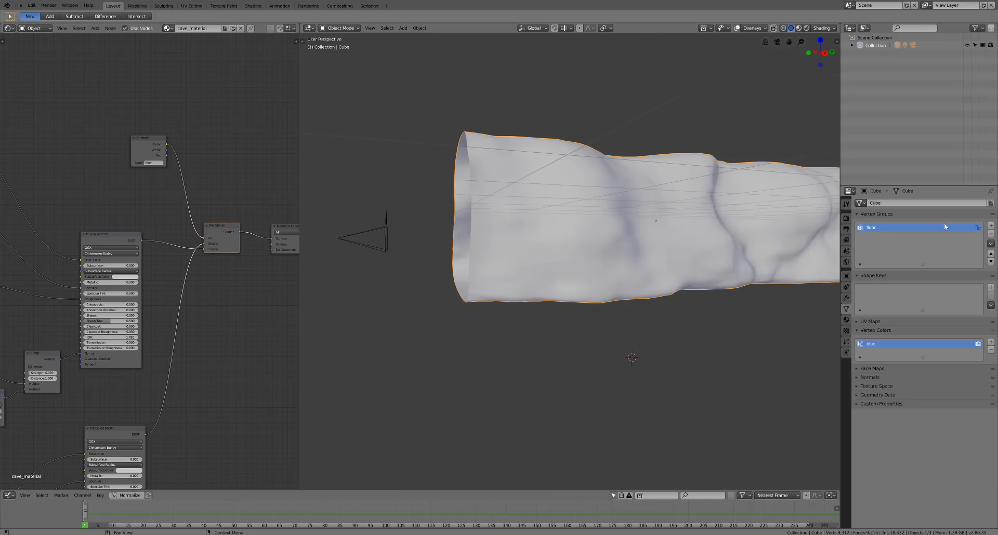
pyautogui.doubleClick(870, 237)
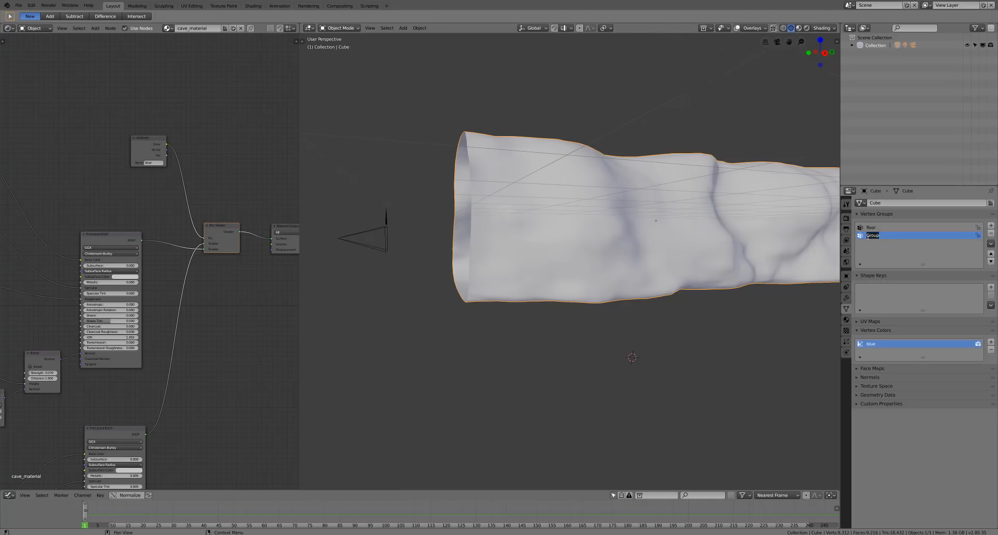
pyautogui.write('sides')
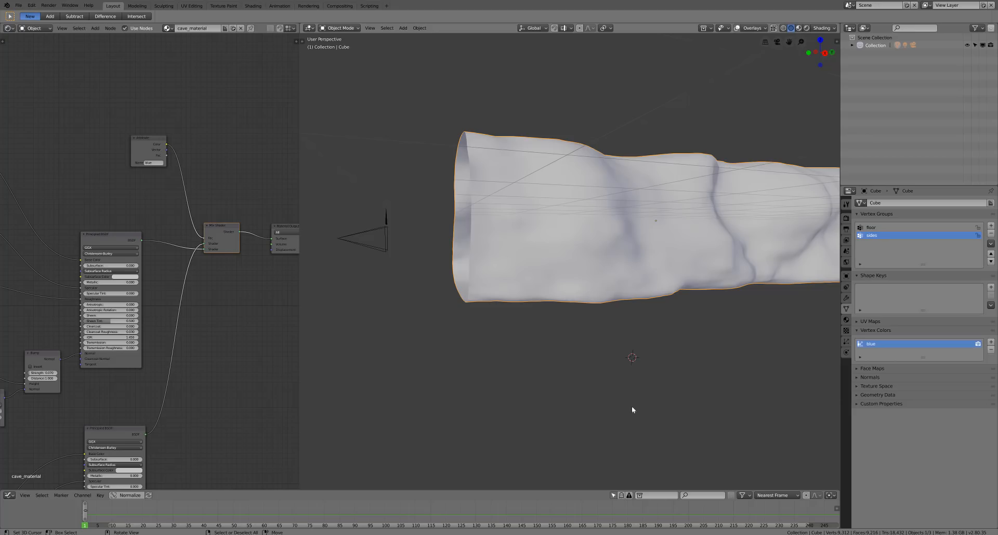
# Switch the cave to Weight Paint mode and paint weight 1.000 on the upper outer side wall near the entrance
pyautogui.click(341, 28)
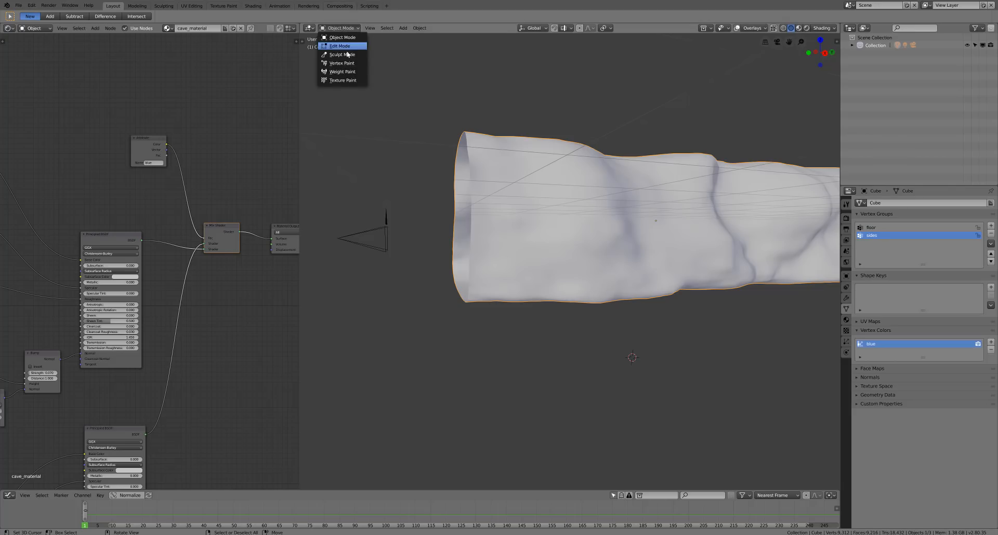
pyautogui.click(342, 72)
pyautogui.scroll(-4, 624, 261)
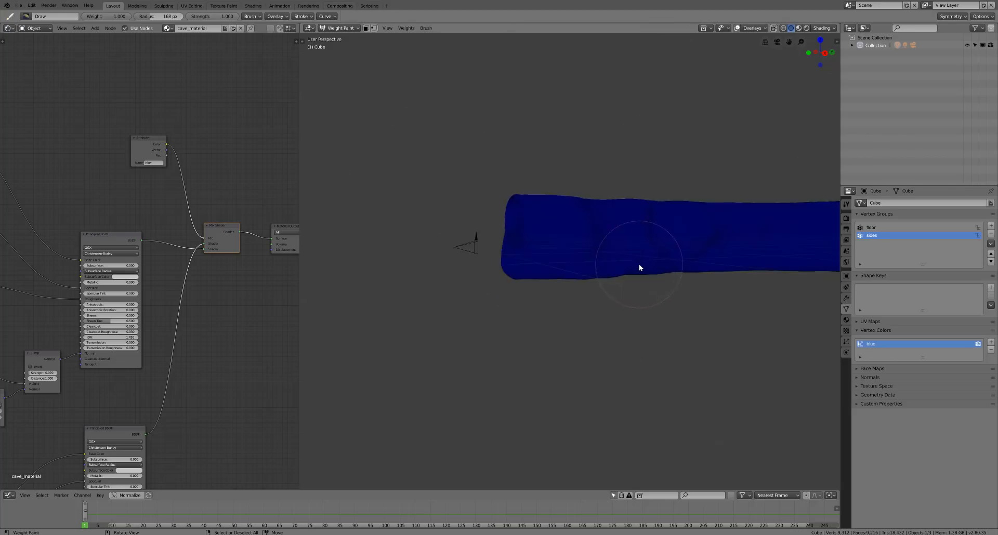
pyautogui.moveTo(638, 264); pyautogui.dragTo(632, 264, button='middle')
pyautogui.moveTo(604, 235)
pyautogui.mouseDown()
pyautogui.moveTo(523, 219)
pyautogui.moveTo(659, 205)
pyautogui.moveTo(593, 212)
pyautogui.moveTo(635, 227)
pyautogui.mouseUp()
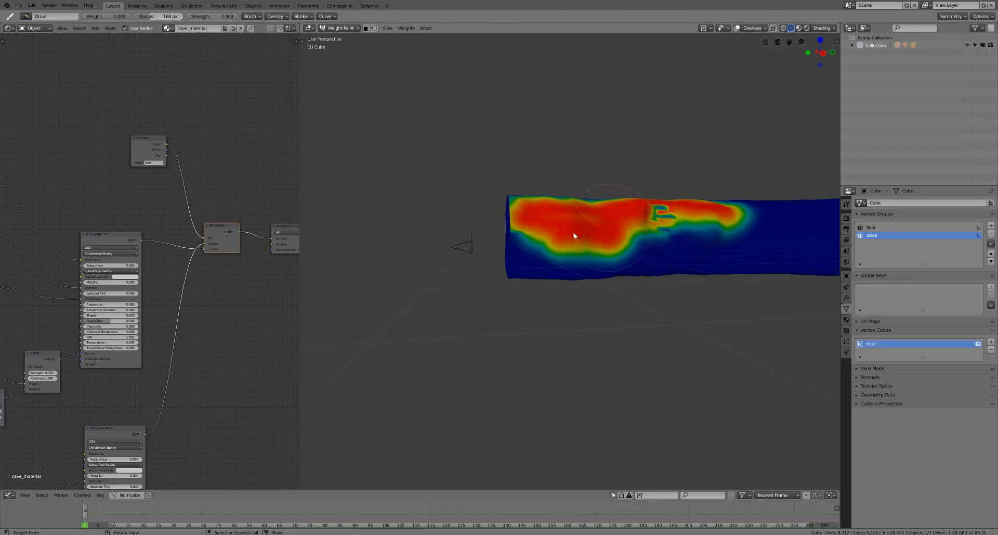
# Extend the full-weight sides paint down the outer wall and forward toward the entrance edge
pyautogui.scroll(3, 573, 257)
pyautogui.scroll(3, 624, 254)
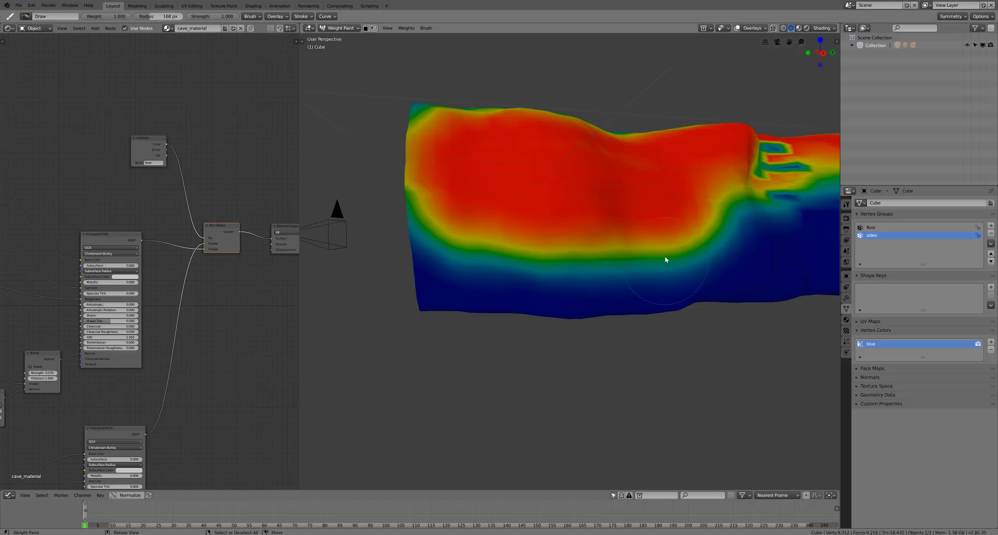
pyautogui.moveTo(664, 259)
pyautogui.mouseDown()
pyautogui.moveTo(561, 273)
pyautogui.moveTo(448, 267)
pyautogui.moveTo(432, 206)
pyautogui.mouseUp()
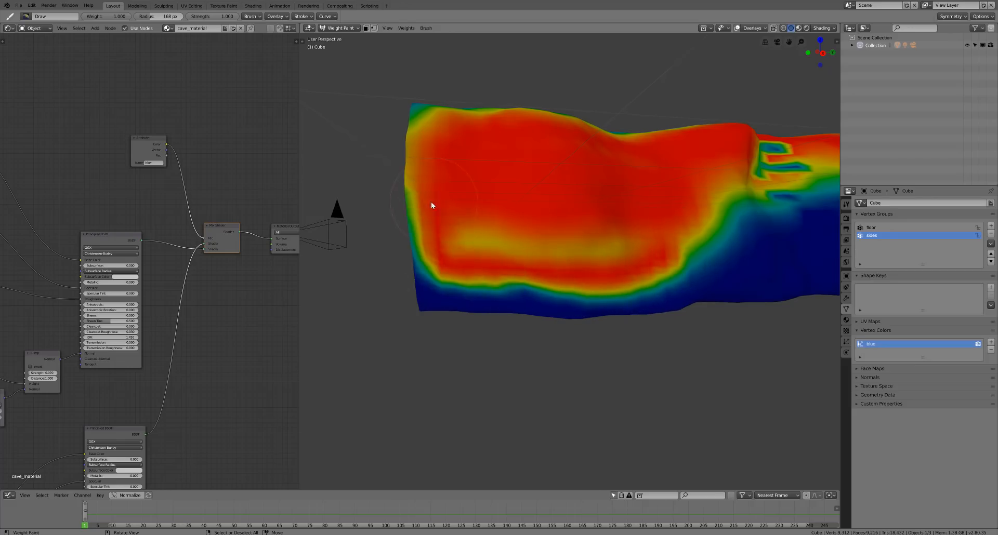
pyautogui.moveTo(442, 281); pyautogui.dragTo(596, 278)
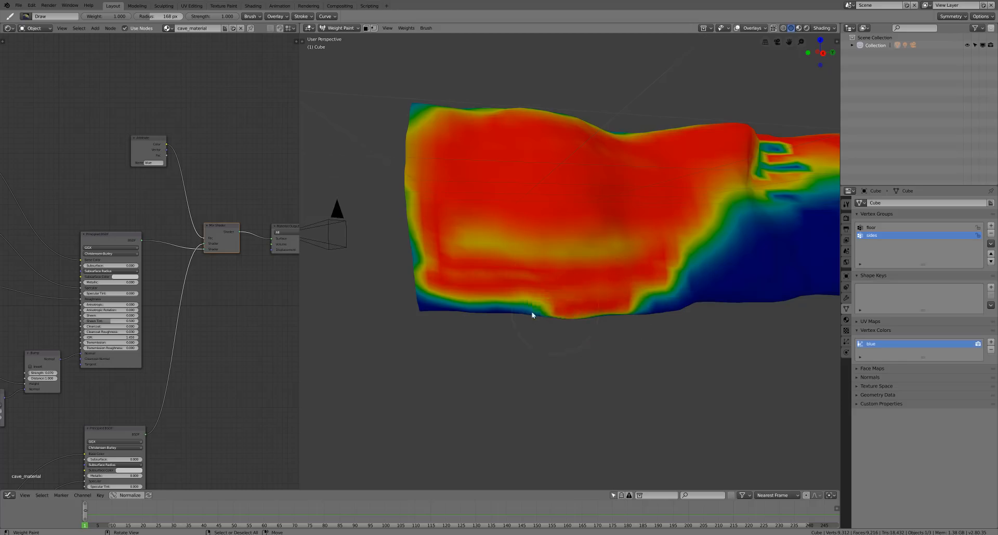
# Compare the sides paint with the floor group's weights and undo the lowest weight stroke along the wall's bottom edge
pyautogui.moveTo(577, 343); pyautogui.dragTo(551, 280, button='middle')
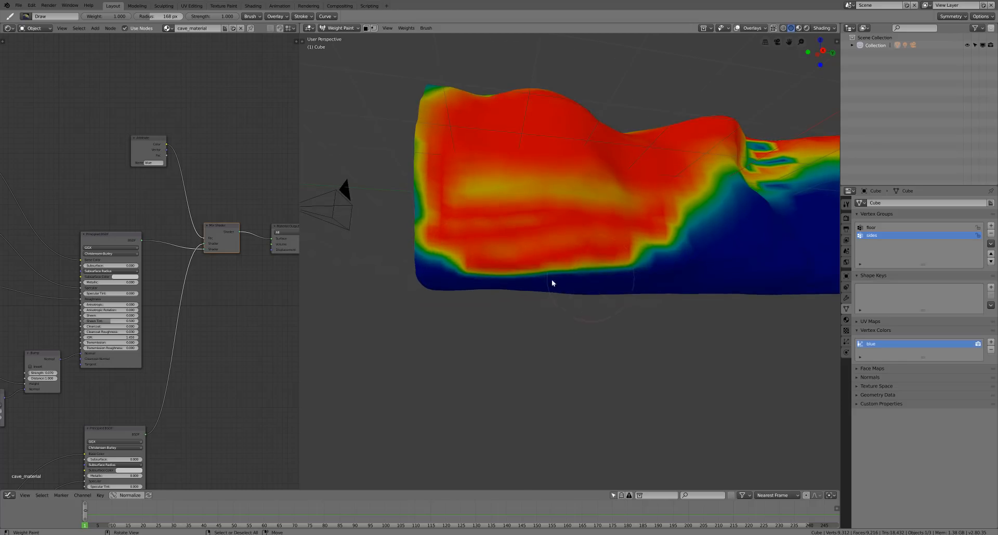
pyautogui.scroll(3, 581, 293)
pyautogui.click(881, 228)
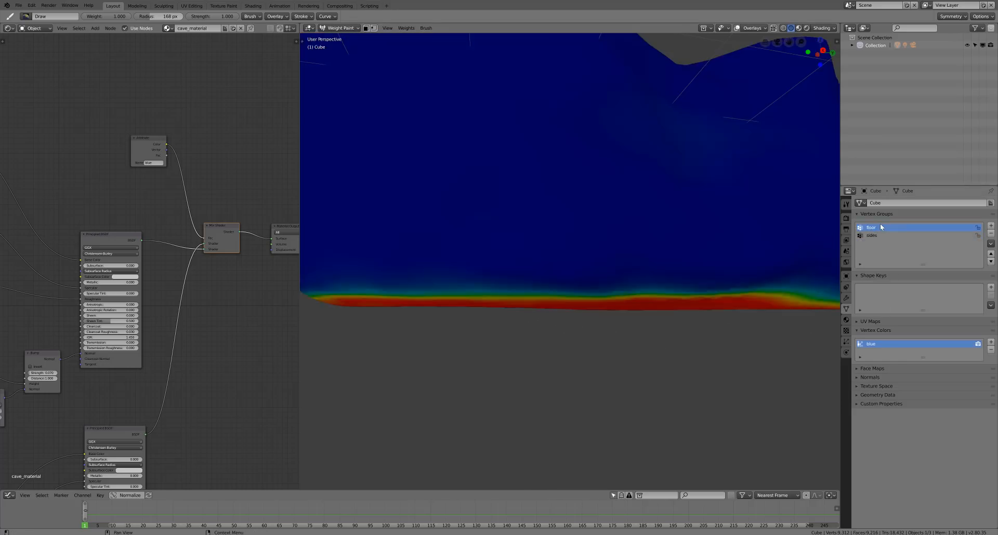
pyautogui.click(878, 235)
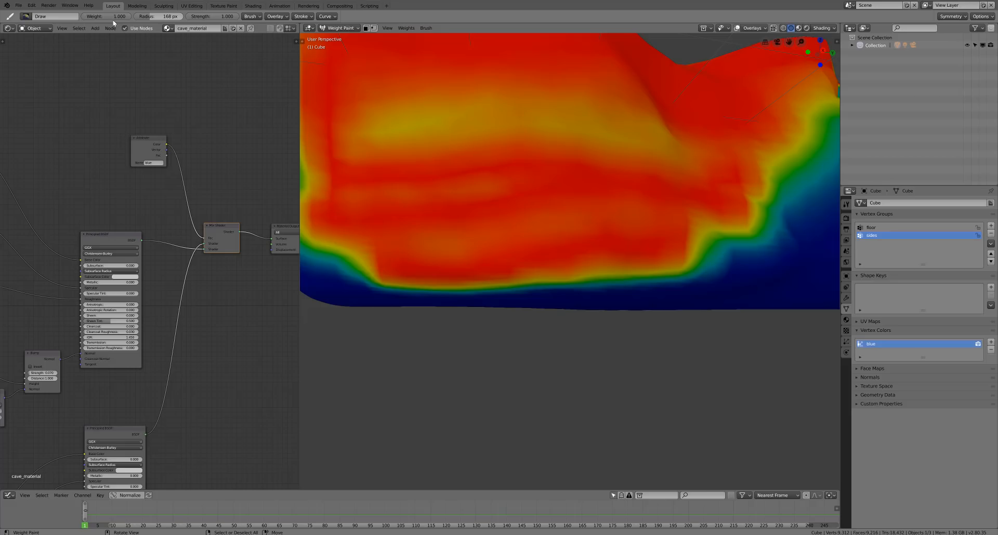
pyautogui.hotkey('ctrl', 'z')
pyautogui.hotkey('ctrl', 'z')
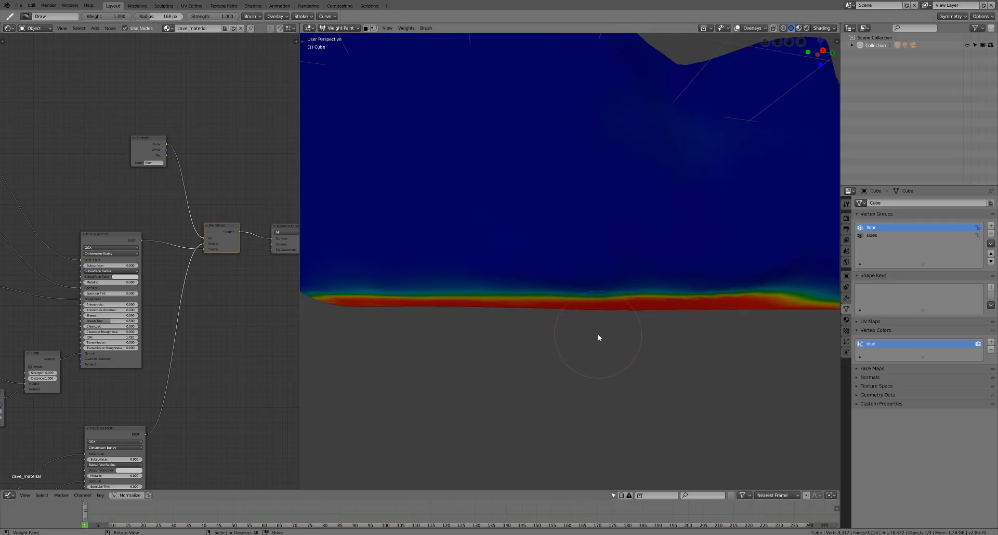
pyautogui.scroll(-4, 603, 335)
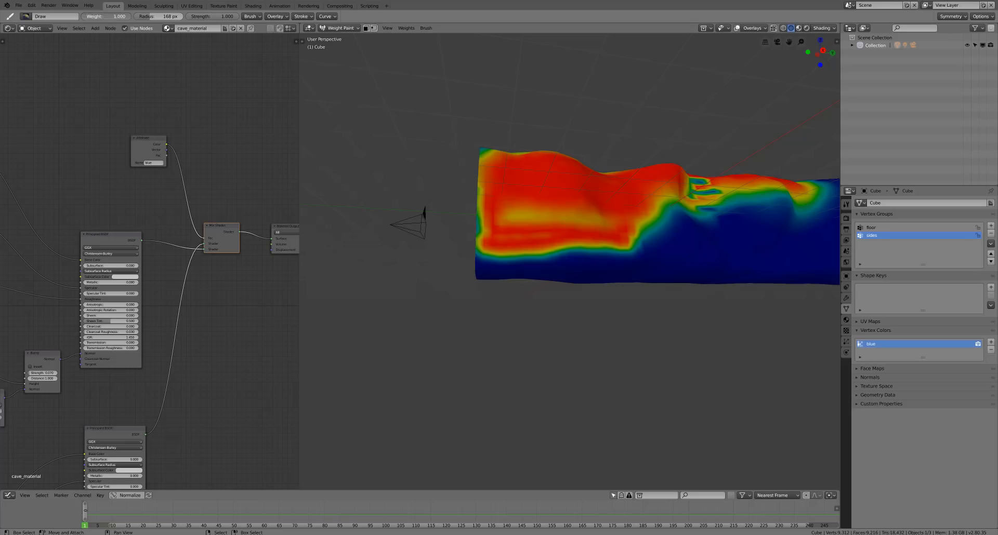
# Paint the cave's outer walls and roof at weight 1.000 in the sides group, filling the gaps toward the far end
pyautogui.scroll(2, 550, 238)
pyautogui.moveTo(619, 213)
pyautogui.mouseDown()
pyautogui.moveTo(510, 188)
pyautogui.moveTo(450, 204)
pyautogui.moveTo(441, 107)
pyautogui.mouseUp()
pyautogui.moveTo(456, 112); pyautogui.dragTo(464, 238, button='middle')
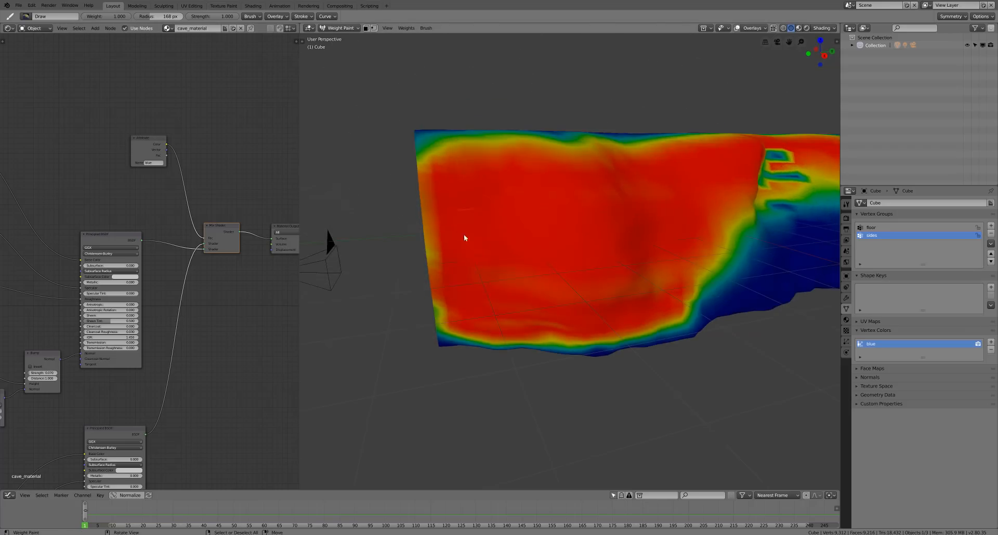
pyautogui.moveTo(424, 227)
pyautogui.mouseDown()
pyautogui.moveTo(433, 128)
pyautogui.moveTo(597, 147)
pyautogui.moveTo(604, 134)
pyautogui.moveTo(622, 139)
pyautogui.moveTo(484, 306)
pyautogui.moveTo(692, 257)
pyautogui.moveTo(715, 241)
pyautogui.mouseUp()
pyautogui.moveTo(715, 242); pyautogui.dragTo(733, 216, button='middle')
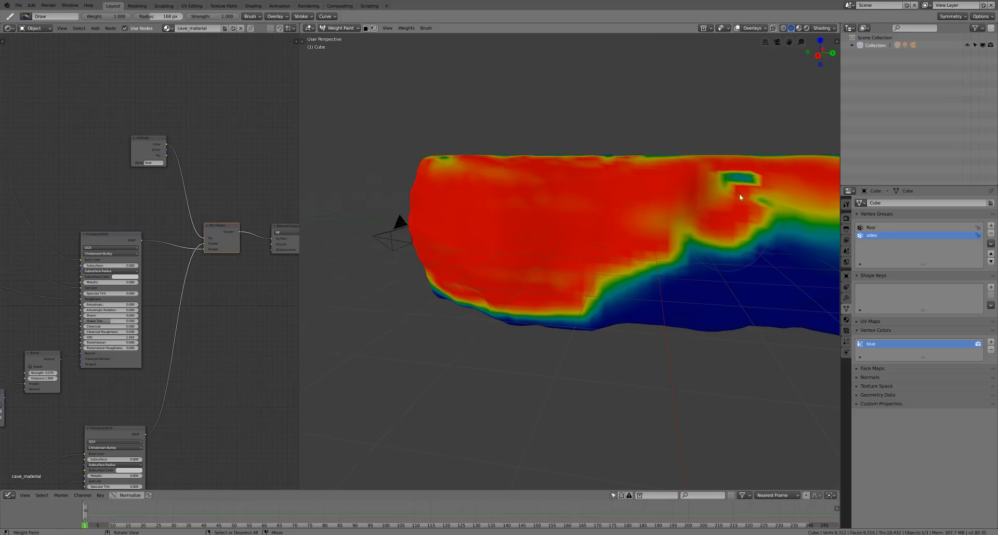
pyautogui.moveTo(714, 195)
pyautogui.mouseDown()
pyautogui.moveTo(630, 267)
pyautogui.moveTo(782, 220)
pyautogui.moveTo(772, 206)
pyautogui.mouseUp()
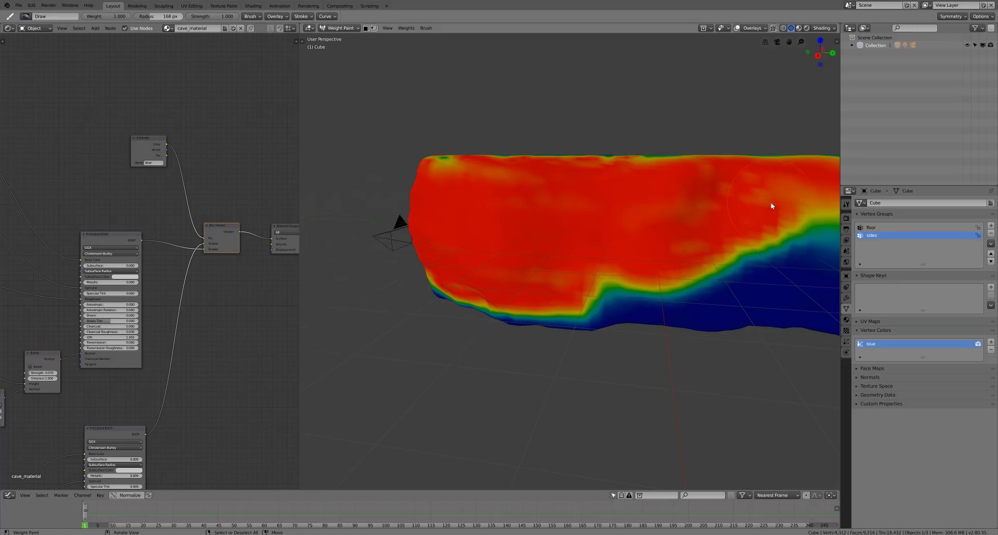
pyautogui.click(250, 534)
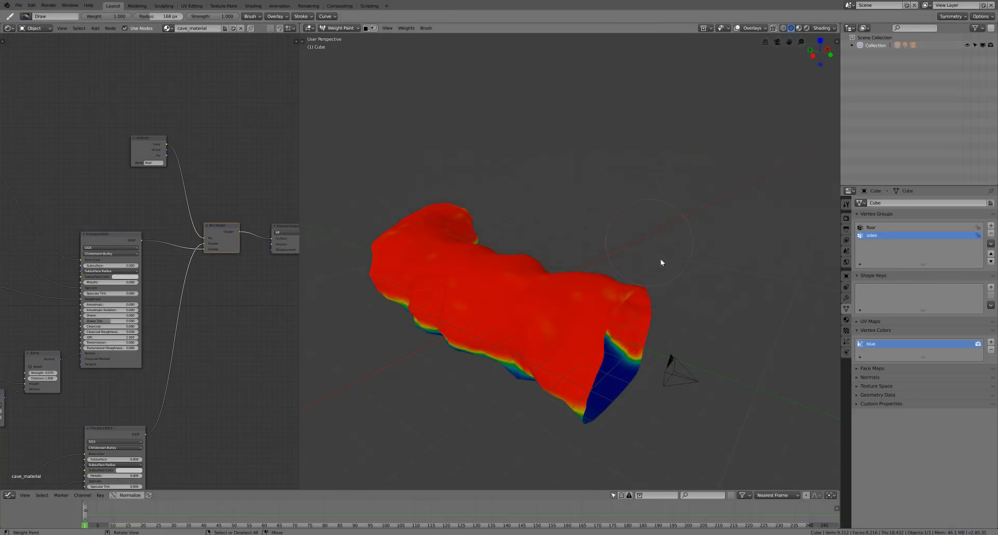
# Set the brush weight to 0.000 and touch up the sides weights along the underside edge of the floor
pyautogui.moveTo(705, 246); pyautogui.dragTo(614, 341, button='middle')
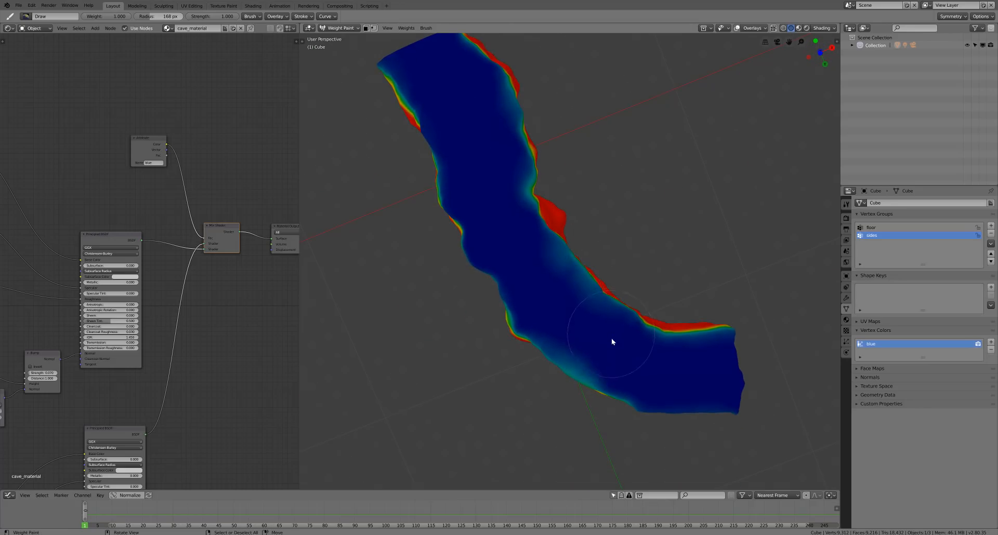
pyautogui.moveTo(126, 16); pyautogui.dragTo(79, 17)
pyautogui.scroll(1, 565, 338)
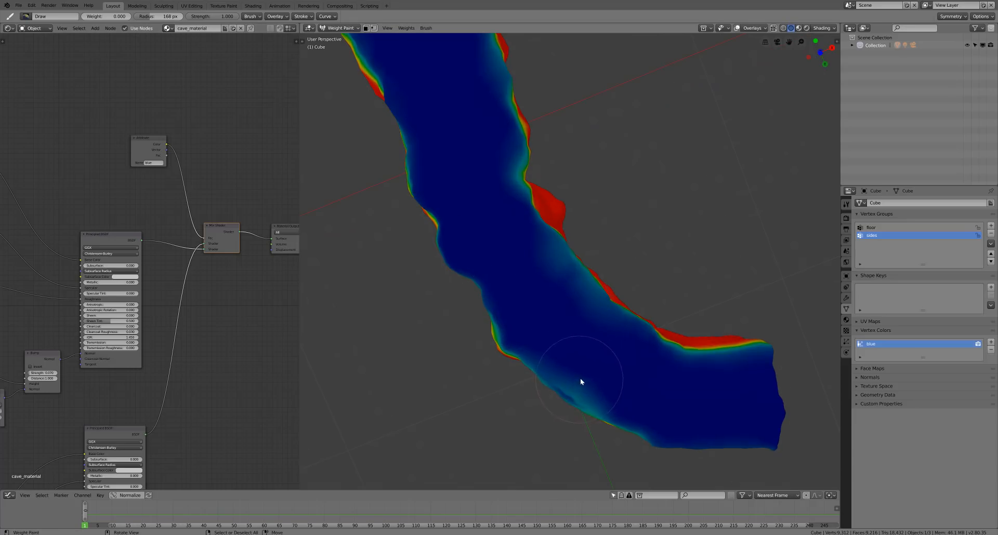
pyautogui.moveTo(580, 382); pyautogui.dragTo(585, 367, button='middle')
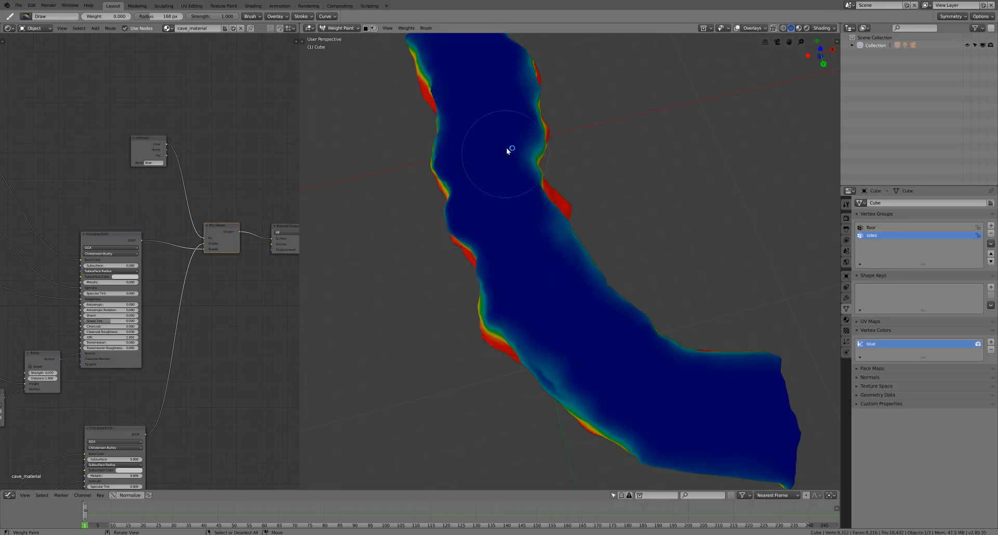
pyautogui.moveTo(503, 158)
pyautogui.mouseDown(button='middle')
pyautogui.moveTo(513, 229)
pyautogui.moveTo(454, 94)
pyautogui.mouseUp(button='middle')
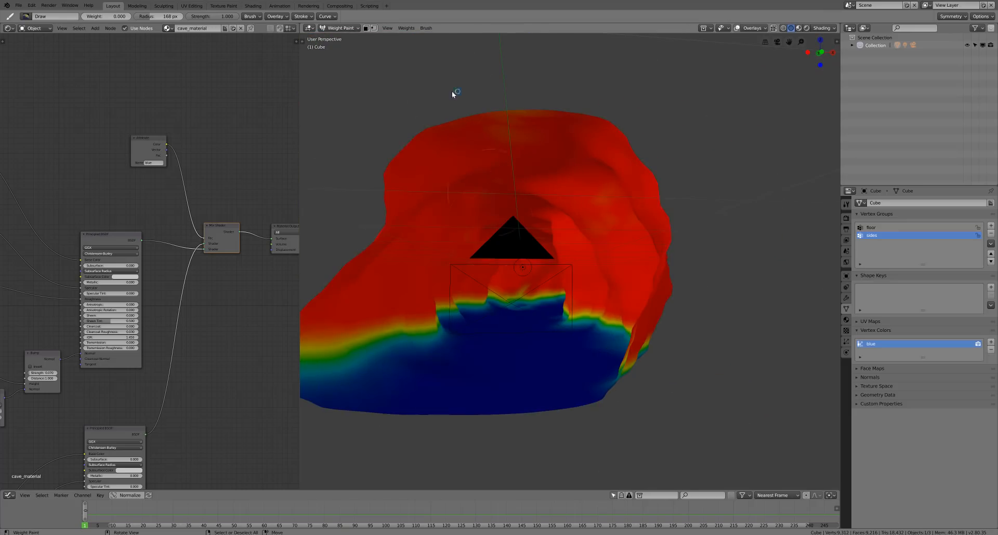
# Return the cave to Object Mode and add a second Displace modifier
pyautogui.click(339, 28)
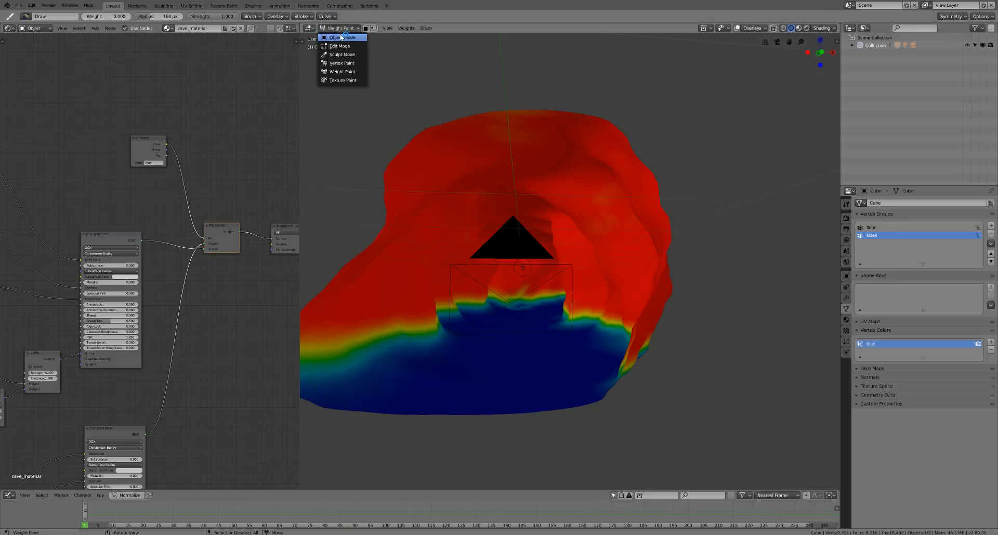
pyautogui.click(341, 39)
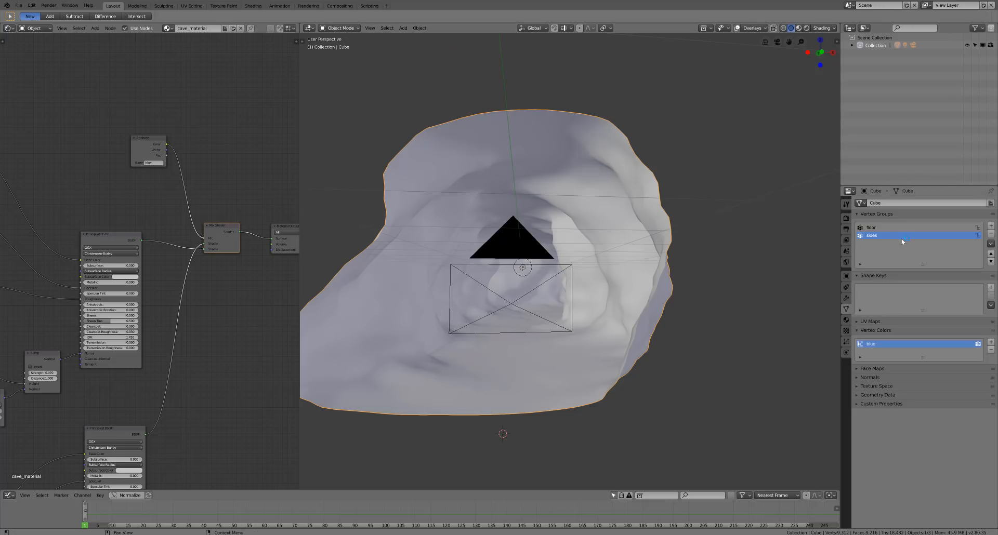
pyautogui.click(846, 298)
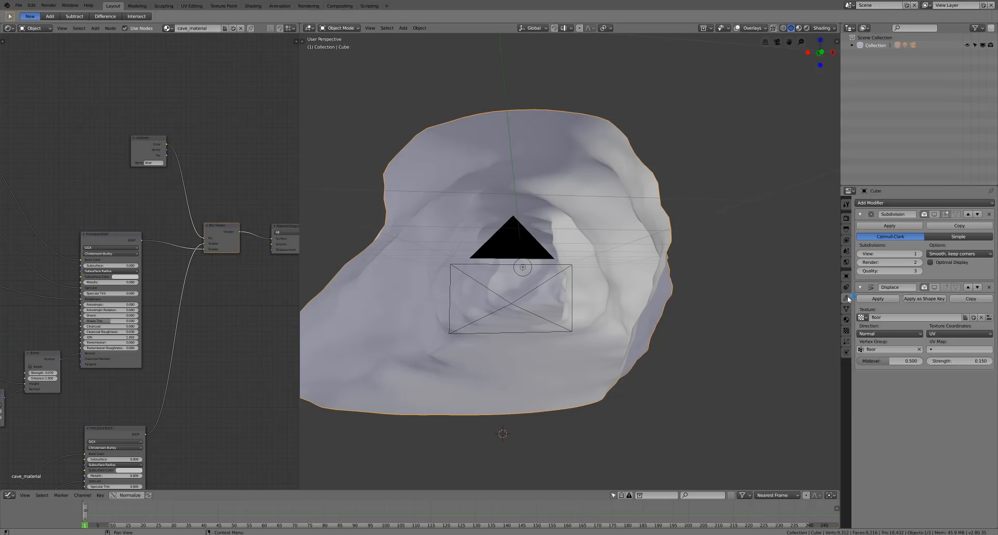
pyautogui.click(925, 202)
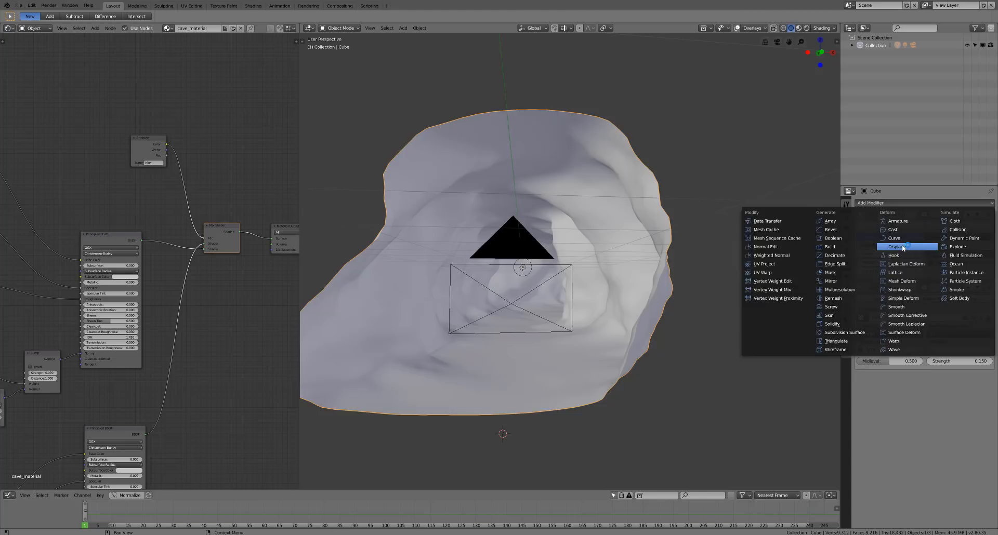
pyautogui.click(898, 253)
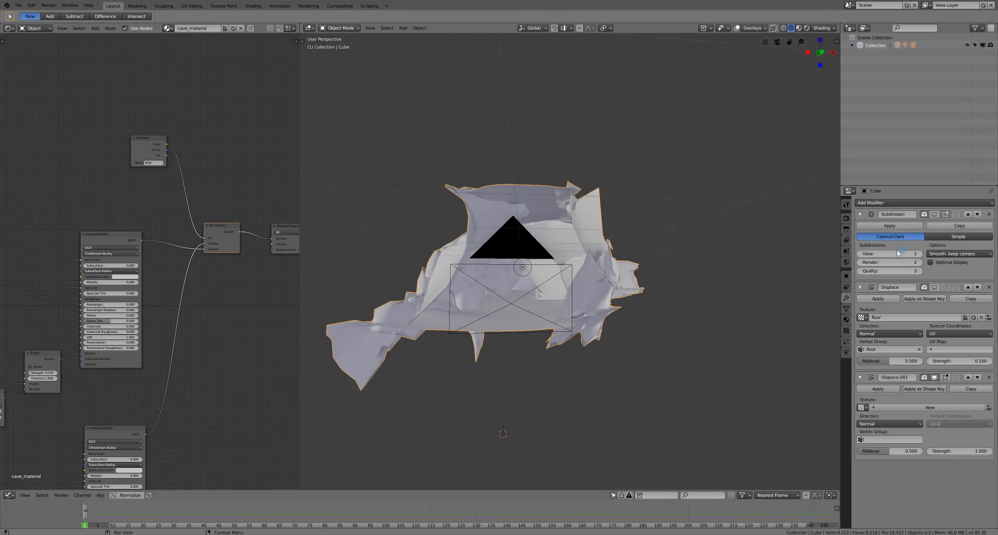
# Create a new texture for the second Displace modifier and load medieval_wall_01_disp_4k.png from the medieval_wall_01 folder
pyautogui.click(989, 408)
pyautogui.click(931, 214)
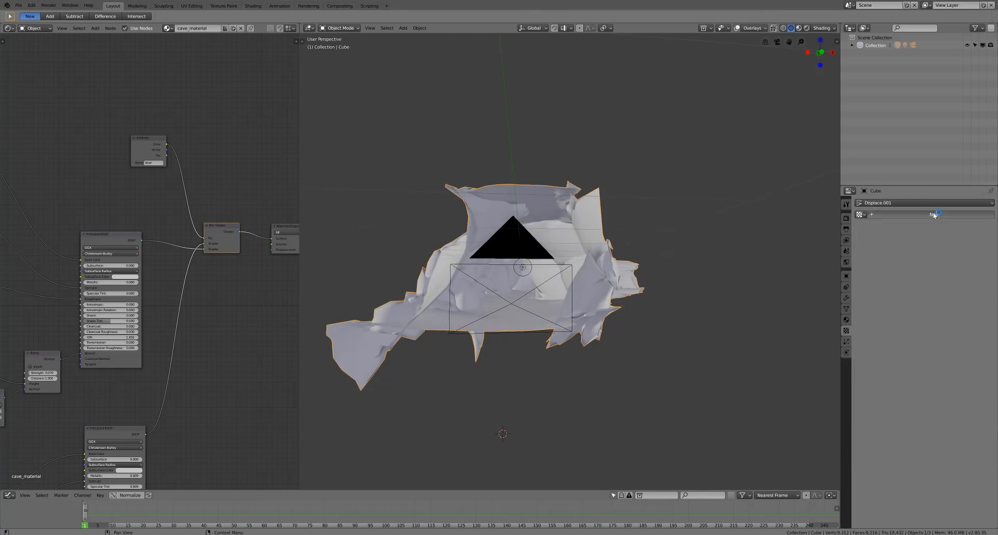
pyautogui.click(971, 319)
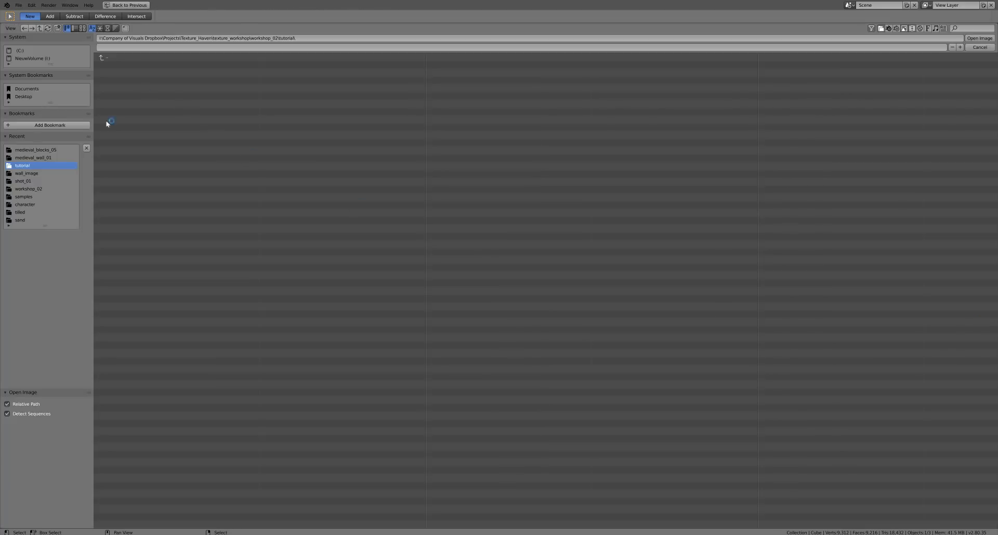
pyautogui.click(47, 158)
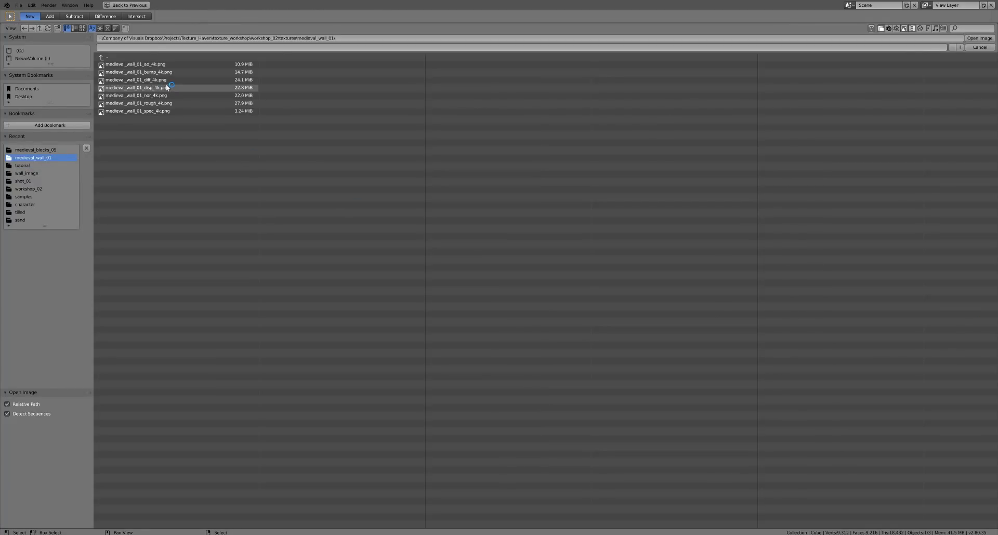
pyautogui.click(166, 87)
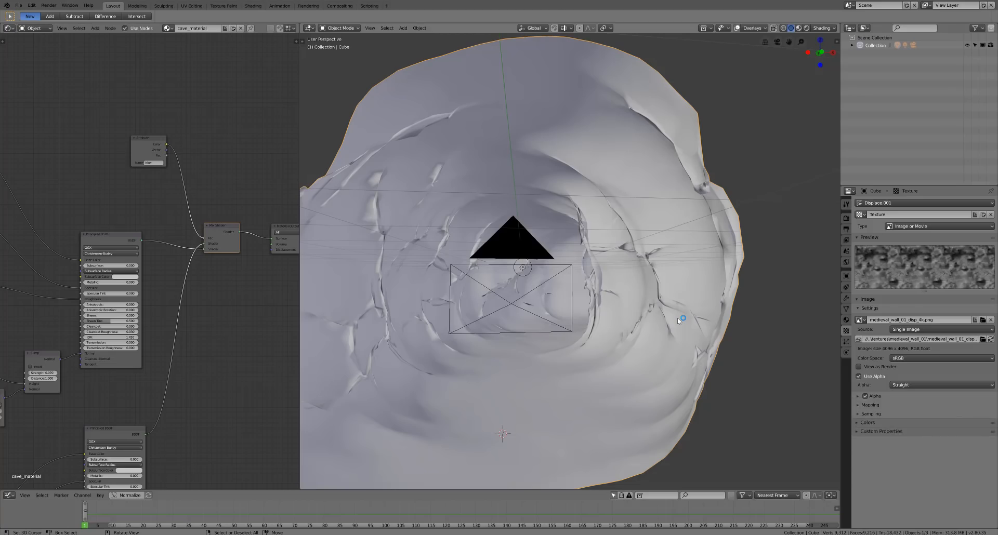
# Rename the second Displace modifier's texture to sides_disp
pyautogui.click(847, 298)
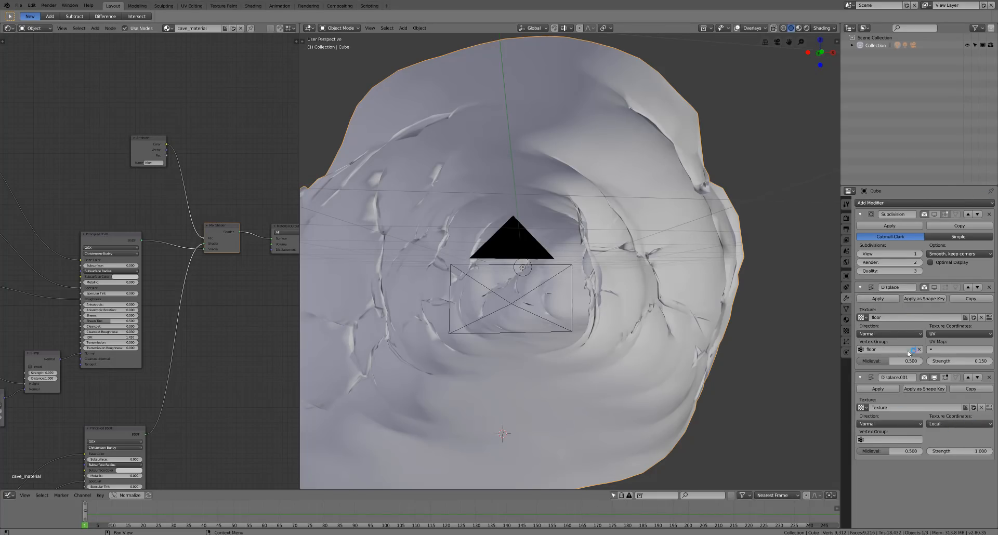
pyautogui.click(846, 332)
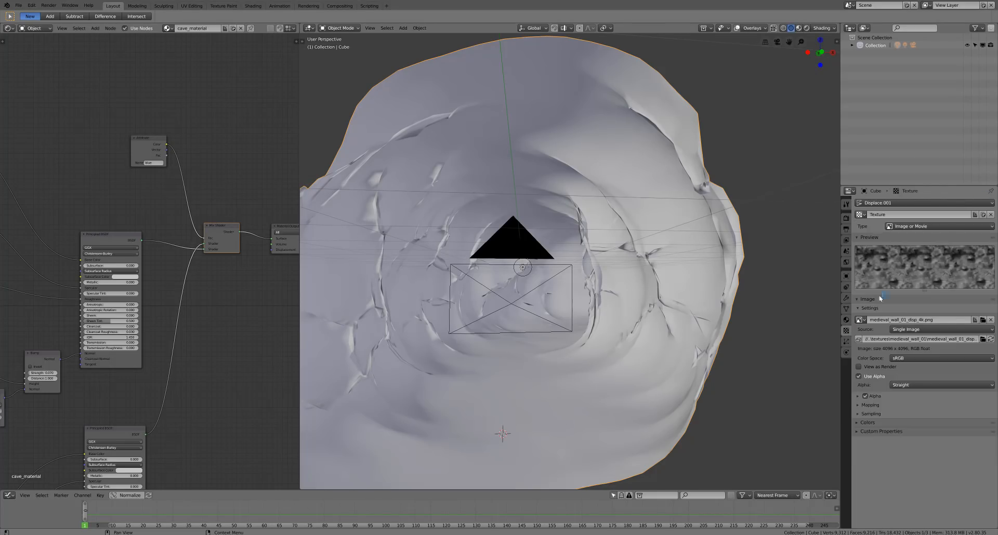
pyautogui.write('sides_disp')
pyautogui.press('Return')
# Try a strength of 0.15 on the second Displace modifier, and settle on 0.2
pyautogui.click(847, 298)
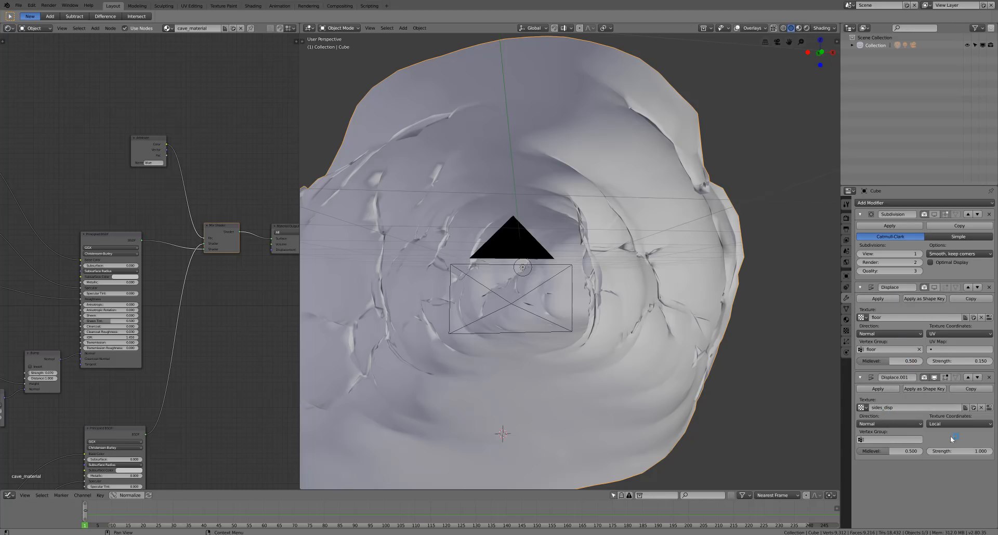
pyautogui.click(973, 451)
pyautogui.write('.15')
pyautogui.press('Return')
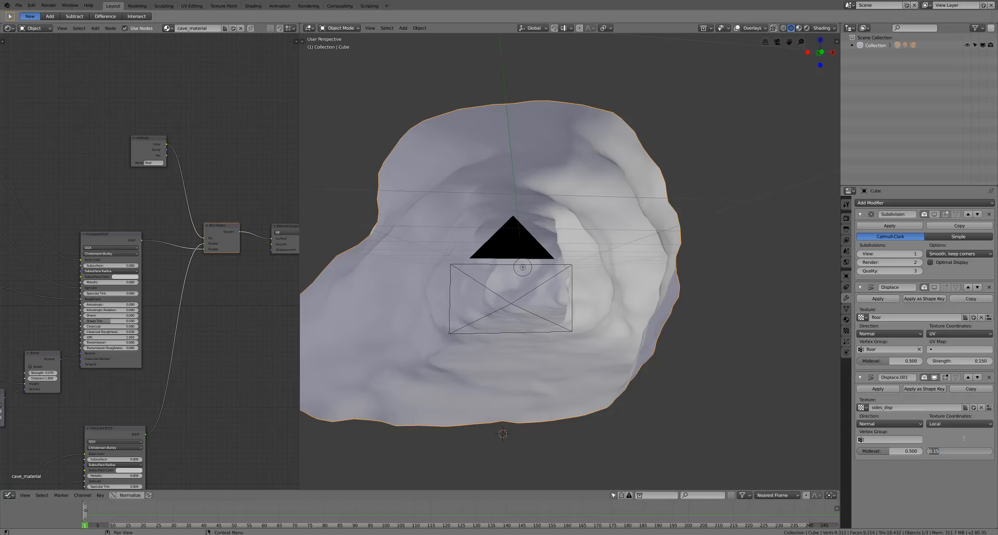
pyautogui.write('.2')
pyautogui.press('Return')
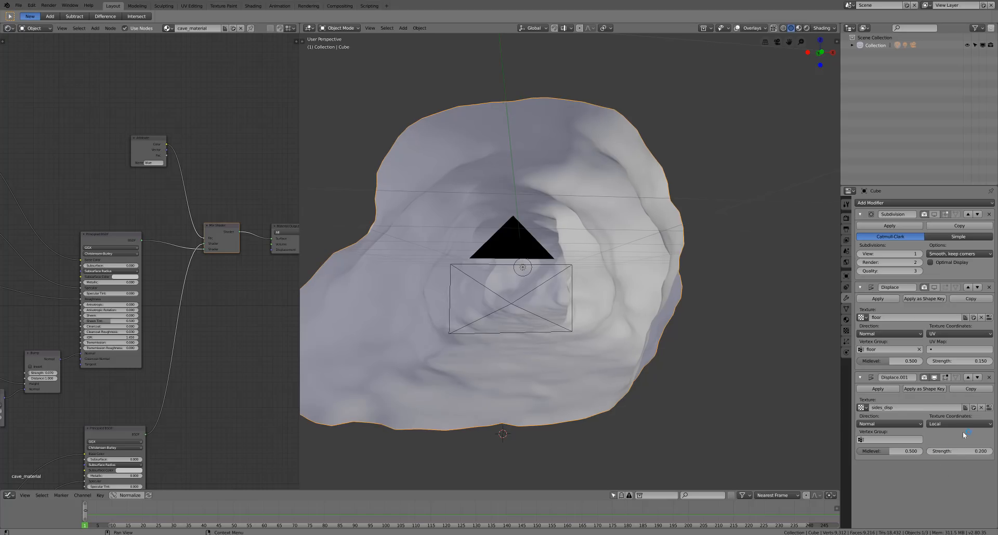
# Set the second Displace modifier's texture coordinates to UV and limit it to the sides vertex group
pyautogui.click(946, 424)
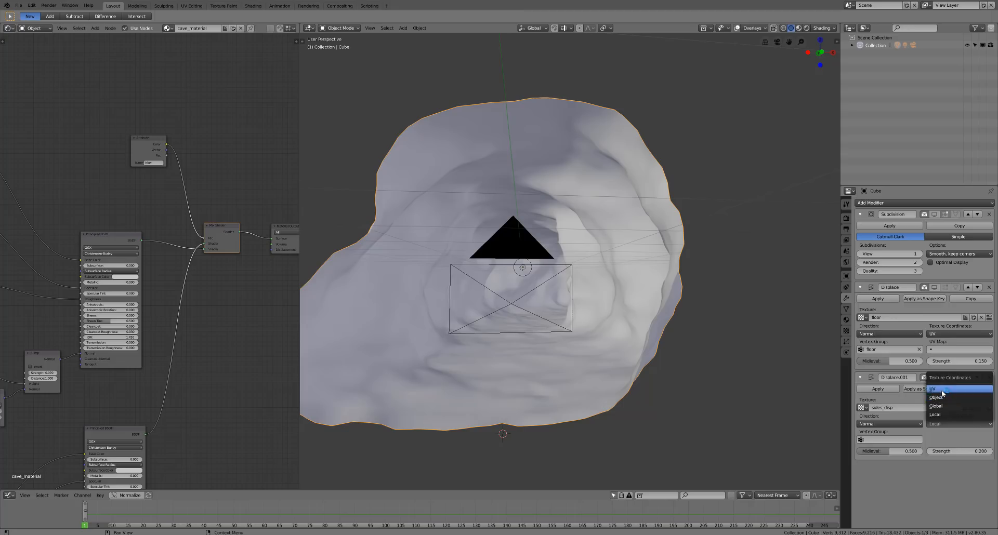
pyautogui.click(938, 389)
pyautogui.click(904, 441)
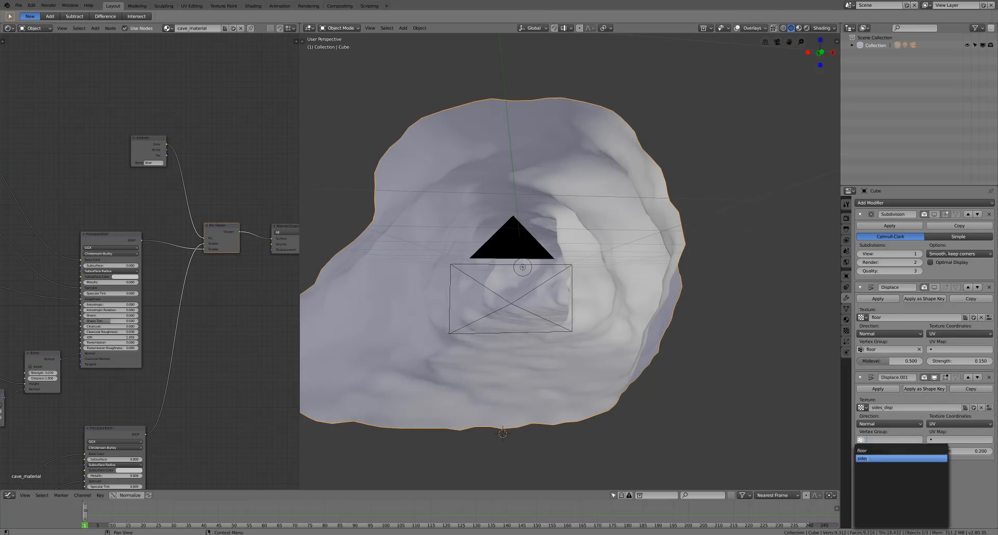
pyautogui.click(889, 457)
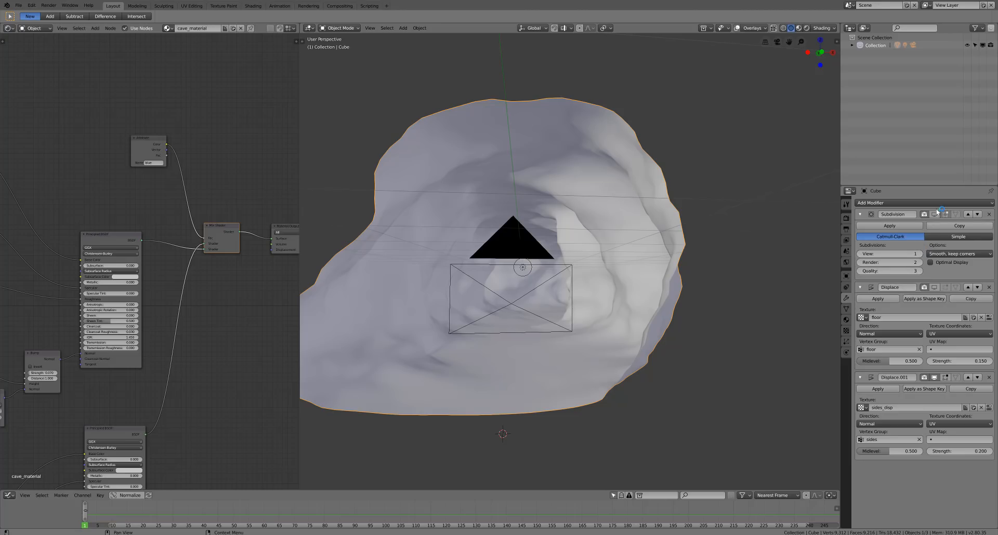
# Enable viewport display for the Subdivision modifier and the floor Displace modifier
pyautogui.click(19, 5)
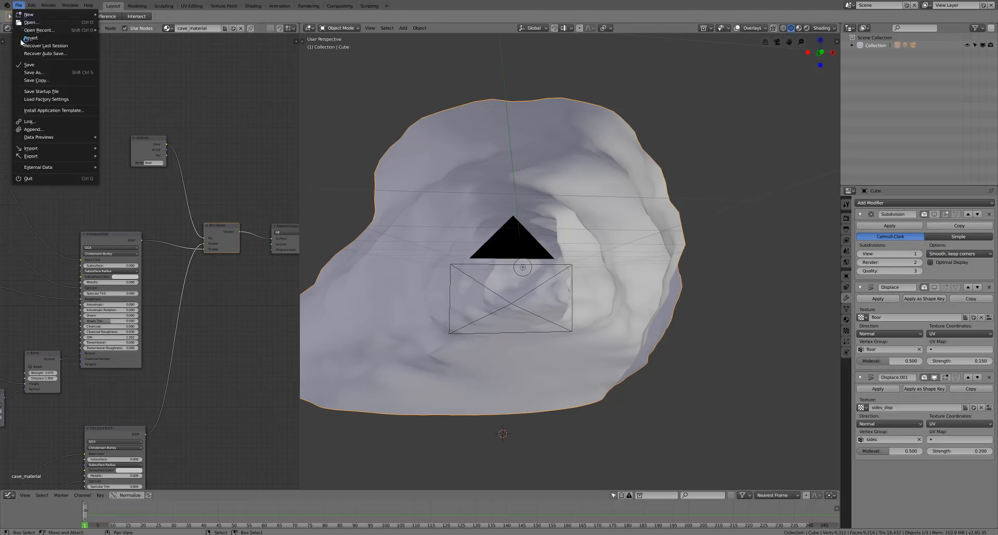
pyautogui.click(934, 214)
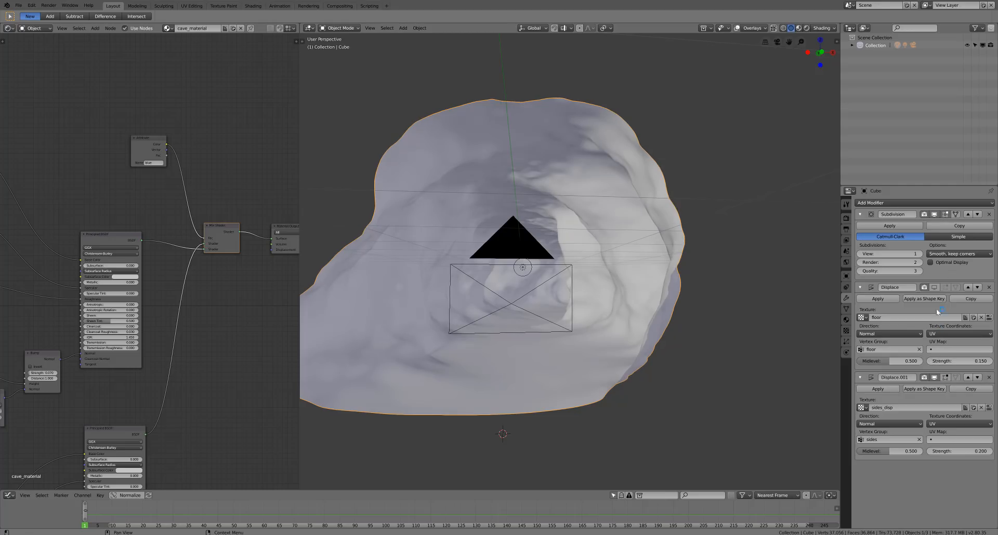
pyautogui.click(935, 288)
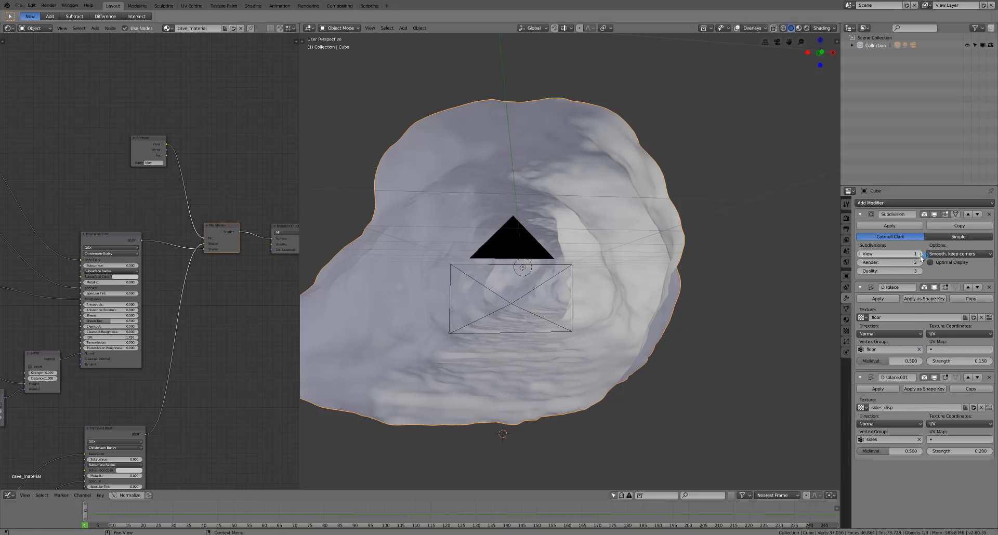
# Raise the Subdivision modifier's view level to 3 and look at the displaced cave through the camera
pyautogui.click(921, 254)
pyautogui.click(922, 255)
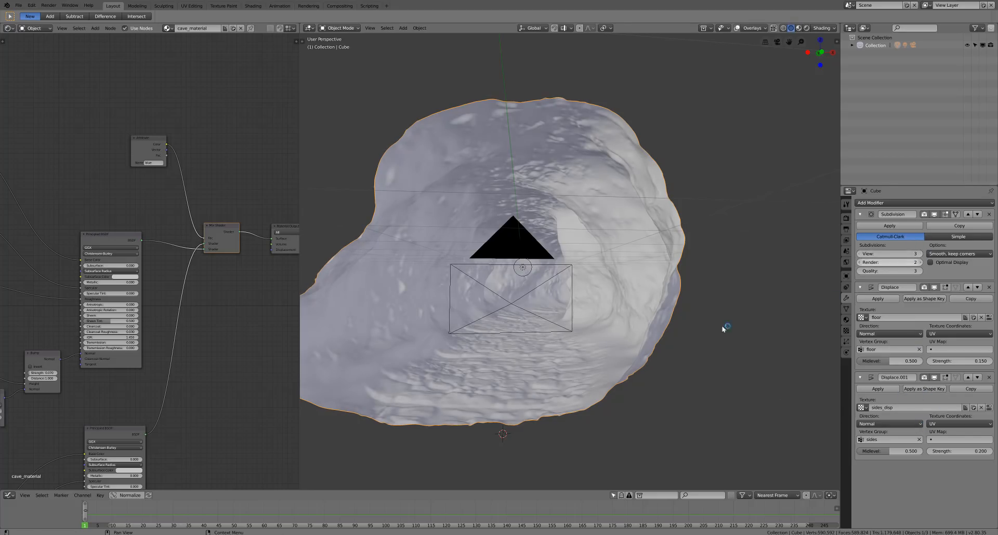
pyautogui.moveTo(722, 325); pyautogui.dragTo(660, 345, button='middle')
pyautogui.scroll(2, 634, 363)
pyautogui.press('KP_0')
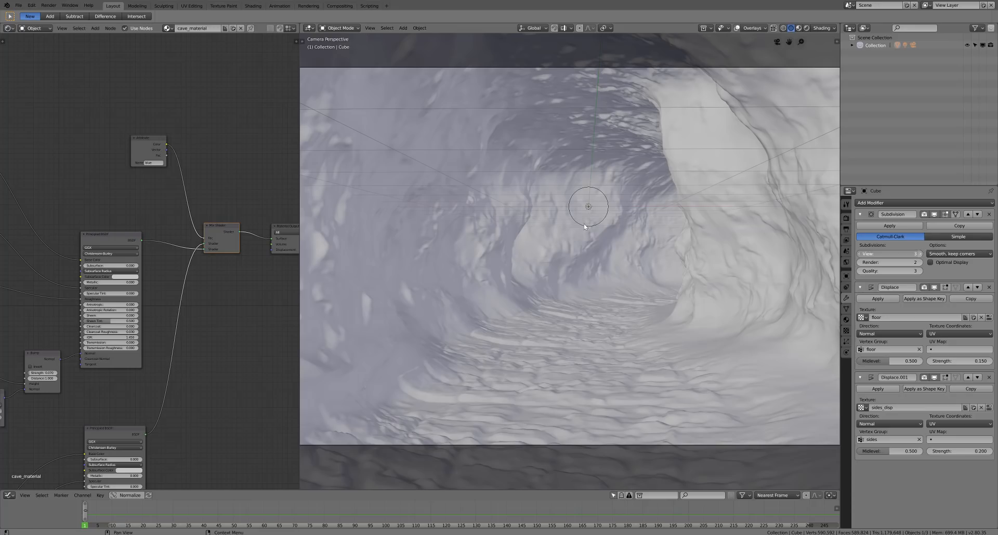
# Try view level 4 on the Subdivision modifier, check the camera framing, and restore level 3
pyautogui.click(919, 254)
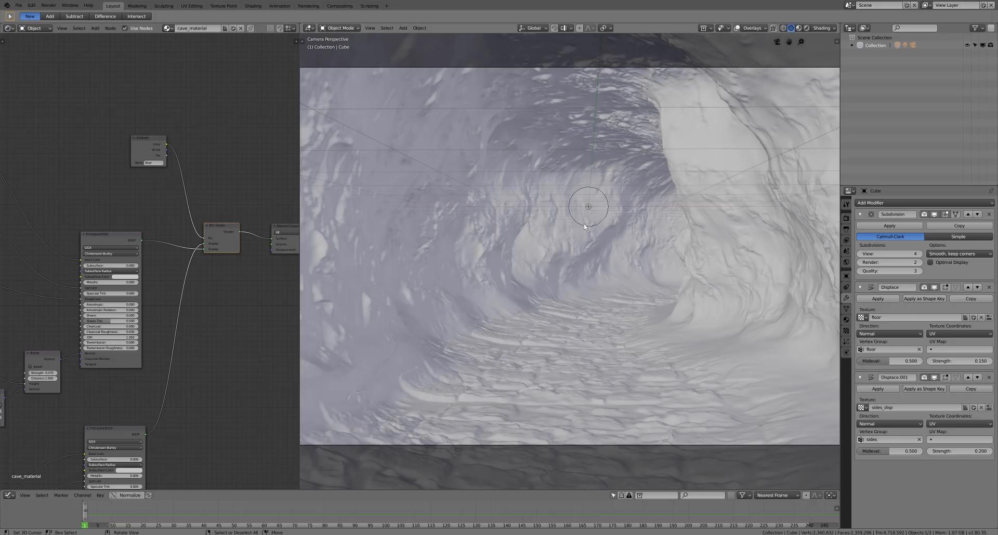
pyautogui.scroll(-2, 630, 276)
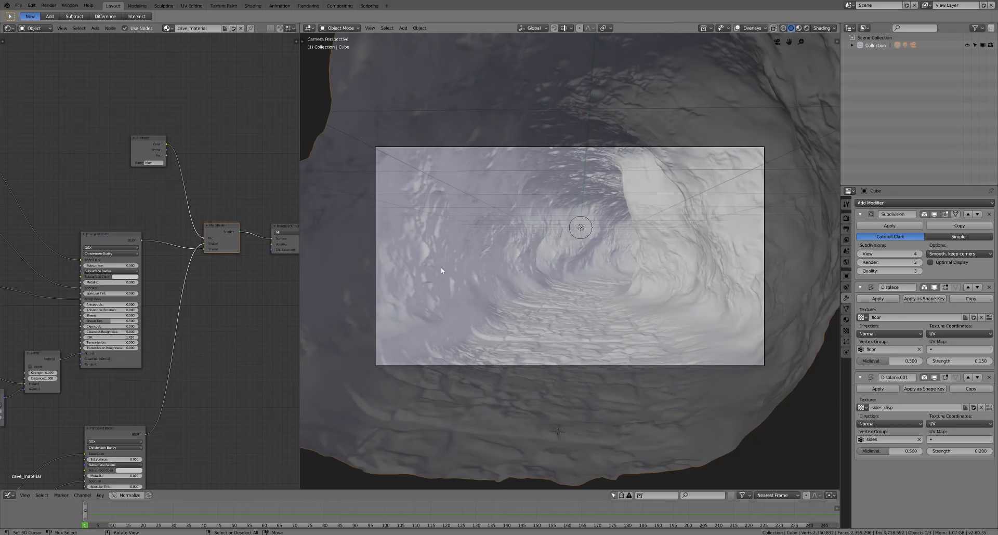
pyautogui.click(860, 254)
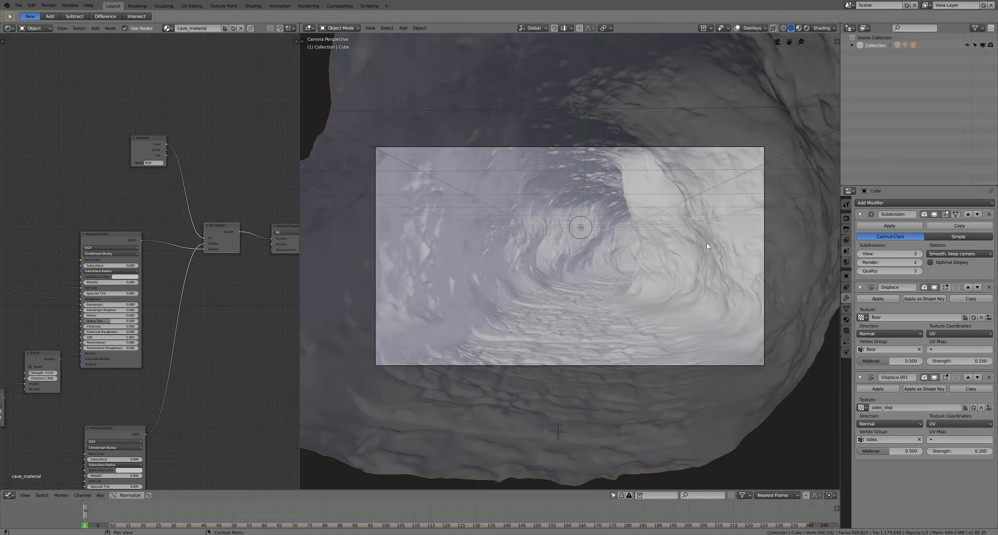
# Switch the camera view to Rendered shading to preview the displaced cave
pyautogui.press('z')
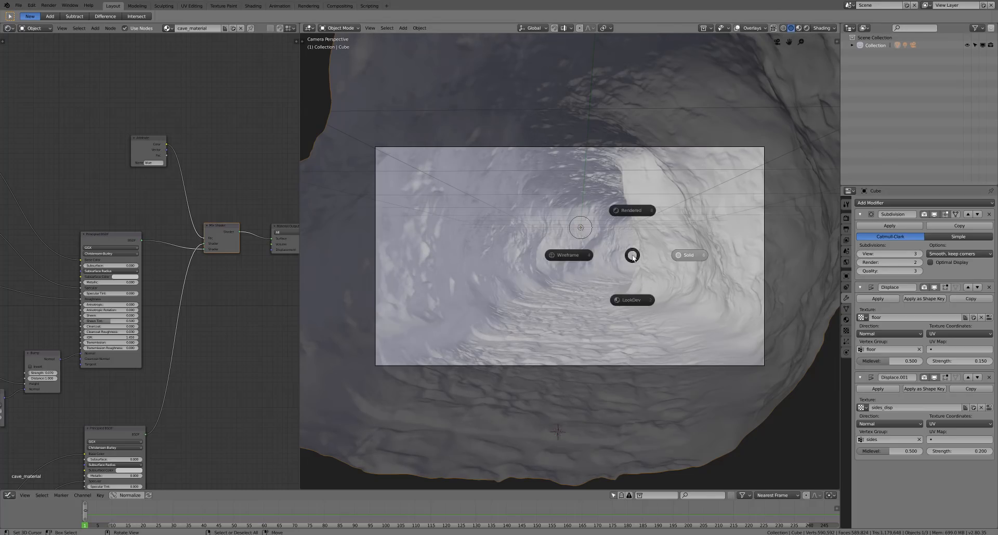
pyautogui.click(629, 216)
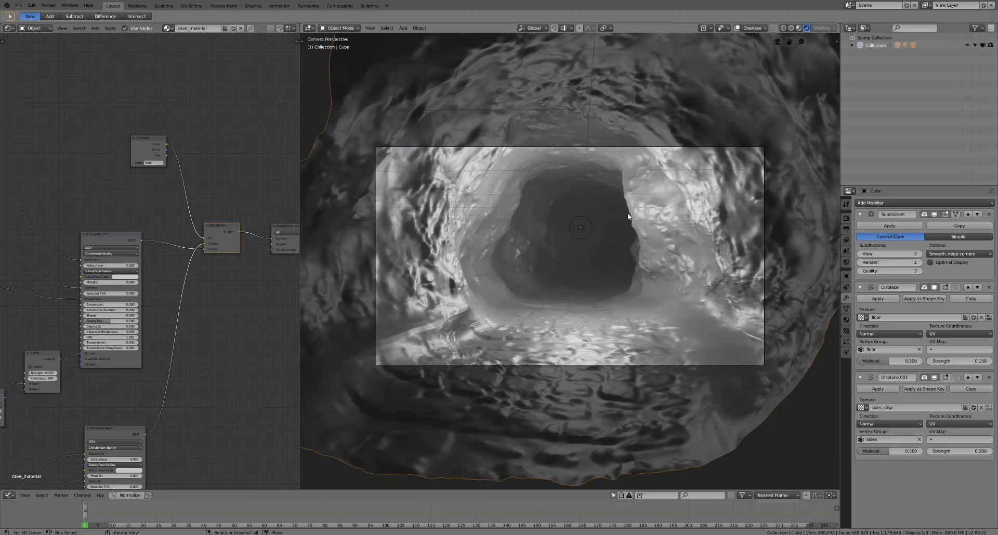
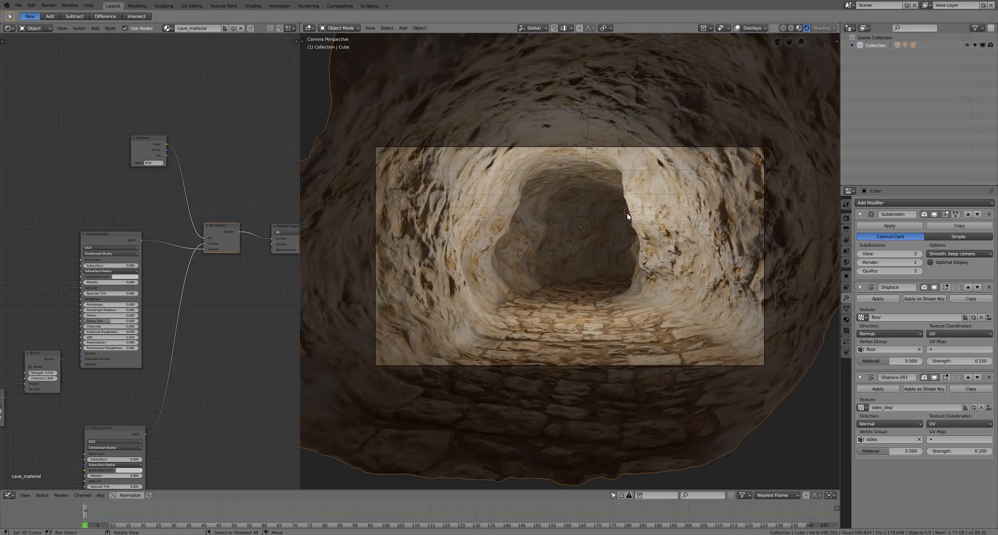
# Fit the camera frame to the viewport, reduce the Subdivision view level to 1, and switch to Solid shading
pyautogui.press('Home')
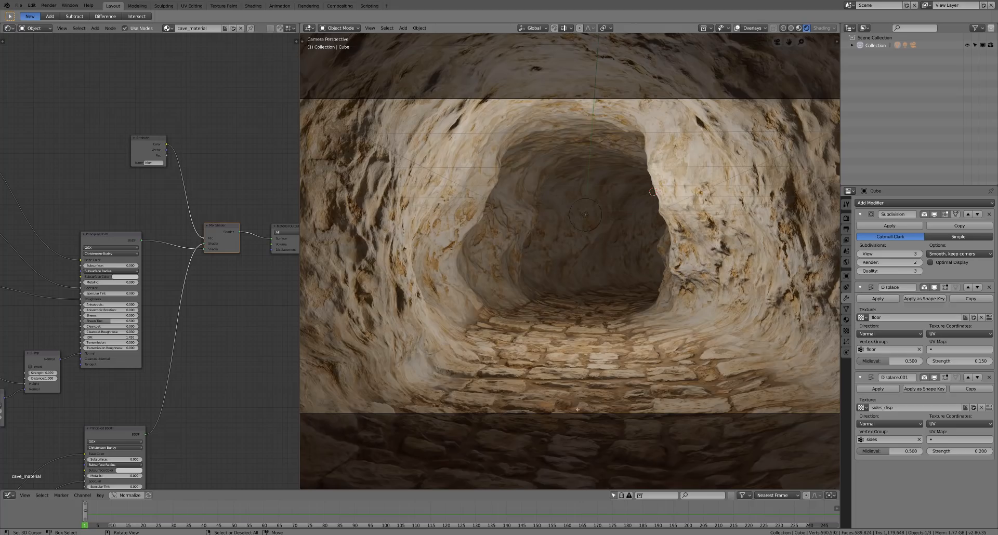
pyautogui.press('Tab')
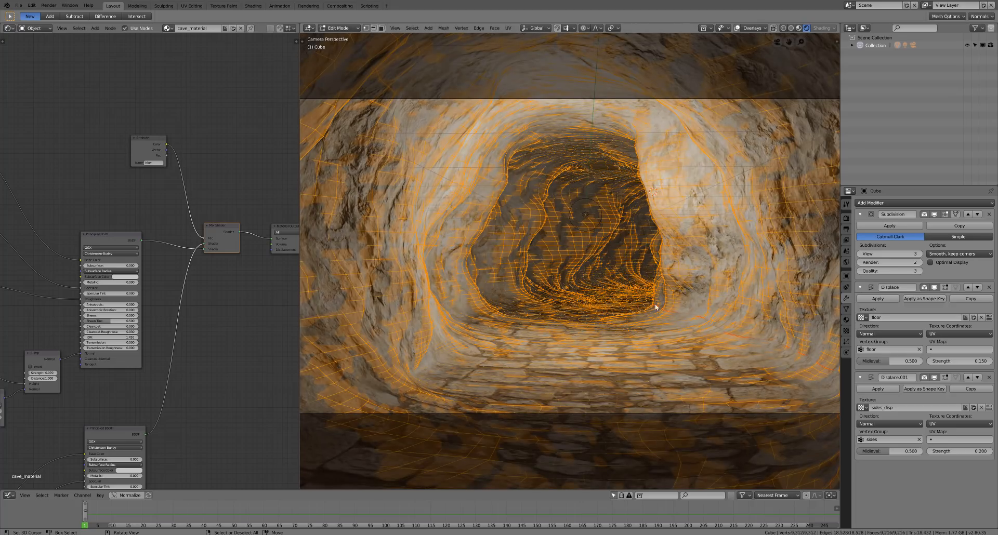
pyautogui.press('Tab')
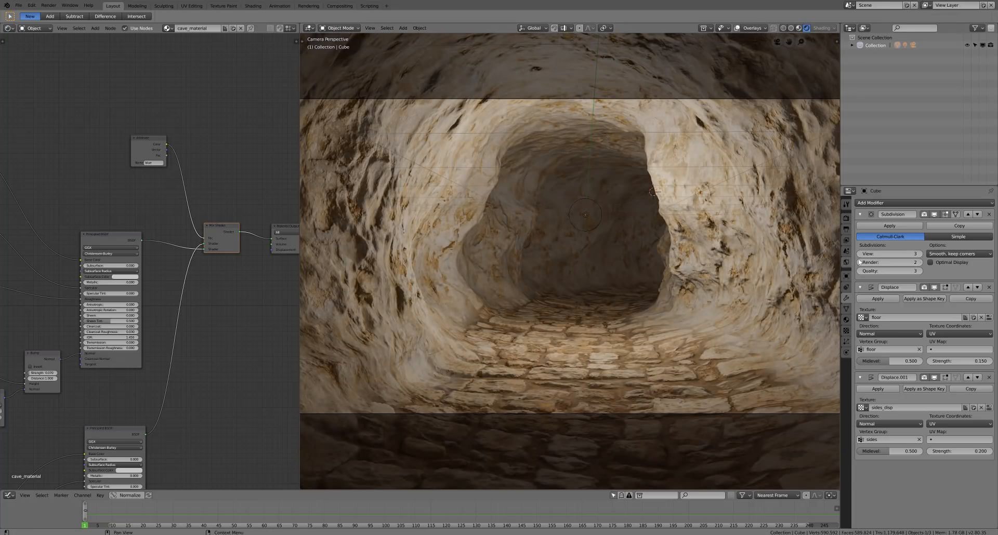
pyautogui.click(859, 253)
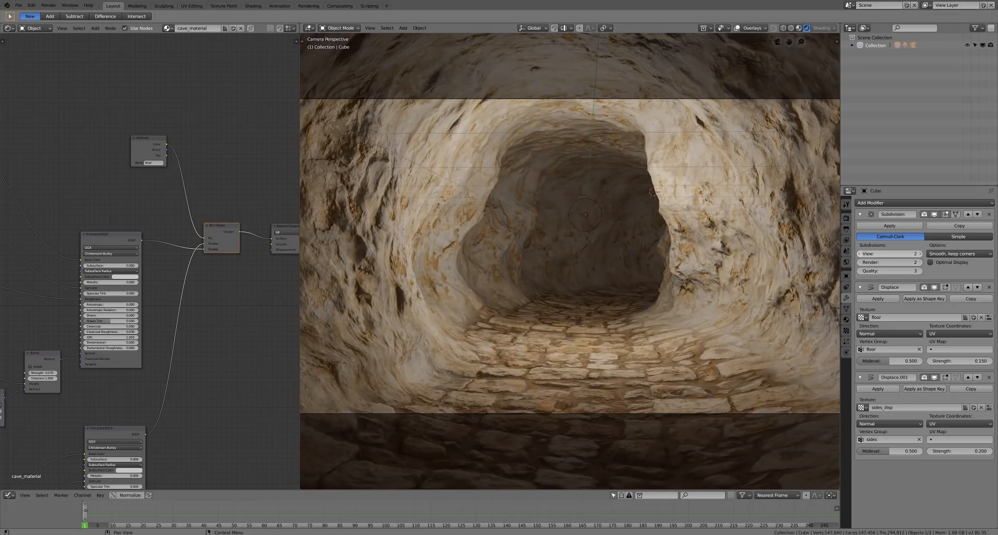
pyautogui.press('z')
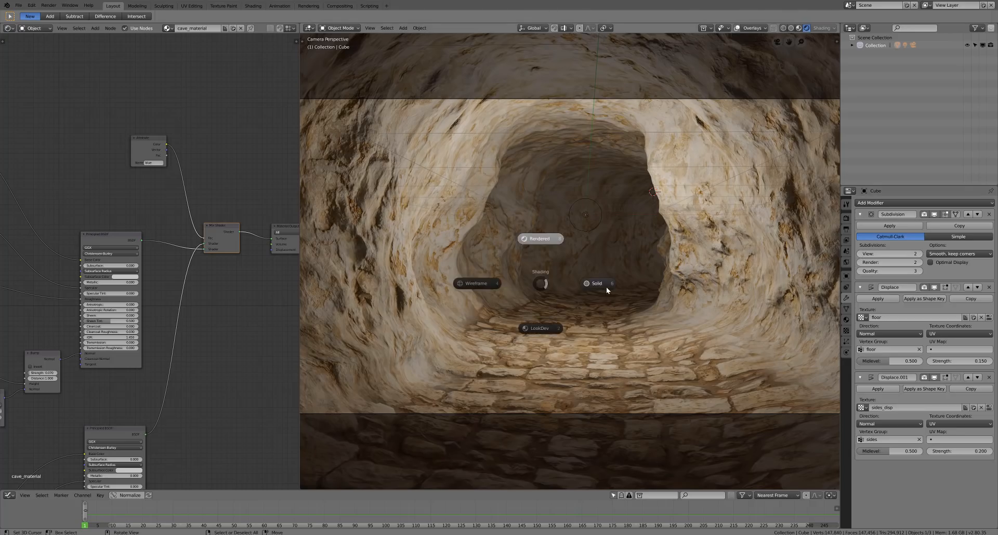
pyautogui.click(606, 287)
pyautogui.click(859, 254)
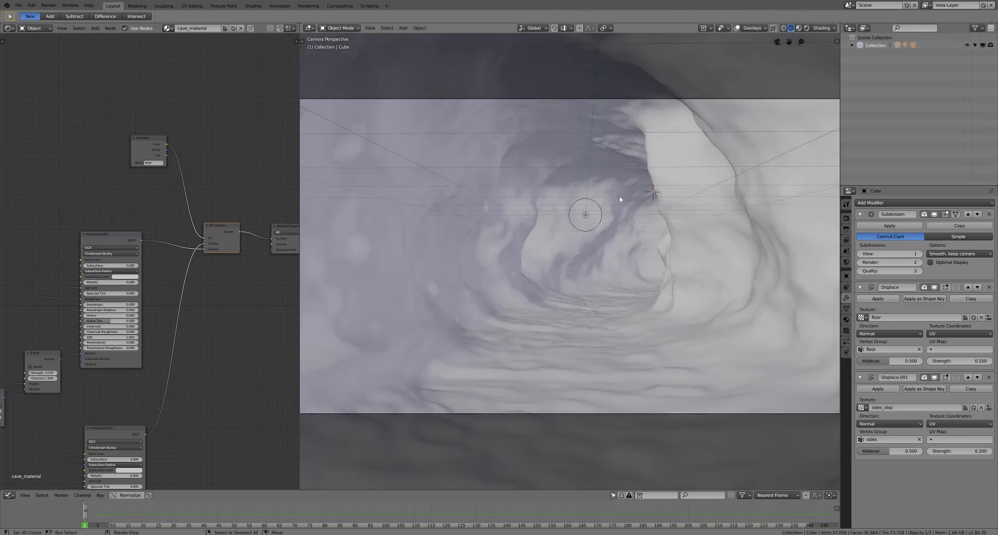
# In Edit Mode, pull vertices of the cave ceiling downward with smooth proportional editing to make the roof uneven
pyautogui.press('Tab')
pyautogui.rightClick(567, 138)
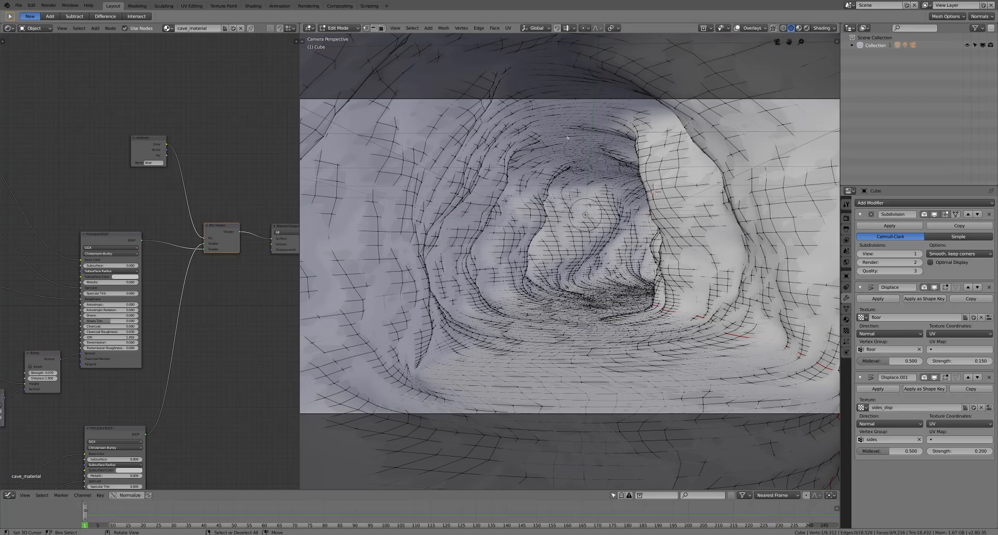
pyautogui.hotkey('shift', 'v')
pyautogui.press('Escape')
pyautogui.press('g')
pyautogui.scroll(-3, 569, 176)
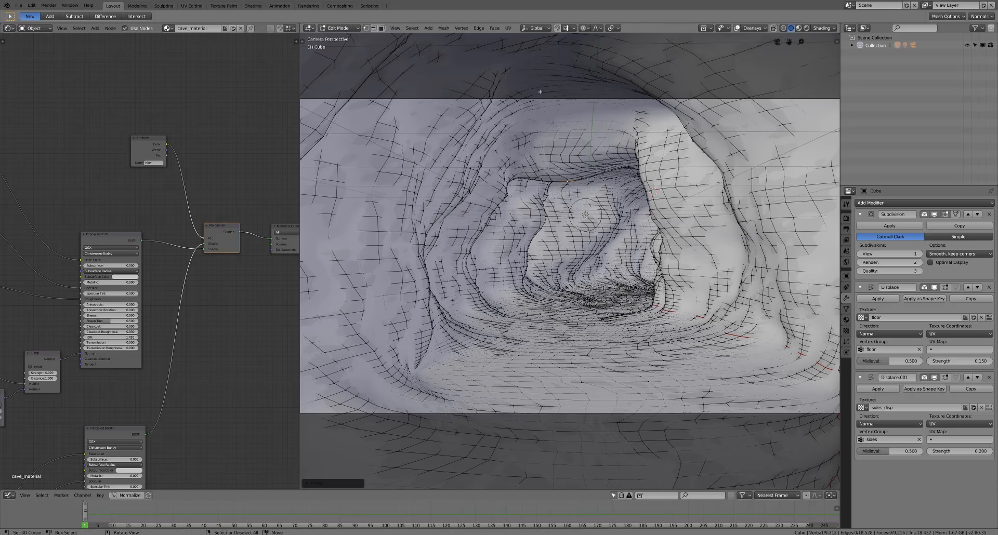
pyautogui.scroll(2, 527, 135)
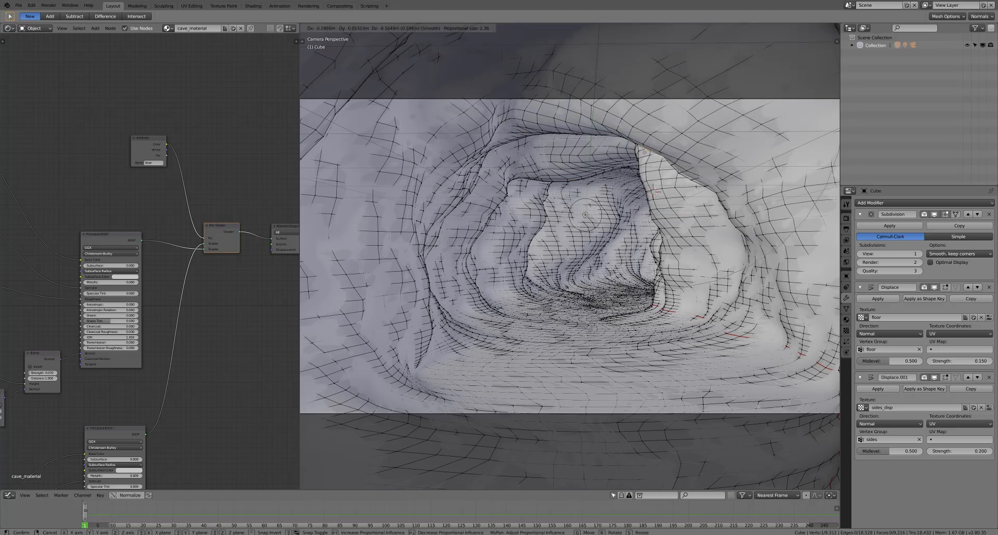
pyautogui.click(644, 151)
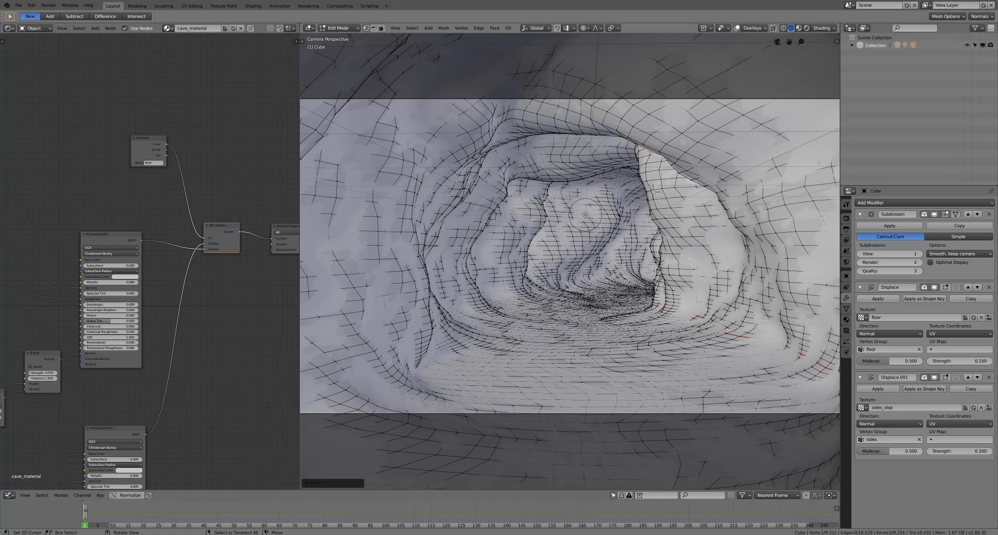
# Reshape the upper edge of the cave's right wall with small proportional moves and return to Object Mode
pyautogui.press('g')
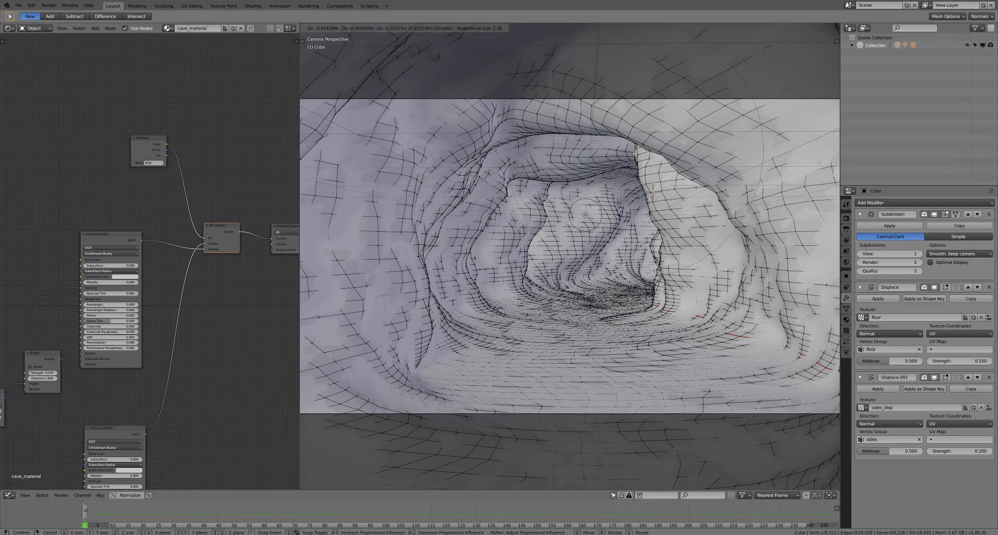
pyautogui.click(629, 177)
pyautogui.press('g')
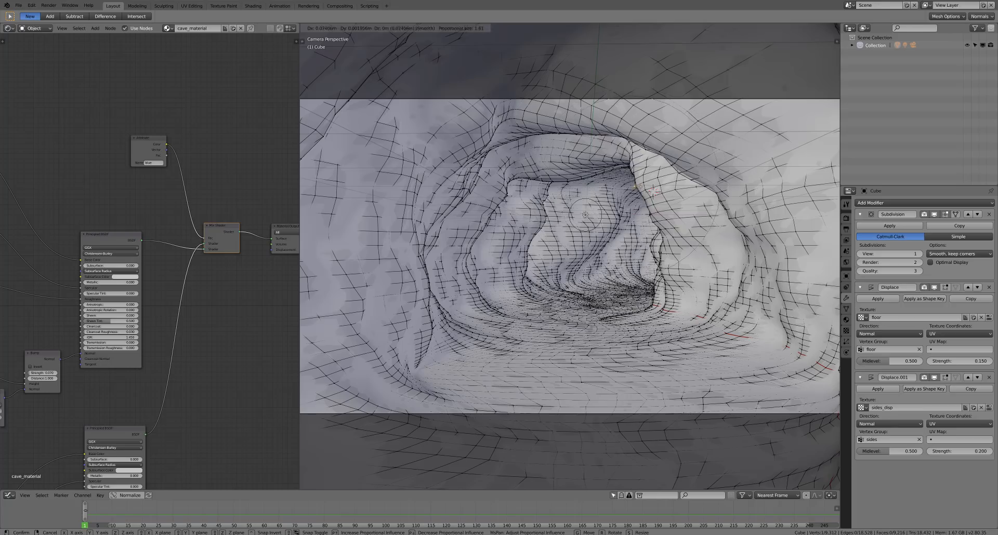
pyautogui.click(653, 185)
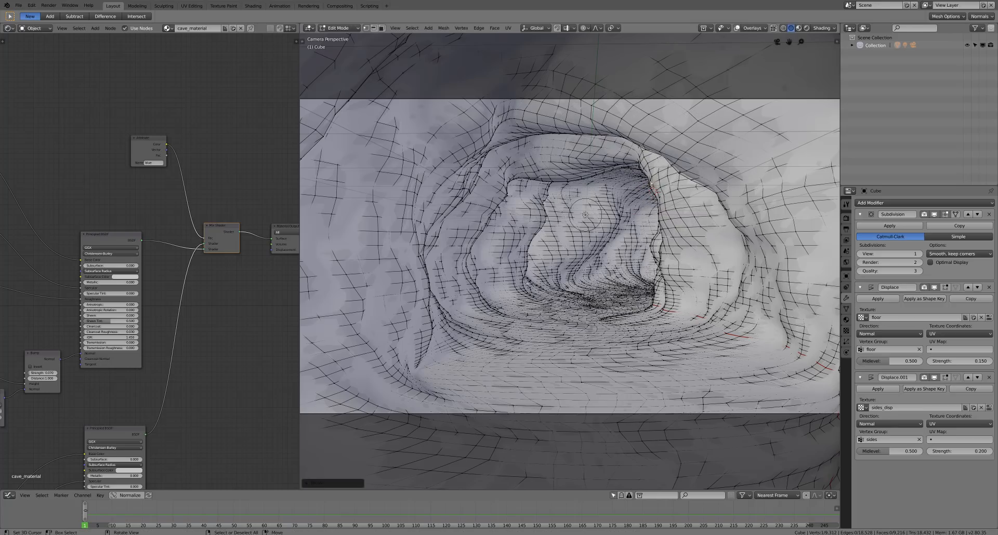
pyautogui.press('Tab')
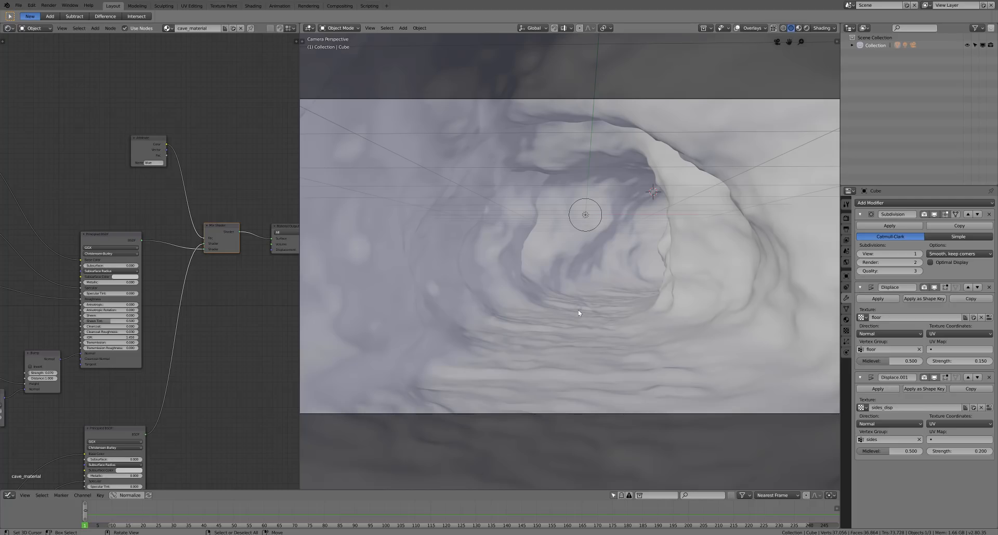
# Select the point light inside the cave and move it down toward the floor in the camera view
pyautogui.scroll(-3, 580, 319)
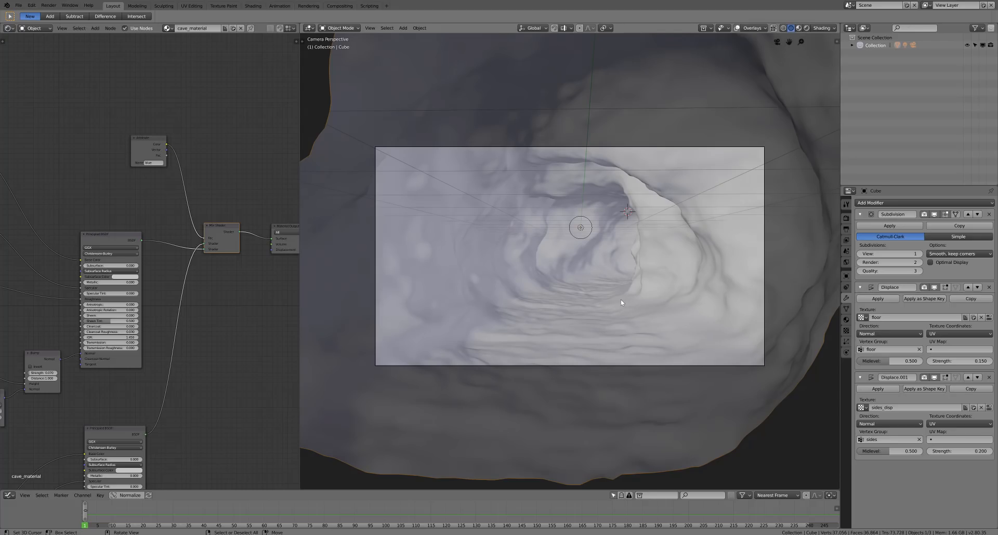
pyautogui.scroll(5, 644, 244)
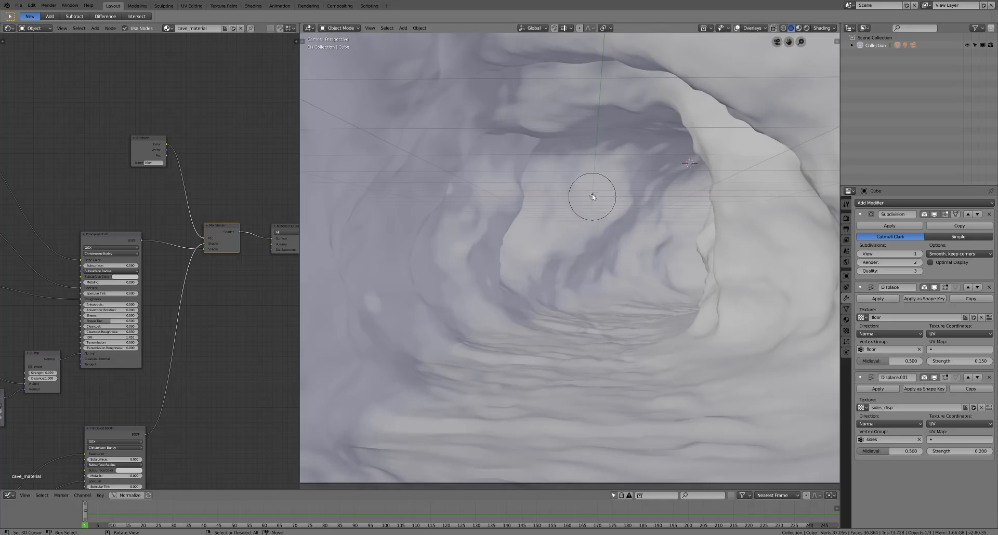
pyautogui.click(595, 197)
pyautogui.scroll(-2, 598, 203)
pyautogui.press('g')
pyautogui.click(613, 283)
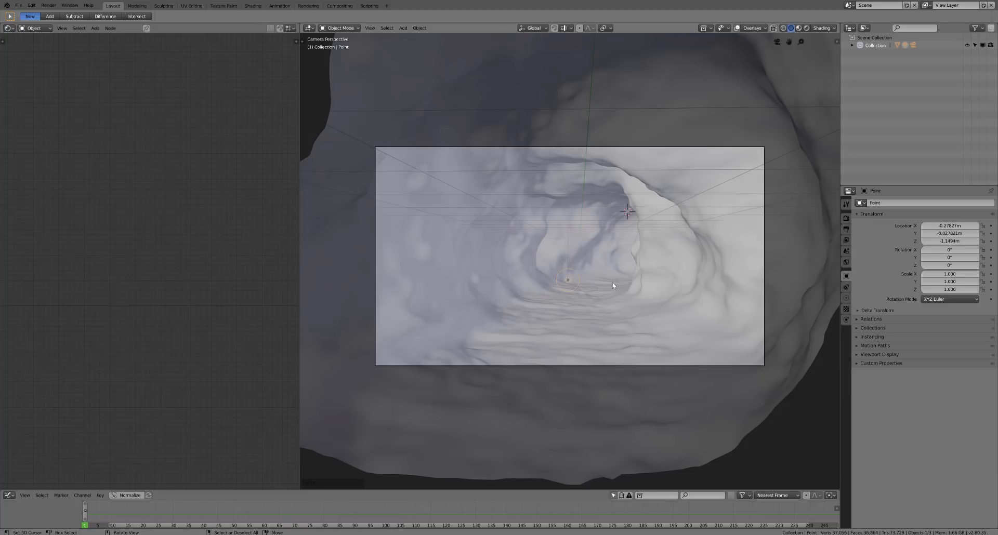
# In a wireframe top view, move the point light toward the cave entrance to about X -0.42 m, Y -1.0 m
pyautogui.press('KP_7')
pyautogui.scroll(-3, 622, 312)
pyautogui.scroll(5, 637, 275)
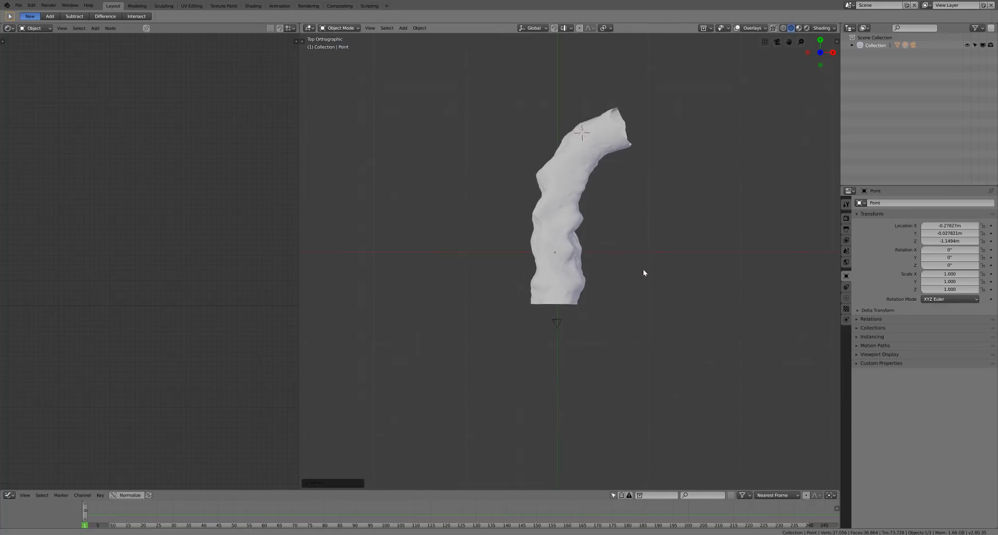
pyautogui.press('z')
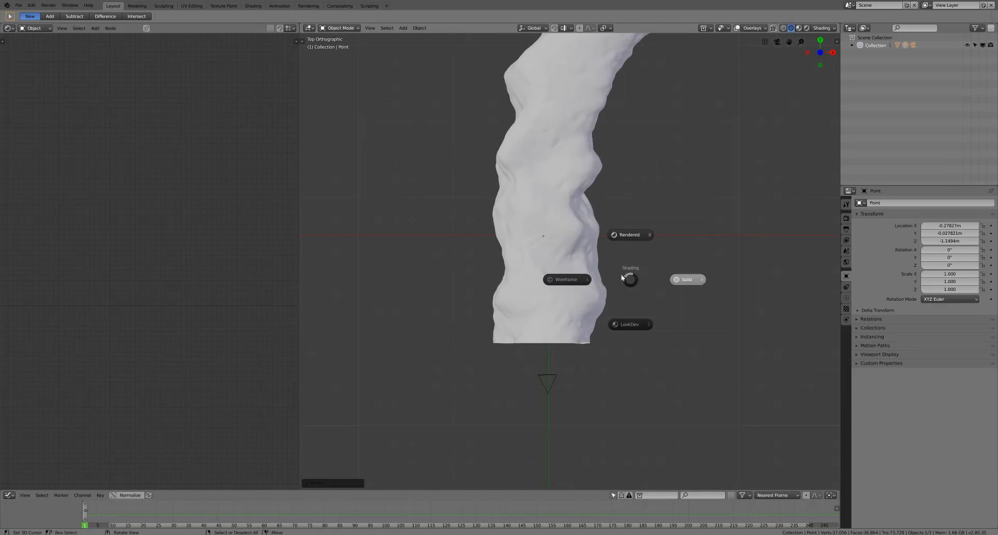
pyautogui.click(577, 282)
pyautogui.scroll(3, 592, 260)
pyautogui.press('g')
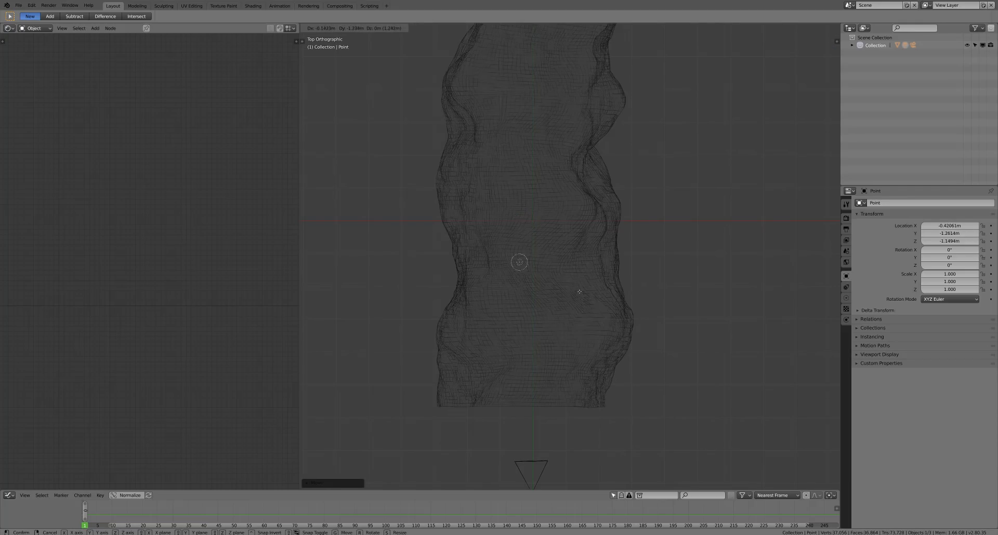
# In the front view, lower the point light close to the floor, to about X -0.36 m, Z -1.68 m
pyautogui.press('KP_1')
pyautogui.scroll(4, 583, 284)
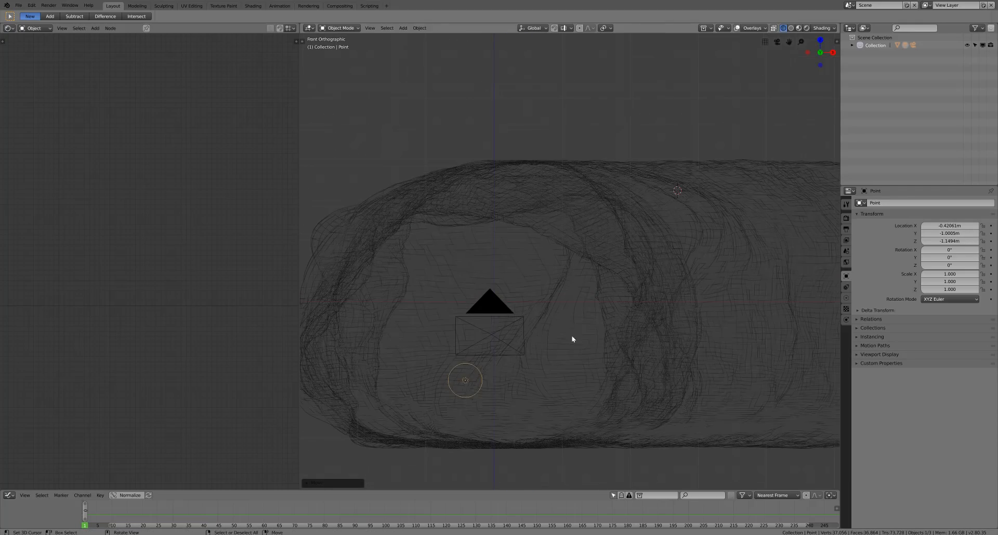
pyautogui.click(575, 372)
pyautogui.scroll(-3, 616, 339)
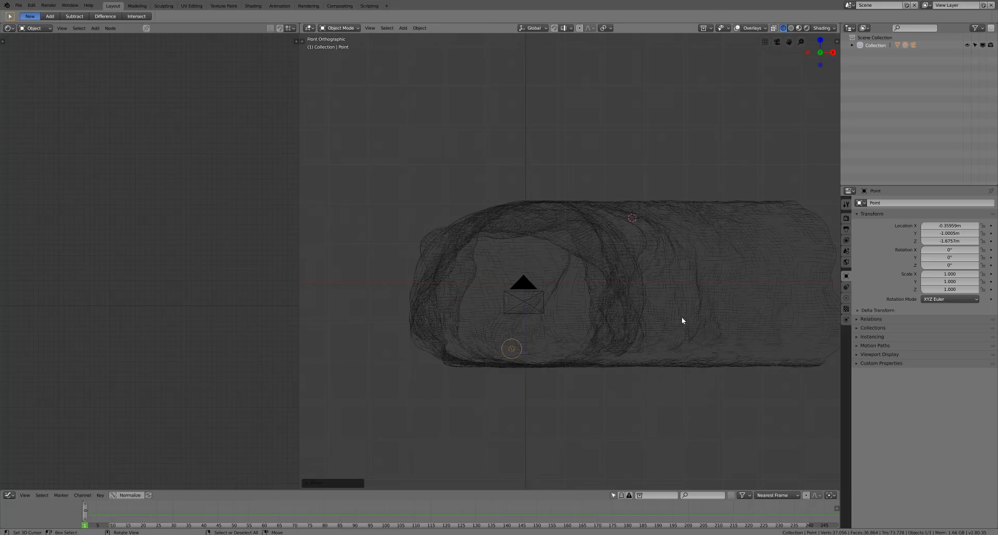
pyautogui.scroll(-2, 697, 351)
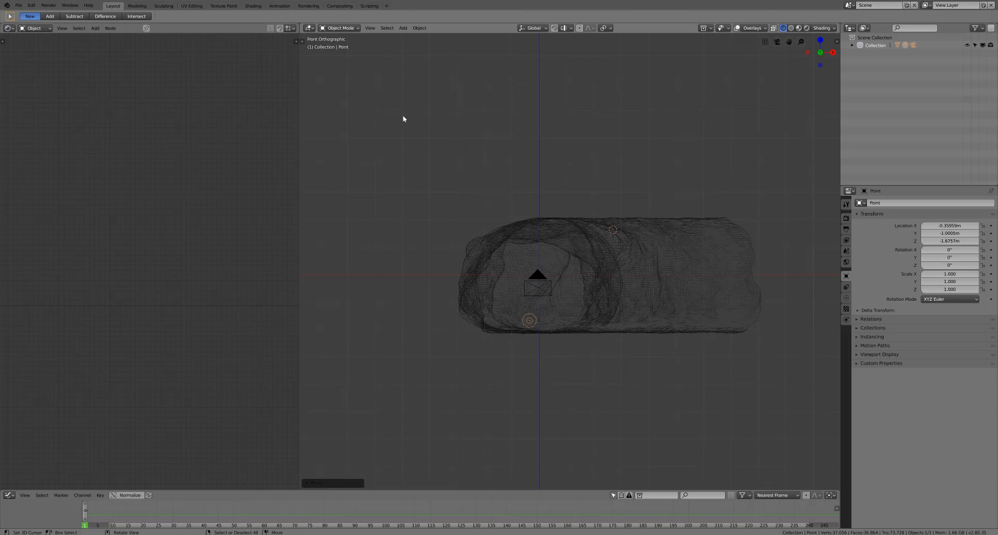
# Save the scene file
pyautogui.click(18, 6)
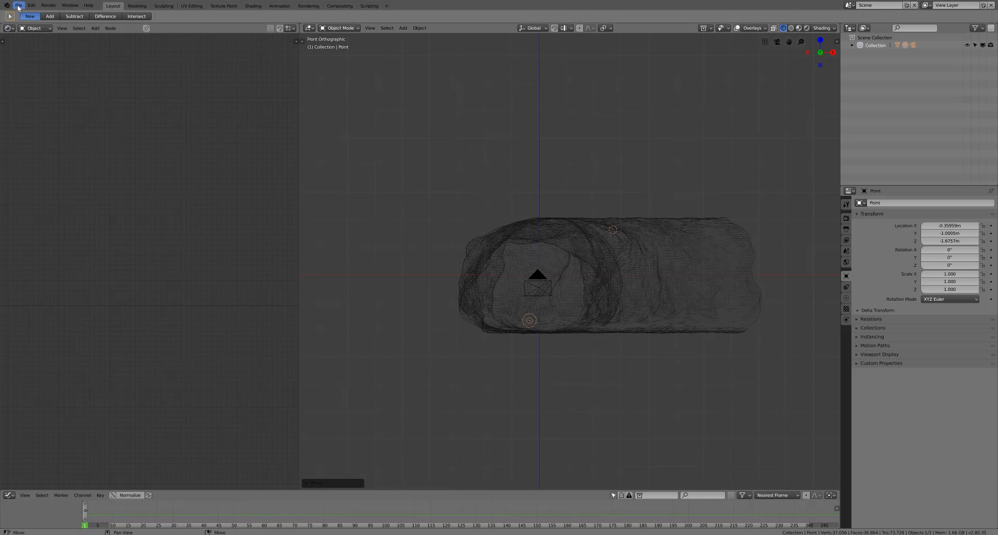
pyautogui.click(18, 8)
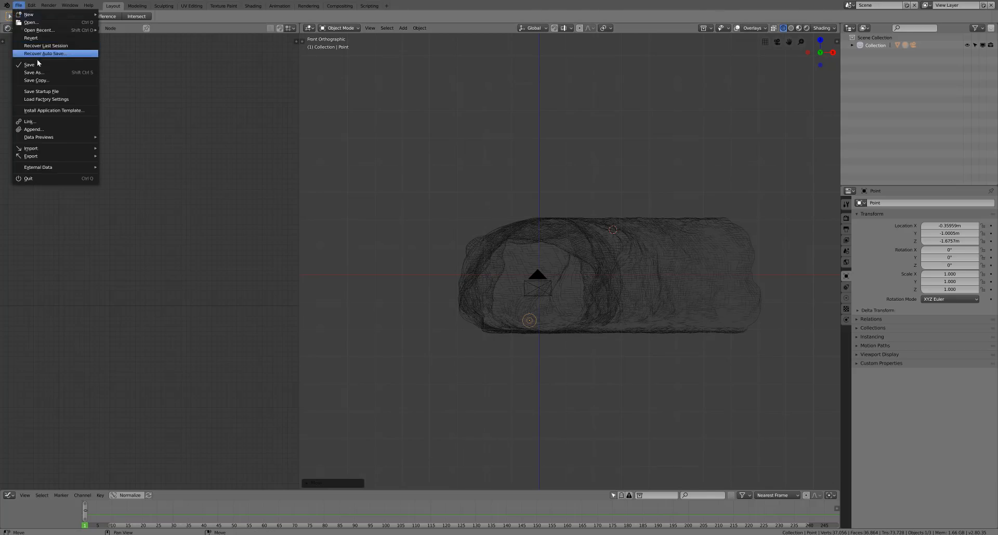
pyautogui.click(38, 64)
# Append the lantern collection from Lantern.blend in the workshop's lantern folder
pyautogui.click(18, 5)
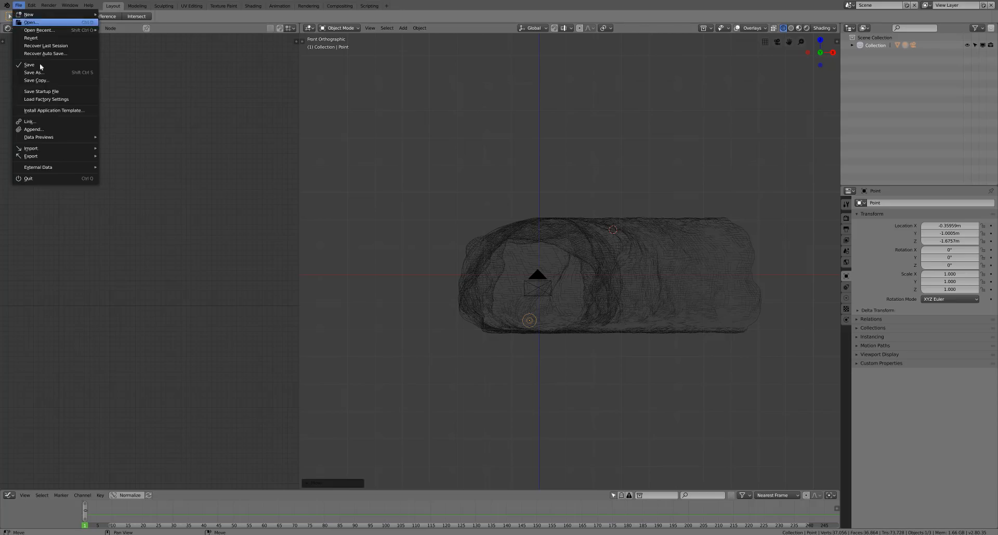
pyautogui.click(49, 126)
pyautogui.click(121, 58)
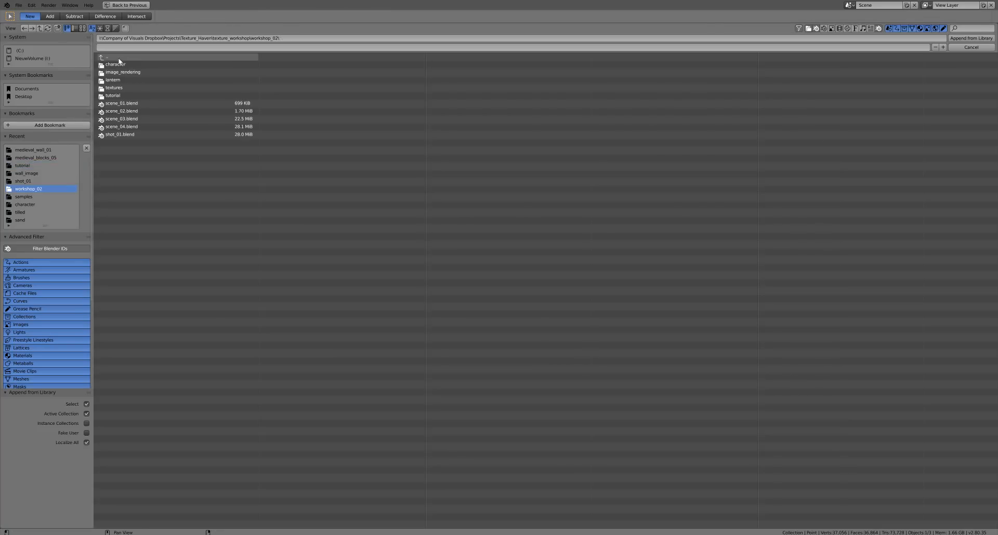
pyautogui.click(120, 81)
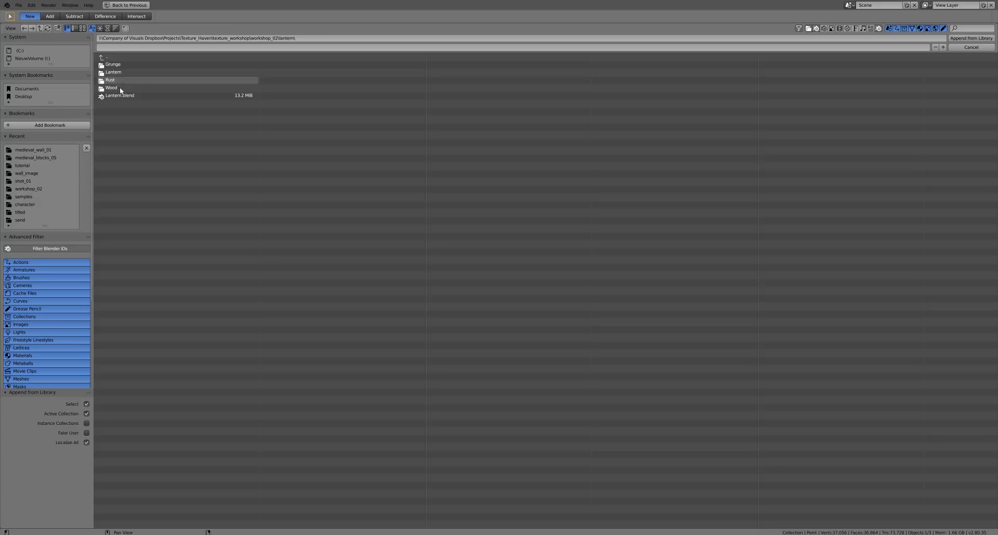
pyautogui.click(121, 95)
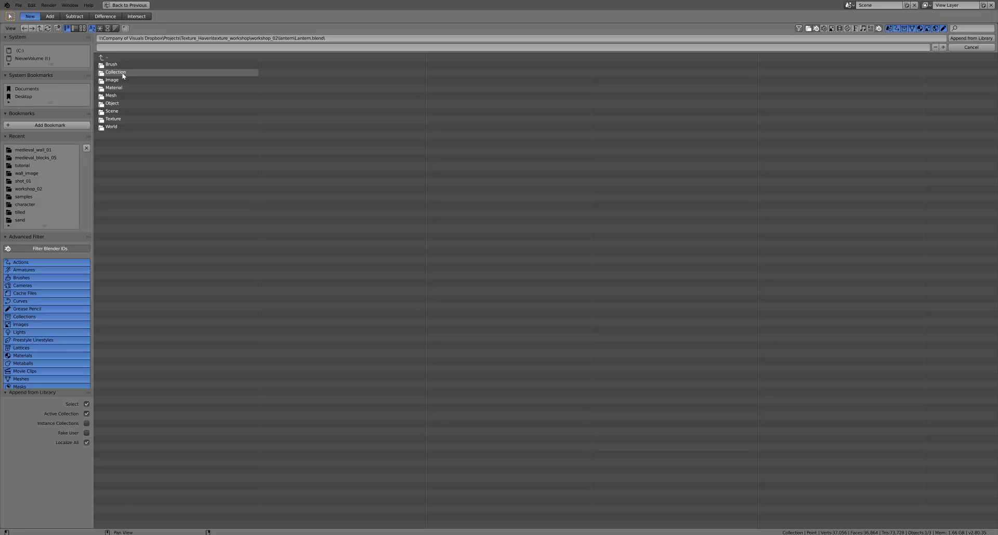
pyautogui.click(123, 76)
pyautogui.click(120, 80)
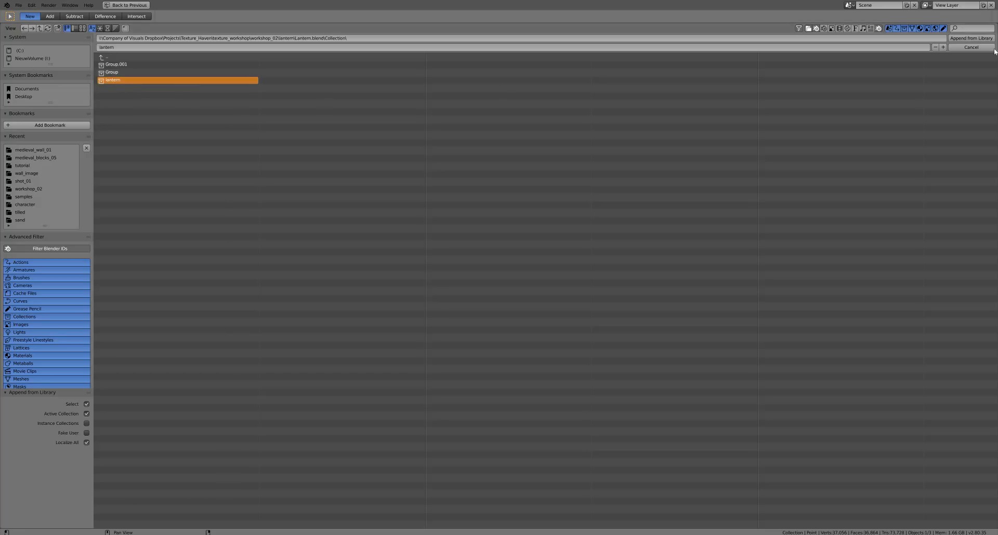
pyautogui.click(971, 38)
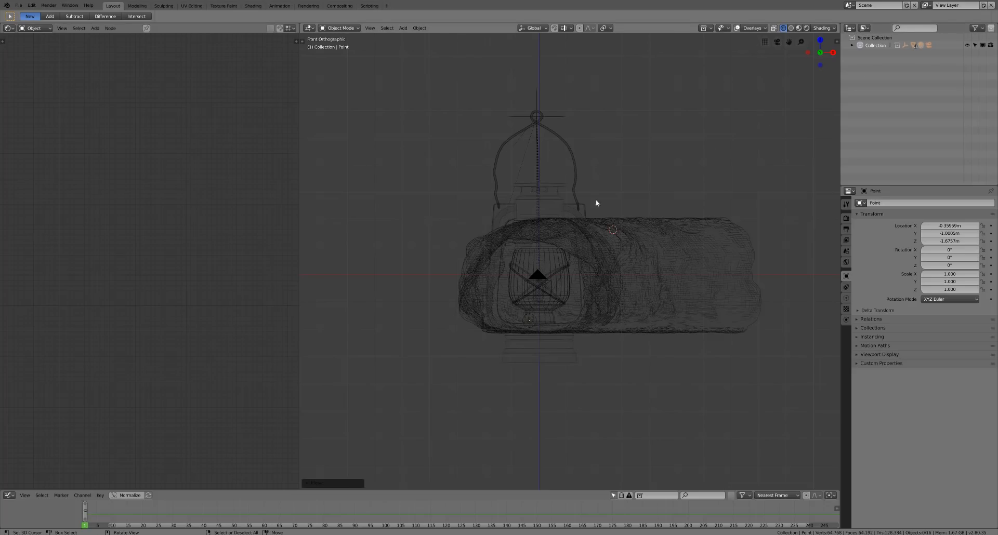
# Select every object in the lantern collection and scale the whole lantern down to a fraction of the cave's height
pyautogui.moveTo(744, 245); pyautogui.dragTo(557, 241, button='middle')
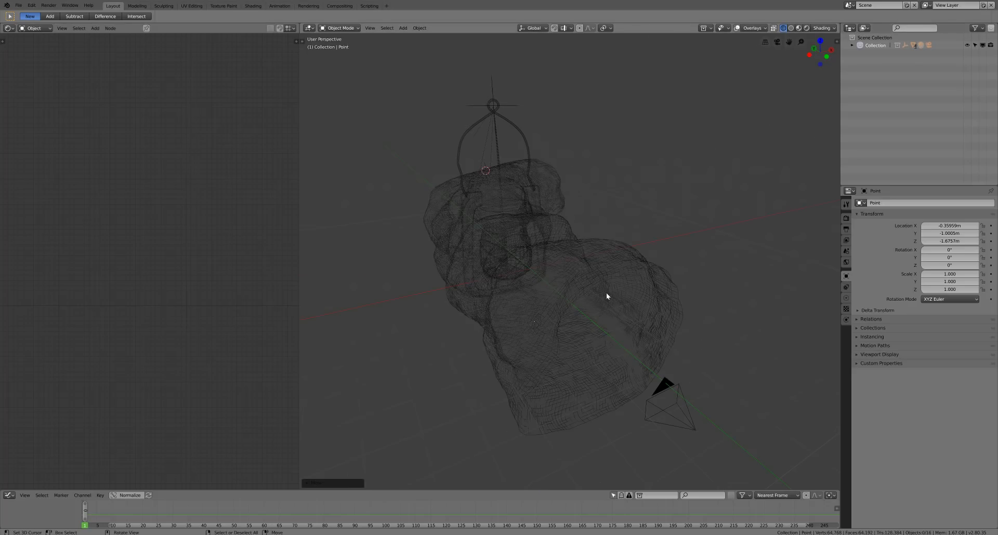
pyautogui.moveTo(606, 297); pyautogui.dragTo(595, 288, button='middle')
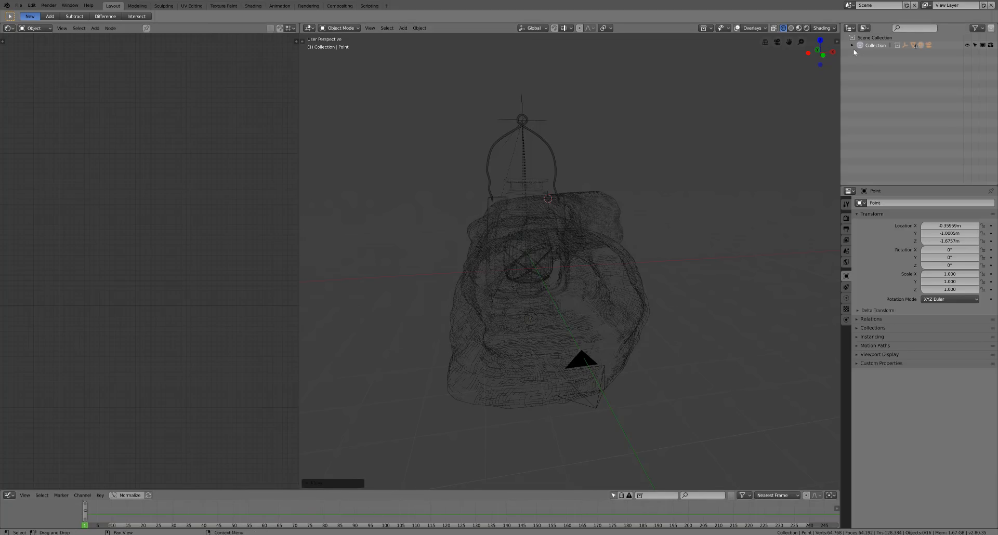
pyautogui.click(853, 46)
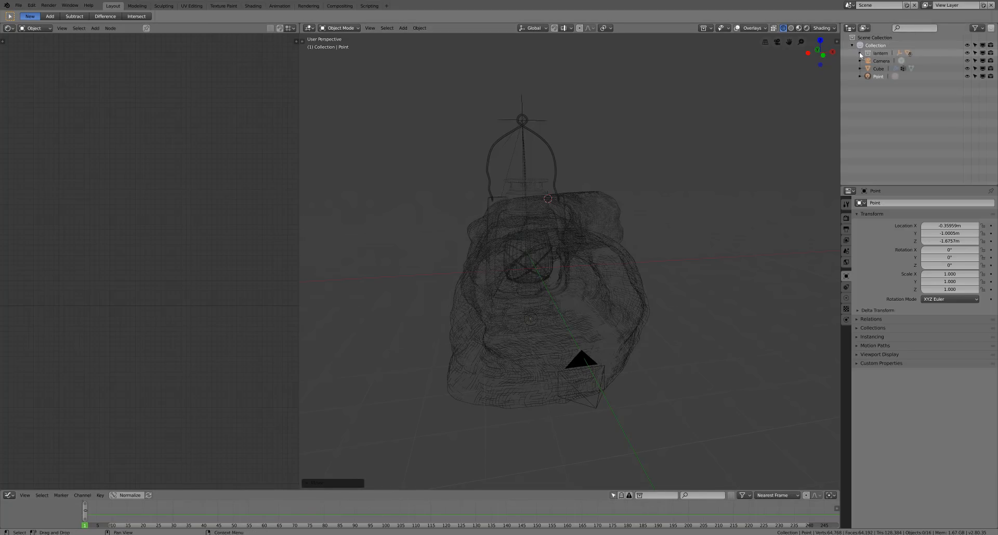
pyautogui.click(860, 53)
pyautogui.click(889, 69)
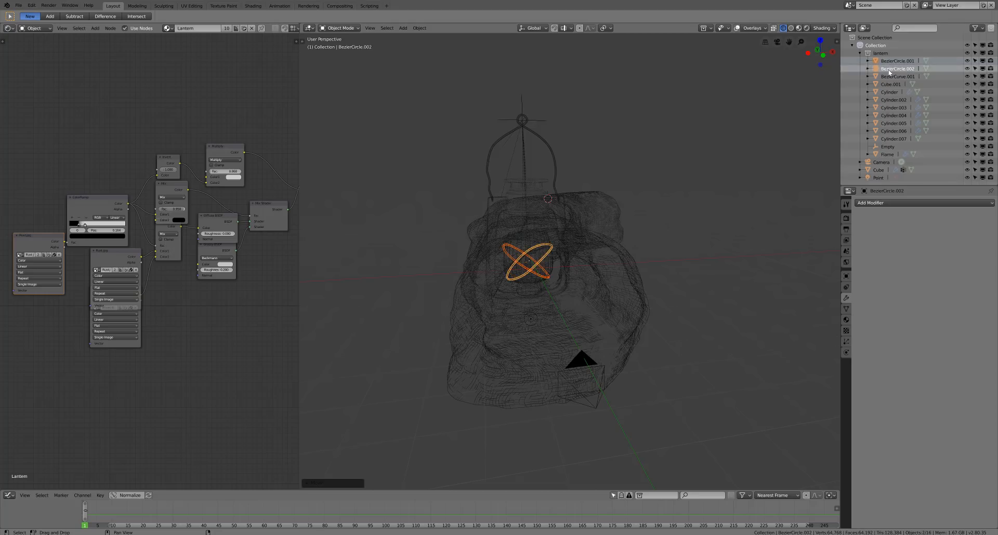
pyautogui.keyDown('ctrl'); pyautogui.click(890, 77); pyautogui.keyUp('ctrl')
pyautogui.keyDown('ctrl'); pyautogui.click(890, 84); pyautogui.keyUp('ctrl')
pyautogui.keyDown('ctrl'); pyautogui.click(889, 92); pyautogui.keyUp('ctrl')
pyautogui.keyDown('ctrl'); pyautogui.click(890, 99); pyautogui.keyUp('ctrl')
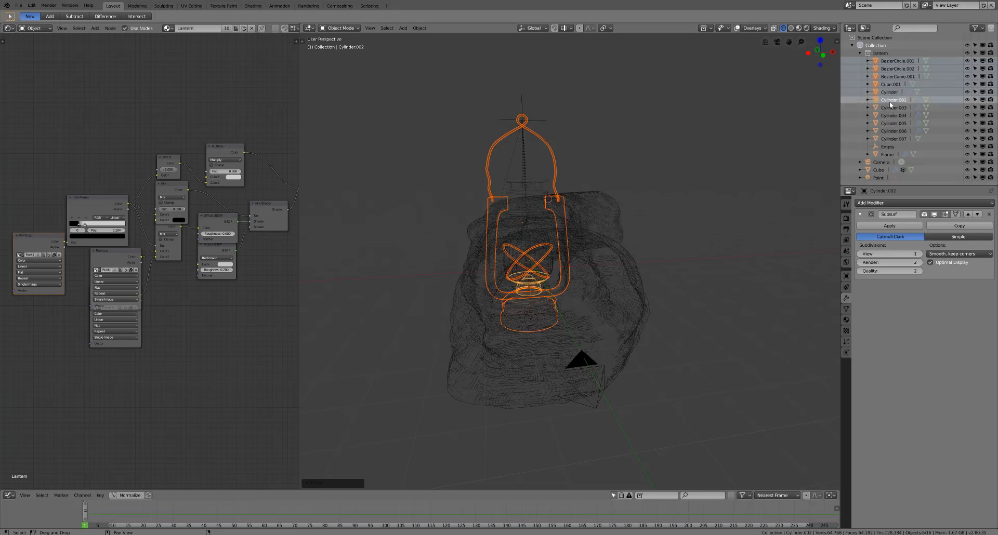
pyautogui.keyDown('ctrl'); pyautogui.click(890, 108); pyautogui.keyUp('ctrl')
pyautogui.keyDown('ctrl'); pyautogui.click(890, 115); pyautogui.keyUp('ctrl')
pyautogui.keyDown('ctrl'); pyautogui.click(889, 123); pyautogui.keyUp('ctrl')
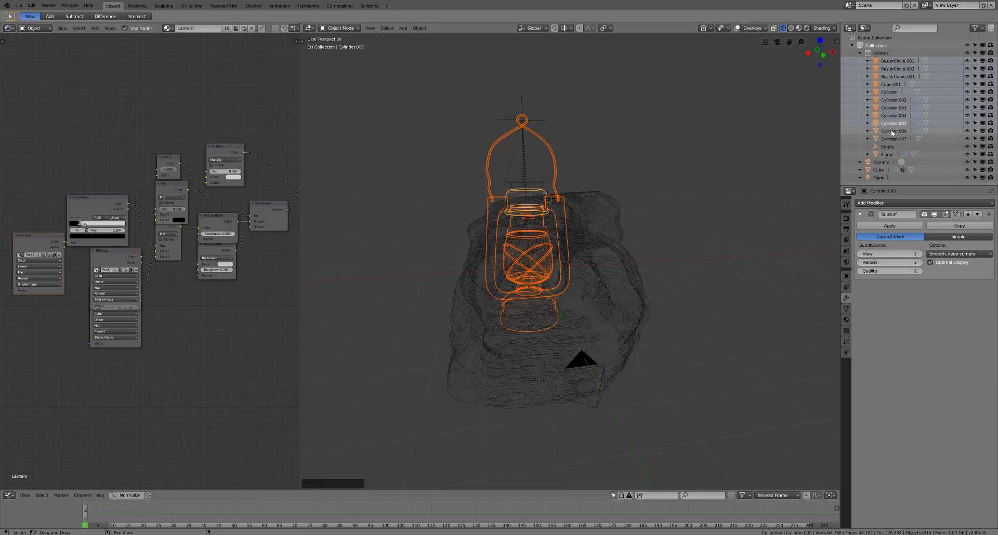
pyautogui.keyDown('ctrl'); pyautogui.click(892, 131); pyautogui.keyUp('ctrl')
pyautogui.keyDown('ctrl'); pyautogui.click(891, 138); pyautogui.keyUp('ctrl')
pyautogui.keyDown('ctrl'); pyautogui.click(889, 147); pyautogui.keyUp('ctrl')
pyautogui.keyDown('ctrl'); pyautogui.click(891, 154); pyautogui.keyUp('ctrl')
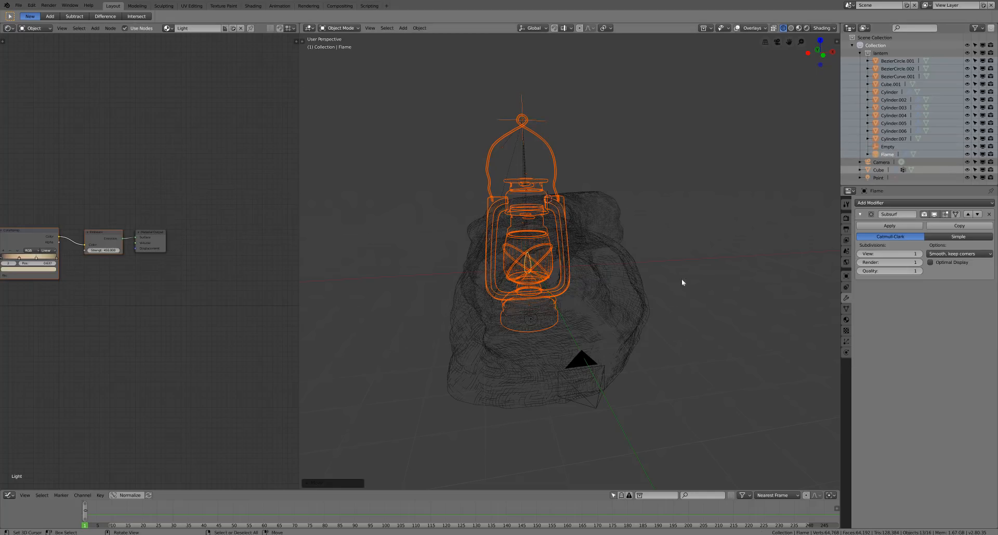
pyautogui.press('s')
pyautogui.click(569, 222)
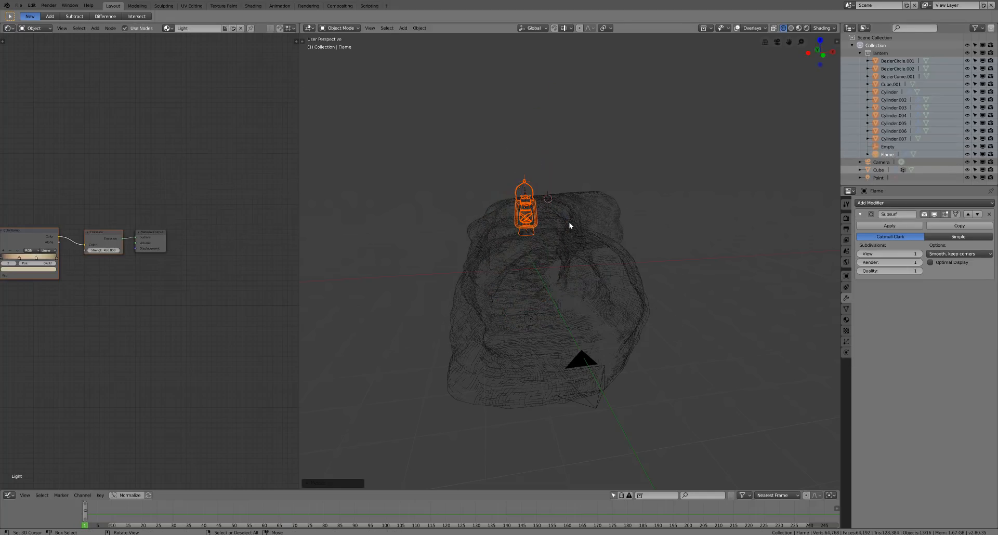
# In the front view, shrink the lantern further and place it on the cave floor at the point light
pyautogui.press('KP_1')
pyautogui.scroll(4, 657, 326)
pyautogui.press('s')
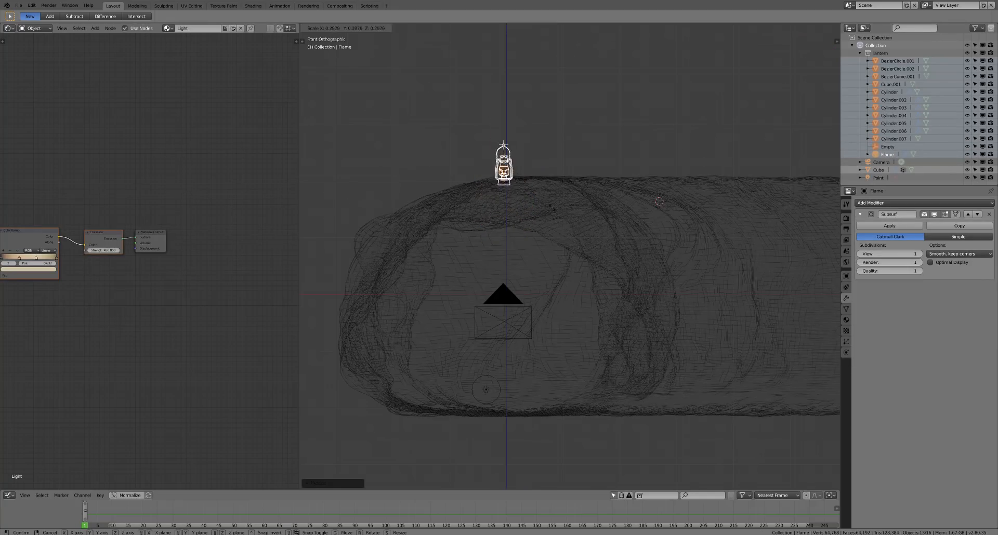
pyautogui.press('g')
pyautogui.click(543, 439)
pyautogui.keyDown('shift'); pyautogui.moveTo(542, 386); pyautogui.dragTo(597, 258, button='middle'); pyautogui.keyUp('shift')
pyautogui.scroll(3, 597, 258)
pyautogui.press('s')
pyautogui.click(632, 344)
pyautogui.press('g')
pyautogui.click(627, 363)
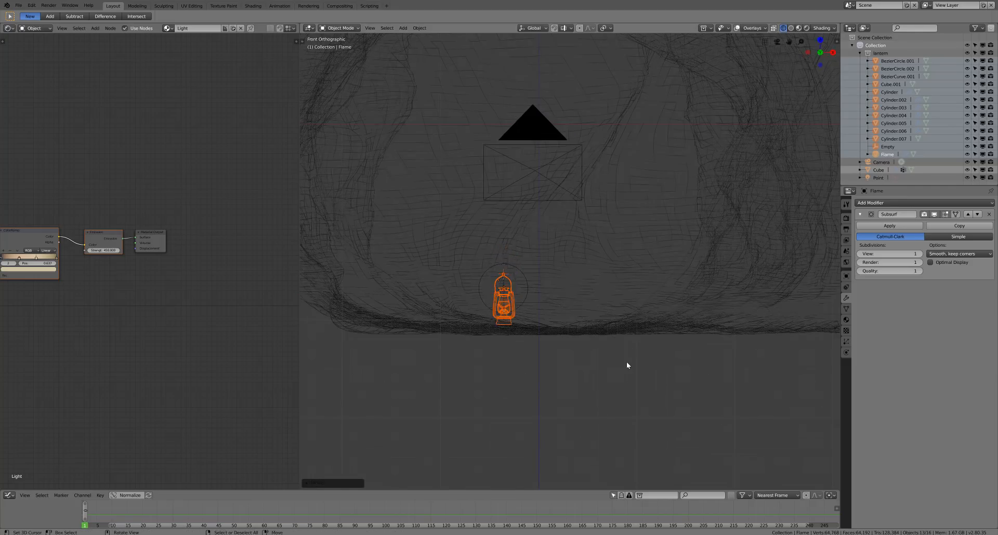
# In the solid-shaded camera view, reposition the lantern on the cave floor near the point light
pyautogui.press('KP_0')
pyautogui.press('z')
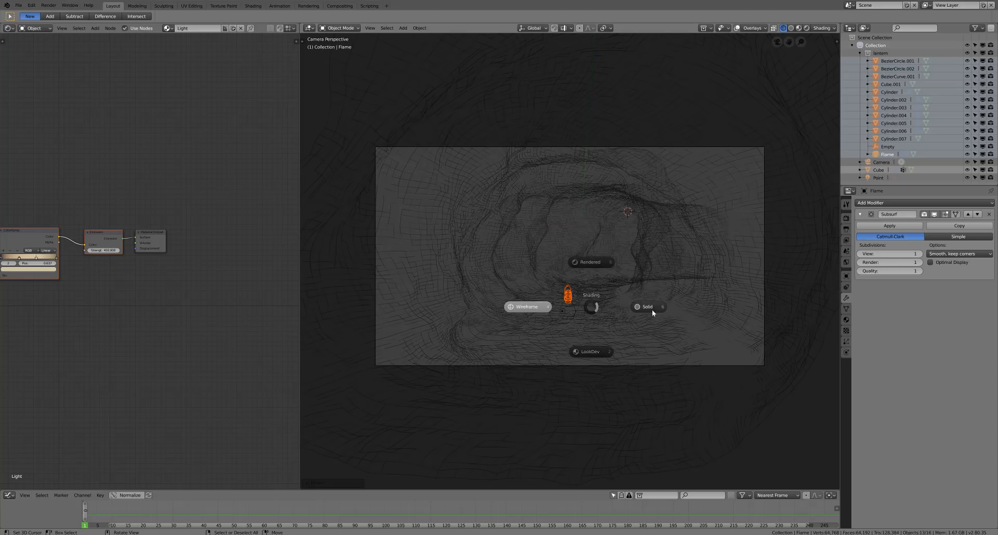
pyautogui.click(651, 310)
pyautogui.scroll(4, 629, 327)
pyautogui.press('g')
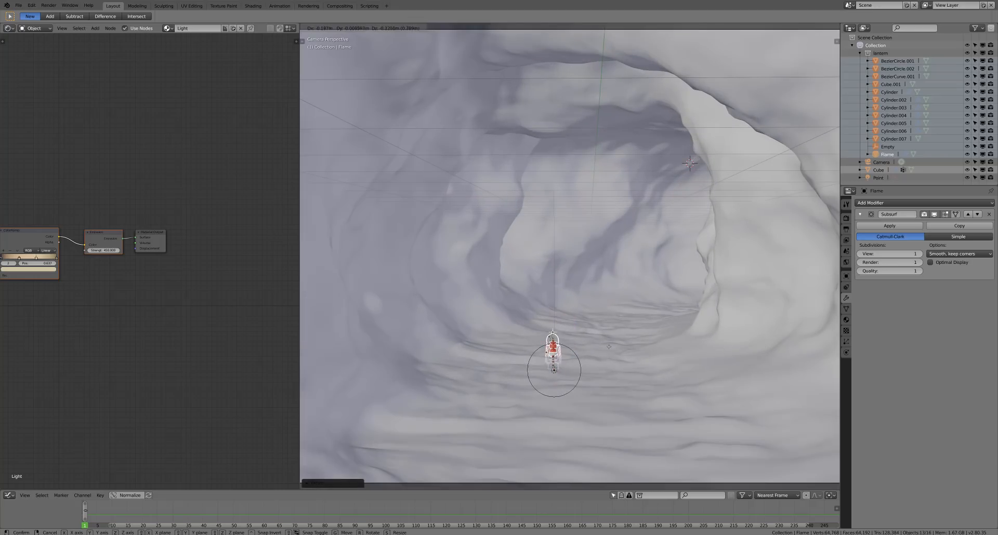
pyautogui.click(606, 345)
# In a wireframe top view, move the lantern toward the cave entrance, near the point light
pyautogui.press('KP_7')
pyautogui.press('z')
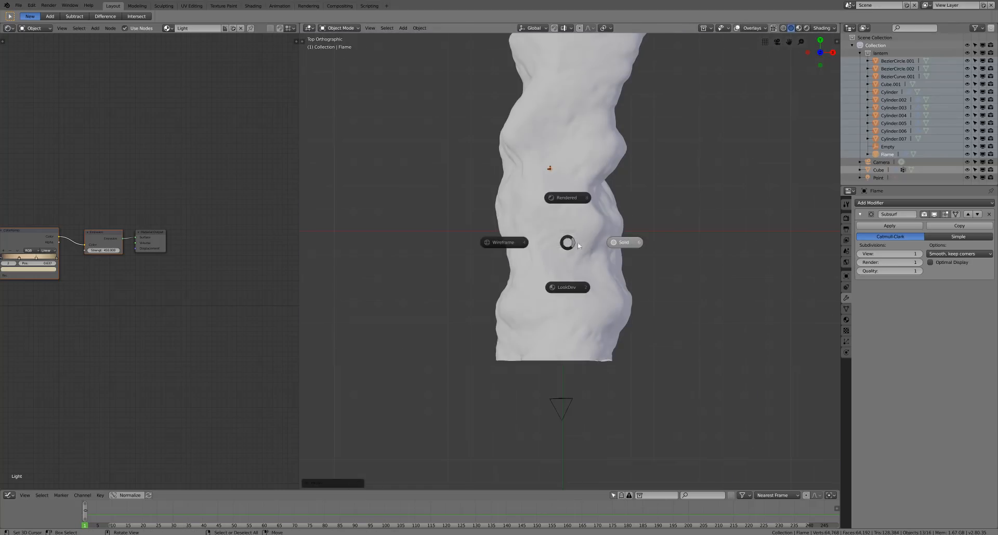
pyautogui.click(512, 242)
pyautogui.press('g')
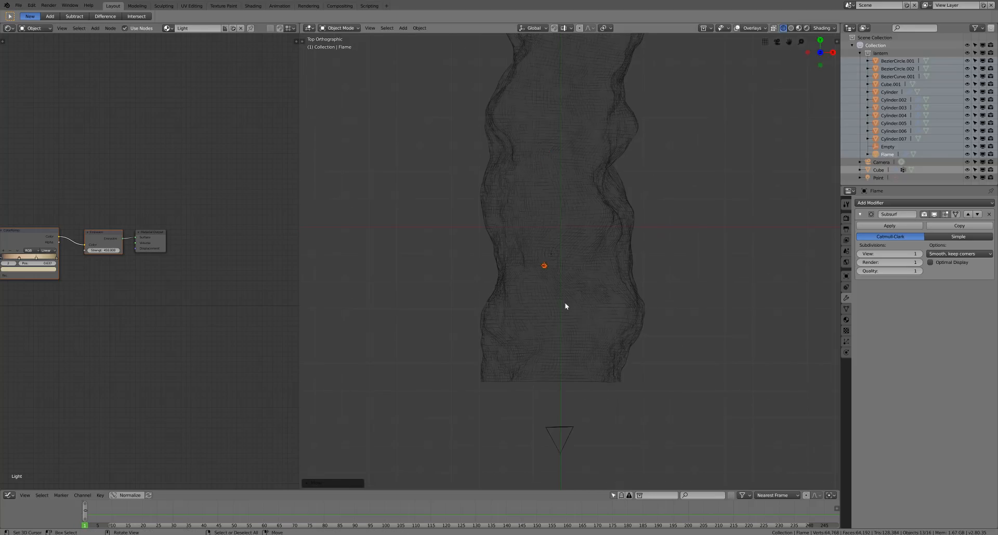
pyautogui.scroll(7, 566, 305)
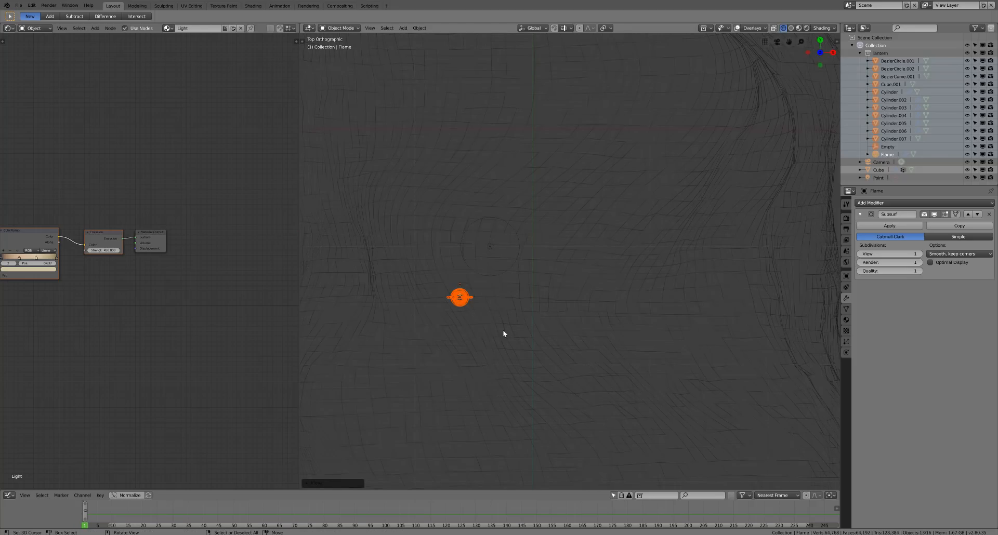
pyautogui.click(506, 294)
# In the solid-shaded camera view, raise the lantern onto the cave floor and adjust its depth along the Y axis
pyautogui.press('KP_0')
pyautogui.press('z')
pyautogui.click(577, 335)
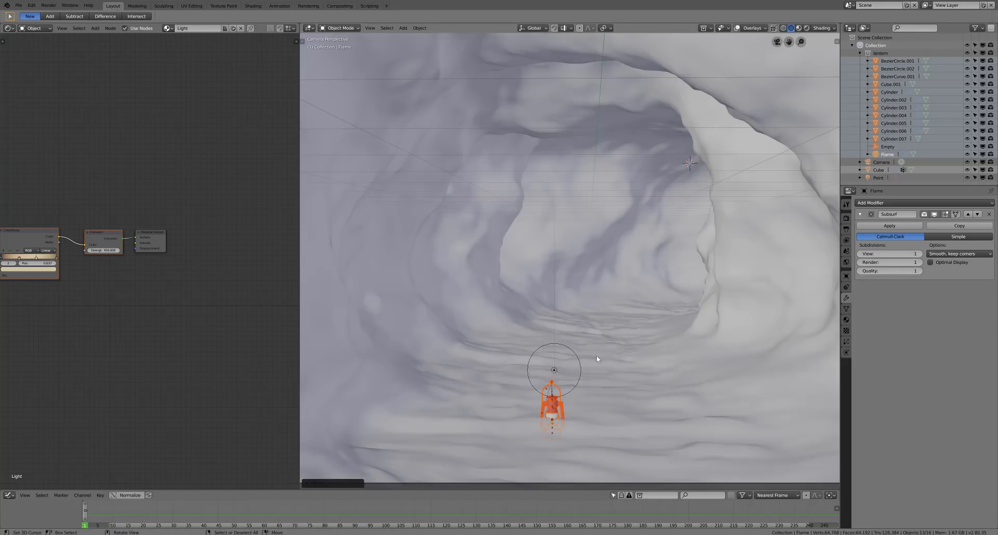
pyautogui.press('g')
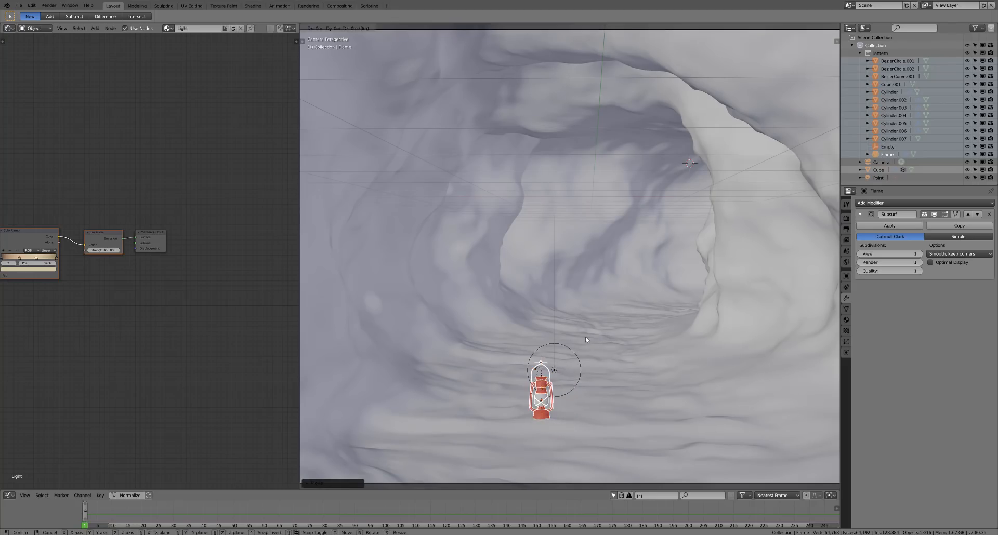
pyautogui.press('y')
pyautogui.click(575, 425)
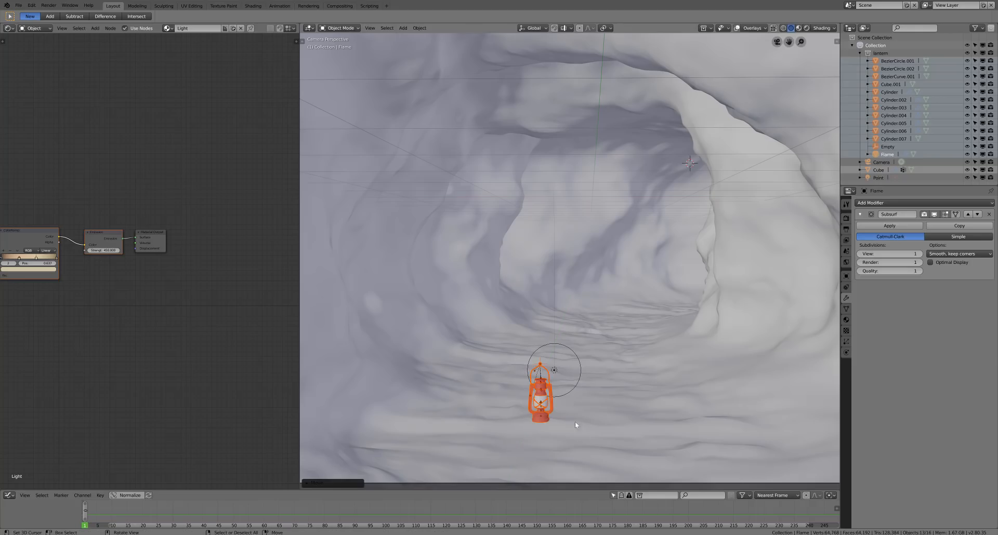
# Move the point light to the top of the lantern, at about X -0.49 m, Y -1.00 m, Z -1.74 m
pyautogui.click(556, 370)
pyautogui.press('g')
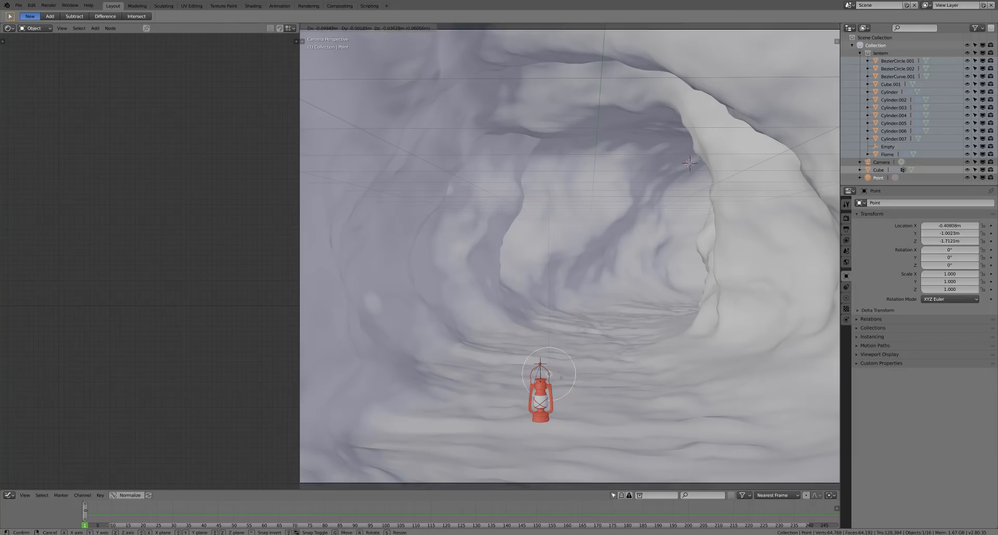
pyautogui.click(555, 380)
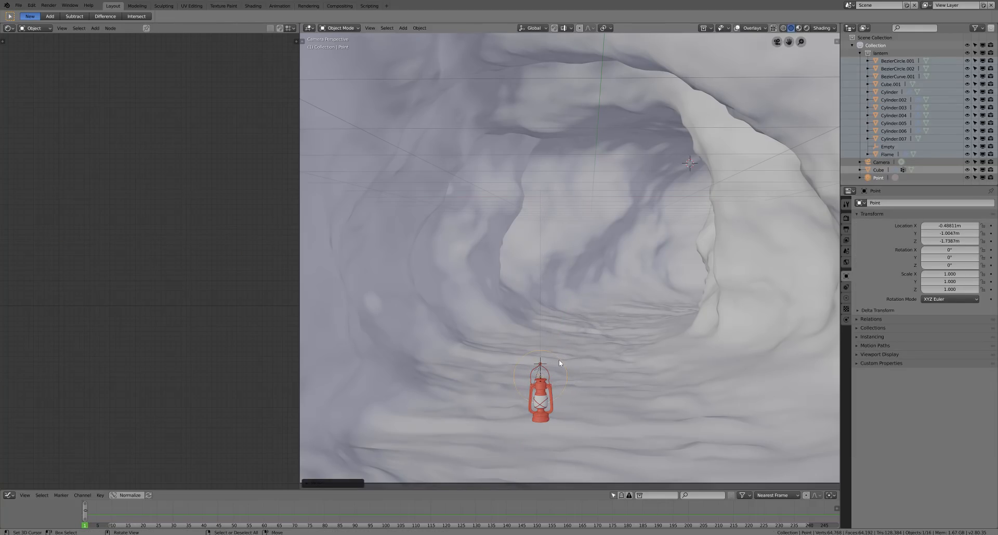
# In Edit Mode, circle-select the last section of the cave mesh's far end and delete its edges
pyautogui.press('KP_7')
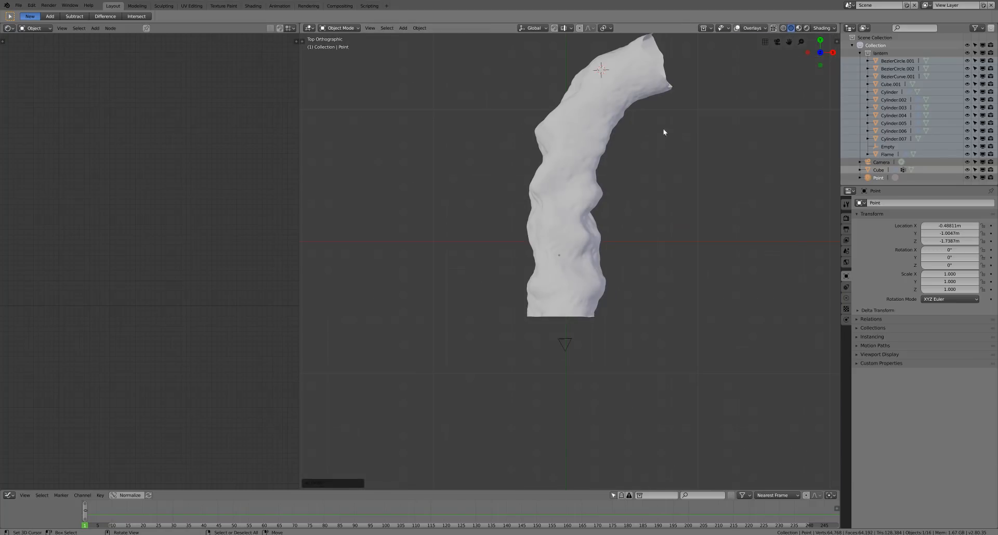
pyautogui.click(659, 85)
pyautogui.keyDown('shift'); pyautogui.moveTo(713, 192); pyautogui.dragTo(673, 351, button='middle'); pyautogui.keyUp('shift')
pyautogui.press('Tab')
pyautogui.press('z')
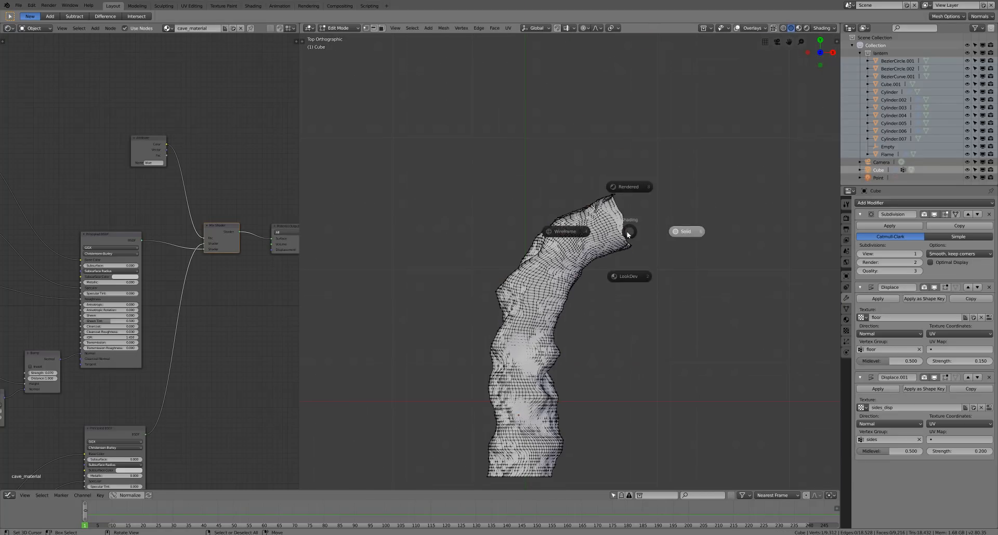
pyautogui.click(576, 234)
pyautogui.press('c')
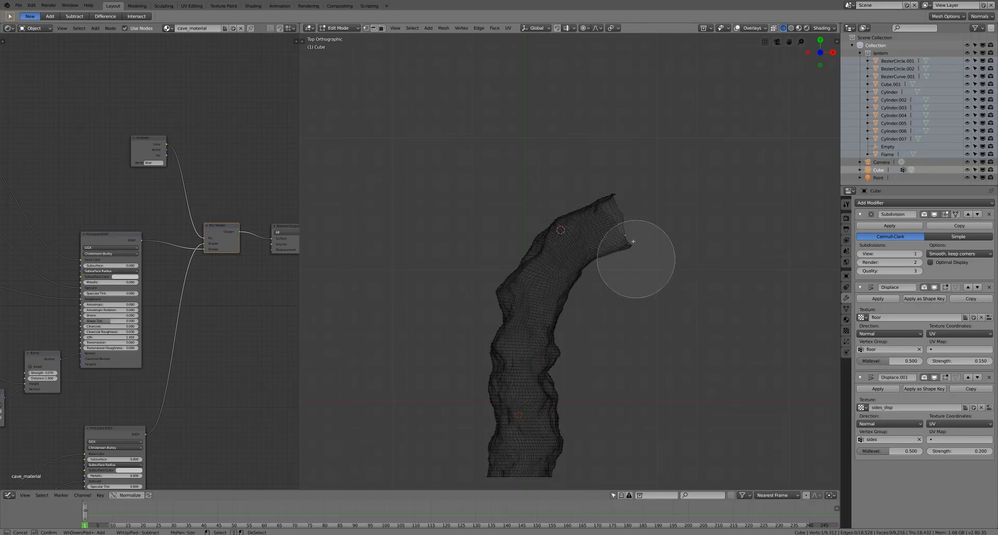
pyautogui.moveTo(636, 264)
pyautogui.mouseDown()
pyautogui.moveTo(632, 218)
pyautogui.moveTo(608, 201)
pyautogui.mouseUp()
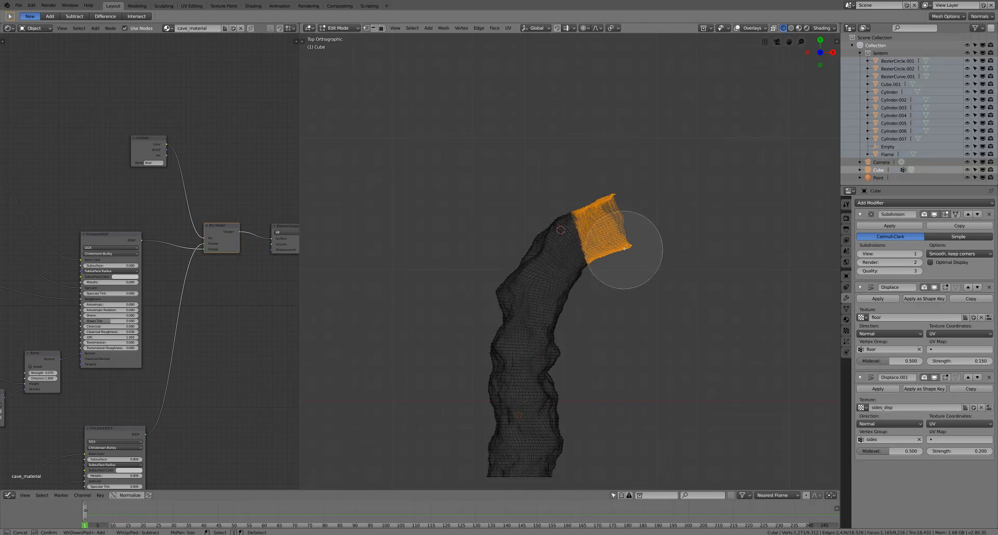
pyautogui.press('Escape')
pyautogui.press('KP_0')
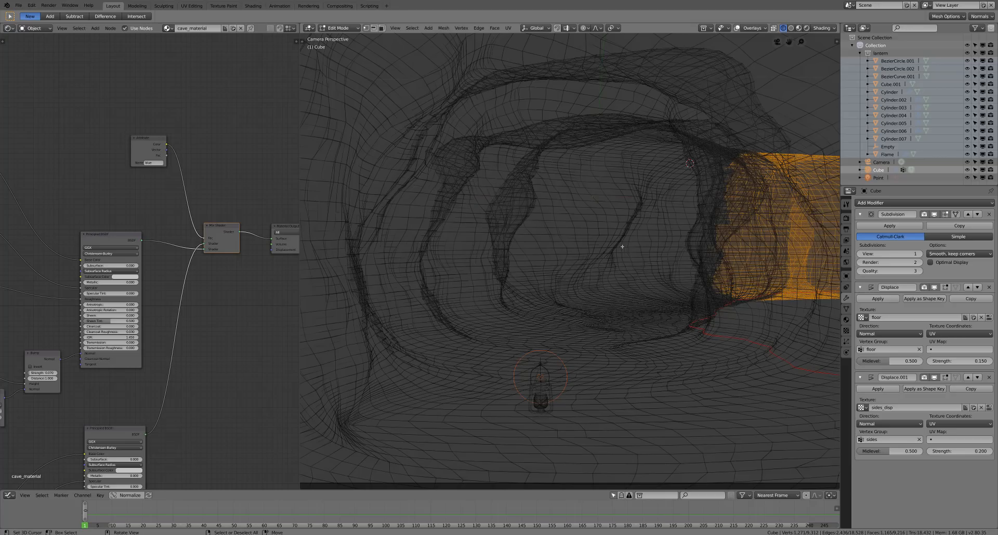
pyautogui.press('KP_7')
pyautogui.press('c')
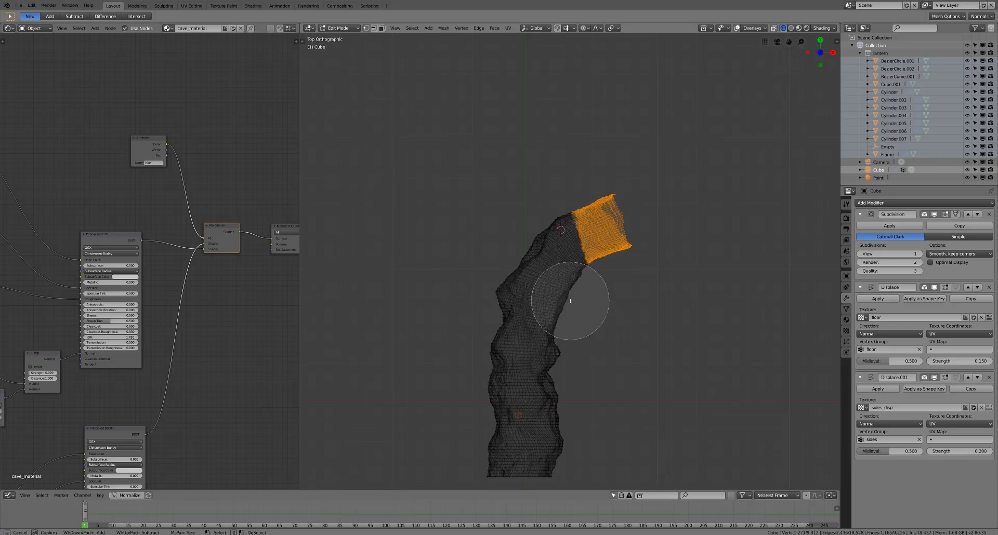
pyautogui.moveTo(575, 307)
pyautogui.mouseDown(button='middle')
pyautogui.moveTo(534, 223)
pyautogui.moveTo(583, 295)
pyautogui.moveTo(546, 231)
pyautogui.moveTo(578, 276)
pyautogui.moveTo(551, 217)
pyautogui.mouseUp(button='middle')
pyautogui.rightClick(550, 216)
pyautogui.press('x')
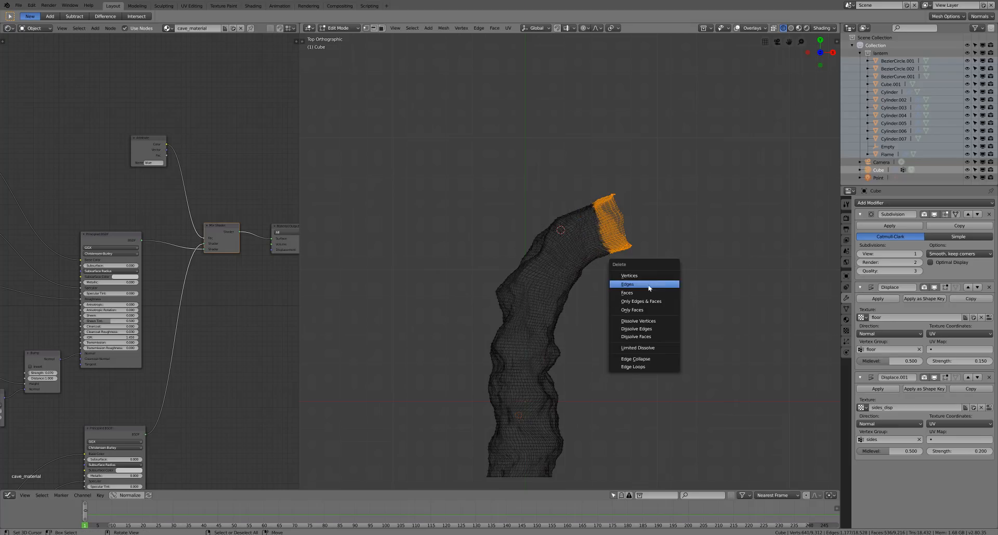
pyautogui.click(645, 285)
# Inspect the cave's shortened far end from the camera, from outside and from above
pyautogui.press('KP_0')
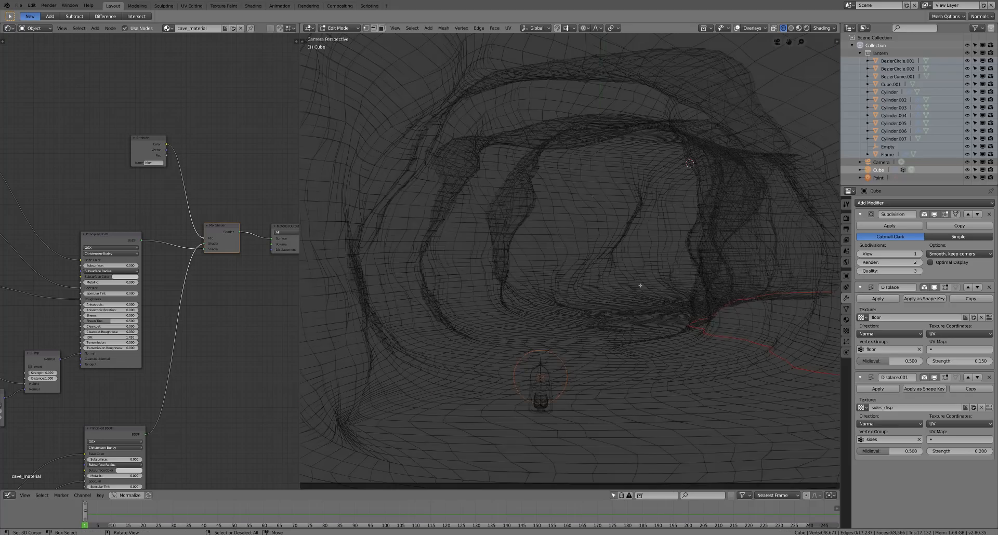
pyautogui.press('Tab')
pyautogui.moveTo(693, 281); pyautogui.dragTo(659, 307, button='middle')
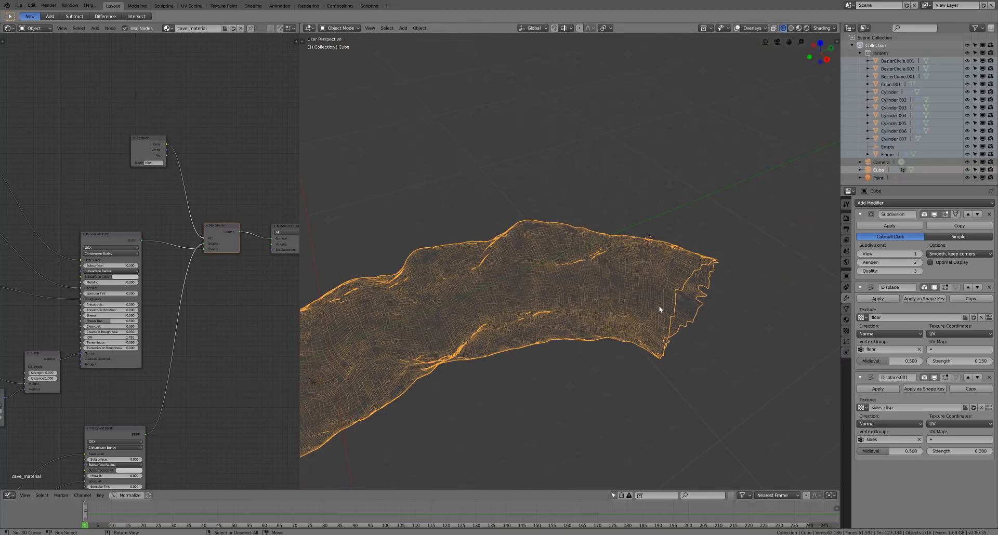
pyautogui.press('KP_7')
pyautogui.scroll(-3, 659, 308)
pyautogui.press('Tab')
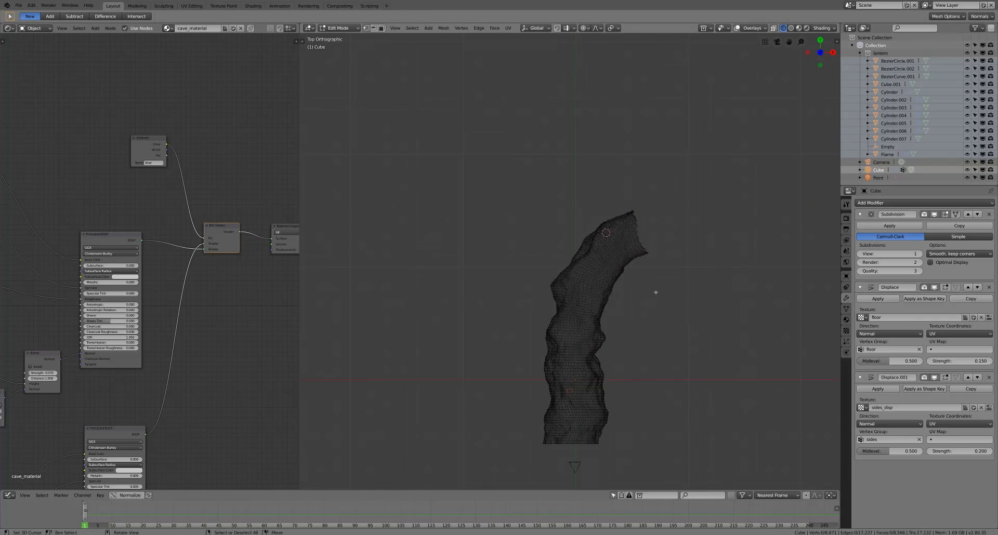
pyautogui.scroll(3, 663, 295)
pyautogui.press('Tab')
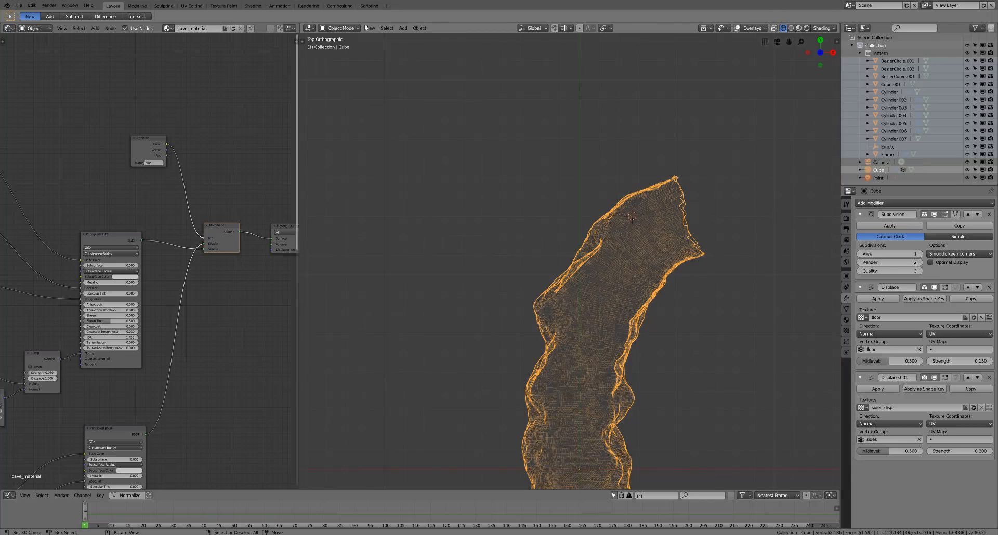
# Add a second point light and place it at the cave's far opening, at about X 6.20 m, Y 12.90 m, Z 0.72 m
pyautogui.click(403, 28)
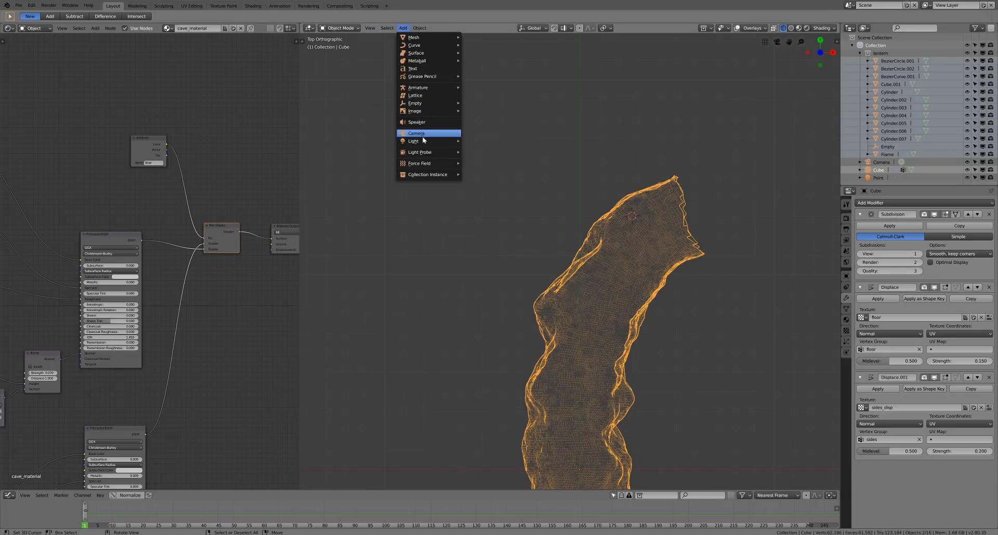
pyautogui.moveTo(422, 140)
pyautogui.click(481, 140)
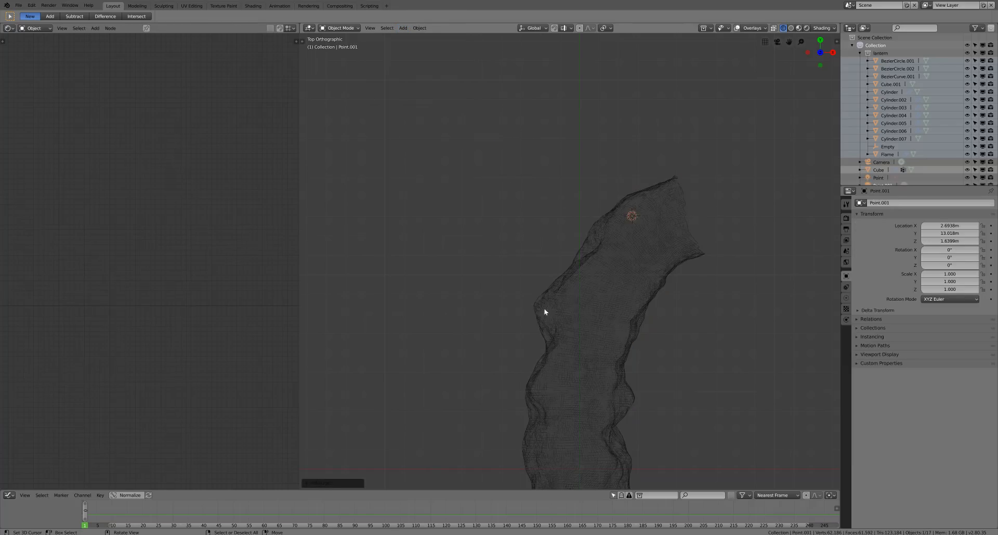
pyautogui.press('g')
pyautogui.click(608, 308)
pyautogui.moveTo(608, 308); pyautogui.dragTo(664, 270, button='middle')
pyautogui.press('g')
pyautogui.click(671, 290)
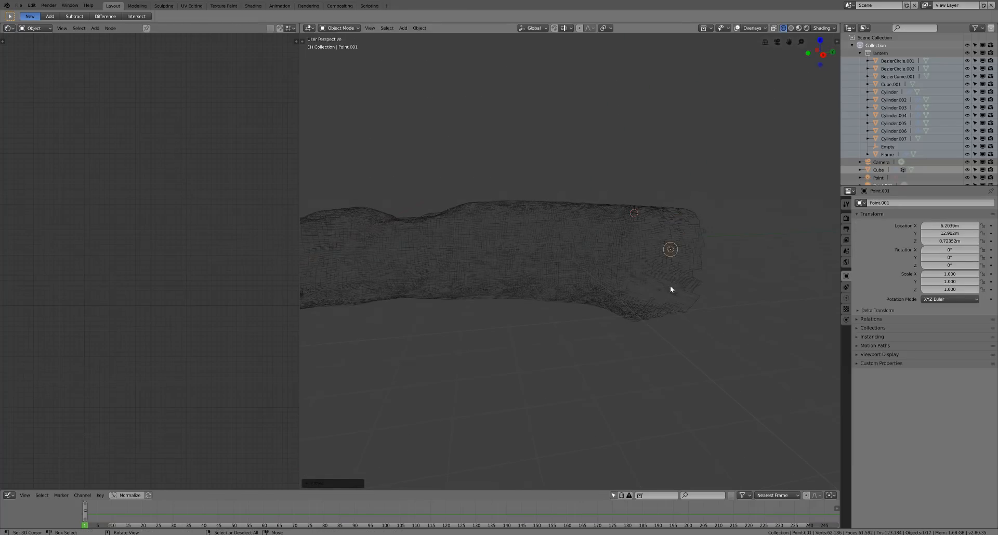
# Give the point light at the cave's far opening a light cyan colour and an energy of 2.400
pyautogui.press('KP_0')
pyautogui.click(846, 298)
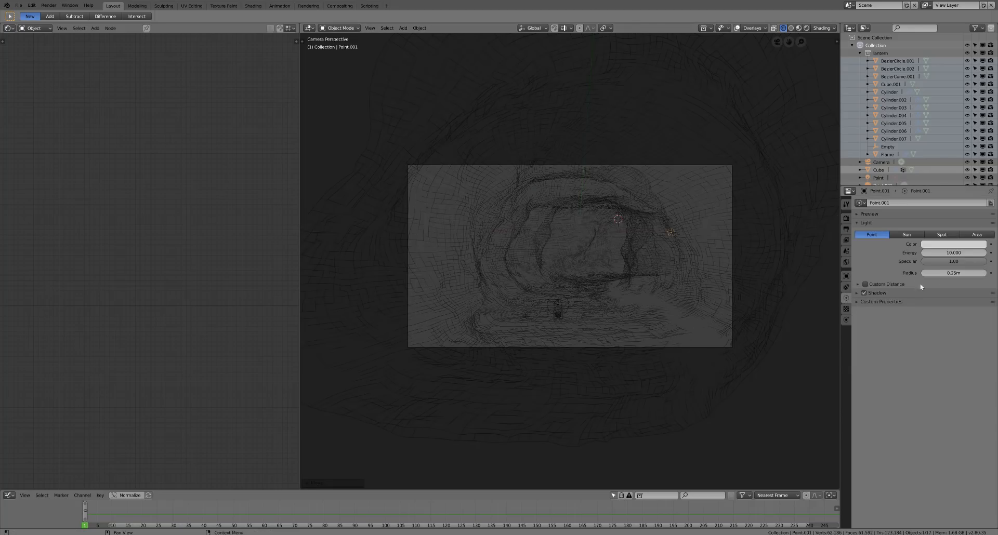
pyautogui.click(961, 245)
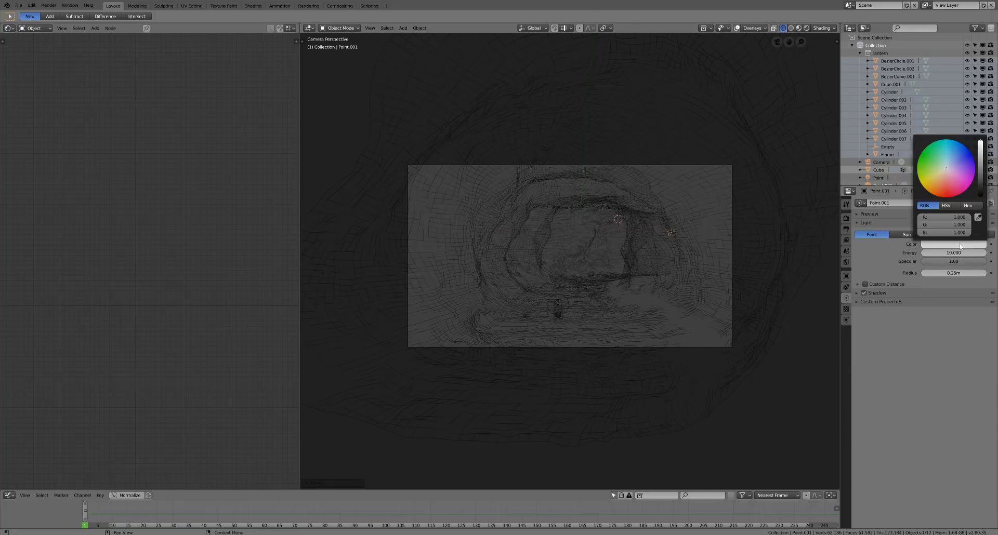
pyautogui.click(950, 160)
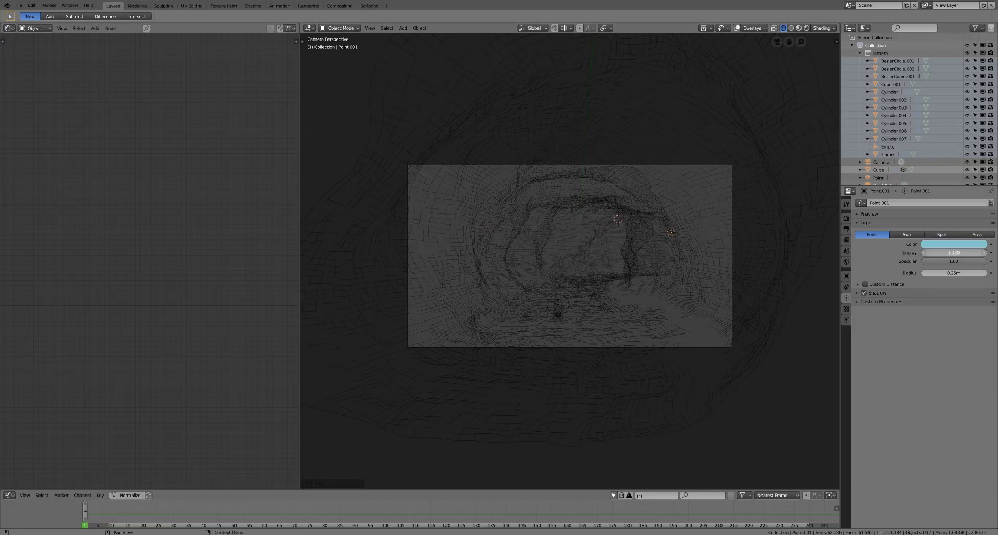
# Switch the camera view to Rendered shading and shift the far light's colour to blue, R 0.141, G 0.556, B 1.000
pyautogui.press('z')
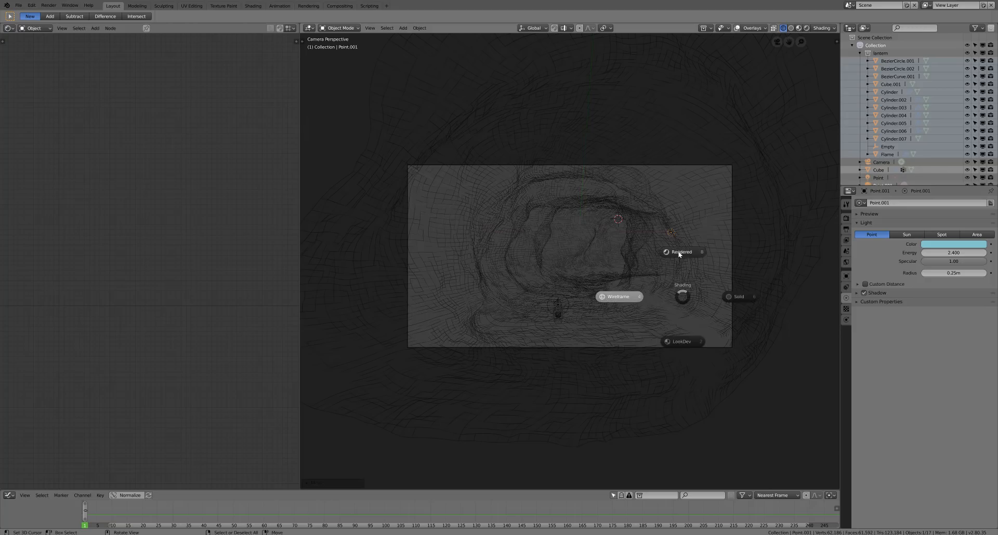
pyautogui.click(679, 255)
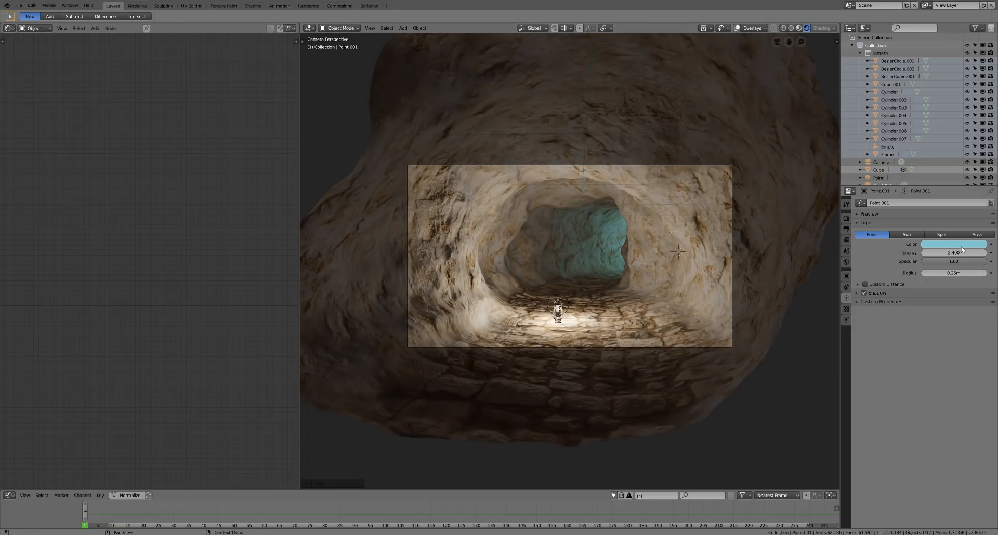
pyautogui.click(927, 244)
pyautogui.click(949, 155)
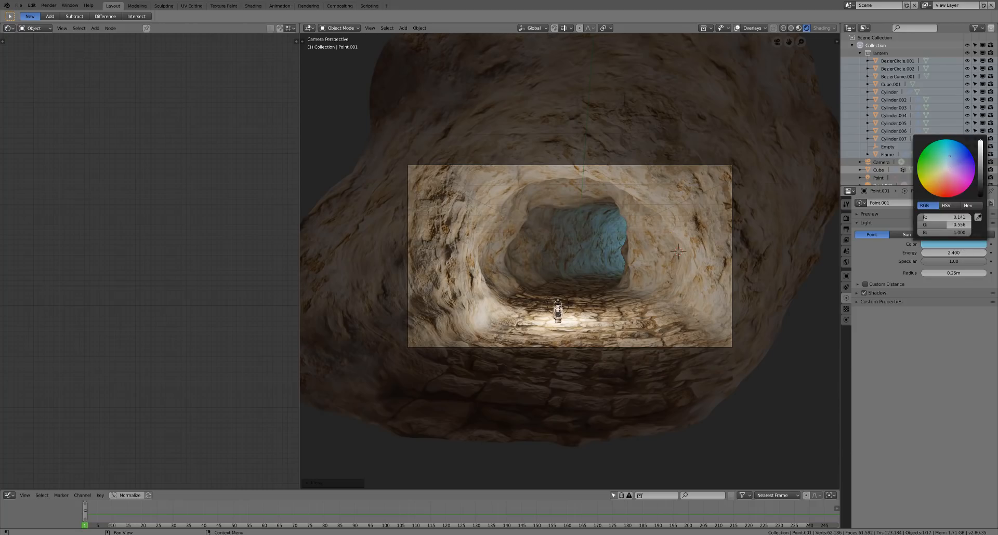
pyautogui.scroll(2, 681, 250)
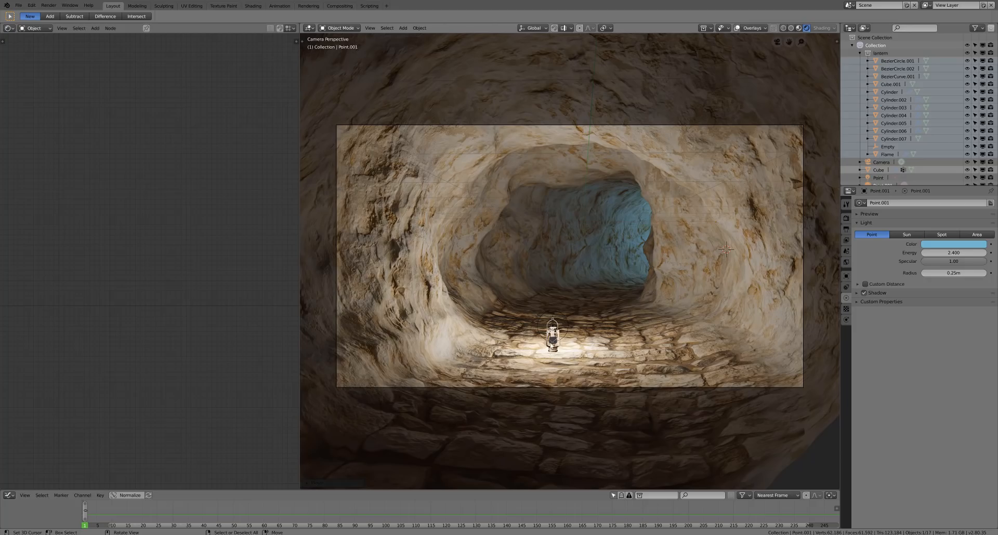
# Rename the light data of the point light at the lantern as lantern_light
pyautogui.scroll(3, 560, 329)
pyautogui.click(558, 370)
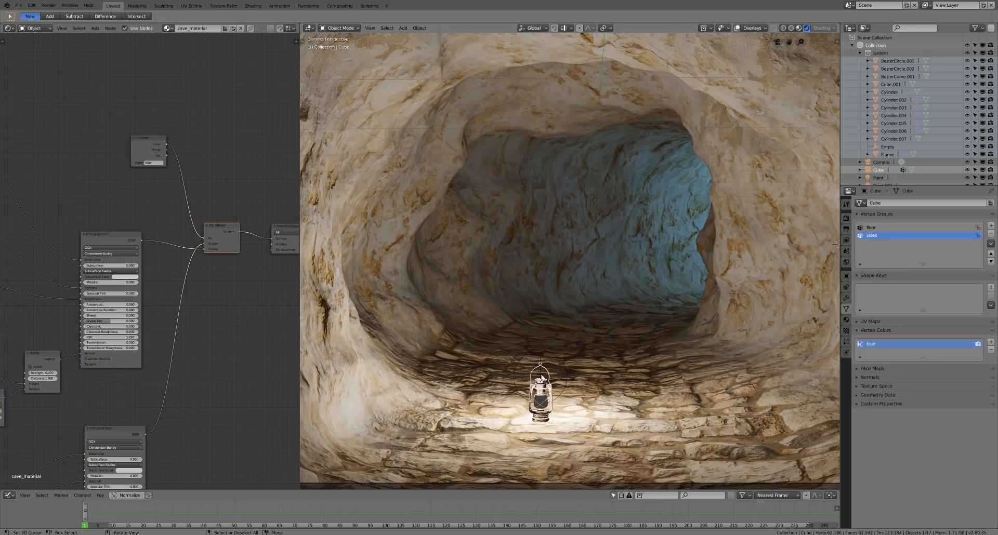
pyautogui.scroll(-1, 893, 160)
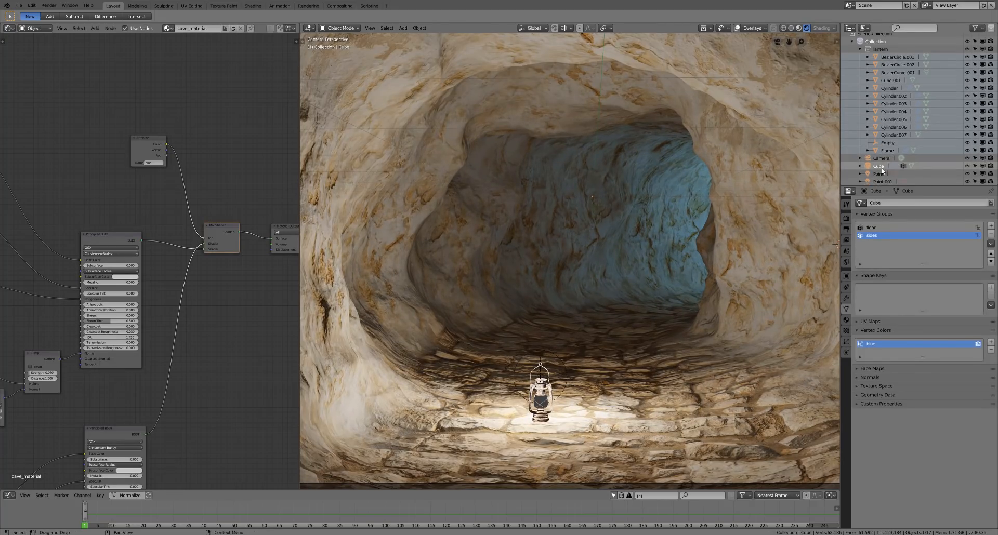
pyautogui.click(878, 174)
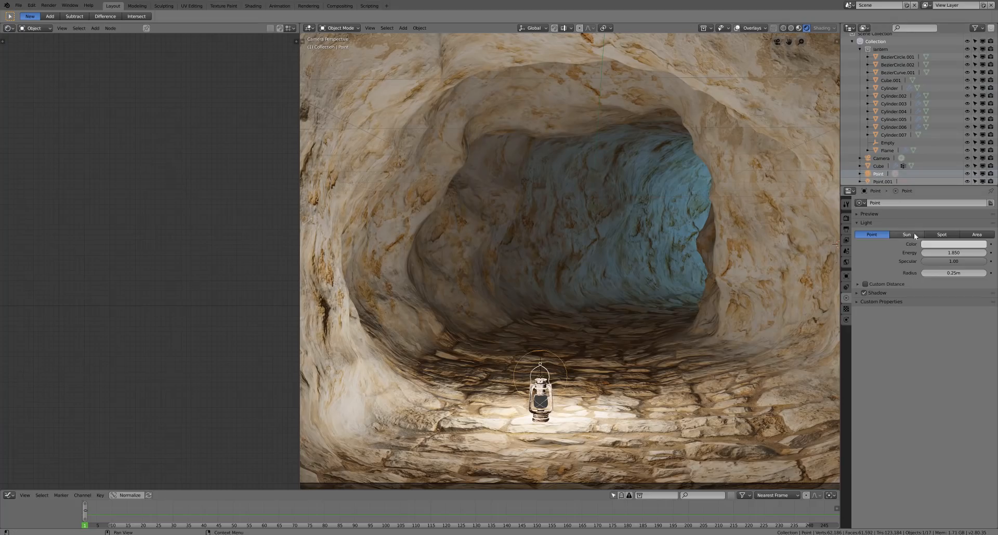
pyautogui.click(887, 203)
pyautogui.write('lantern_light')
pyautogui.press('Return')
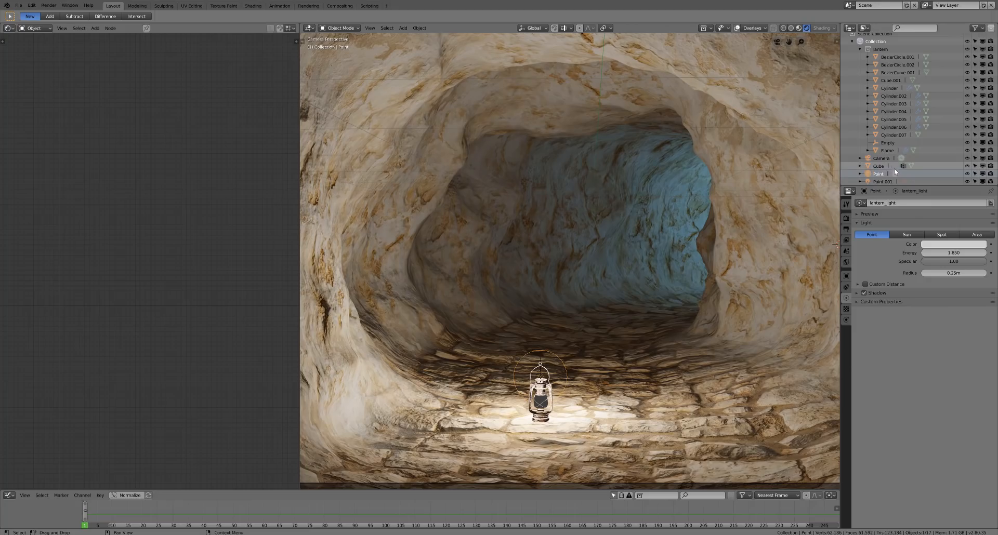
# Rename the light data of the point light at the far opening as skylight
pyautogui.click(881, 182)
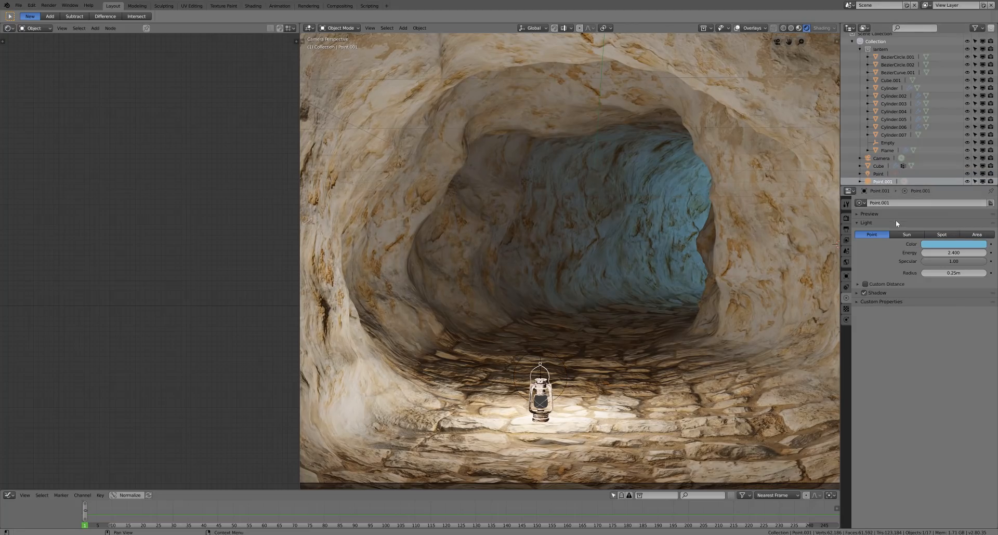
pyautogui.click(890, 203)
pyautogui.write('skylight')
pyautogui.press('Return')
pyautogui.click(884, 175)
pyautogui.click(888, 181)
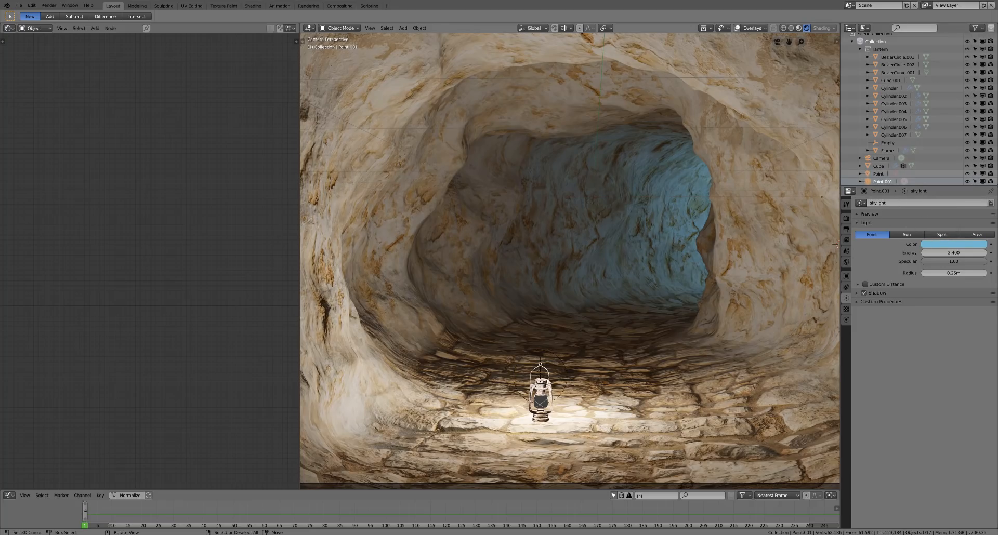
# Give lantern_light a warm pale orange colour and set its energy to 0.330
pyautogui.scroll(-3, 609, 342)
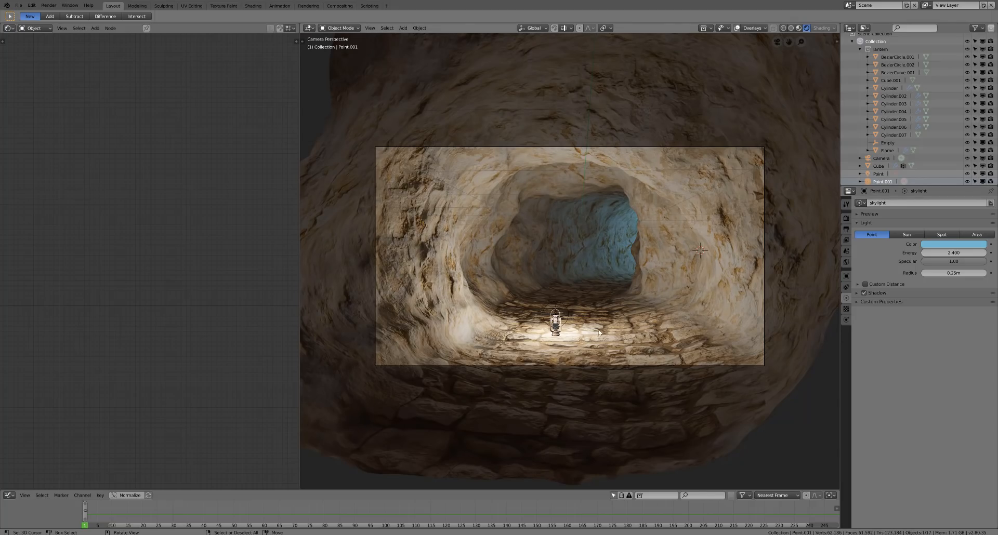
pyautogui.scroll(3, 717, 281)
pyautogui.click(878, 173)
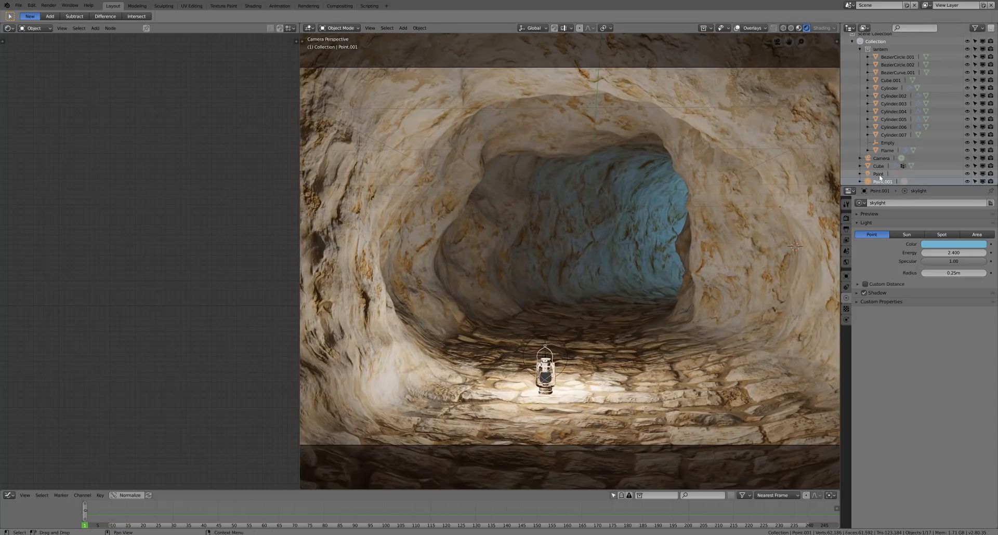
pyautogui.click(954, 244)
pyautogui.click(943, 174)
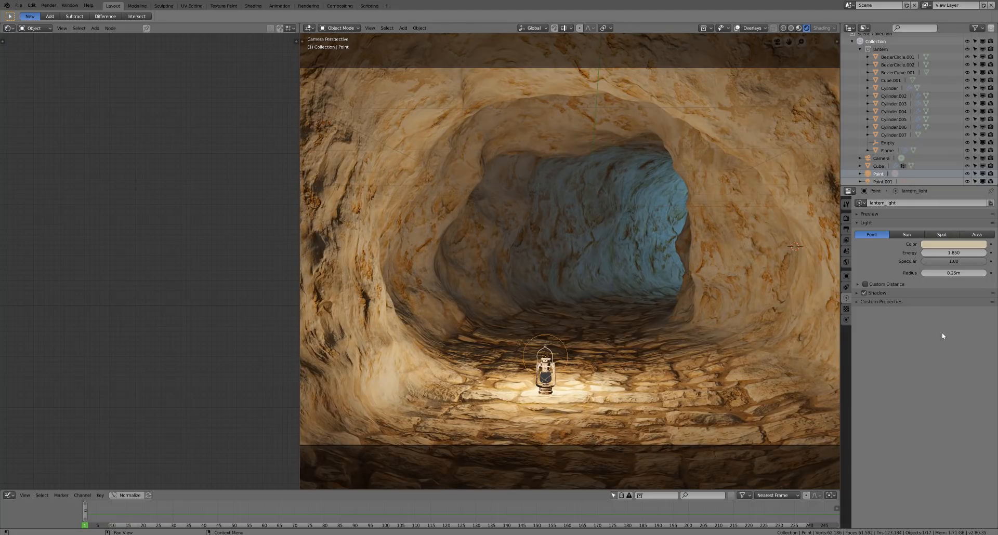
pyautogui.moveTo(959, 253); pyautogui.dragTo(918, 253)
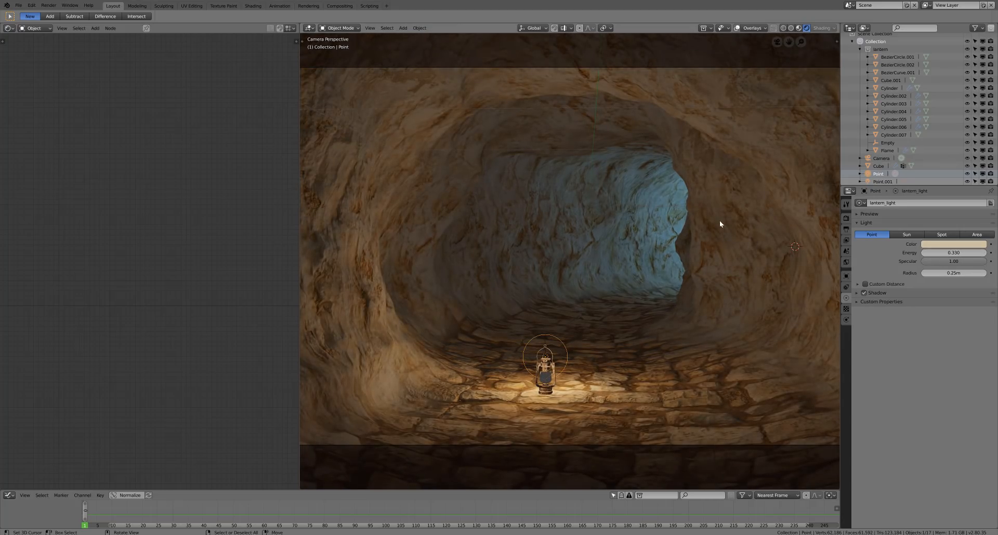
# Darken the world's surface colour to a near-black grey
pyautogui.scroll(-3, 719, 220)
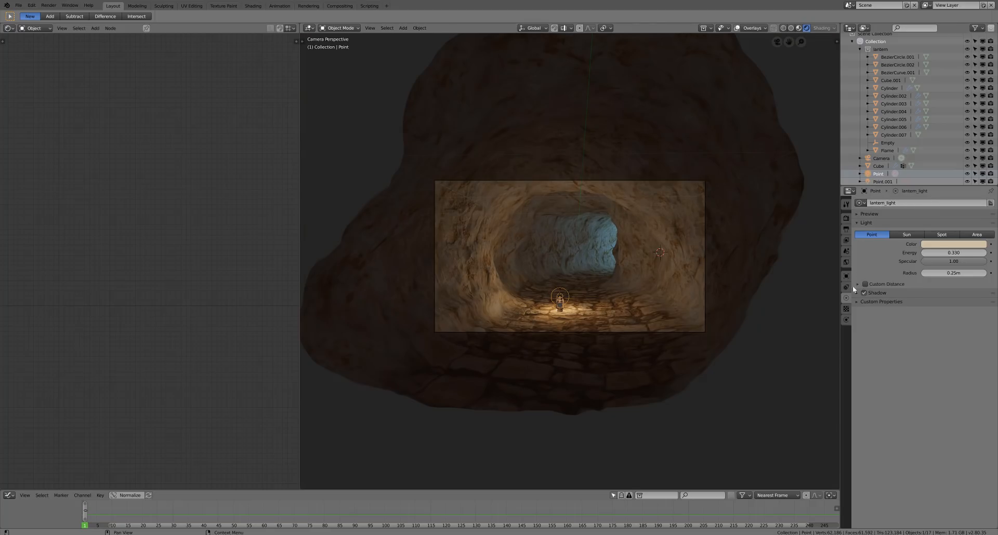
pyautogui.click(846, 262)
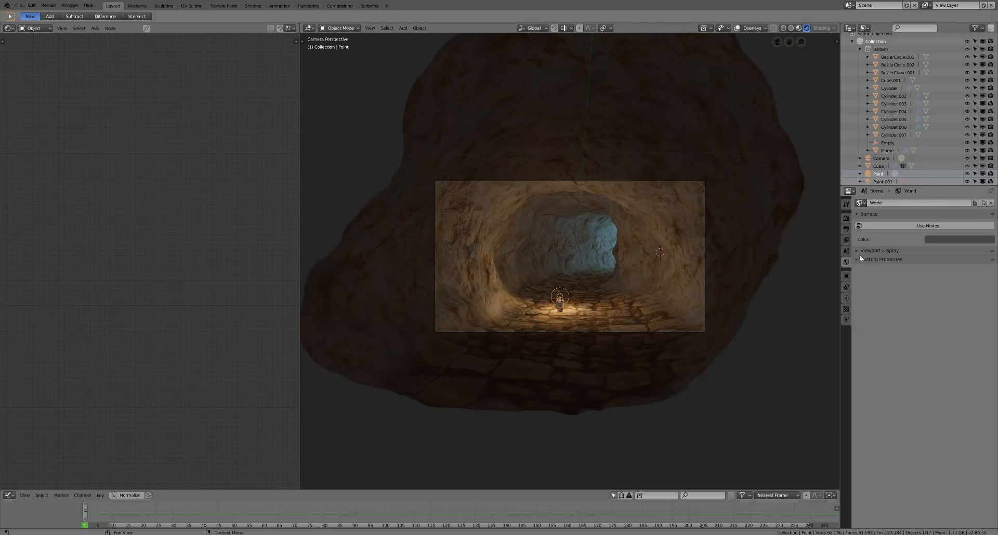
pyautogui.click(952, 239)
pyautogui.moveTo(990, 176); pyautogui.dragTo(988, 184)
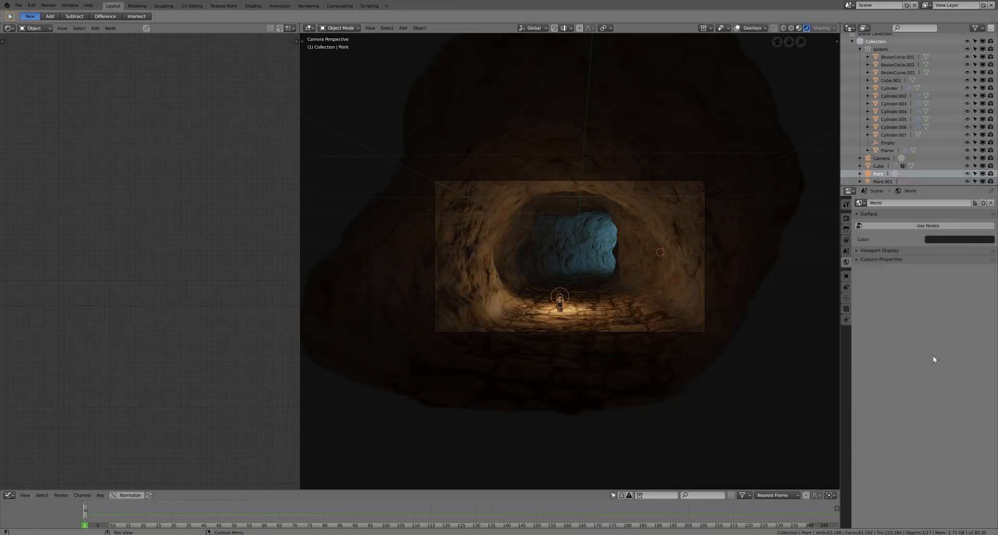
# Set the skylight's energy to 1.960 and desaturate its colour to a paler blue
pyautogui.click(883, 181)
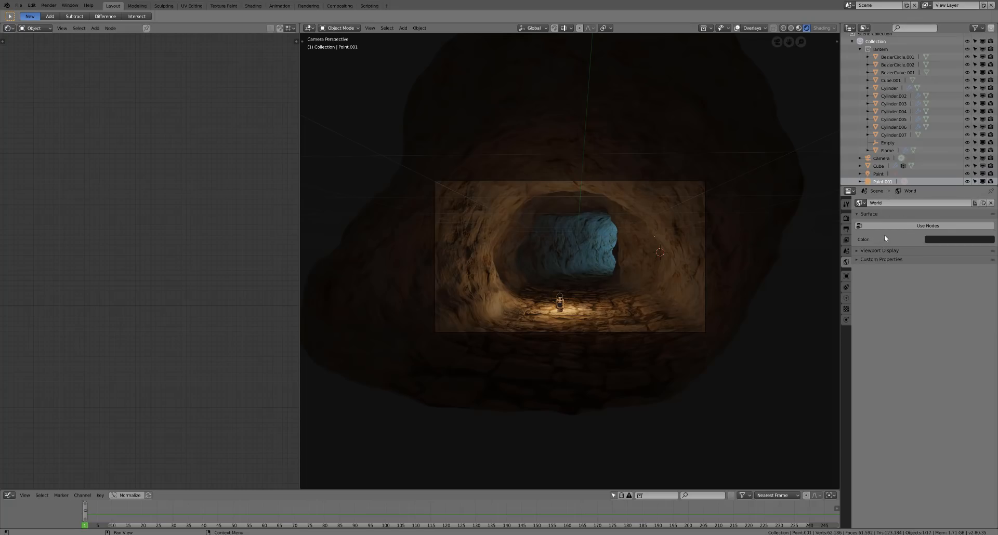
pyautogui.click(847, 297)
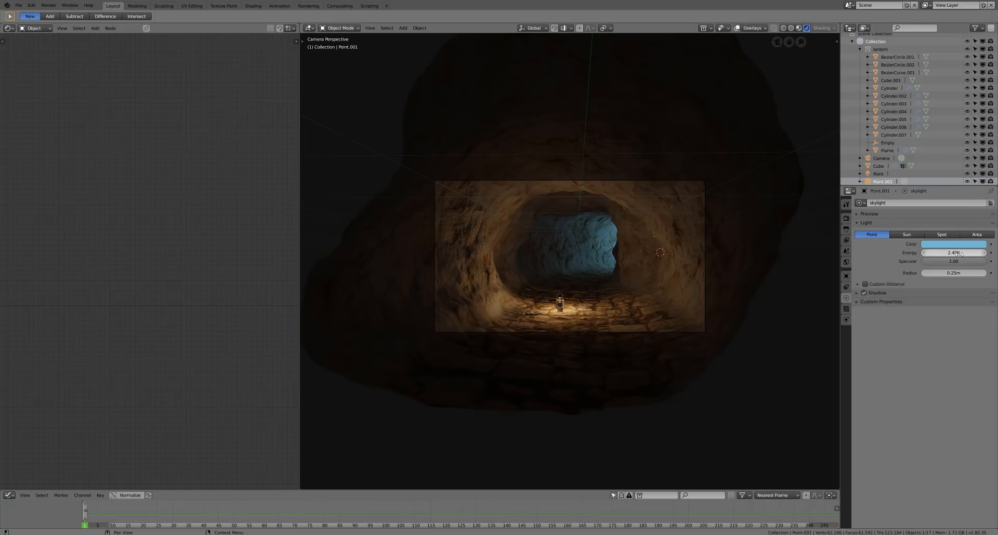
pyautogui.scroll(2, 662, 254)
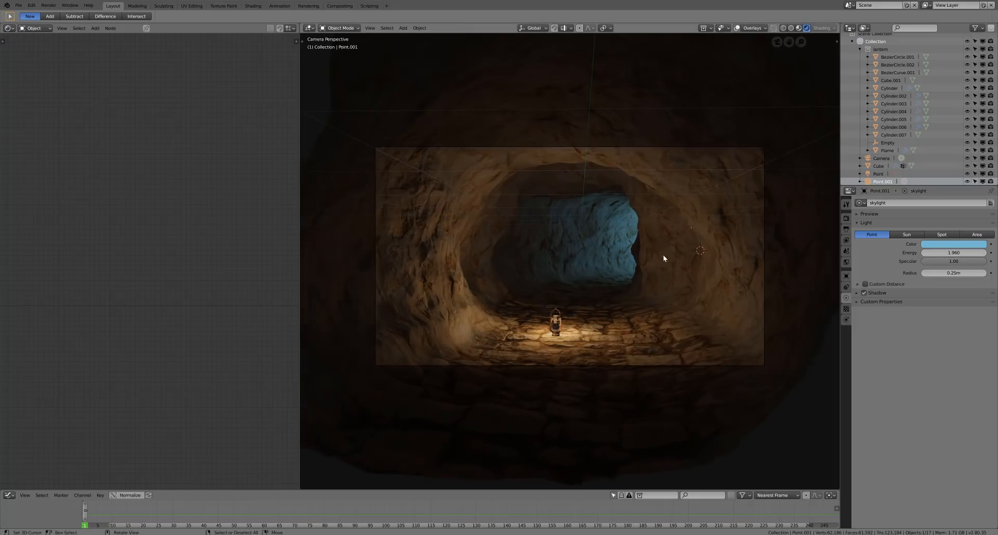
pyautogui.click(933, 244)
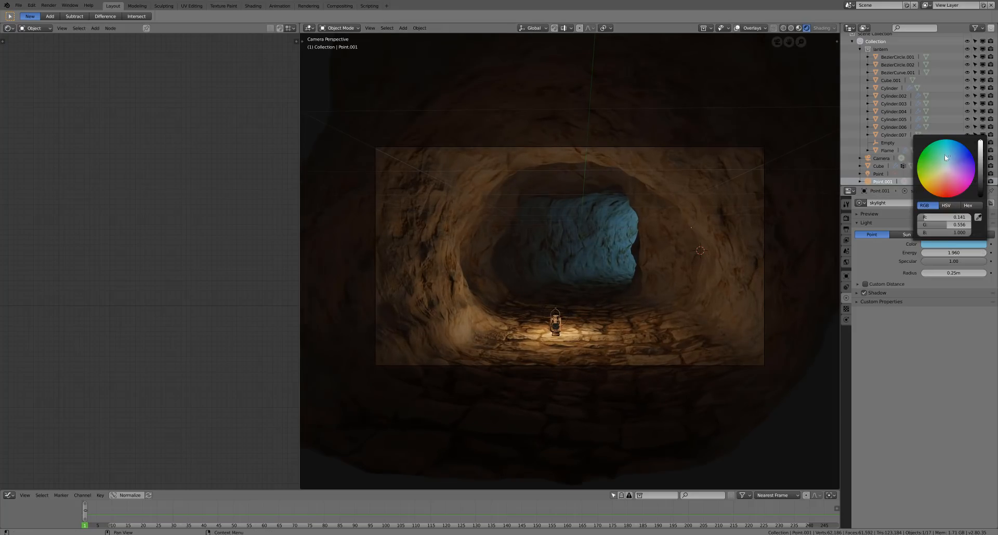
pyautogui.moveTo(945, 158); pyautogui.dragTo(949, 159)
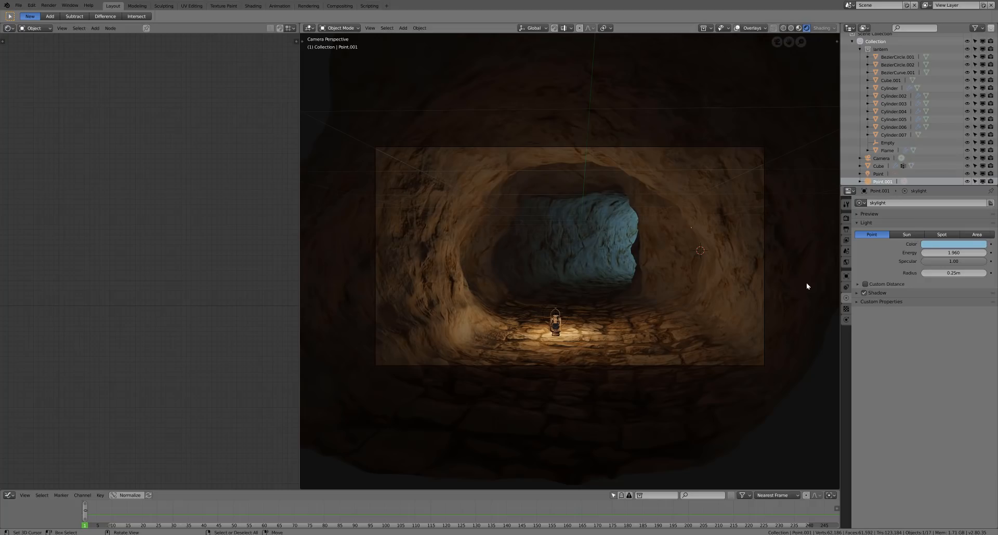
# Save the cave scene under its current file name
pyautogui.press('KP_7')
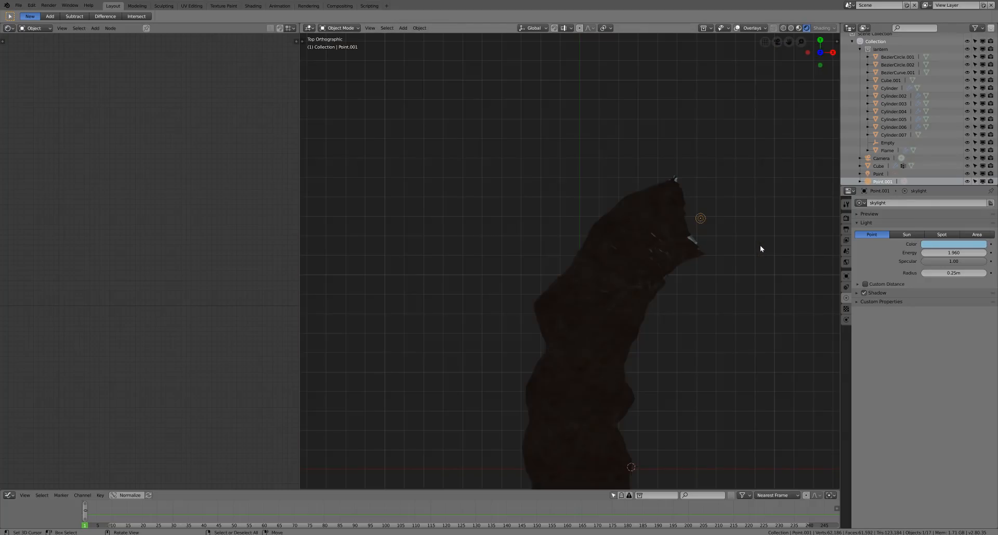
pyautogui.scroll(-2, 760, 249)
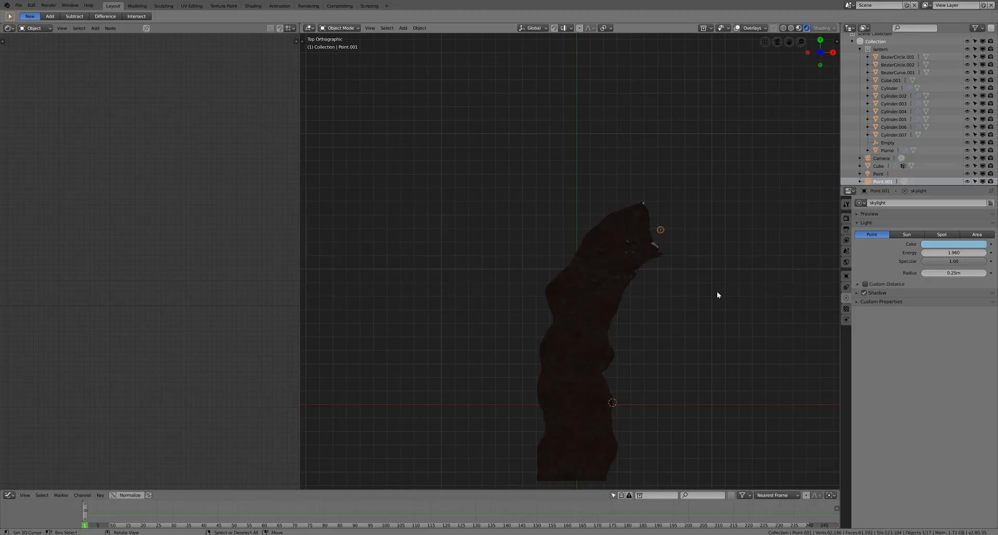
pyautogui.scroll(-3, 693, 285)
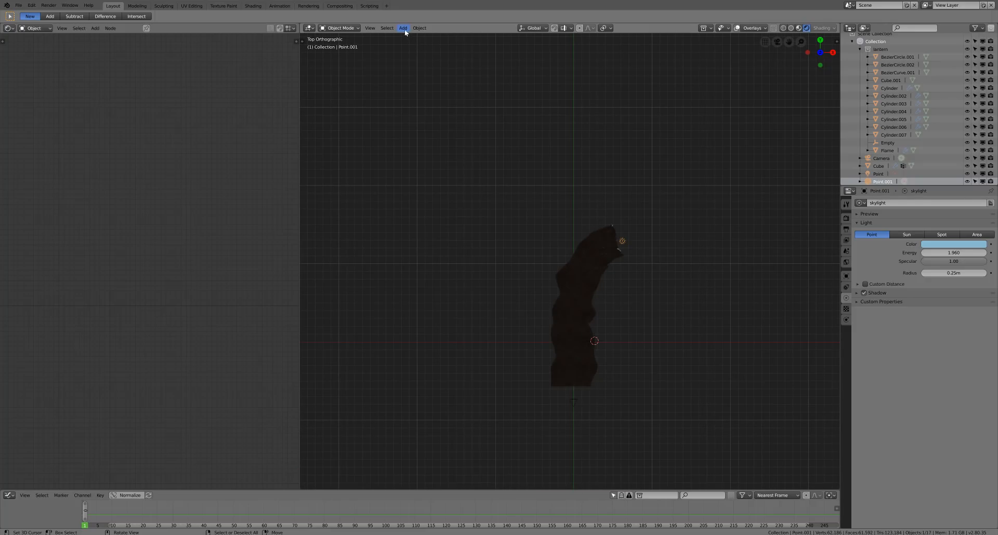
pyautogui.click(18, 6)
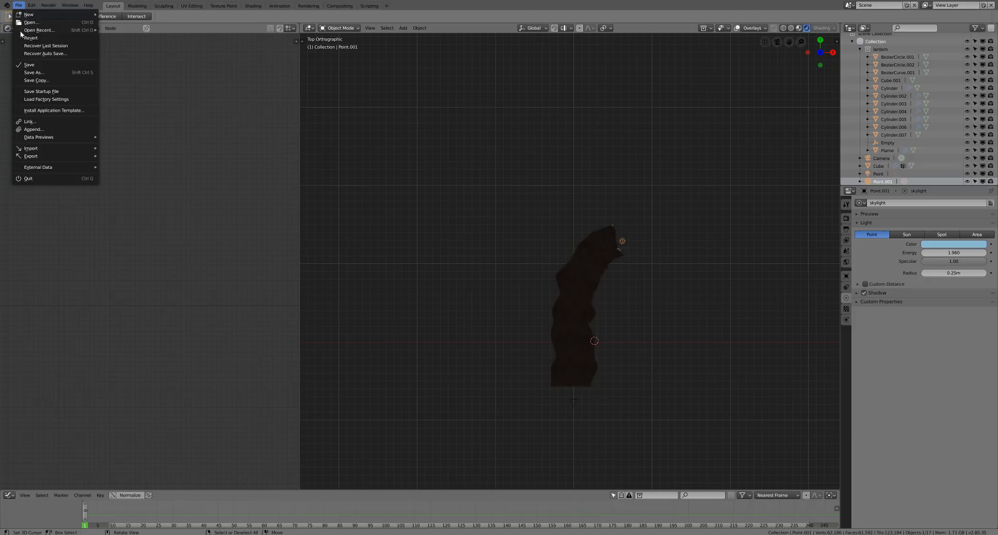
pyautogui.click(33, 65)
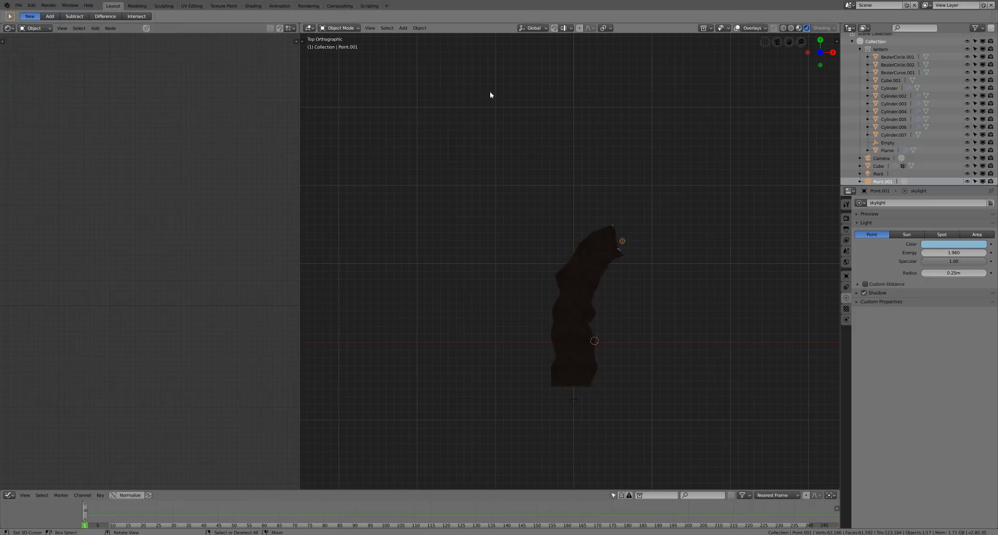
# Add a Reflection Cubemap light probe and set its type to Box
pyautogui.click(403, 27)
pyautogui.moveTo(435, 152)
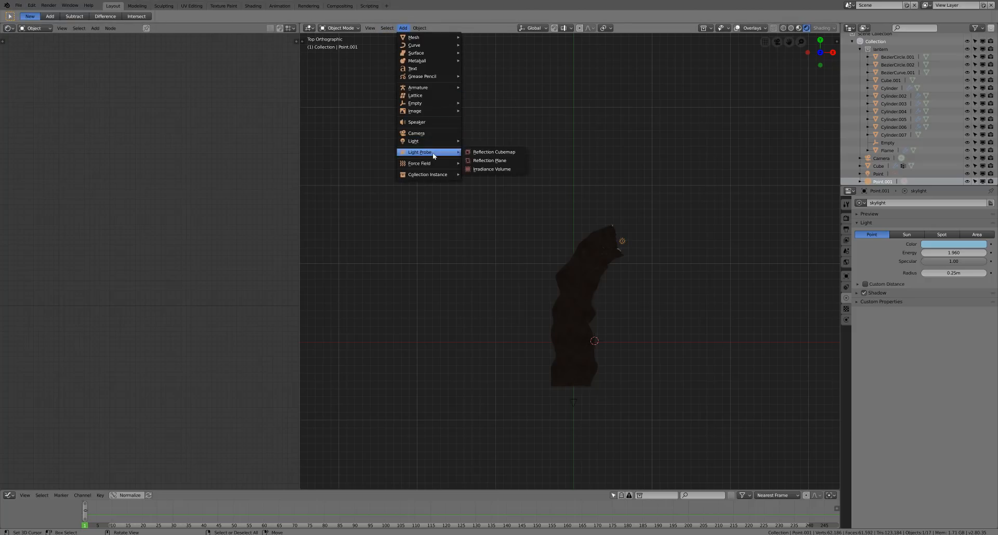
pyautogui.click(481, 153)
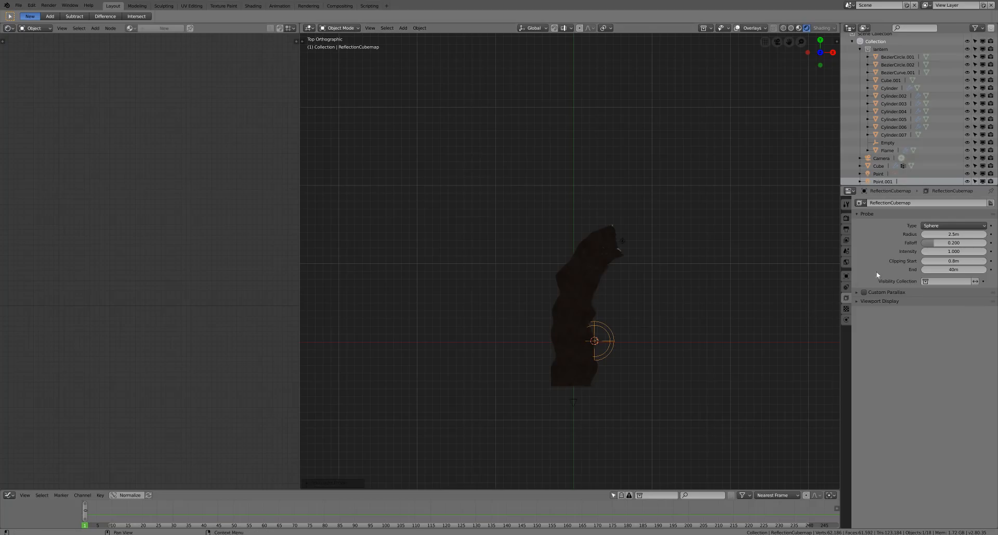
pyautogui.click(938, 225)
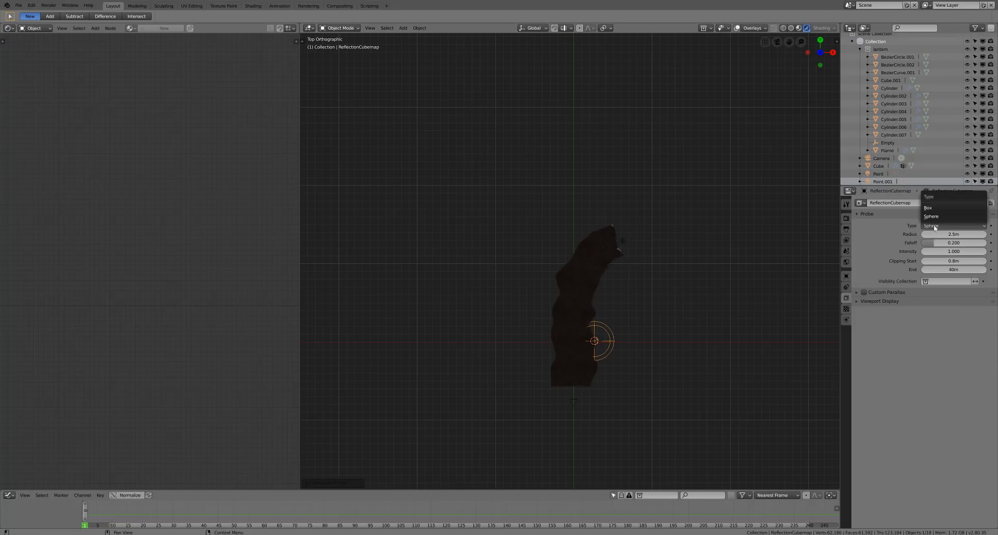
pyautogui.click(934, 213)
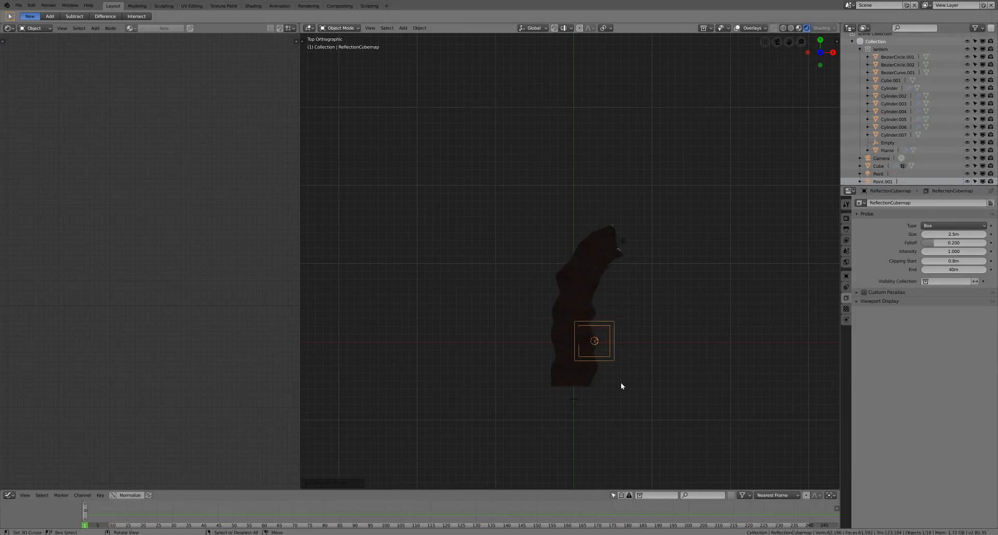
# Enlarge the reflection cubemap probe, flatten it vertically to about the cave's height, and move it over the cave's front outline
pyautogui.press('s')
pyautogui.click(710, 383)
pyautogui.press('KP_1')
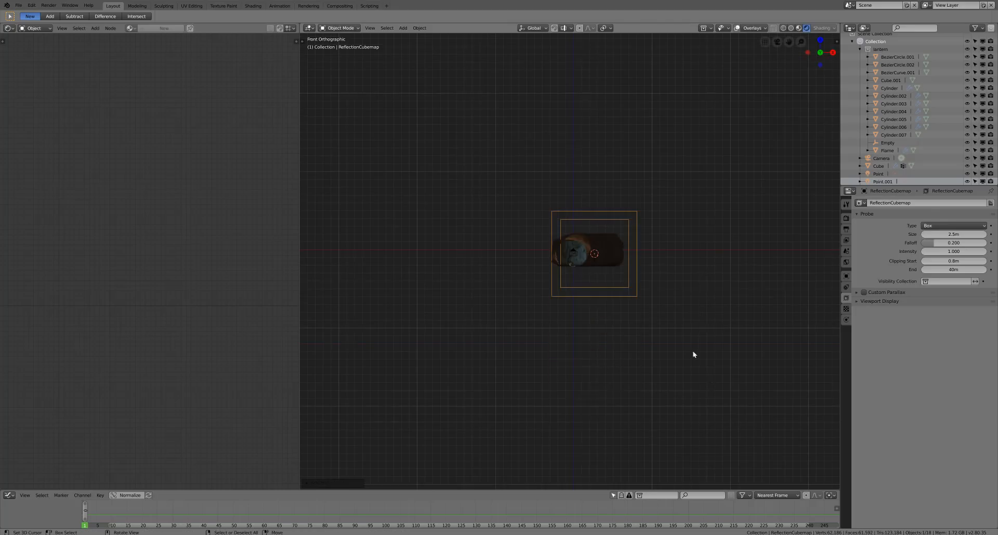
pyautogui.scroll(5, 699, 333)
pyautogui.press('s')
pyautogui.press('z')
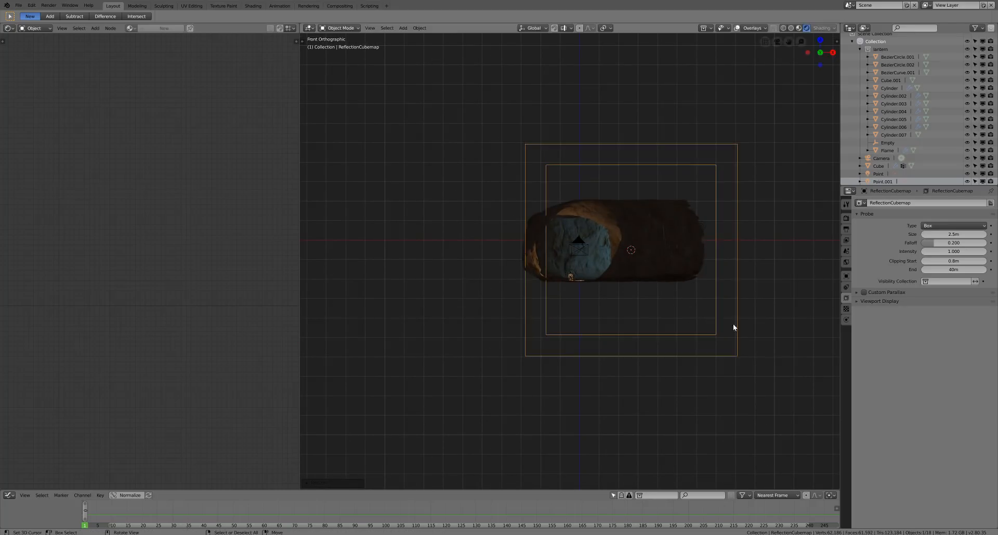
pyautogui.click(712, 292)
pyautogui.press('g')
pyautogui.click(706, 286)
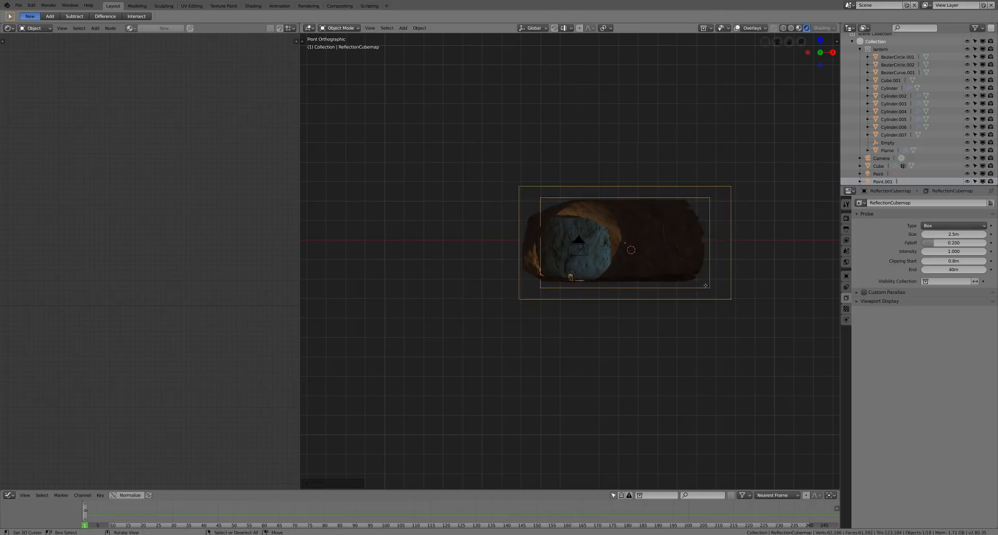
# Stretch the cubemap probe slightly along Y, Z and X so its box spans the cave's cross-section
pyautogui.press('s')
pyautogui.press('y')
pyautogui.click(728, 319)
pyautogui.press('s')
pyautogui.press('z')
pyautogui.click(740, 325)
pyautogui.press('s')
pyautogui.press('x')
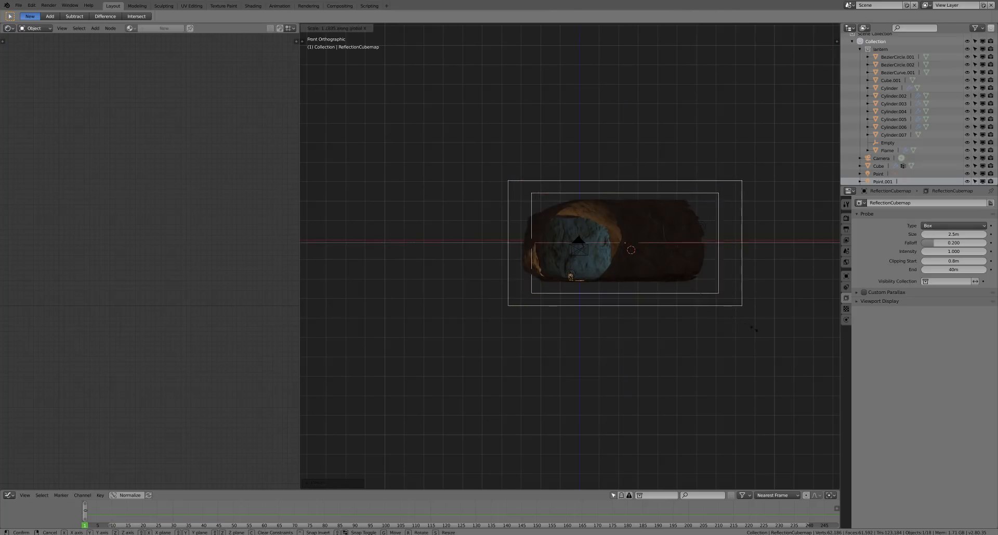
pyautogui.click(744, 329)
# Lengthen the cubemap probe along Y and move it toward the middle of the tunnel as seen from above
pyautogui.press('KP_7')
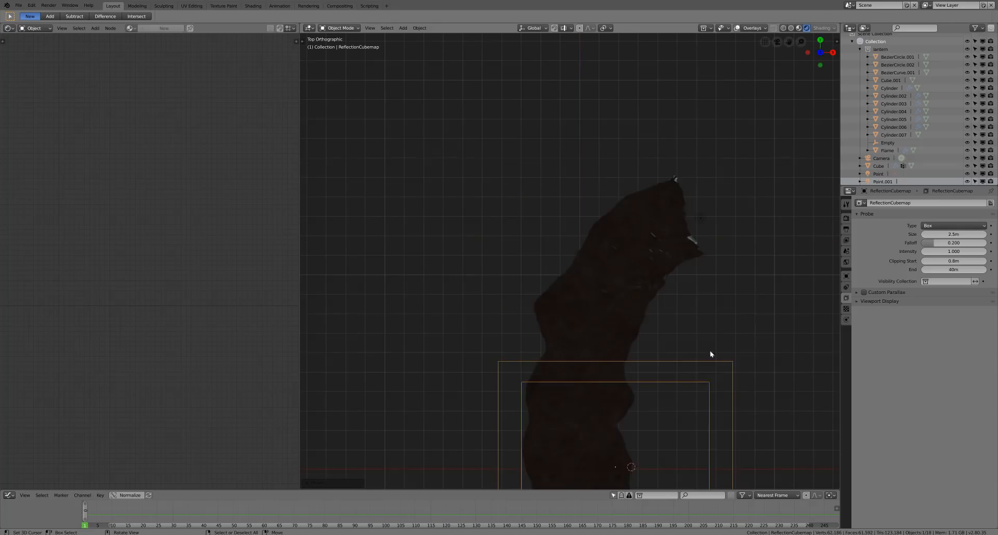
pyautogui.scroll(-4, 709, 350)
pyautogui.press('s')
pyautogui.press('y')
pyautogui.click(716, 431)
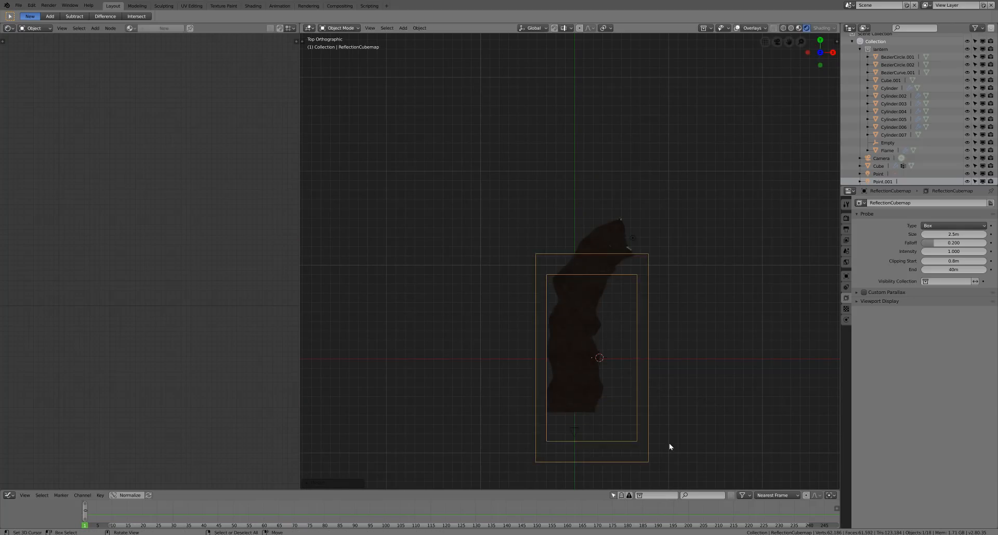
pyautogui.press('g')
pyautogui.click(672, 414)
# Widen the cubemap probe along X, lengthen it further along Y, and position it so its inner box encloses the whole tunnel
pyautogui.press('s')
pyautogui.press('x')
pyautogui.click(698, 420)
pyautogui.press('s')
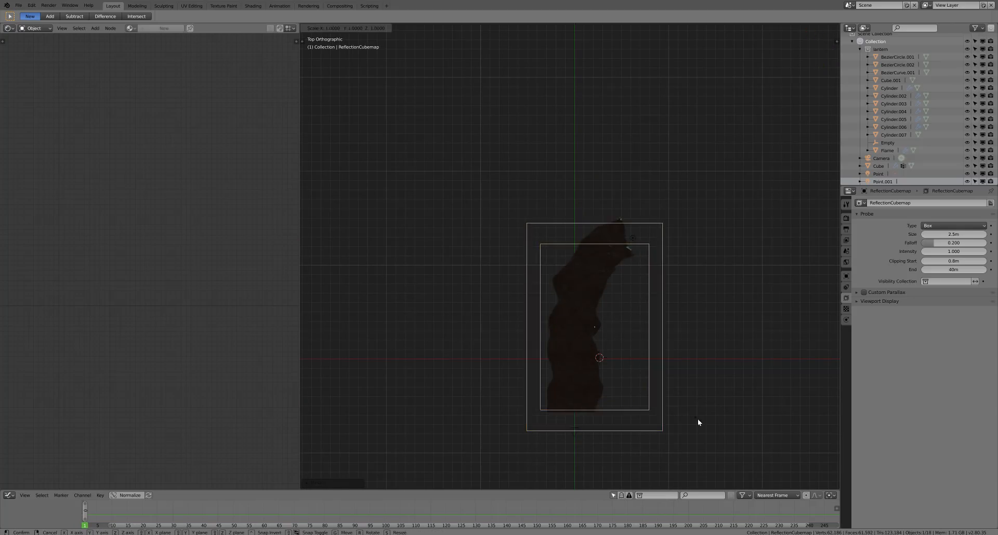
pyautogui.press('y')
pyautogui.click(721, 425)
pyautogui.press('g')
pyautogui.click(721, 417)
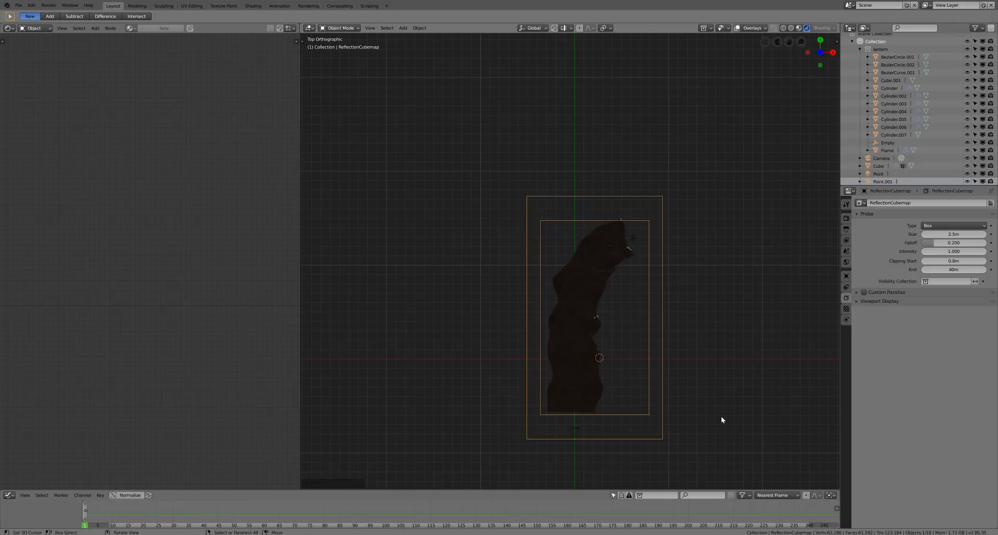
pyautogui.press('g')
pyautogui.click(721, 418)
# Reduce the cubemap probe's height along Z and re-centre it on the cave in the front view
pyautogui.press('KP_1')
pyautogui.scroll(3, 721, 418)
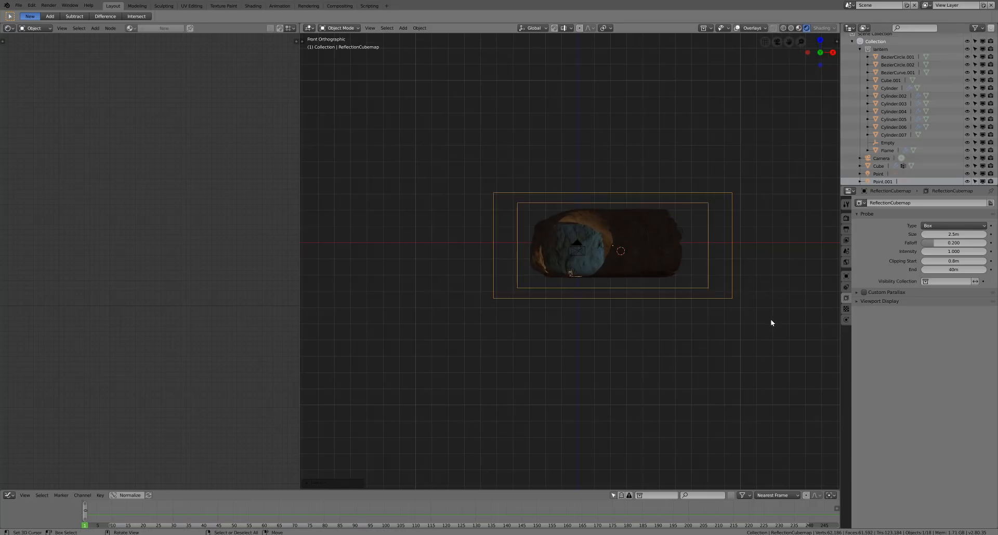
pyautogui.press('s')
pyautogui.press('z')
pyautogui.click(718, 252)
pyautogui.press('g')
pyautogui.click(715, 246)
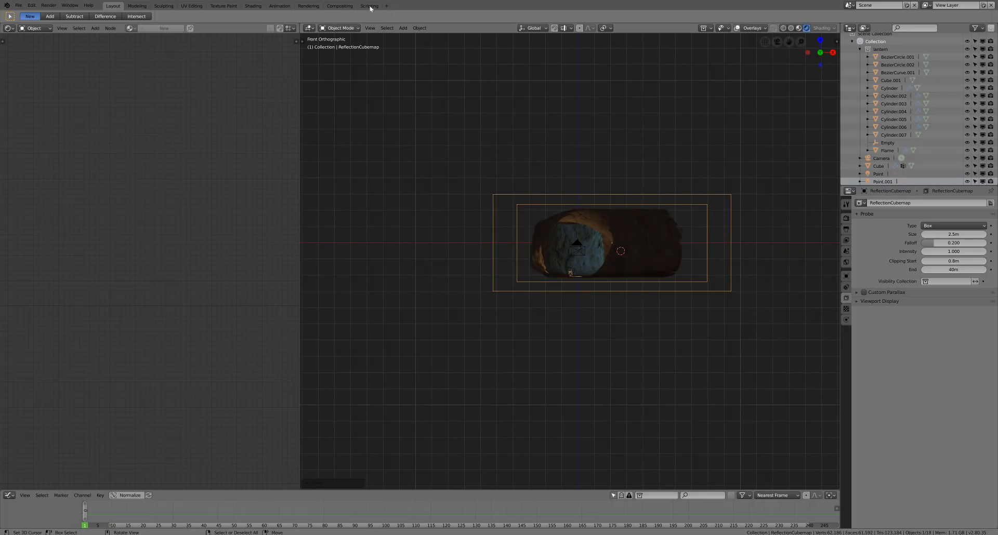
# Add an Irradiance Volume light probe and scale it up uniformly until it spans the cave's width
pyautogui.click(403, 28)
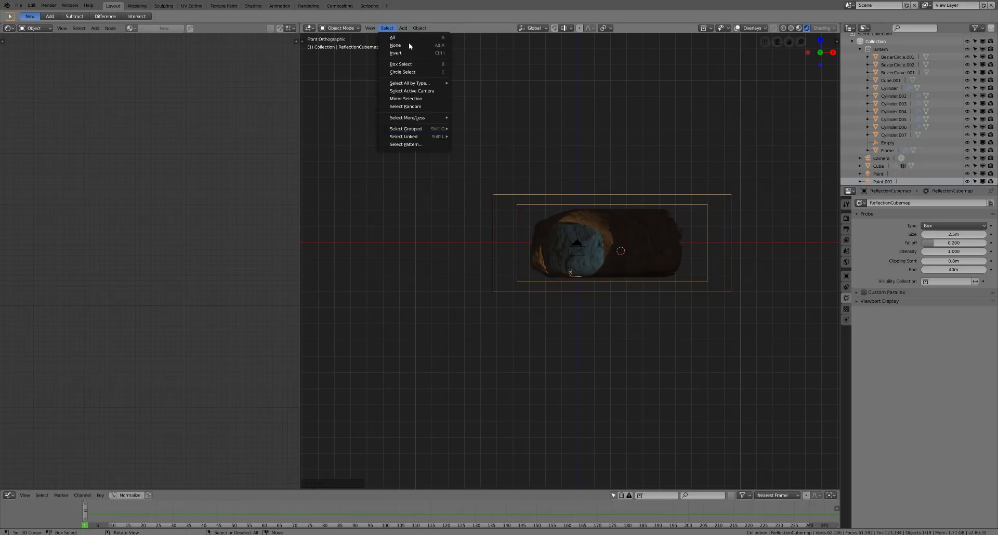
pyautogui.moveTo(431, 160)
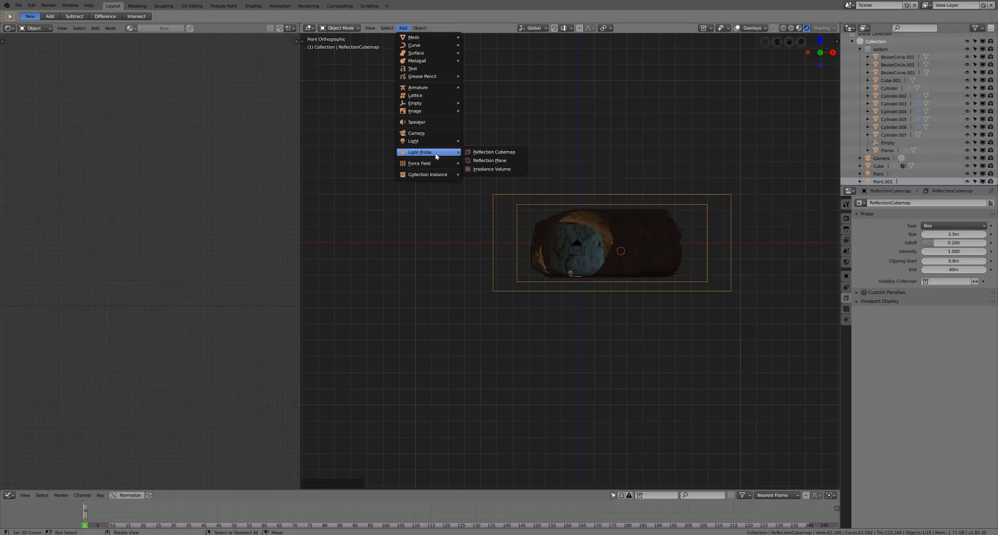
pyautogui.click(502, 170)
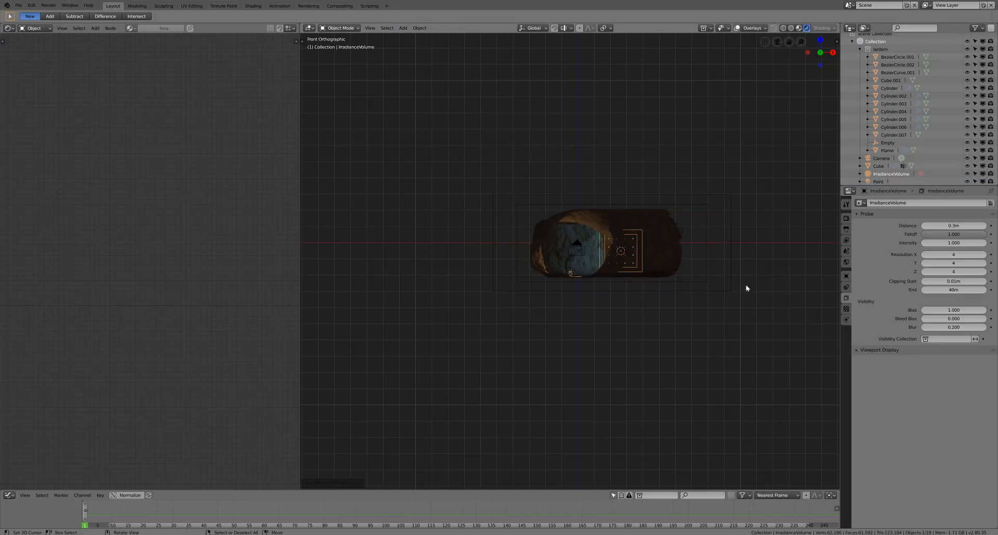
pyautogui.press('KP_7')
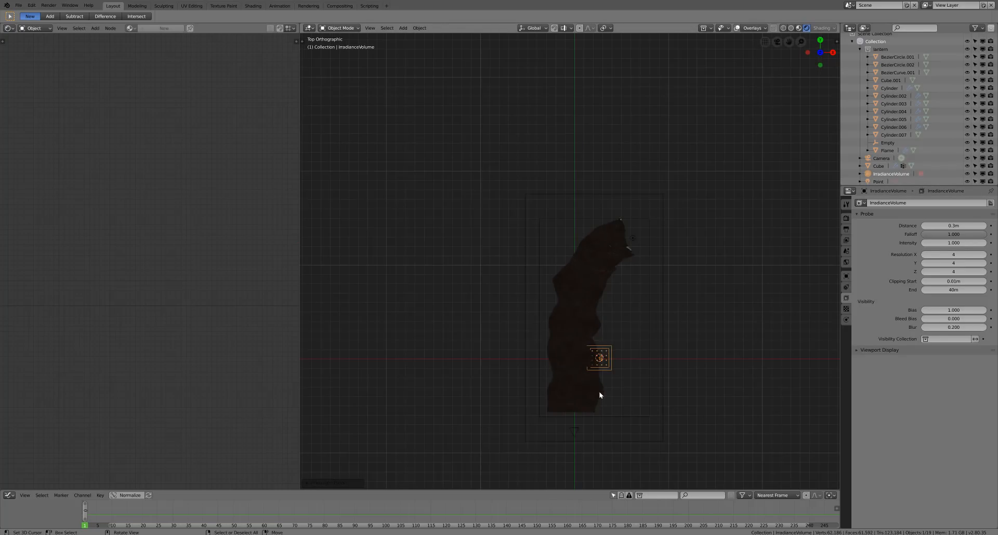
pyautogui.press('s')
pyautogui.click(643, 434)
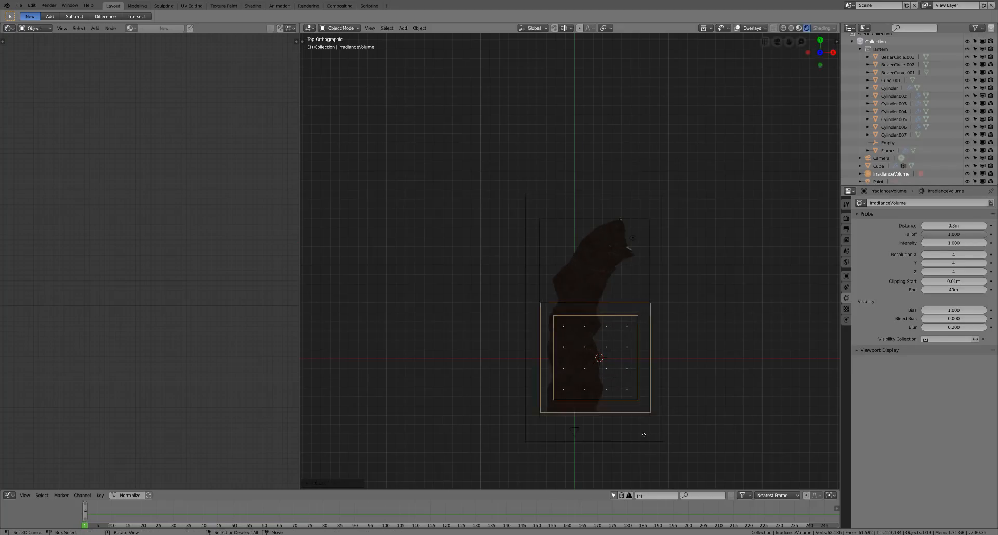
pyautogui.press('s')
pyautogui.click(655, 453)
pyautogui.press('s')
pyautogui.click(656, 454)
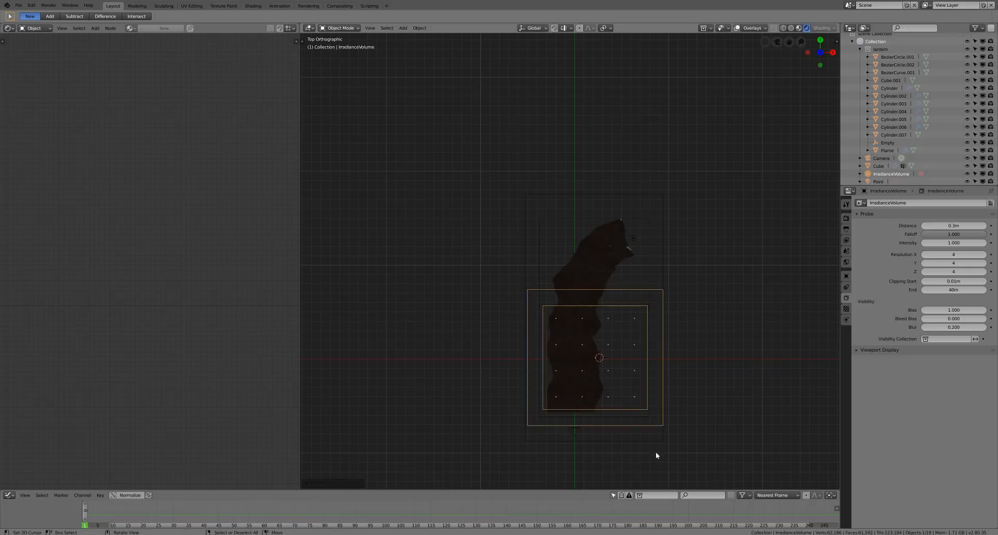
# Stretch the irradiance volume along Y, move it over the tunnel, and enlarge it slightly to enclose the full cave length
pyautogui.press('s')
pyautogui.press('y')
pyautogui.click(722, 428)
pyautogui.press('g')
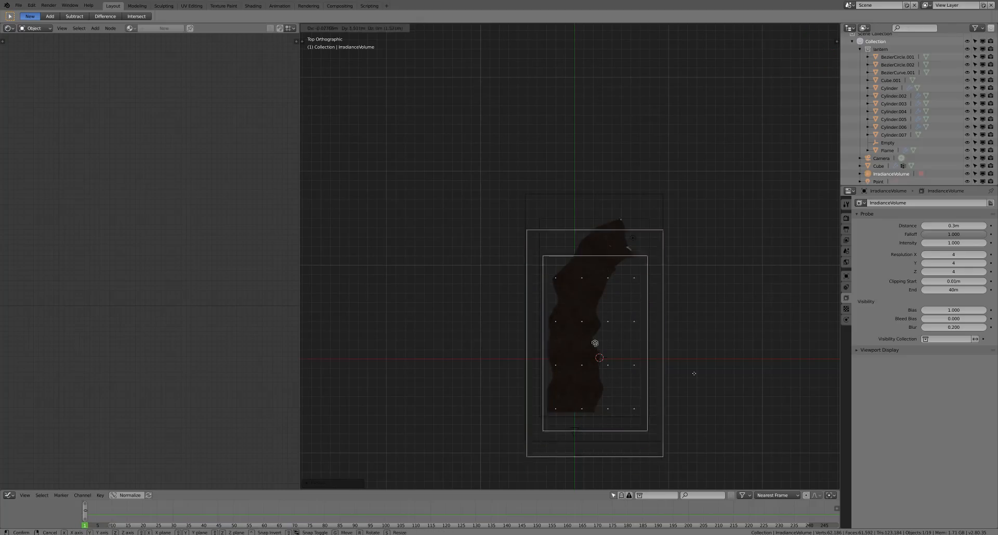
pyautogui.click(694, 364)
pyautogui.press('s')
pyautogui.press('y')
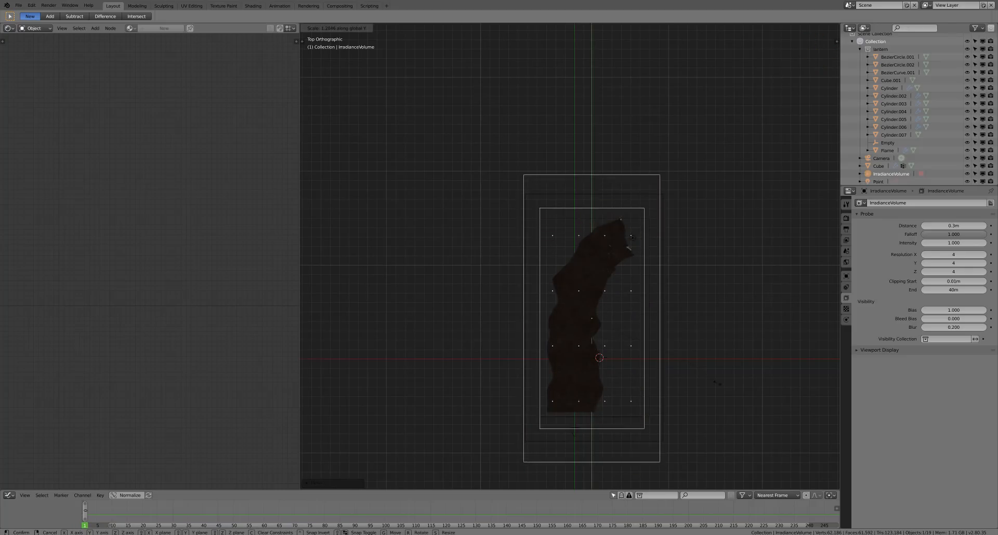
pyautogui.click(706, 376)
pyautogui.press('s')
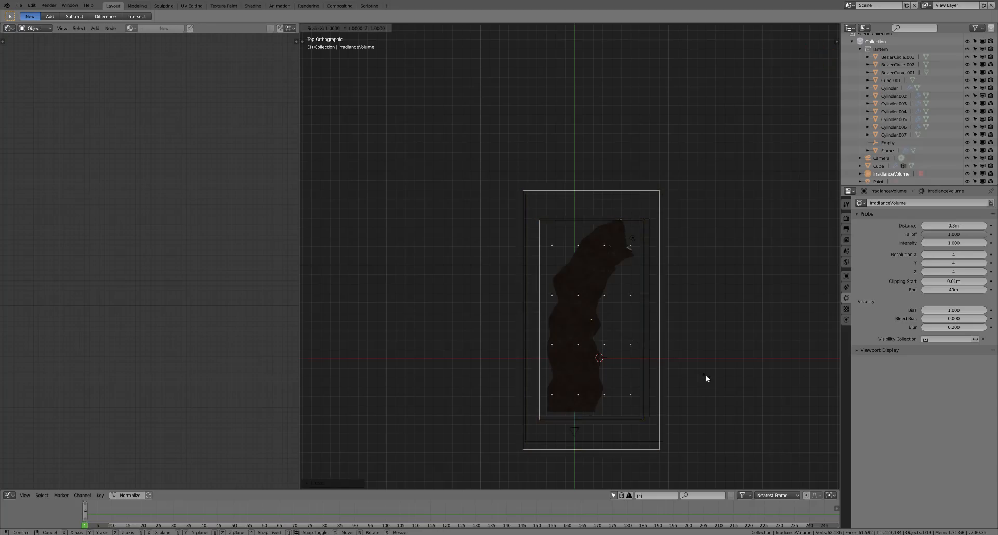
pyautogui.click(714, 379)
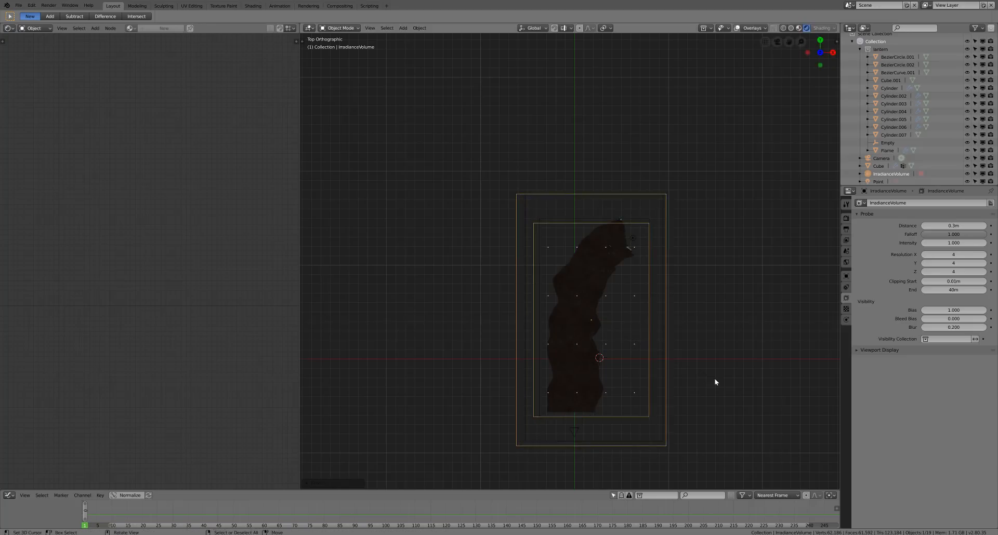
# Flatten the irradiance volume along Z so it sits just outside the cave's floor and ceiling
pyautogui.press('KP_1')
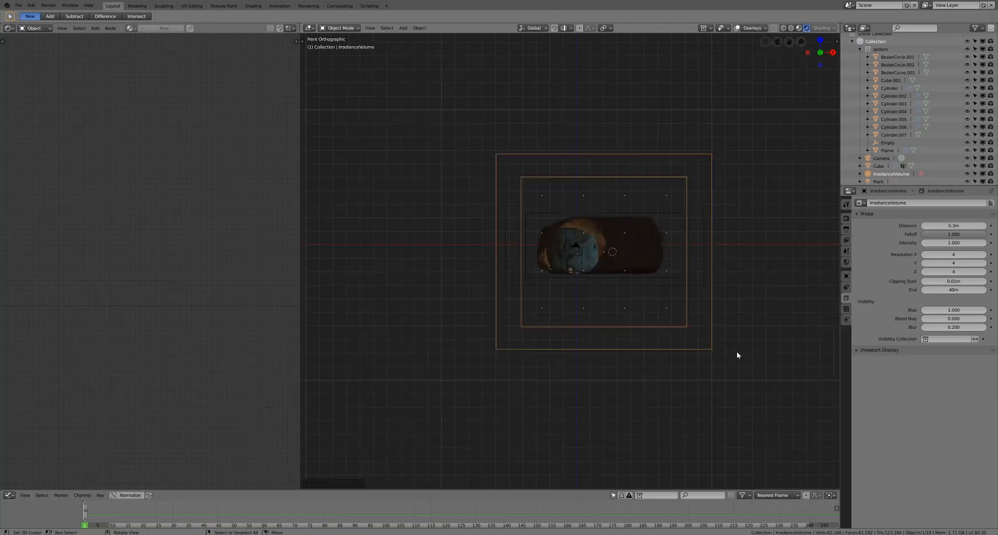
pyautogui.press('s')
pyautogui.press('z')
pyautogui.click(710, 347)
pyautogui.scroll(1, 709, 347)
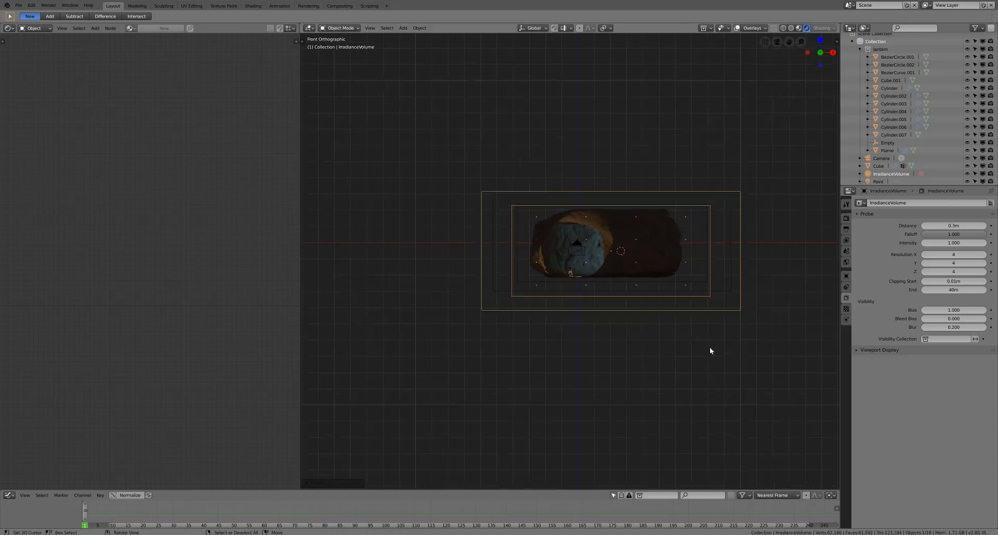
pyautogui.scroll(1, 708, 354)
pyautogui.press('s')
pyautogui.press('z')
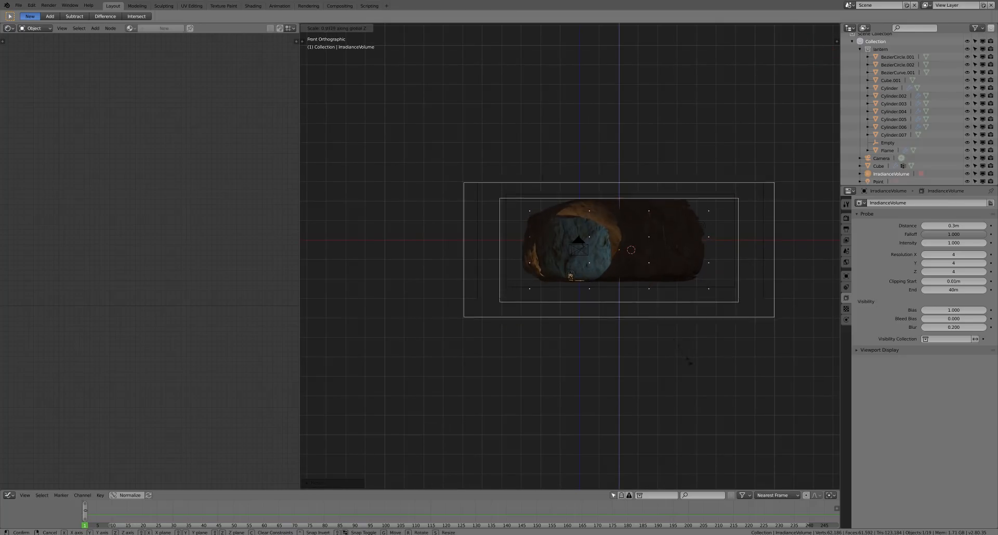
pyautogui.click(691, 364)
# Narrow the irradiance volume slightly along X and nudge it into place around the cave
pyautogui.press('s')
pyautogui.press('x')
pyautogui.click(678, 360)
pyautogui.press('g')
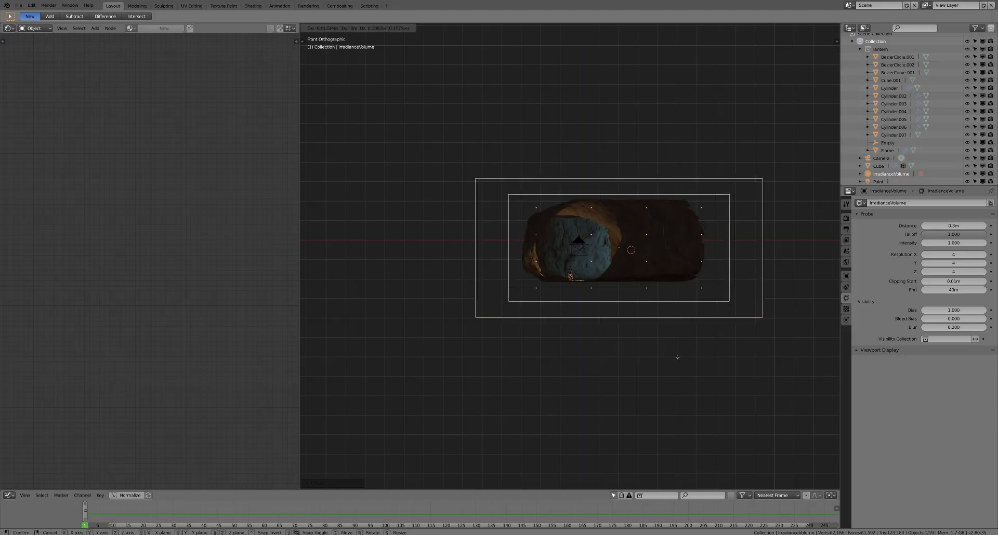
pyautogui.click(677, 358)
# Set the irradiance volume's resolution to 8 in X, 8 in Y and 7 in Z
pyautogui.scroll(3, 577, 260)
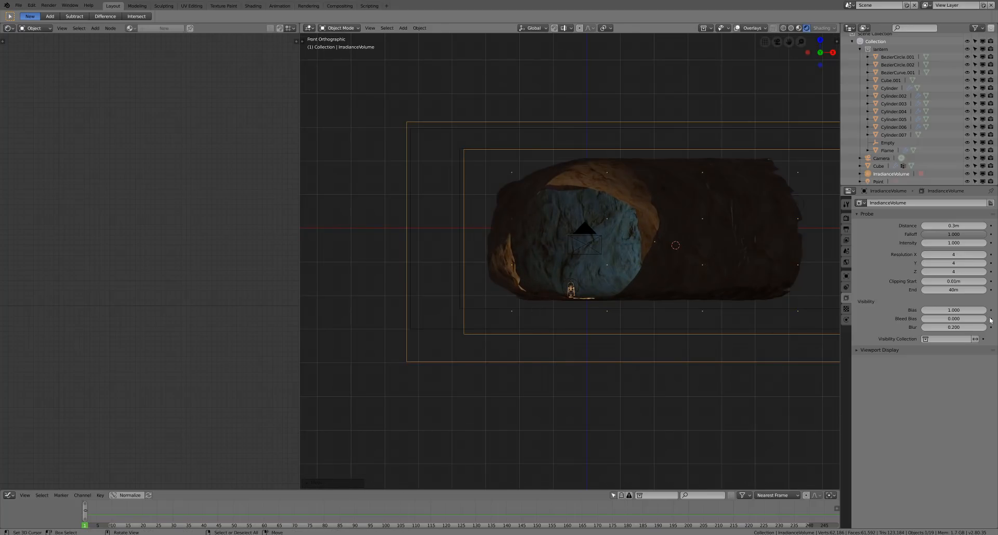
pyautogui.click(985, 255)
pyautogui.click(985, 256)
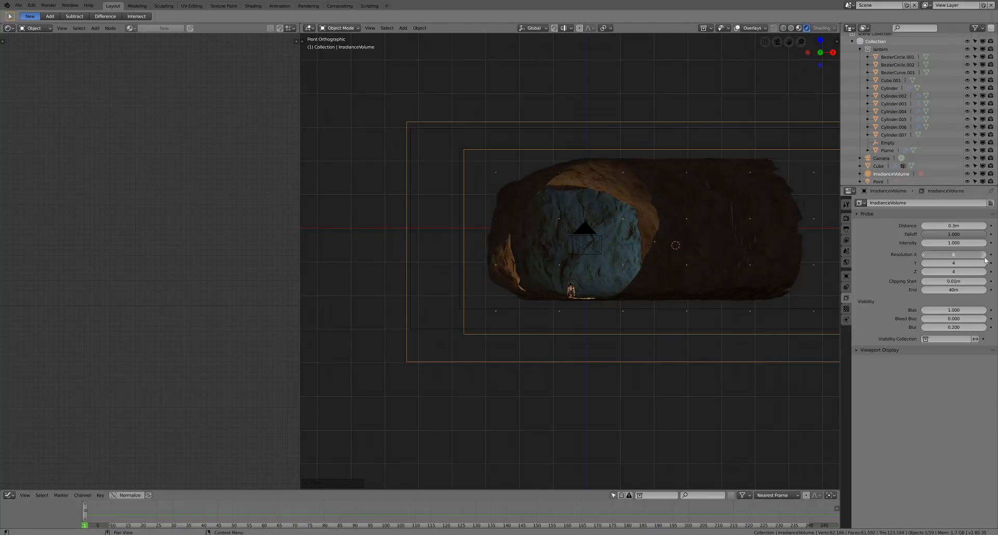
pyautogui.click(985, 255)
pyautogui.click(984, 256)
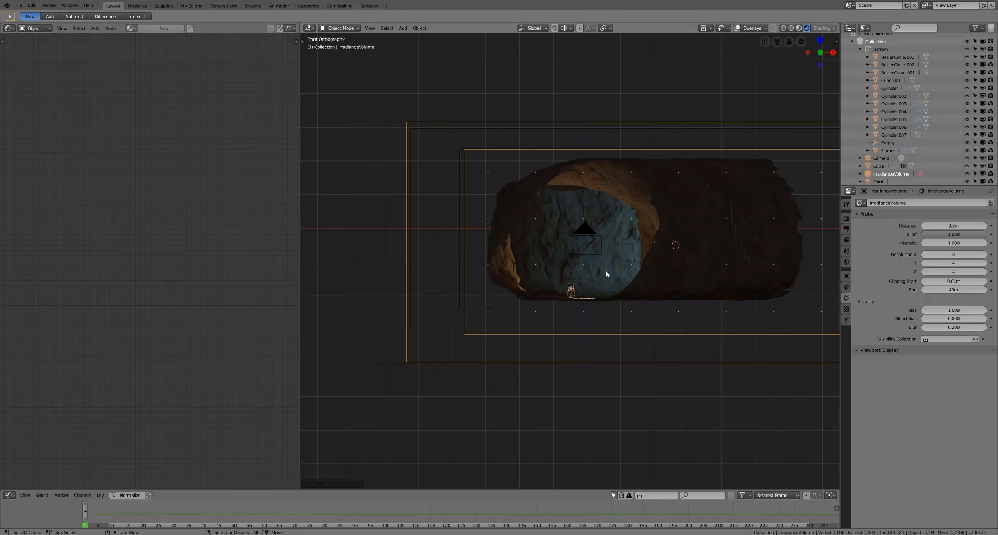
pyautogui.click(985, 264)
pyautogui.click(984, 263)
pyautogui.click(984, 264)
pyautogui.click(984, 272)
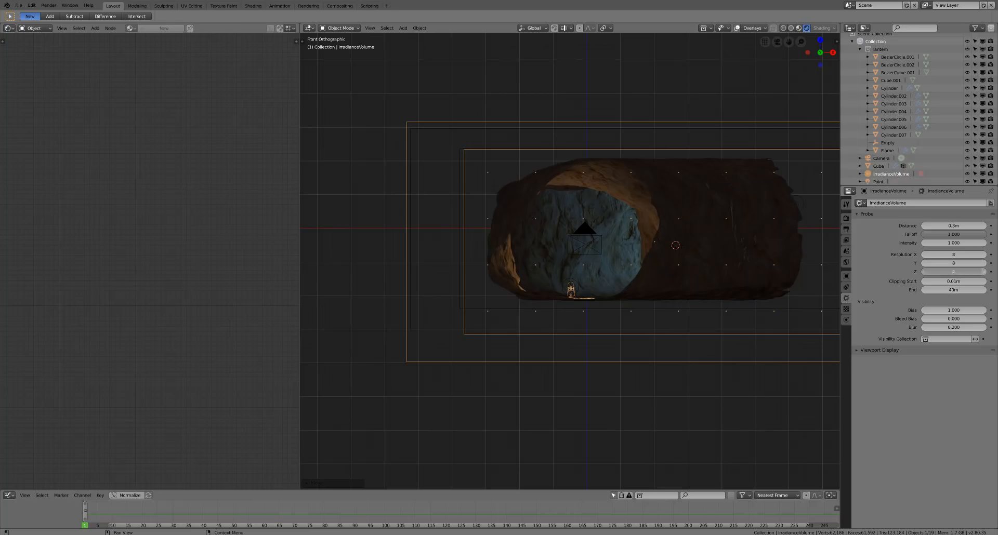
pyautogui.click(984, 272)
pyautogui.click(984, 272)
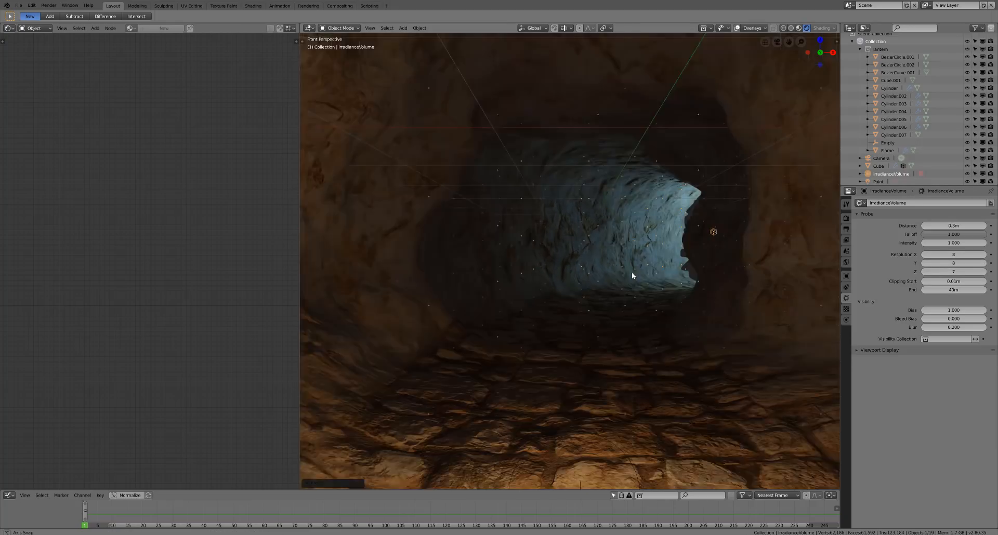
# View the cave through the scene camera and save the file under its current name
pyautogui.scroll(-4, 638, 273)
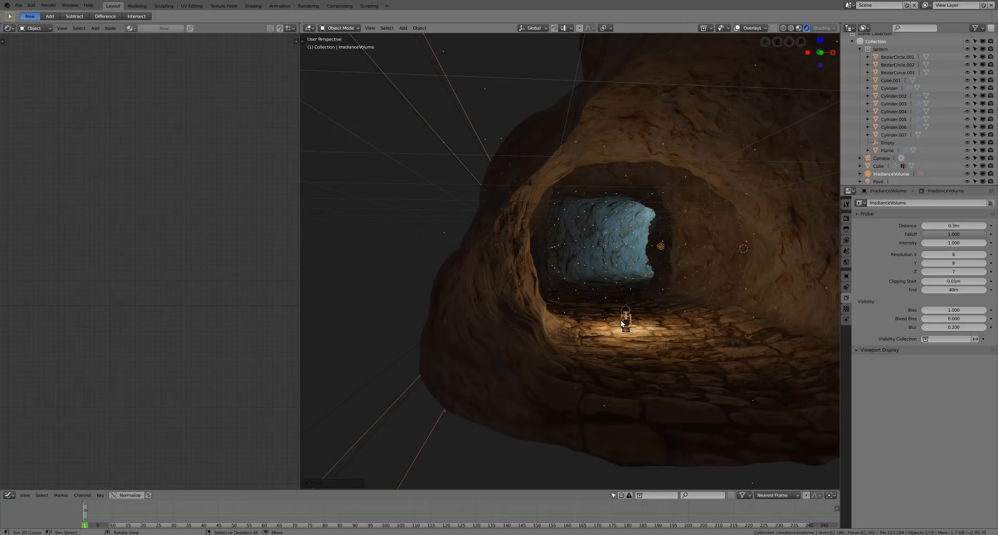
pyautogui.press('KP_0')
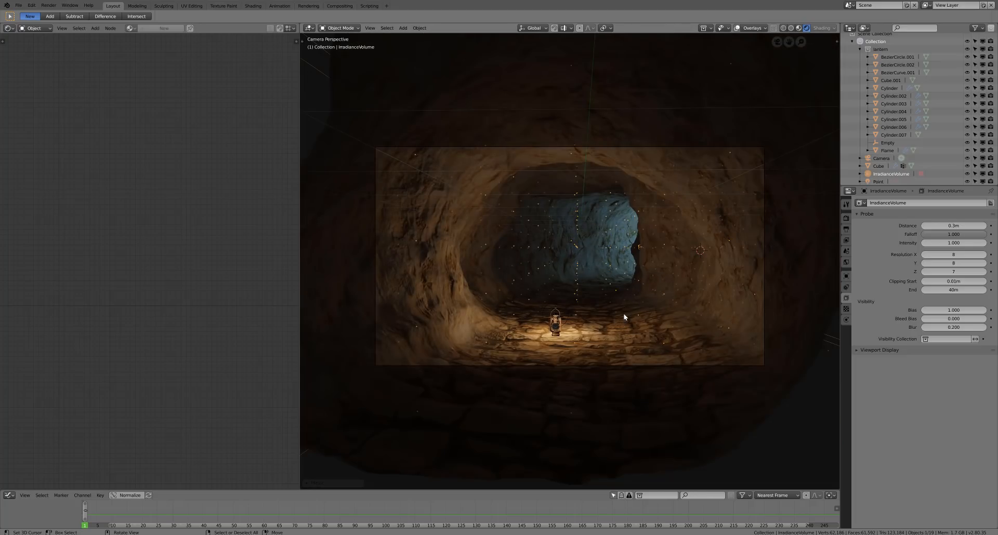
pyautogui.click(18, 5)
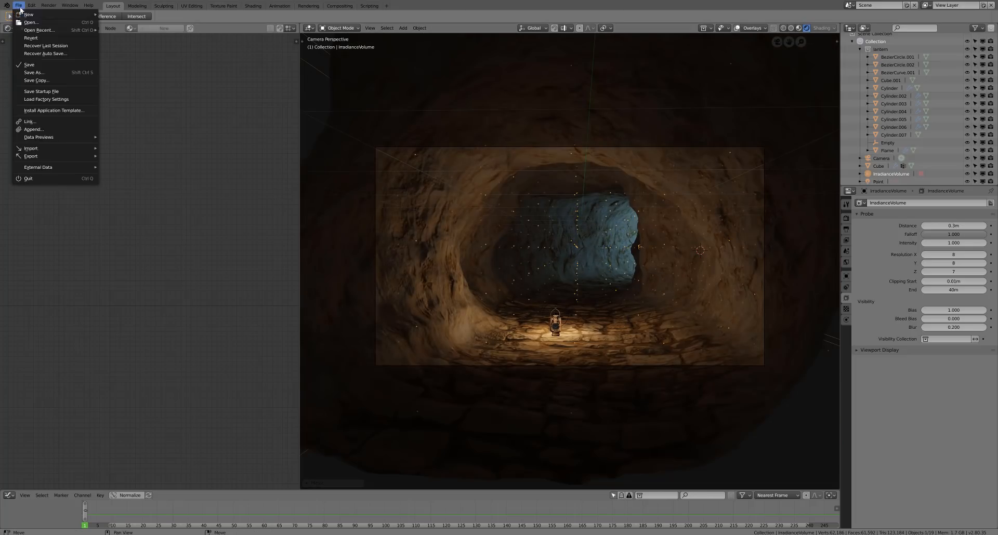
pyautogui.click(36, 65)
# Bake the scene's indirect lighting from the Eevee render settings
pyautogui.click(846, 220)
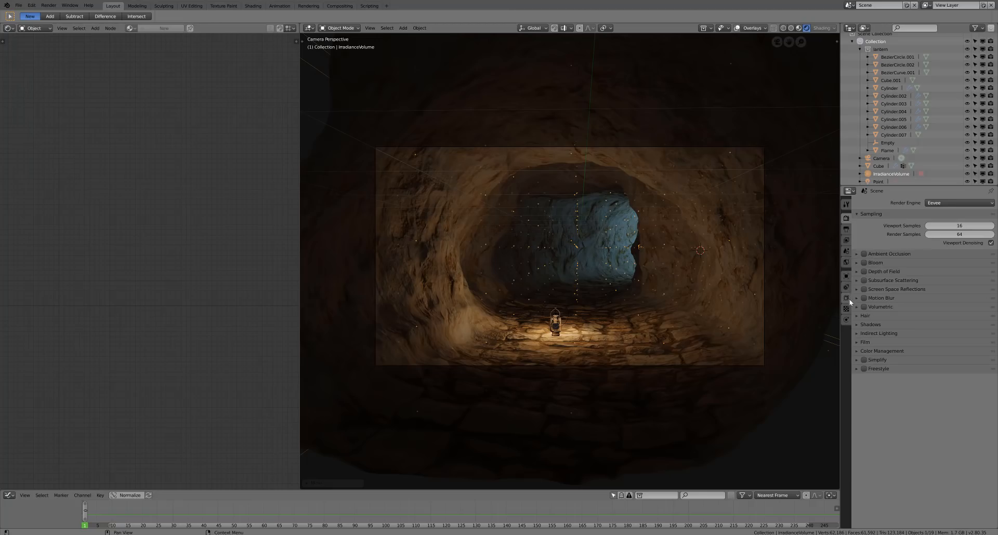
pyautogui.click(856, 334)
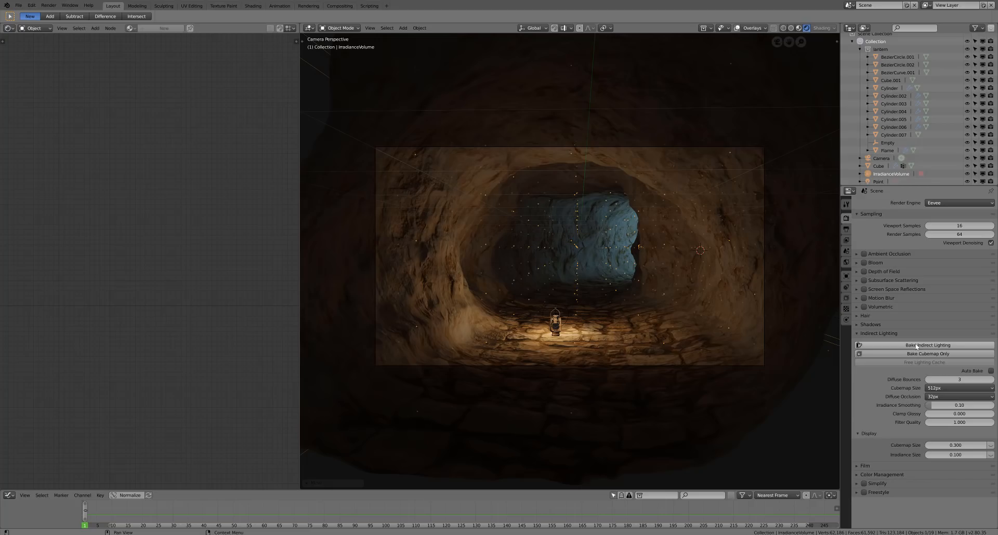
pyautogui.click(916, 346)
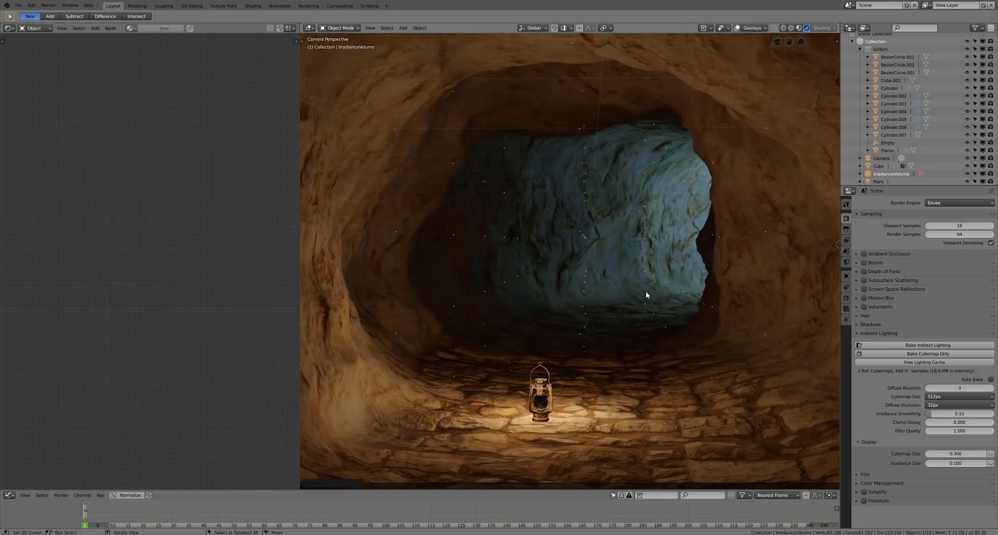
# Select the skylight point light behind the cave and nudge it slightly while viewing through the scene camera
pyautogui.scroll(-3, 646, 291)
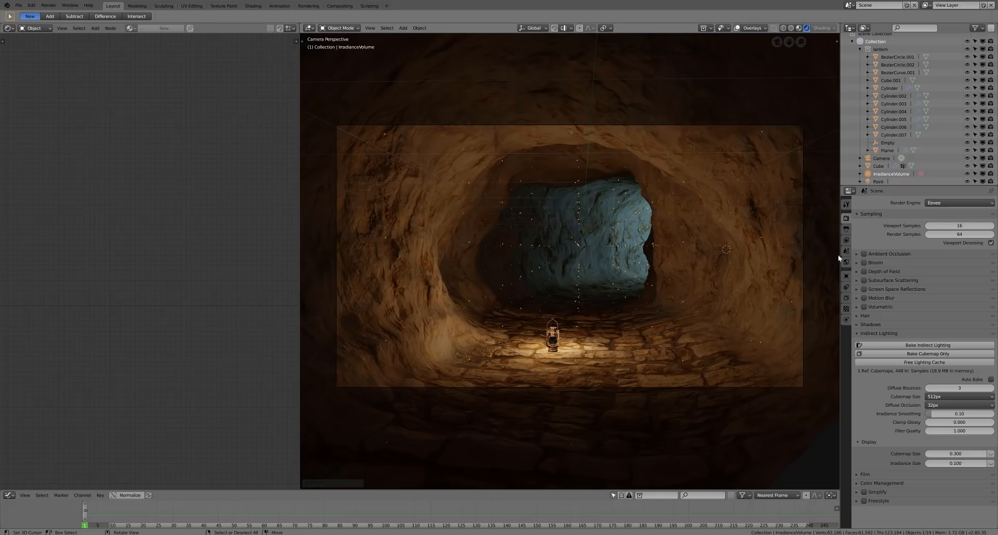
pyautogui.click(877, 181)
pyautogui.scroll(-1, 881, 182)
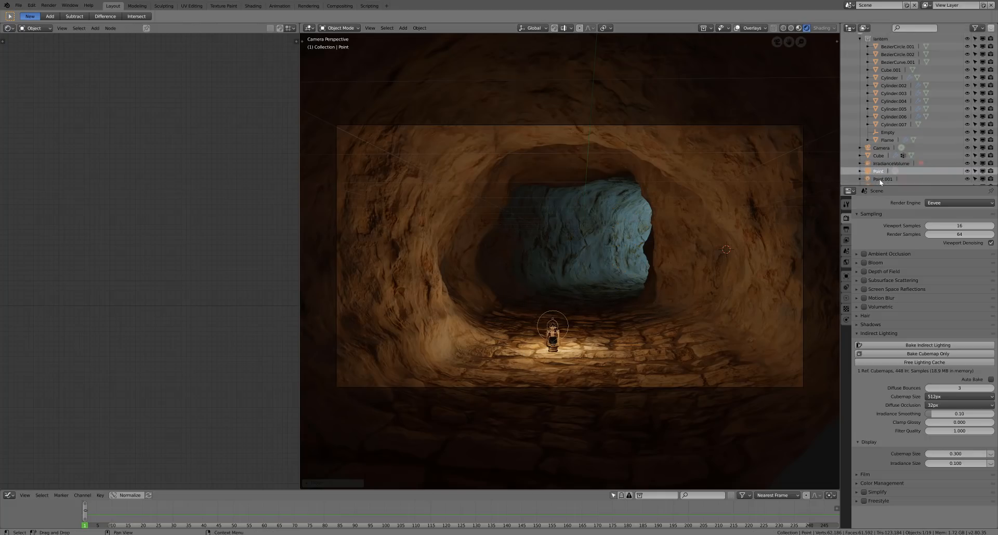
pyautogui.scroll(-1, 880, 182)
pyautogui.click(881, 176)
pyautogui.press('g')
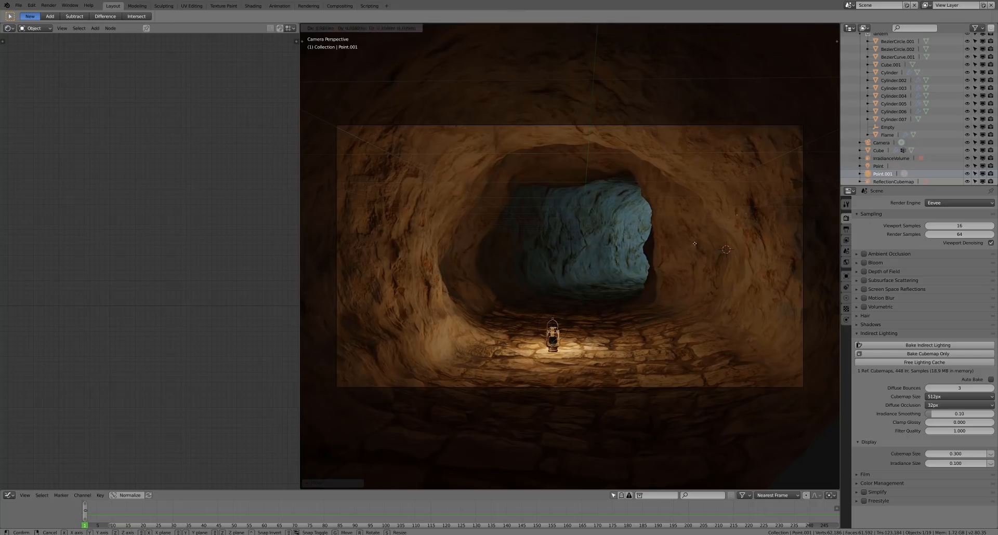
pyautogui.click(690, 235)
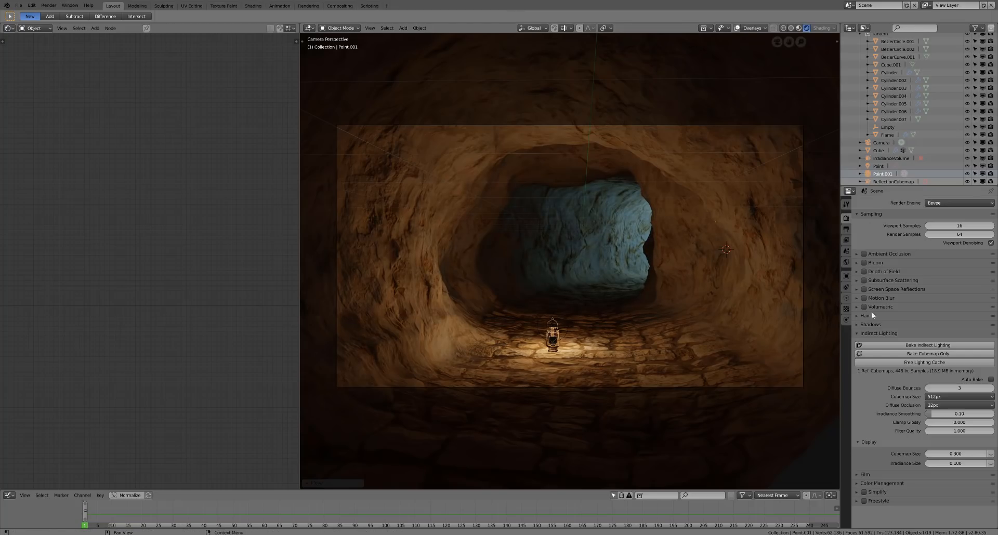
# Make the skylight's colour a paler, less saturated blue and set its energy to 0.8
pyautogui.click(846, 298)
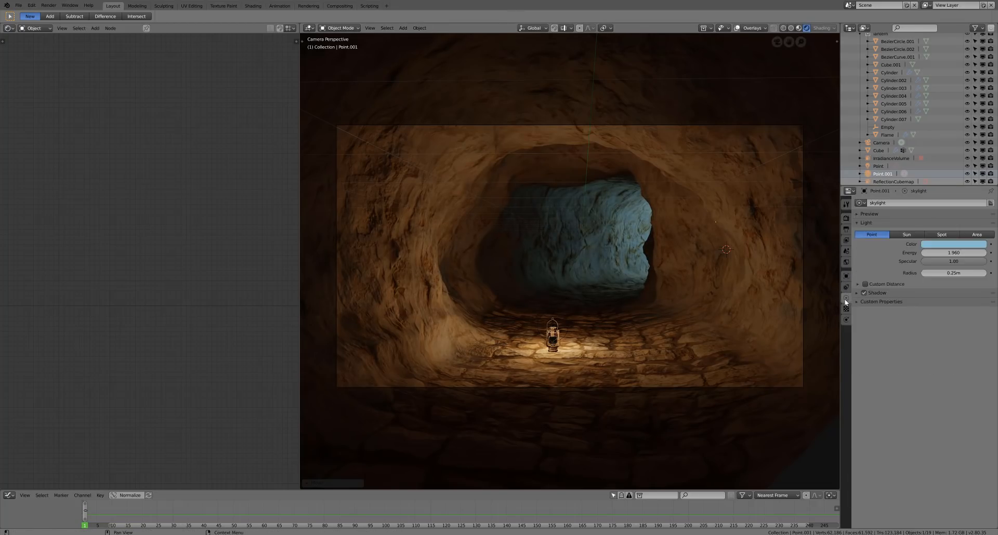
pyautogui.click(947, 247)
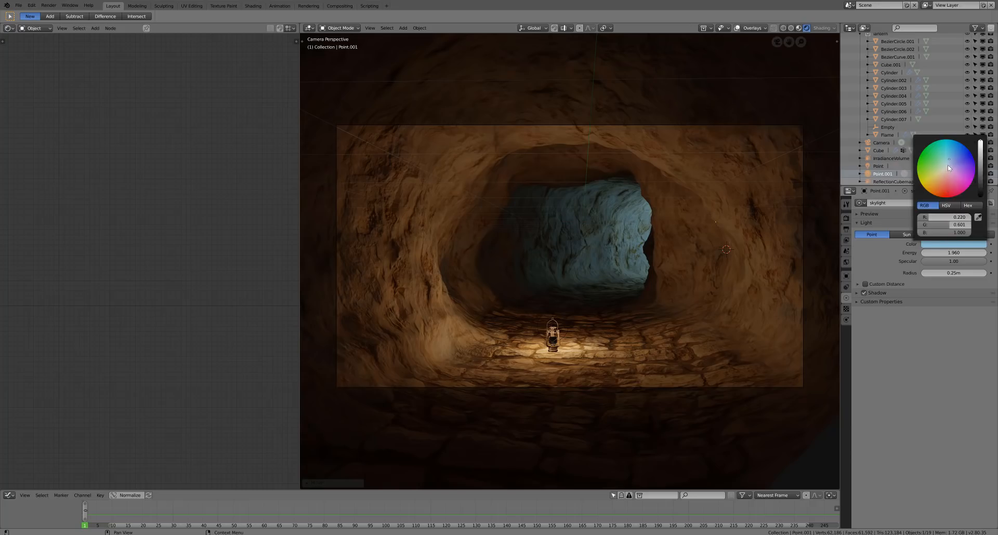
pyautogui.click(947, 161)
pyautogui.moveTo(947, 160); pyautogui.dragTo(948, 166)
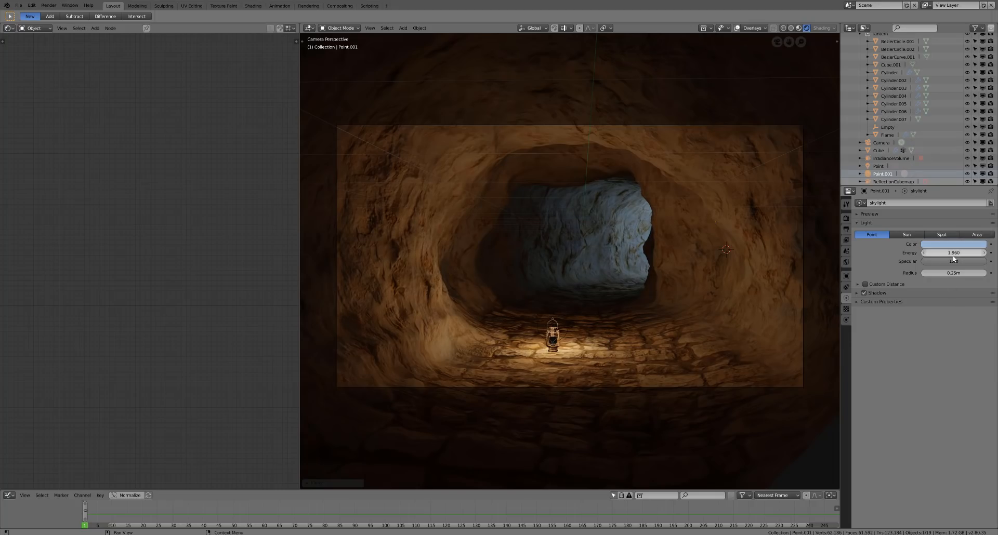
pyautogui.moveTo(953, 253); pyautogui.dragTo(925, 253)
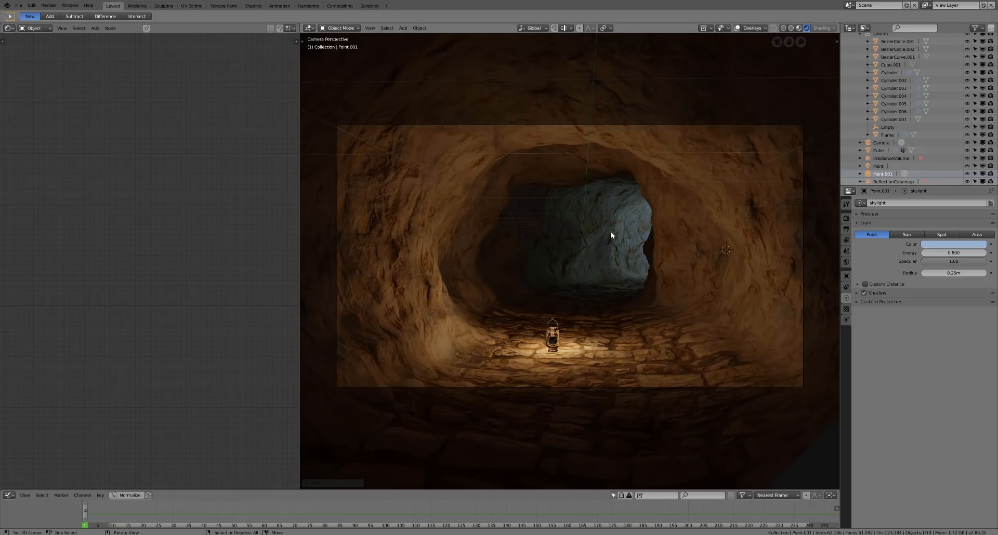
# Try the cave mesh's Subdivision modifier at viewport level 3, and restore level 1
pyautogui.click(729, 181)
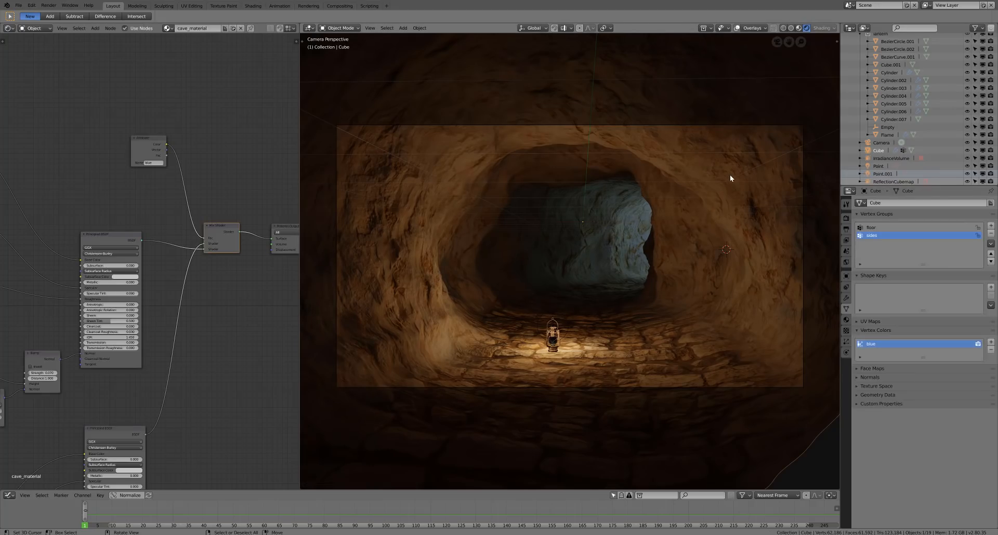
pyautogui.click(846, 300)
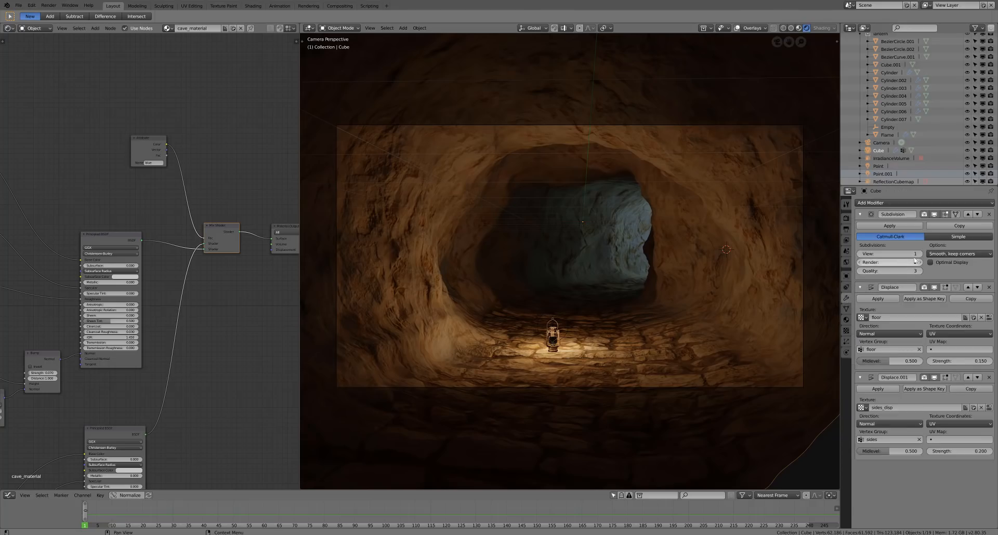
pyautogui.click(919, 253)
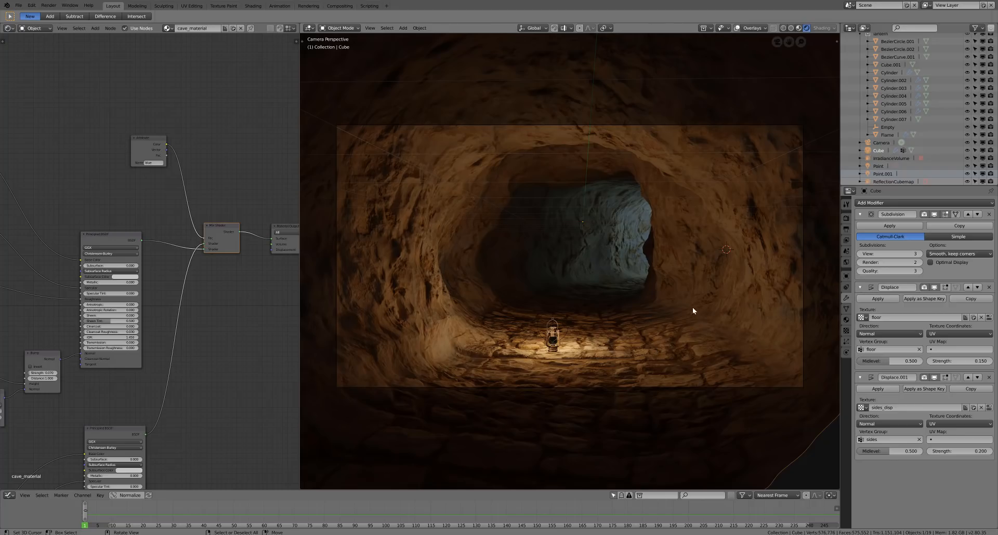
pyautogui.click(859, 254)
pyautogui.click(860, 254)
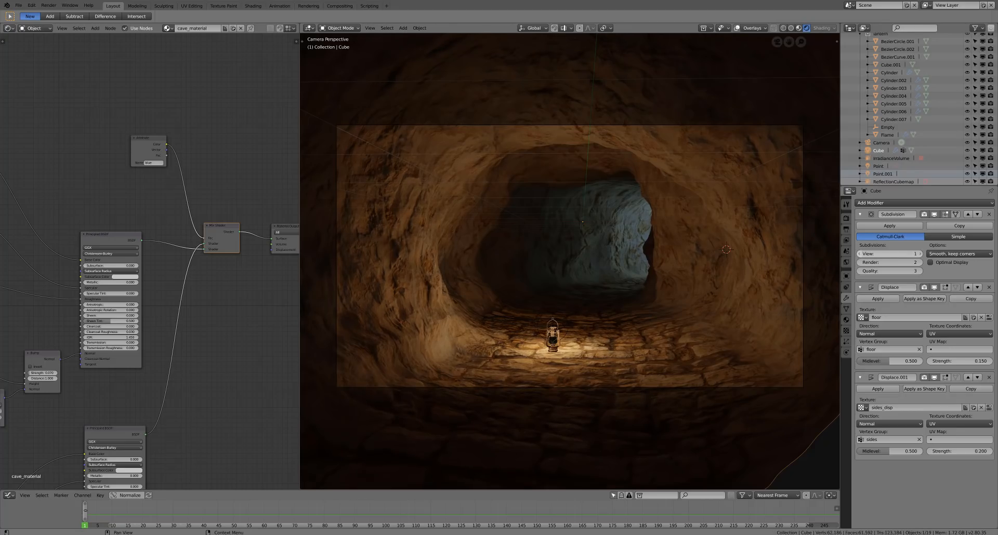
# Show the World shader in the node editor and enable nodes for it
pyautogui.scroll(-4, 703, 299)
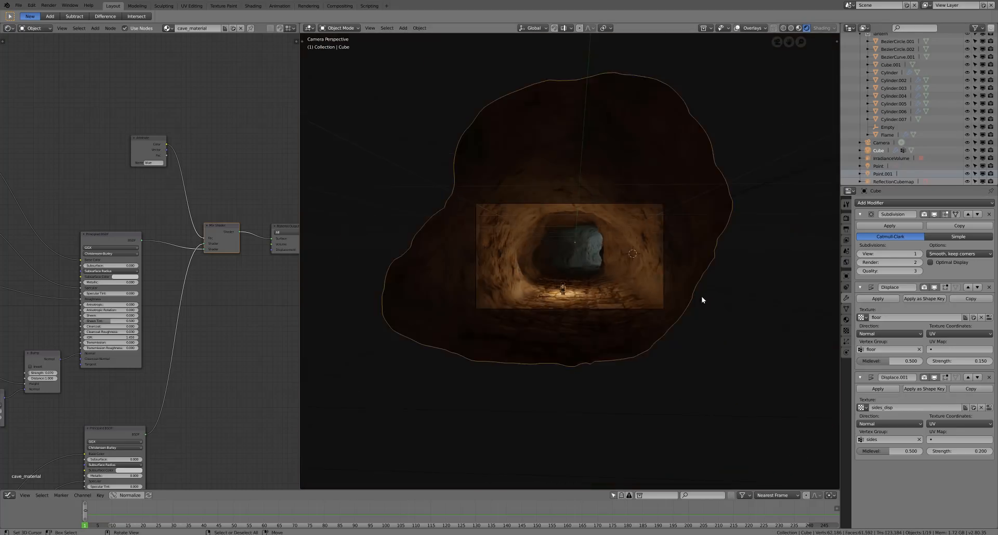
pyautogui.moveTo(702, 298); pyautogui.dragTo(690, 317, button='middle')
pyautogui.scroll(-5, 703, 313)
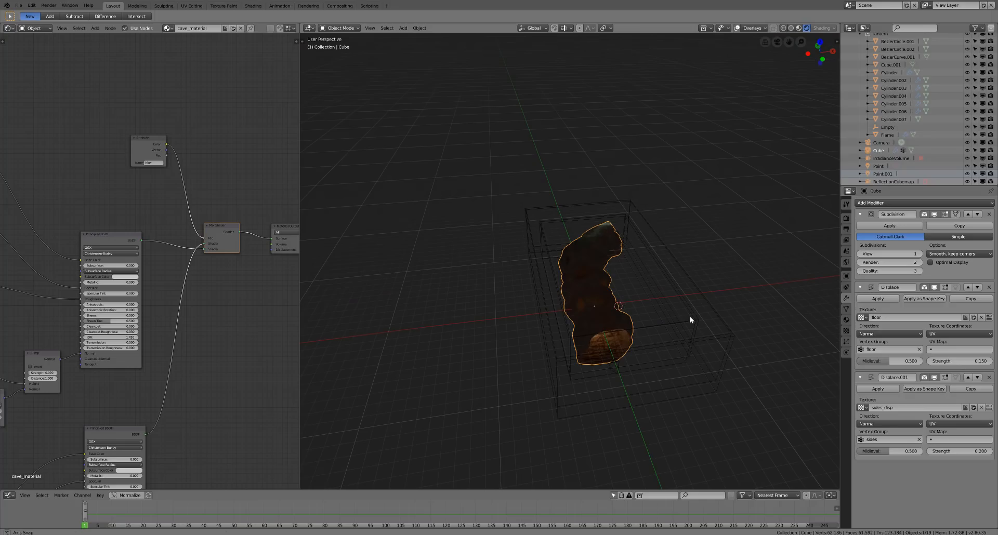
pyautogui.click(33, 29)
pyautogui.click(39, 44)
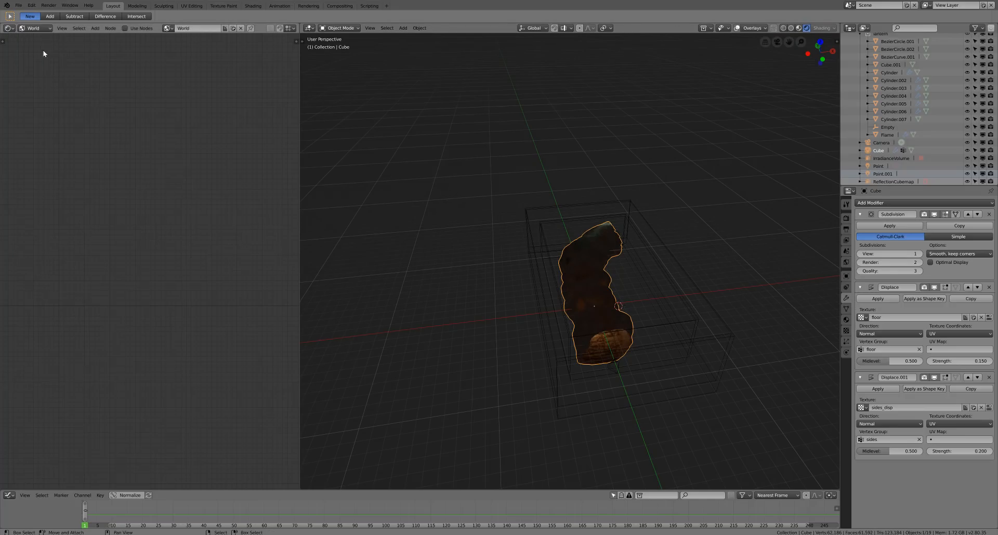
pyautogui.click(125, 29)
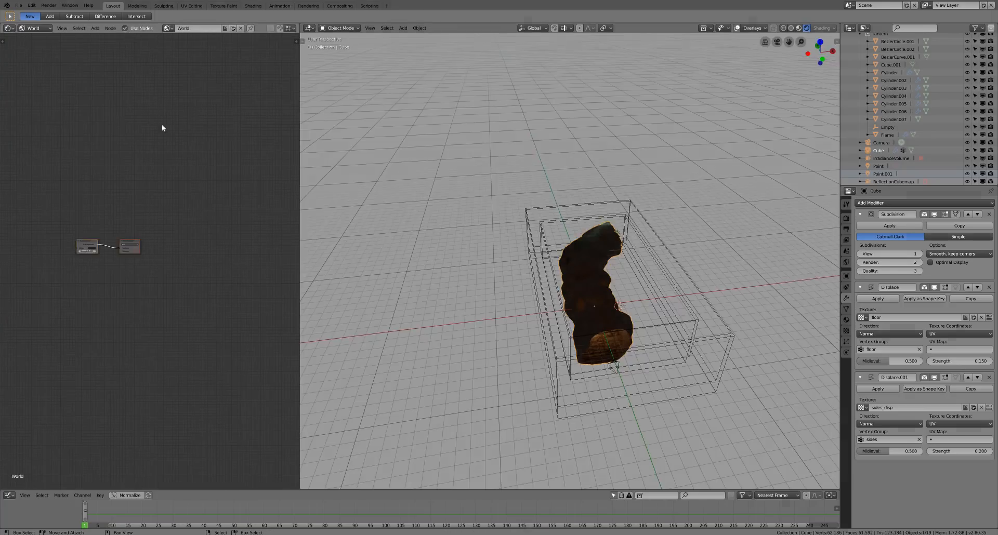
pyautogui.scroll(3, 156, 245)
pyautogui.scroll(2, 149, 245)
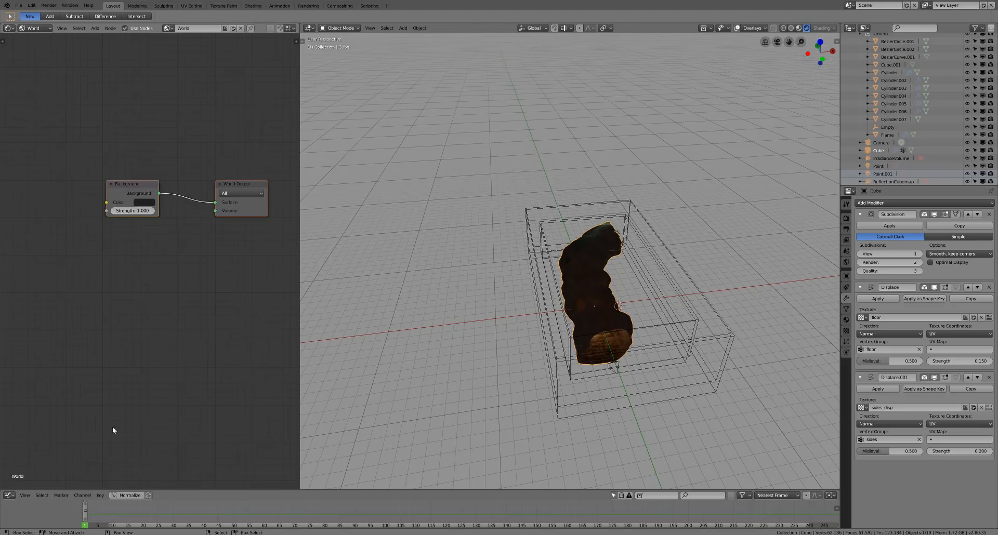
# Add a Volume Scatter node to the world and connect it to the World Output's Volume input
pyautogui.click(95, 28)
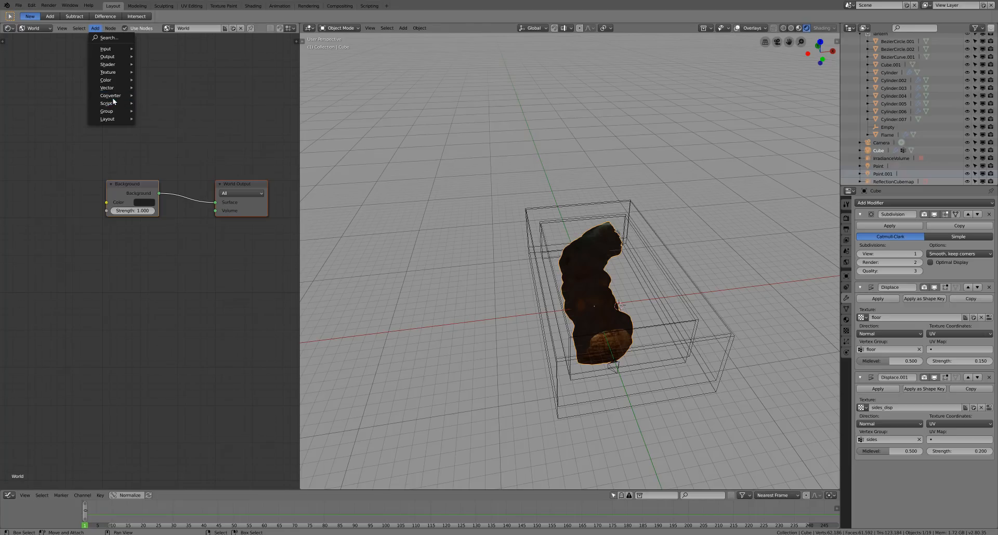
pyautogui.moveTo(113, 86)
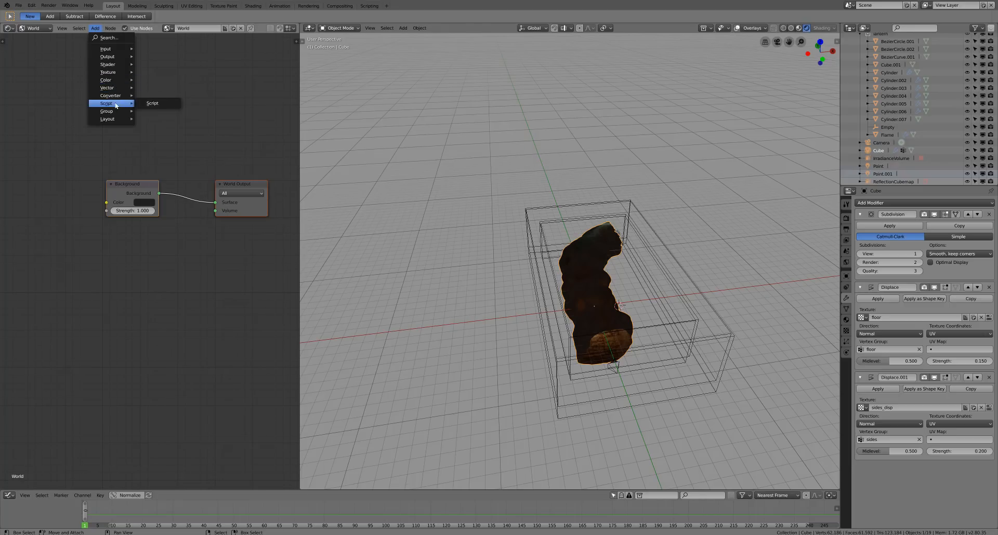
pyautogui.moveTo(112, 65)
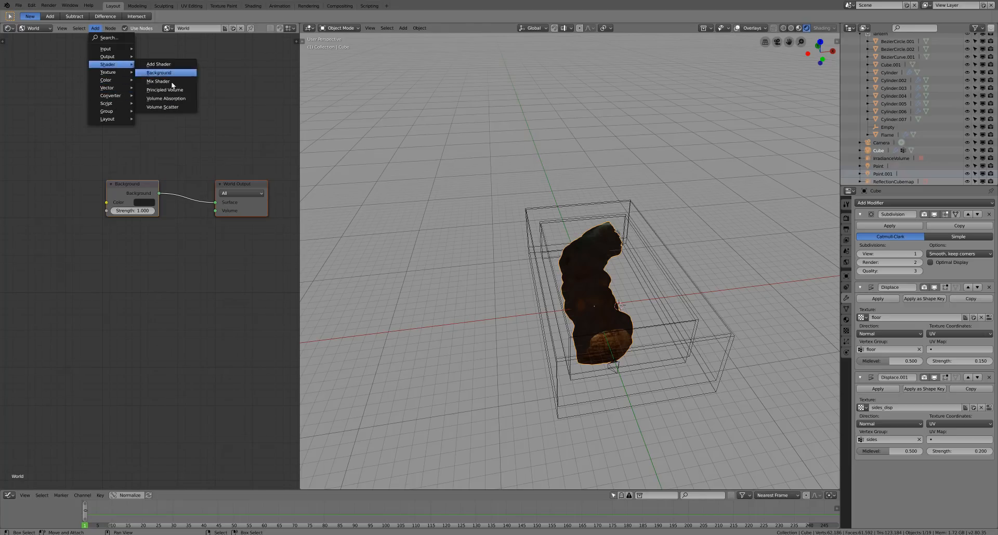
pyautogui.click(175, 108)
pyautogui.click(134, 254)
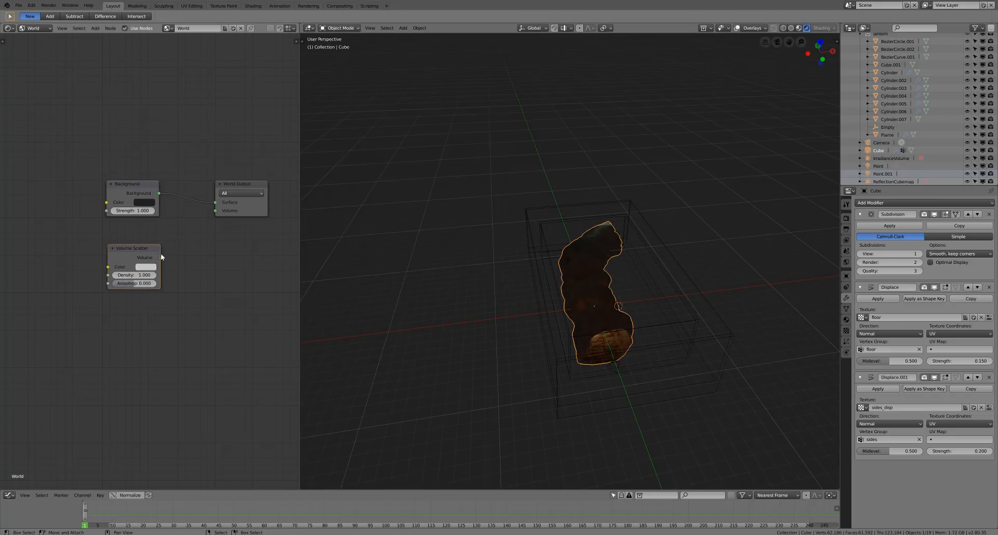
pyautogui.moveTo(161, 257); pyautogui.dragTo(215, 211)
# Set the Volume Scatter density to 0.1 and view the cave through the scene camera
pyautogui.click(134, 275)
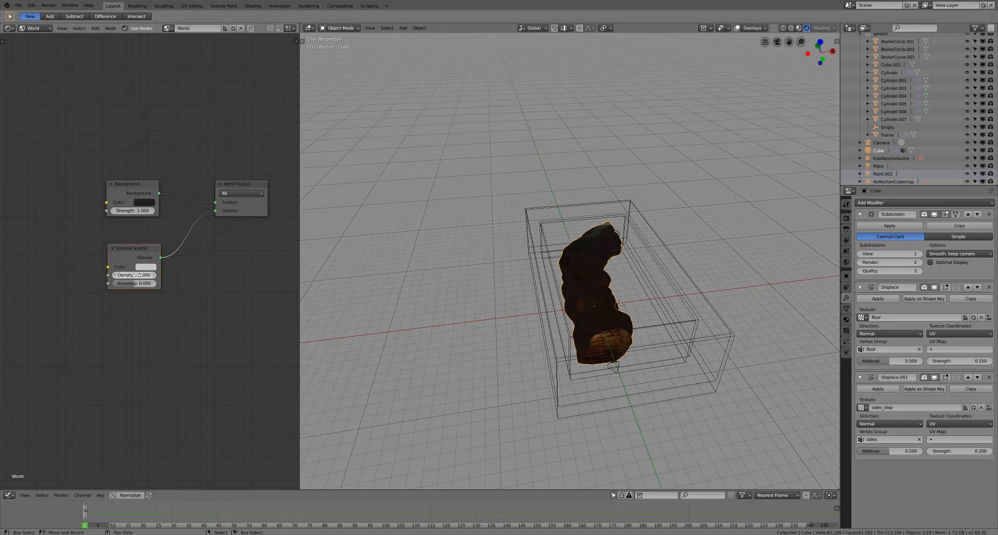
pyautogui.write('1')
pyautogui.press('Return')
pyautogui.press('KP_0')
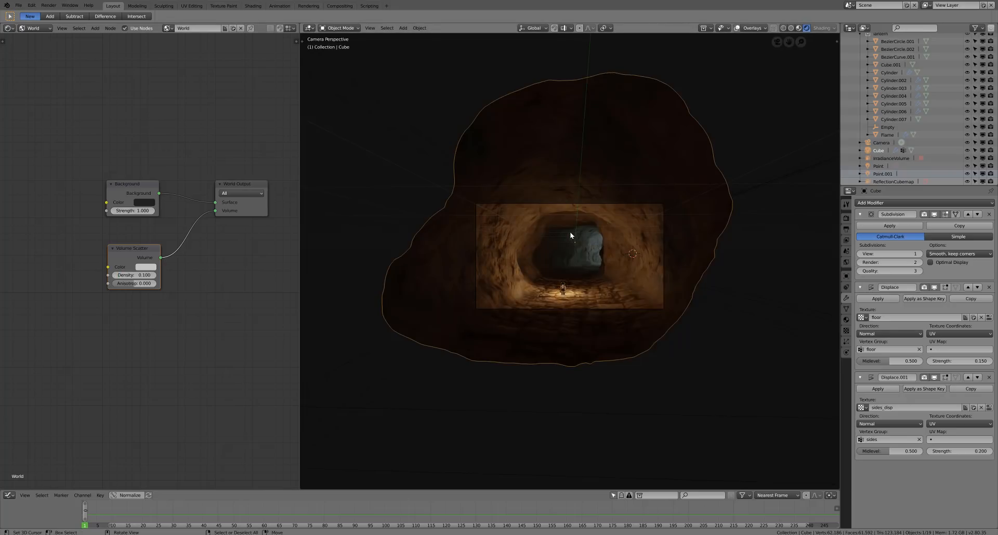
pyautogui.scroll(5, 570, 236)
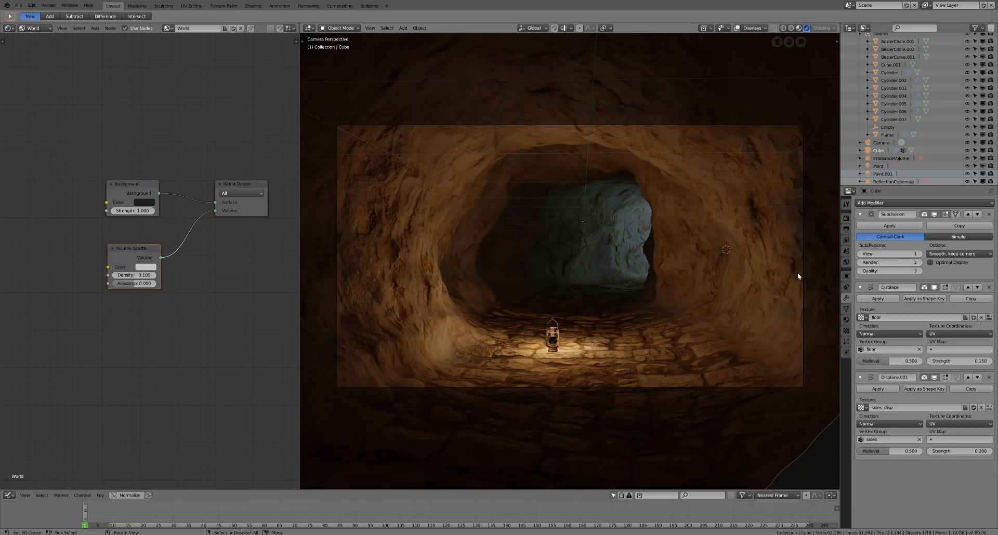
# Enable Volumetric and Bloom in the Eevee render settings
pyautogui.click(847, 219)
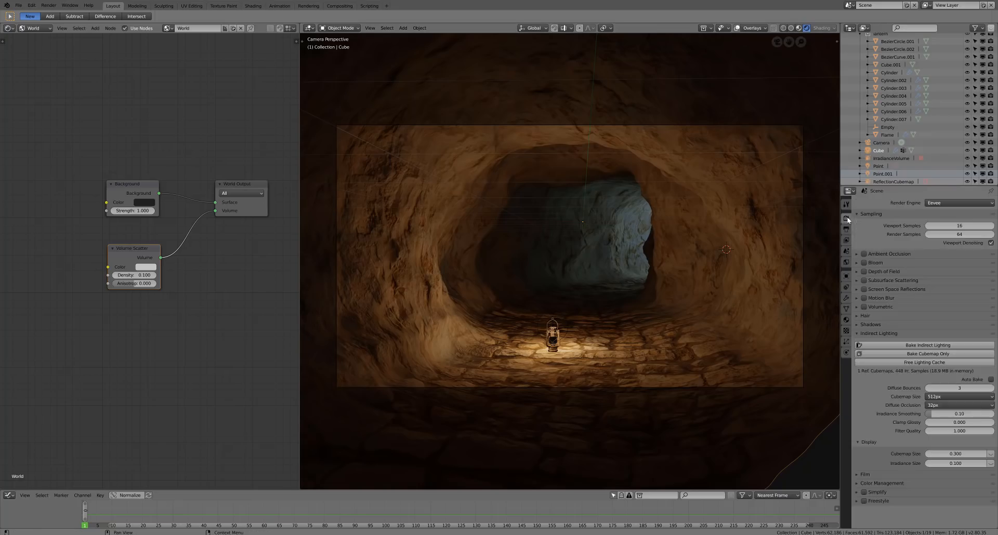
pyautogui.click(865, 307)
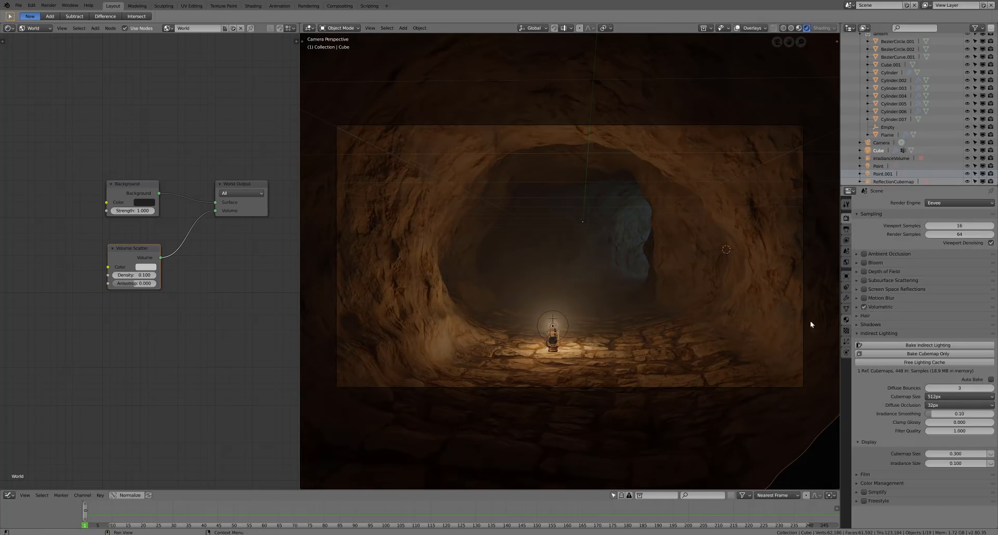
pyautogui.click(864, 263)
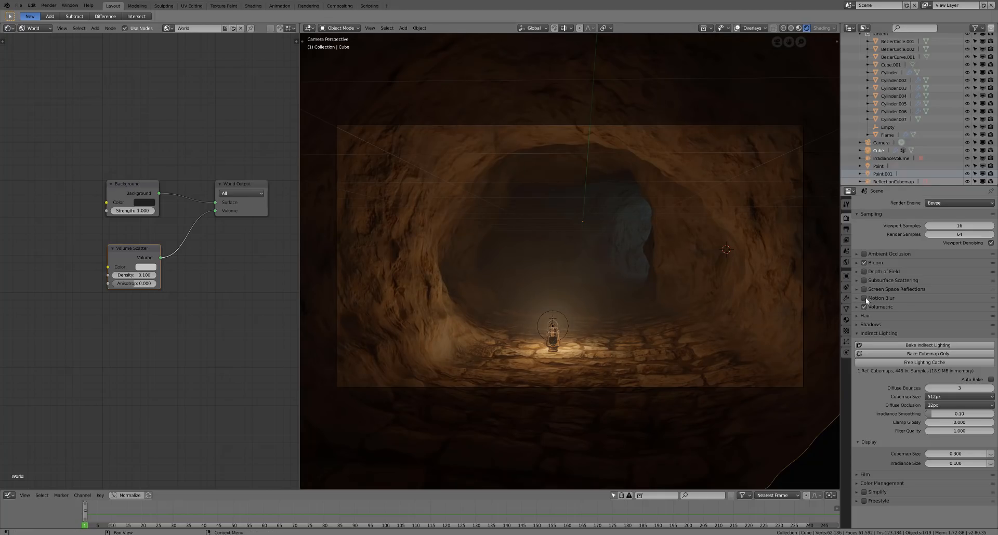
# Thin the fog by setting the Volume Scatter density to 0.05
pyautogui.scroll(2, 566, 333)
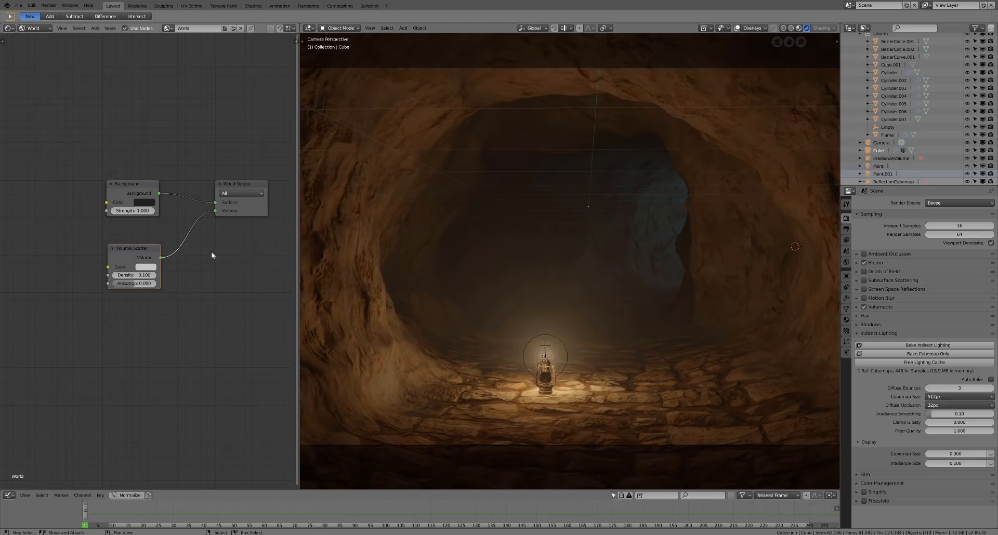
pyautogui.click(136, 275)
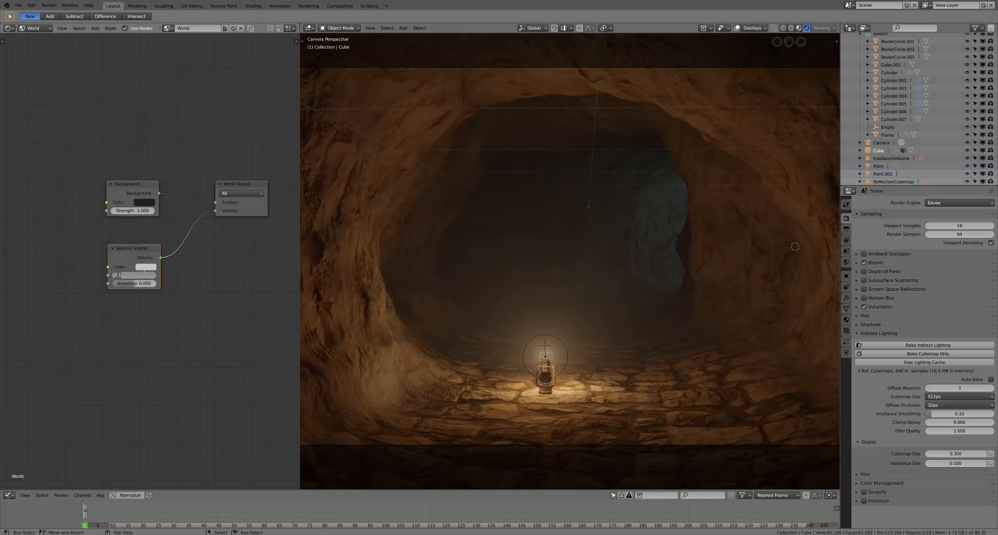
pyautogui.write('0')
pyautogui.write('.05')
pyautogui.press('Return')
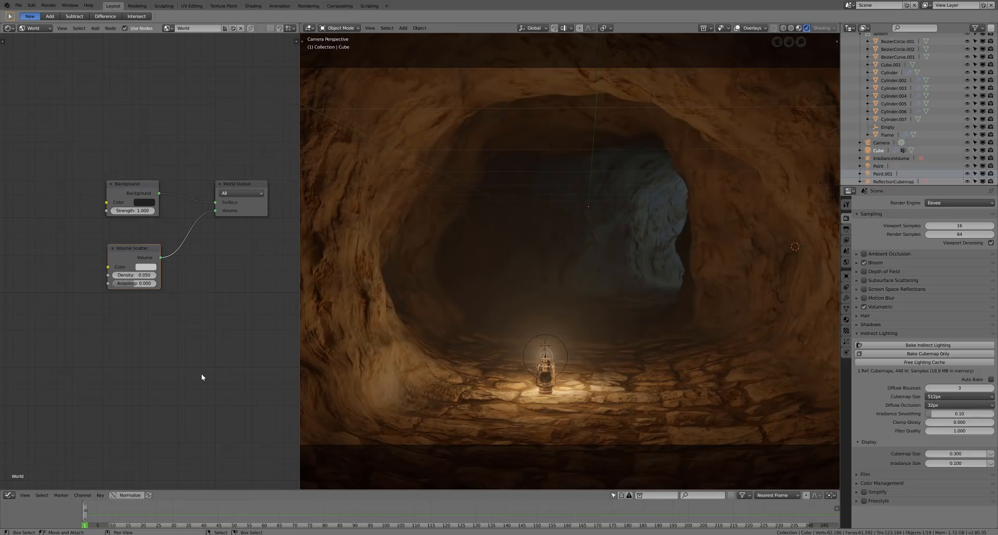
# Shift the blue point light slightly outside the cave's far opening and return to the camera view
pyautogui.scroll(-3, 509, 252)
pyautogui.scroll(-2, 545, 267)
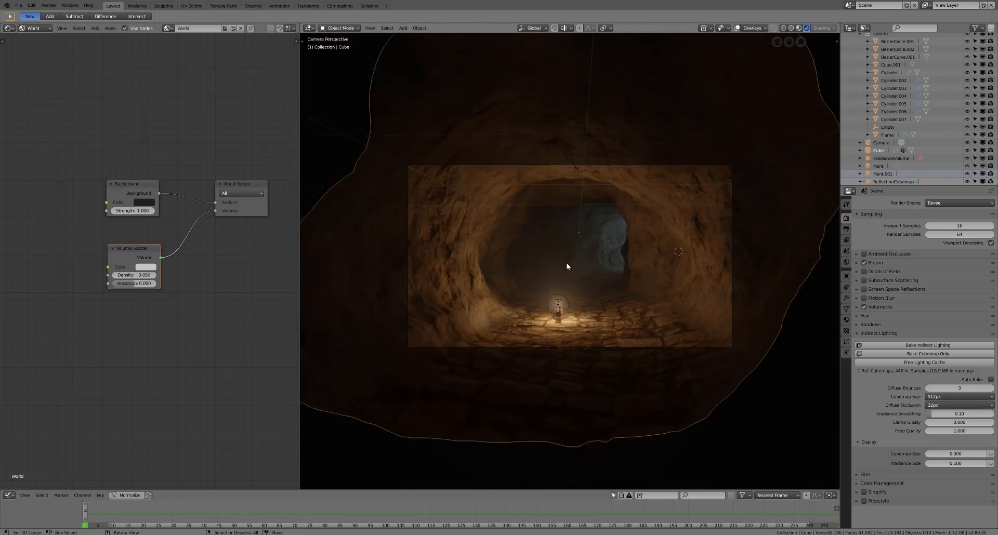
pyautogui.moveTo(566, 264); pyautogui.dragTo(687, 262, button='middle')
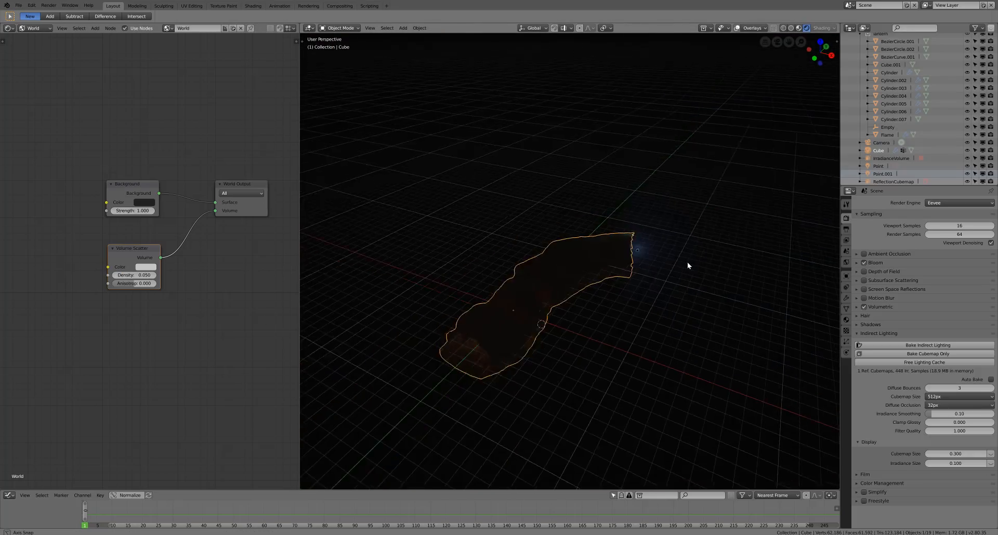
pyautogui.scroll(5, 687, 262)
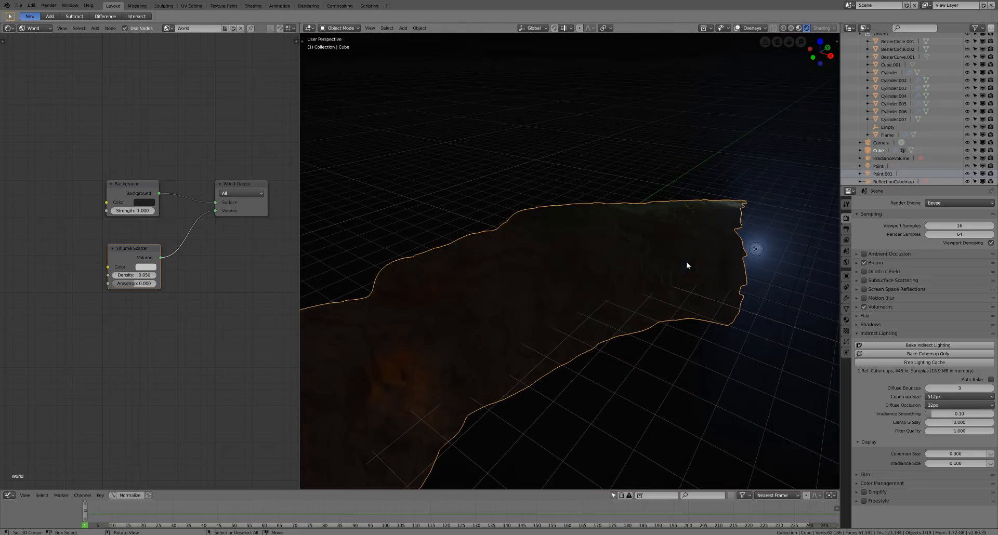
pyautogui.click(756, 251)
pyautogui.press('g')
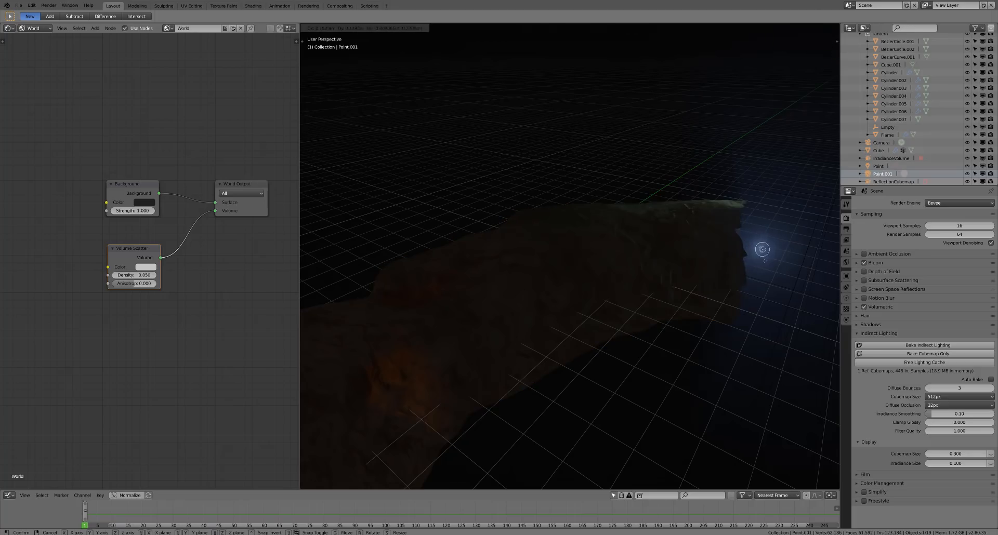
pyautogui.click(767, 265)
pyautogui.scroll(-2, 766, 268)
pyautogui.moveTo(765, 268); pyautogui.dragTo(753, 269, button='middle')
pyautogui.press('g')
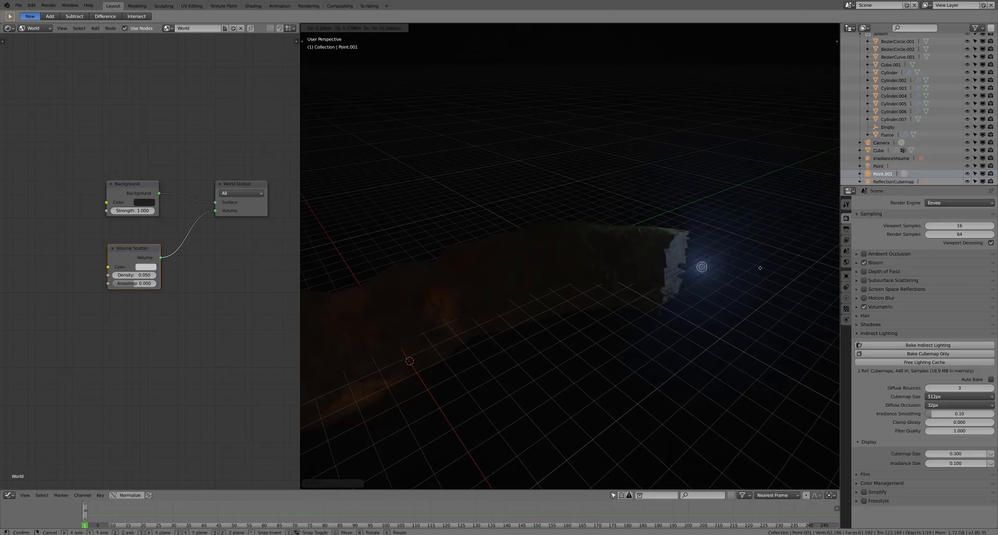
pyautogui.click(763, 269)
pyautogui.press('KP_0')
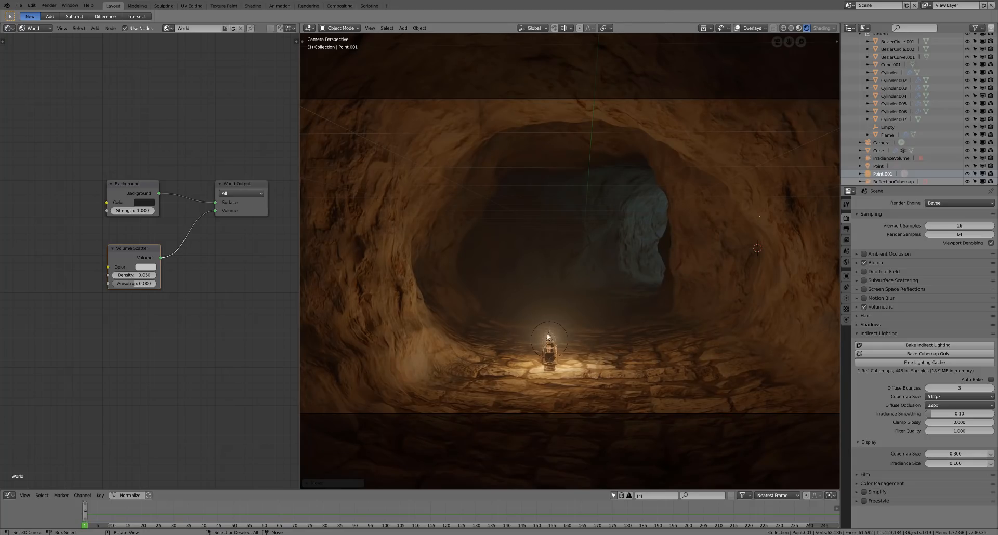
# Enable Ambient Occlusion and Screen Space Reflections in the Eevee render settings and check the cave through the camera
pyautogui.click(547, 337)
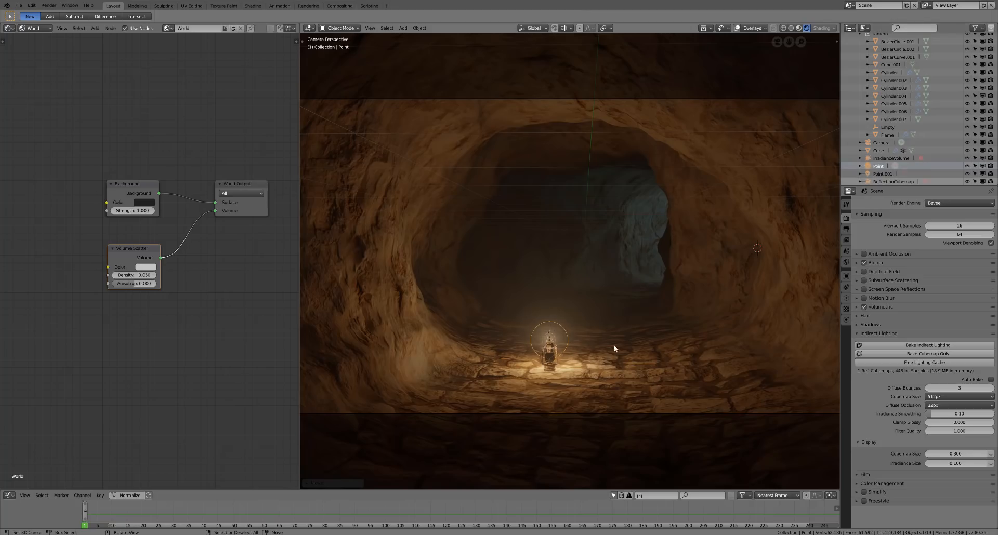
pyautogui.click(864, 254)
pyautogui.click(864, 289)
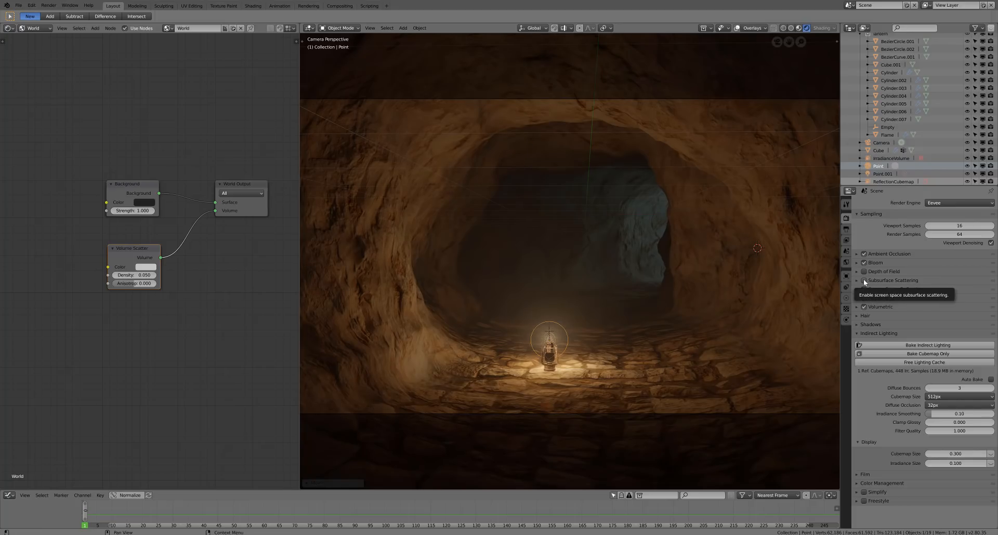
pyautogui.scroll(-2, 693, 241)
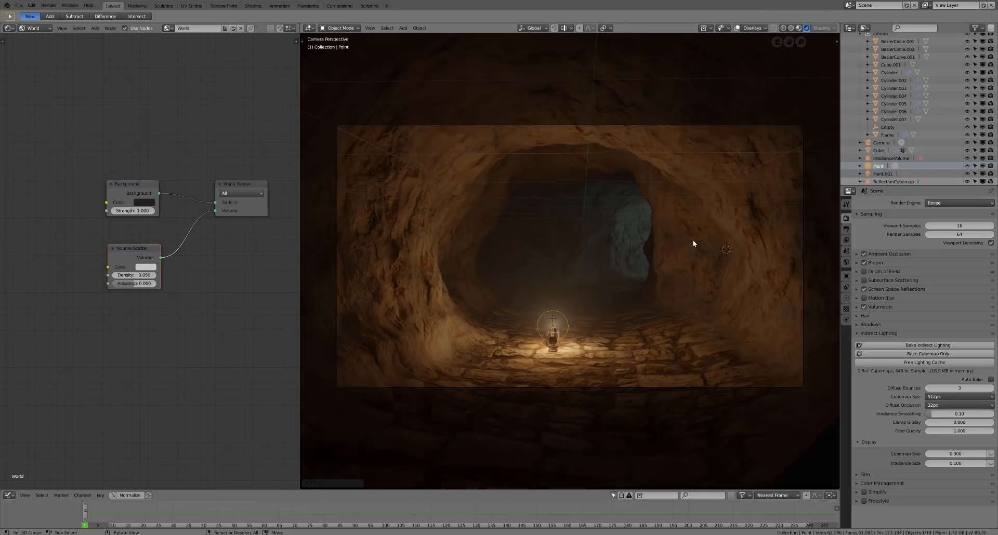
pyautogui.scroll(3, 685, 241)
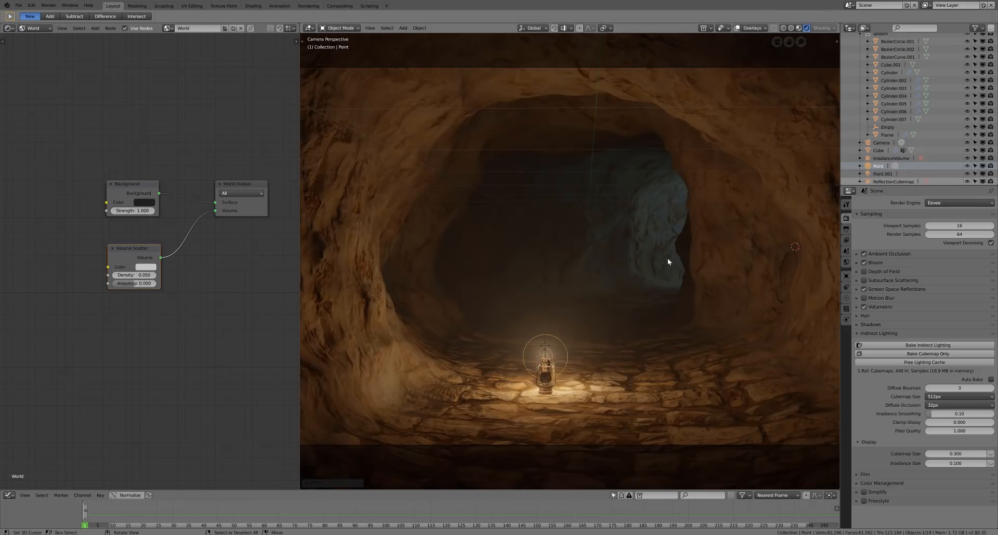
pyautogui.scroll(-3, 671, 263)
# Select the cave mesh, show its modifiers and save the file
pyautogui.click(642, 331)
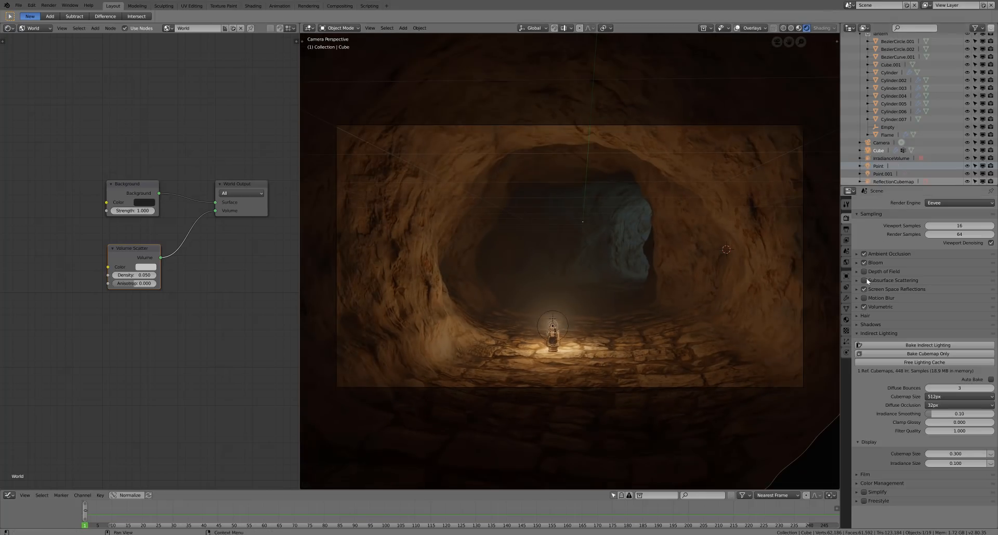
pyautogui.click(845, 298)
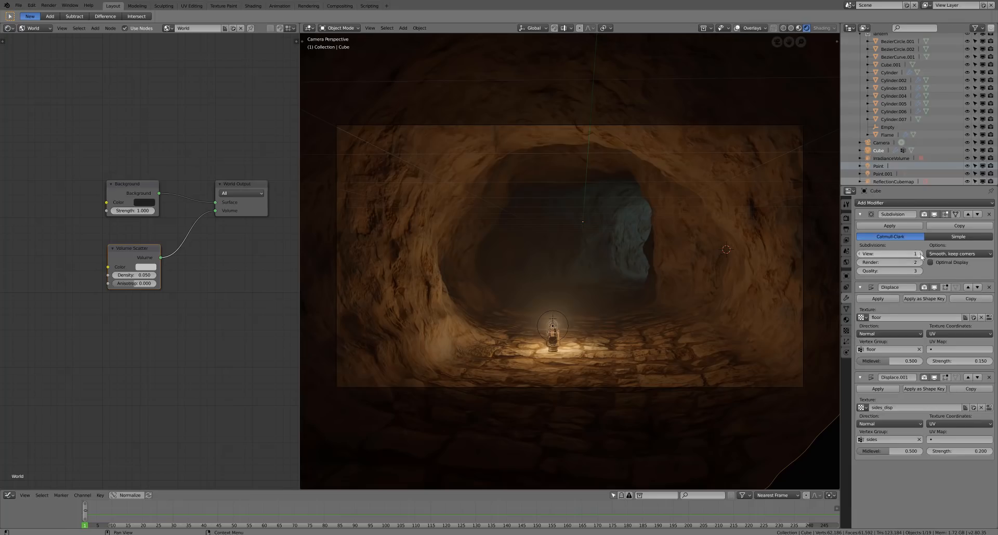
pyautogui.click(911, 253)
pyautogui.click(18, 5)
pyautogui.click(19, 5)
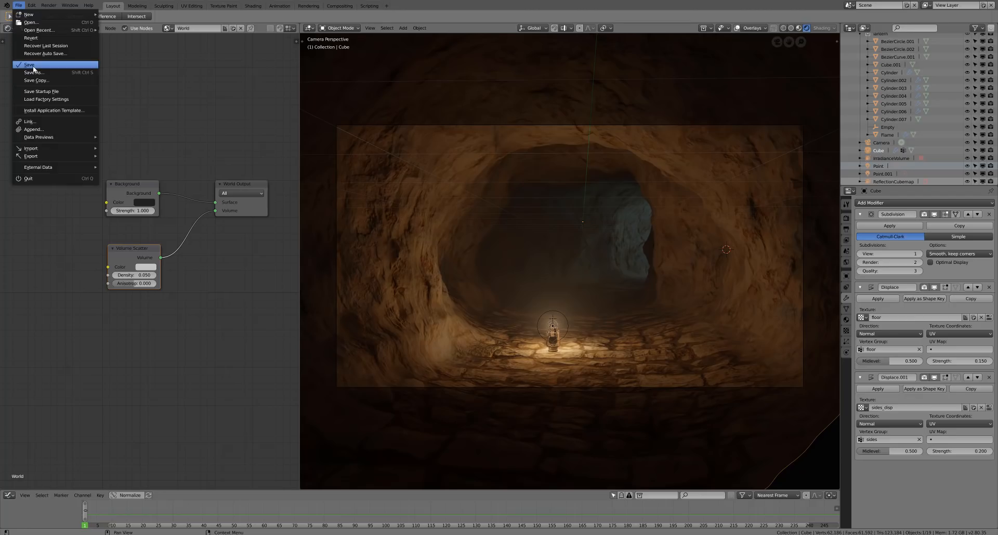
pyautogui.click(33, 66)
# Try a viewport subdivision level of 4 on the cave's Subdivision modifier and look at the displaced walls
pyautogui.click(908, 254)
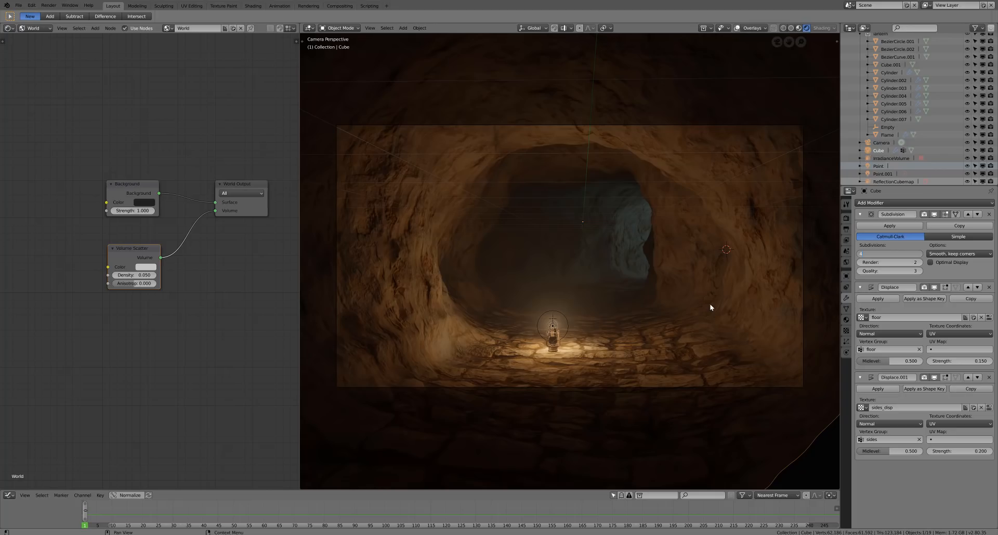
pyautogui.press('Return')
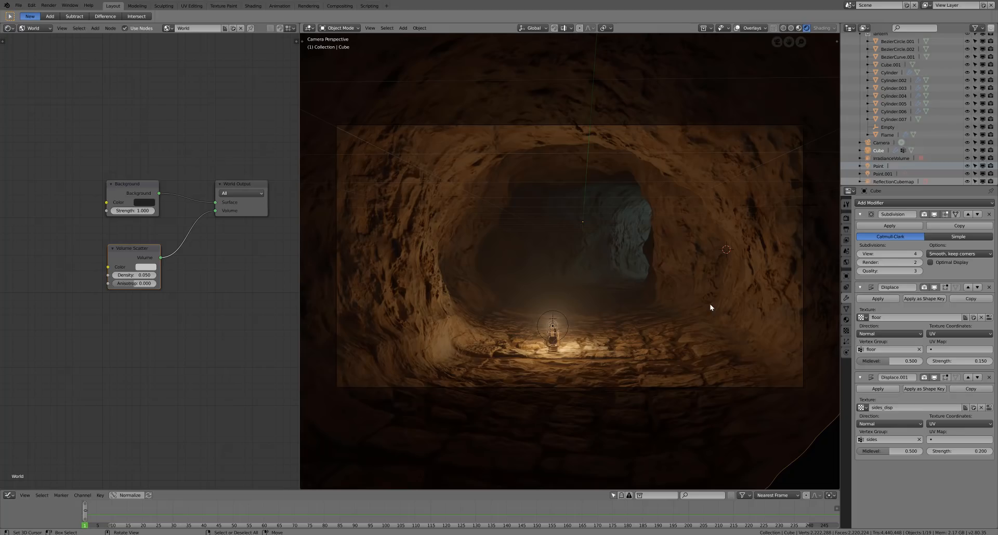
pyautogui.scroll(2, 401, 289)
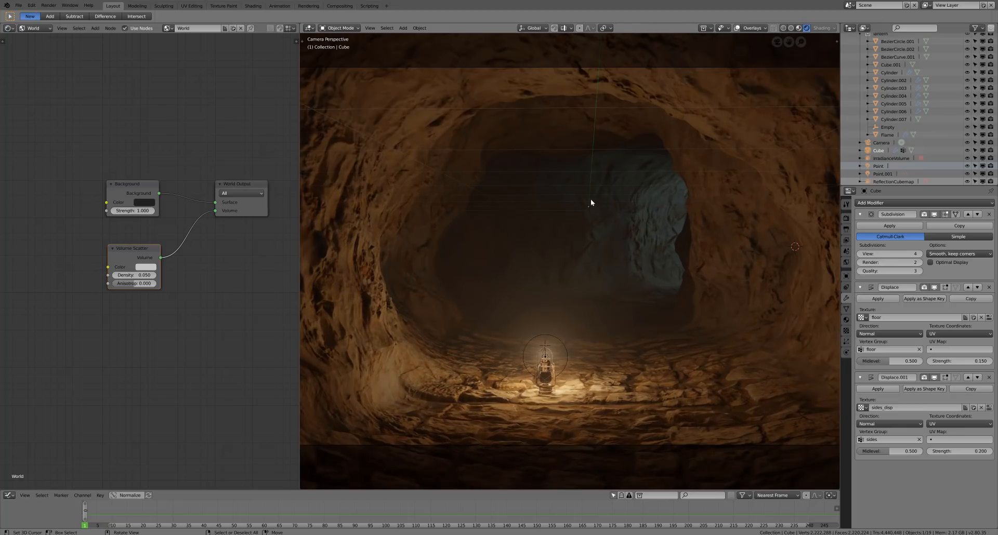
# Lower the cave's viewport subdivision level to 0 and turn off both Displace modifiers in the viewport
pyautogui.click(889, 253)
pyautogui.write('1')
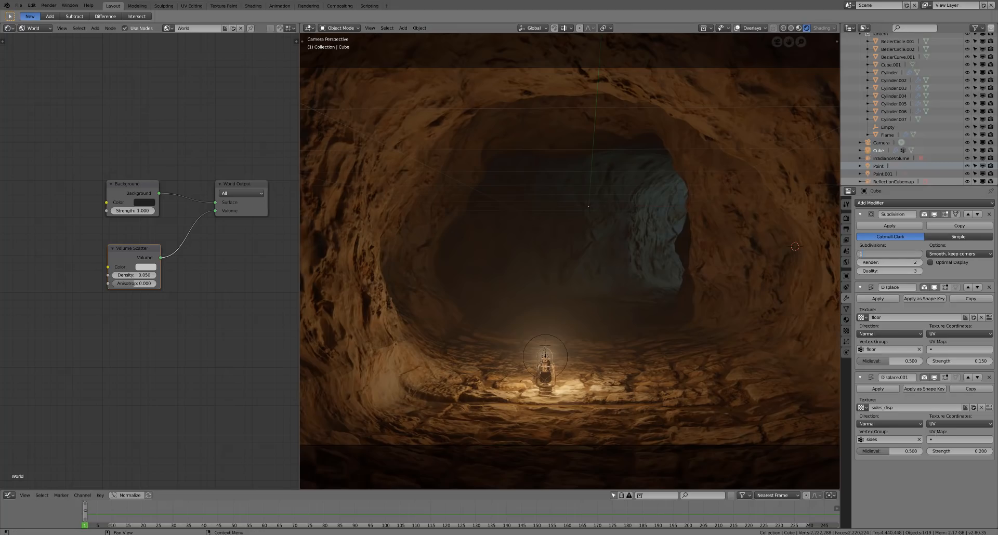
pyautogui.press('Return')
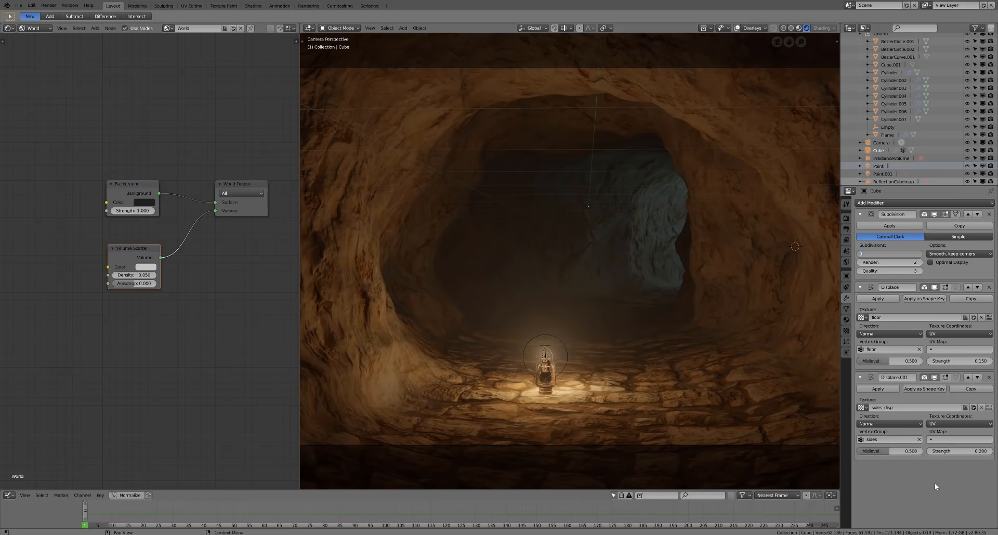
pyautogui.press('Return')
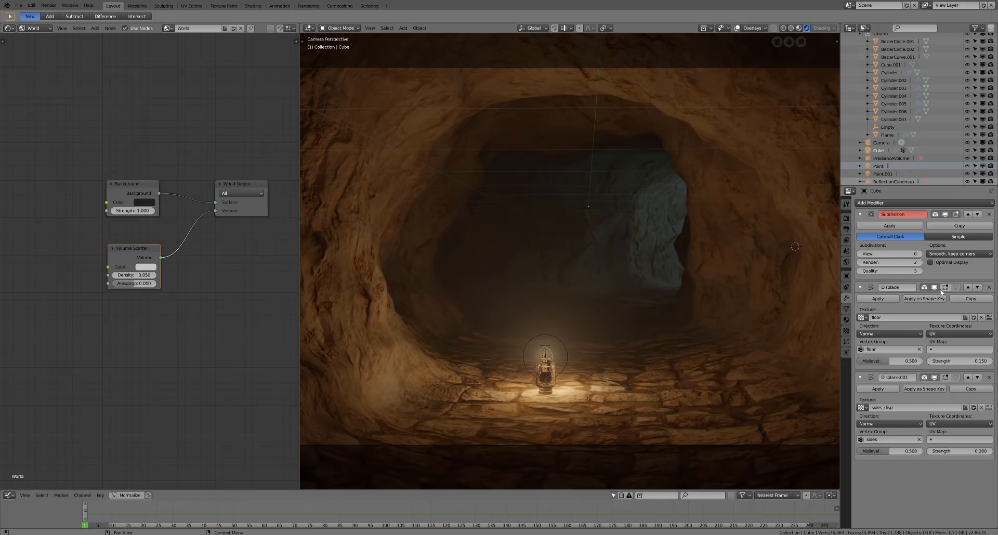
pyautogui.click(934, 287)
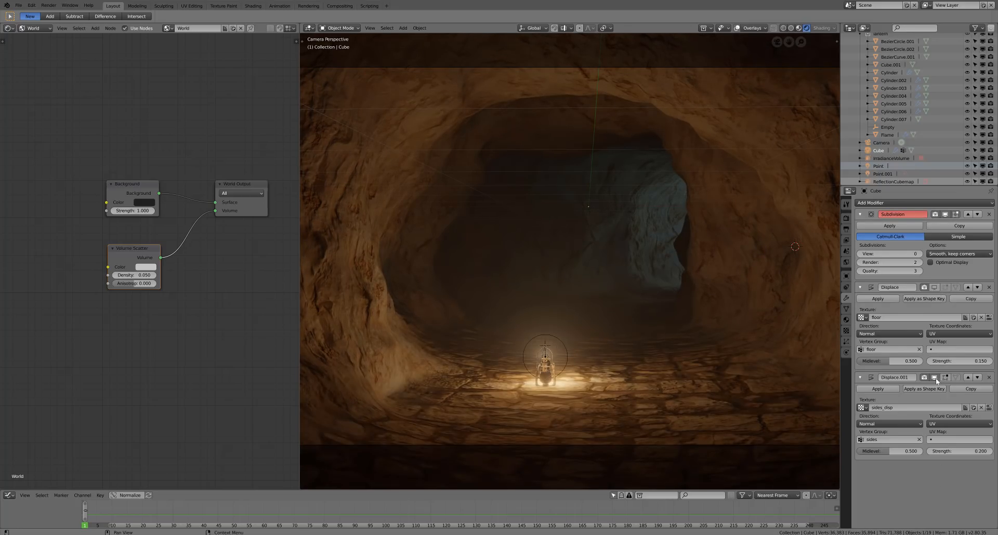
pyautogui.click(935, 378)
# Switch the viewport to solid shading, inspect the cave's mesh from outside in Edit Mode and return to Object Mode
pyautogui.scroll(-4, 598, 318)
pyautogui.moveTo(606, 310); pyautogui.dragTo(604, 311, button='middle')
pyautogui.scroll(-5, 604, 309)
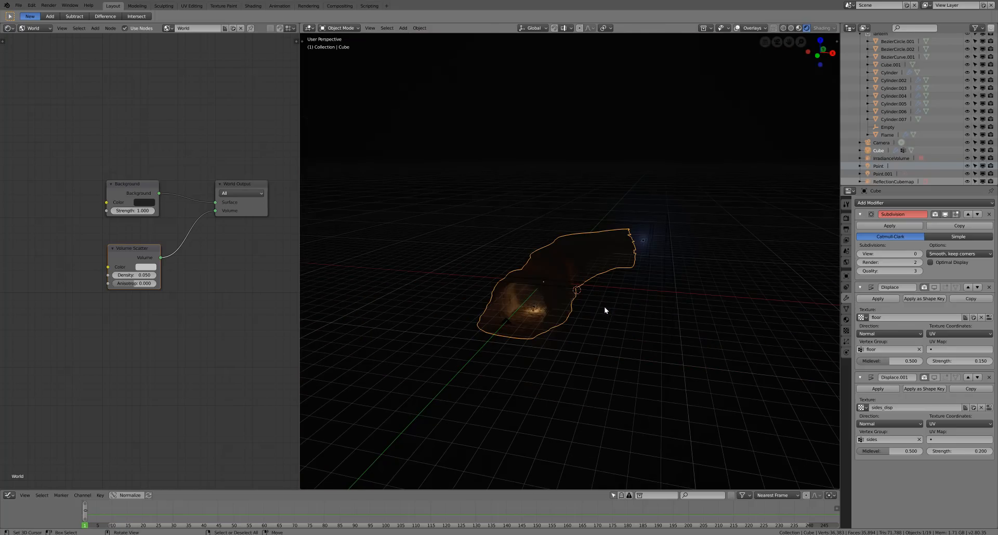
pyautogui.press('Tab')
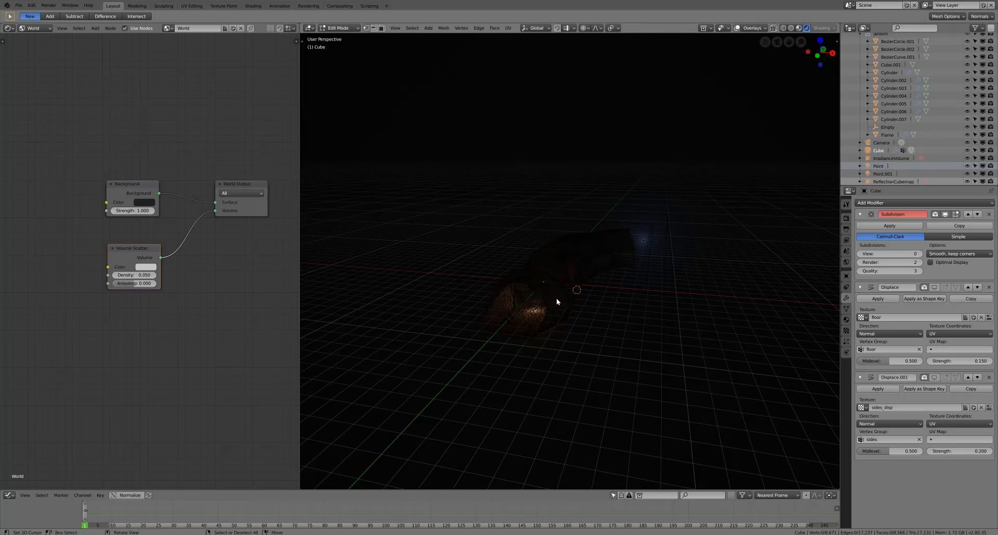
pyautogui.click(147, 202)
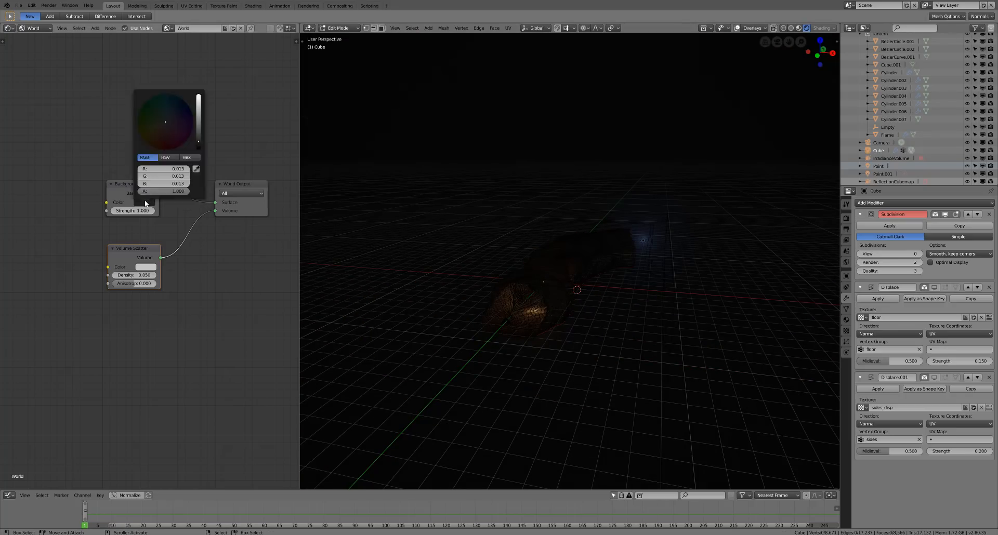
pyautogui.keyDown('shift'); pyautogui.moveTo(531, 303); pyautogui.dragTo(584, 282, button='middle'); pyautogui.keyUp('shift')
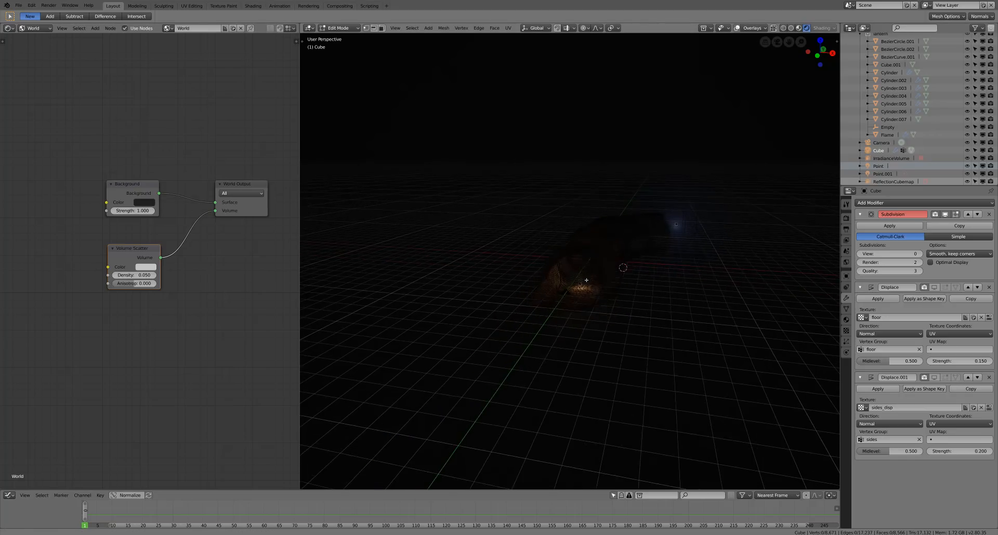
pyautogui.scroll(8, 589, 301)
pyautogui.scroll(-8, 589, 301)
pyautogui.press('z')
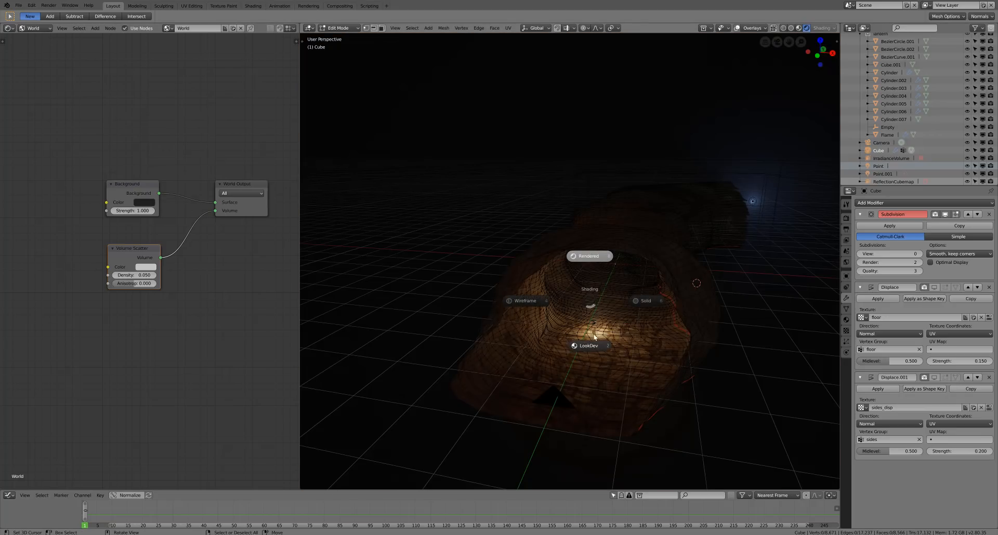
pyautogui.click(649, 305)
pyautogui.moveTo(635, 306); pyautogui.dragTo(477, 270, button='middle')
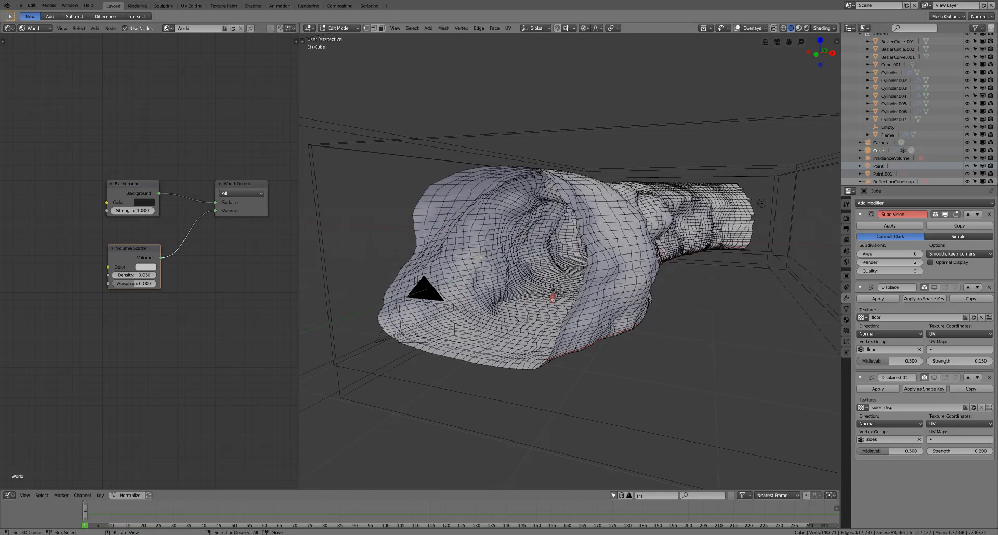
pyautogui.press('Tab')
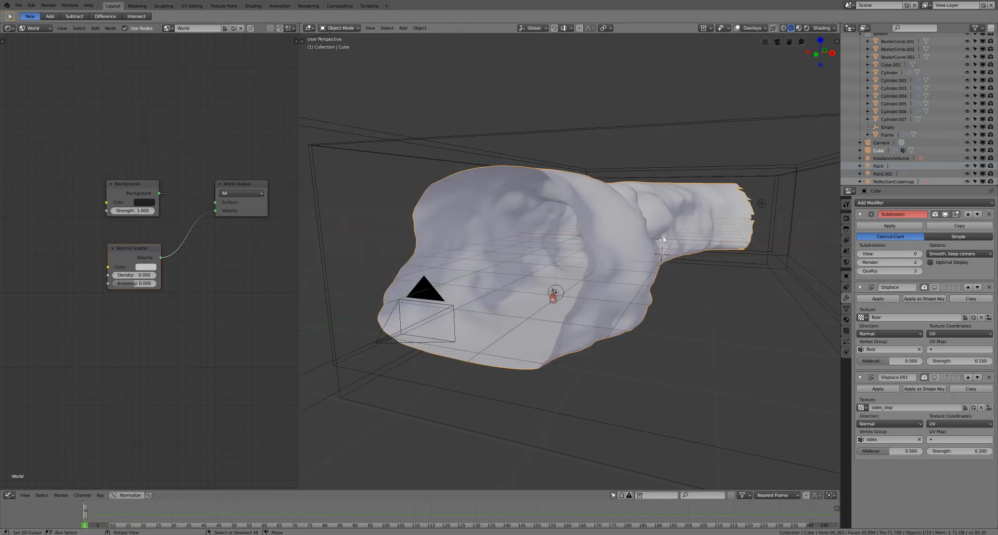
# Add a second UV map to the cave mesh and name it "painting"
pyautogui.click(846, 309)
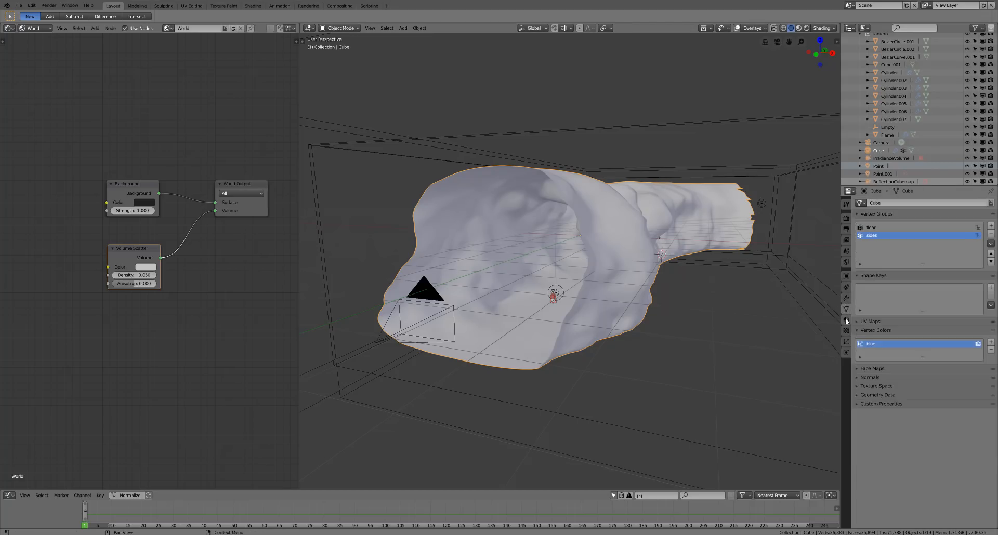
pyautogui.click(856, 322)
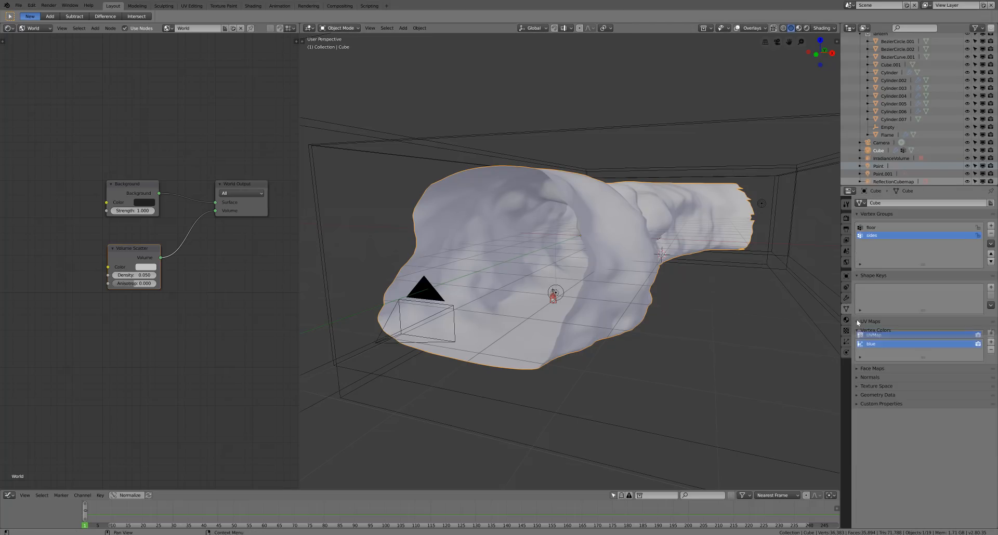
pyautogui.click(991, 333)
pyautogui.doubleClick(879, 343)
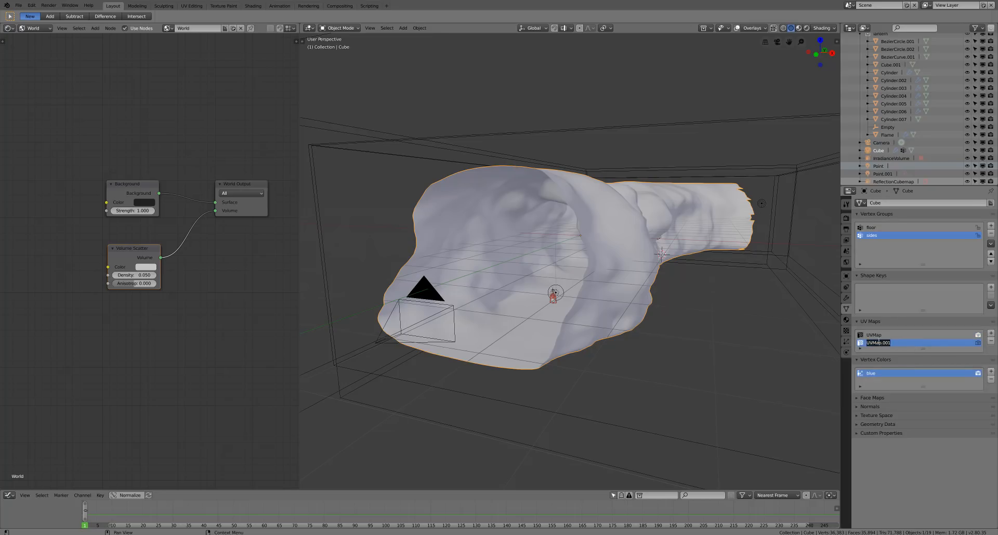
pyautogui.write('painting')
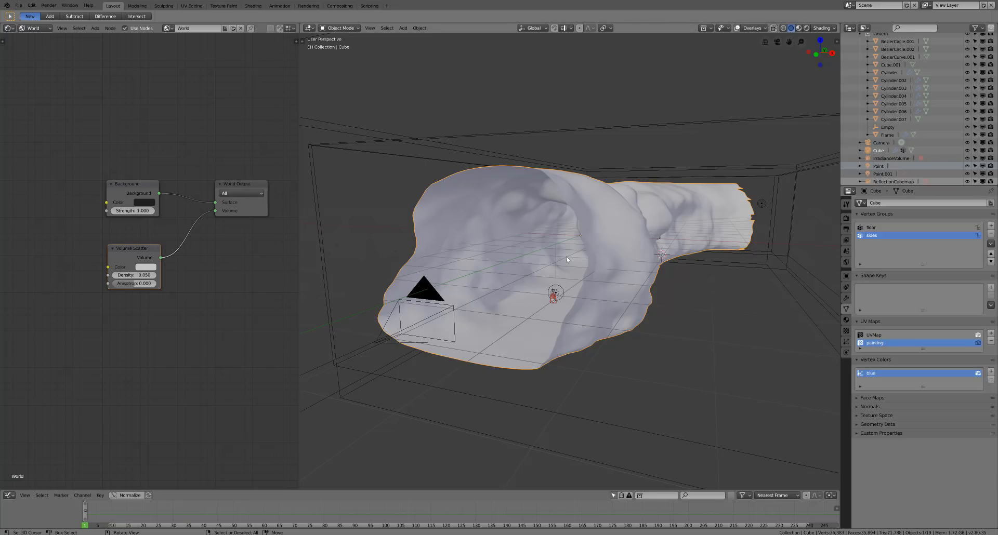
# Select the cave's entire mesh in Edit Mode and unwrap it from a side view with Project From View
pyautogui.scroll(-8, 582, 262)
pyautogui.press('Tab')
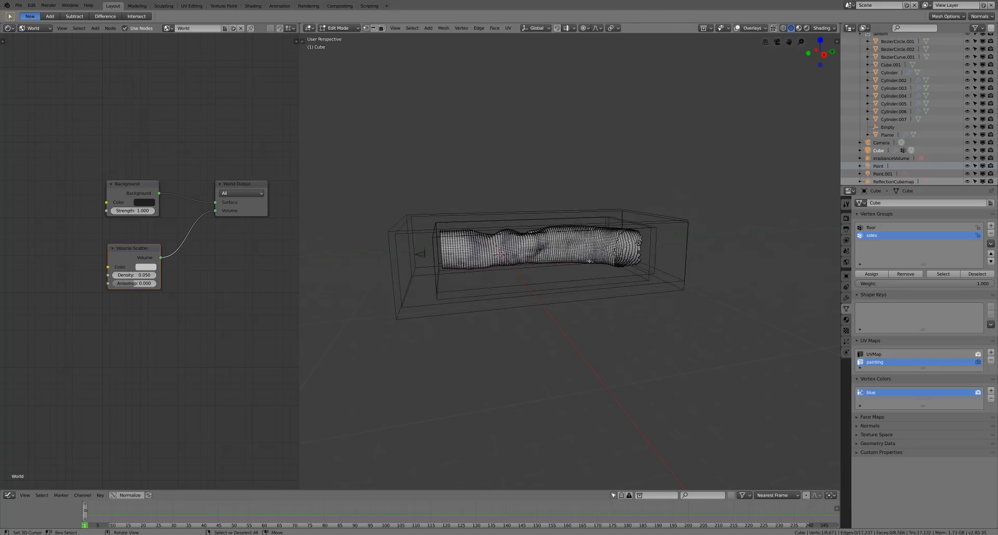
pyautogui.press('a')
pyautogui.moveTo(507, 289); pyautogui.dragTo(512, 290, button='middle')
pyautogui.press('u')
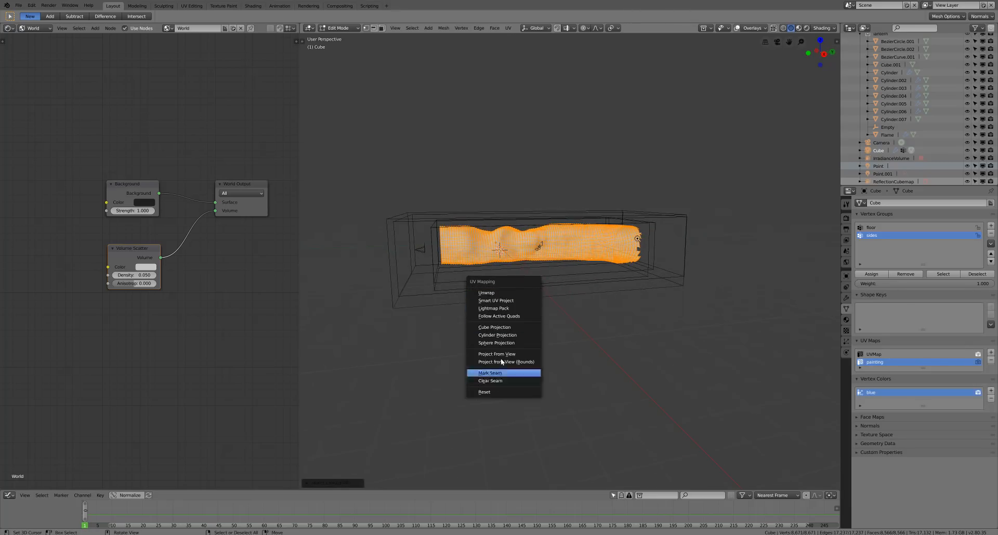
pyautogui.click(497, 354)
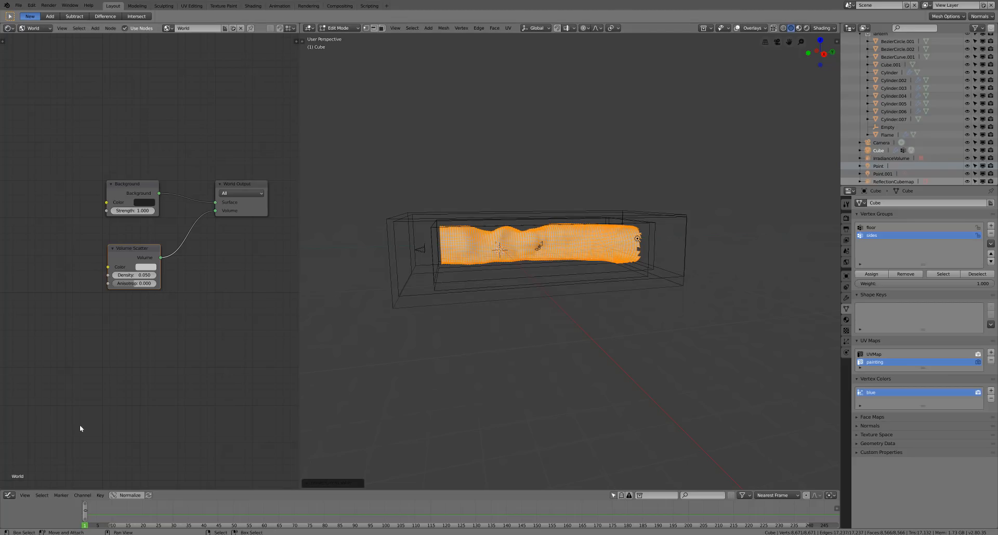
# Show the UV layout and move the cave's unwrapped island to the lower edge of the UV square, shrinking it slightly
pyautogui.click(9, 495)
pyautogui.click(10, 28)
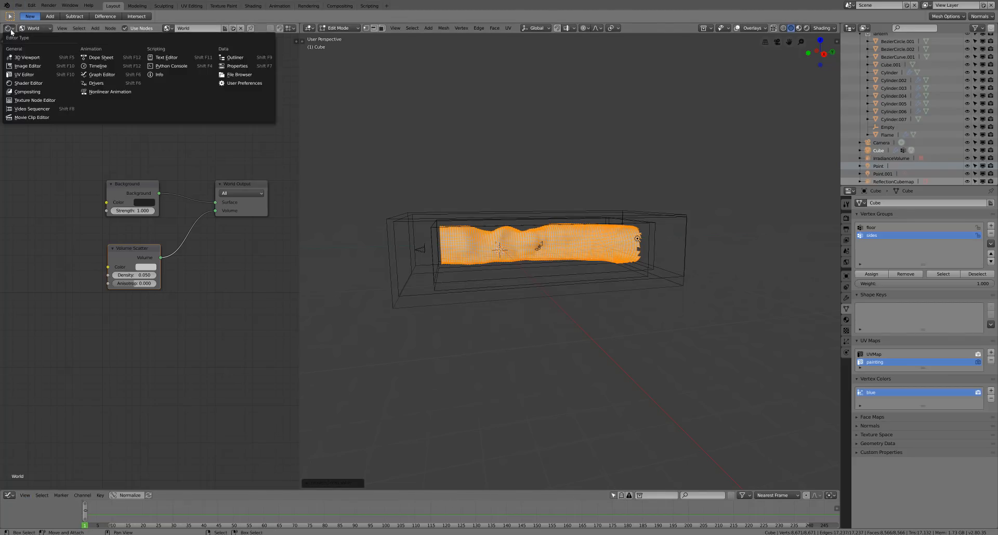
pyautogui.click(32, 74)
pyautogui.scroll(6, 155, 208)
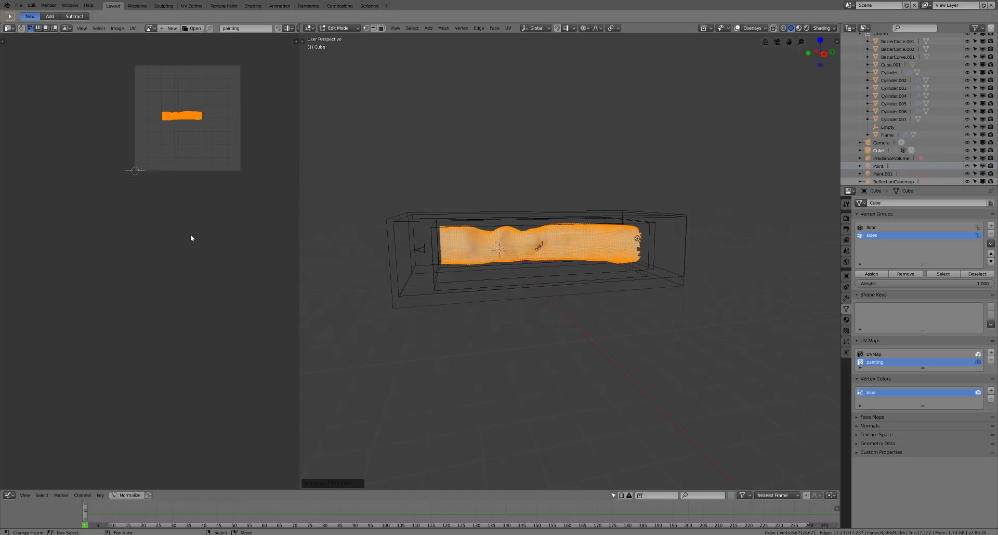
pyautogui.moveTo(191, 163); pyautogui.dragTo(187, 216, button='middle')
pyautogui.press('g')
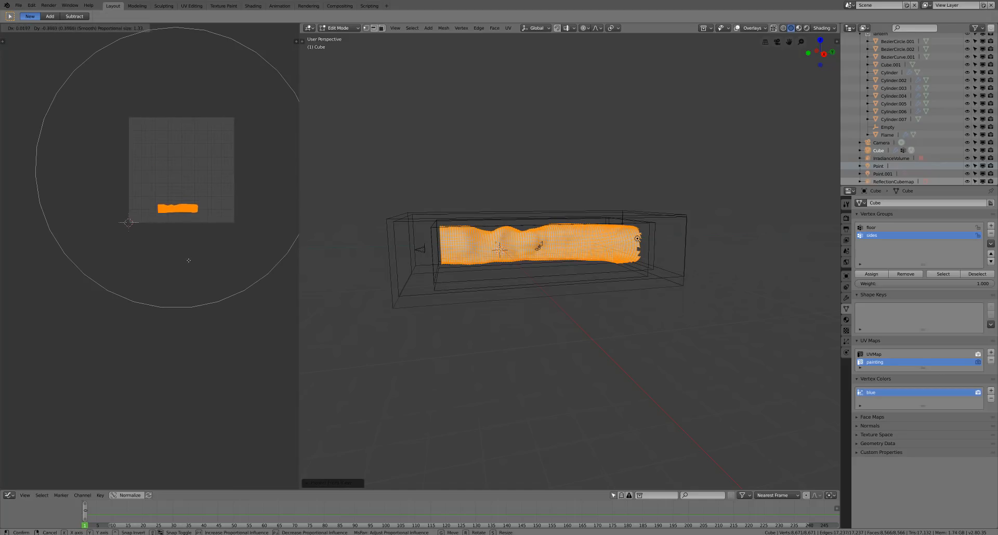
pyautogui.click(189, 268)
pyautogui.scroll(2, 219, 301)
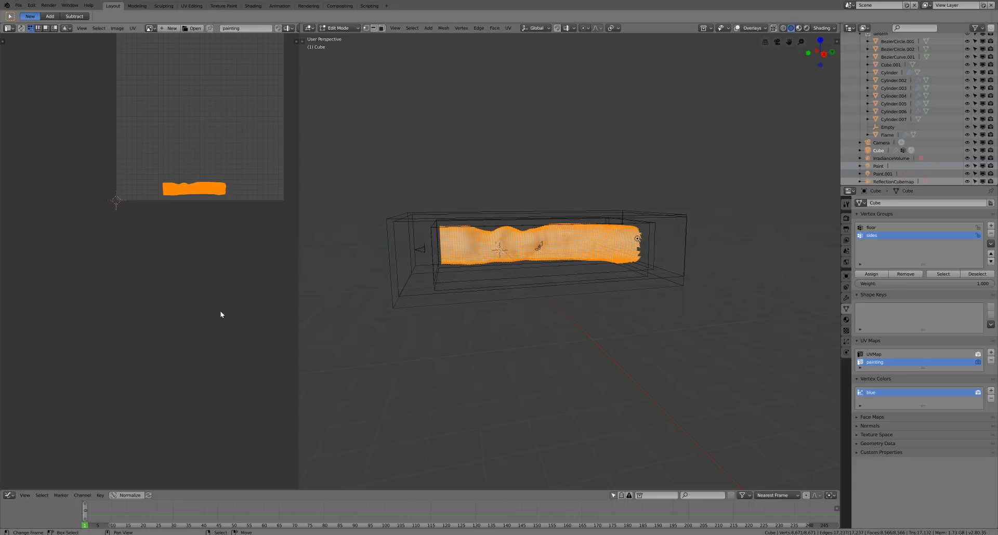
pyautogui.press('g')
pyautogui.click(215, 292)
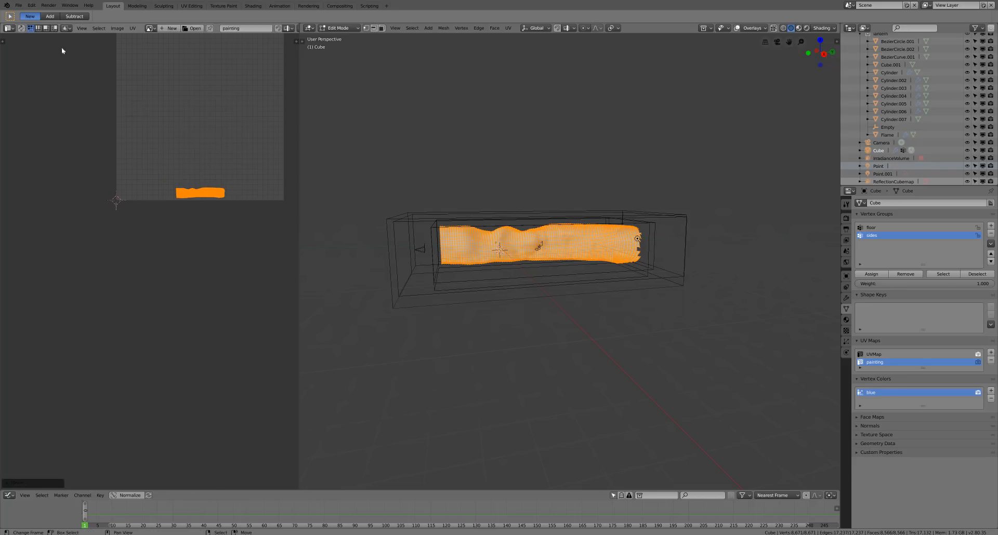
# Bring back the shader nodes and display the cave's object material, cave_material, instead of the world nodes
pyautogui.click(11, 29)
pyautogui.click(21, 83)
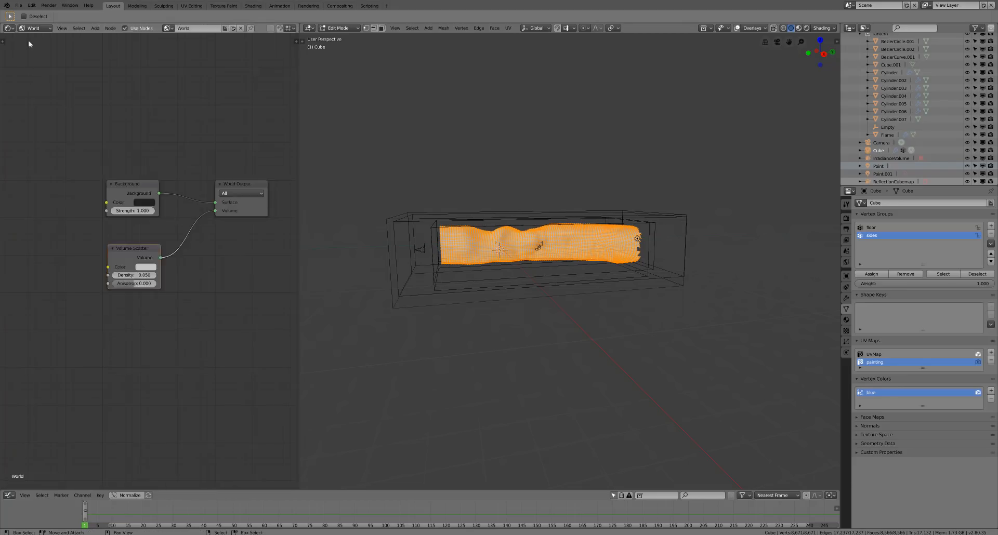
pyautogui.click(19, 5)
pyautogui.click(32, 29)
pyautogui.click(41, 38)
pyautogui.scroll(-6, 104, 197)
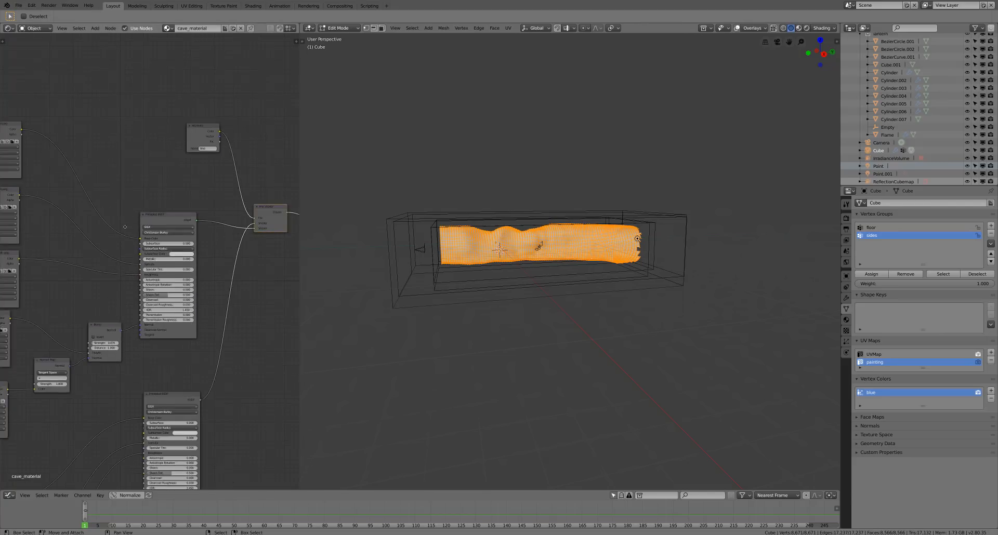
pyautogui.moveTo(125, 232); pyautogui.dragTo(257, 312, button='middle')
# Move the medieval_wall_01_diff_4k.png texture node clear of the other textures and duplicate it just below
pyautogui.moveTo(135, 210); pyautogui.dragTo(120, 123)
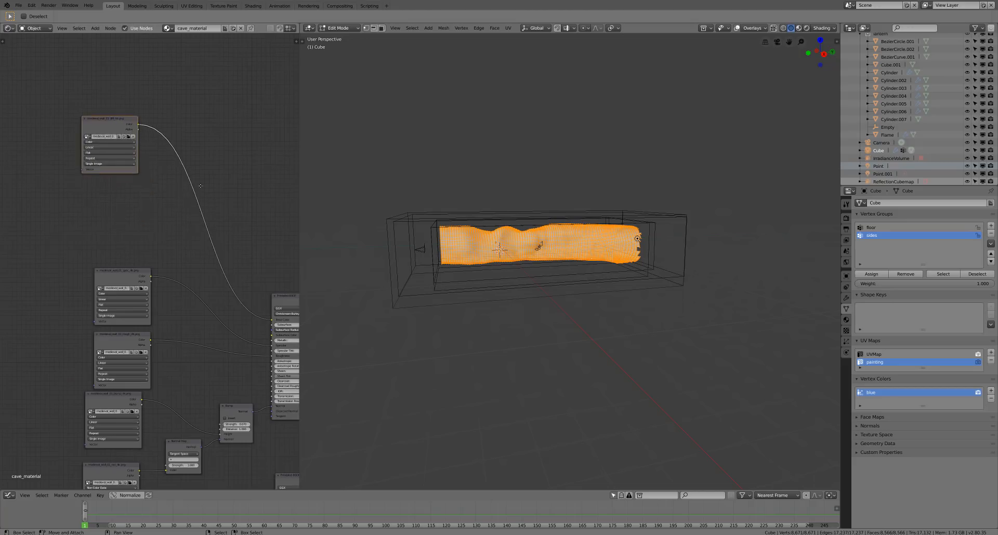
pyautogui.scroll(5, 131, 179)
pyautogui.moveTo(132, 178); pyautogui.dragTo(214, 235, button='middle')
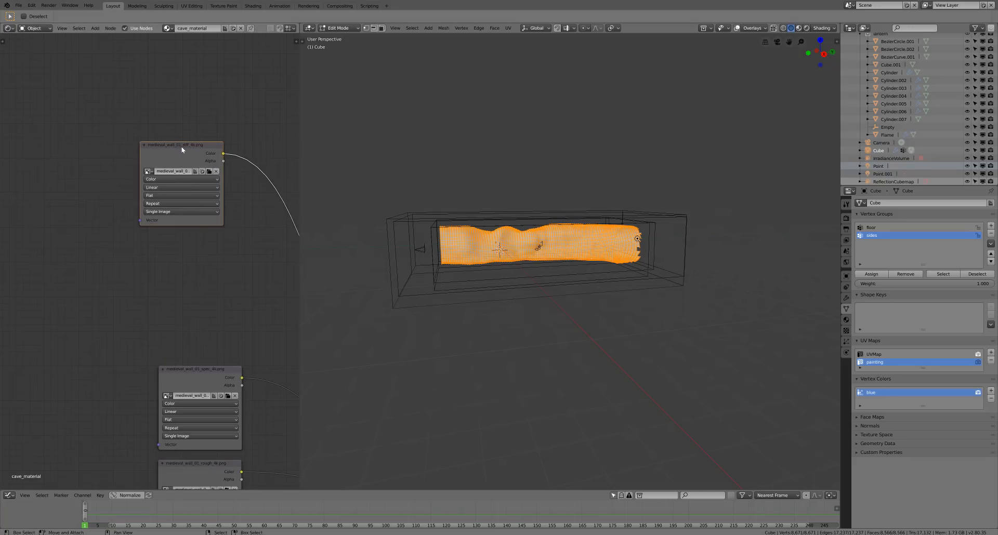
pyautogui.moveTo(181, 146); pyautogui.dragTo(156, 84)
pyautogui.hotkey('shift', 'd')
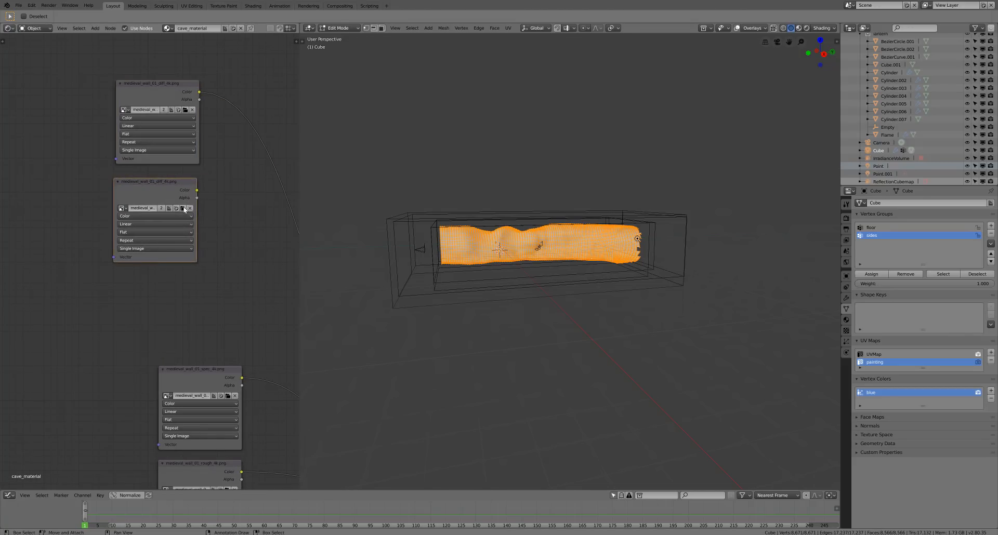
# Load wall_image.png from the wall_image texture folder into the duplicated texture node
pyautogui.click(184, 208)
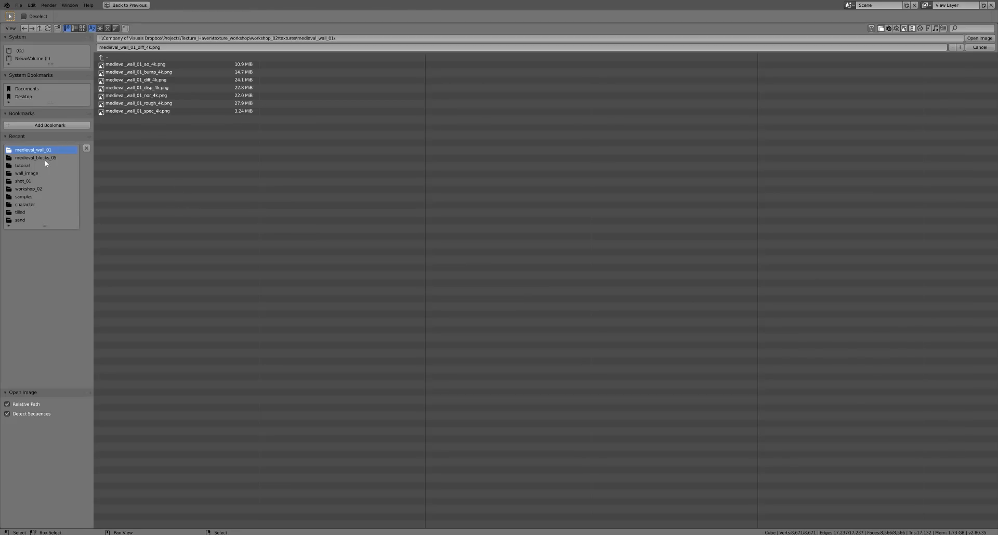
pyautogui.click(121, 57)
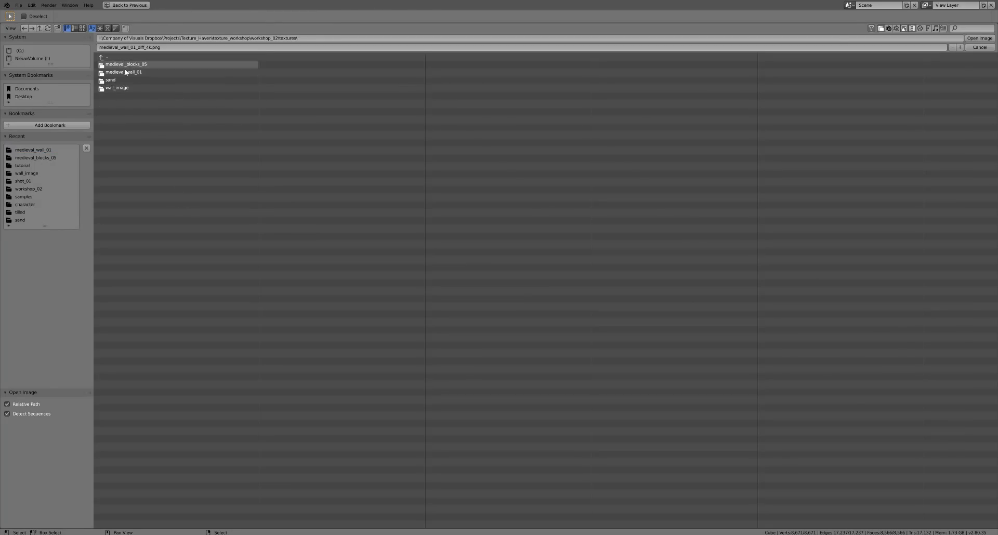
pyautogui.doubleClick(120, 88)
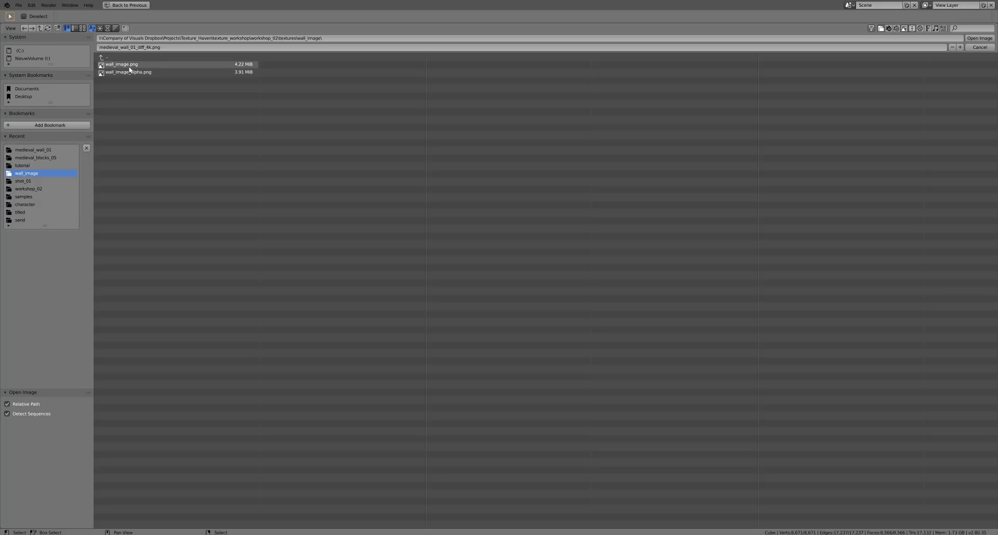
pyautogui.click(129, 64)
pyautogui.click(979, 38)
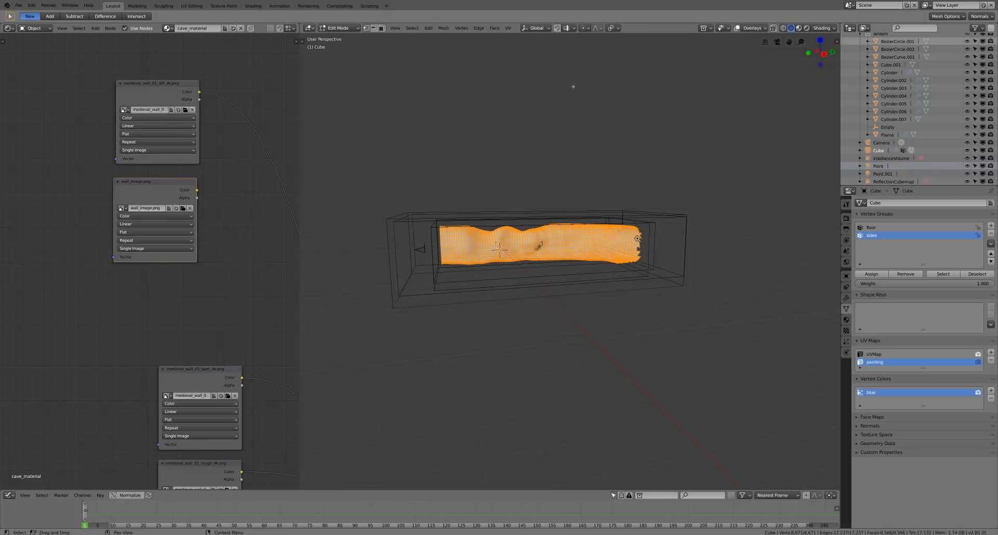
# Insert a MixRGB node after the diffuse wall texture and connect the wall_image.png color to its Color2 input
pyautogui.moveTo(204, 231); pyautogui.dragTo(146, 234, button='middle')
pyautogui.click(95, 28)
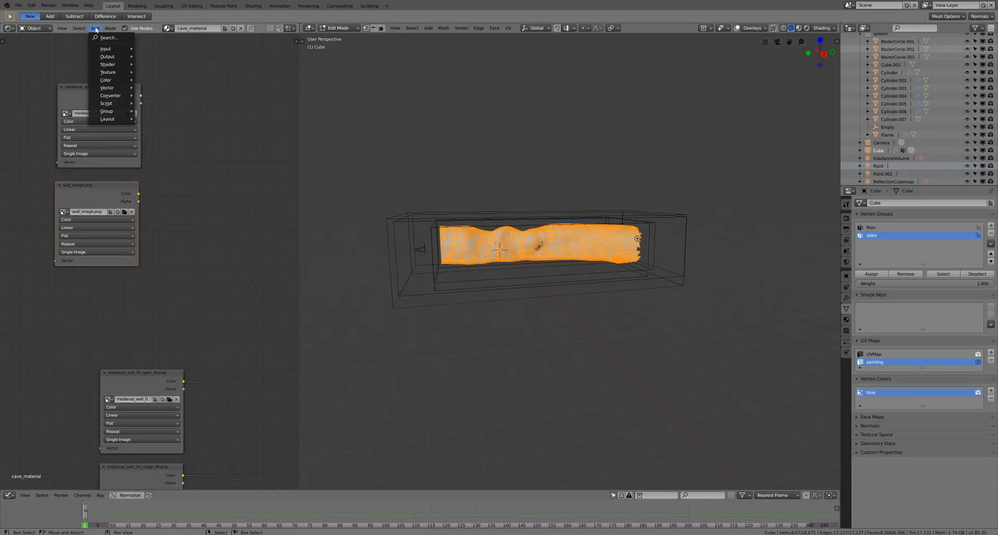
pyautogui.moveTo(120, 79)
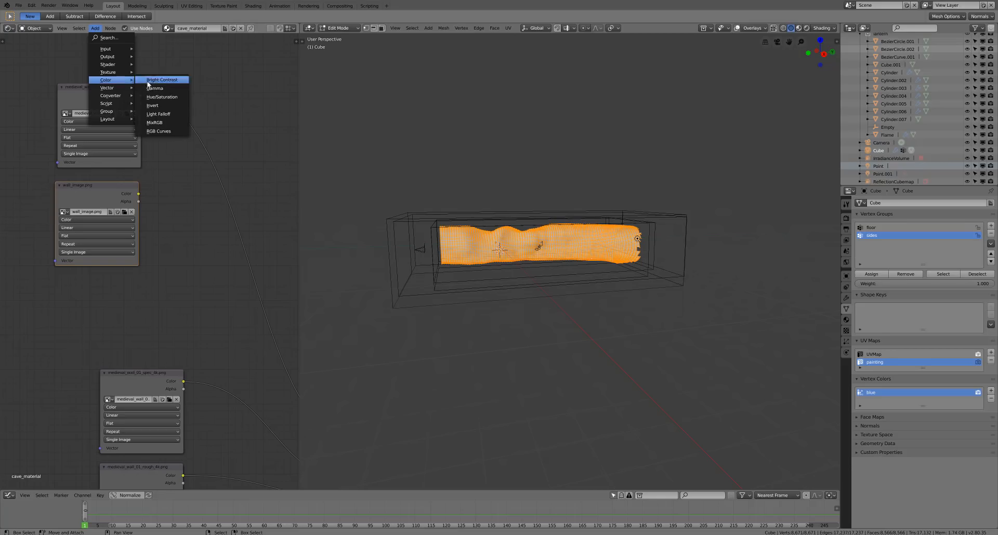
pyautogui.click(166, 125)
pyautogui.click(202, 168)
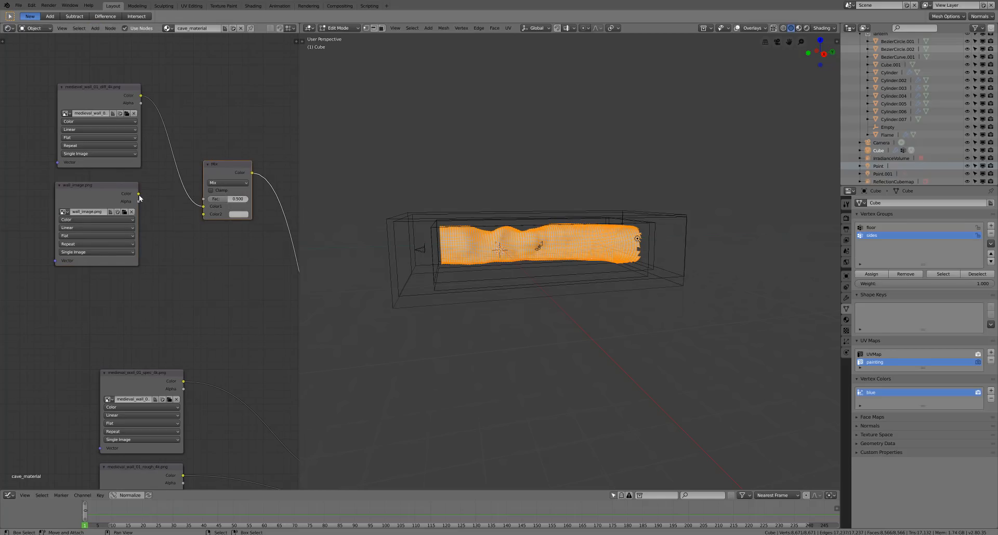
pyautogui.moveTo(139, 194); pyautogui.dragTo(206, 216)
# Leave Edit Mode and examine the mixed wall texture inside the cave in Rendered shading
pyautogui.moveTo(473, 292); pyautogui.dragTo(564, 371, button='middle')
pyautogui.scroll(9, 561, 334)
pyautogui.scroll(-4, 555, 342)
pyautogui.press('Tab')
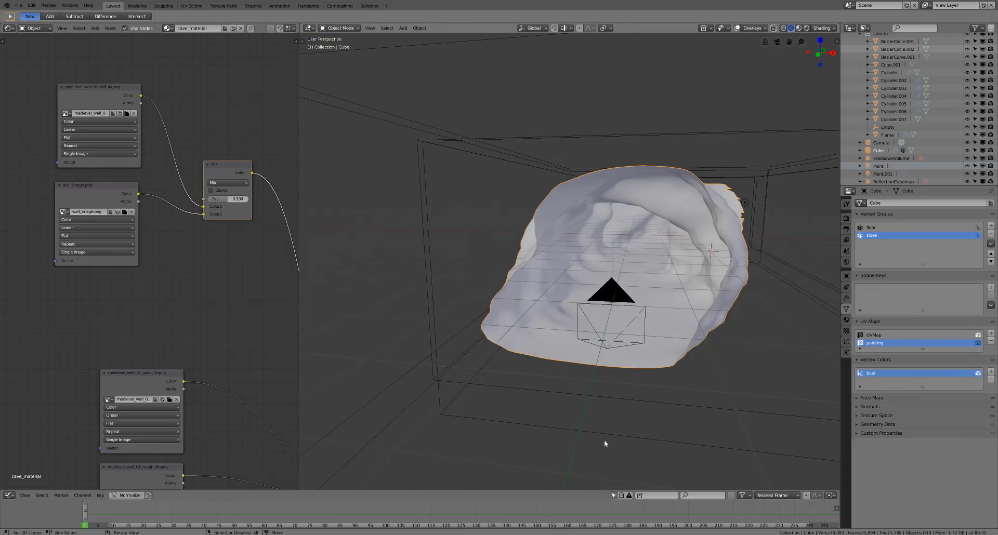
pyautogui.press('z')
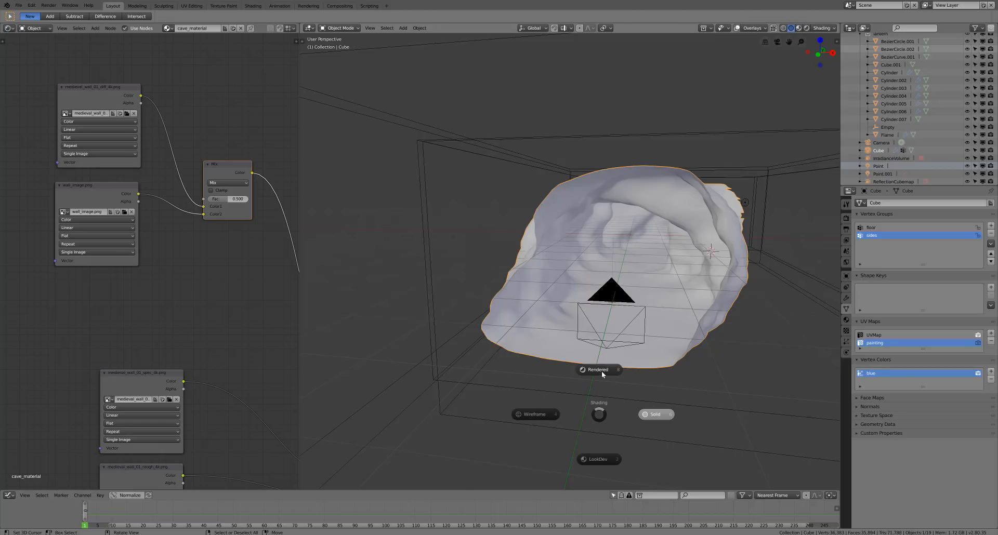
pyautogui.click(601, 372)
pyautogui.scroll(4, 608, 364)
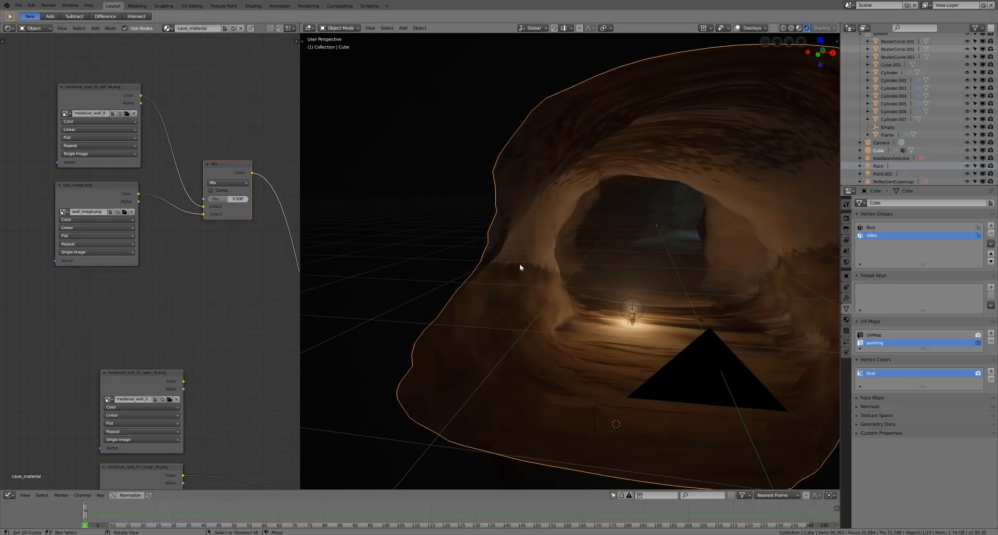
pyautogui.moveTo(628, 290); pyautogui.dragTo(623, 290, button='middle')
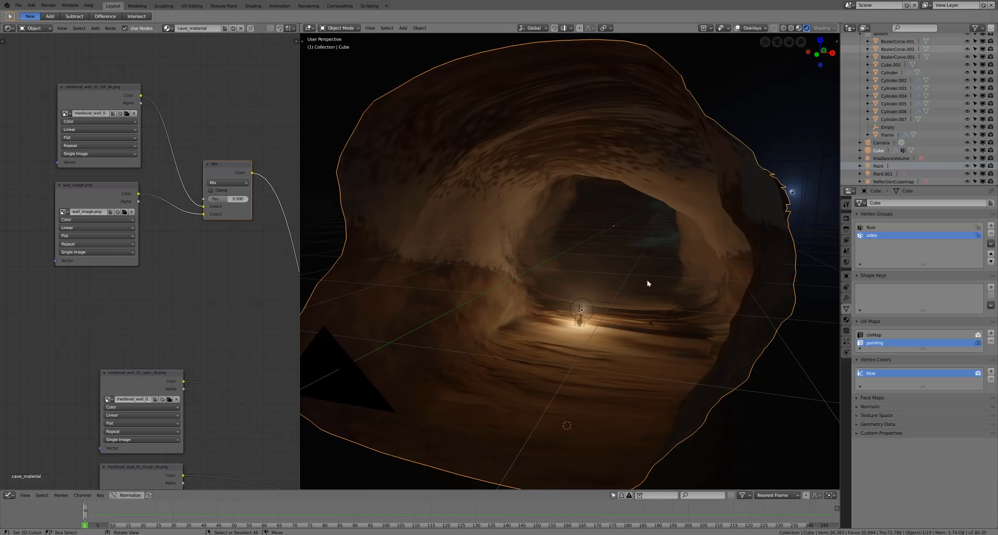
pyautogui.scroll(-6, 425, 309)
pyautogui.scroll(-2, 146, 283)
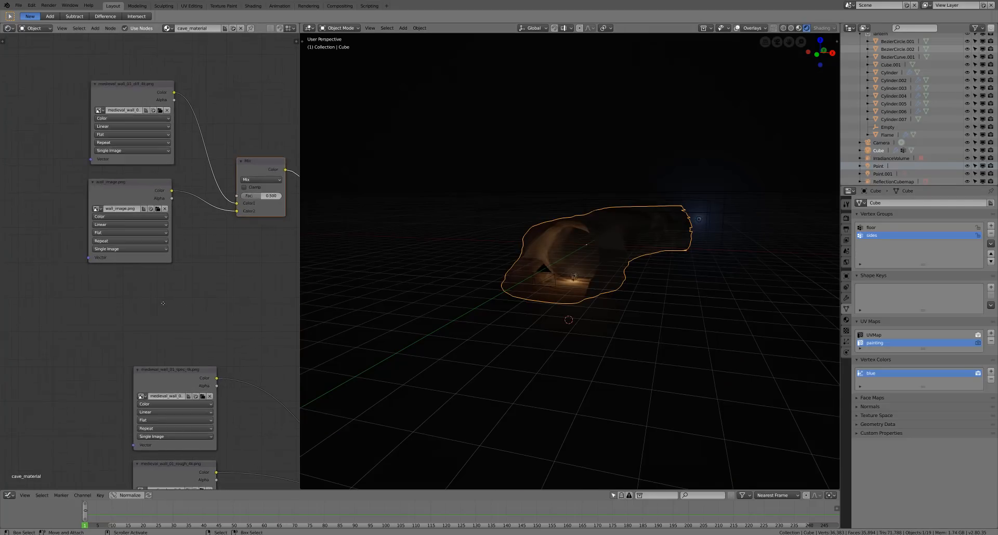
# Move the wall_image.png node further from the Mix node and return the cave to Edit Mode in solid shading
pyautogui.moveTo(140, 204); pyautogui.dragTo(108, 211)
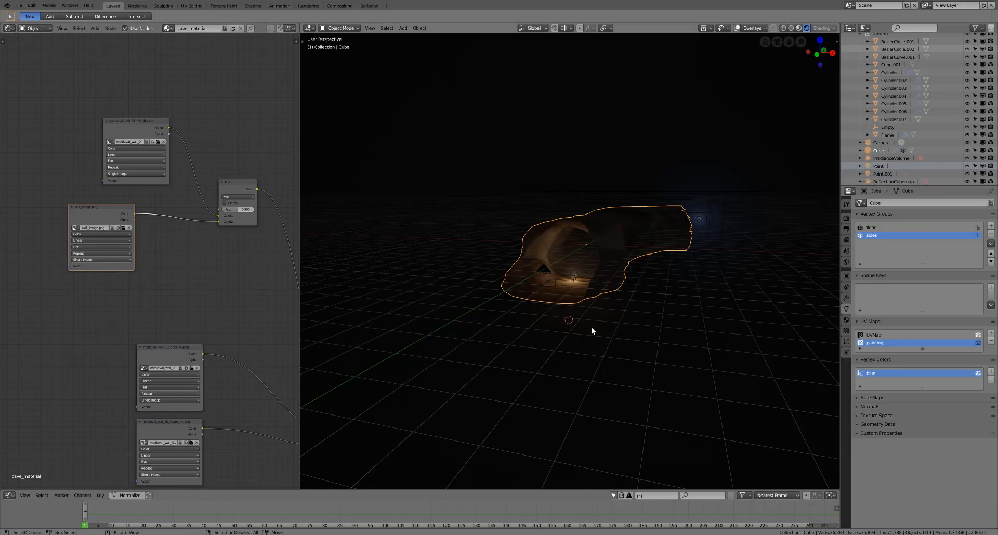
pyautogui.scroll(6, 595, 322)
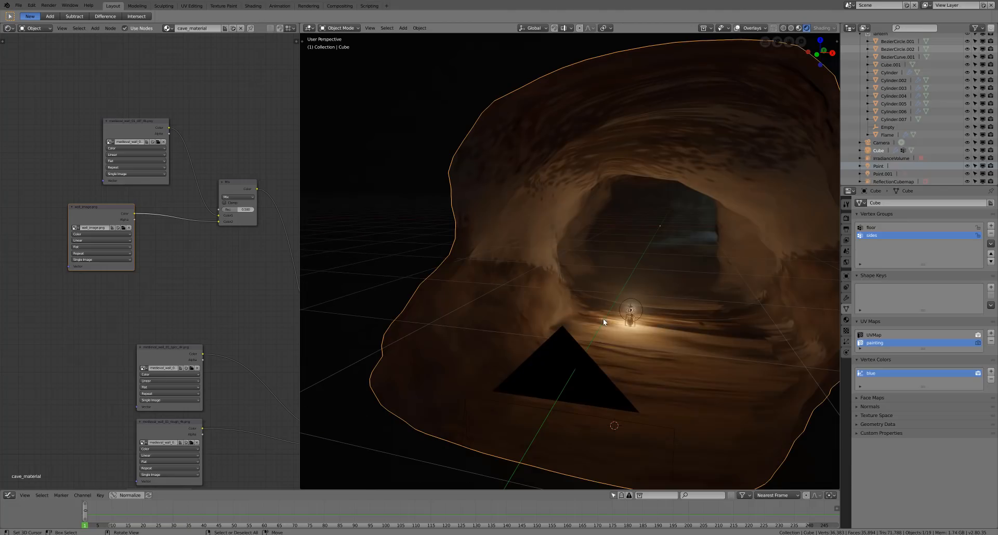
pyautogui.press('z')
pyautogui.click(659, 323)
pyautogui.press('Tab')
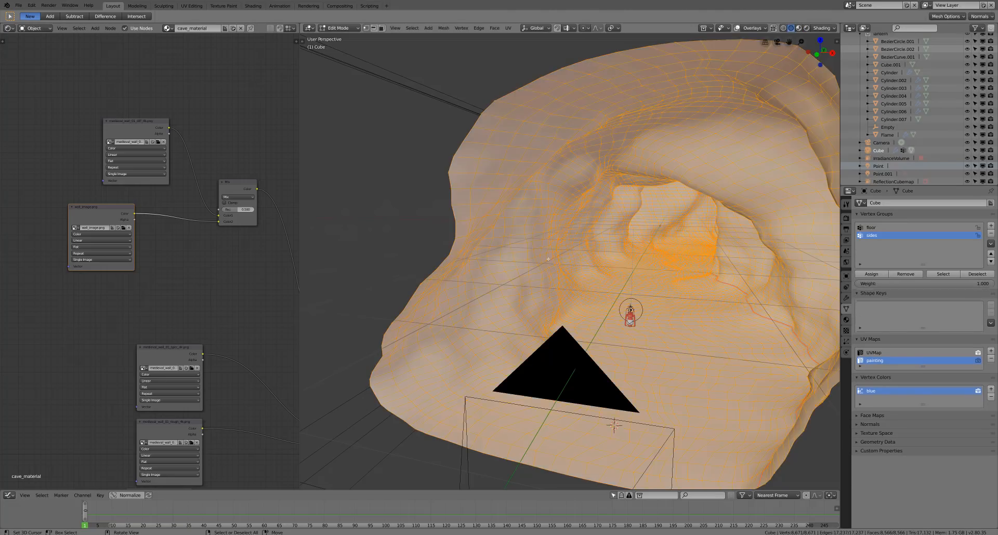
# Reduce the mesh selection to a single vertex on the cave's left wall and look through the camera
pyautogui.click(548, 259)
pyautogui.press('KP_Decimal')
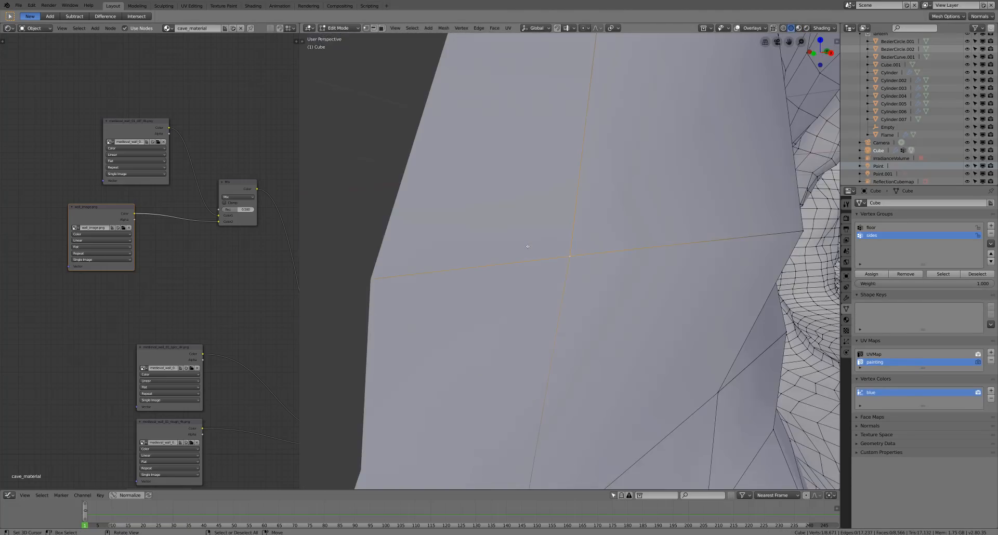
pyautogui.scroll(-10, 528, 246)
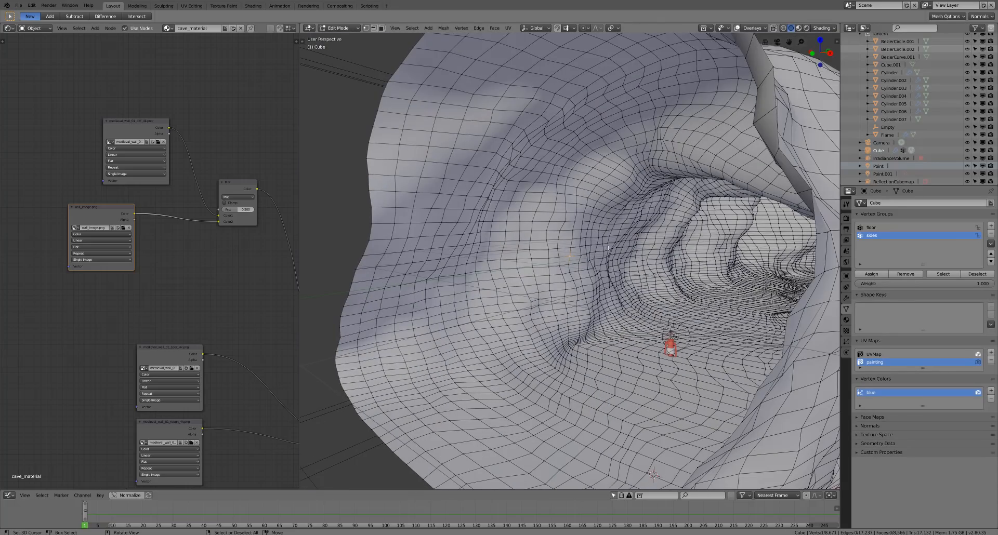
pyautogui.press('KP_0')
pyautogui.scroll(3, 473, 239)
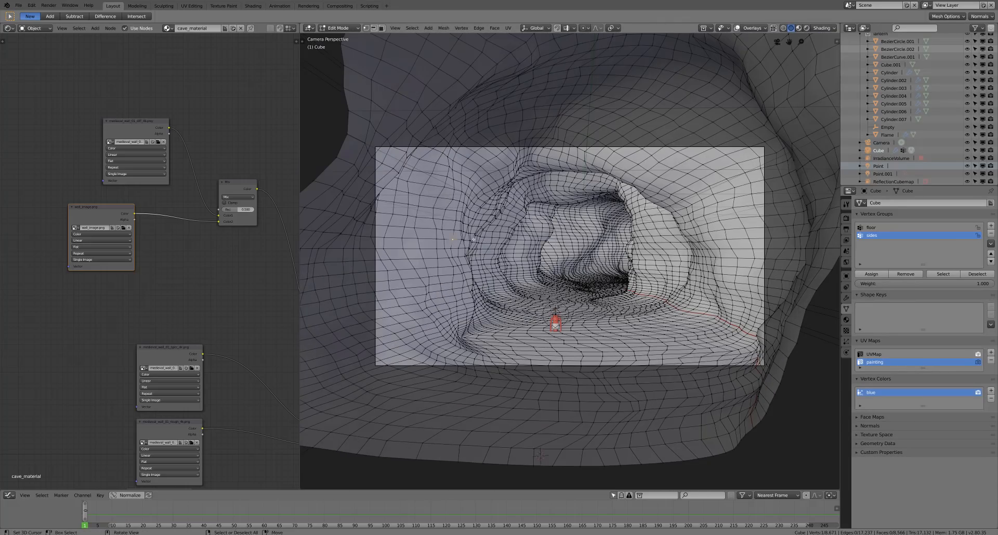
# Circle-select a first patch of faces on the cave's left wall near the lantern
pyautogui.press('c')
pyautogui.moveTo(467, 241); pyautogui.dragTo(464, 245)
pyautogui.rightClick(463, 245)
pyautogui.moveTo(463, 245)
pyautogui.mouseDown(button='middle')
pyautogui.moveTo(484, 258)
pyautogui.moveTo(474, 256)
pyautogui.mouseUp(button='middle')
pyautogui.press('c')
pyautogui.moveTo(553, 239); pyautogui.dragTo(538, 243, button='middle')
pyautogui.rightClick(532, 245)
pyautogui.moveTo(630, 195); pyautogui.dragTo(657, 235, button='middle')
pyautogui.scroll(3, 655, 255)
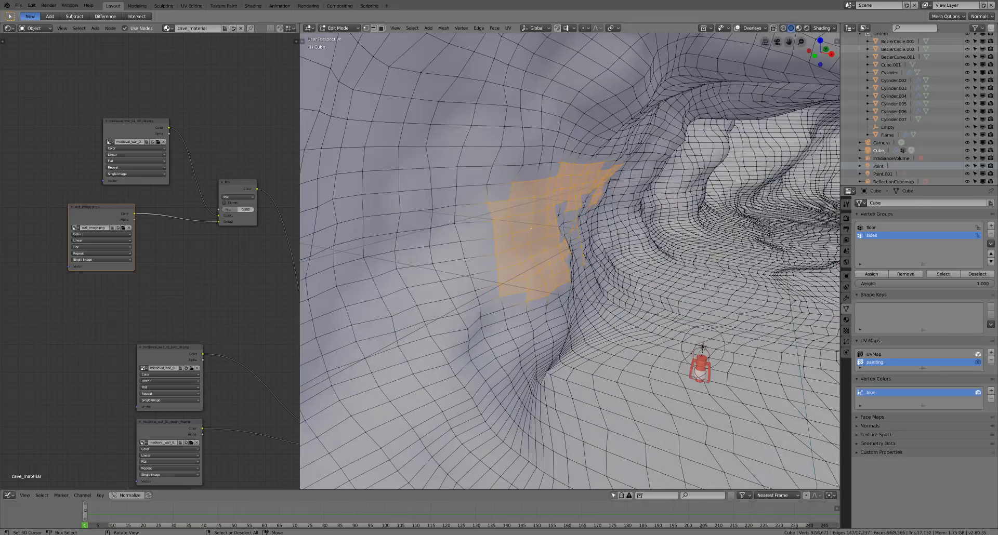
# Extend the circle selection along the cave wall into a broad, roughly rectangular patch for the painting
pyautogui.moveTo(656, 283); pyautogui.dragTo(601, 226, button='middle')
pyautogui.press('c')
pyautogui.moveTo(591, 228)
pyautogui.mouseDown()
pyautogui.moveTo(567, 208)
pyautogui.moveTo(587, 265)
pyautogui.moveTo(644, 260)
pyautogui.moveTo(680, 231)
pyautogui.moveTo(671, 208)
pyautogui.moveTo(603, 198)
pyautogui.moveTo(624, 166)
pyautogui.moveTo(647, 232)
pyautogui.mouseUp()
pyautogui.press('Escape')
pyautogui.moveTo(671, 245); pyautogui.dragTo(474, 250, button='middle')
pyautogui.press('c')
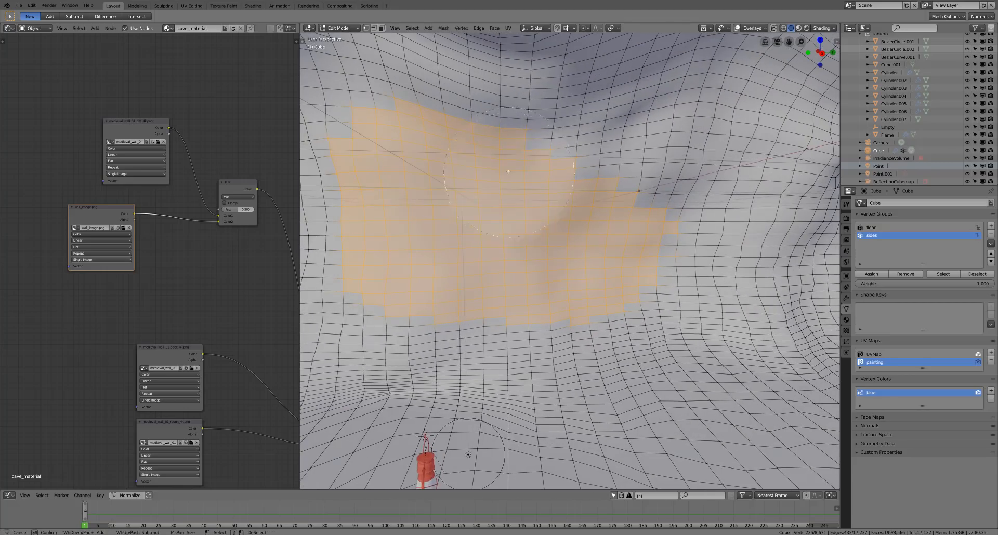
pyautogui.moveTo(562, 156)
pyautogui.mouseDown()
pyautogui.moveTo(650, 167)
pyautogui.moveTo(637, 254)
pyautogui.moveTo(712, 167)
pyautogui.moveTo(582, 140)
pyautogui.moveTo(443, 163)
pyautogui.mouseUp()
pyautogui.moveTo(659, 256)
pyautogui.mouseDown()
pyautogui.moveTo(723, 270)
pyautogui.moveTo(690, 171)
pyautogui.mouseUp()
pyautogui.moveTo(384, 312); pyautogui.dragTo(379, 212)
pyautogui.rightClick(467, 454)
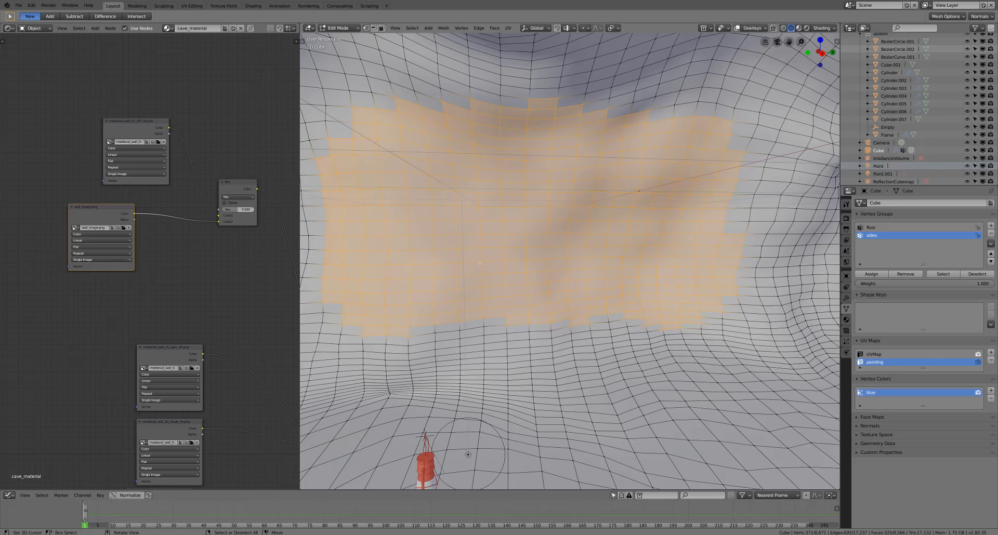
# From a side-on wireframe view of the cave, project the selected wall patch from view into the "painting" UV map
pyautogui.moveTo(468, 454); pyautogui.dragTo(519, 286, button='middle')
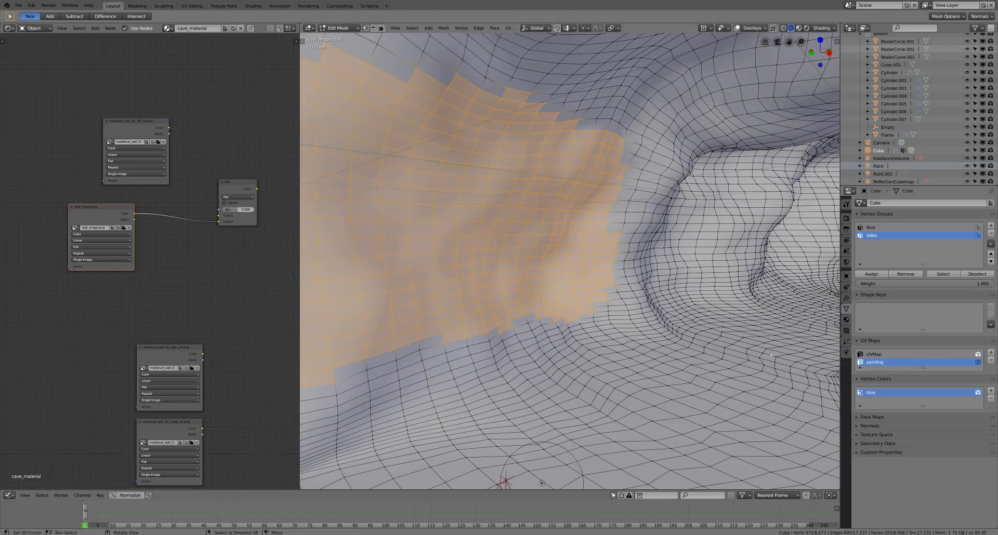
pyautogui.scroll(-6, 709, 343)
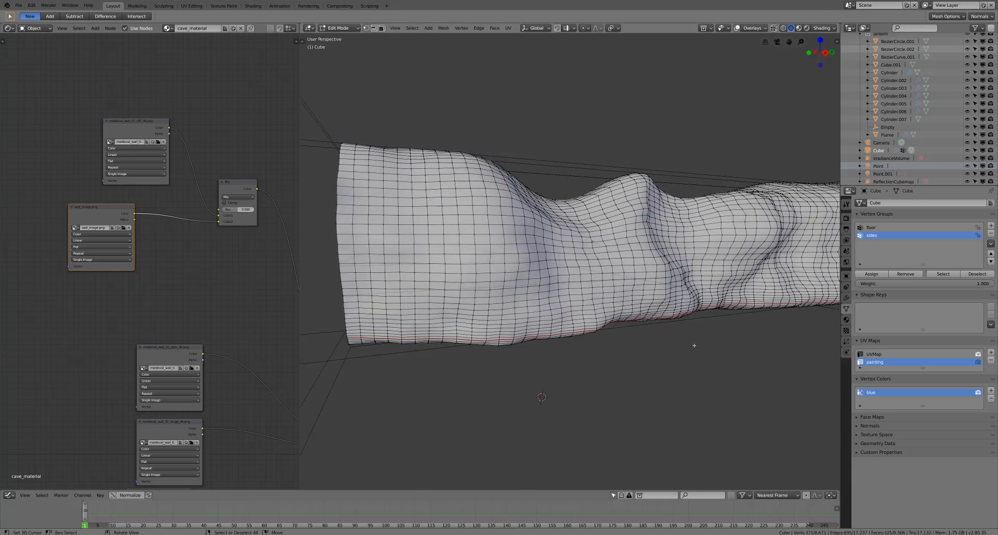
pyautogui.moveTo(694, 346); pyautogui.dragTo(681, 348, button='middle')
pyautogui.press('z')
pyautogui.click(607, 351)
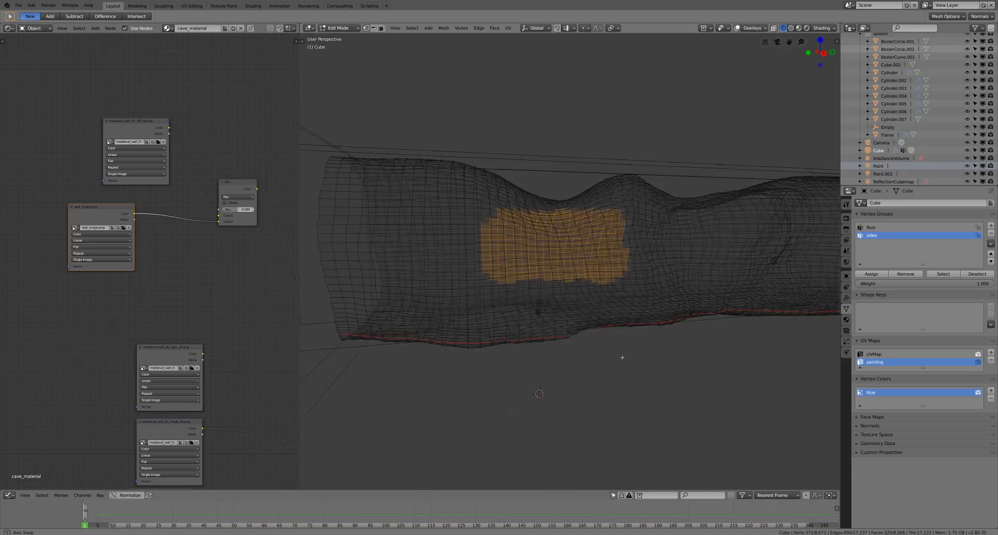
pyautogui.press('u')
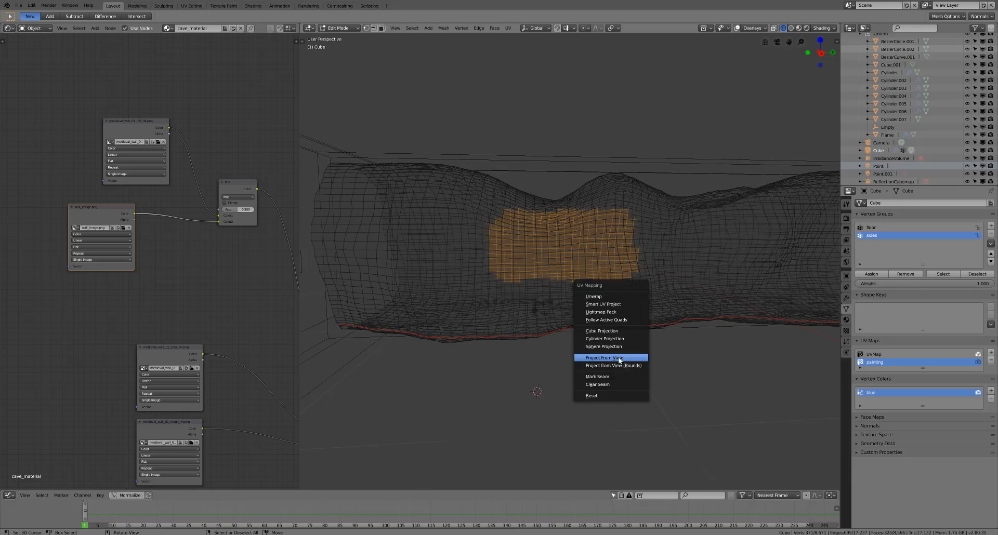
pyautogui.click(618, 357)
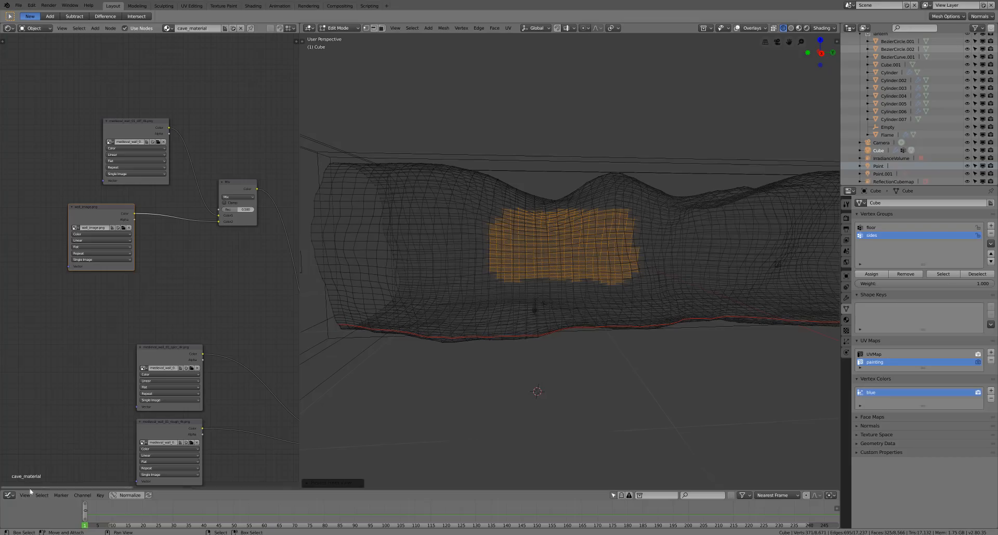
# Show the patch's UVs in the UV Editor with wall_image.png as the background image
pyautogui.click(8, 28)
pyautogui.click(39, 76)
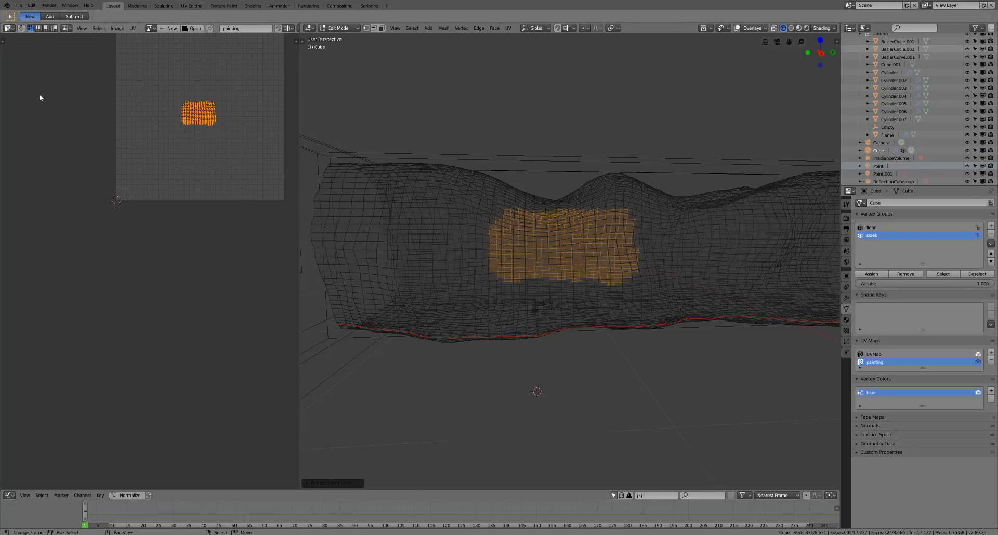
pyautogui.moveTo(228, 173); pyautogui.dragTo(217, 236, button='middle')
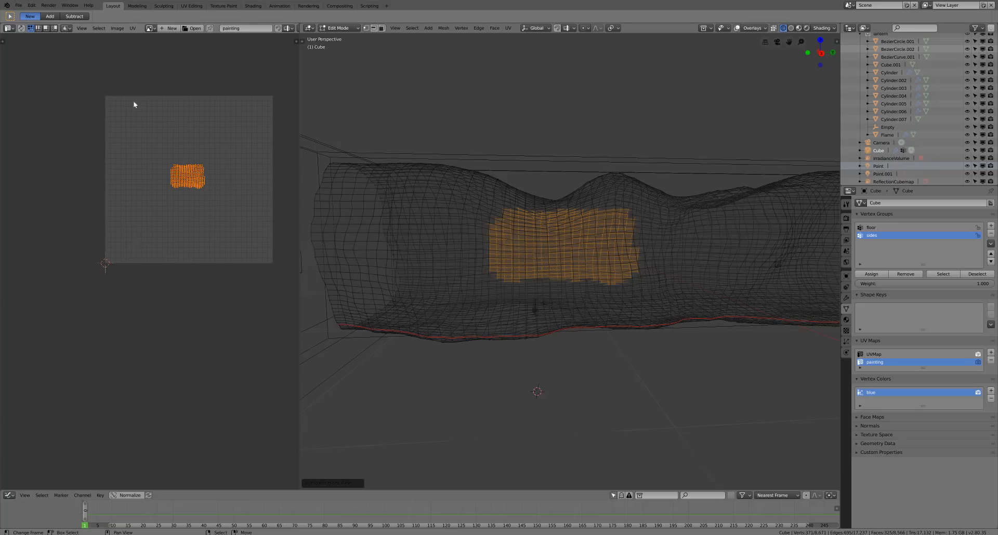
pyautogui.click(120, 29)
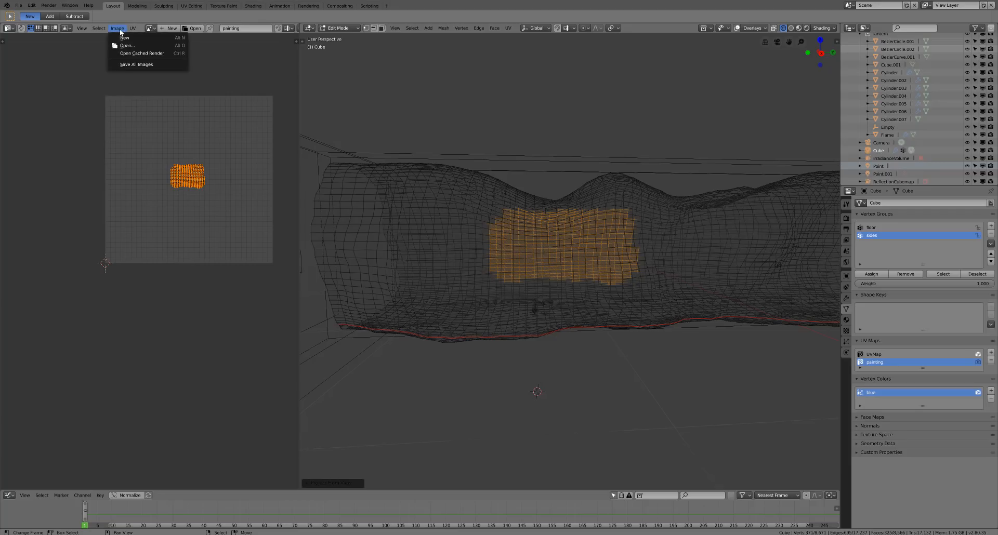
pyautogui.click(153, 28)
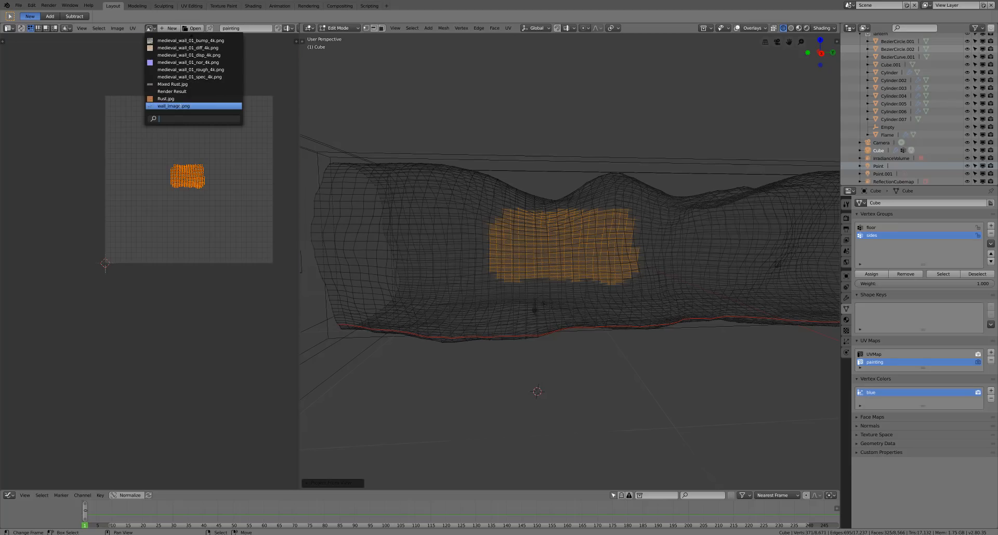
pyautogui.click(180, 106)
# Scale the patch's UVs up until they cover the horse painting in wall_image.png
pyautogui.scroll(-3, 156, 234)
pyautogui.press('s')
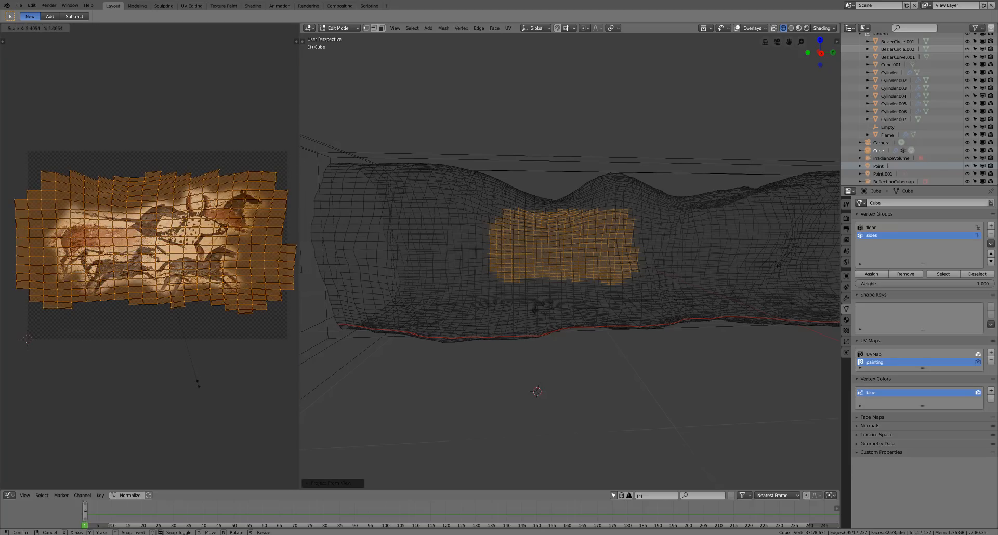
pyautogui.click(198, 390)
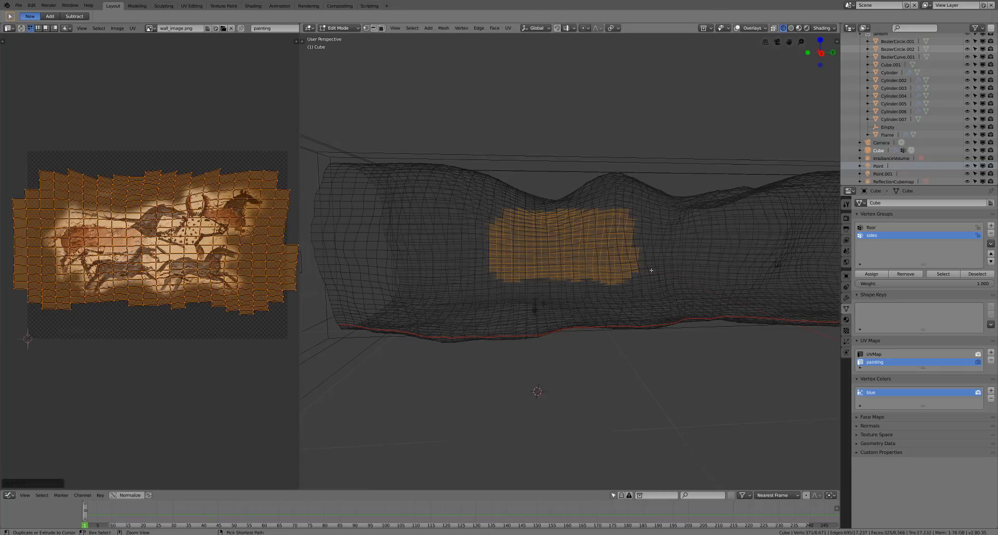
# Select the whole mesh, then shrink the rest of the cave's UVs and place them in the empty area below the painting
pyautogui.press('a')
pyautogui.moveTo(230, 366); pyautogui.dragTo(108, 319)
pyautogui.press('s')
pyautogui.click(170, 430)
pyautogui.press('g')
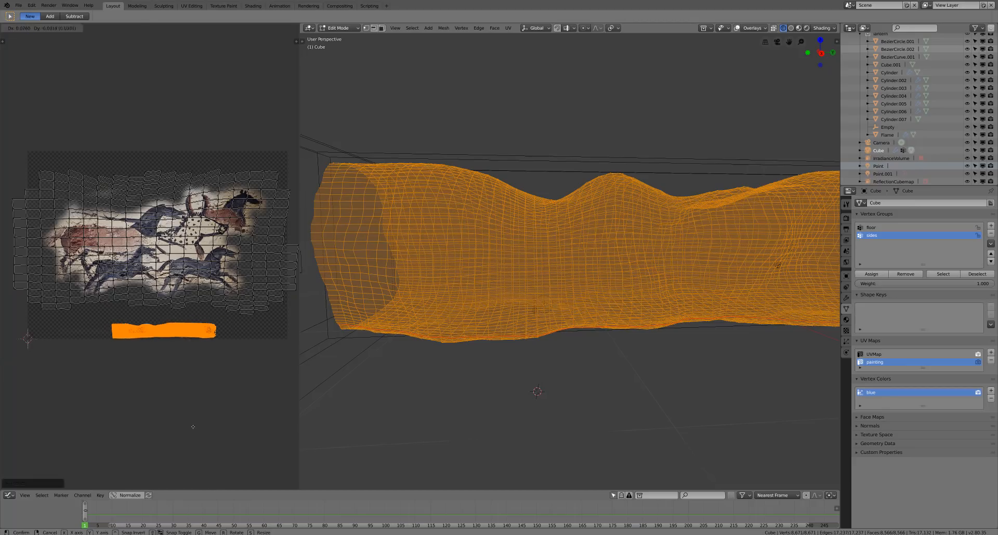
pyautogui.click(201, 427)
pyautogui.press('s')
pyautogui.click(213, 313)
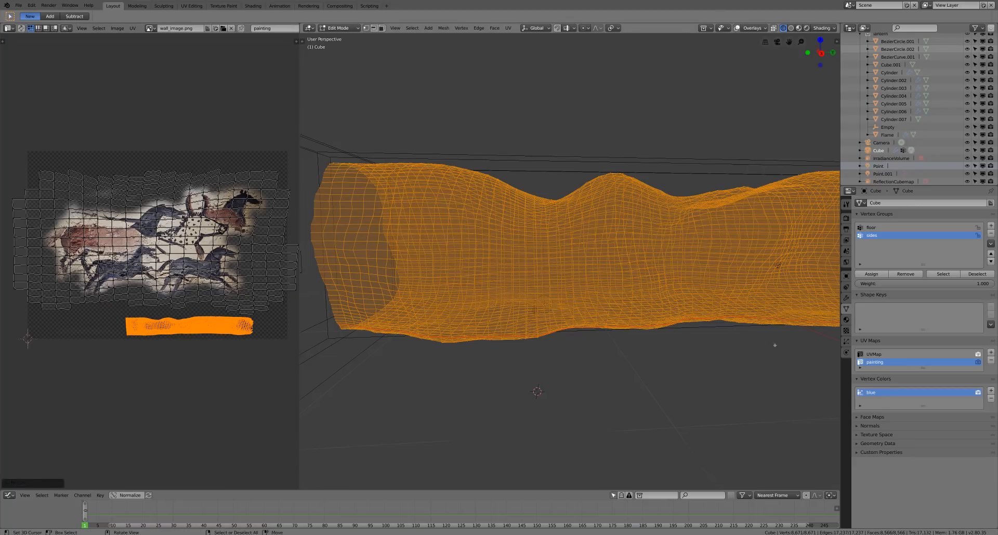
# Make UVMap the active UV map and return the cave to Object Mode in camera view
pyautogui.click(877, 356)
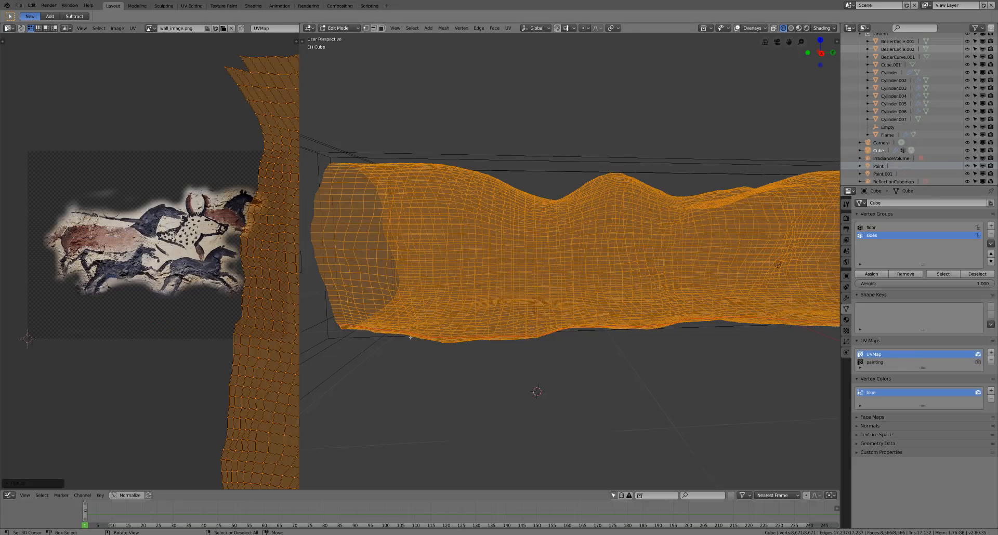
pyautogui.moveTo(419, 306); pyautogui.dragTo(485, 308, button='middle')
pyautogui.press('Tab')
pyautogui.press('KP_0')
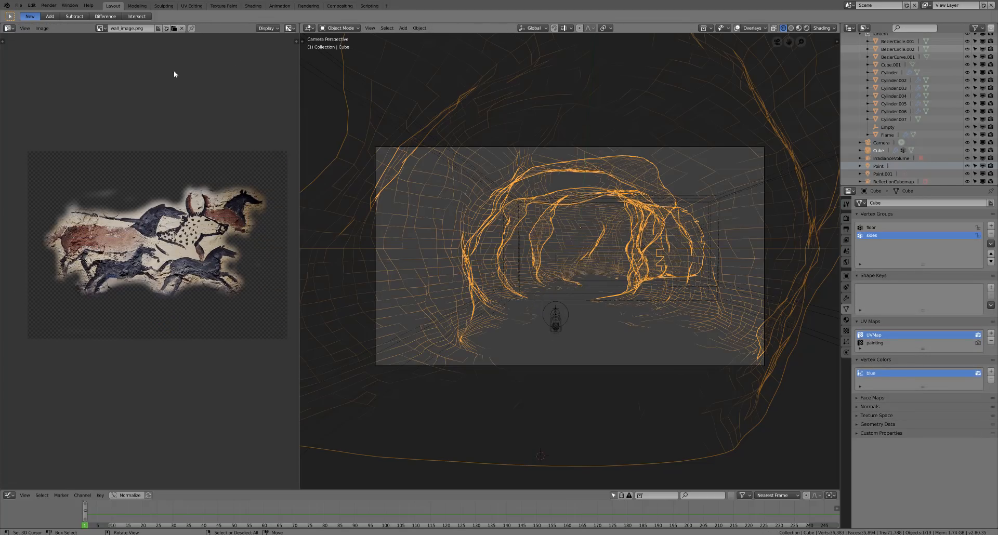
# Save the file and display the camera view in rendered shading
pyautogui.click(19, 6)
pyautogui.click(35, 66)
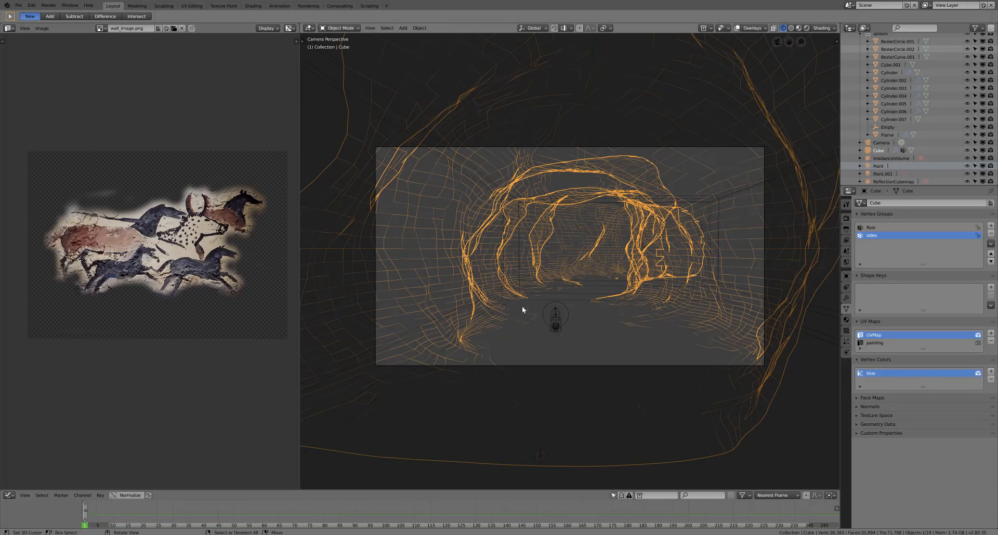
pyautogui.press('z')
pyautogui.click(516, 264)
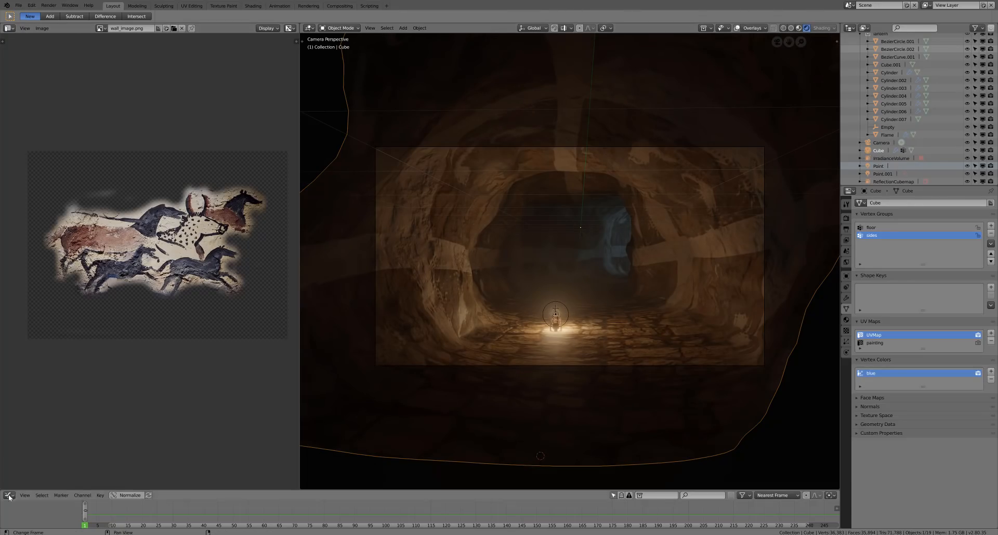
# Bring back the Shader Editor and move the medieval wall diffuse and wall_image.png nodes further from the Mix node
pyautogui.click(10, 28)
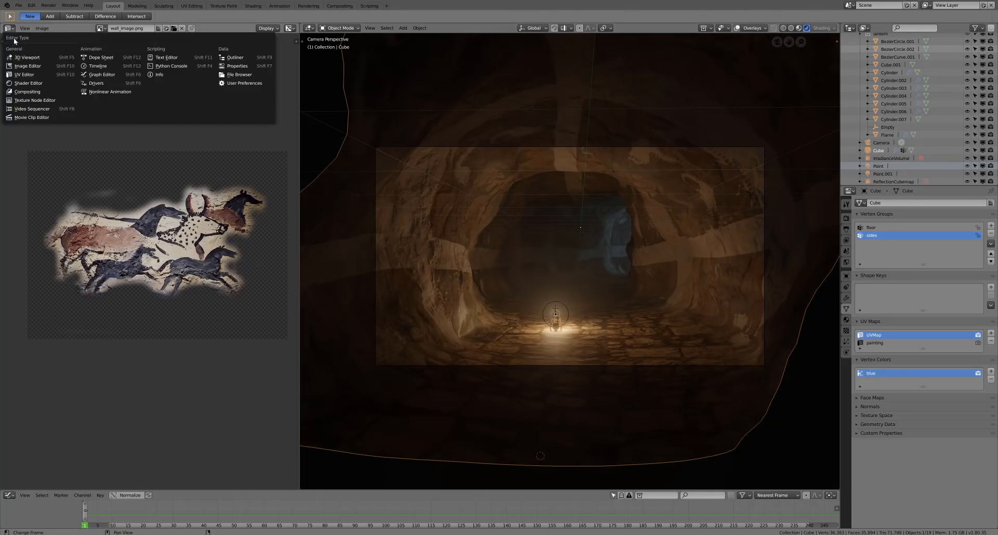
pyautogui.click(26, 84)
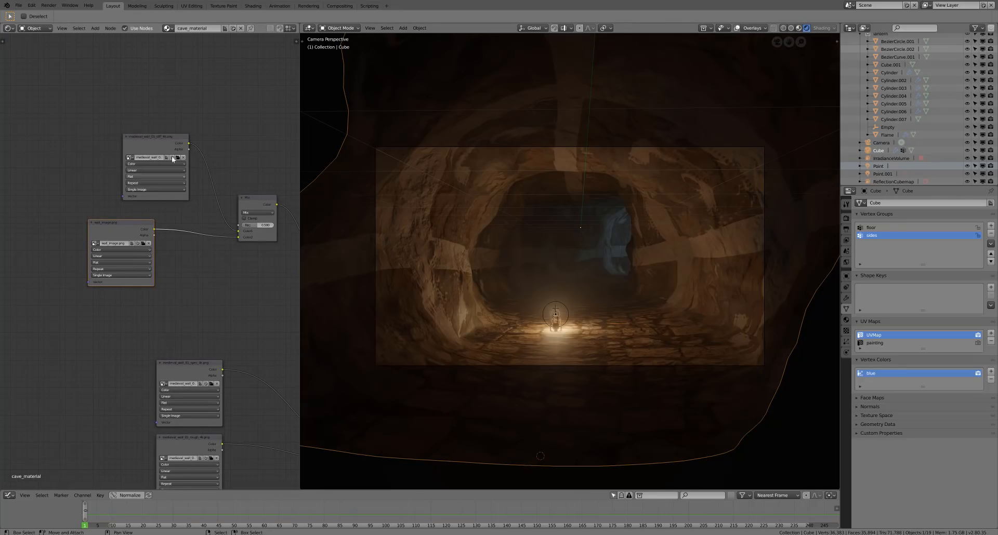
pyautogui.moveTo(156, 136); pyautogui.dragTo(122, 104)
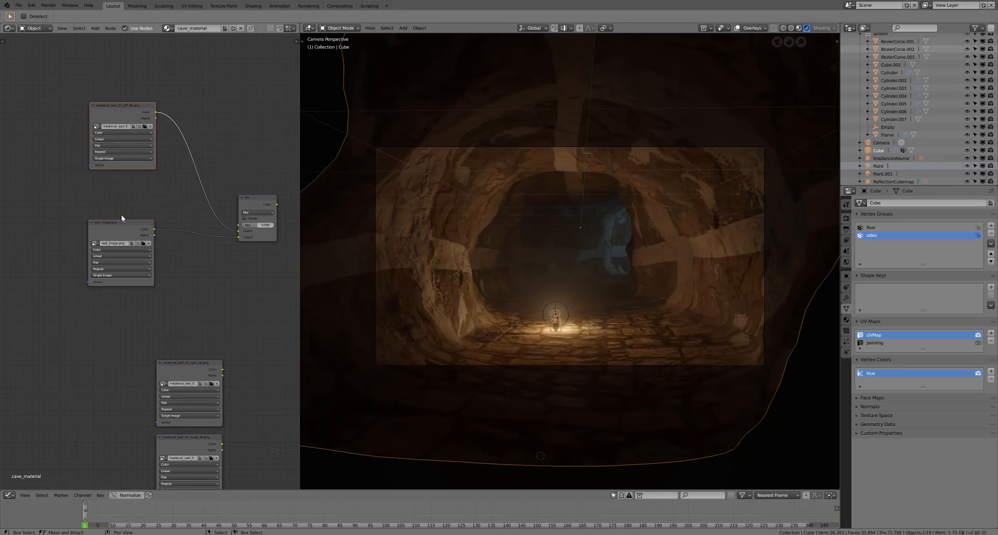
pyautogui.moveTo(121, 232); pyautogui.dragTo(105, 235)
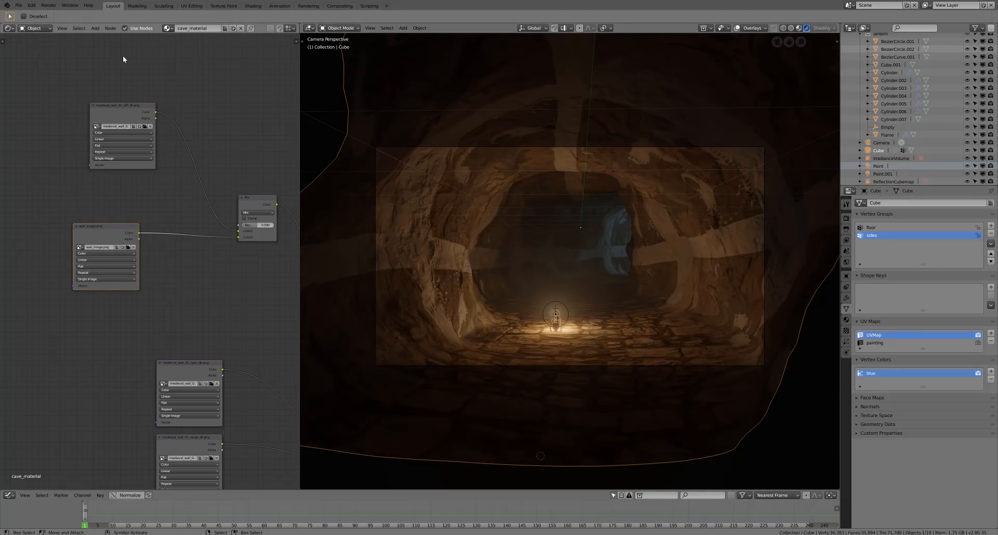
# Add a UV Map node below the wall_image.png node and set it to the "painting" UV map
pyautogui.click(95, 28)
pyautogui.moveTo(107, 51)
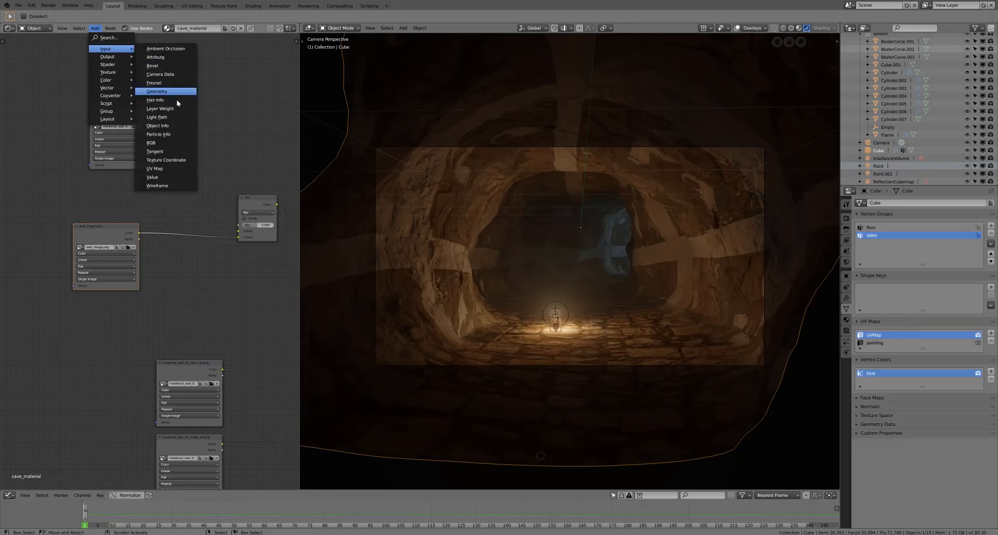
pyautogui.click(155, 168)
pyautogui.click(30, 391)
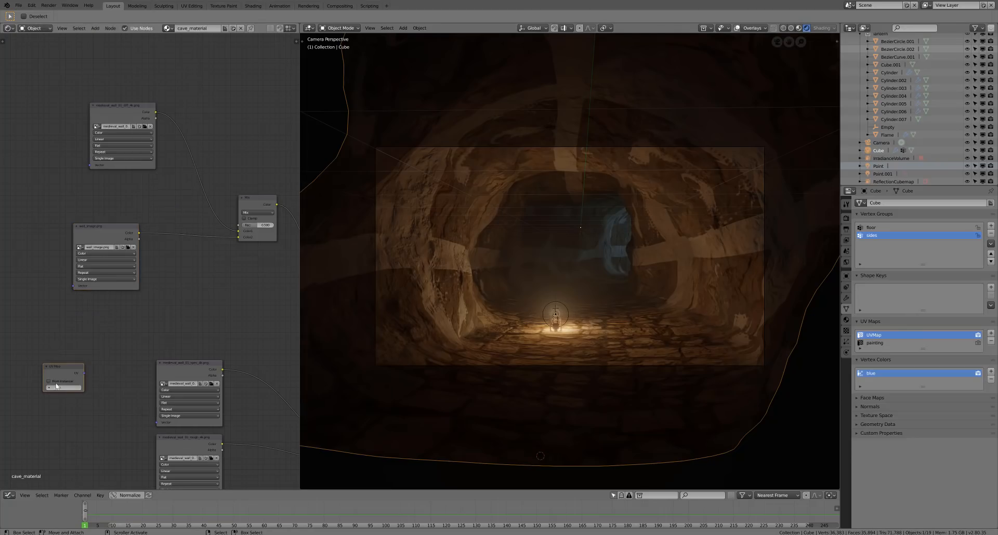
pyautogui.click(61, 388)
pyautogui.click(66, 397)
# Connect the UV Map node to the Vector input of wall_image.png, and that image's Alpha output to the Mix node's Fac
pyautogui.moveTo(82, 334); pyautogui.dragTo(102, 312, button='middle')
pyautogui.moveTo(90, 344); pyautogui.dragTo(94, 259)
pyautogui.moveTo(159, 211); pyautogui.dragTo(262, 200)
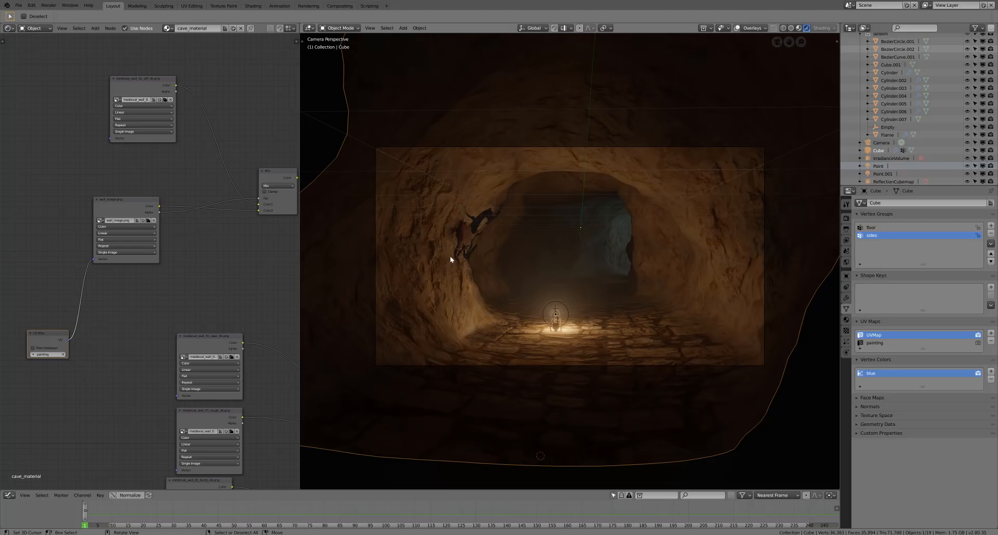
# In Edit Mode, enable proportional editing and pull a vertex at the painting's lower edge outward into the cave's left wall
pyautogui.press('Home')
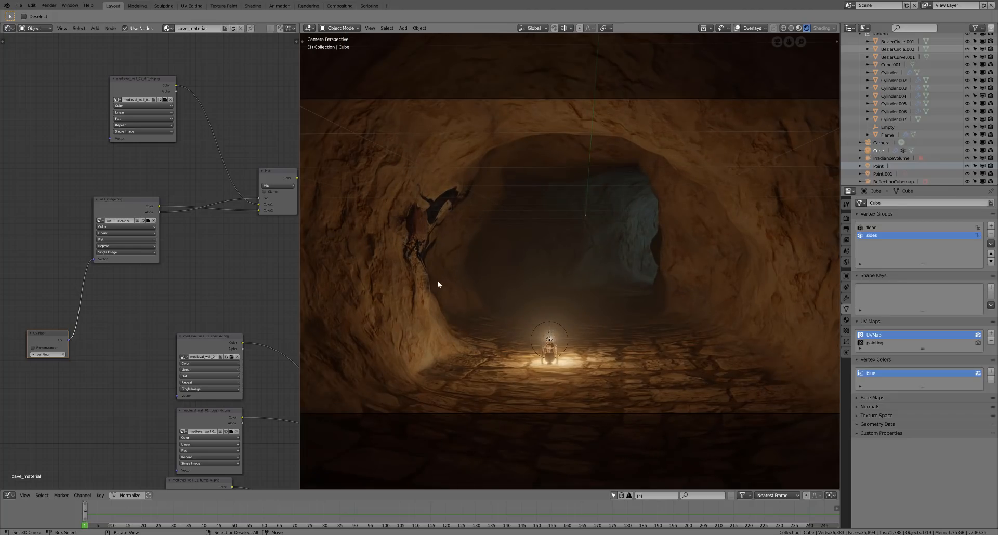
pyautogui.press('Tab')
pyautogui.click(430, 271)
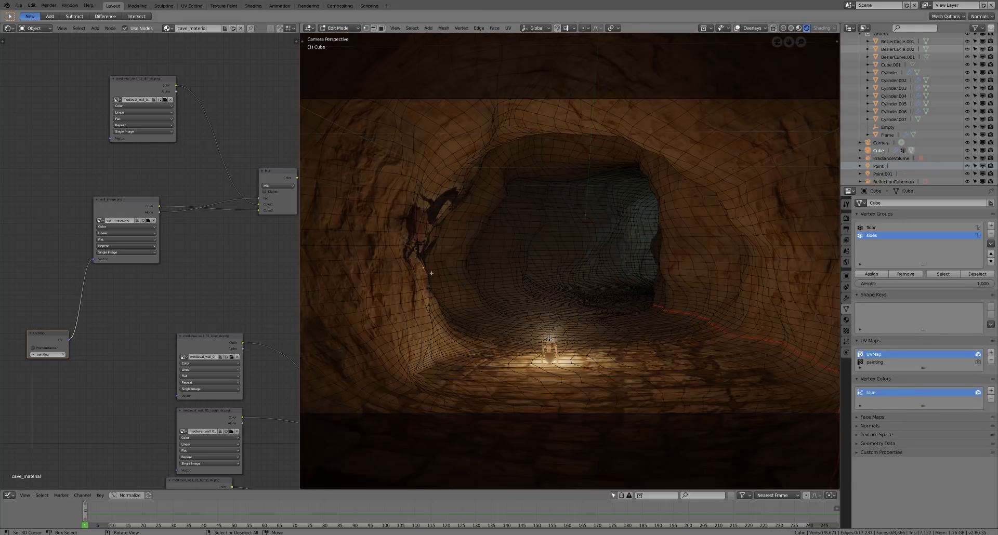
pyautogui.press('g')
pyautogui.rightClick(426, 273)
pyautogui.press('o')
pyautogui.press('g')
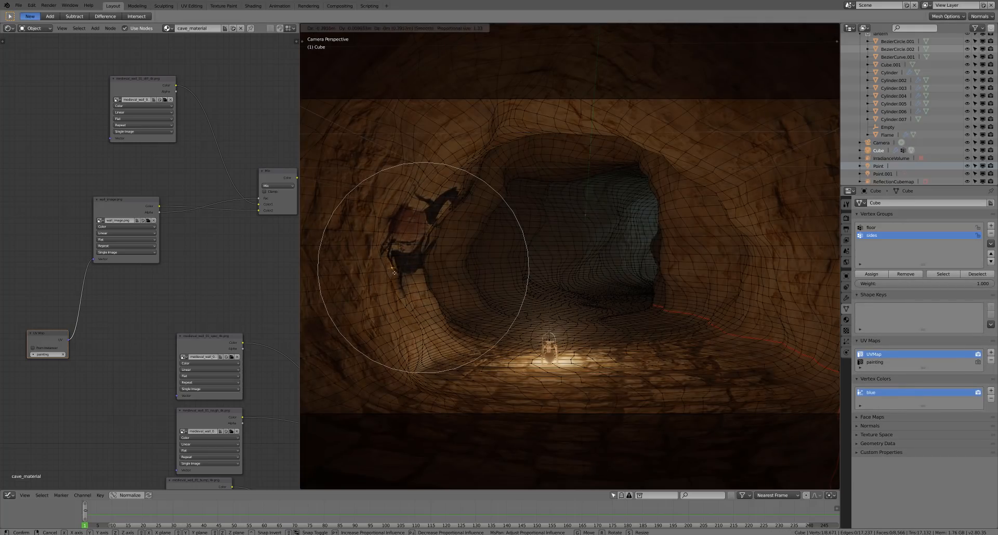
pyautogui.click(394, 273)
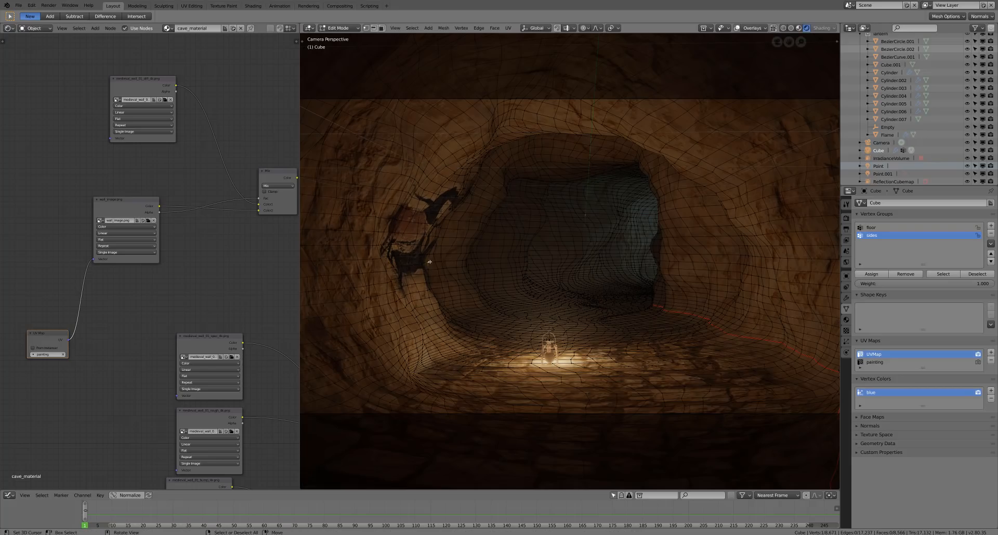
# Reshape the wall at the painting's inner edge with proportional moves, bringing the lower horse and the upper animals into camera view
pyautogui.press('g')
pyautogui.scroll(-2, 447, 261)
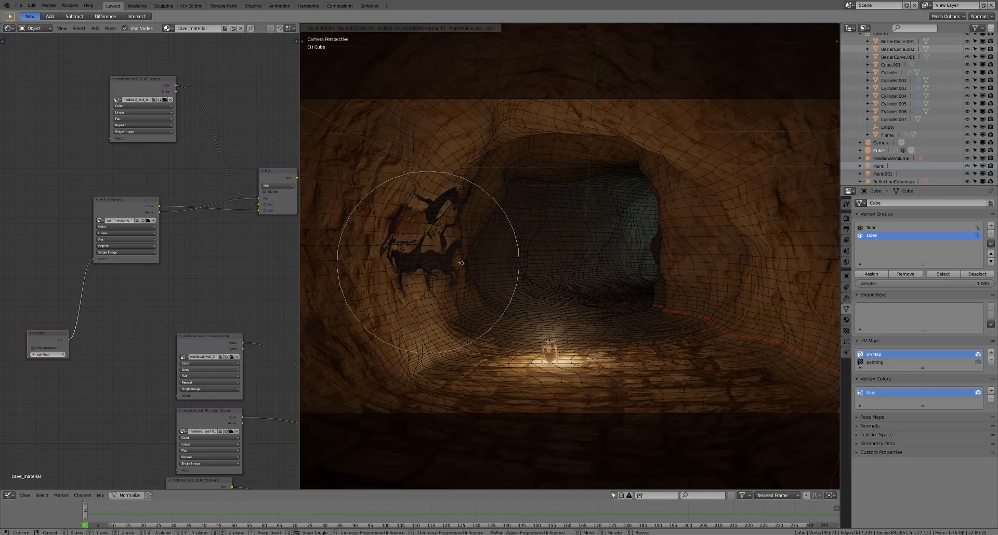
pyautogui.click(462, 196)
pyautogui.press('g')
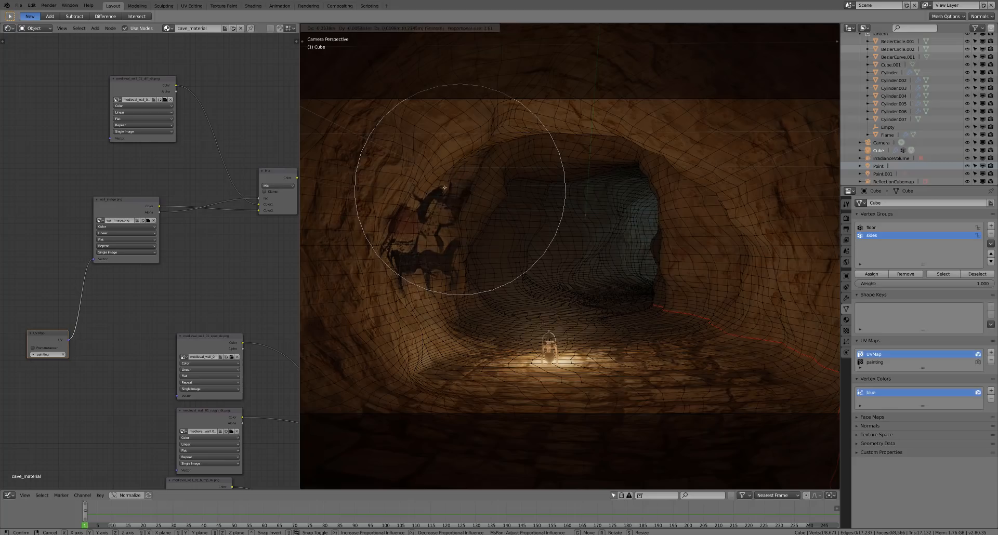
pyautogui.click(454, 194)
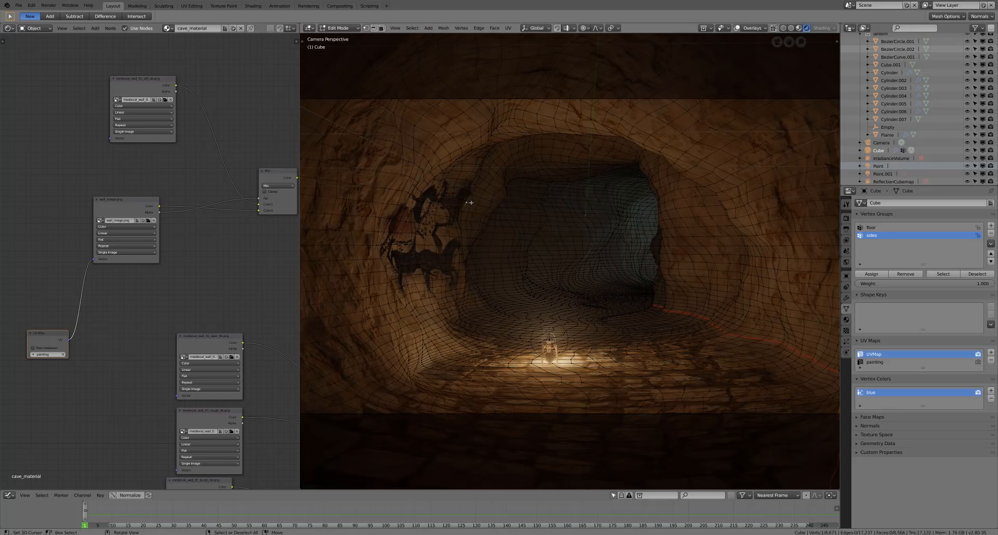
# Stretch the painted wall further toward the tunnel and adjust its upper and middle areas with larger proportional moves
pyautogui.press('g')
pyautogui.scroll(-3, 488, 207)
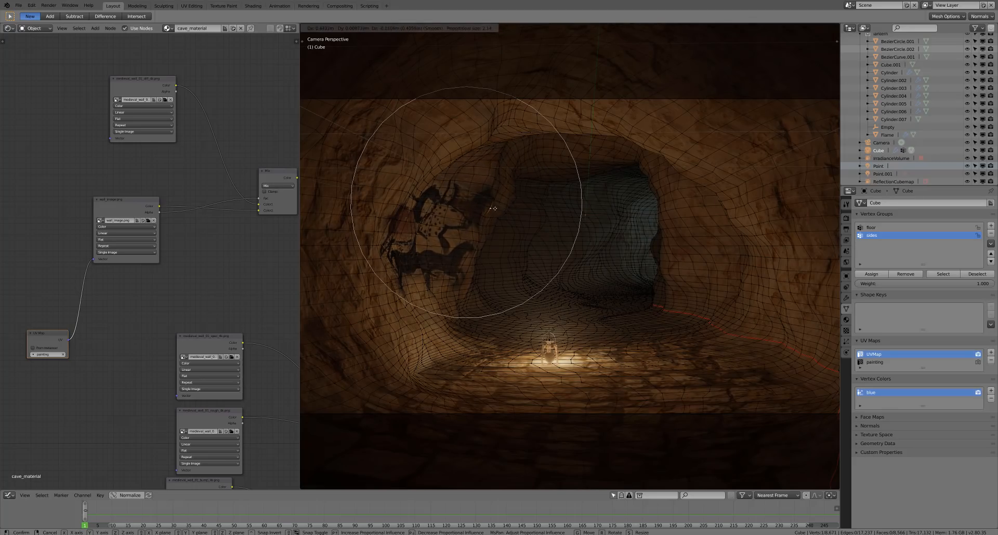
pyautogui.click(490, 208)
pyautogui.press('g')
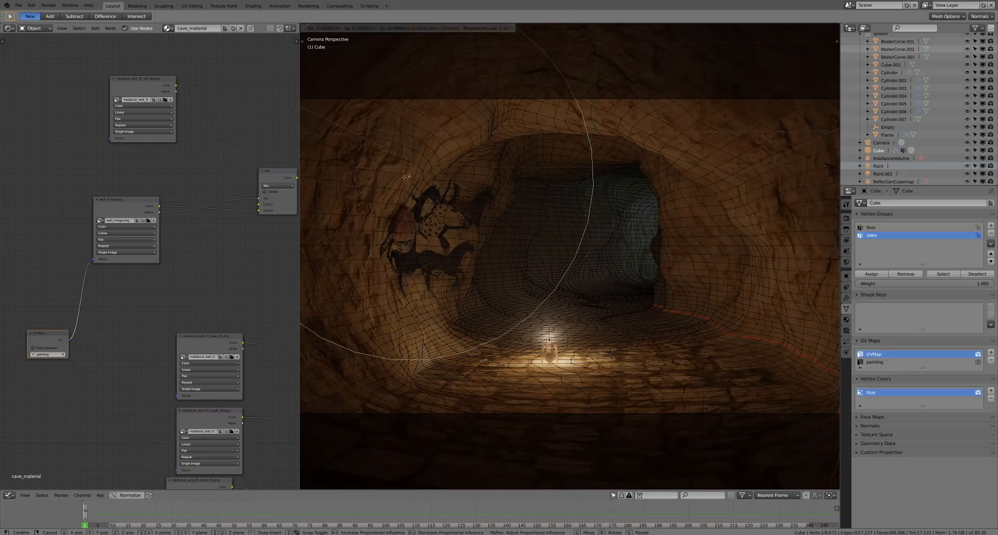
pyautogui.click(450, 270)
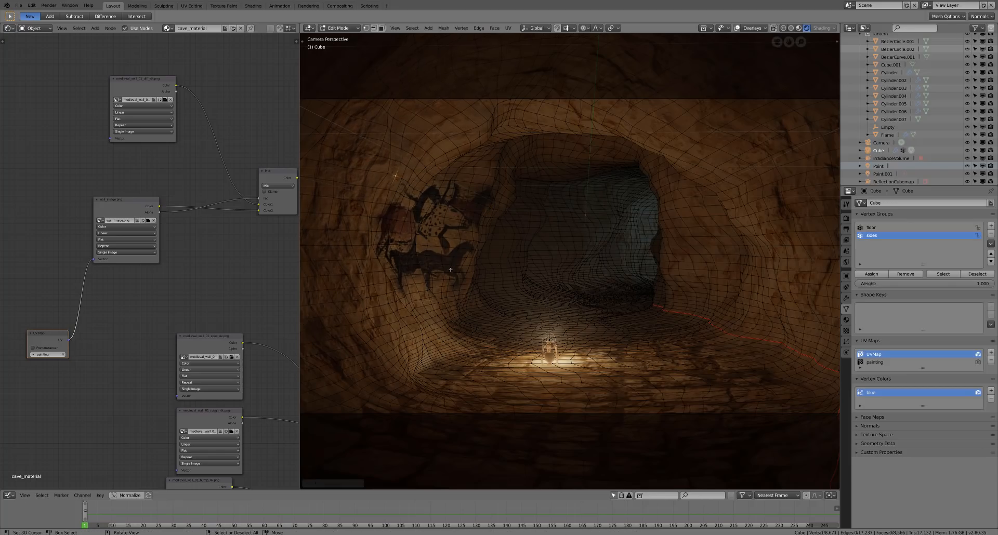
pyautogui.press('g')
pyautogui.click(431, 235)
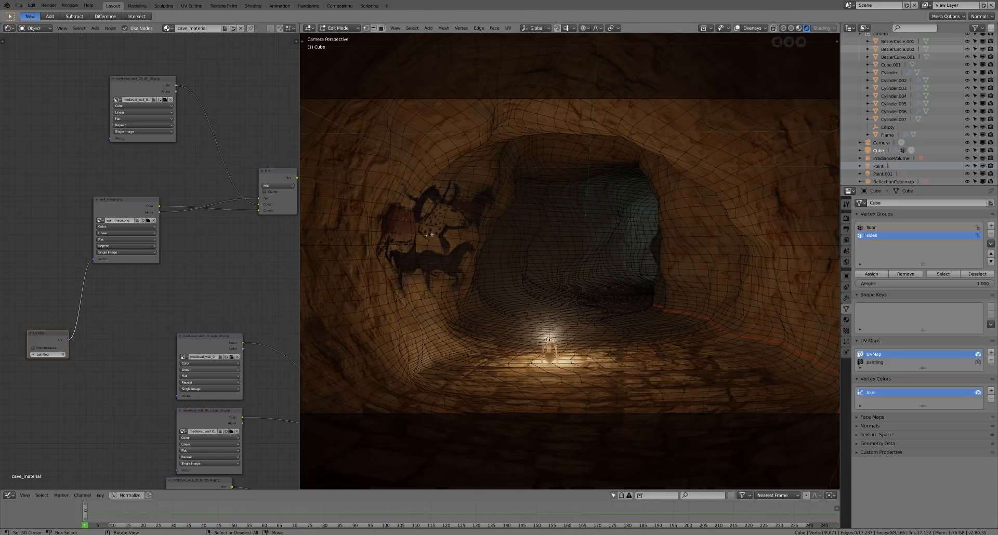
# Shift the middle of the painted wall area toward the tunnel with a proportional move, and save the file
pyautogui.press('g')
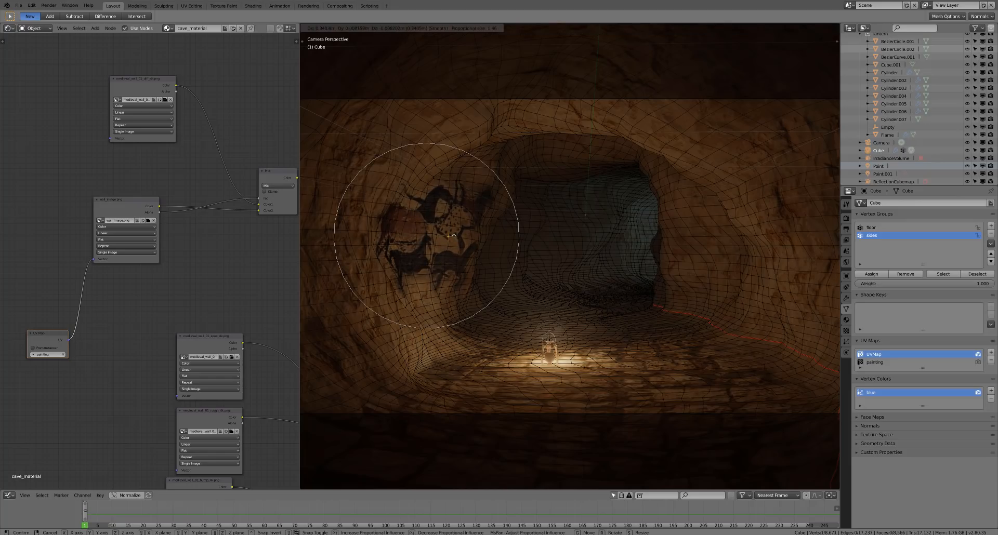
pyautogui.click(454, 236)
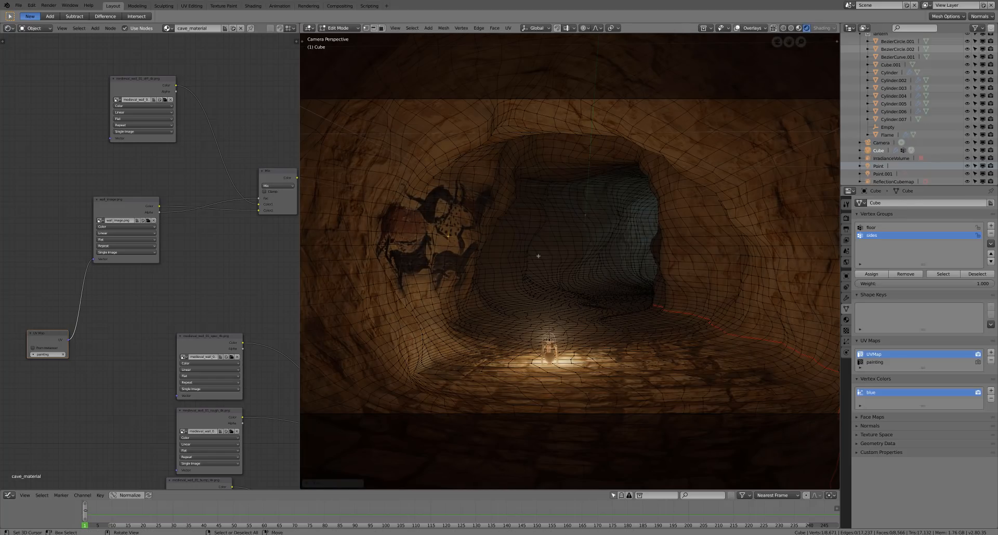
pyautogui.click(18, 5)
pyautogui.click(29, 65)
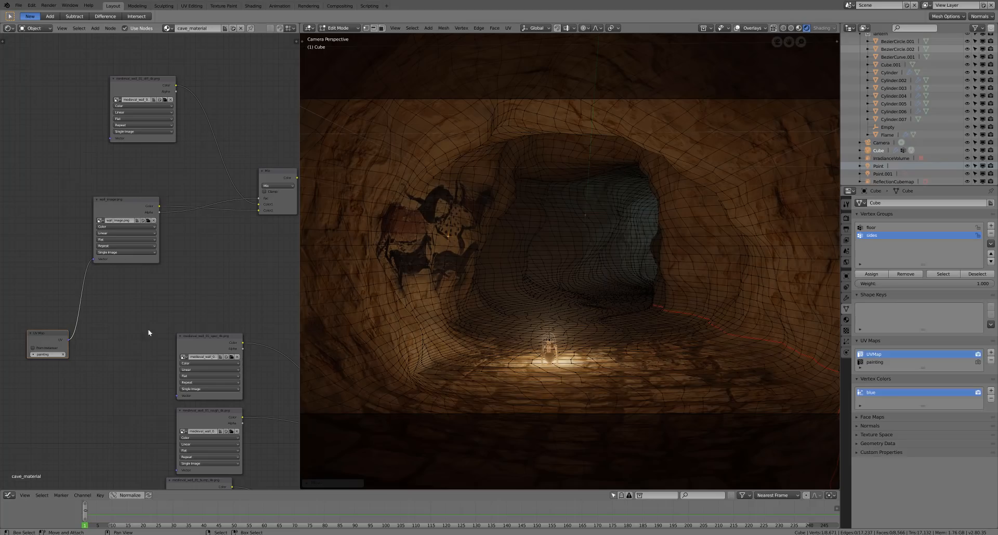
# Move the "painting" UV Map node slightly upward and select the wall's diffuse image node
pyautogui.moveTo(47, 335); pyautogui.dragTo(44, 325)
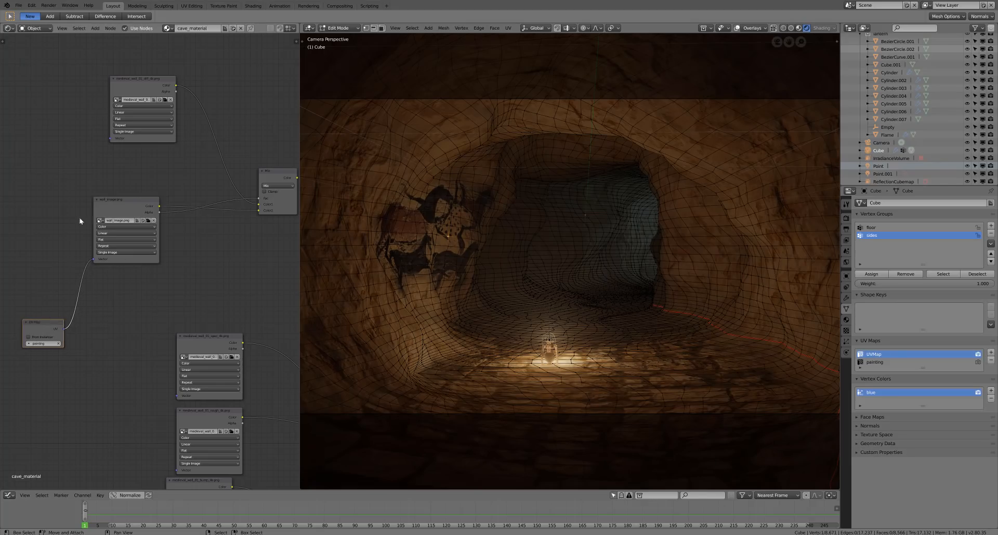
pyautogui.click(114, 203)
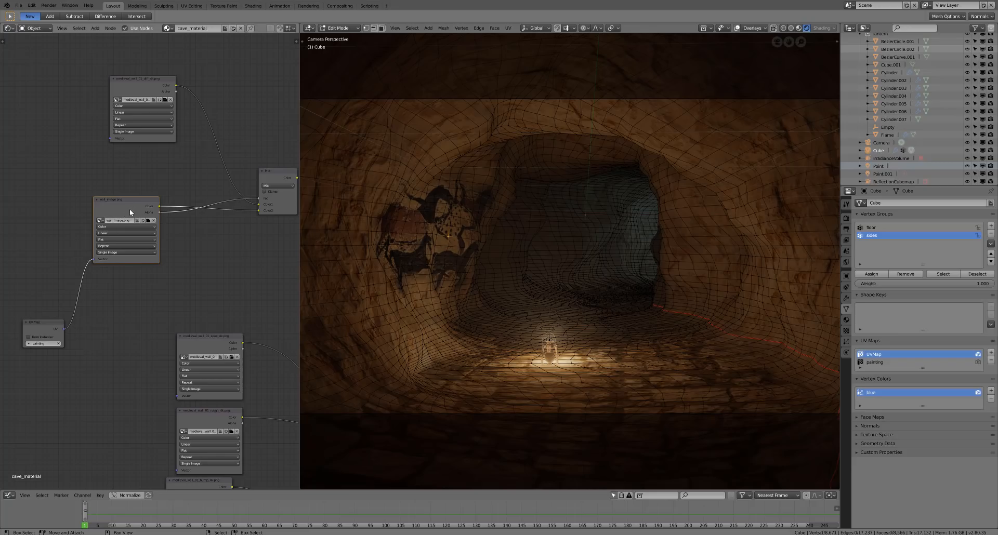
pyautogui.click(139, 82)
# In Object Mode, show both Displace modifiers of the cave in the viewport and set the Subdivision modifier's viewport level to 4
pyautogui.press('Tab')
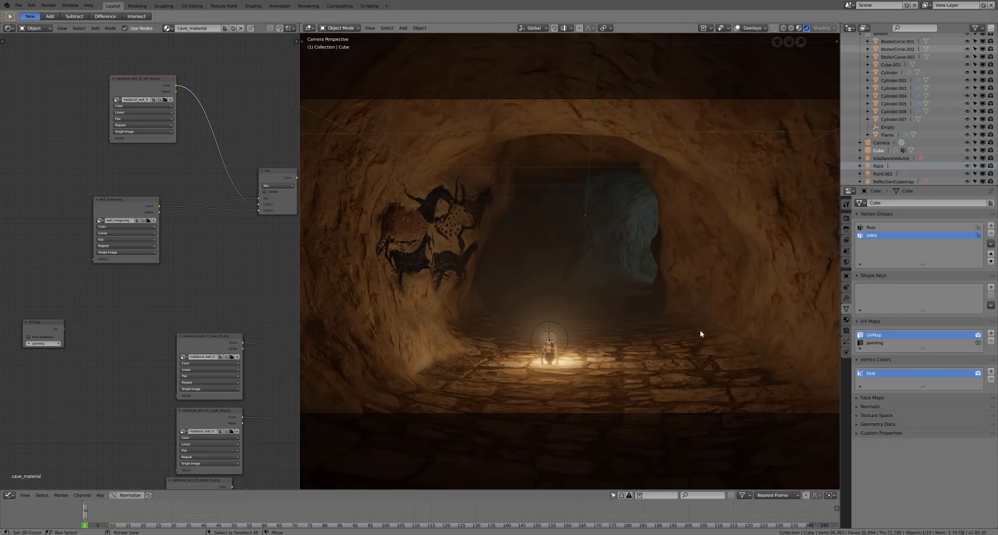
pyautogui.click(846, 298)
pyautogui.click(934, 288)
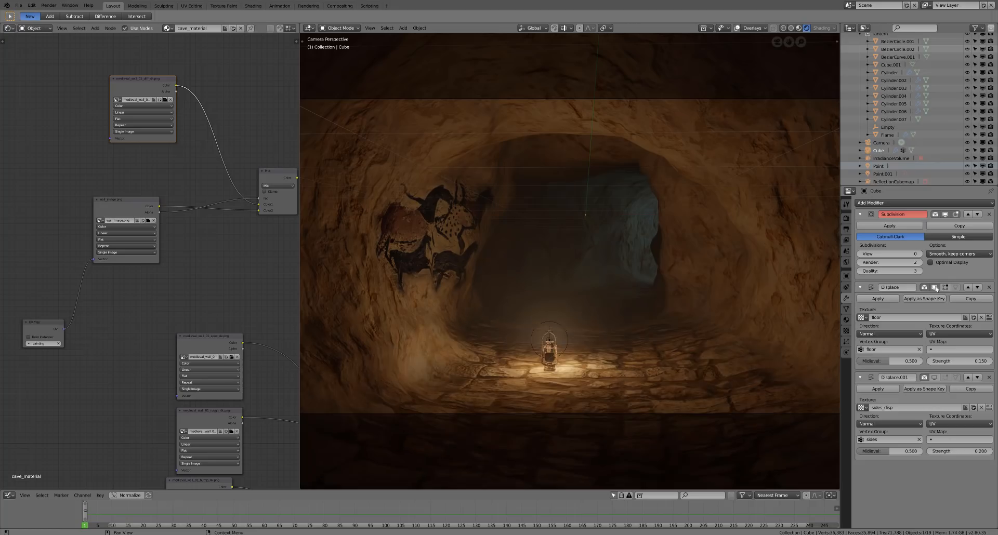
pyautogui.click(932, 378)
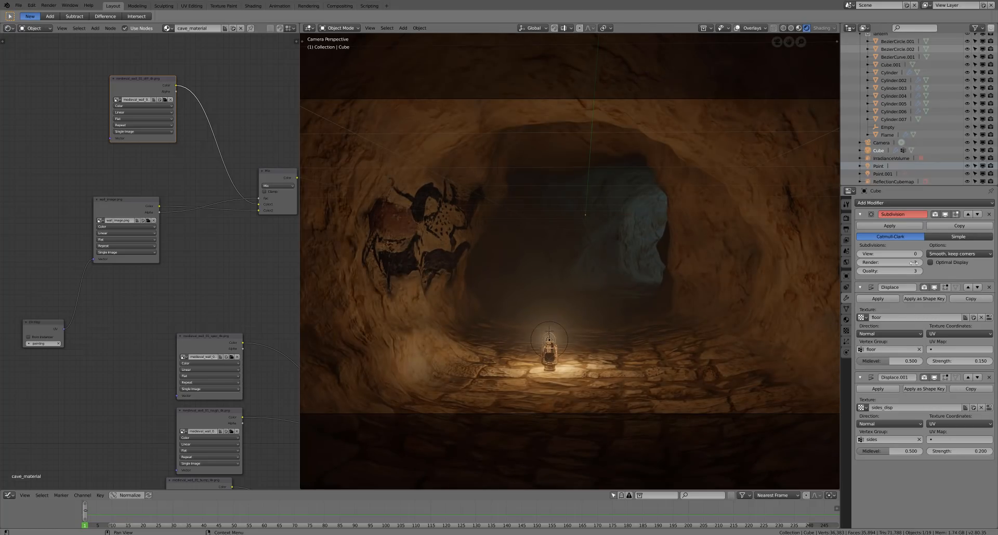
pyautogui.click(909, 254)
pyautogui.press('Return')
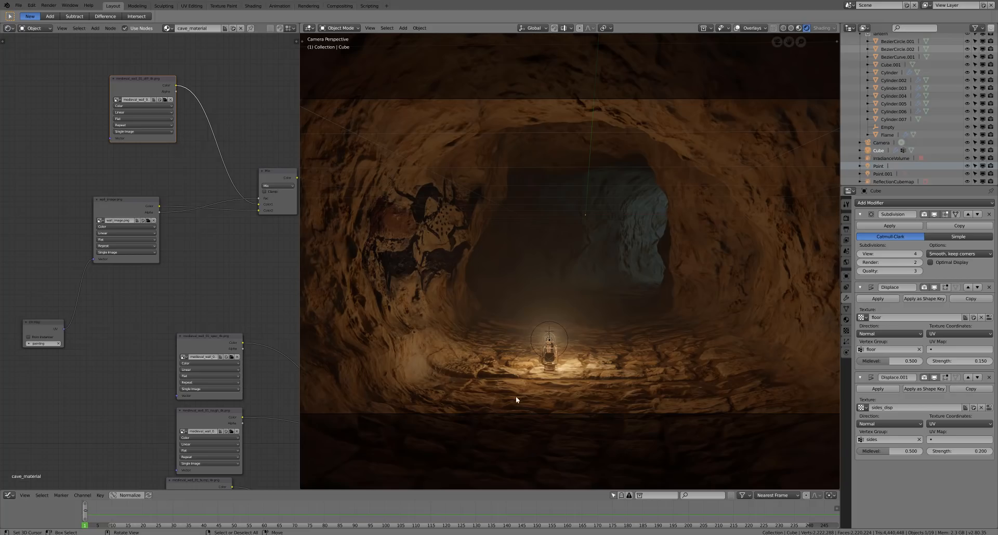
# Change the strength of the Normal Map node fed by the medieval wall normal texture
pyautogui.scroll(-1, 243, 390)
pyautogui.moveTo(240, 399); pyautogui.dragTo(135, 214, button='middle')
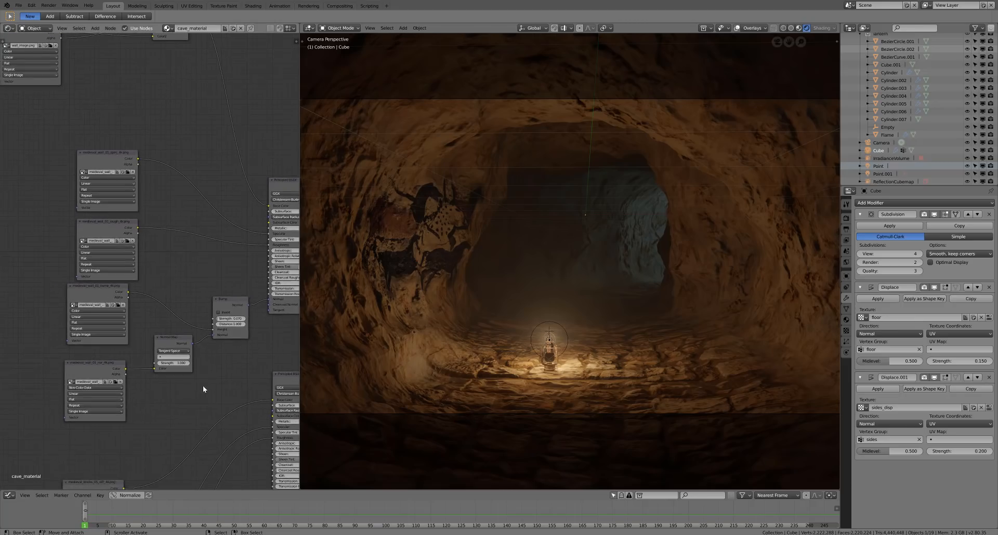
pyautogui.scroll(2, 203, 389)
pyautogui.click(167, 359)
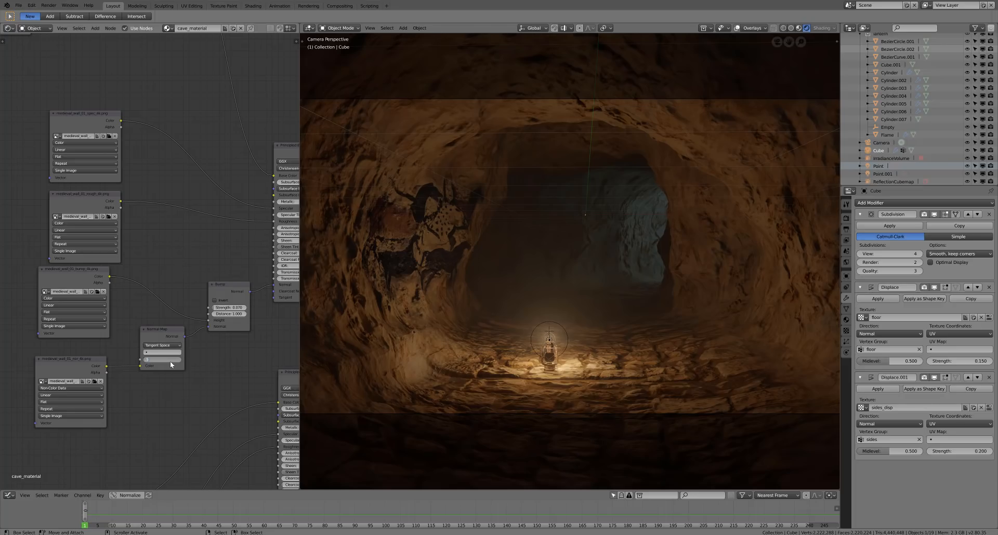
pyautogui.press('Return')
# Set the strength of the Normal Map node for the medieval blocks floor texture to 0.500
pyautogui.moveTo(171, 388); pyautogui.dragTo(155, 460, button='middle')
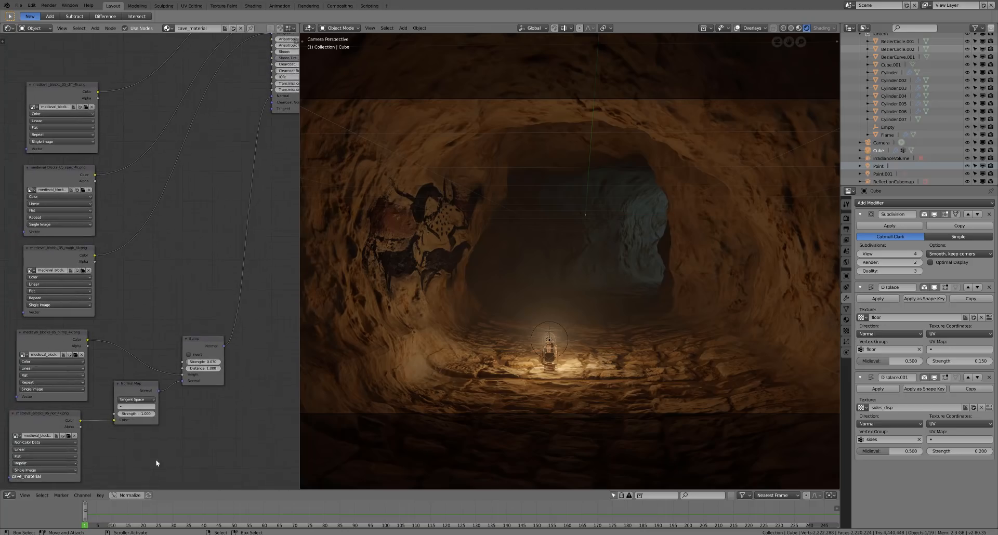
pyautogui.click(146, 414)
pyautogui.press('BackSpace')
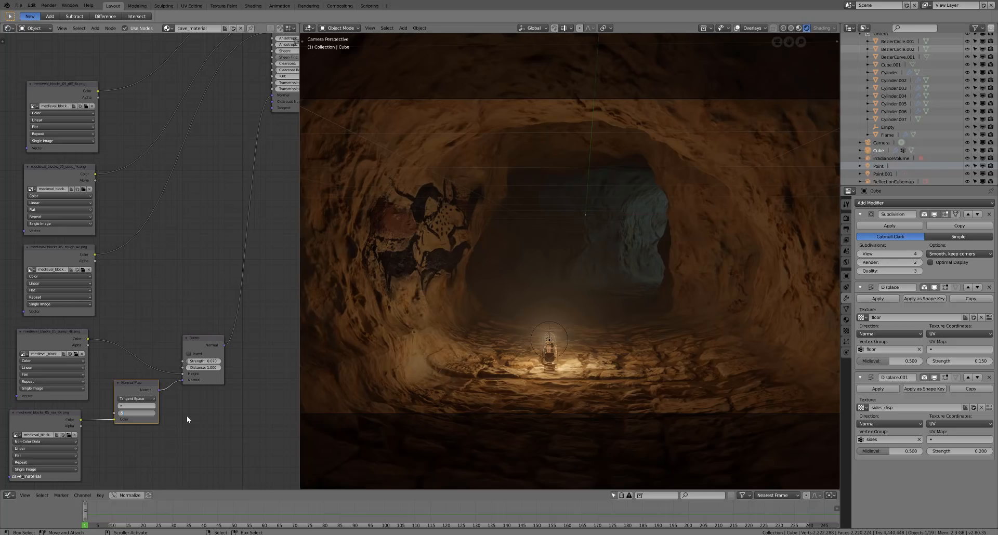
pyautogui.press('Return')
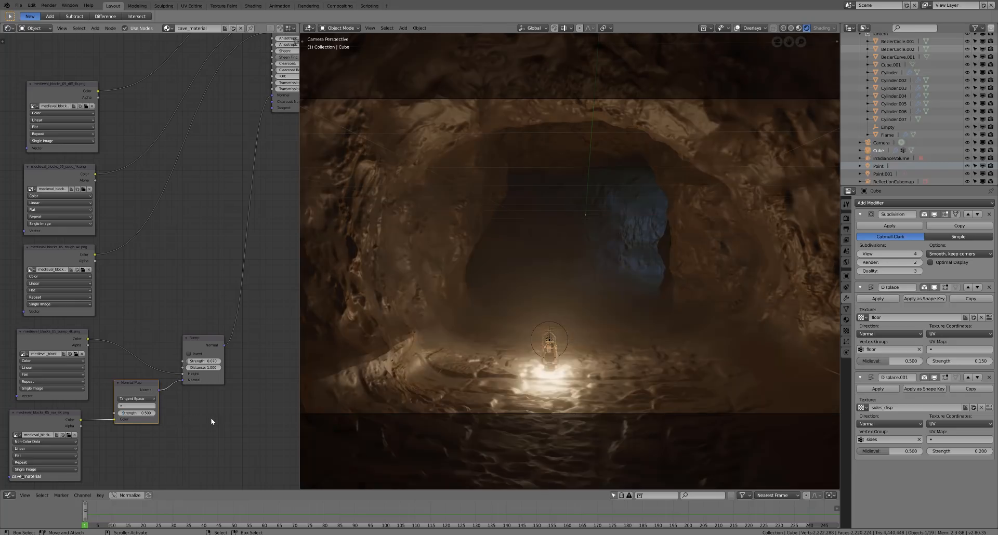